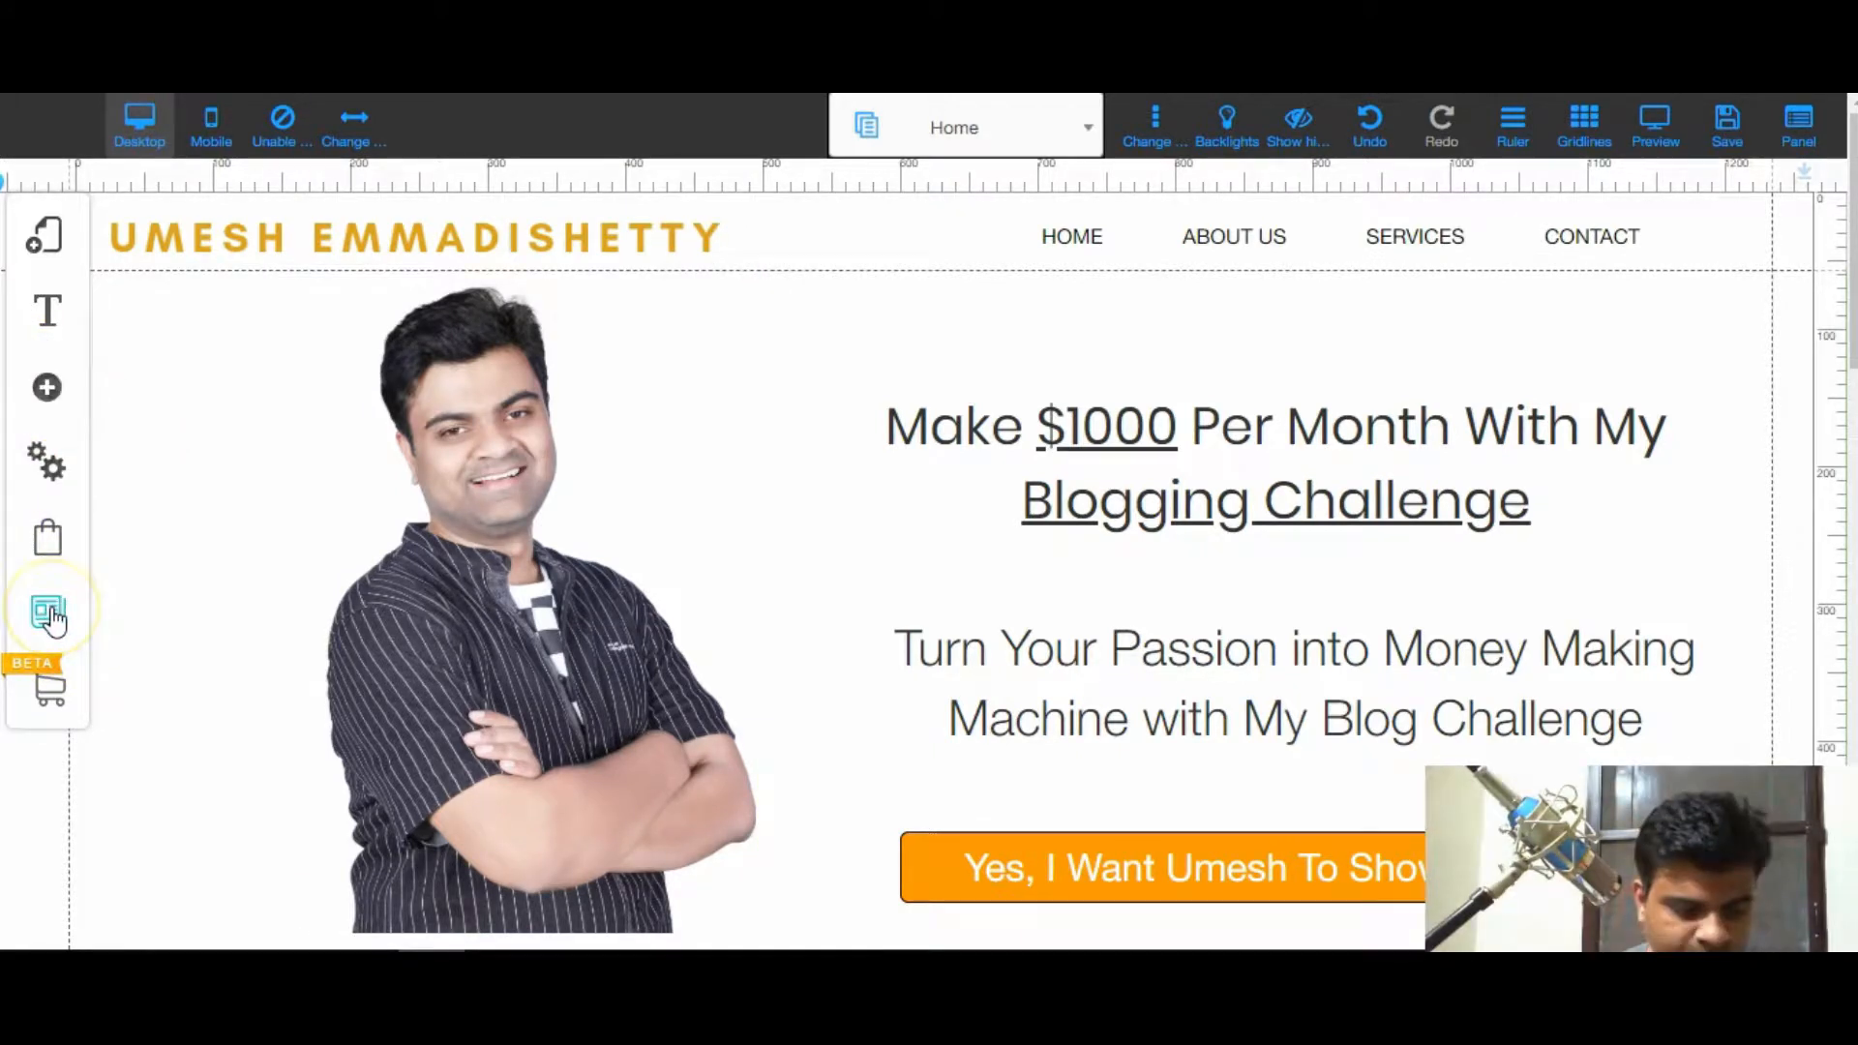
- Open the blog settings, try to remove the existing blog and dismiss the alert
left_click(52, 623)
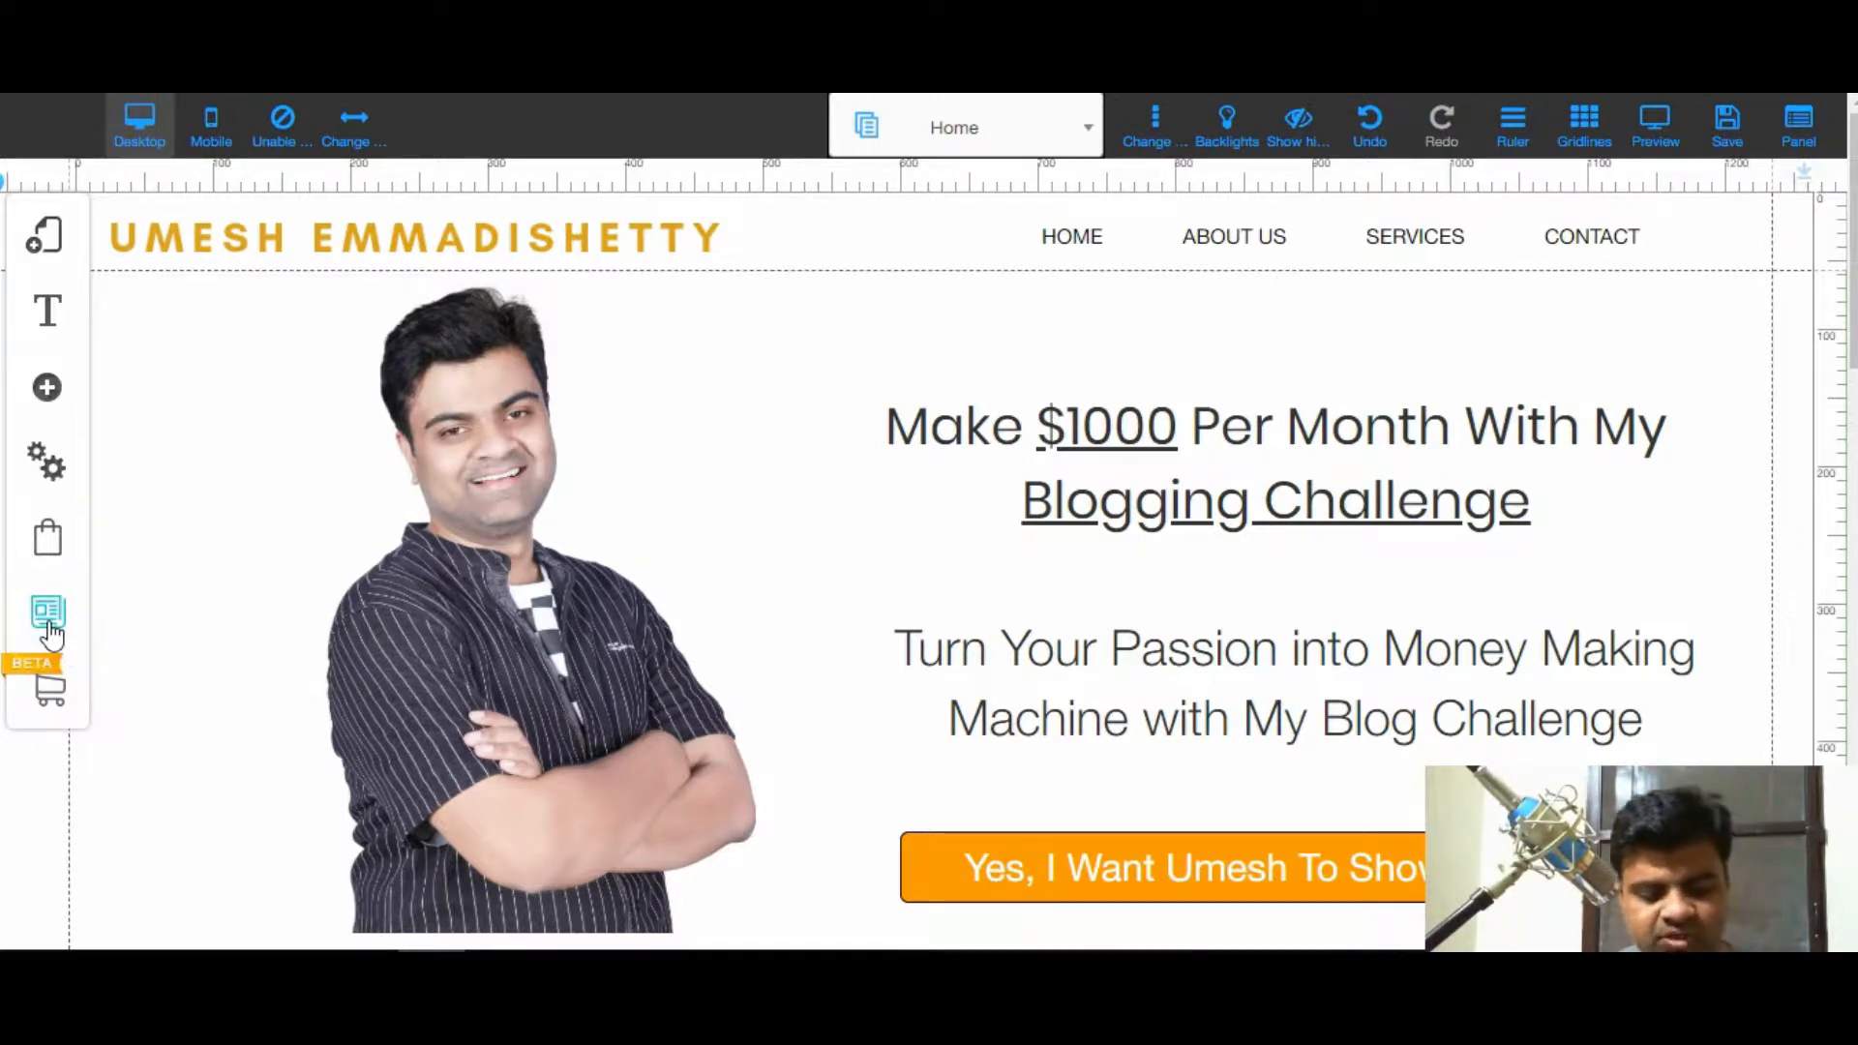
left_click(49, 632)
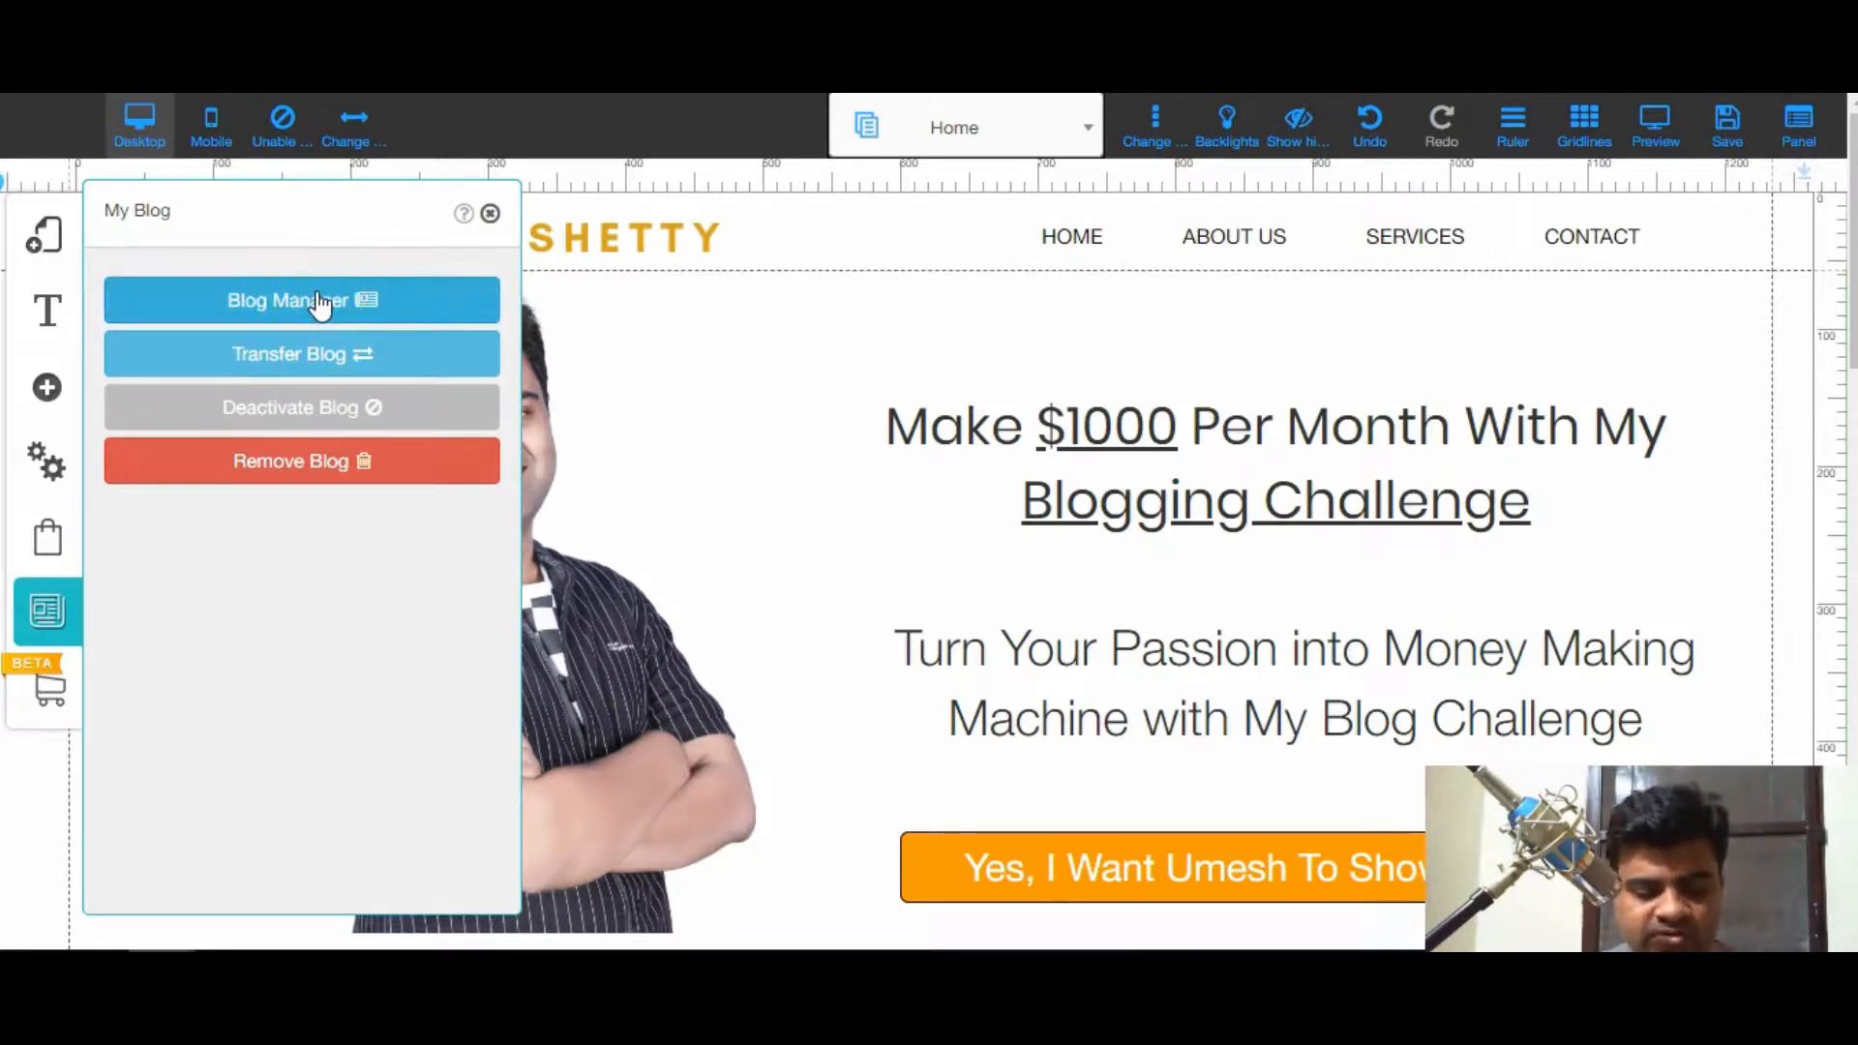
left_click(363, 467)
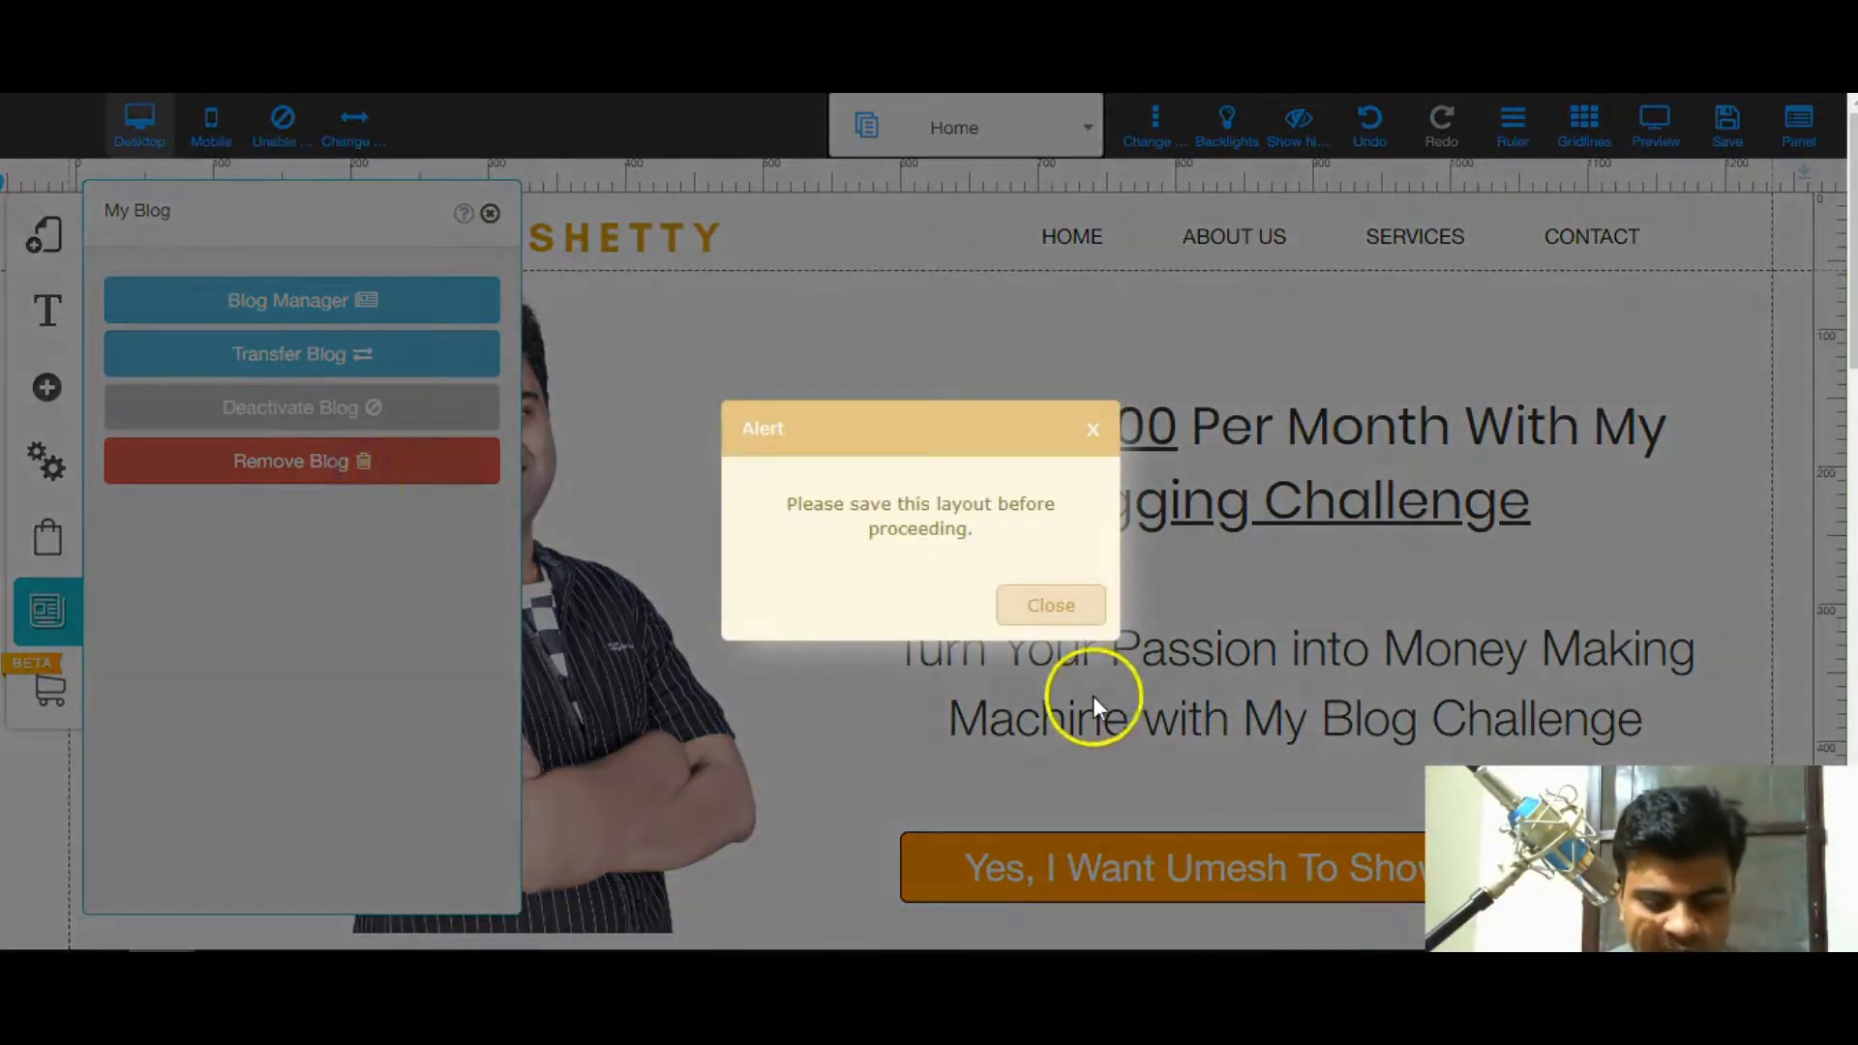
left_click(1064, 610)
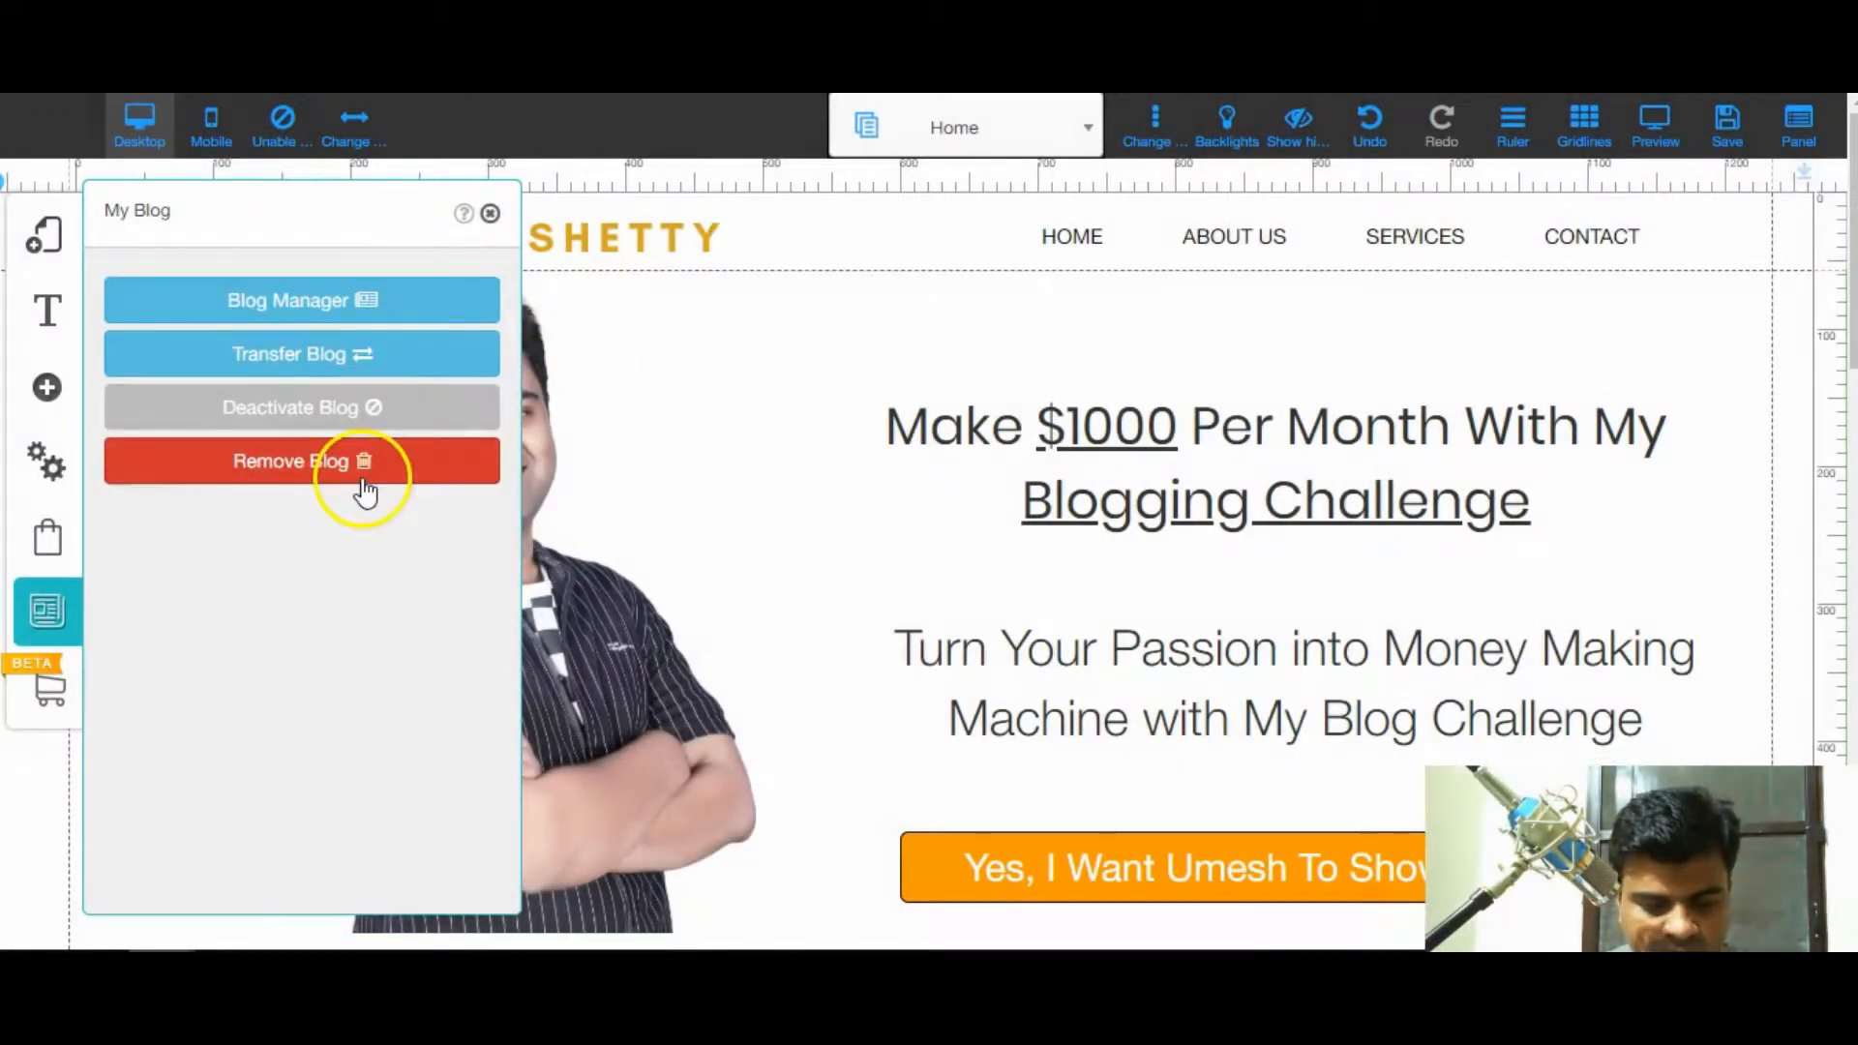
- Save the pending site changes with the modified Home page included
left_click(1738, 133)
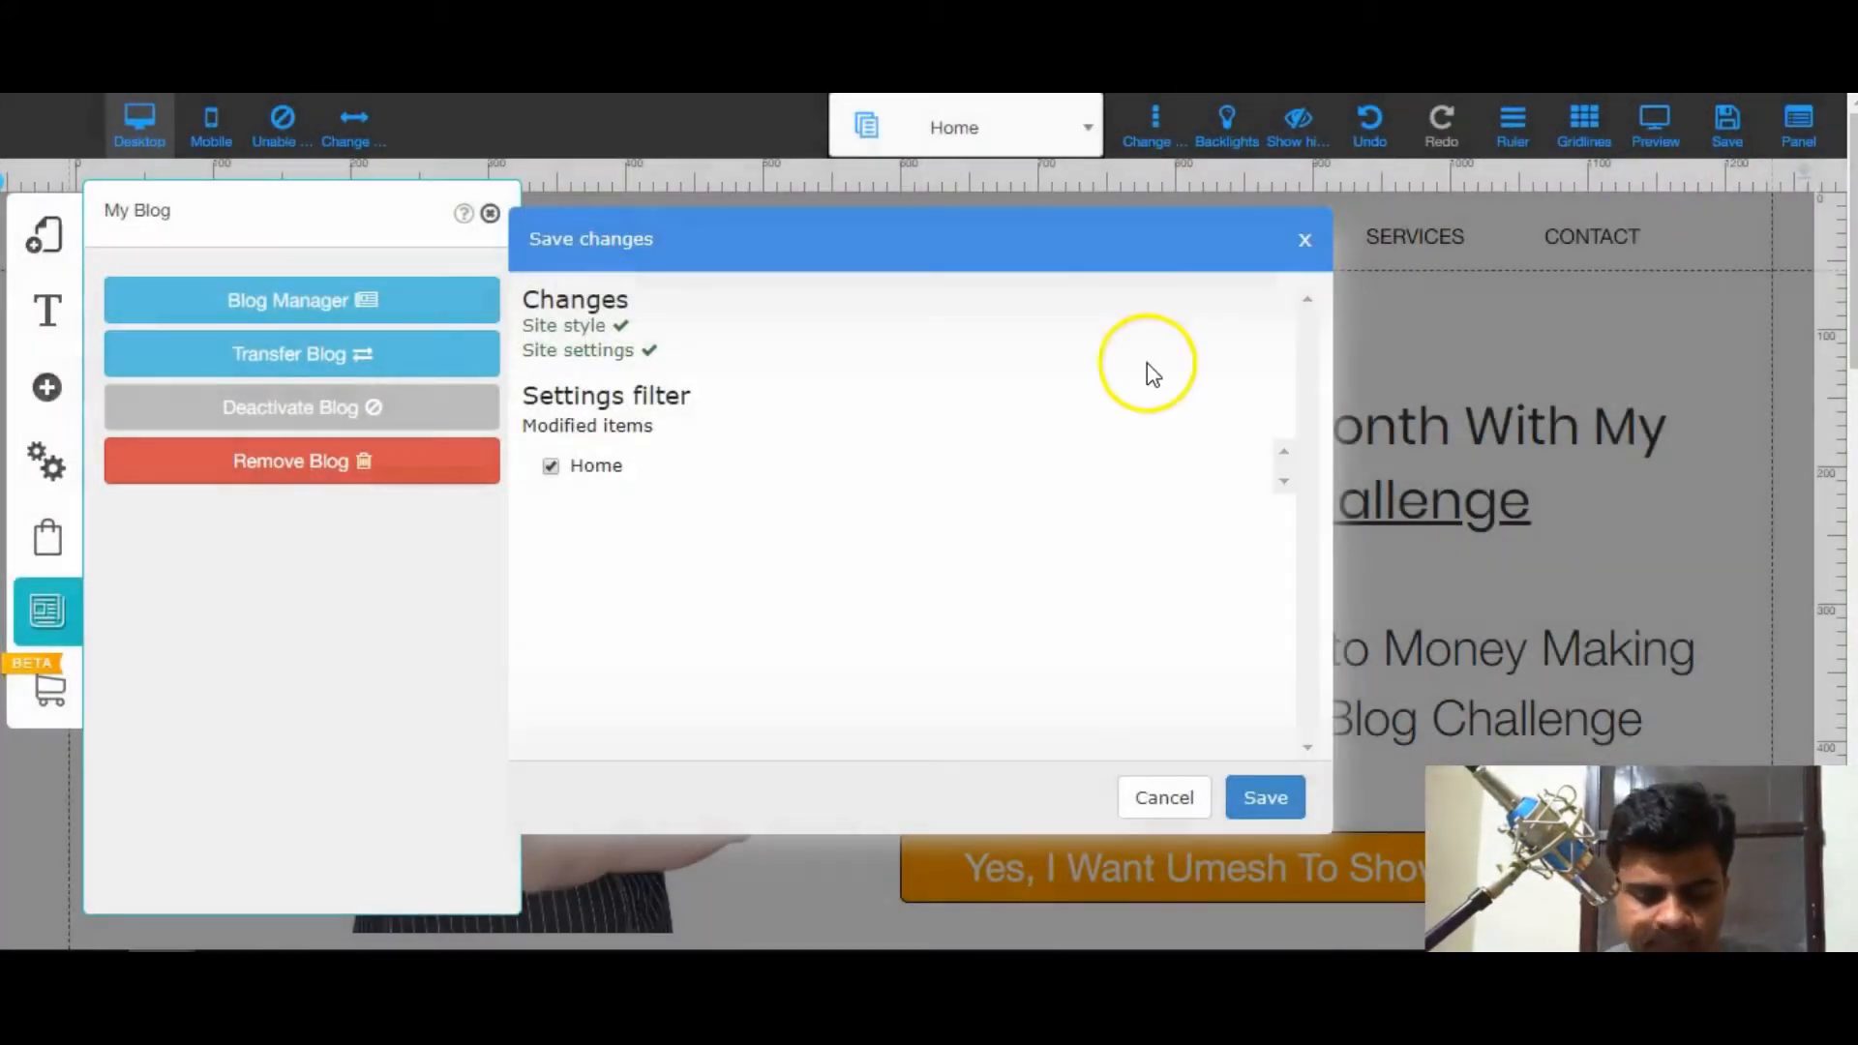
left_click(1287, 801)
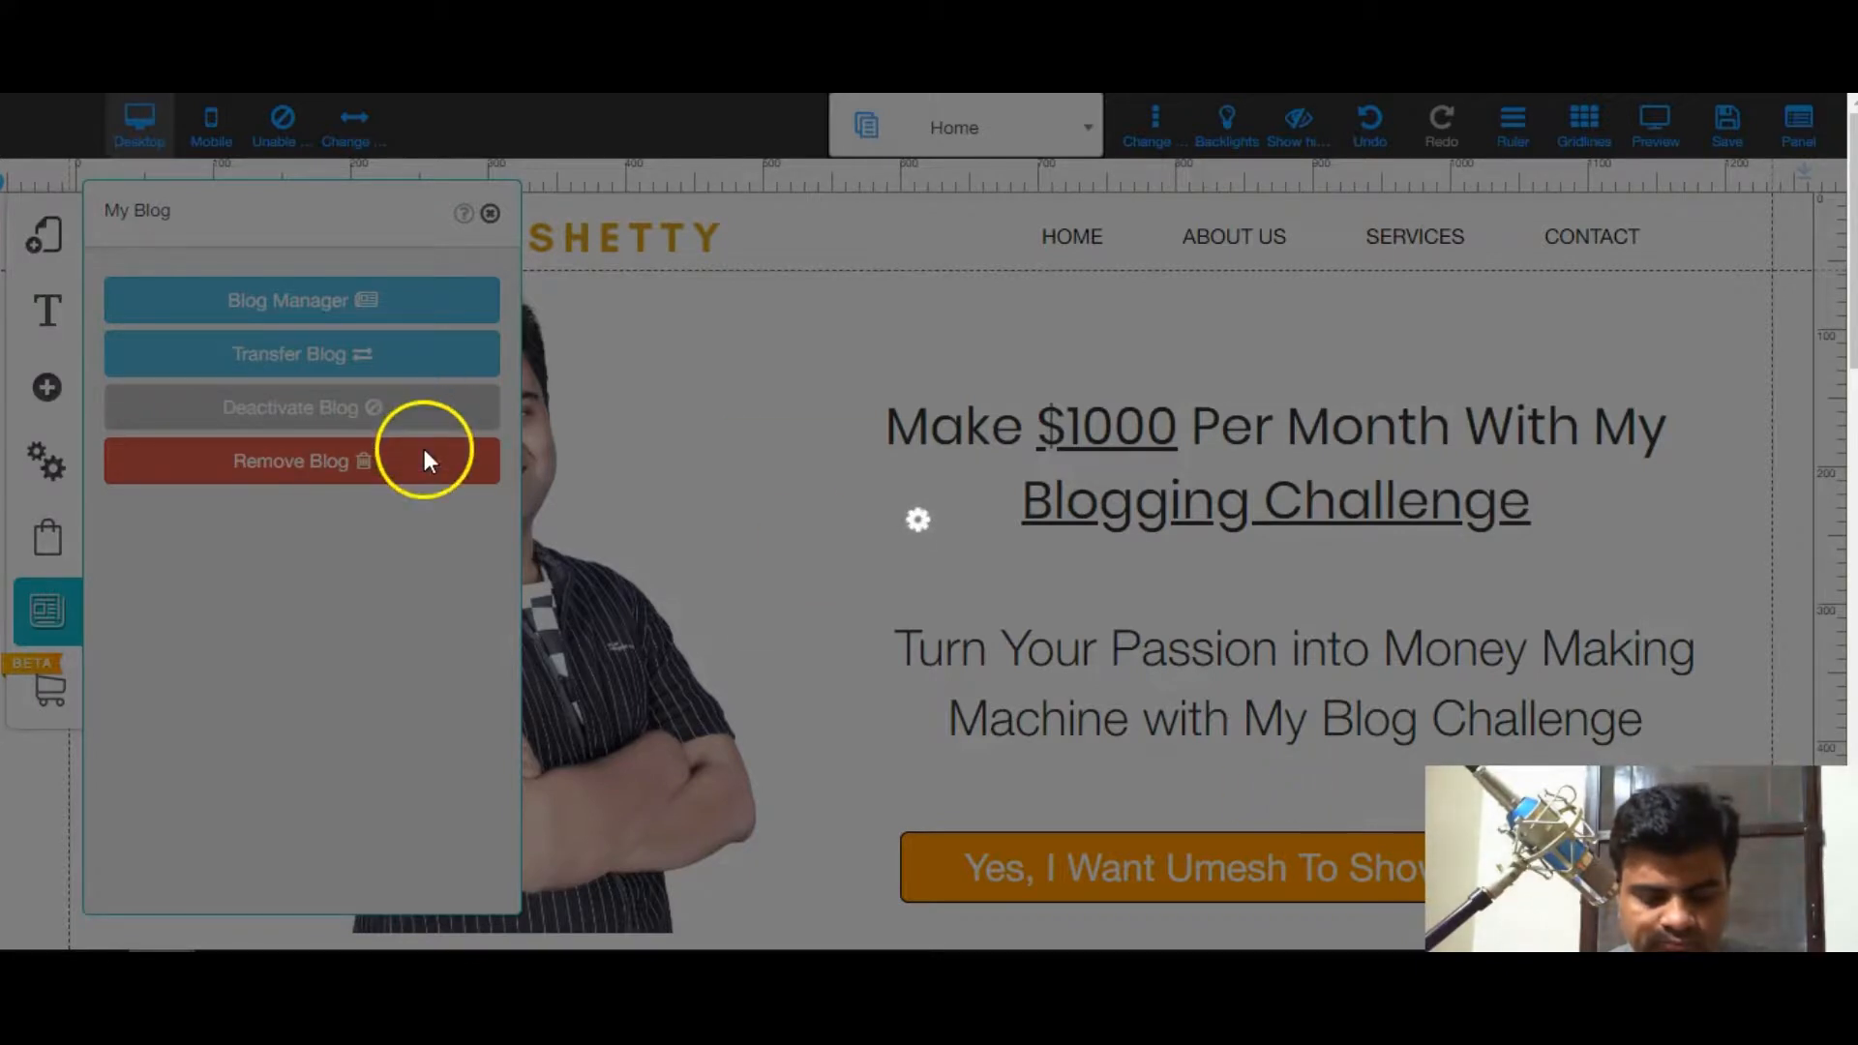
left_click(1092, 447)
- Remove the existing blog from the site and confirm its removal
left_click(381, 460)
left_click(927, 608)
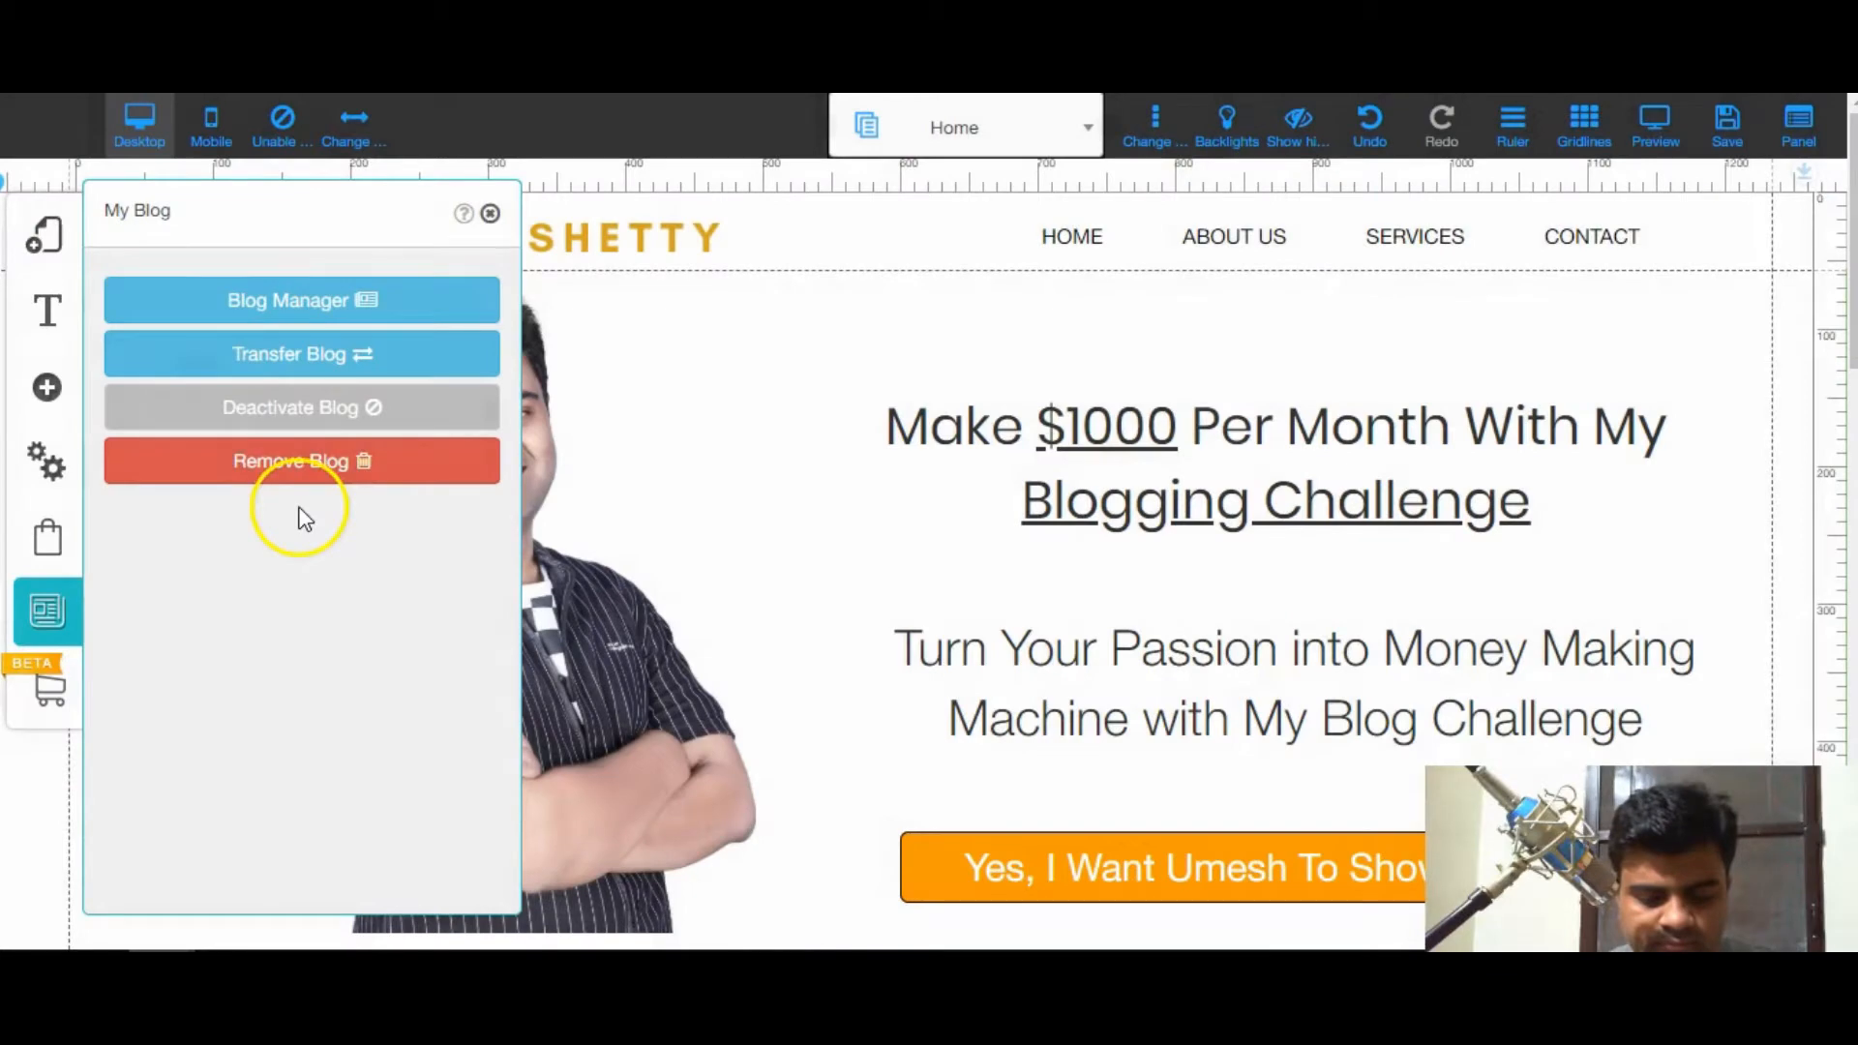
left_click(302, 466)
left_click(1061, 609)
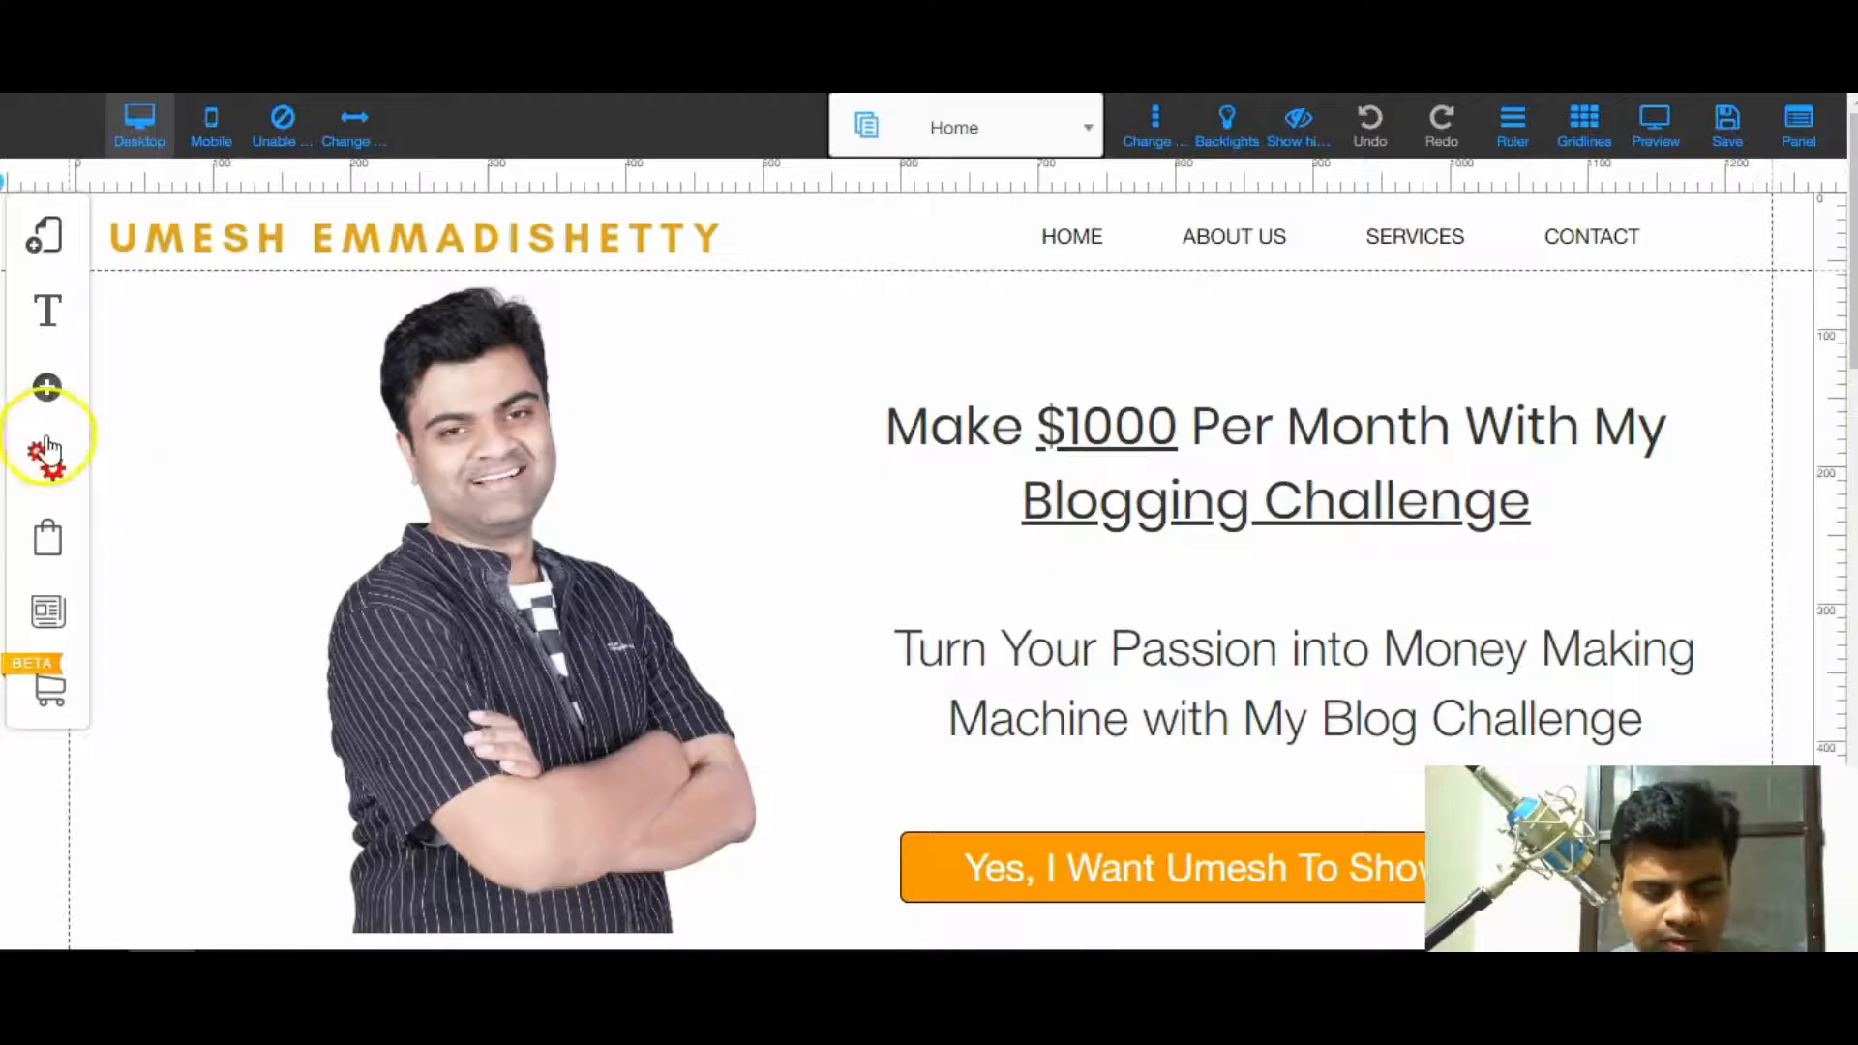
- Add a new blog to the site using the "Blank Page | Site Express" layout and close the blog settings
left_click(53, 616)
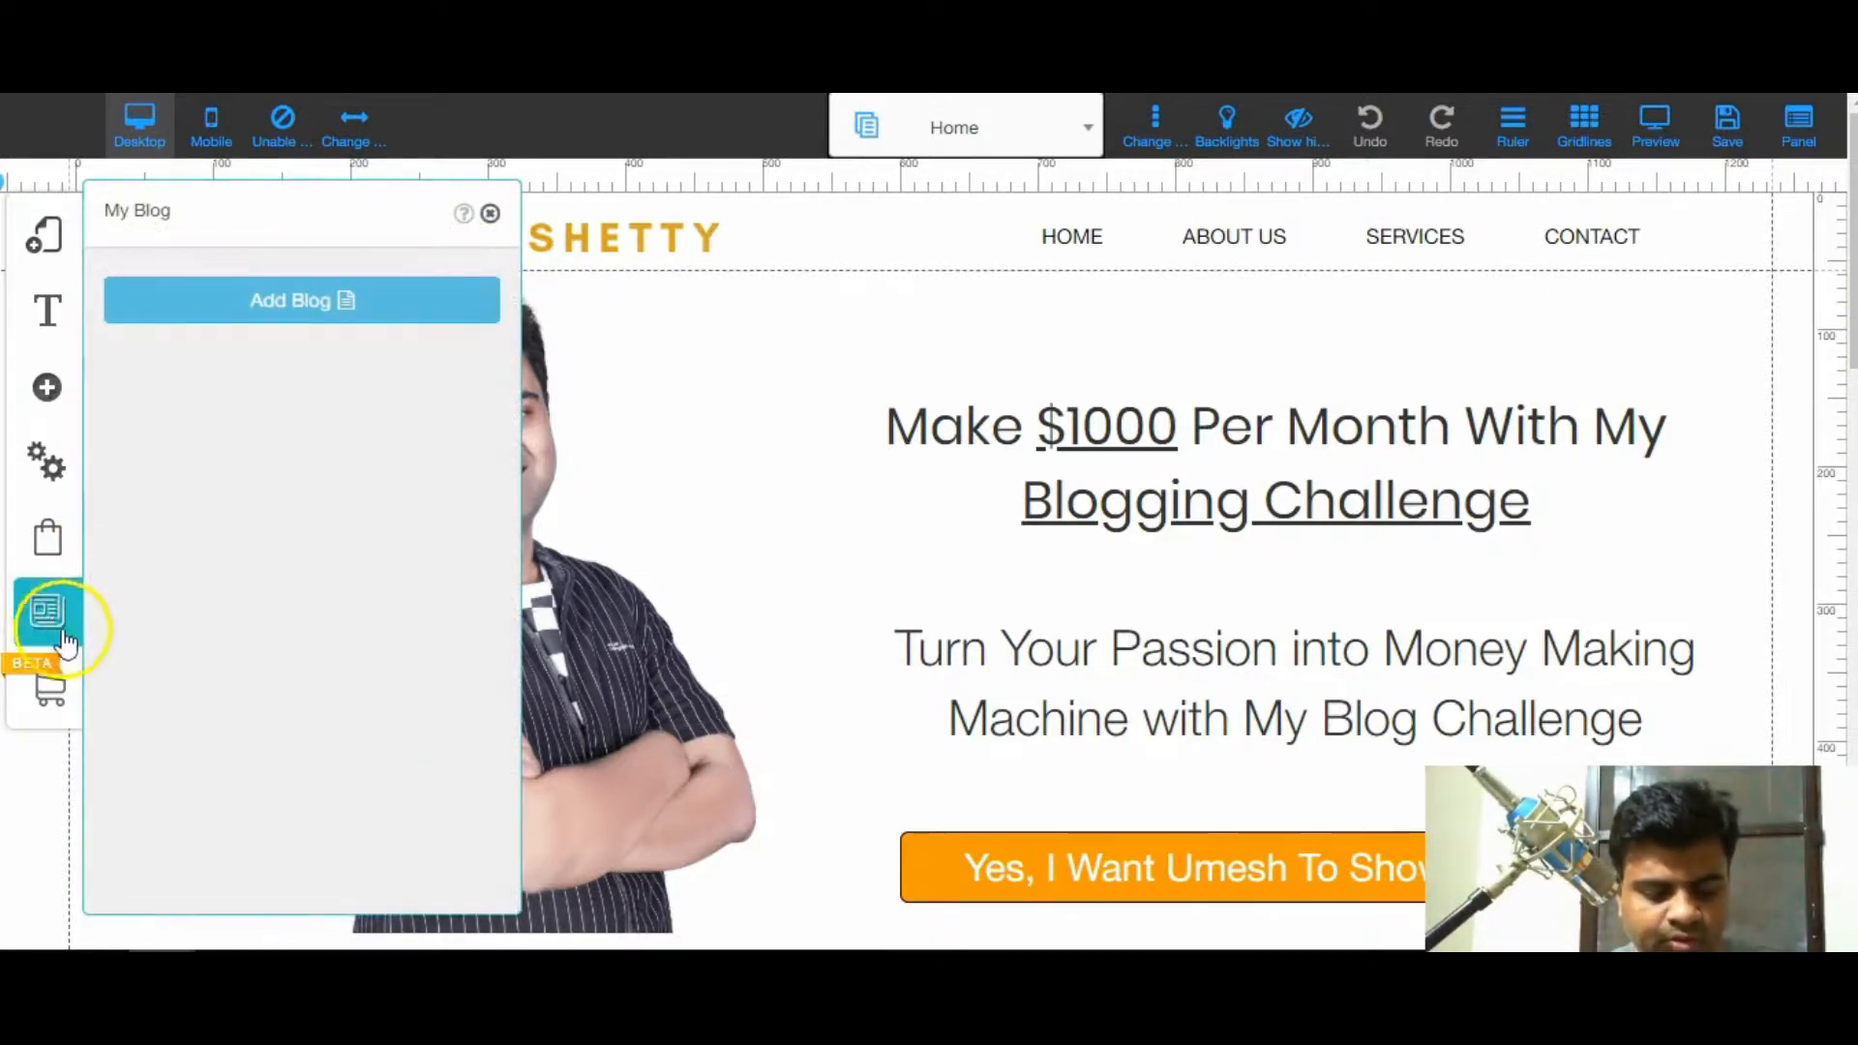
left_click(259, 307)
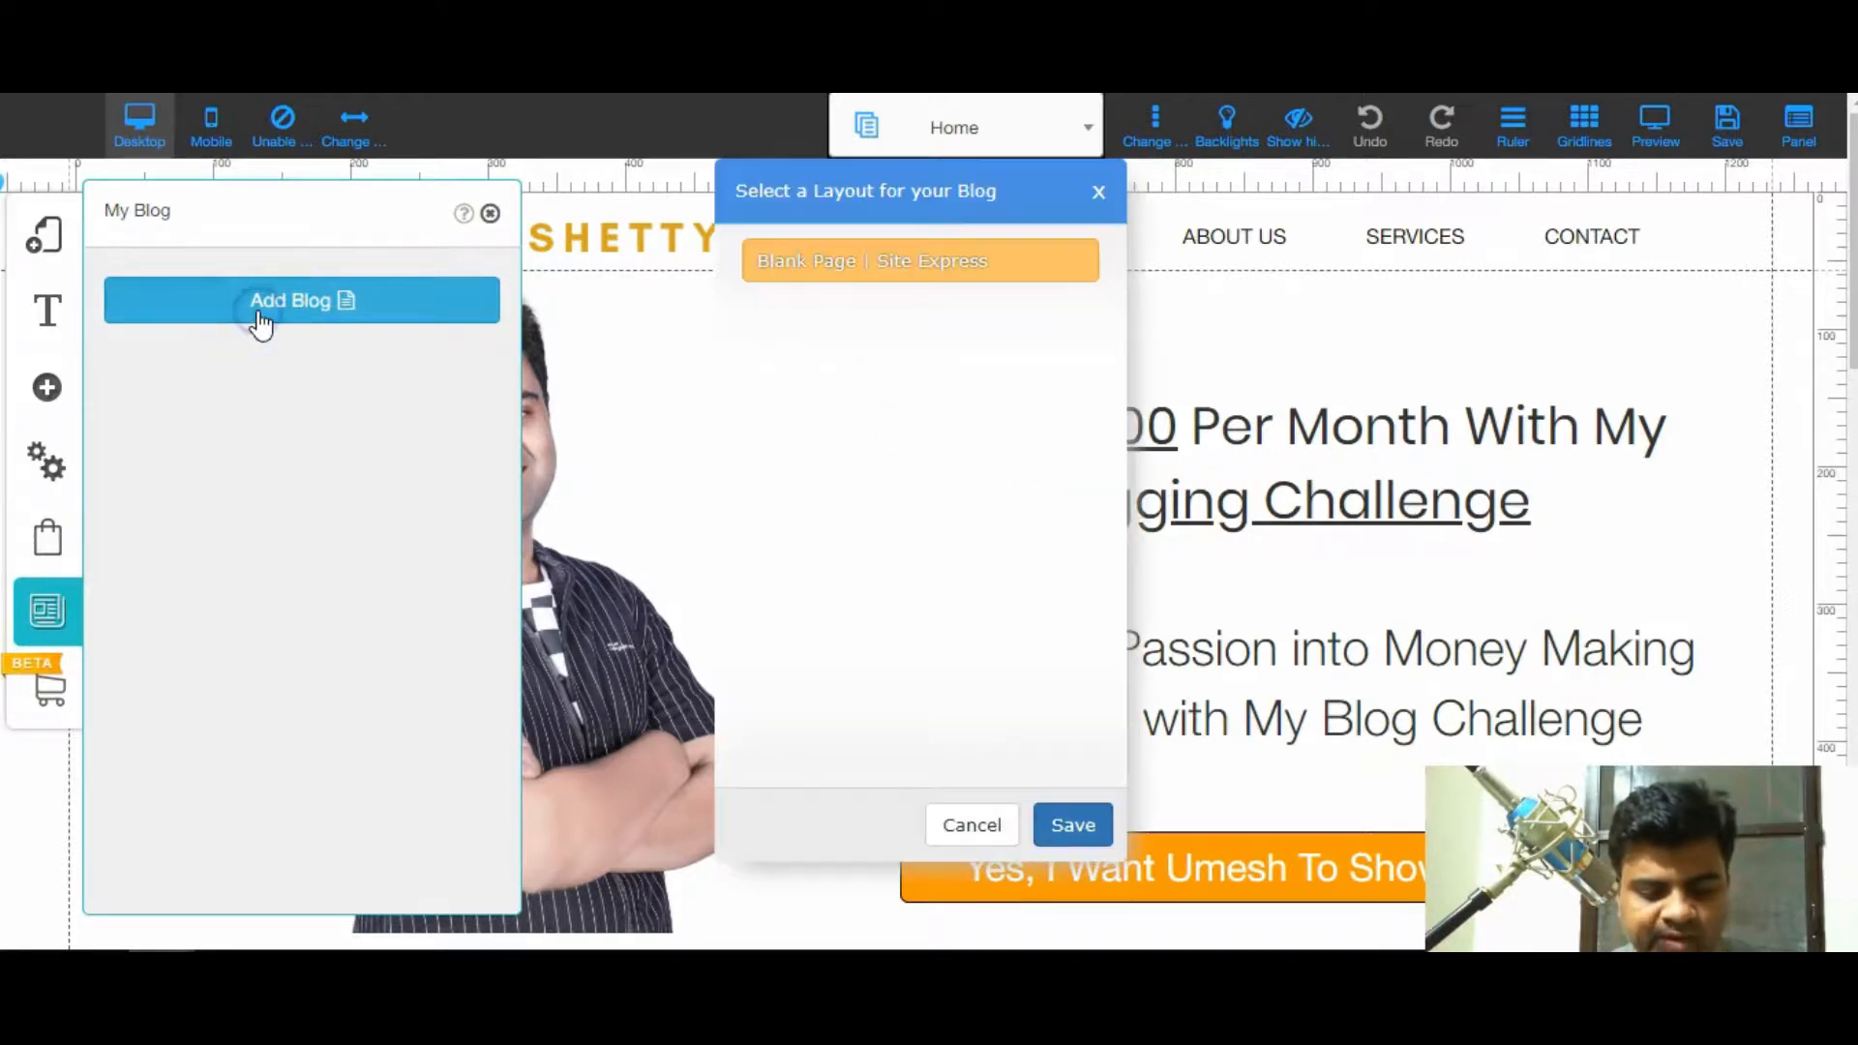
left_click(887, 262)
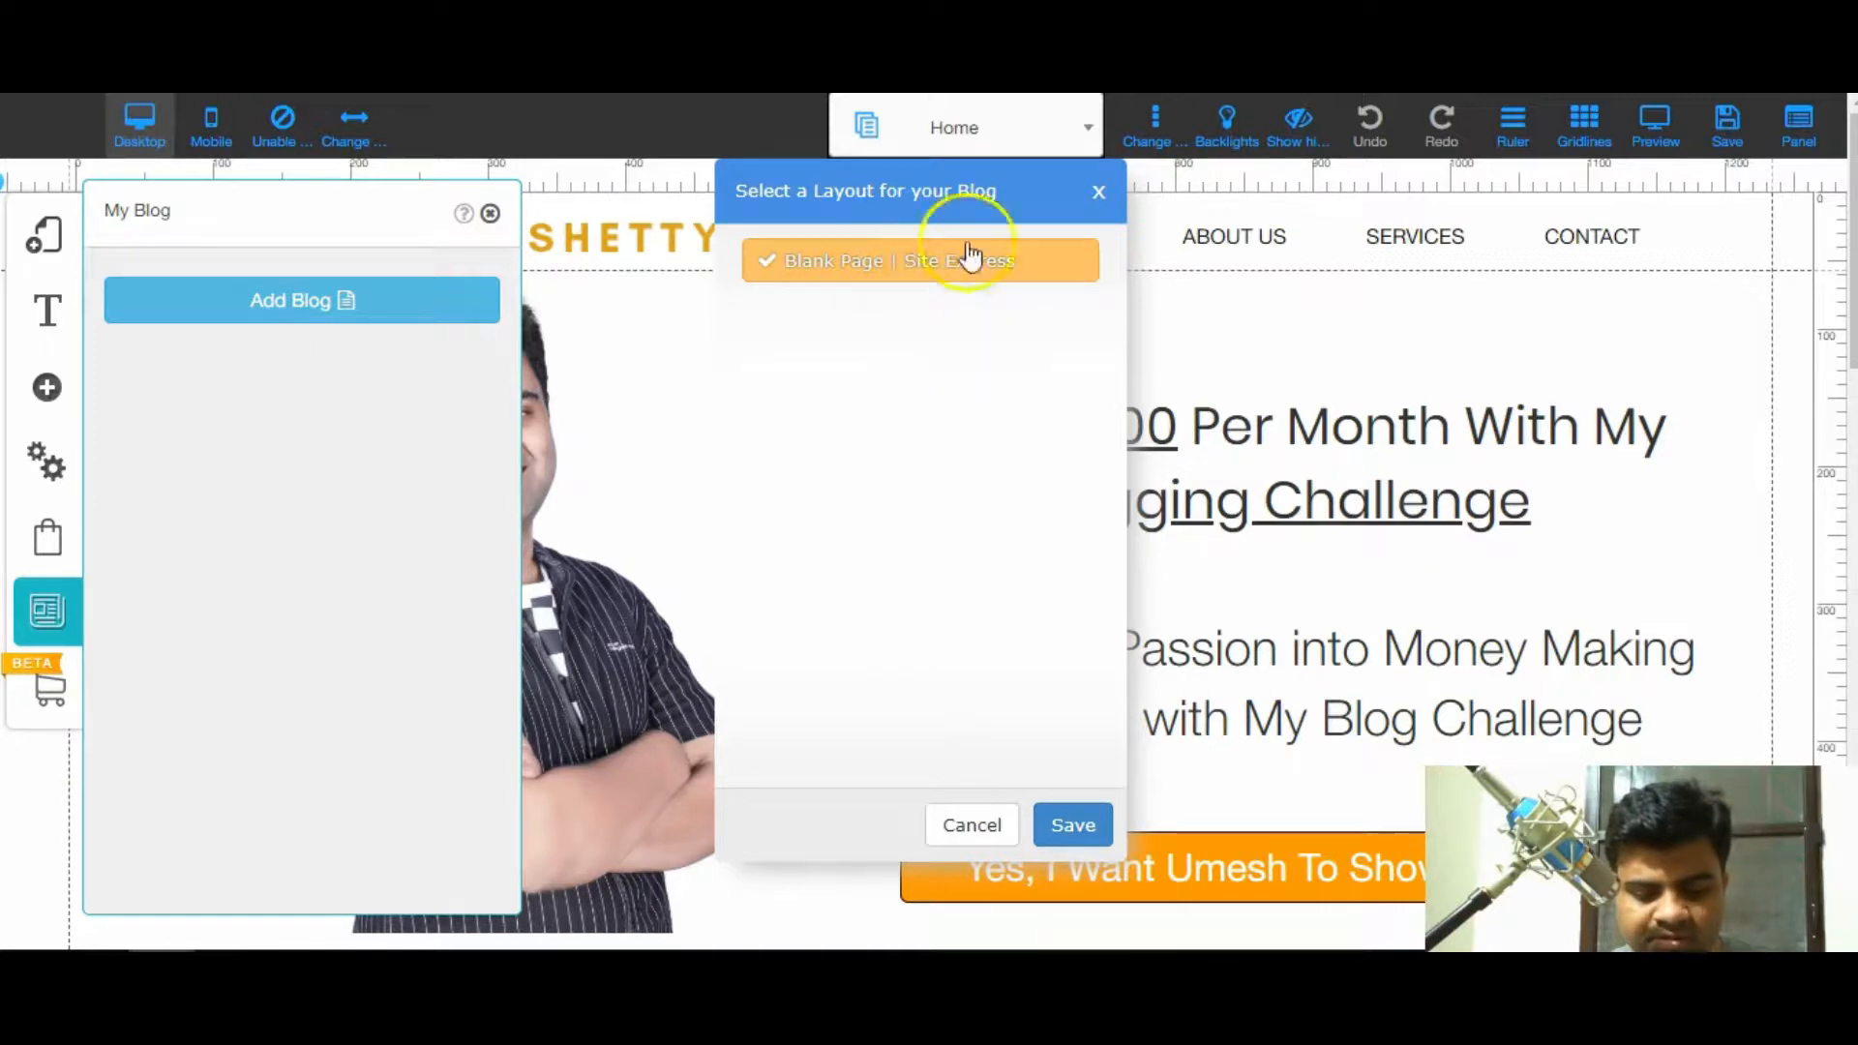
left_click(1071, 829)
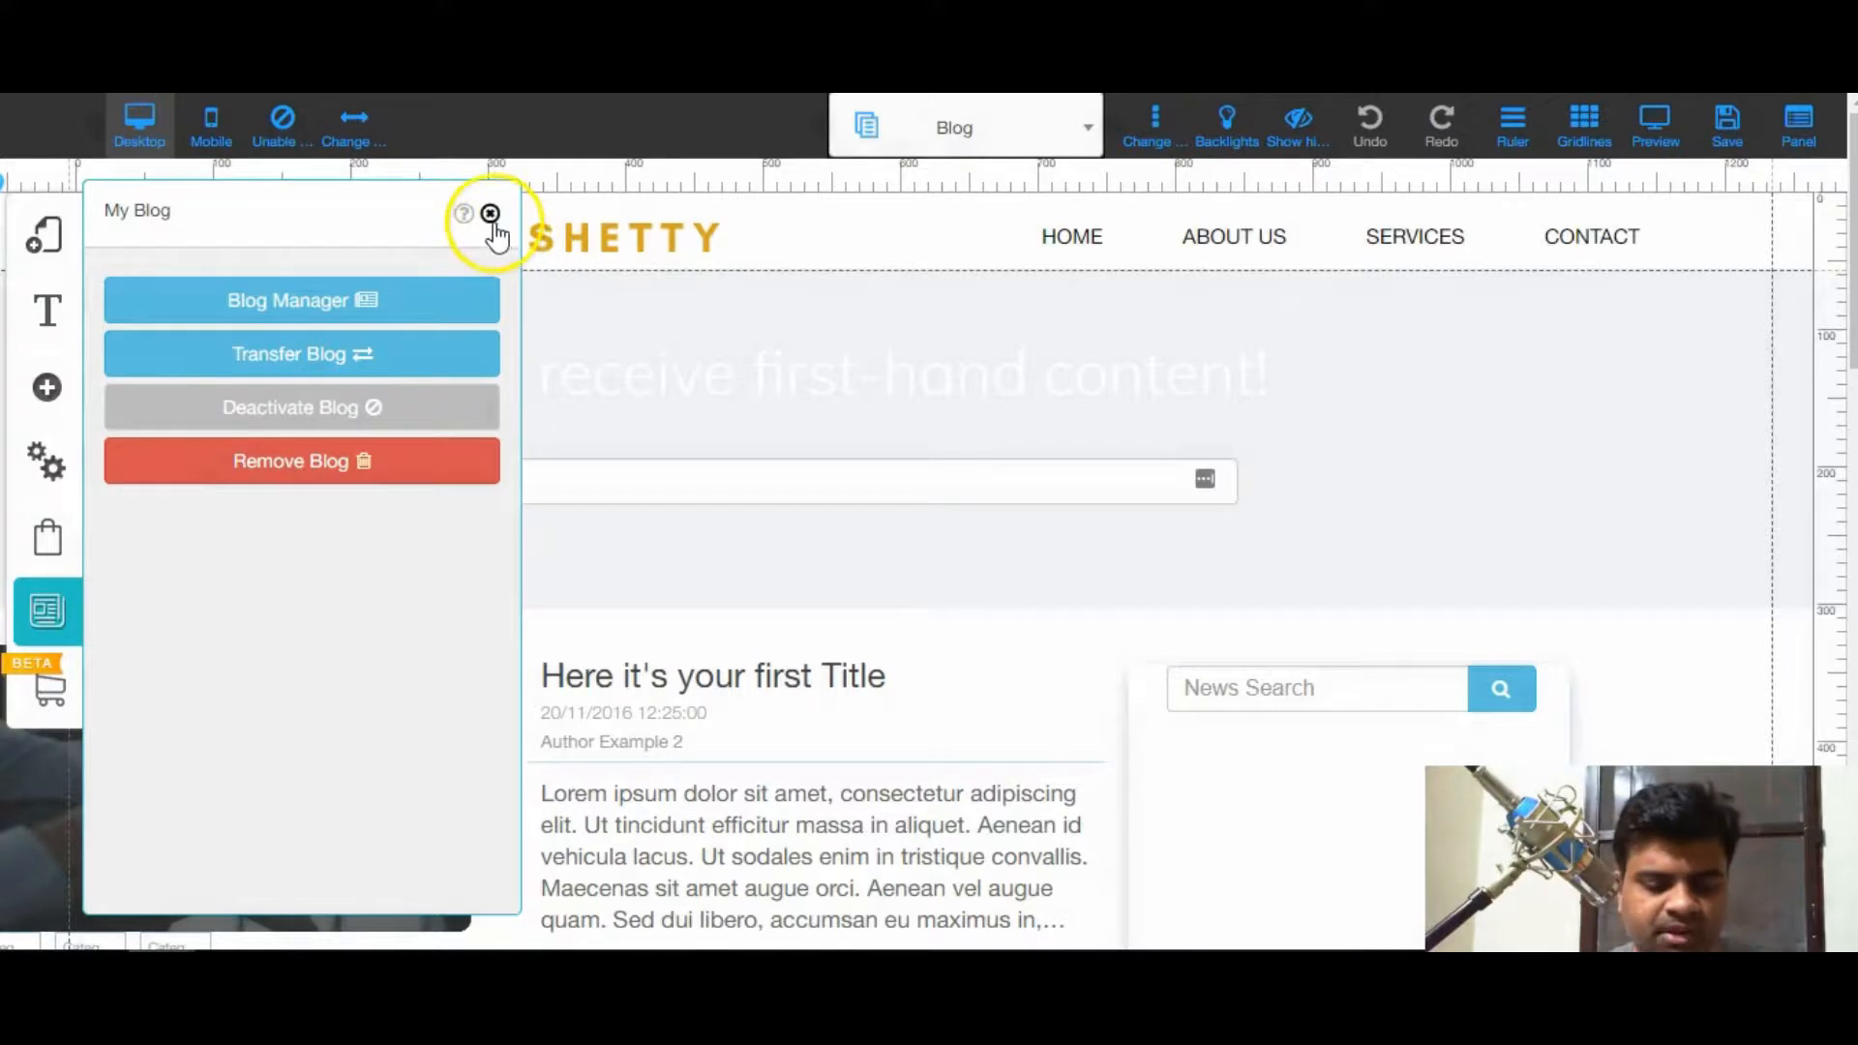
left_click(491, 214)
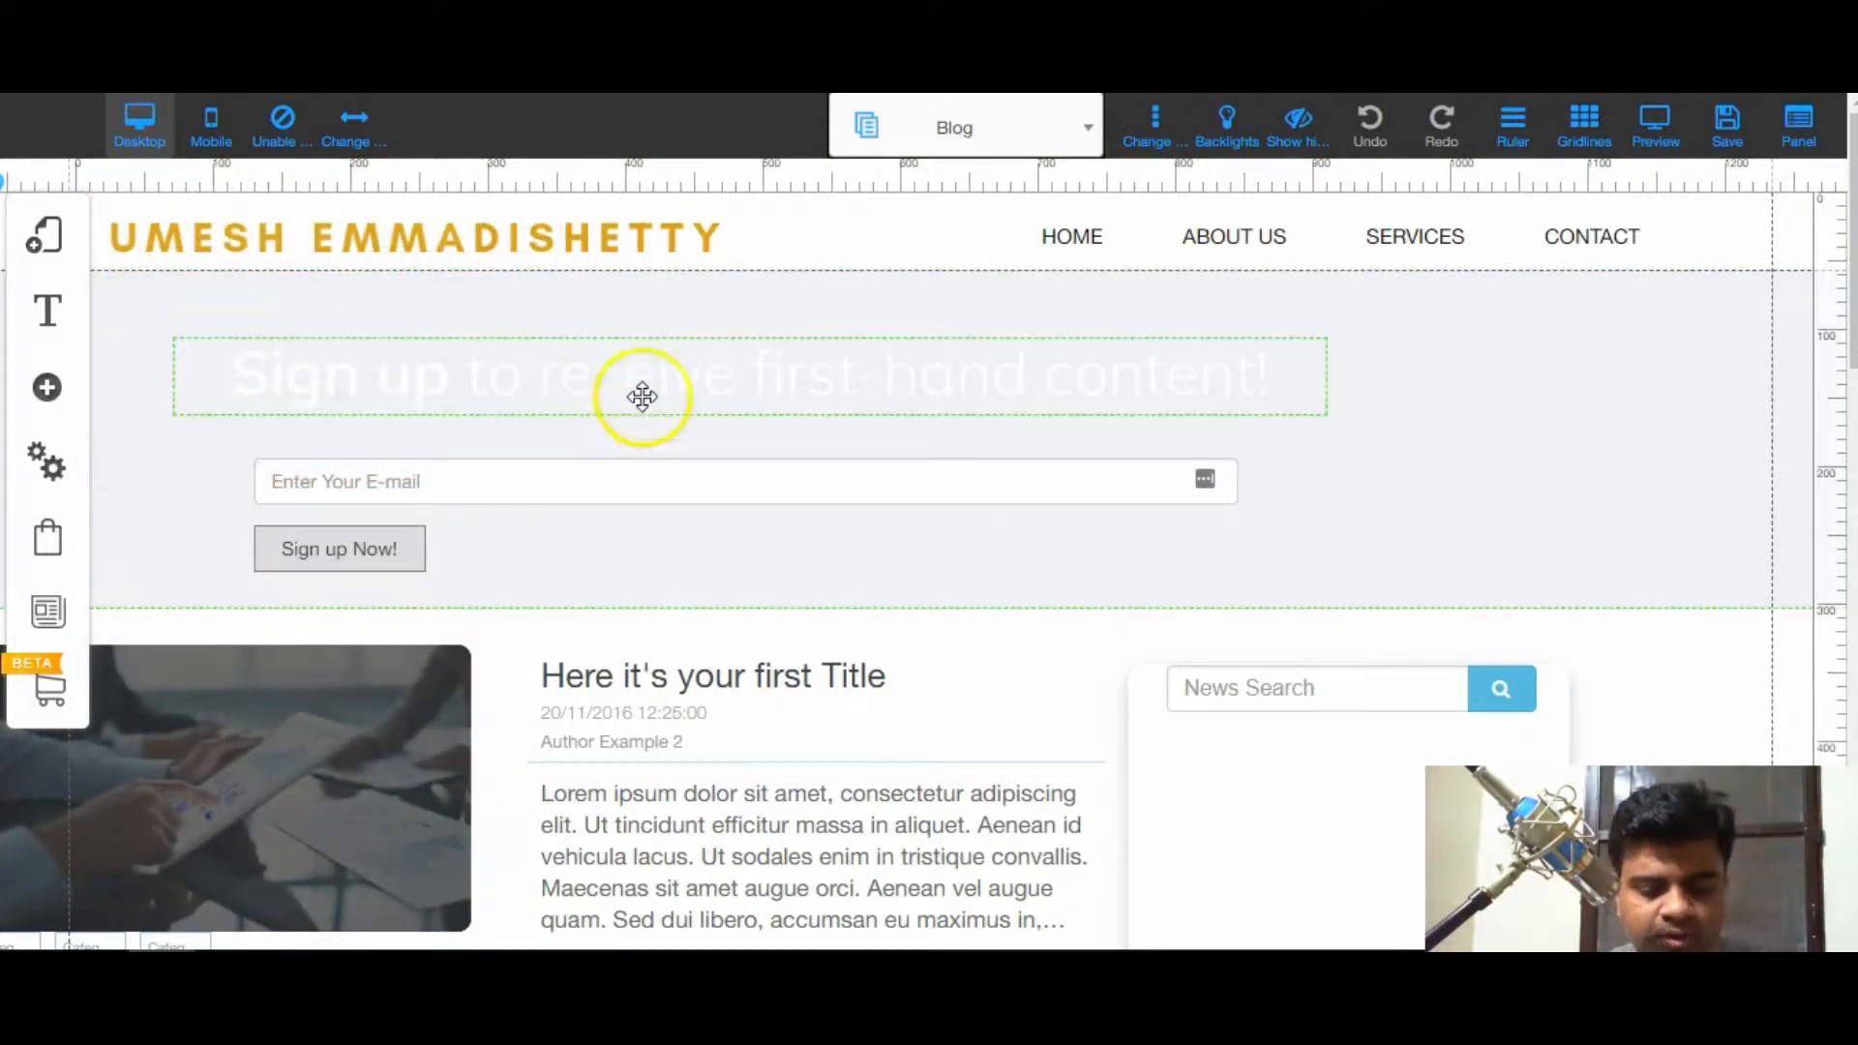
- Look over the new Blog page and the list of site pages, and switch back to the Home page
scroll(1836, 258, "down", 10)
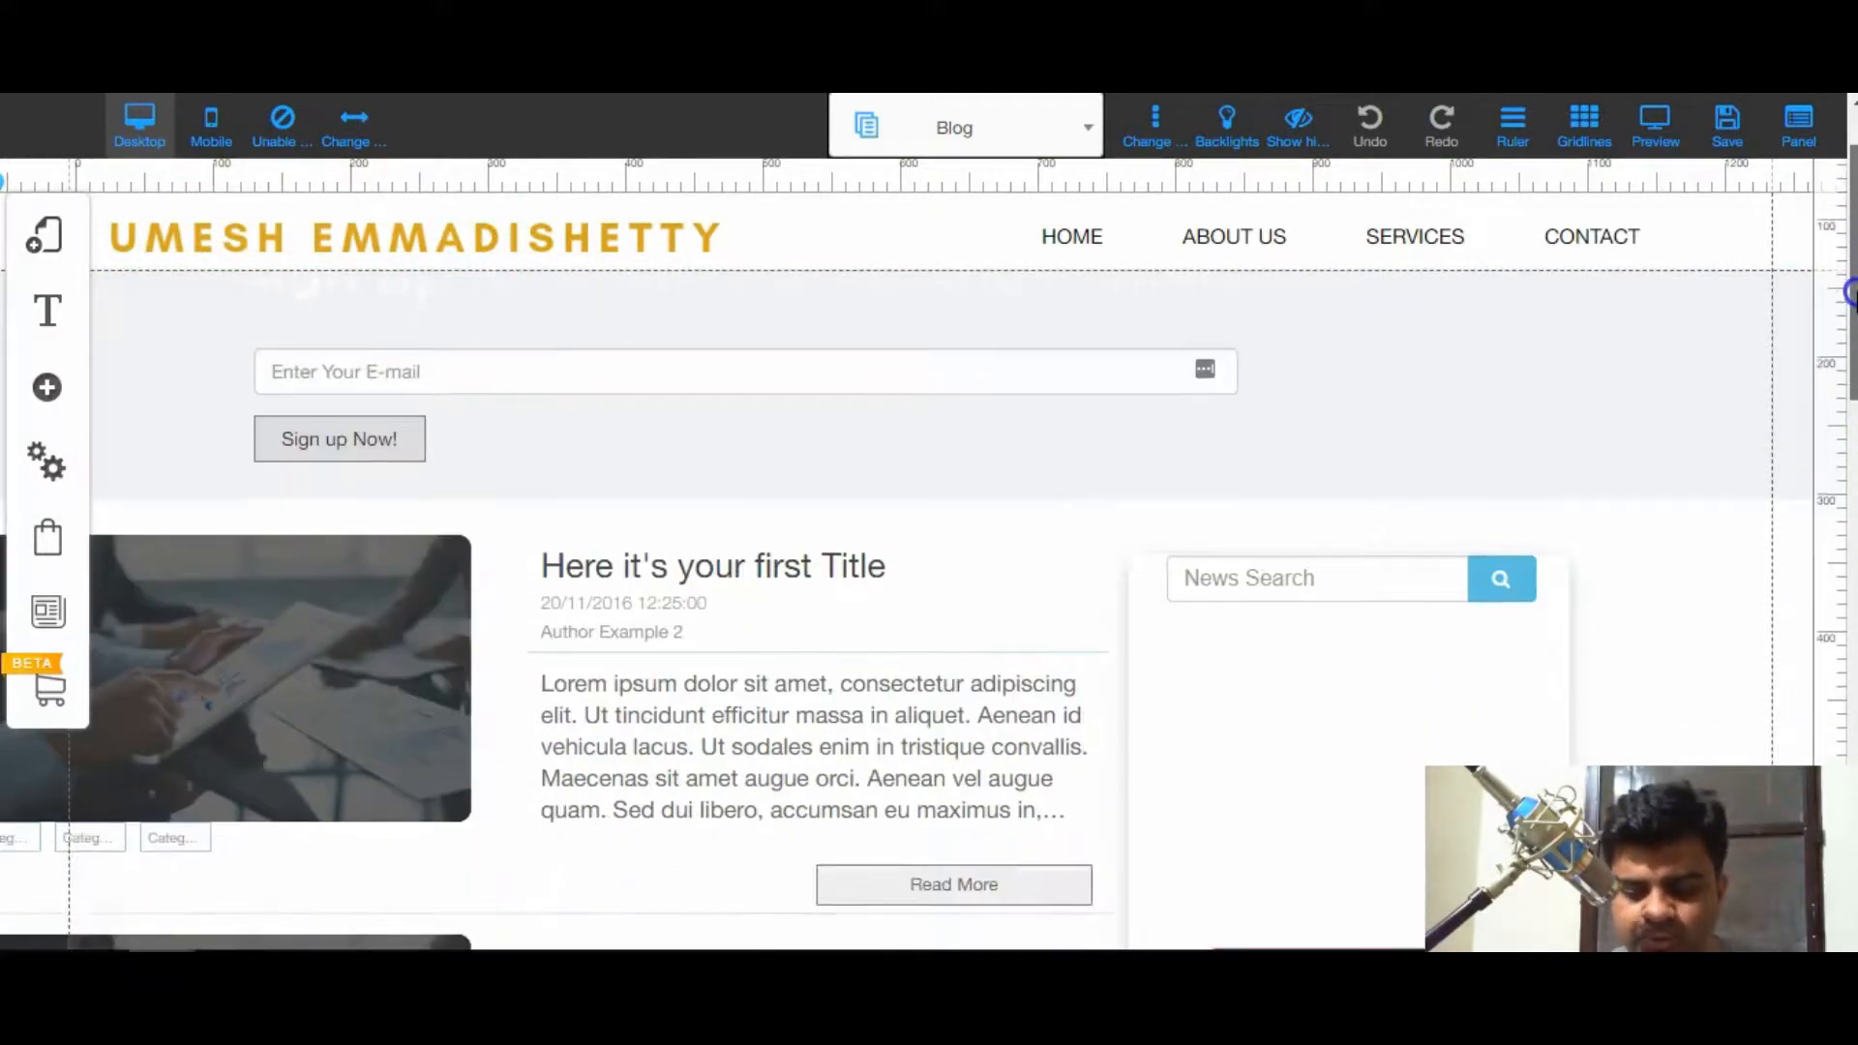
scroll(1835, 265, "up", 10)
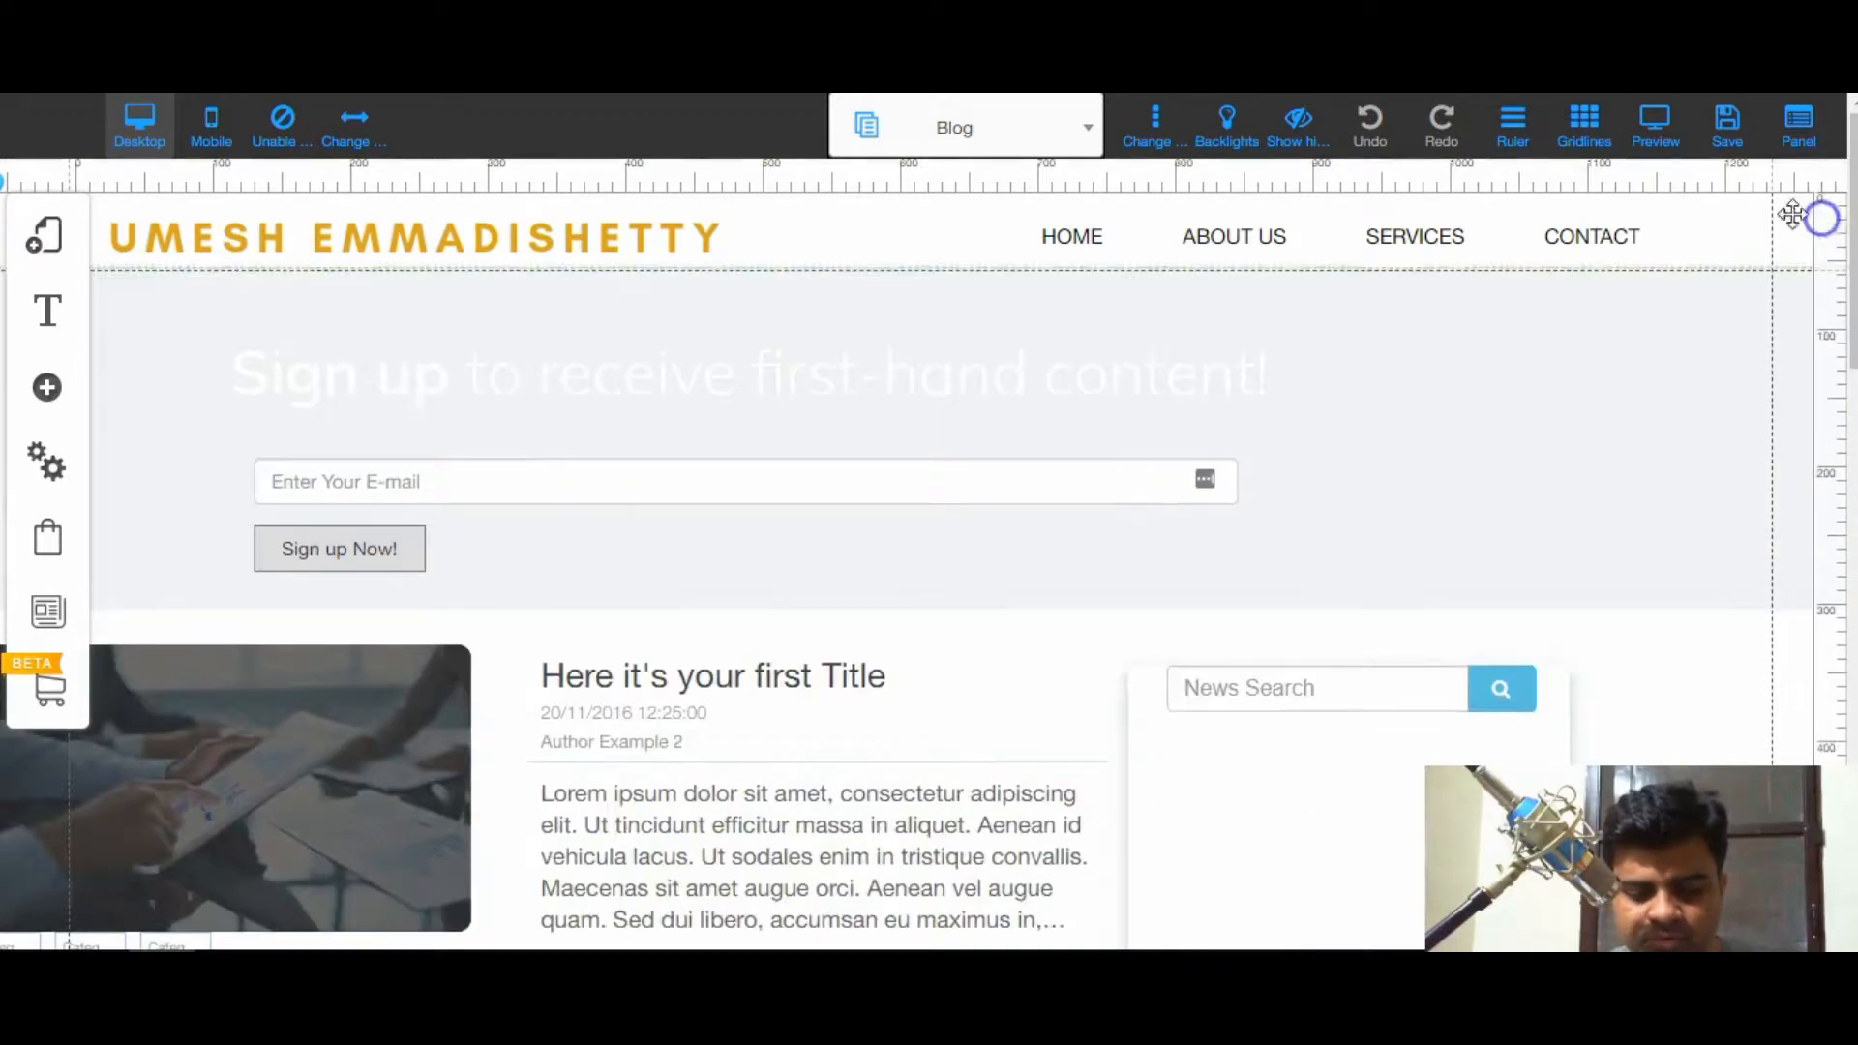
left_click(1072, 133)
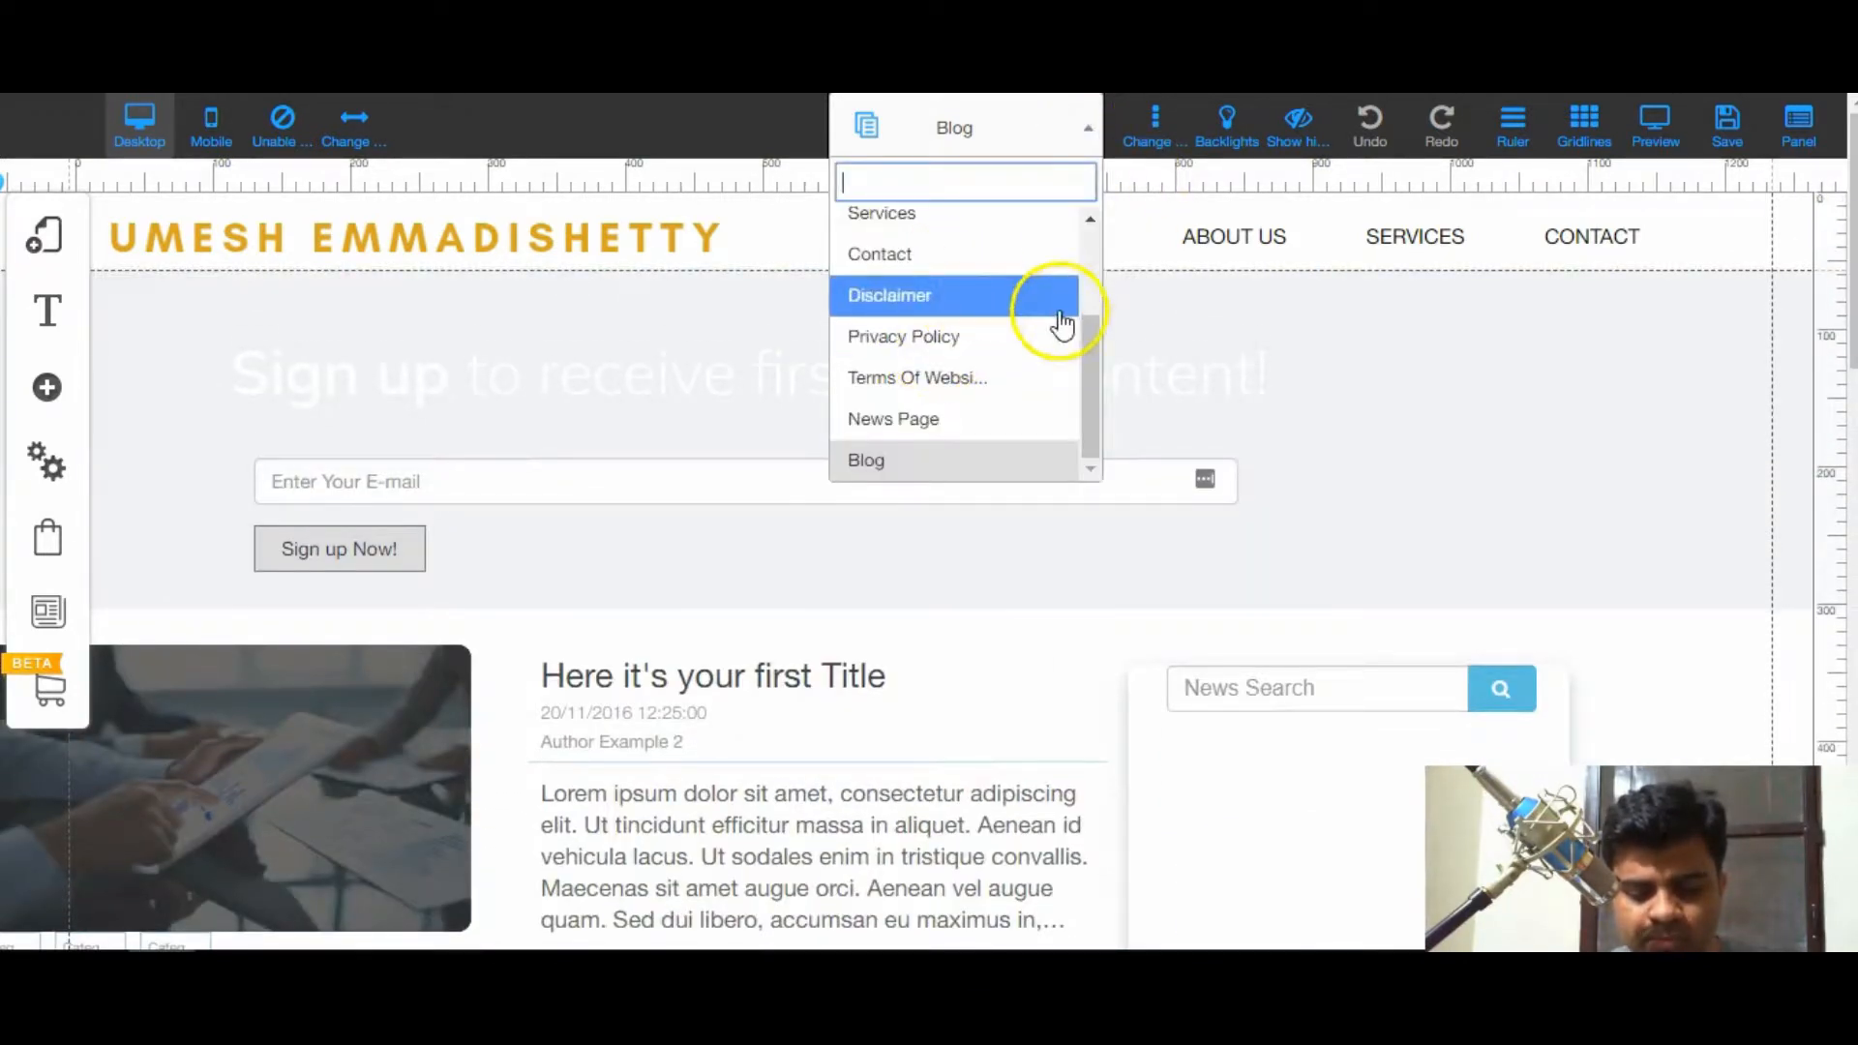
left_click(1062, 127)
left_click_drag(1062, 127, 1075, 377)
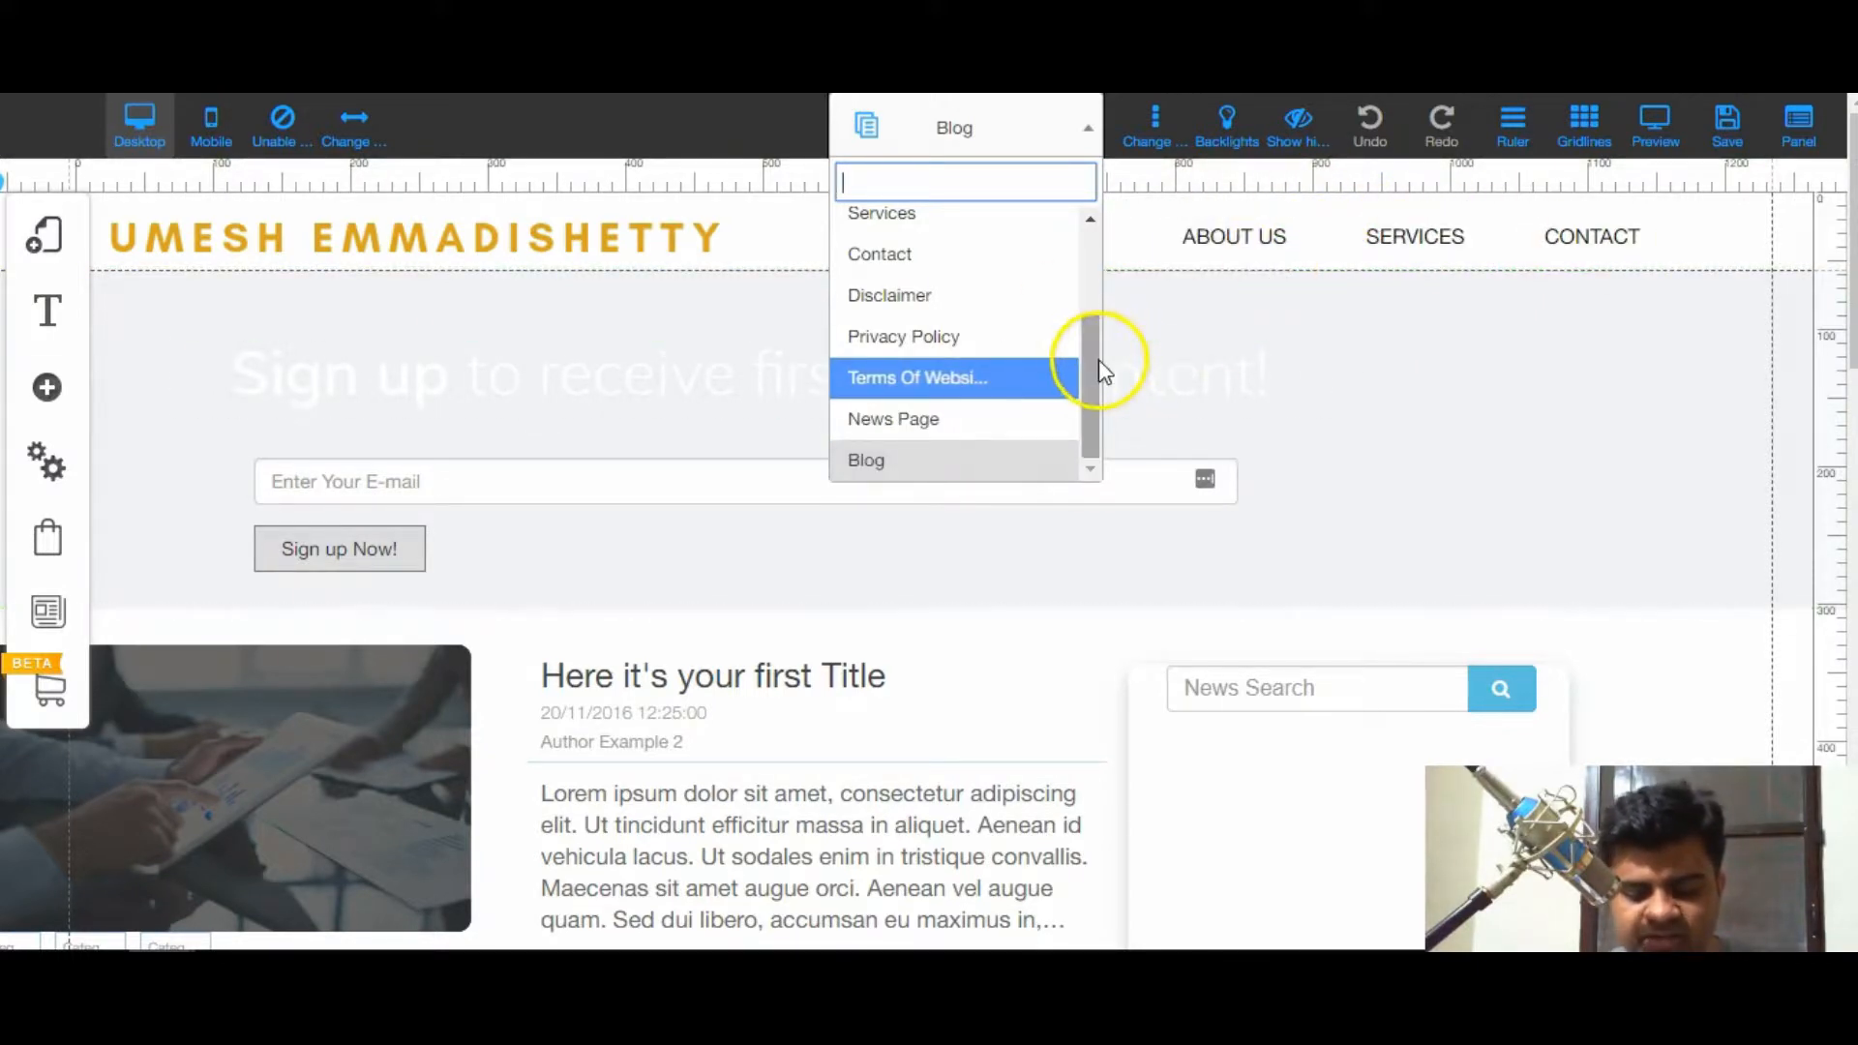
left_click_drag(1092, 358, 1078, 263)
left_click(970, 306)
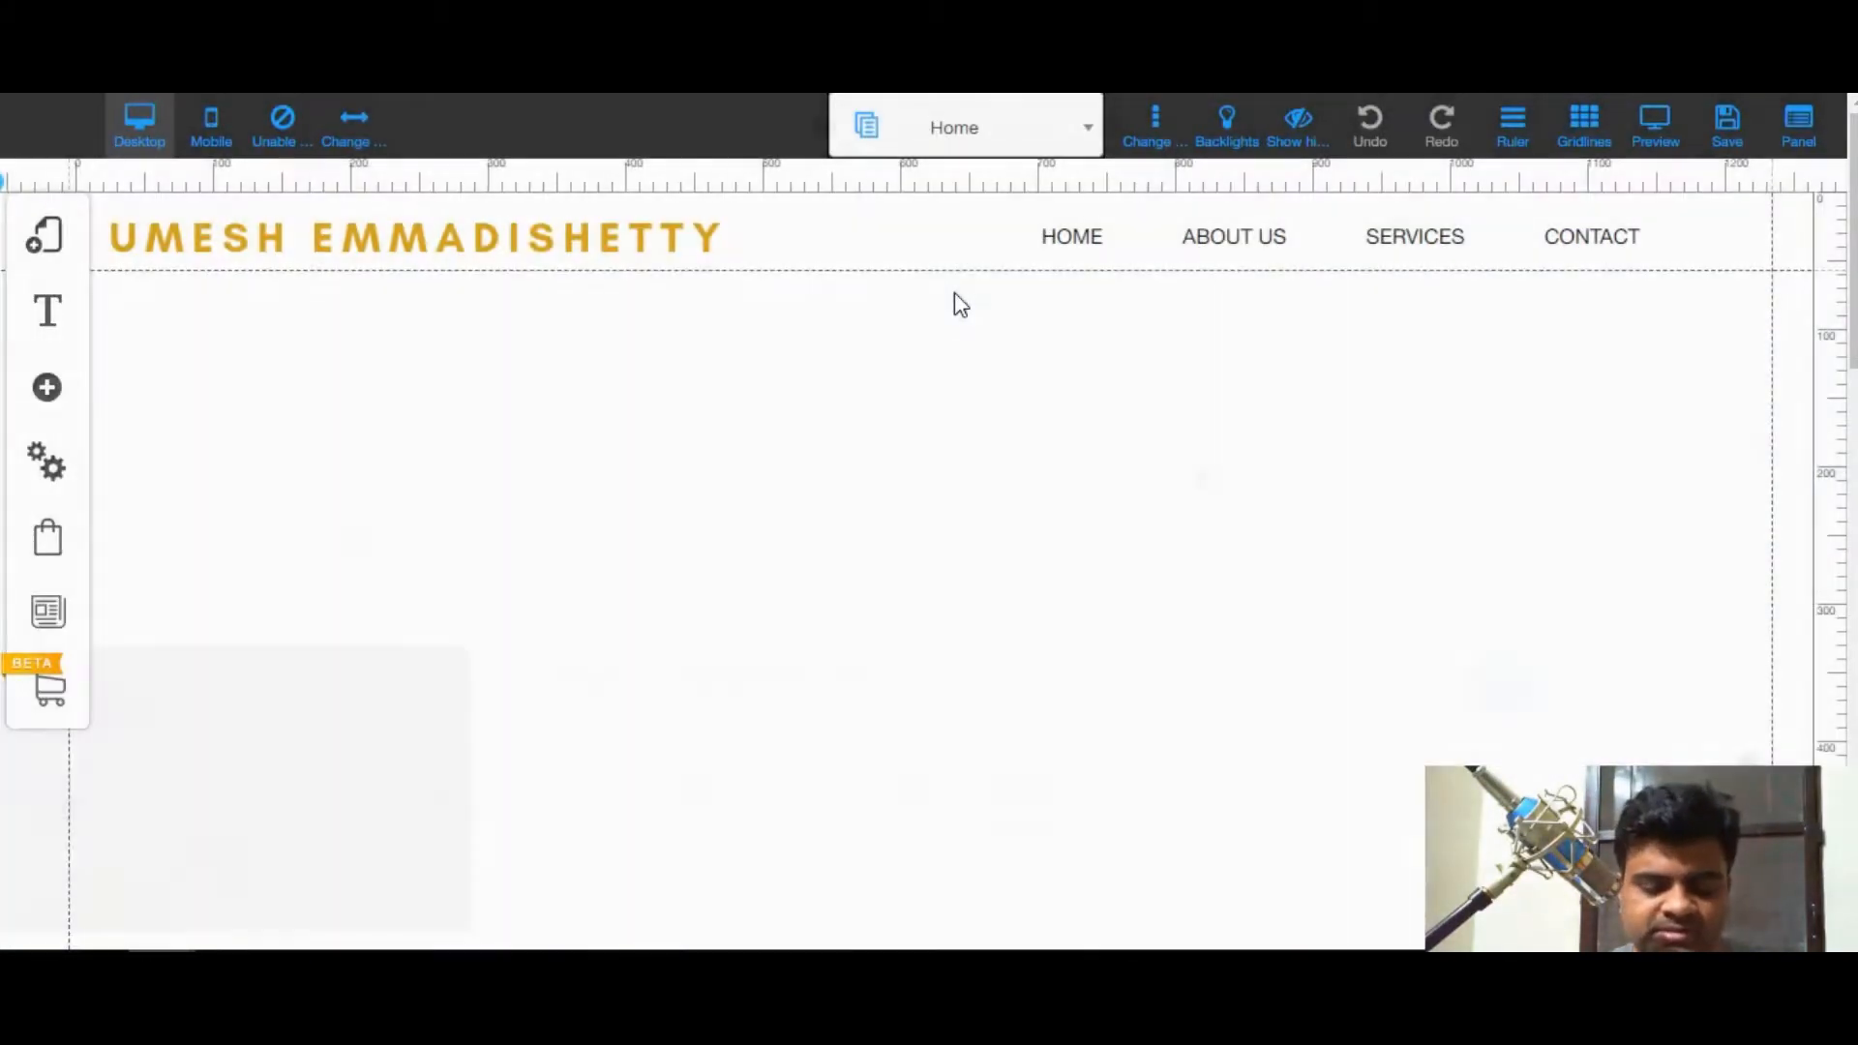
left_click(48, 392)
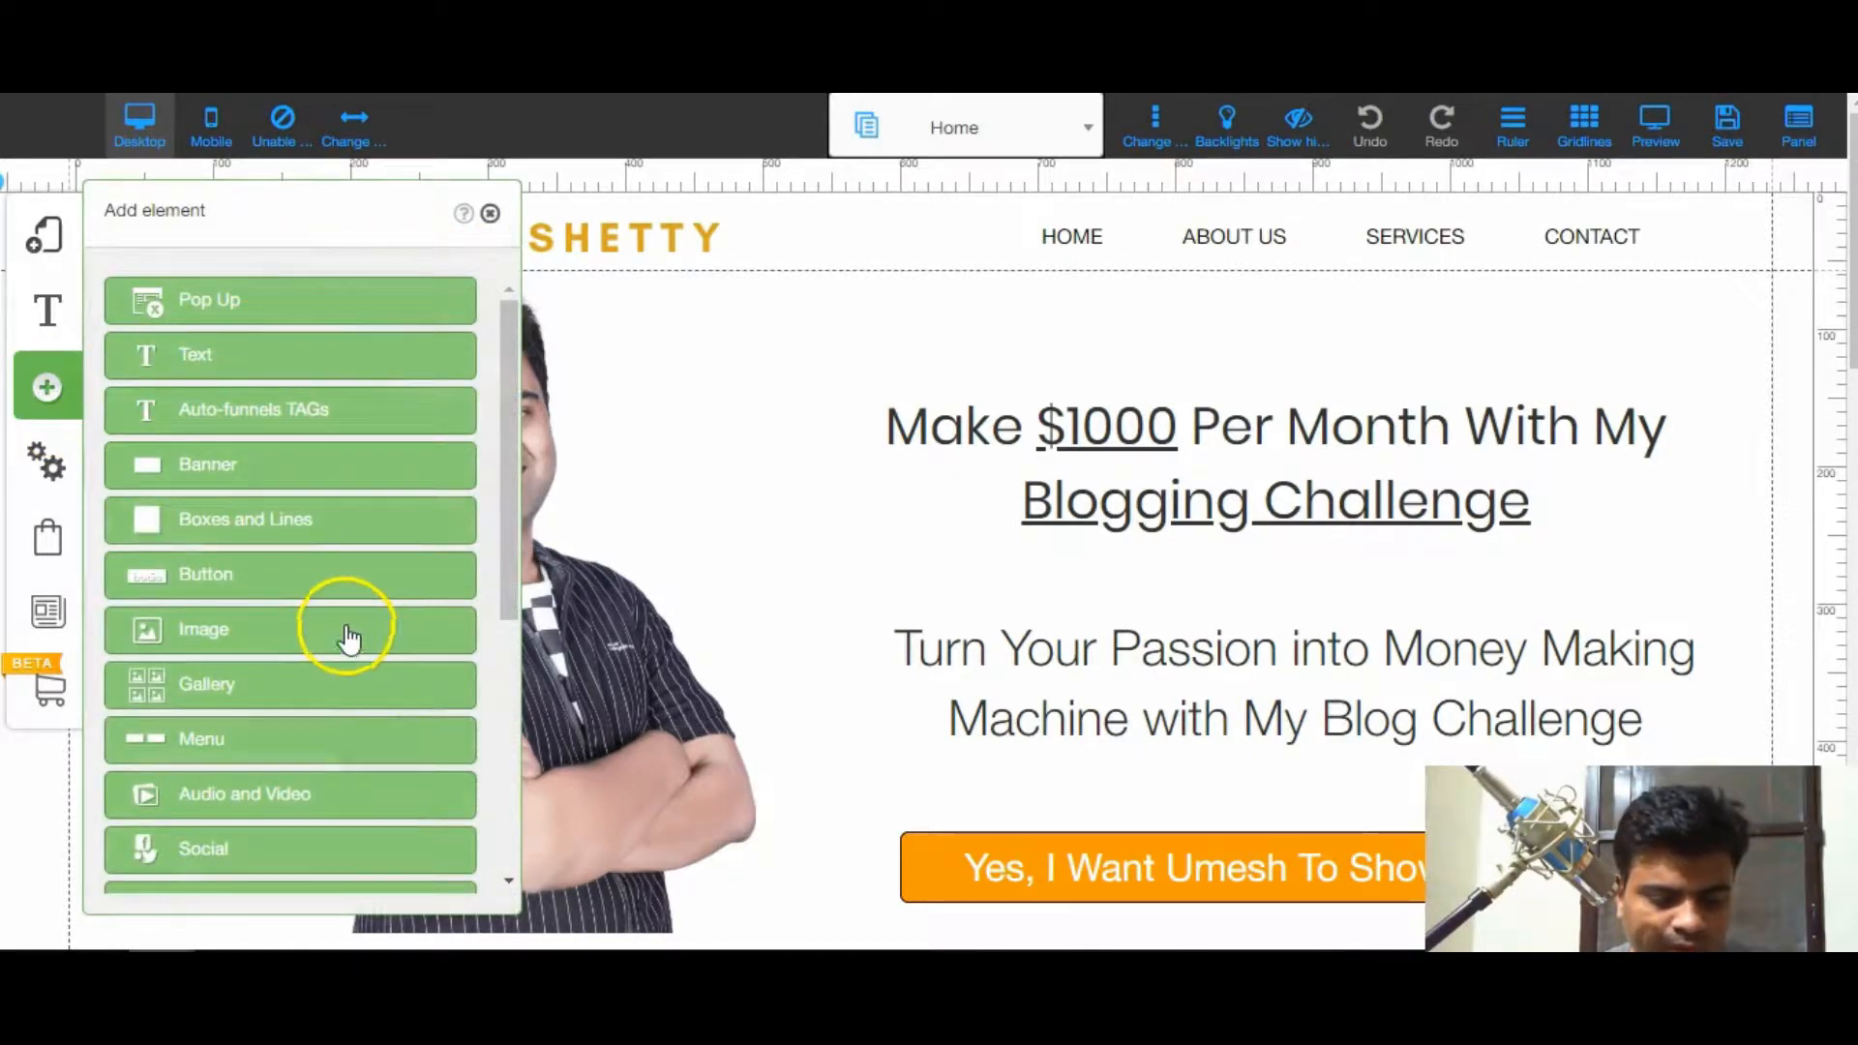
left_click(821, 349)
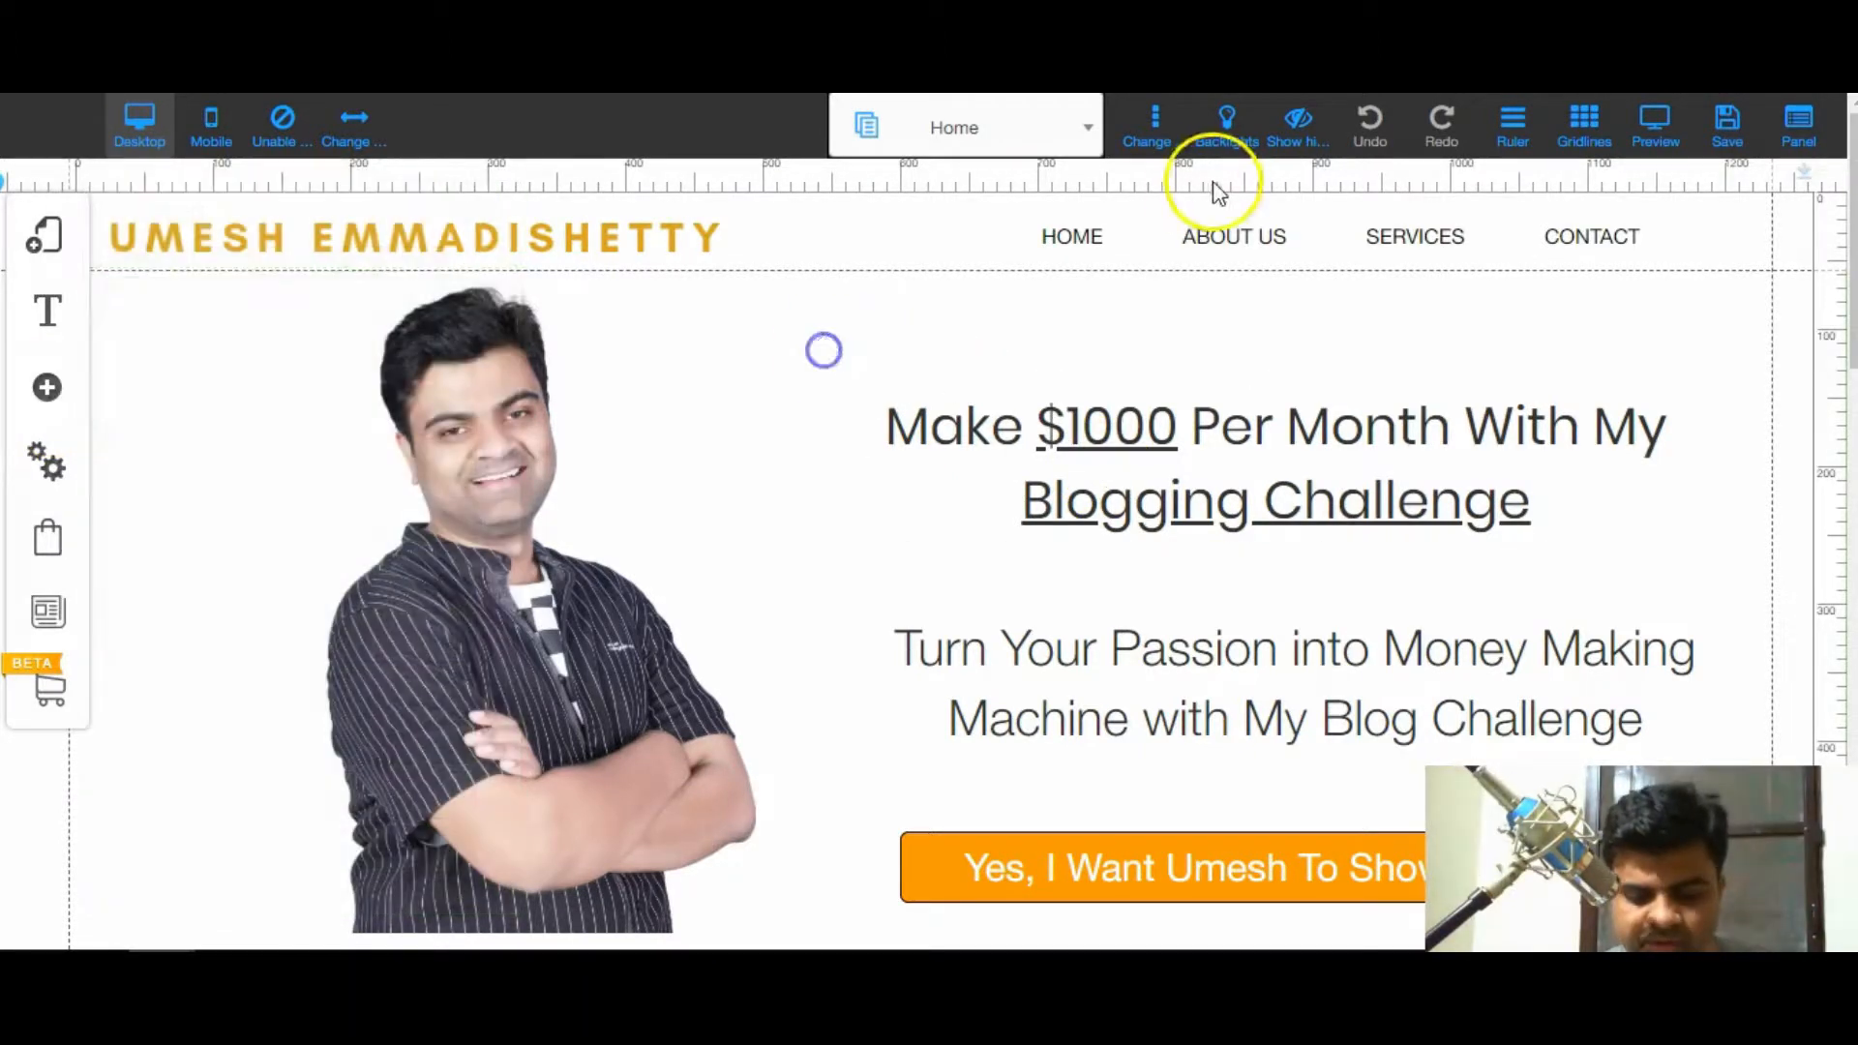
- Add the Blog page to the header's Menu Default between SERVICES and CONTACT and confirm the menu configuration
left_click(1225, 247)
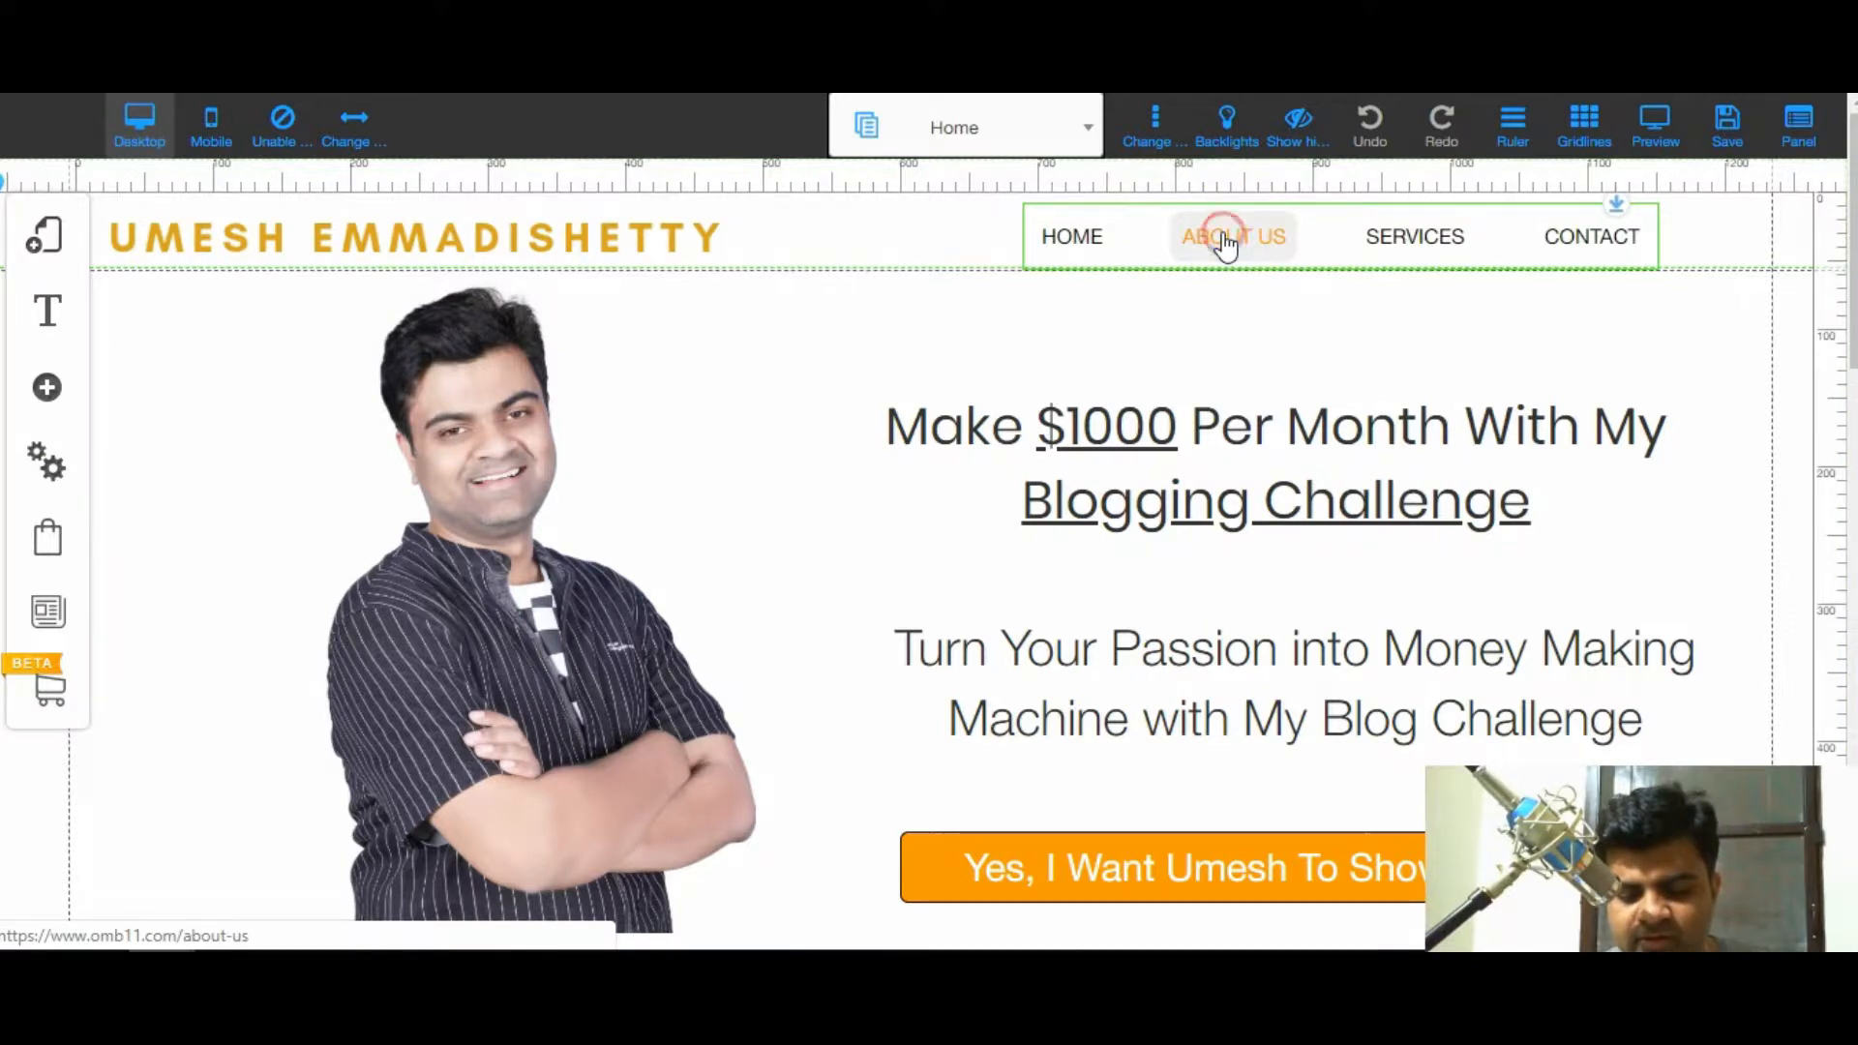
right_click(1225, 246)
left_click(929, 334)
mouse_move(349, 334)
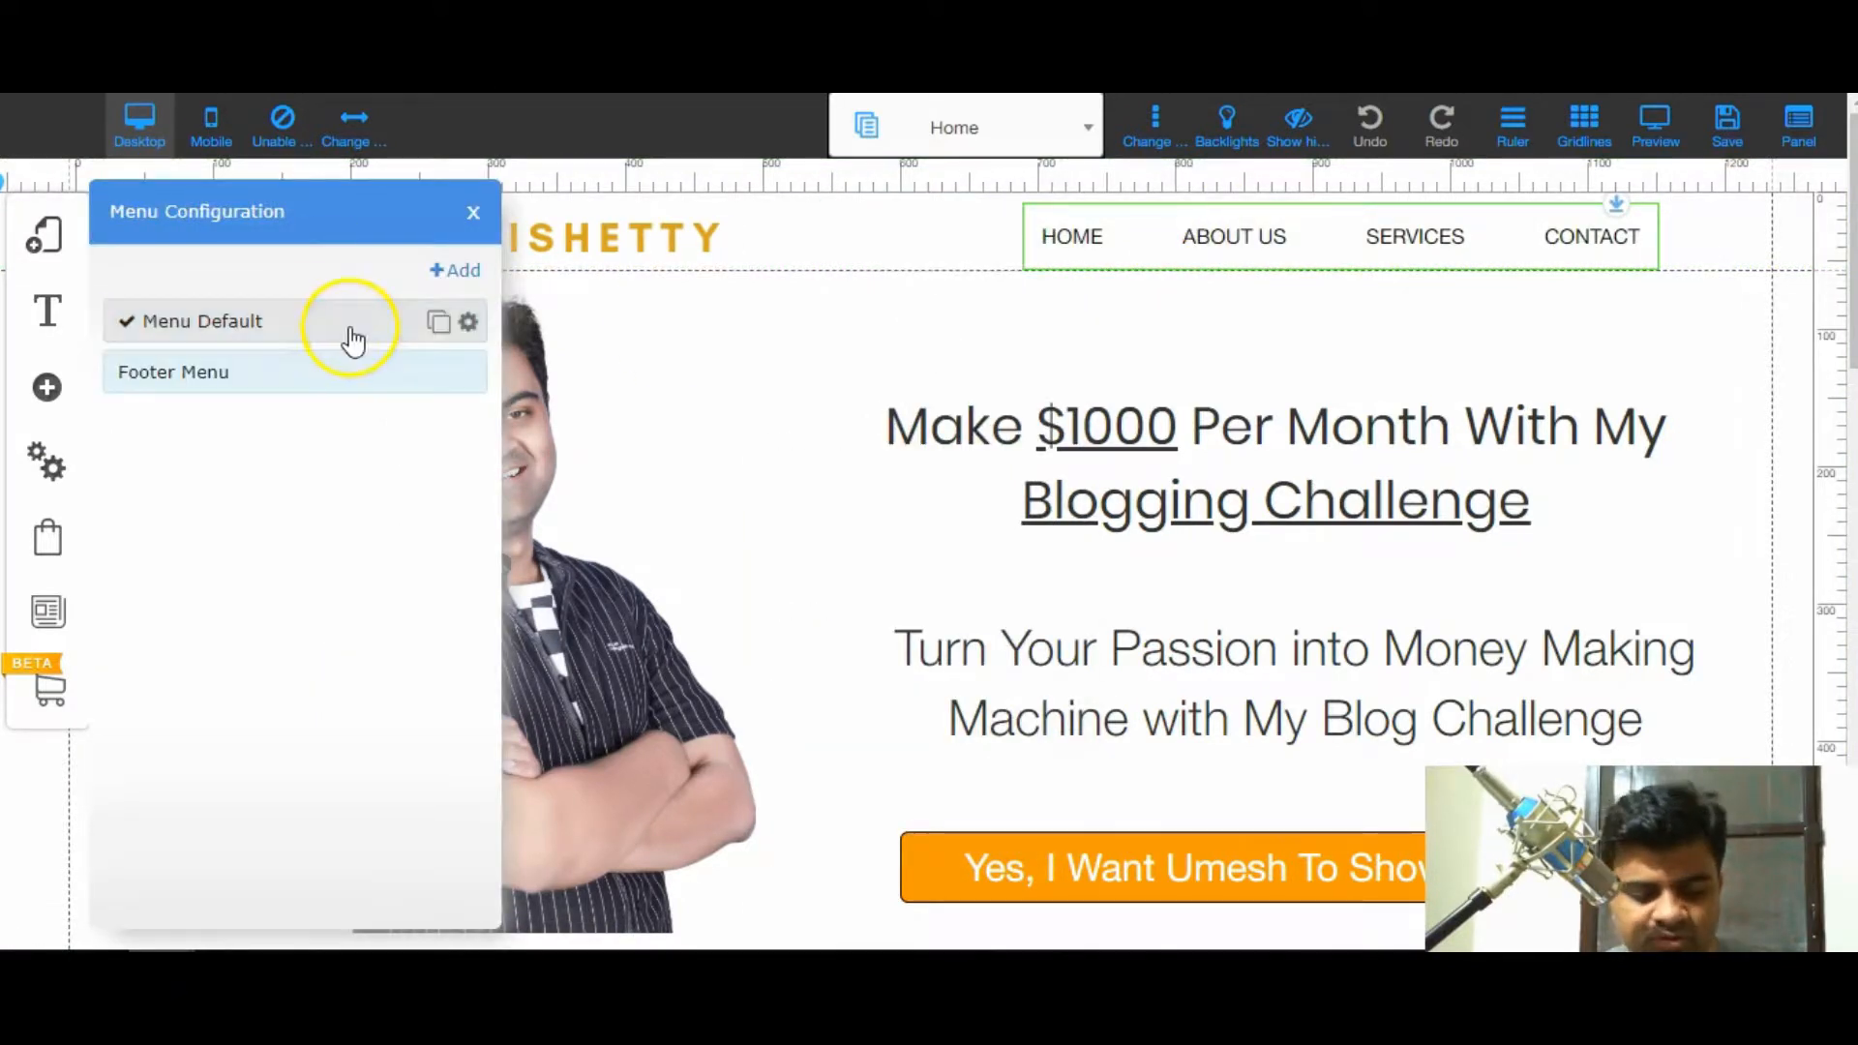
left_click(468, 323)
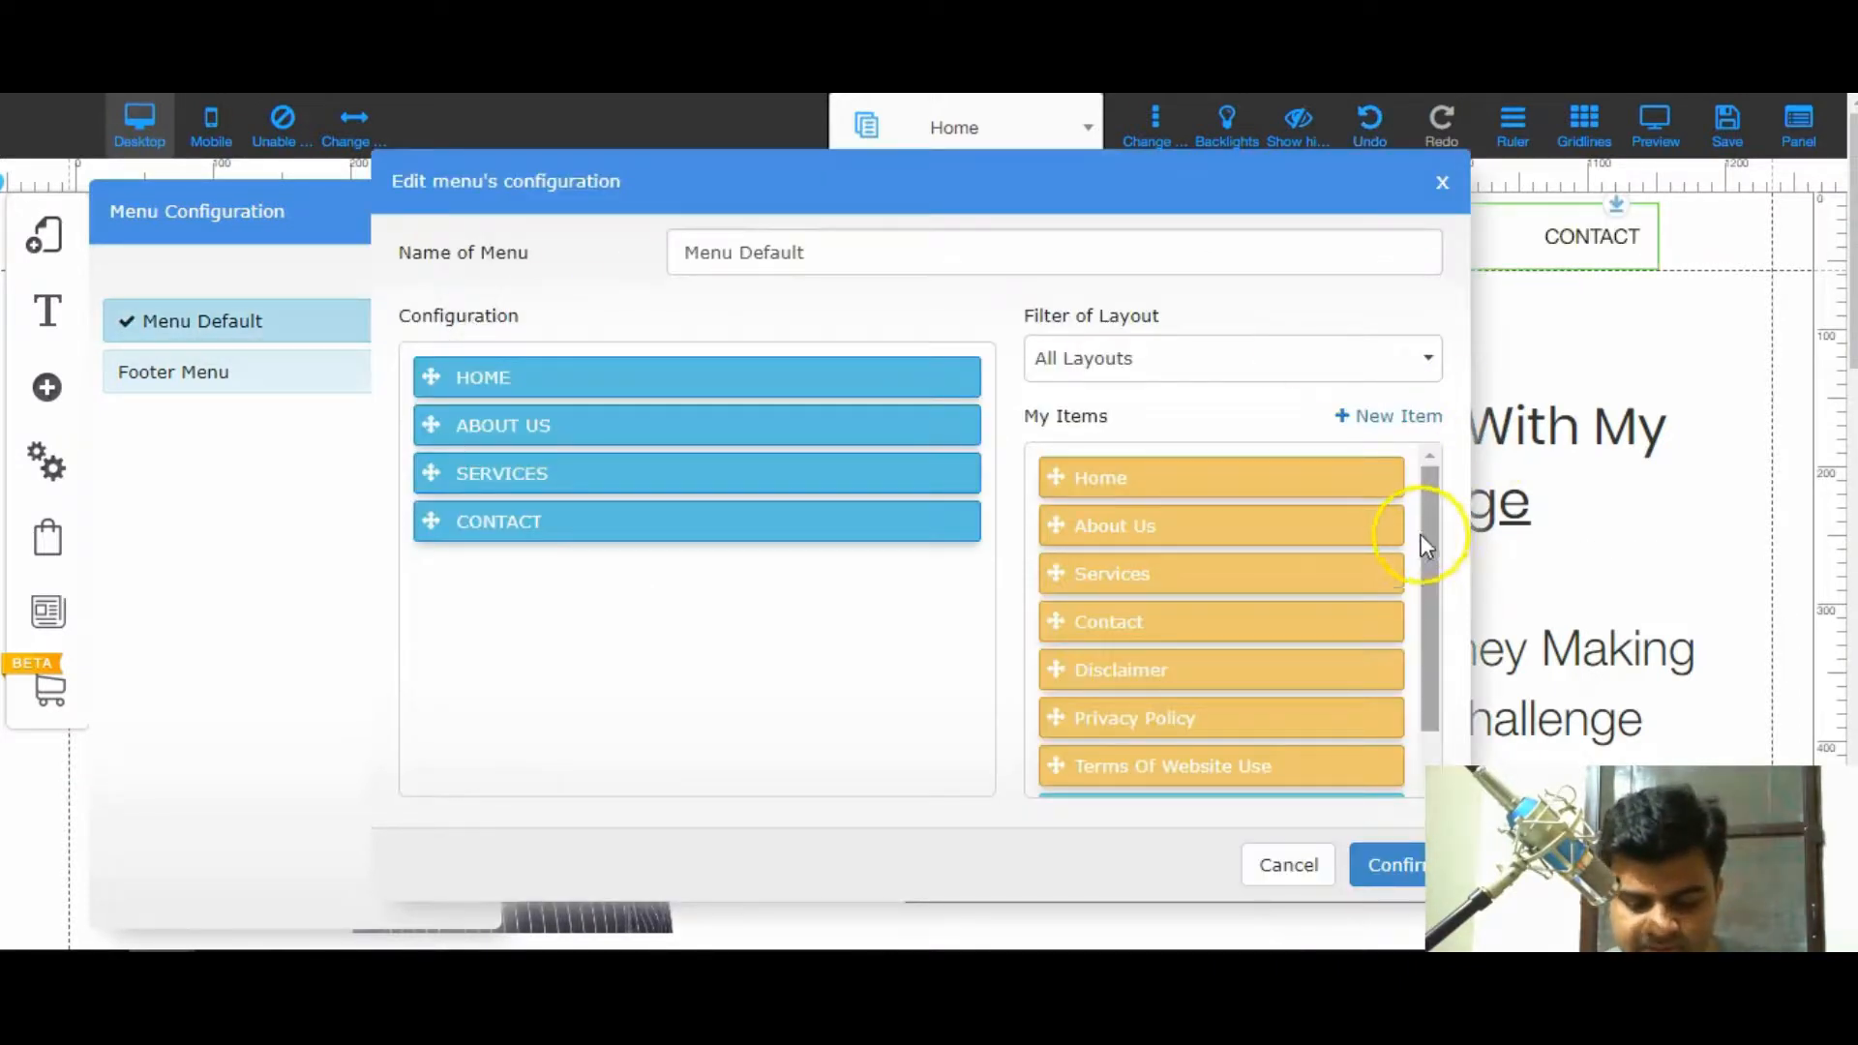
left_click_drag(1430, 527, 1451, 613)
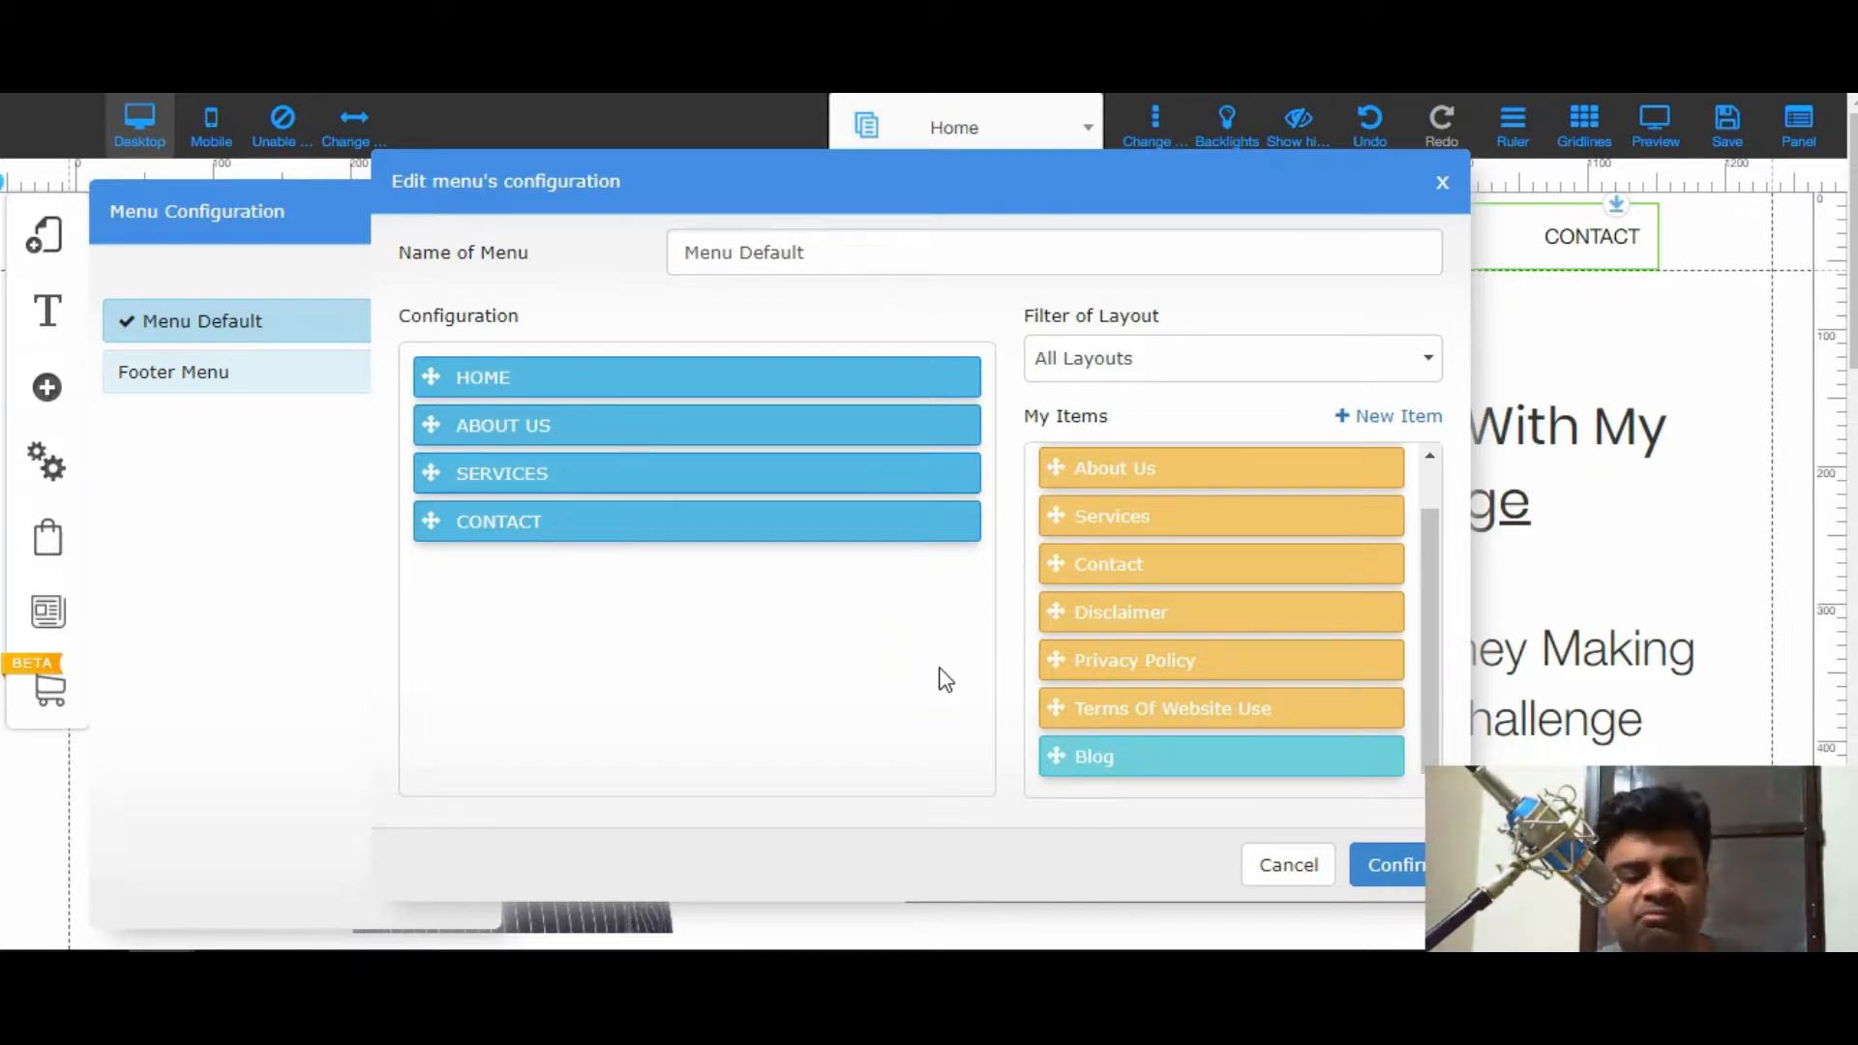
left_click(1091, 766)
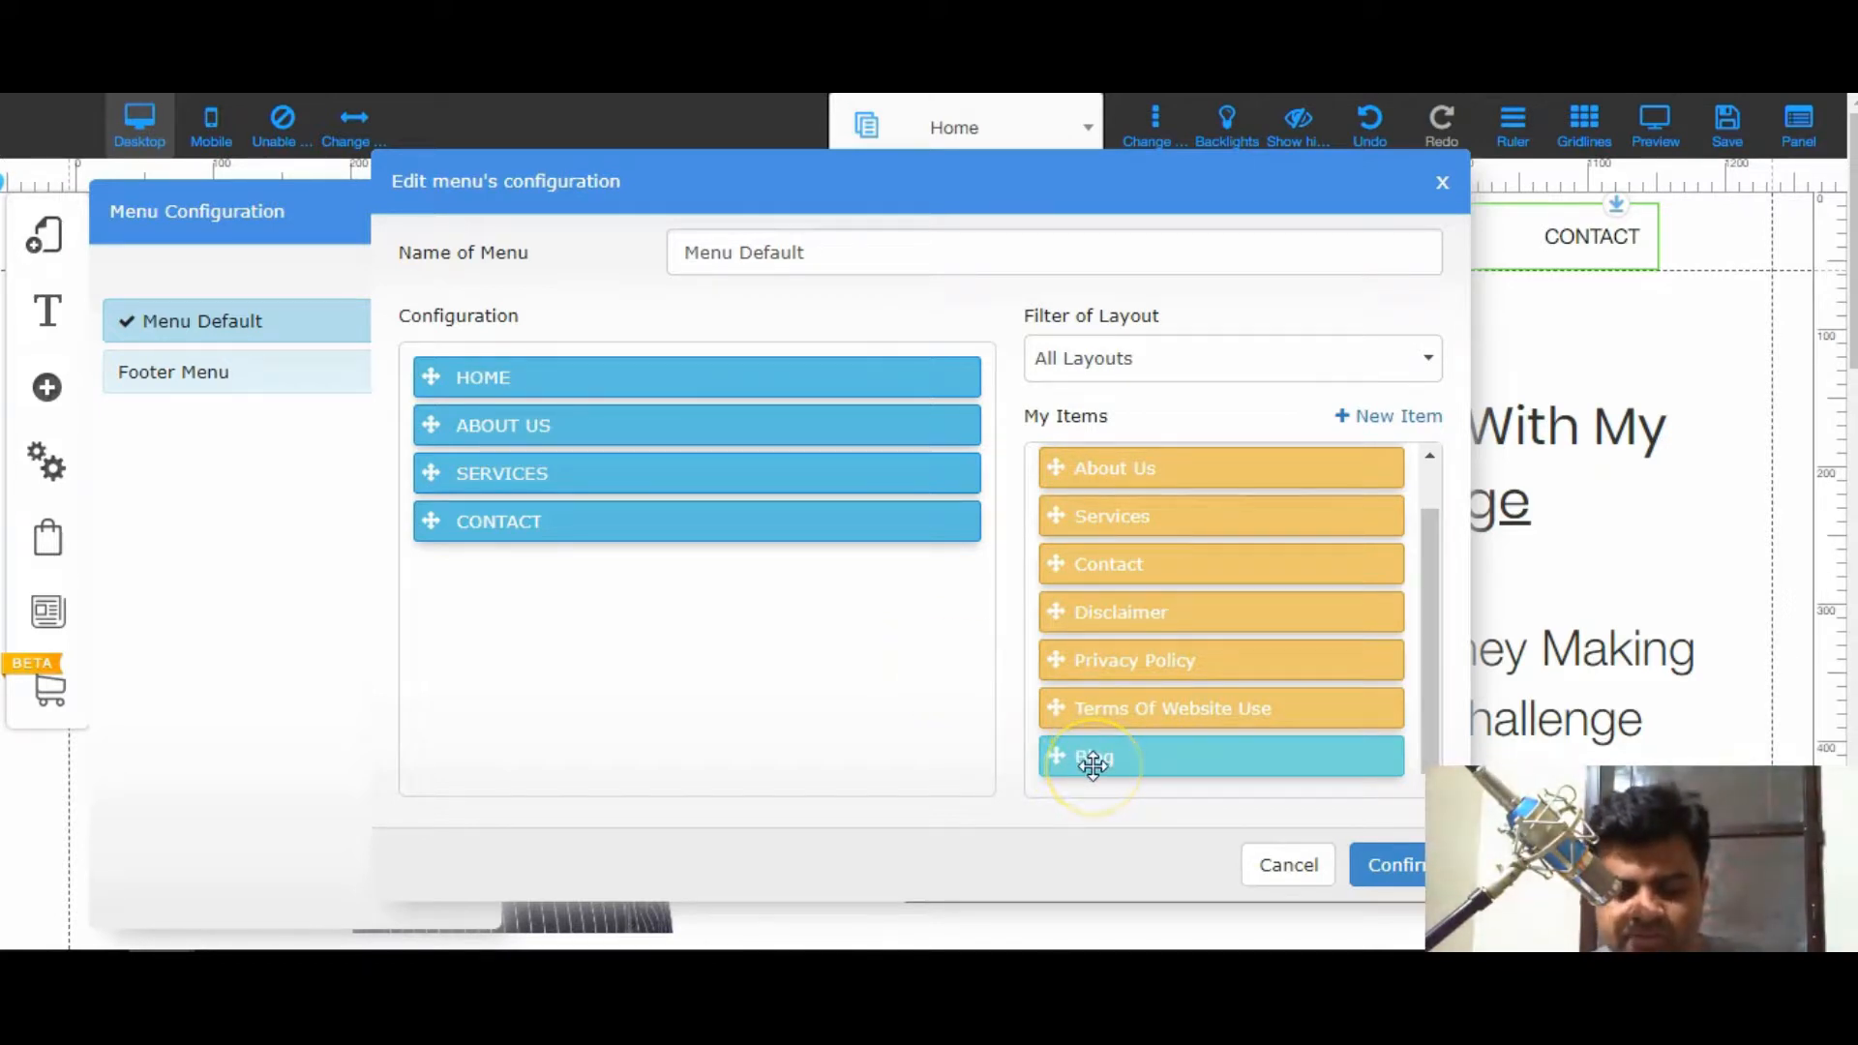
left_click_drag(1092, 766, 478, 625)
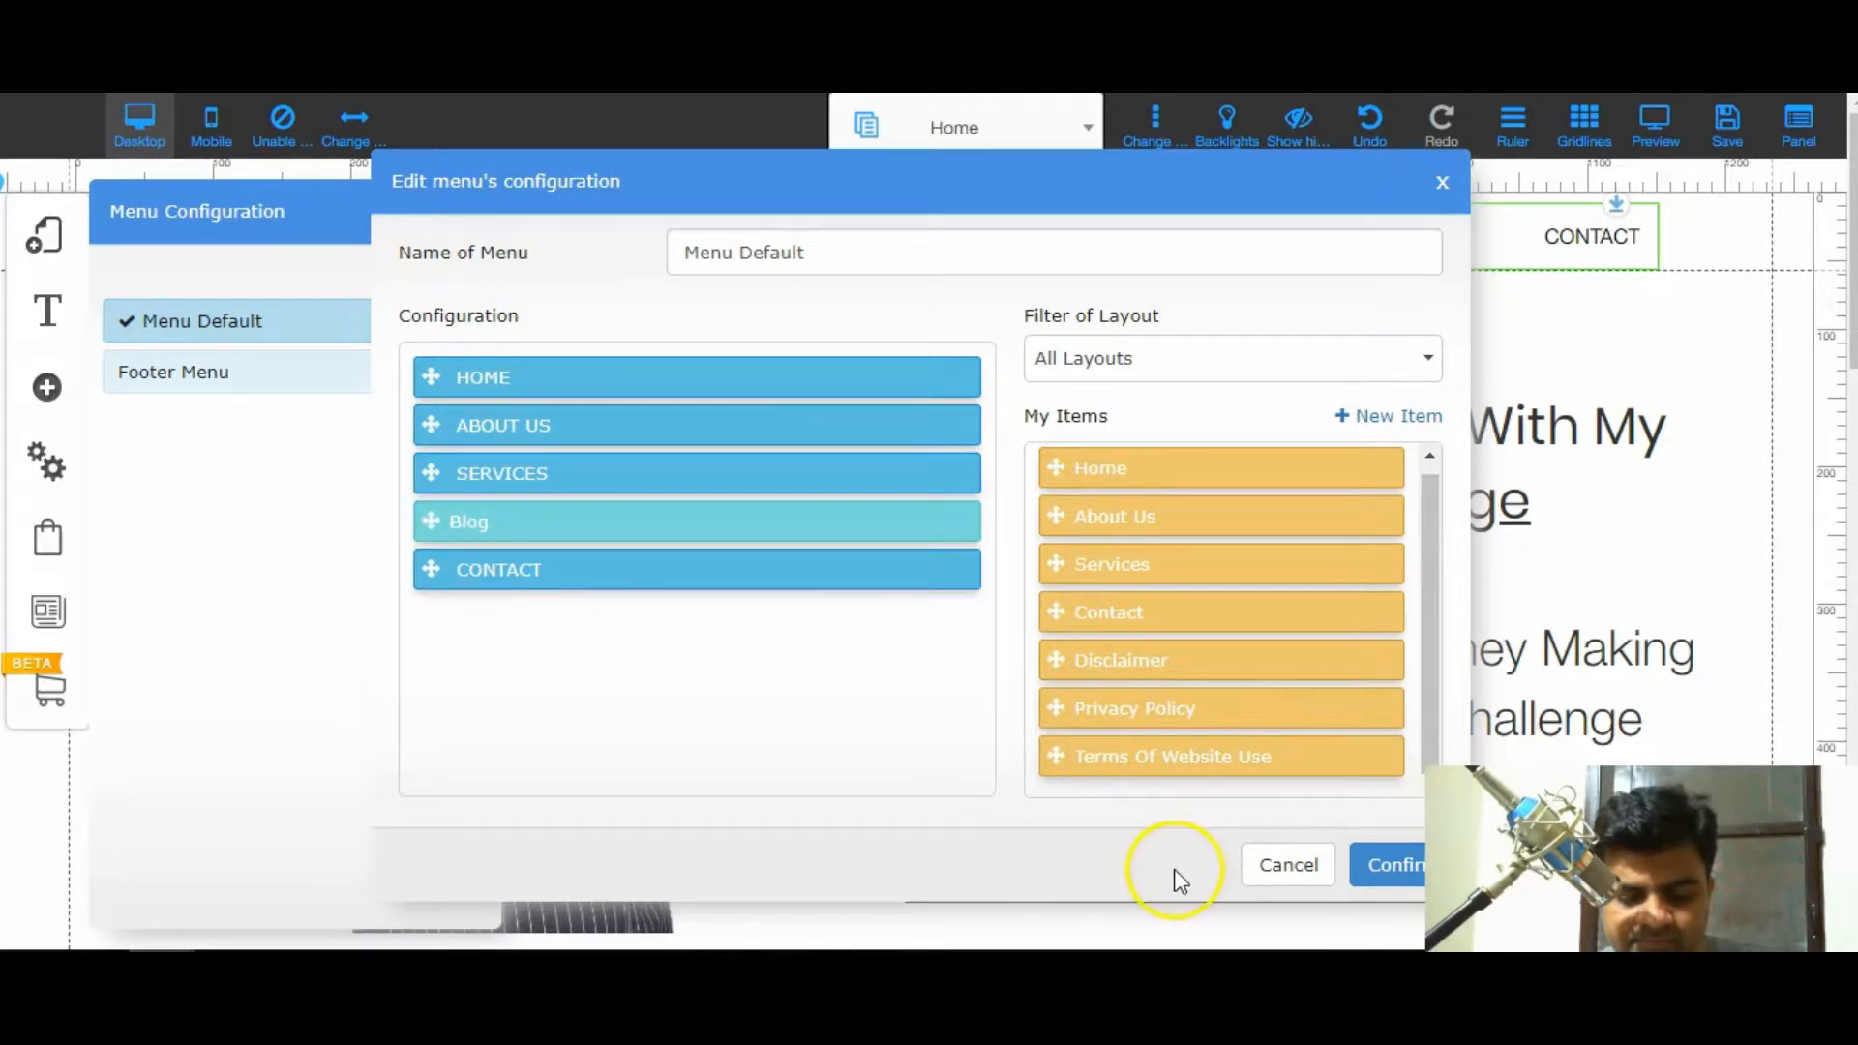
left_click(1390, 871)
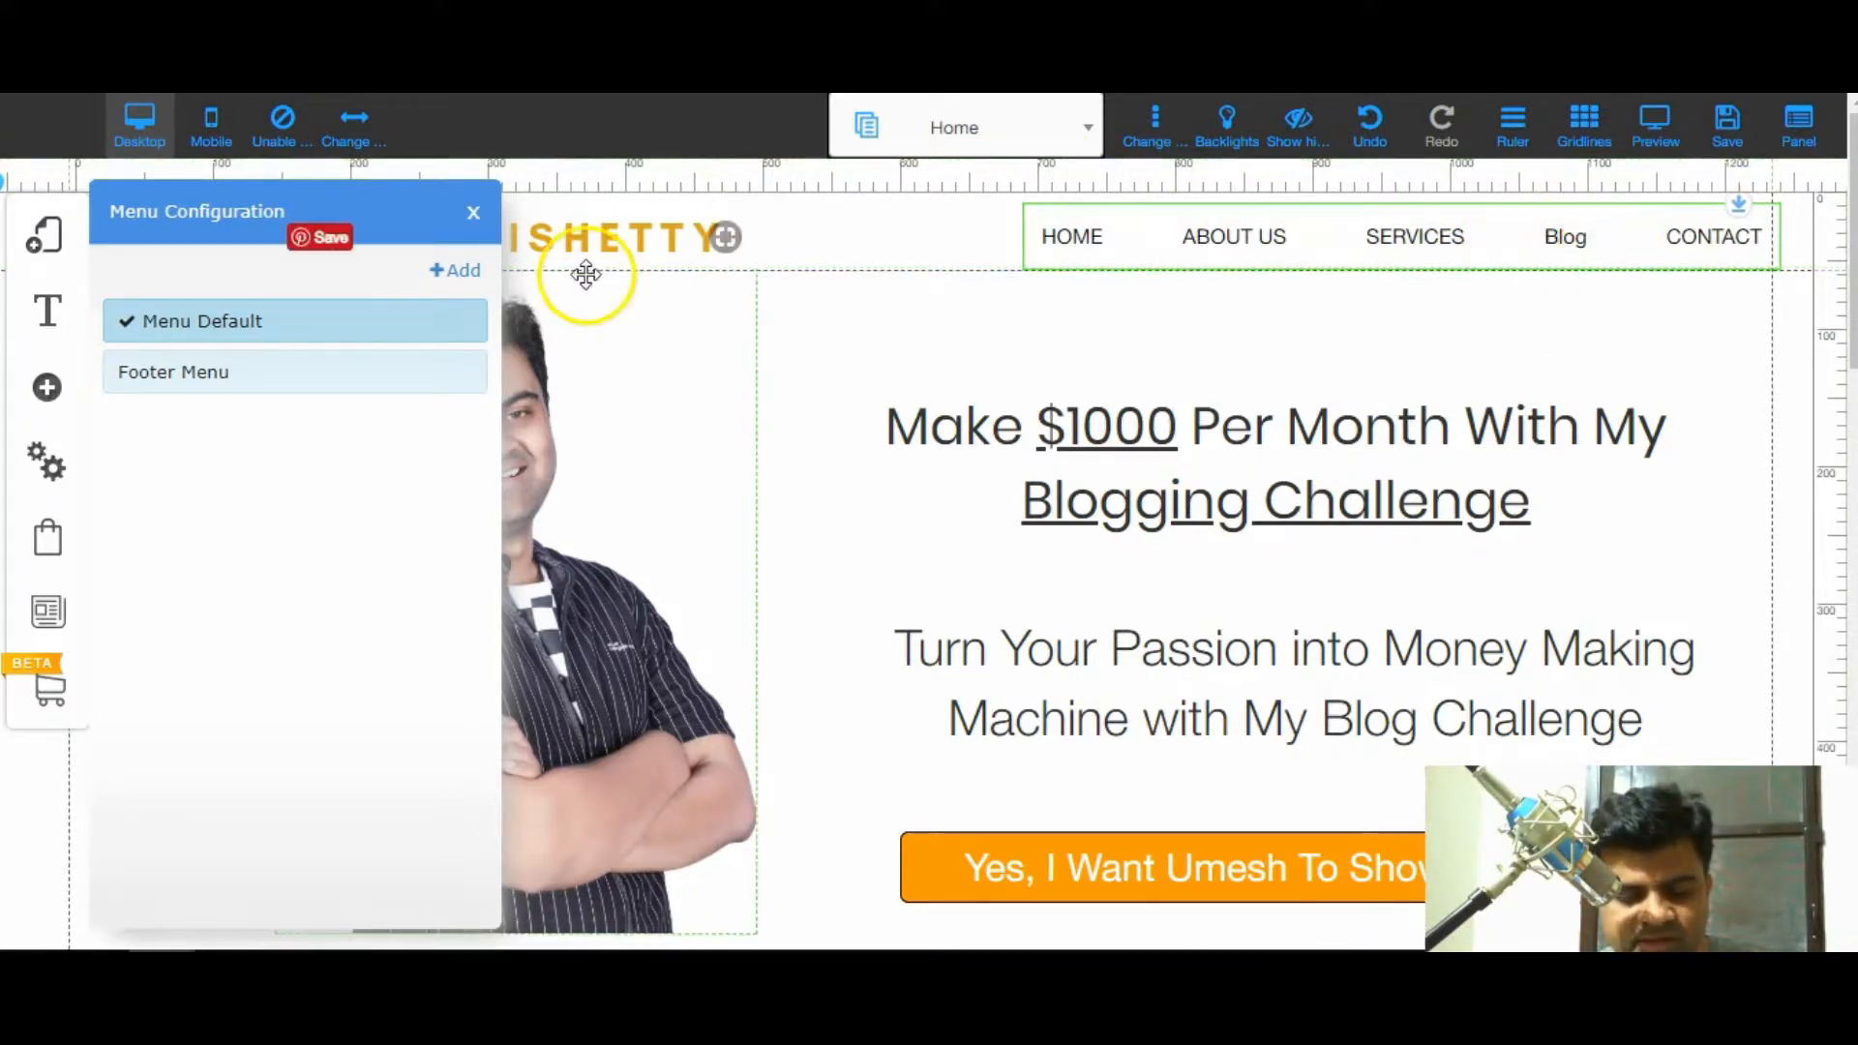
- Reopen the Menu Default configuration, take the Blog item out and put it back between SERVICES and CONTACT
left_click(470, 321)
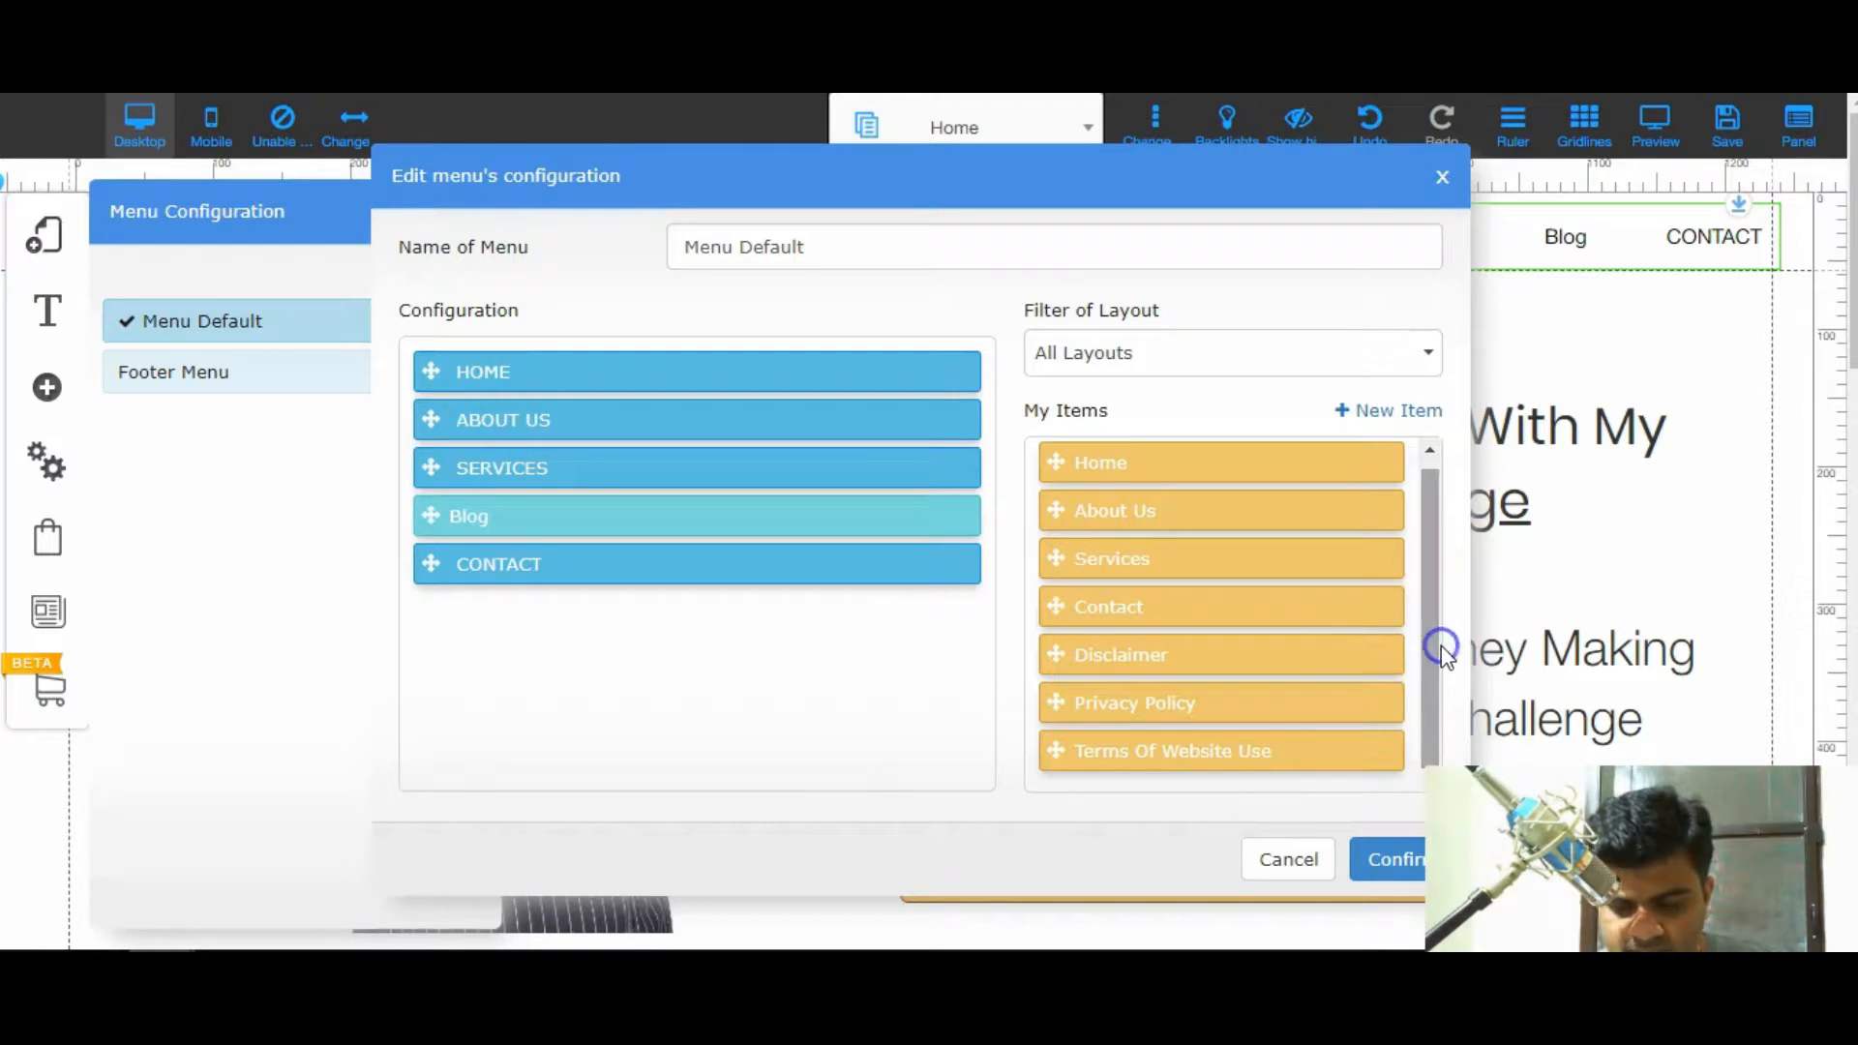
mouse_move(974, 438)
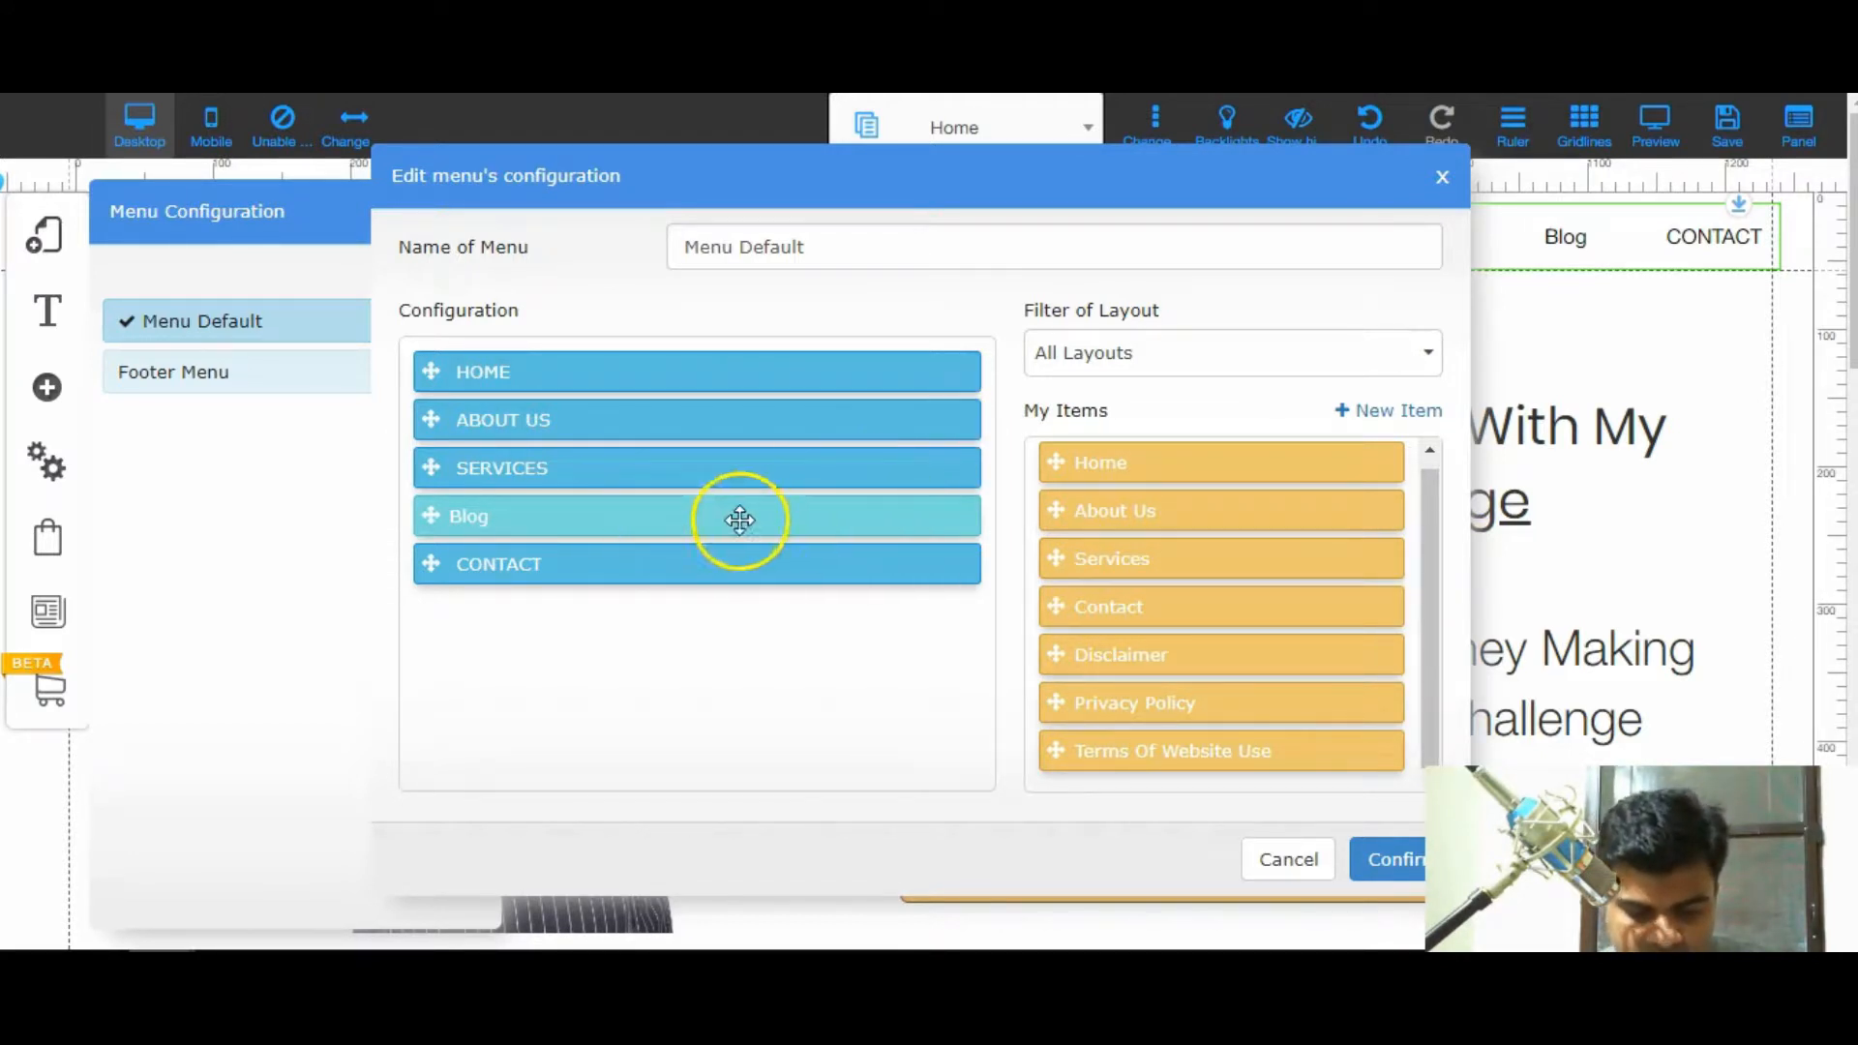
left_click_drag(1434, 627, 1431, 746)
left_click_drag(579, 515, 1219, 650)
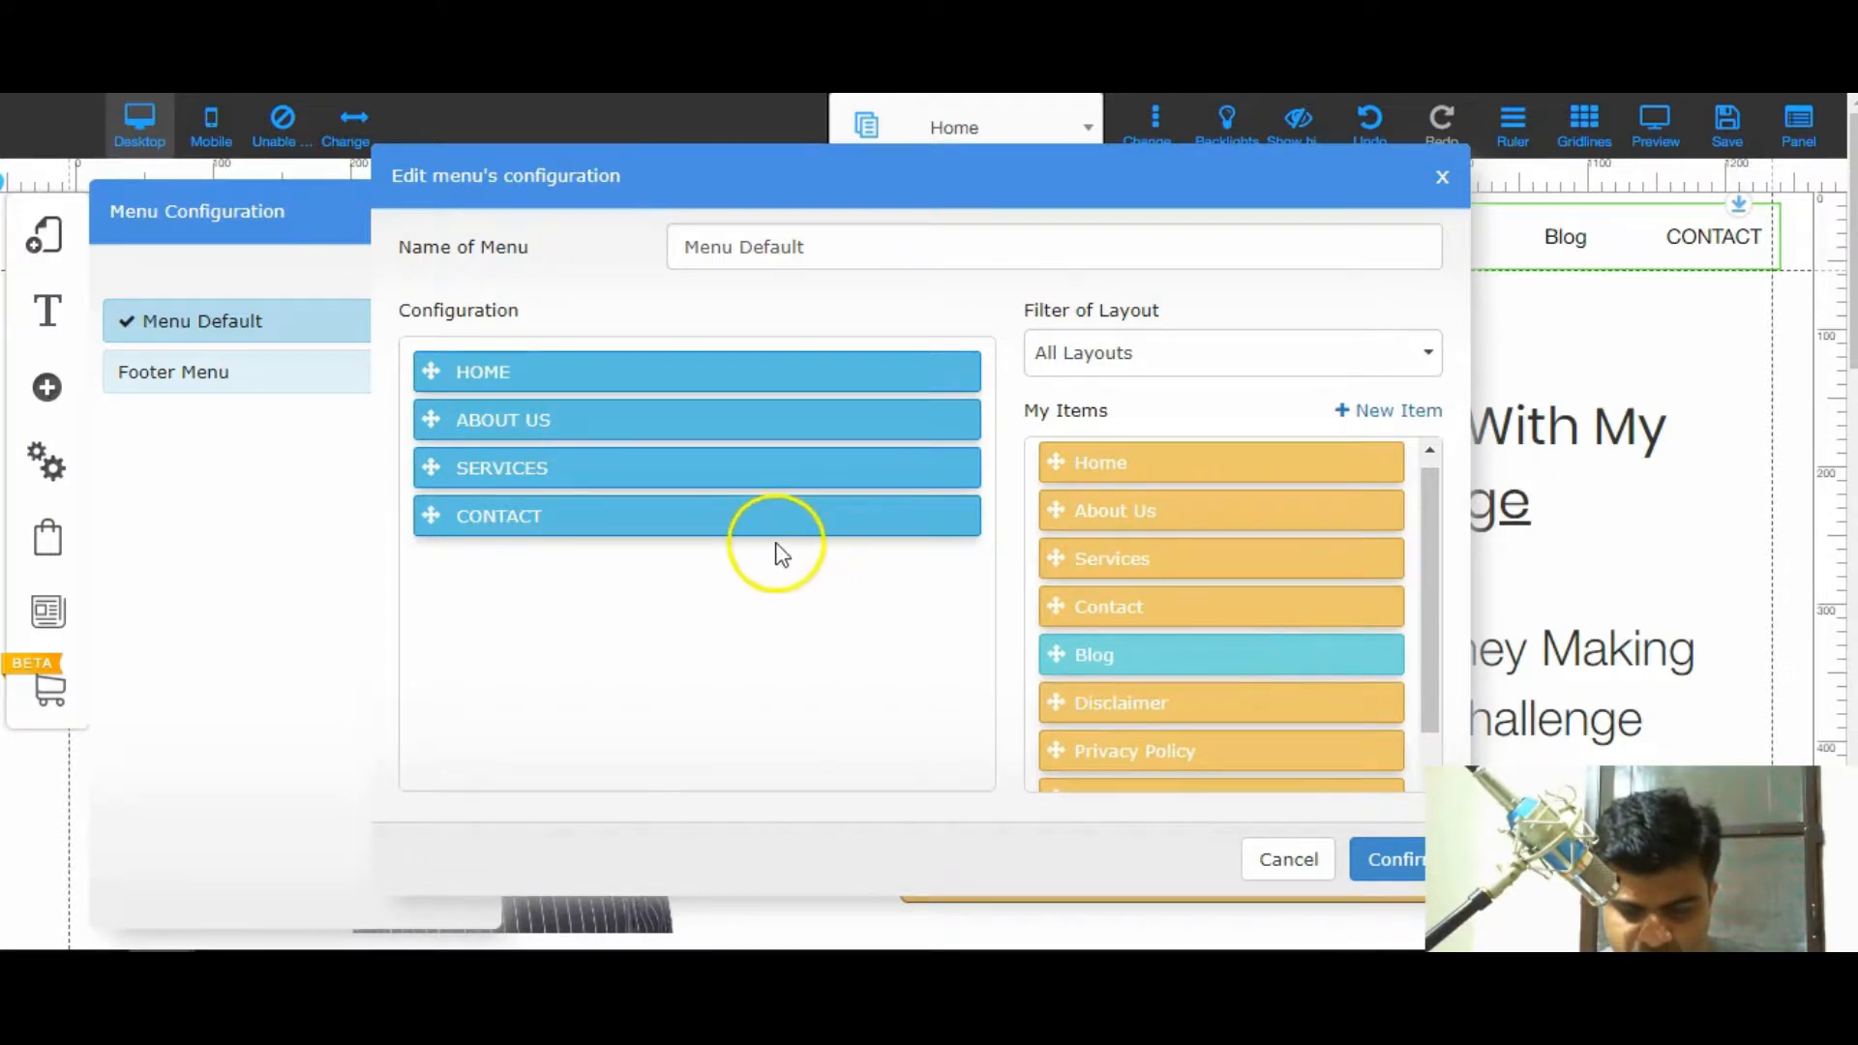
left_click_drag(1306, 665, 685, 517)
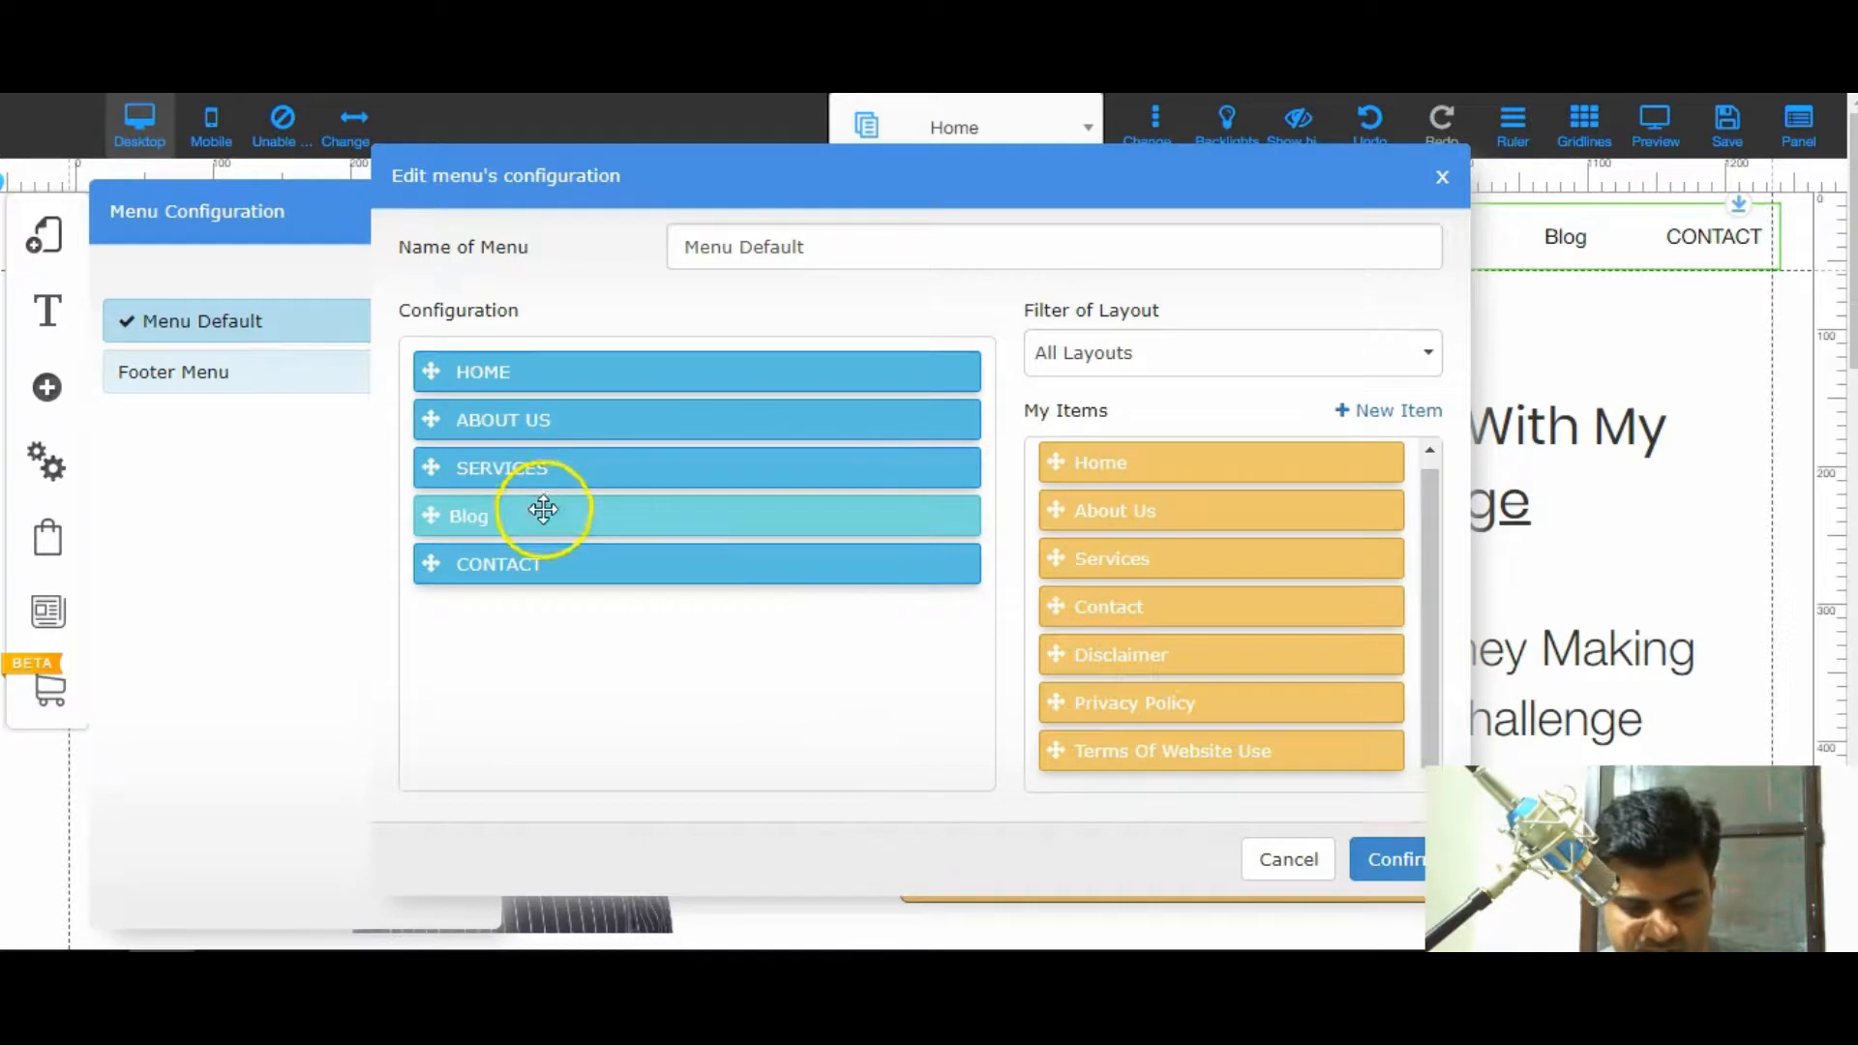
- Open the ABOUT US menu item's name for editing, cancel the edit and confirm the menu configuration
left_click(966, 419)
left_click_drag(979, 452, 852, 450)
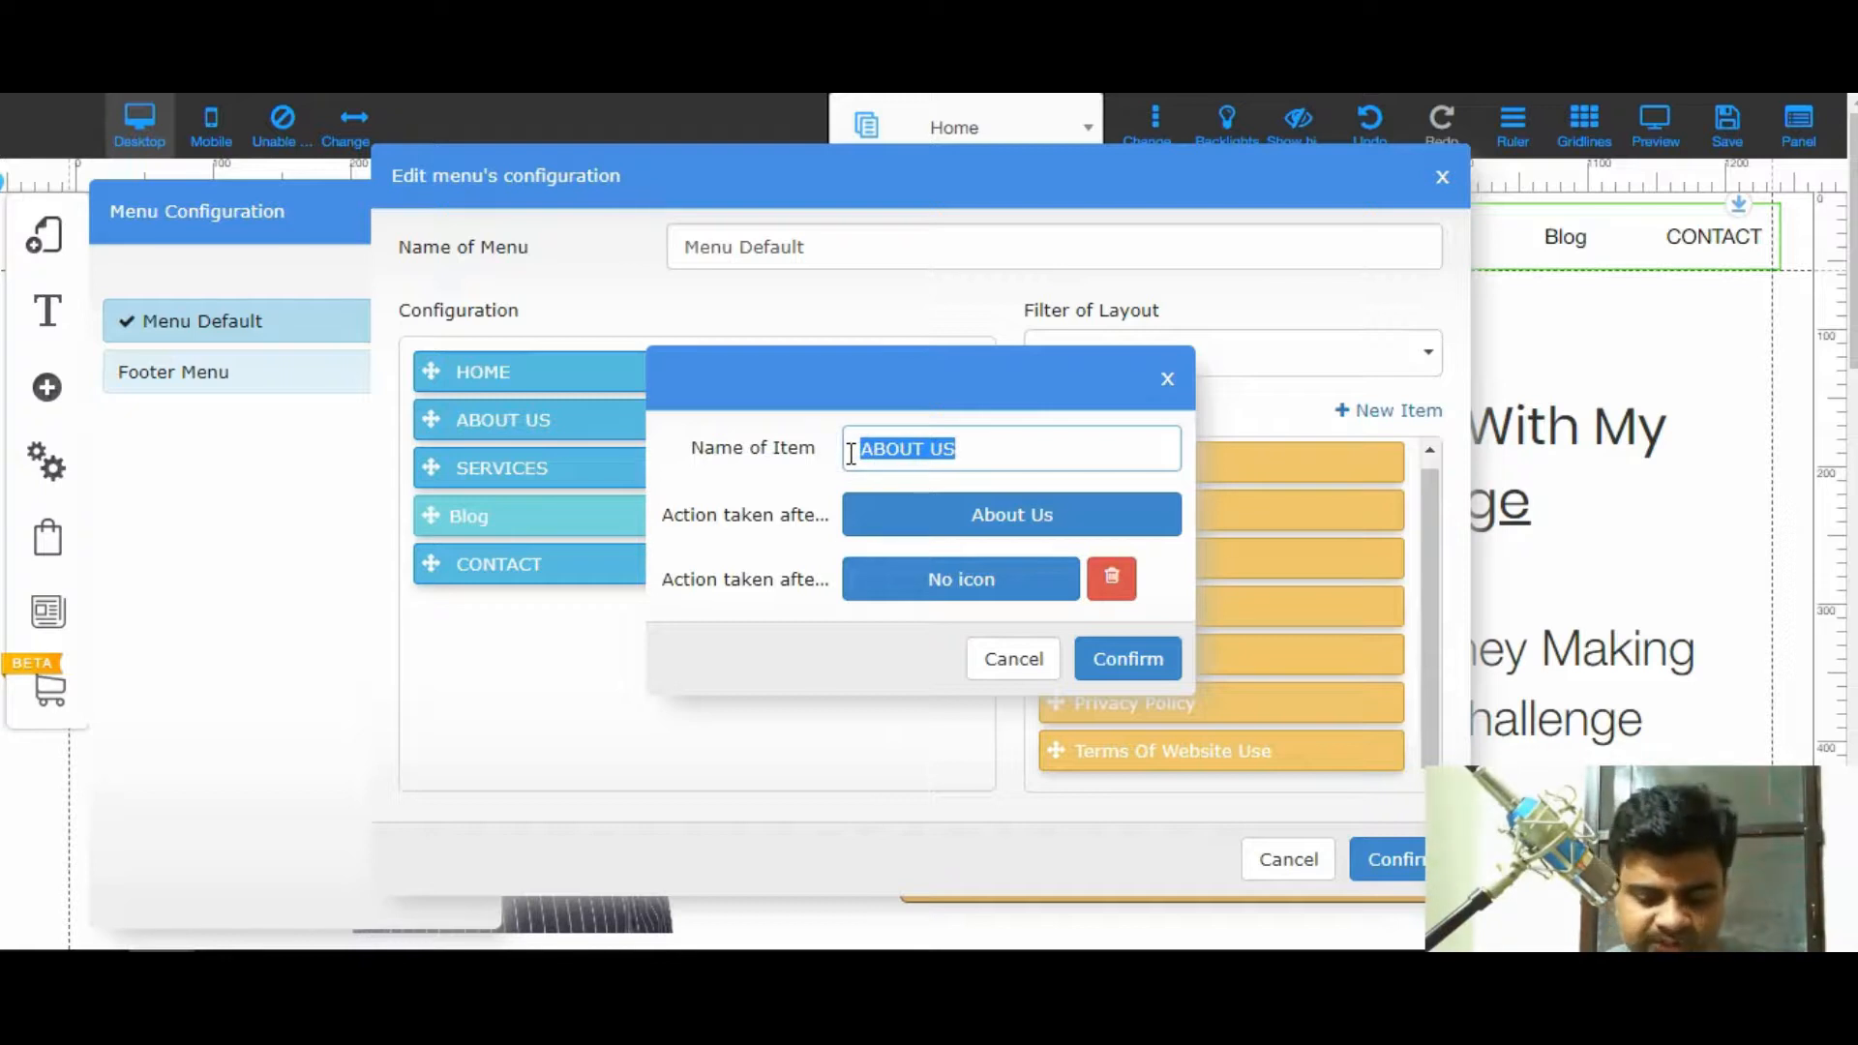
left_click(1015, 659)
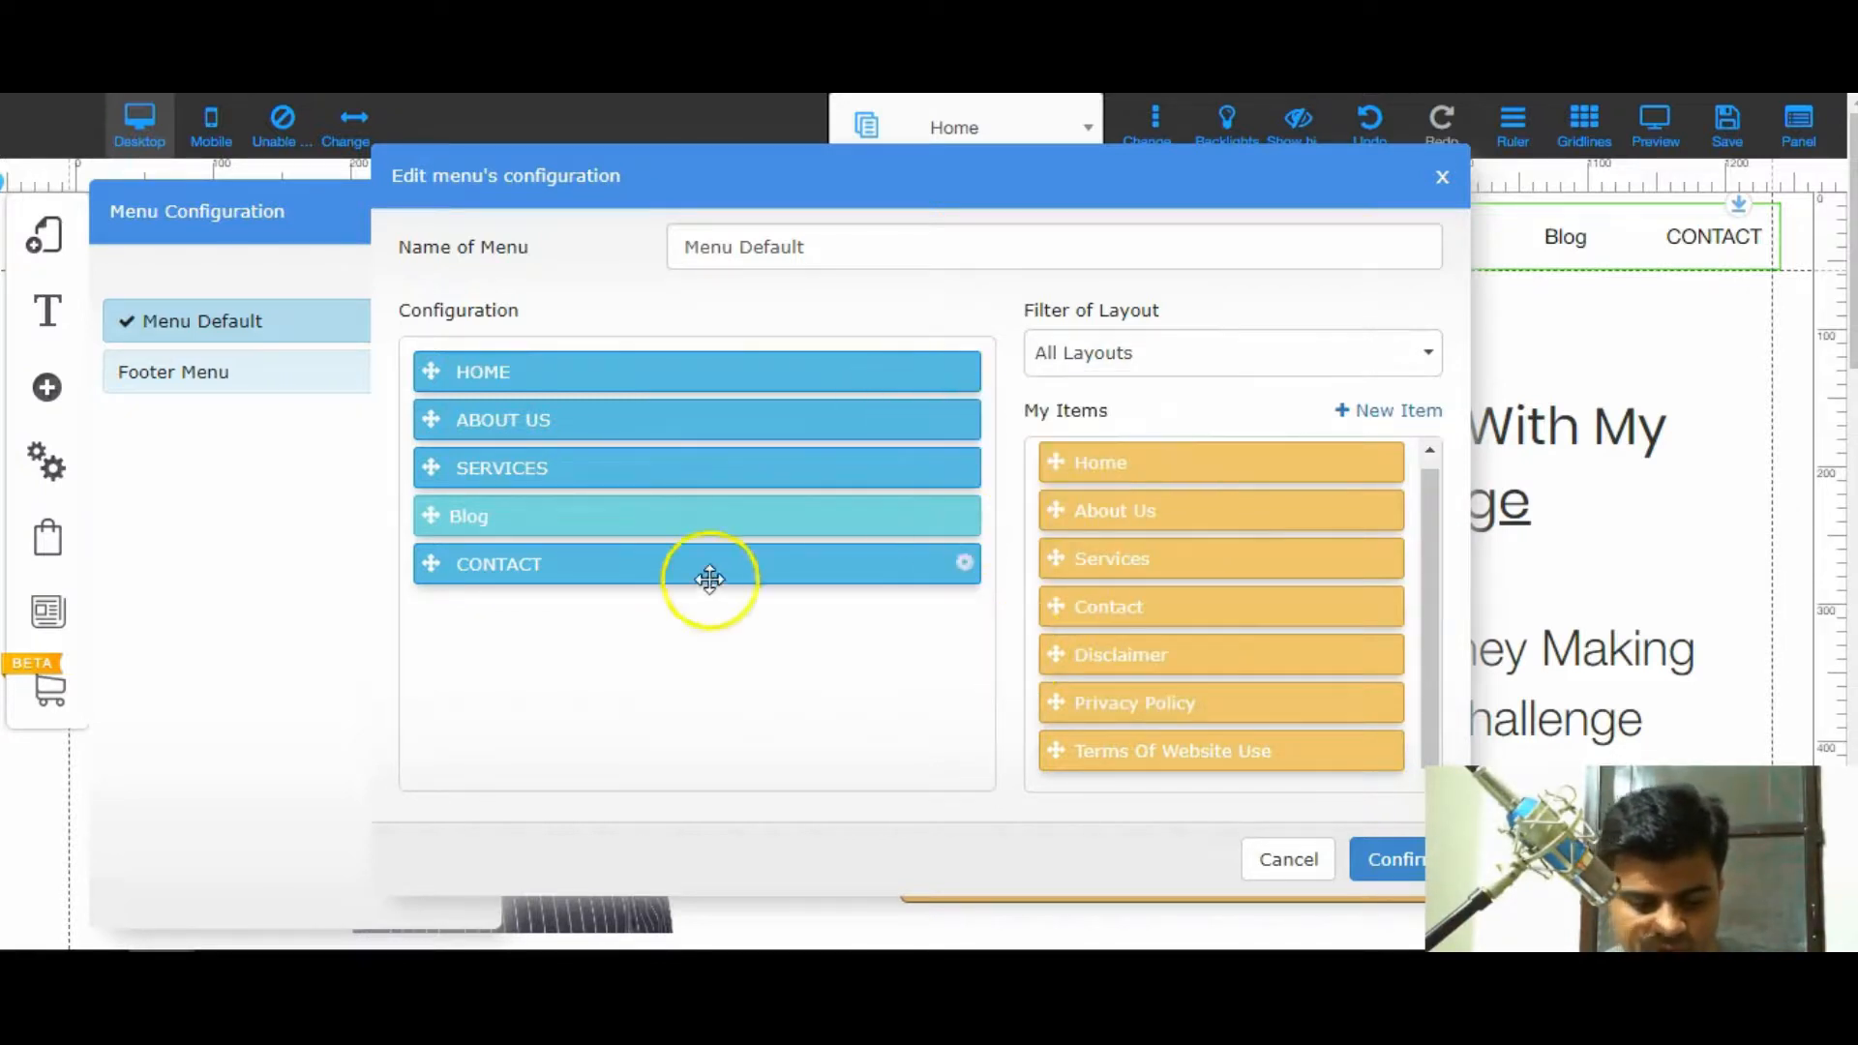
left_click(1383, 858)
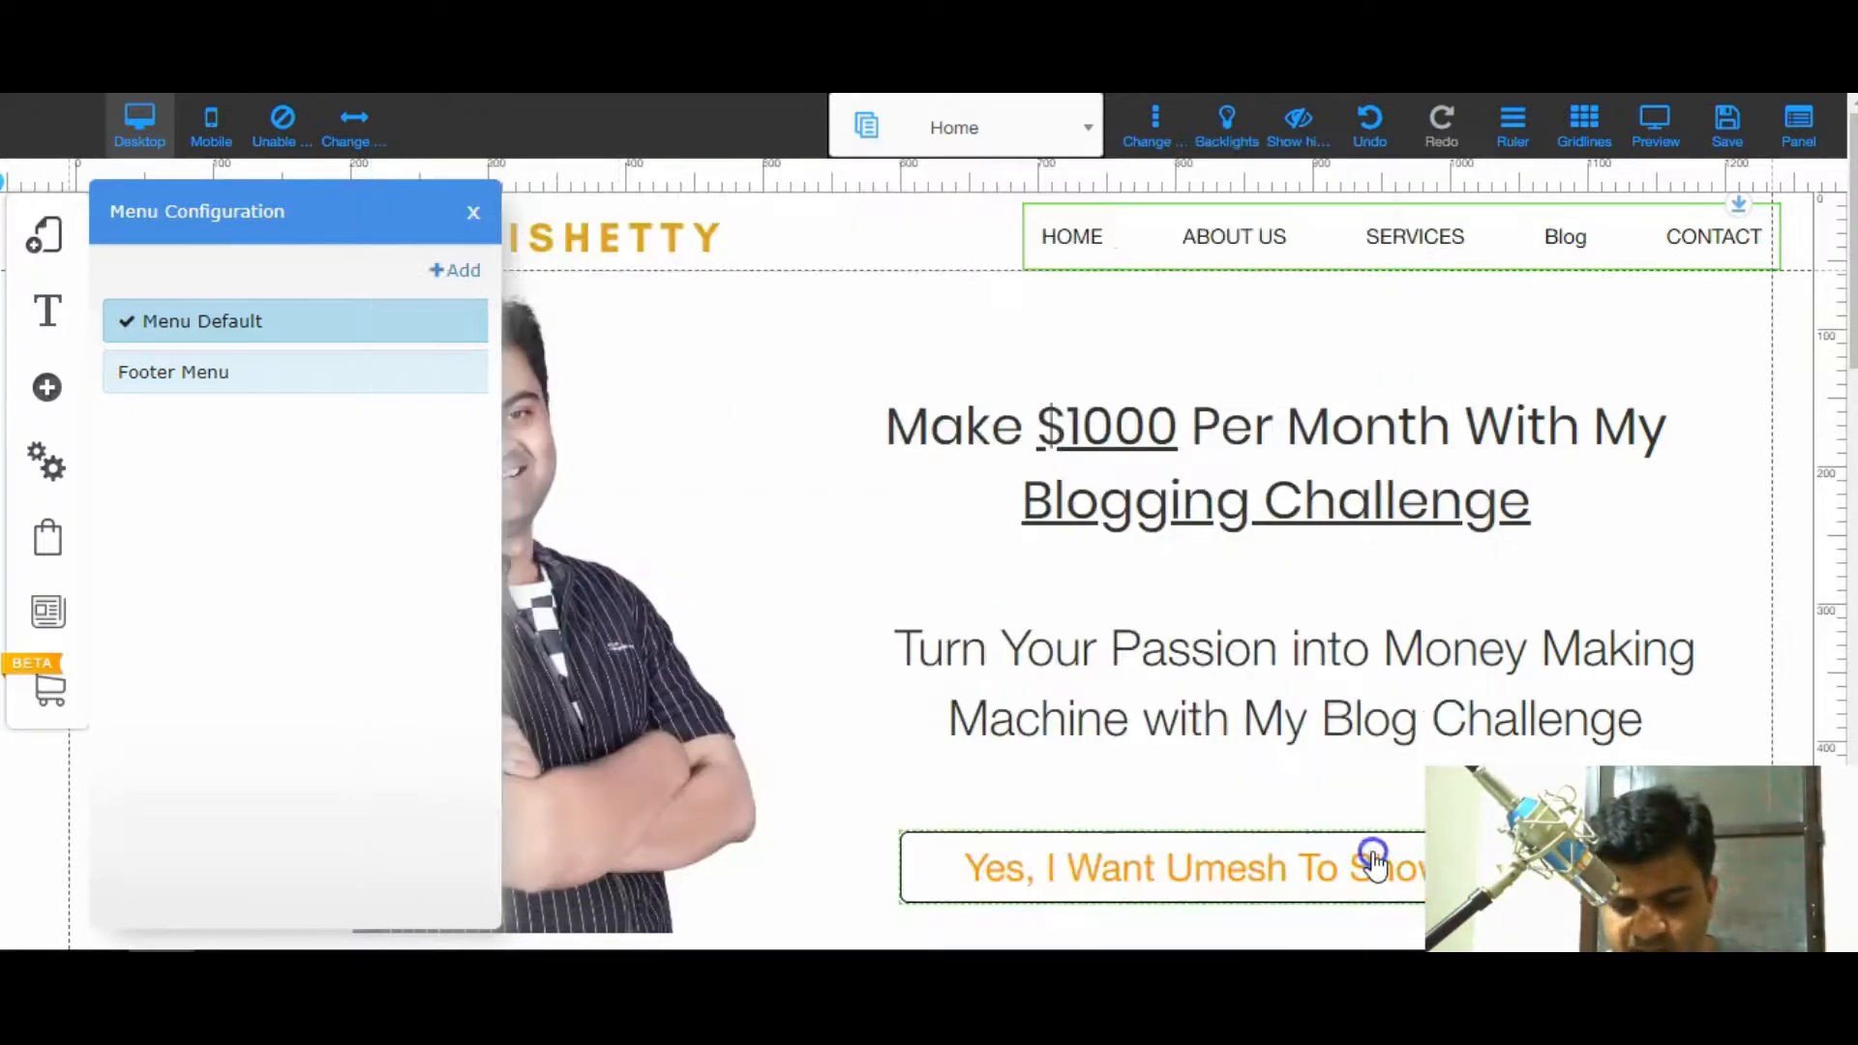
- Leave the menu configuration and save the site changes with the modified Blank Page layout included
left_click(902, 331)
left_click(1736, 126)
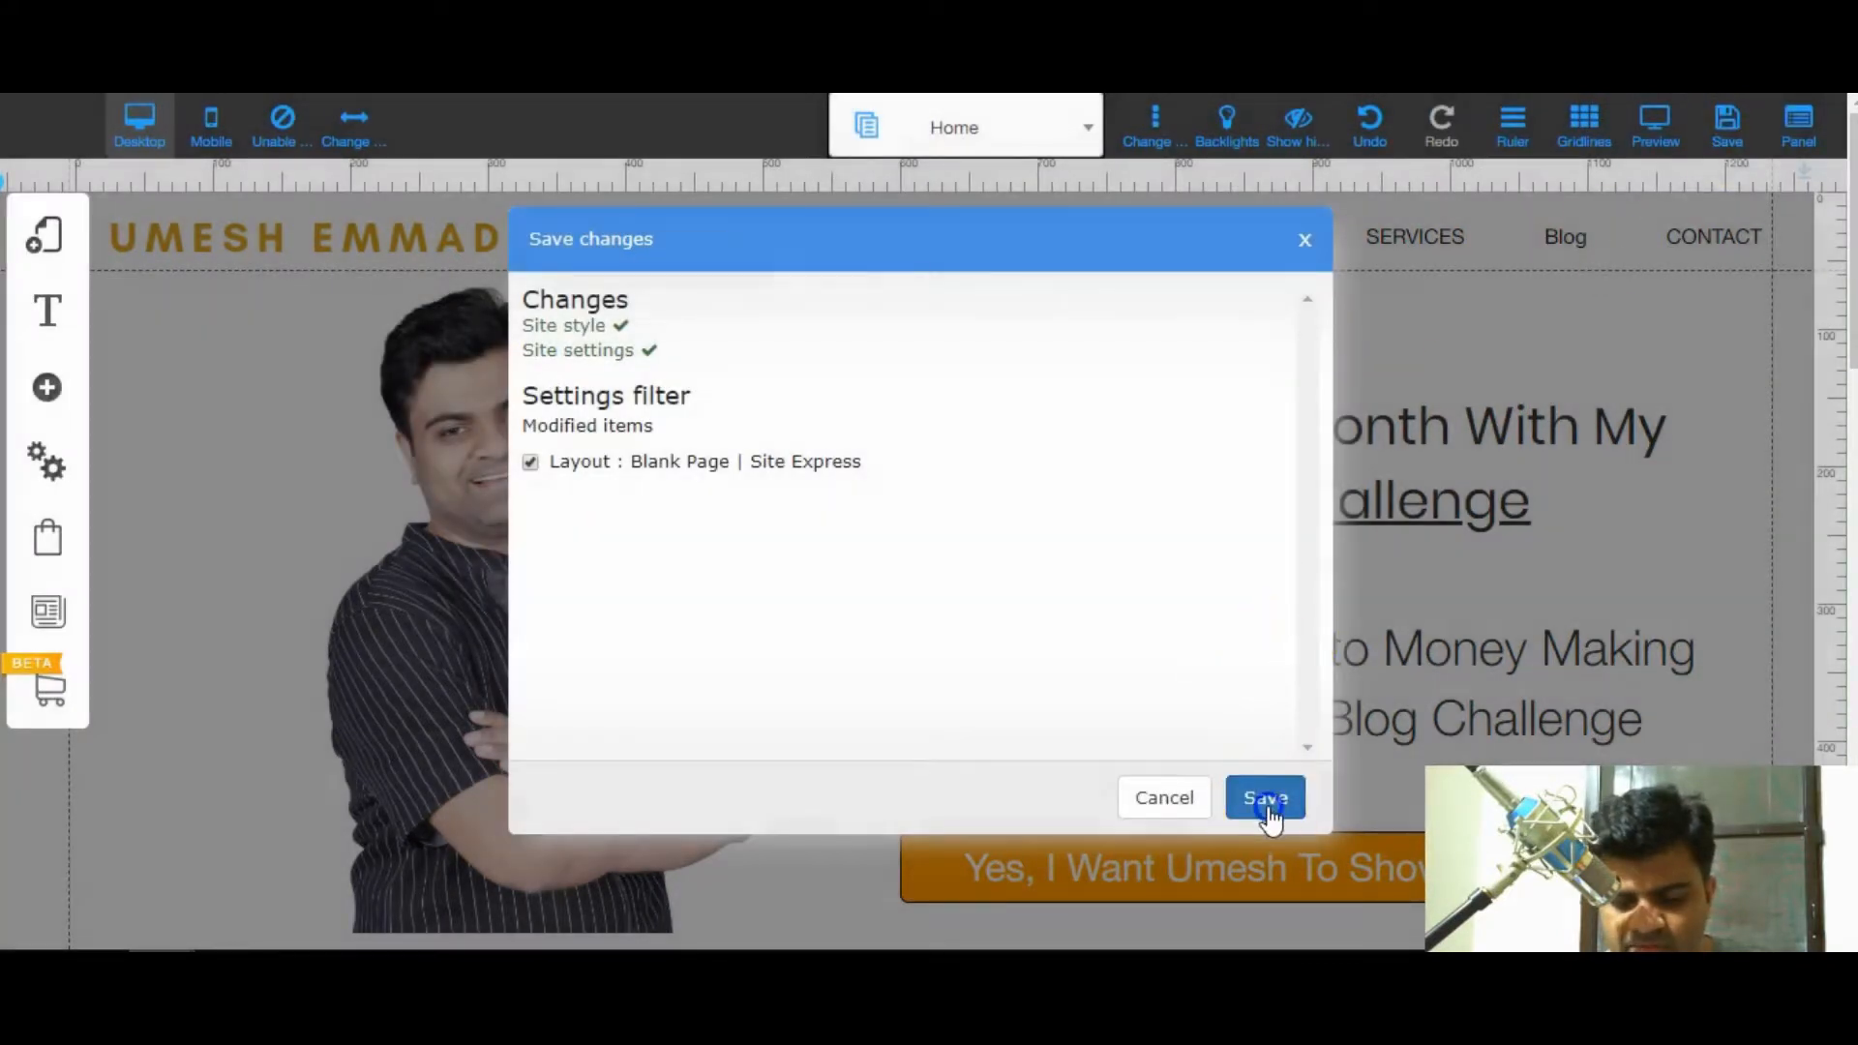
left_click(1266, 800)
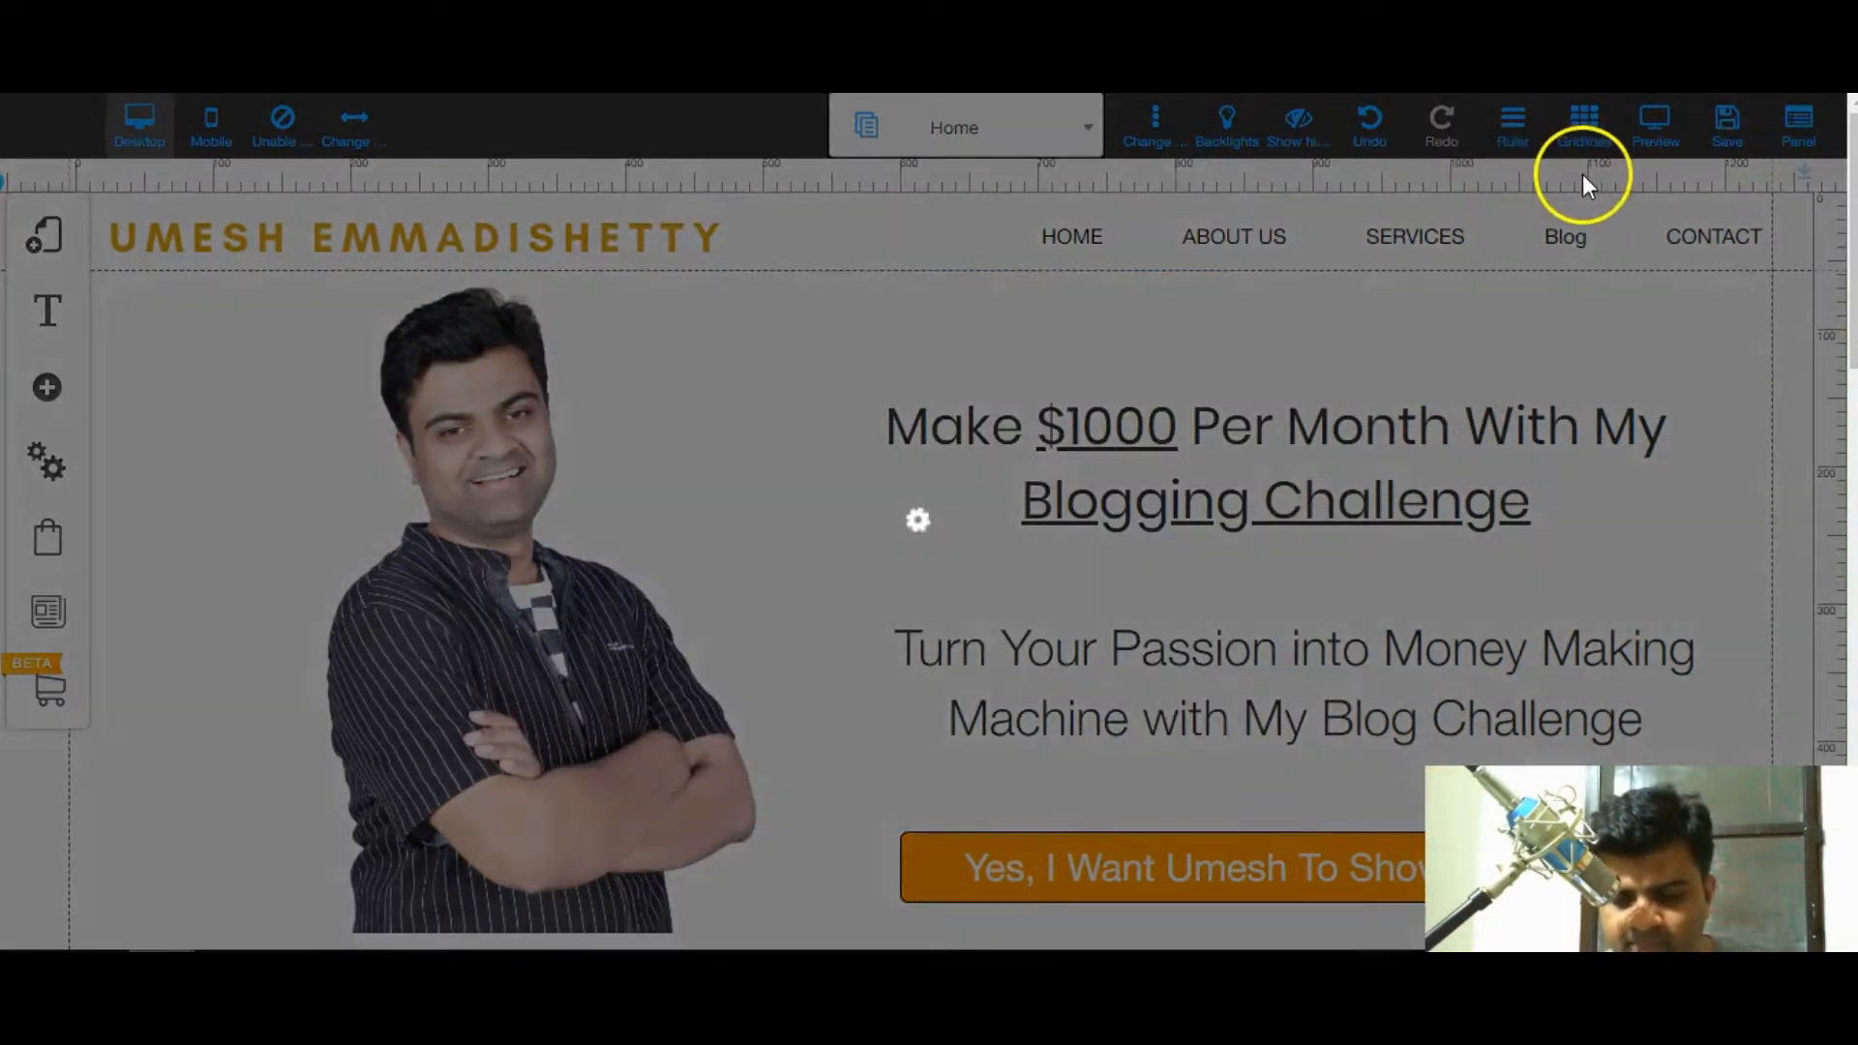
left_click(1093, 453)
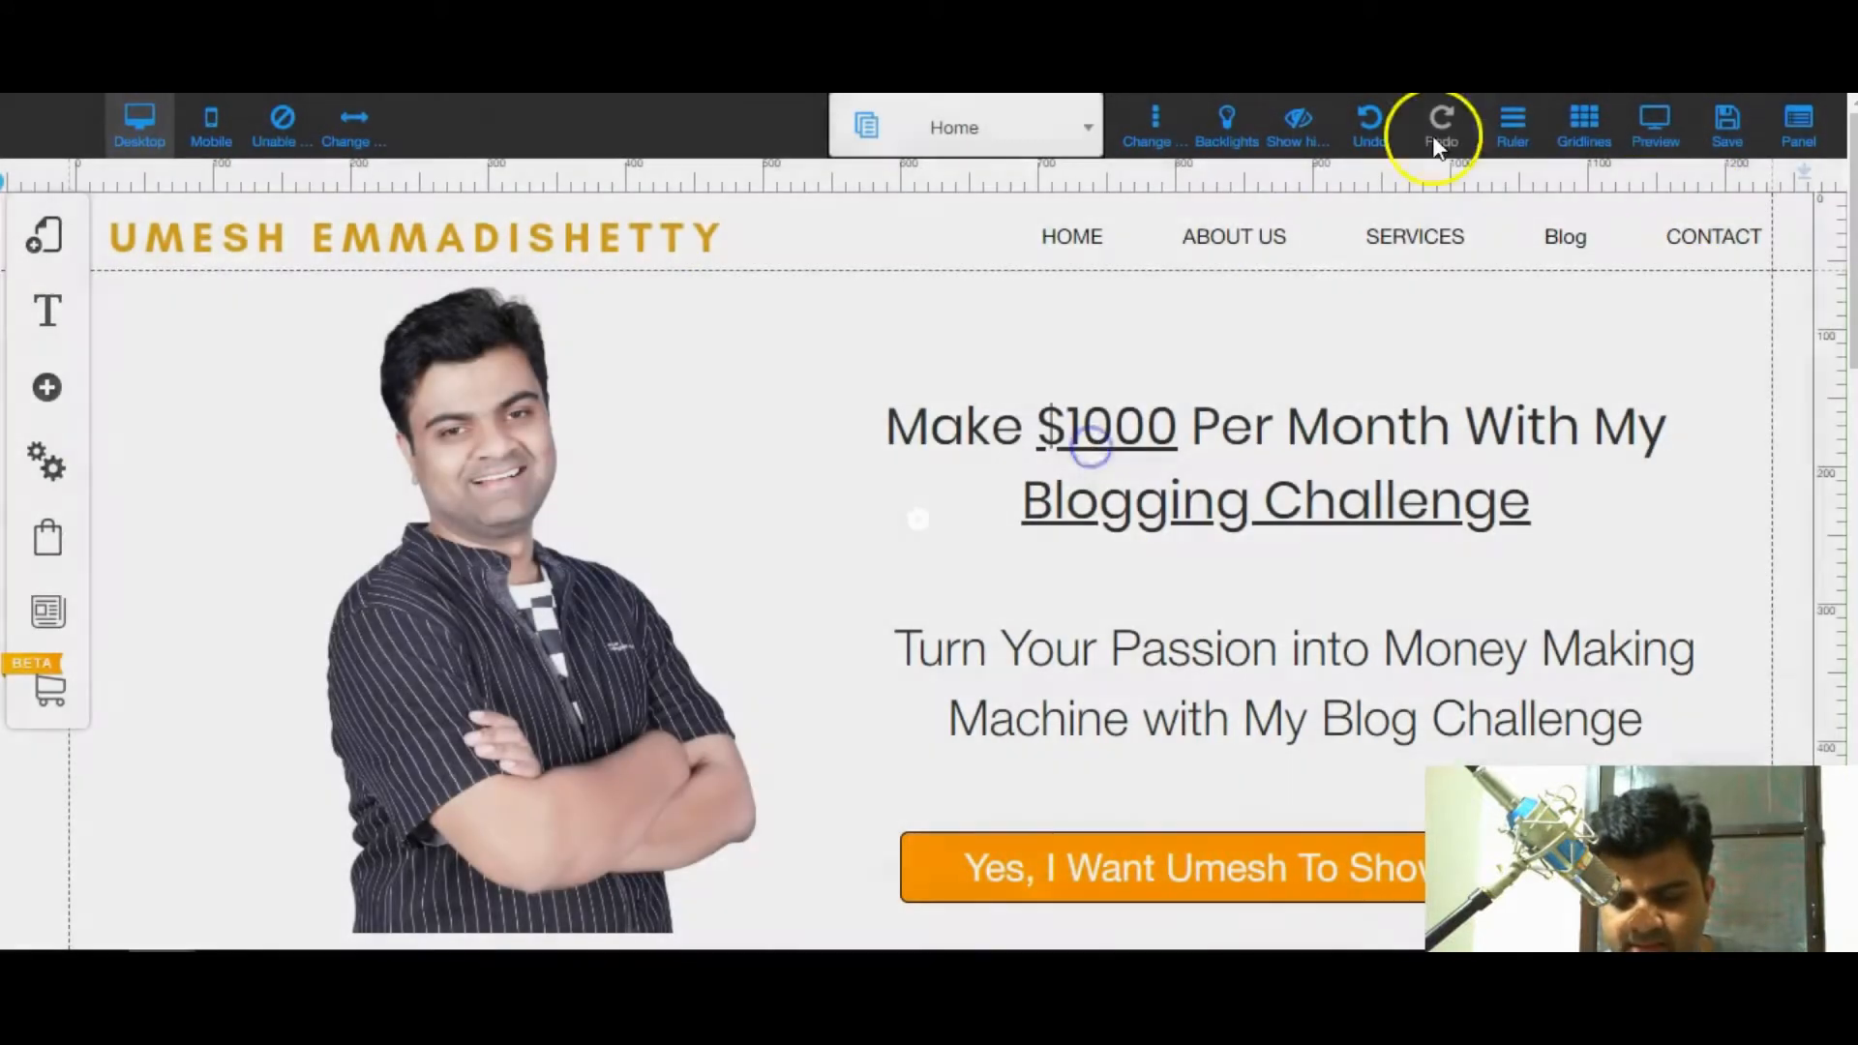
- Preview the site, follow the Blog link in the header menu to check the blog page, and return to editing
left_click(1657, 120)
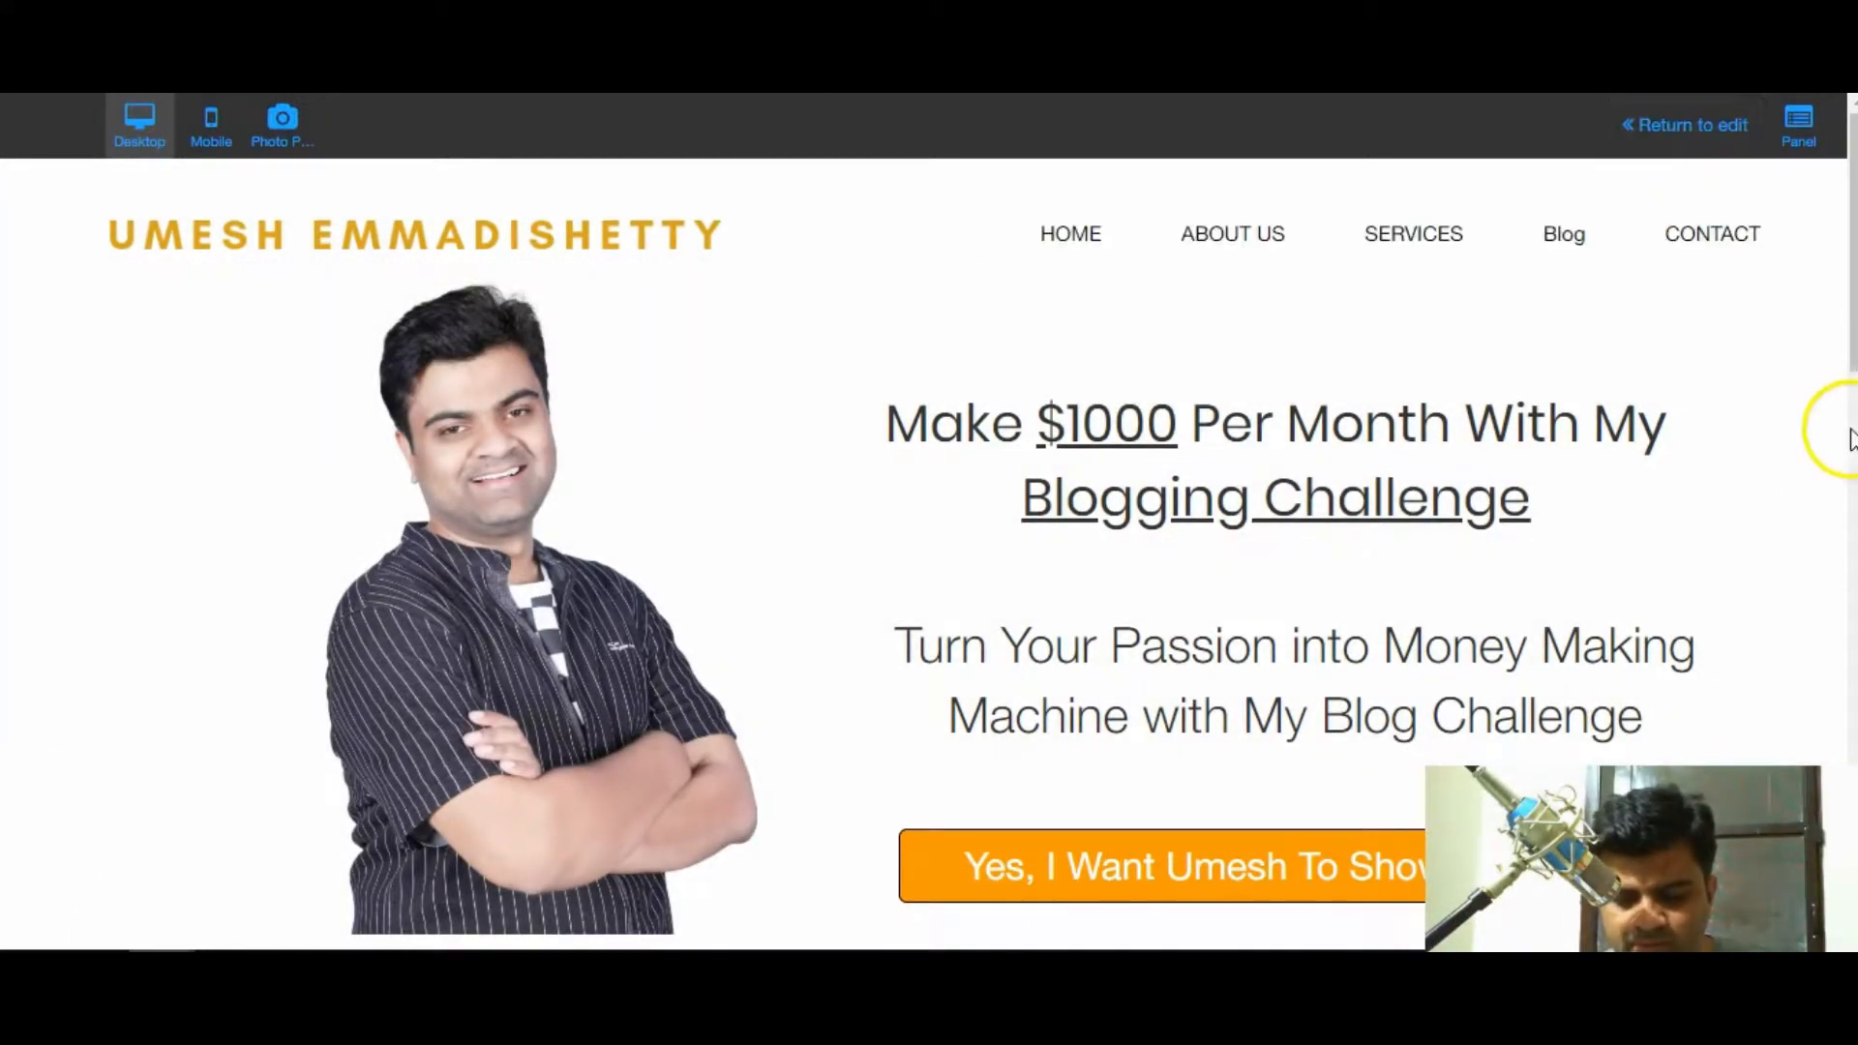
left_click(1595, 247)
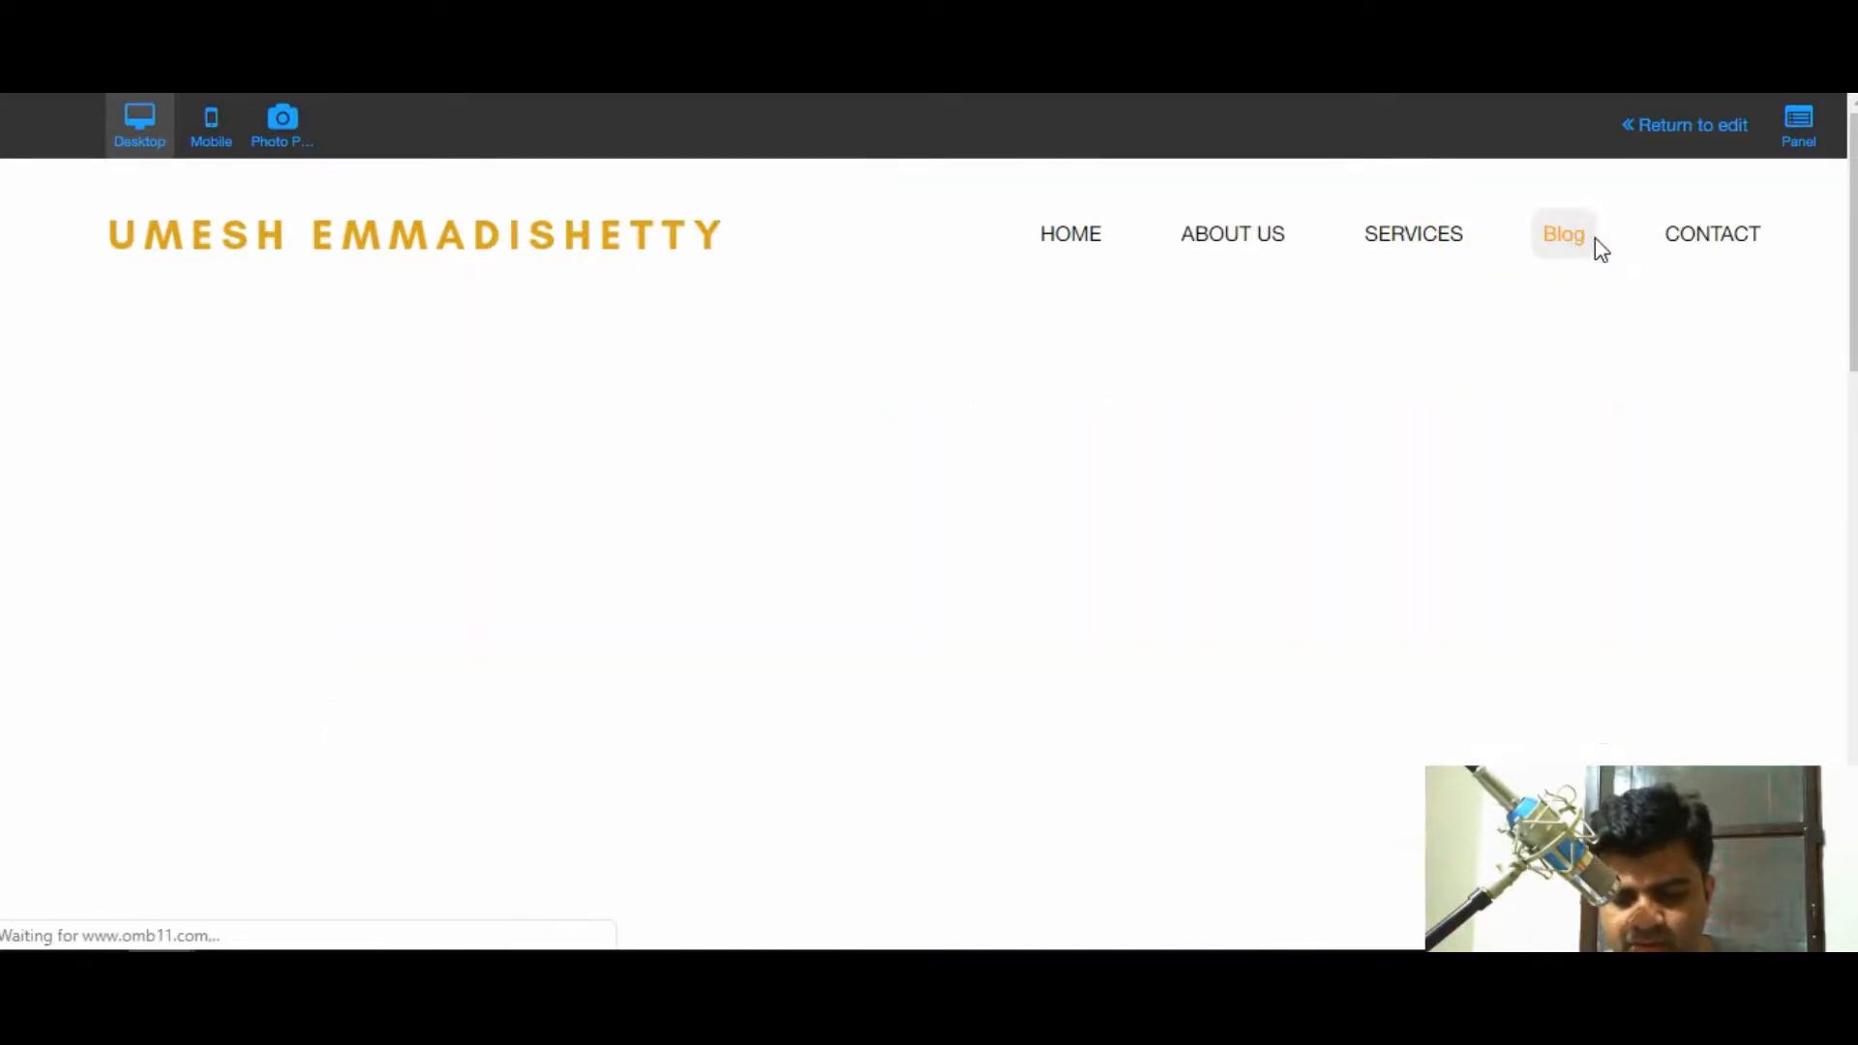
mouse_move(1851, 194)
left_mouse_down()
mouse_move(1850, 629)
mouse_move(1844, 163)
left_mouse_up()
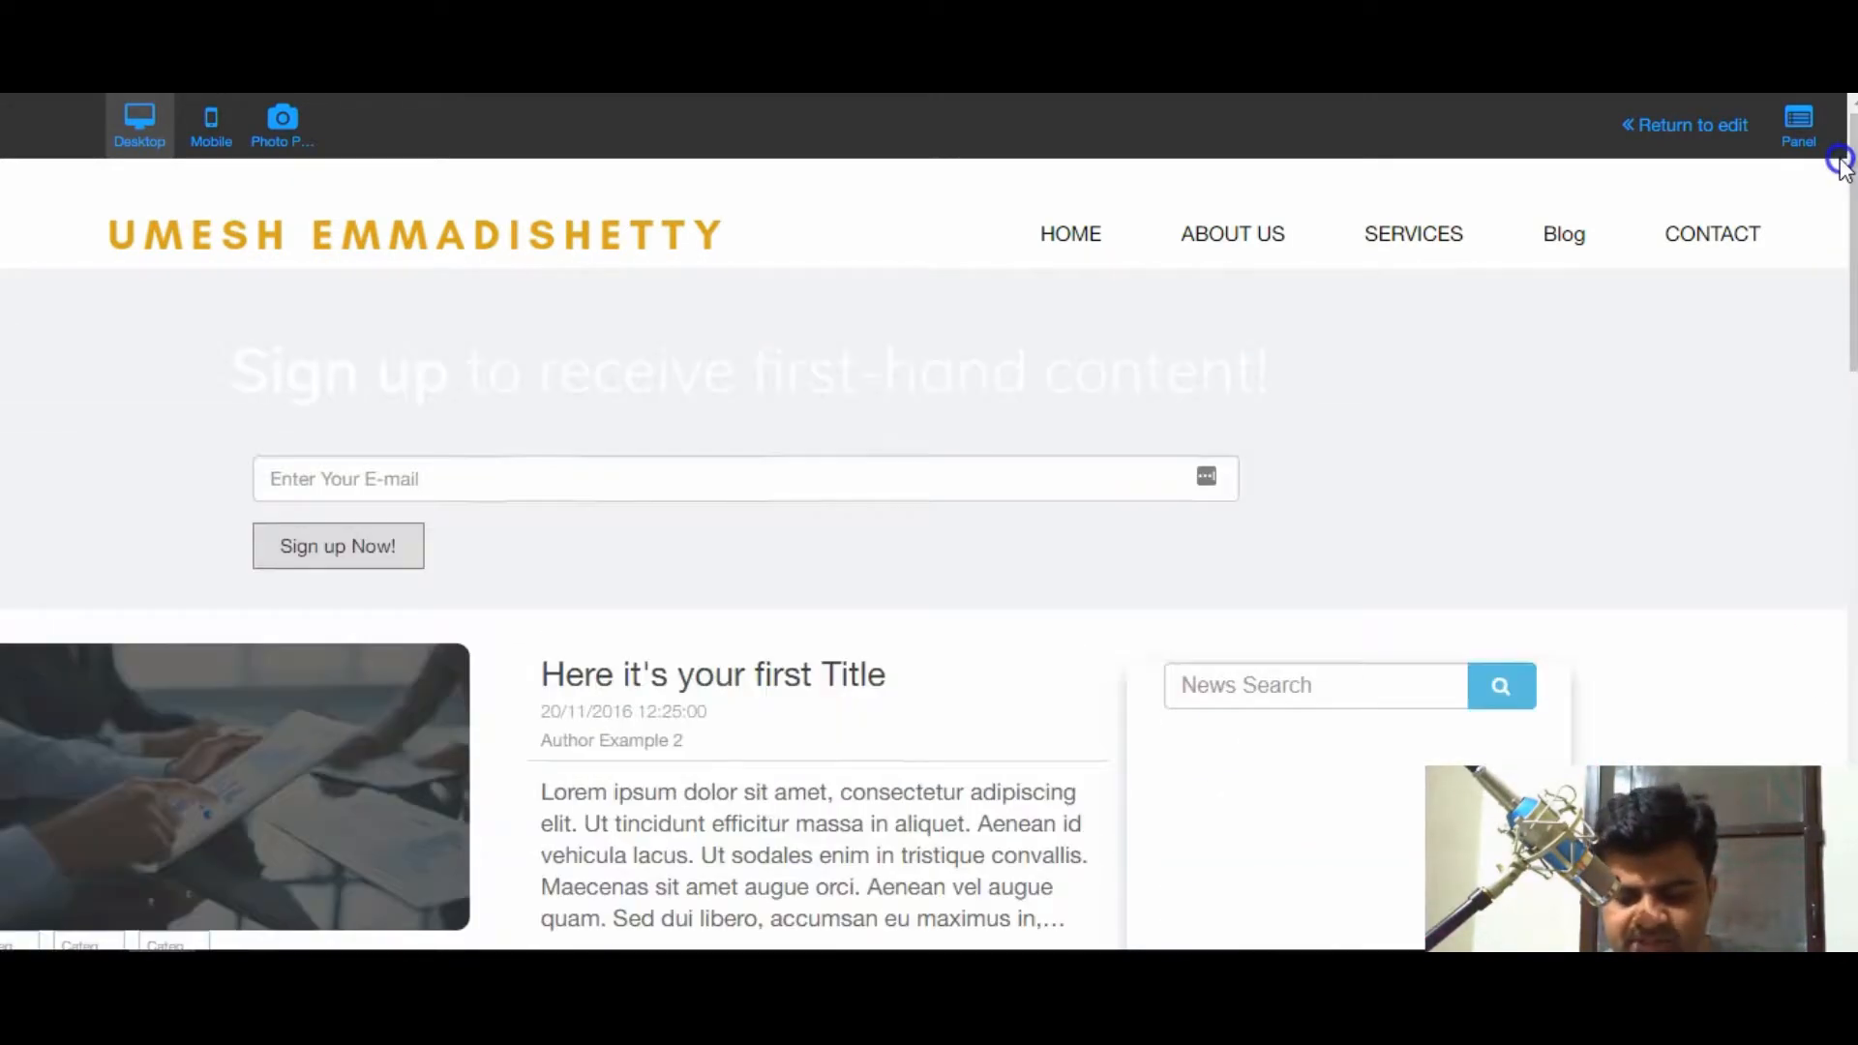
left_click(1720, 136)
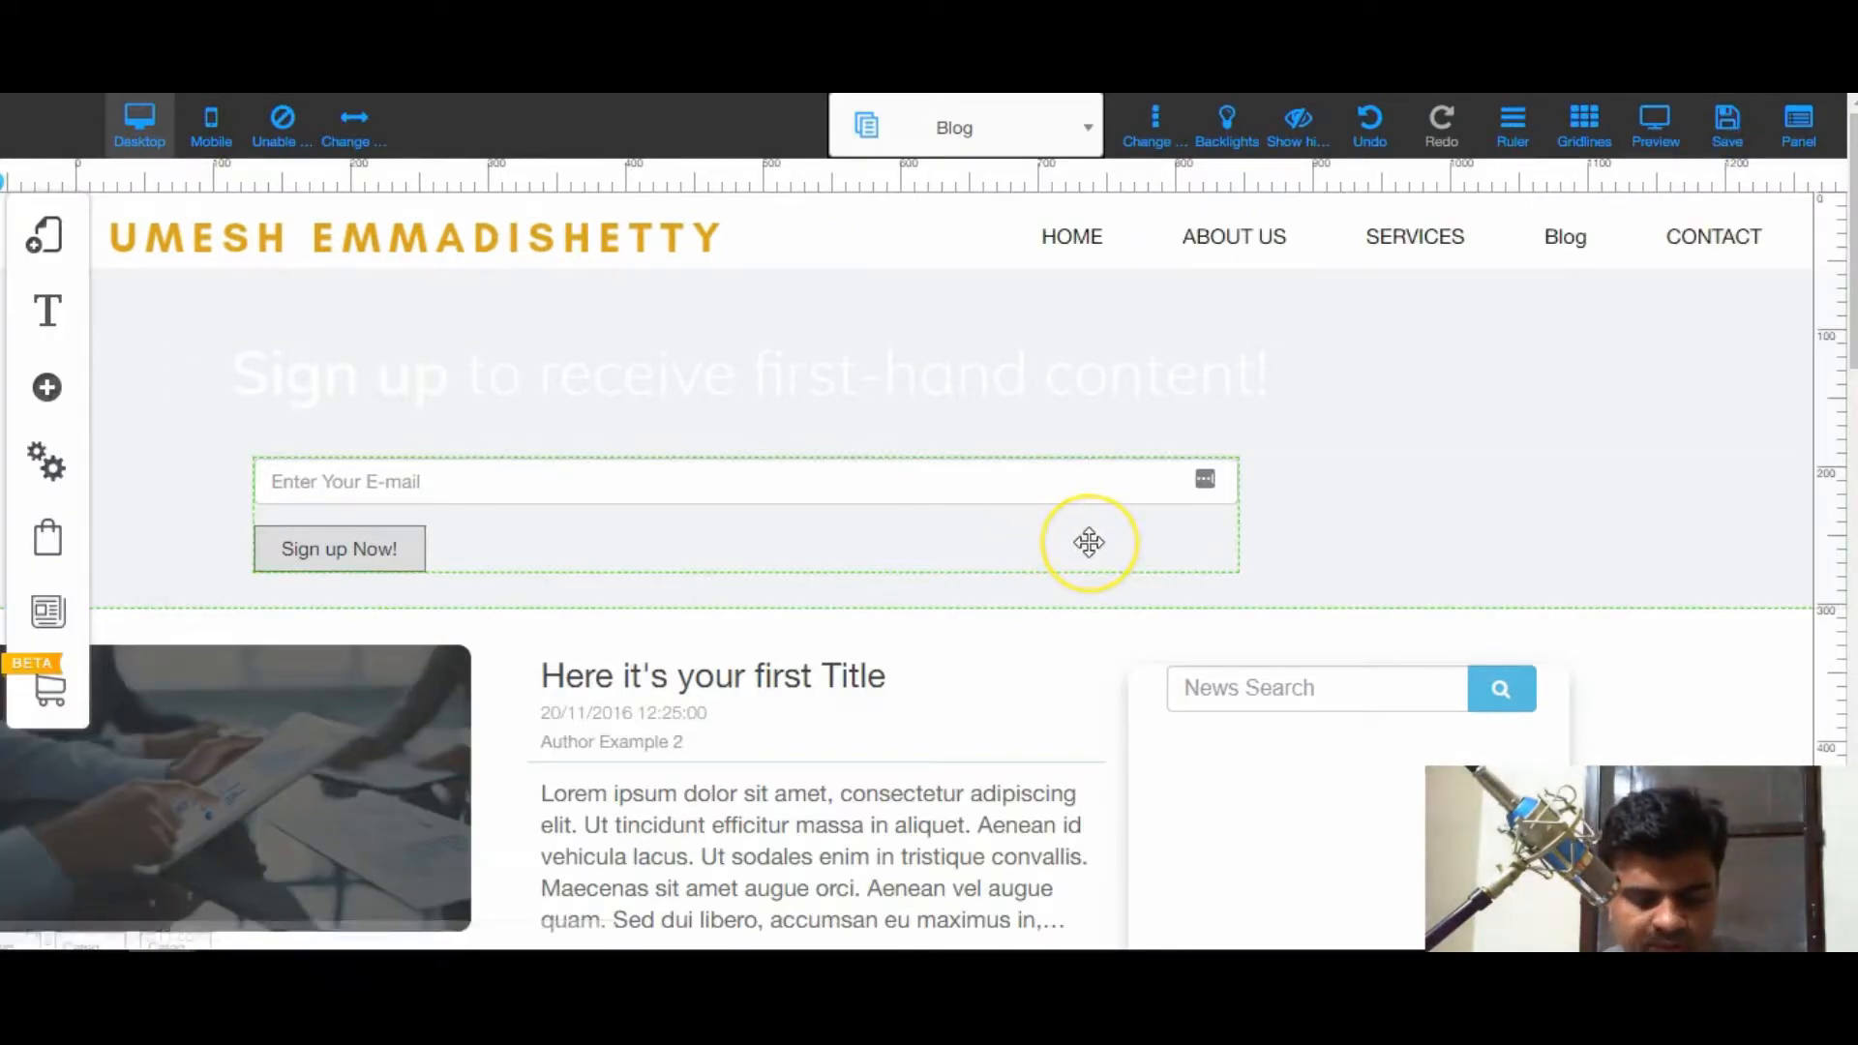
- Examine the Blog page's post list, sidebar and footer in the editor
scroll(1088, 542, "down", 5)
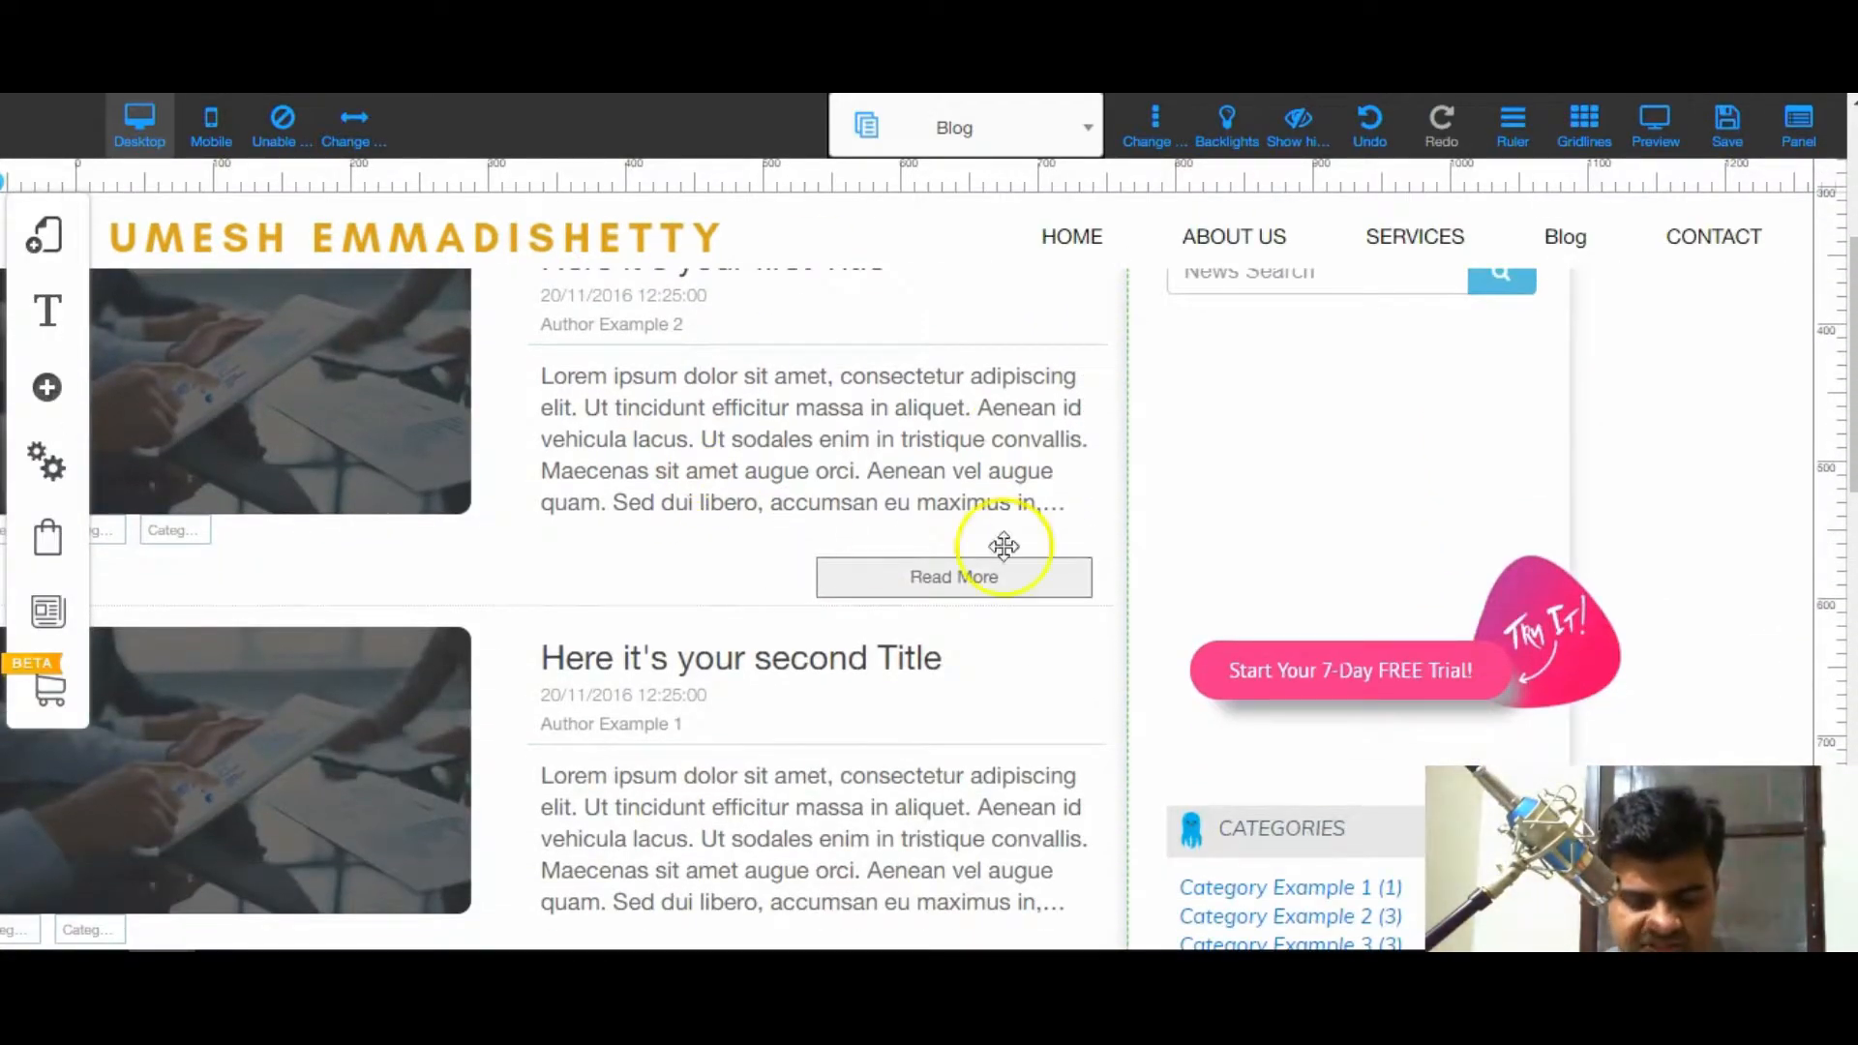
scroll(1495, 570, "down", 3)
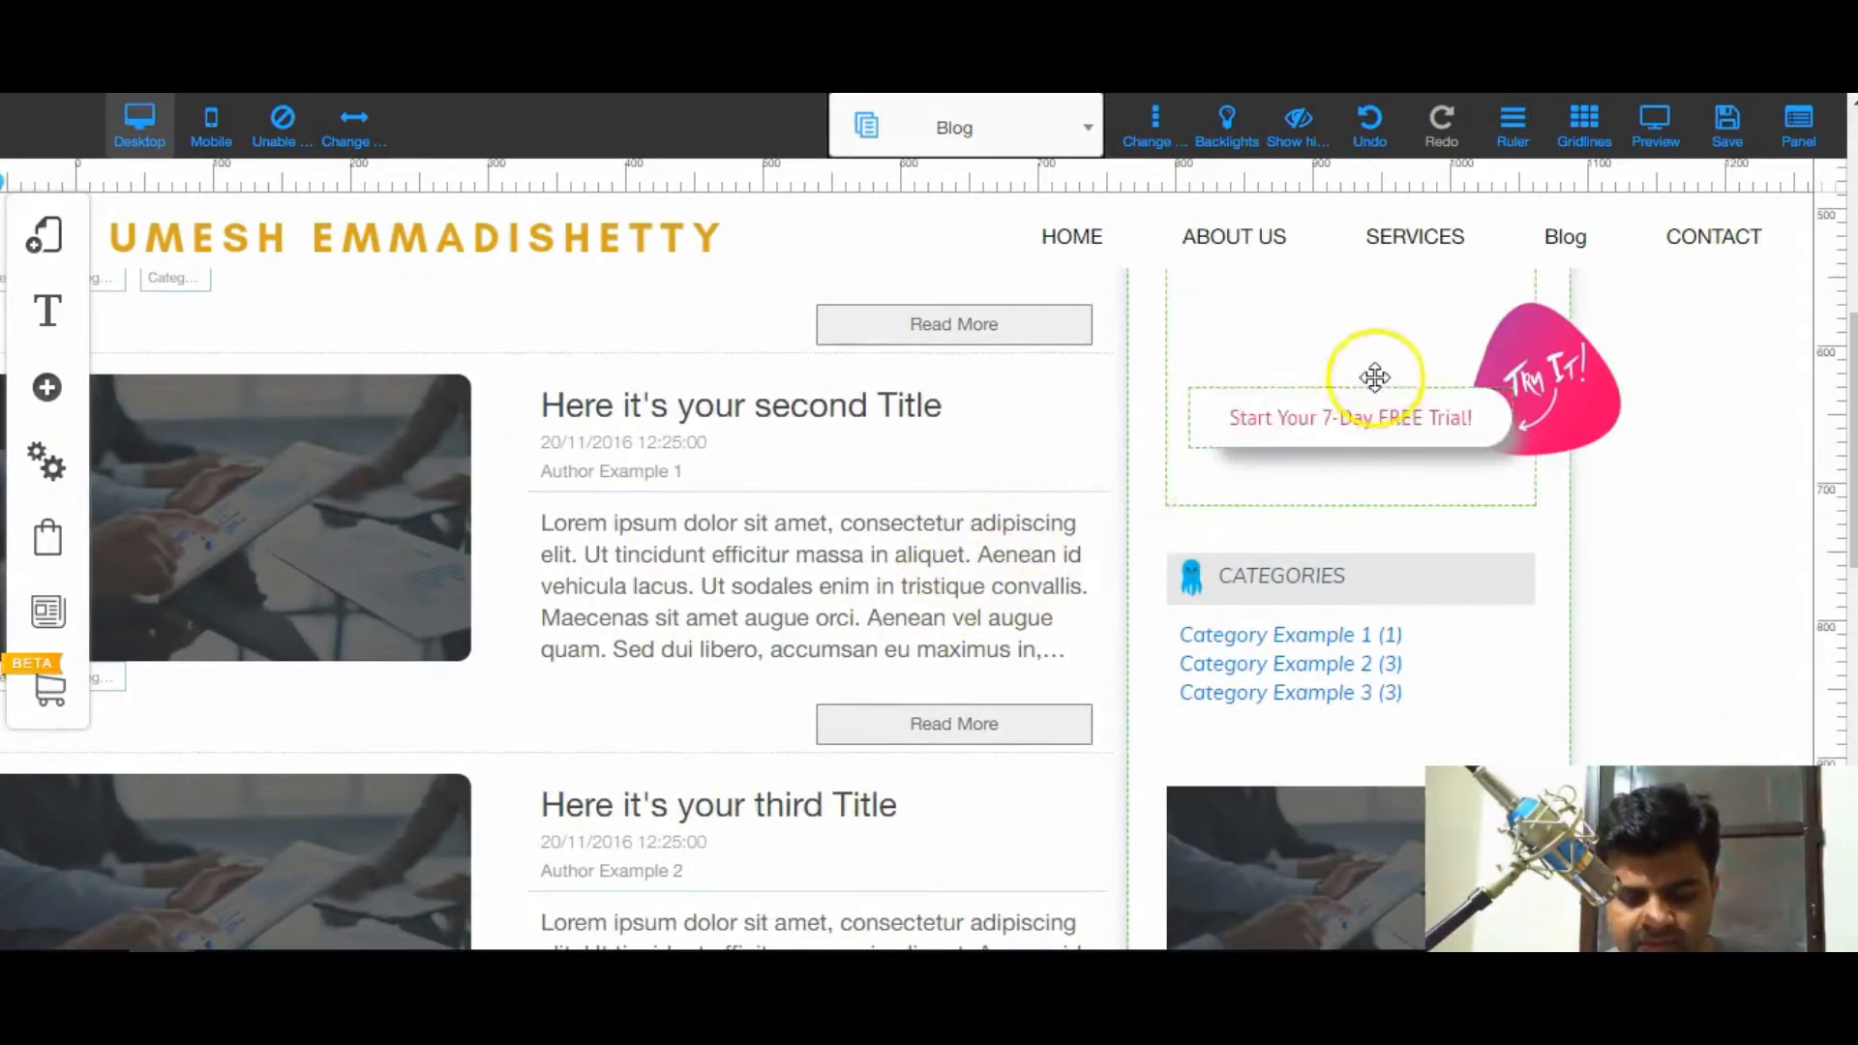
scroll(1758, 561, "down", 4)
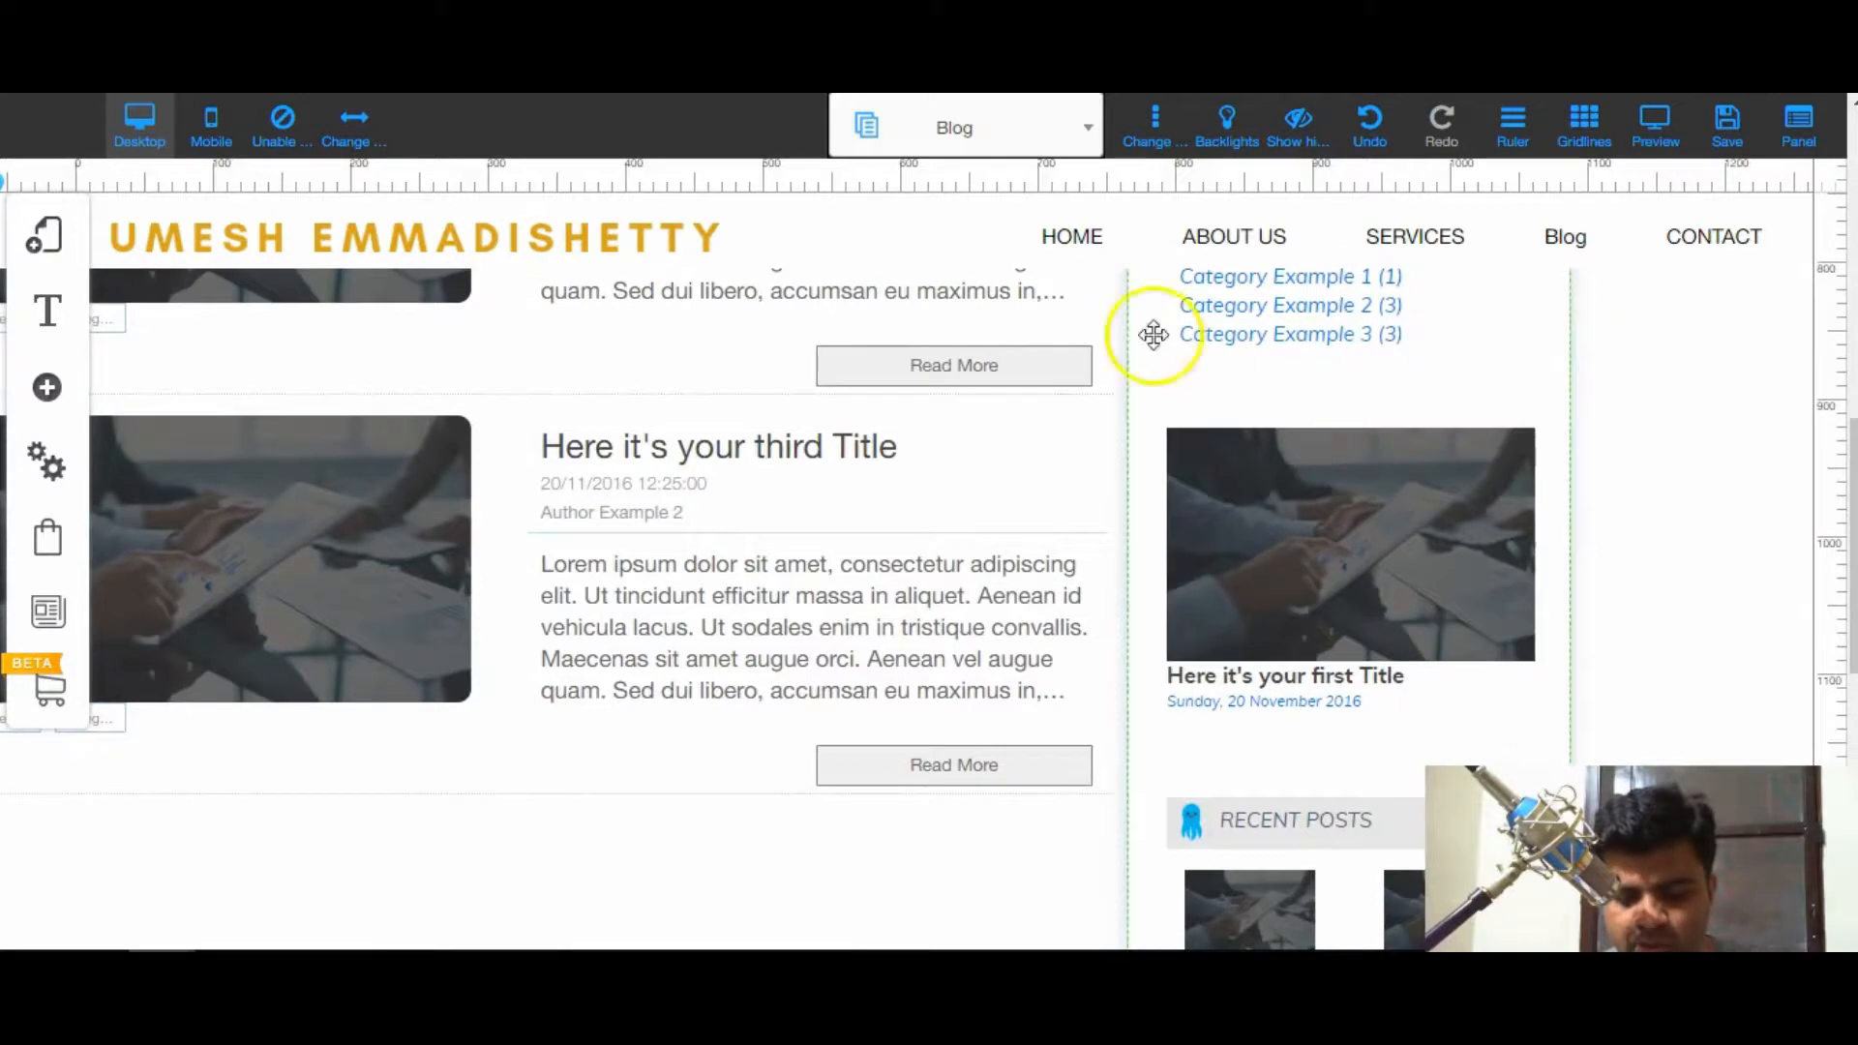
scroll(1727, 641, "down", 5)
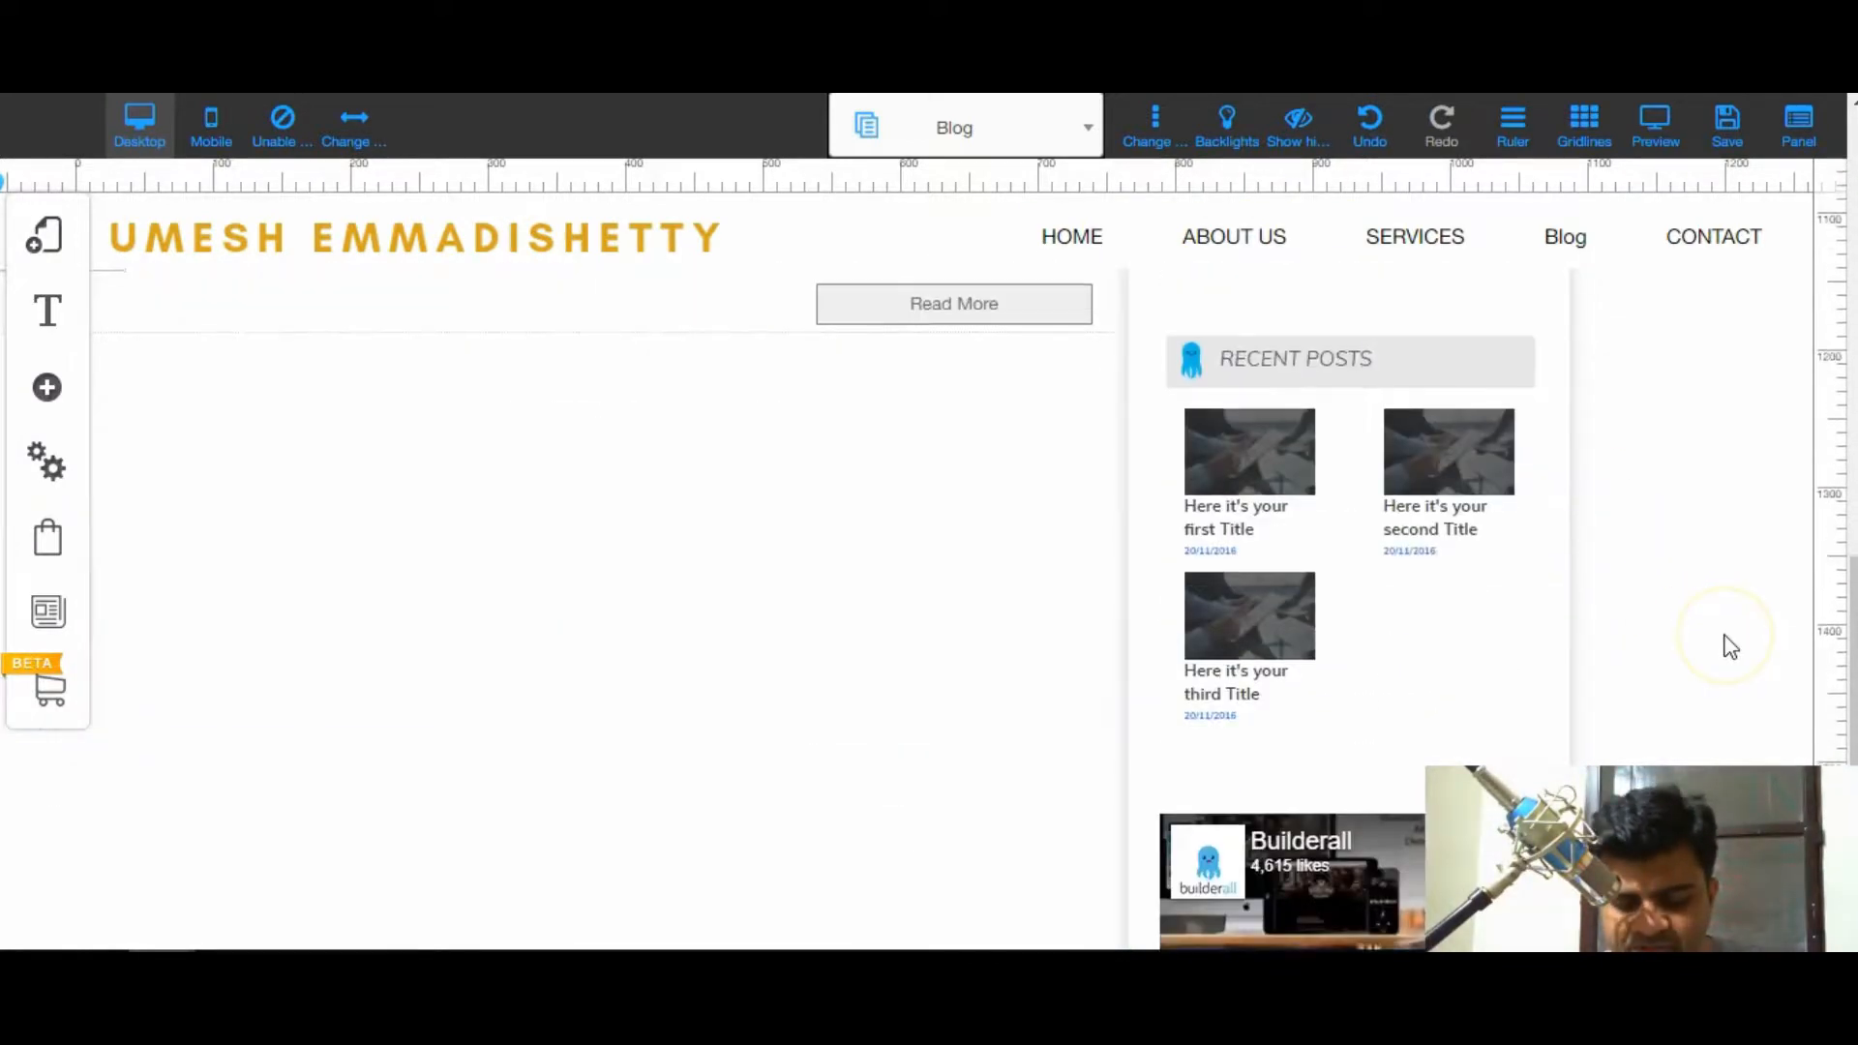
scroll(1727, 644, "down", 4)
scroll(1727, 643, "up", 1)
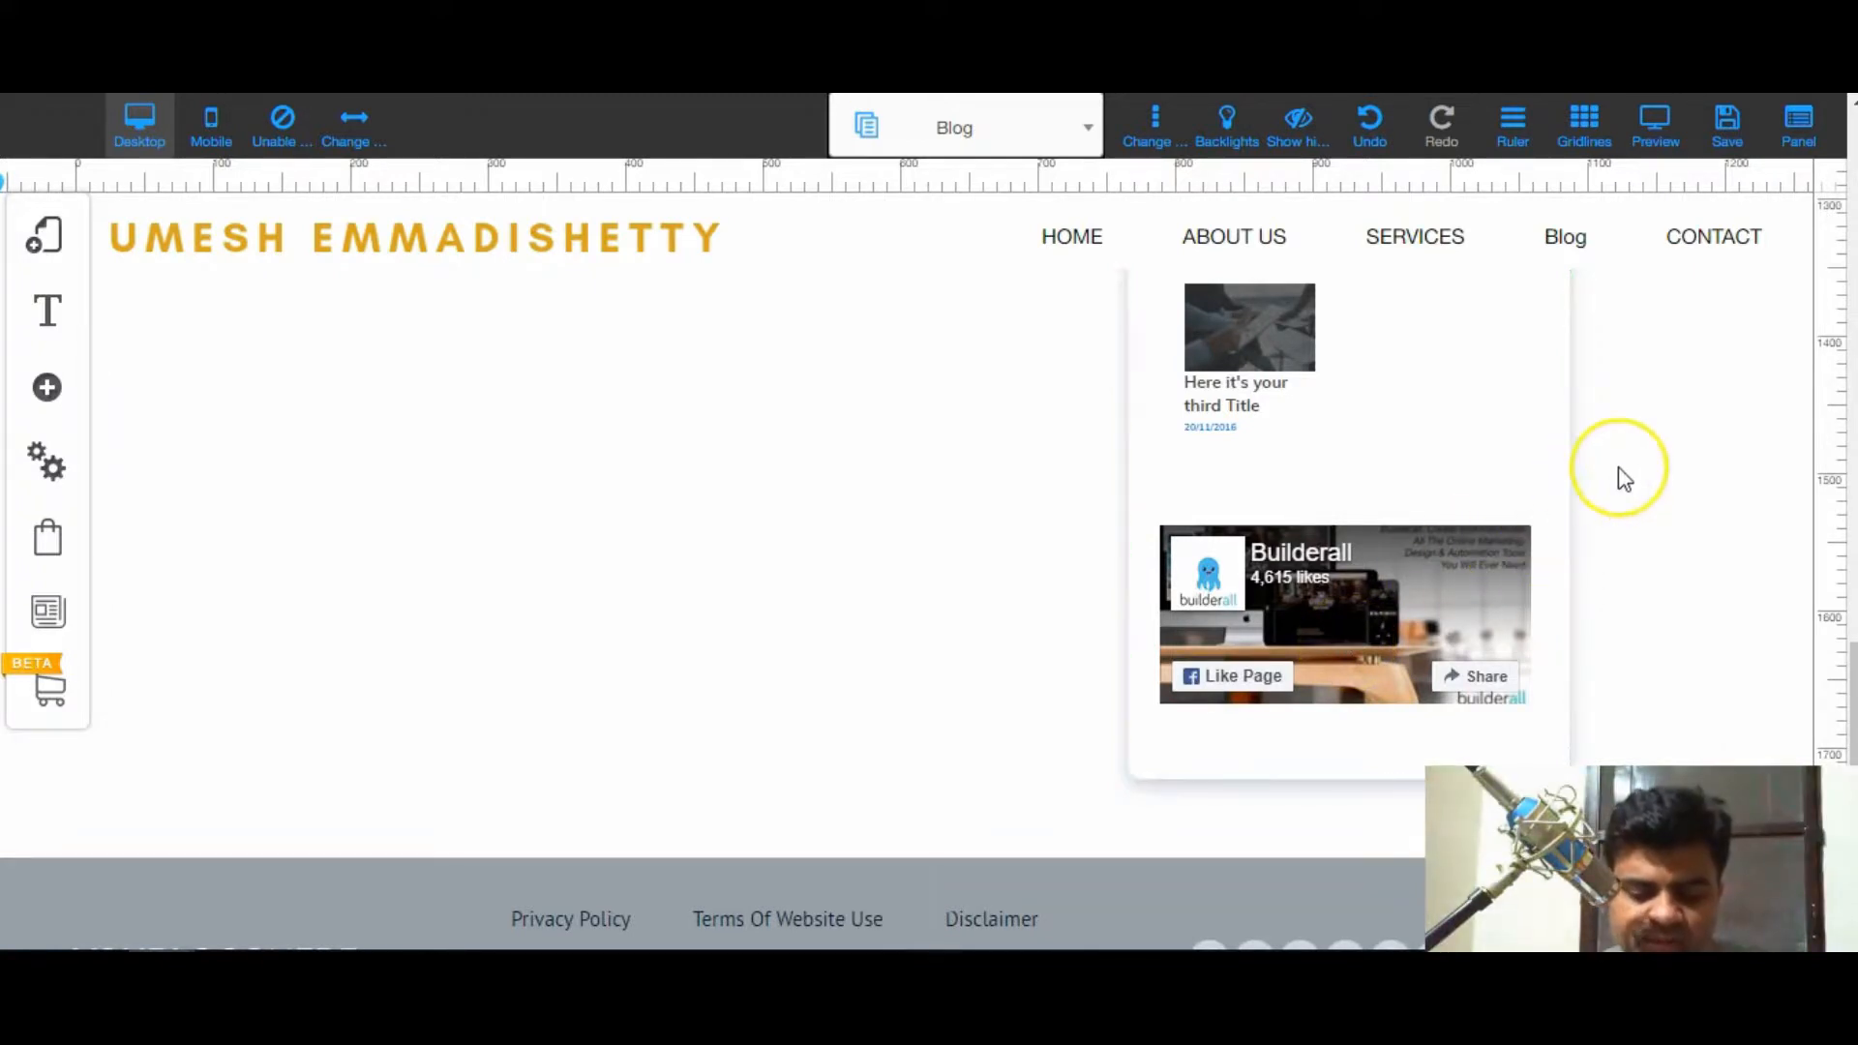
scroll(1622, 477, "up", 8)
scroll(1623, 479, "up", 2)
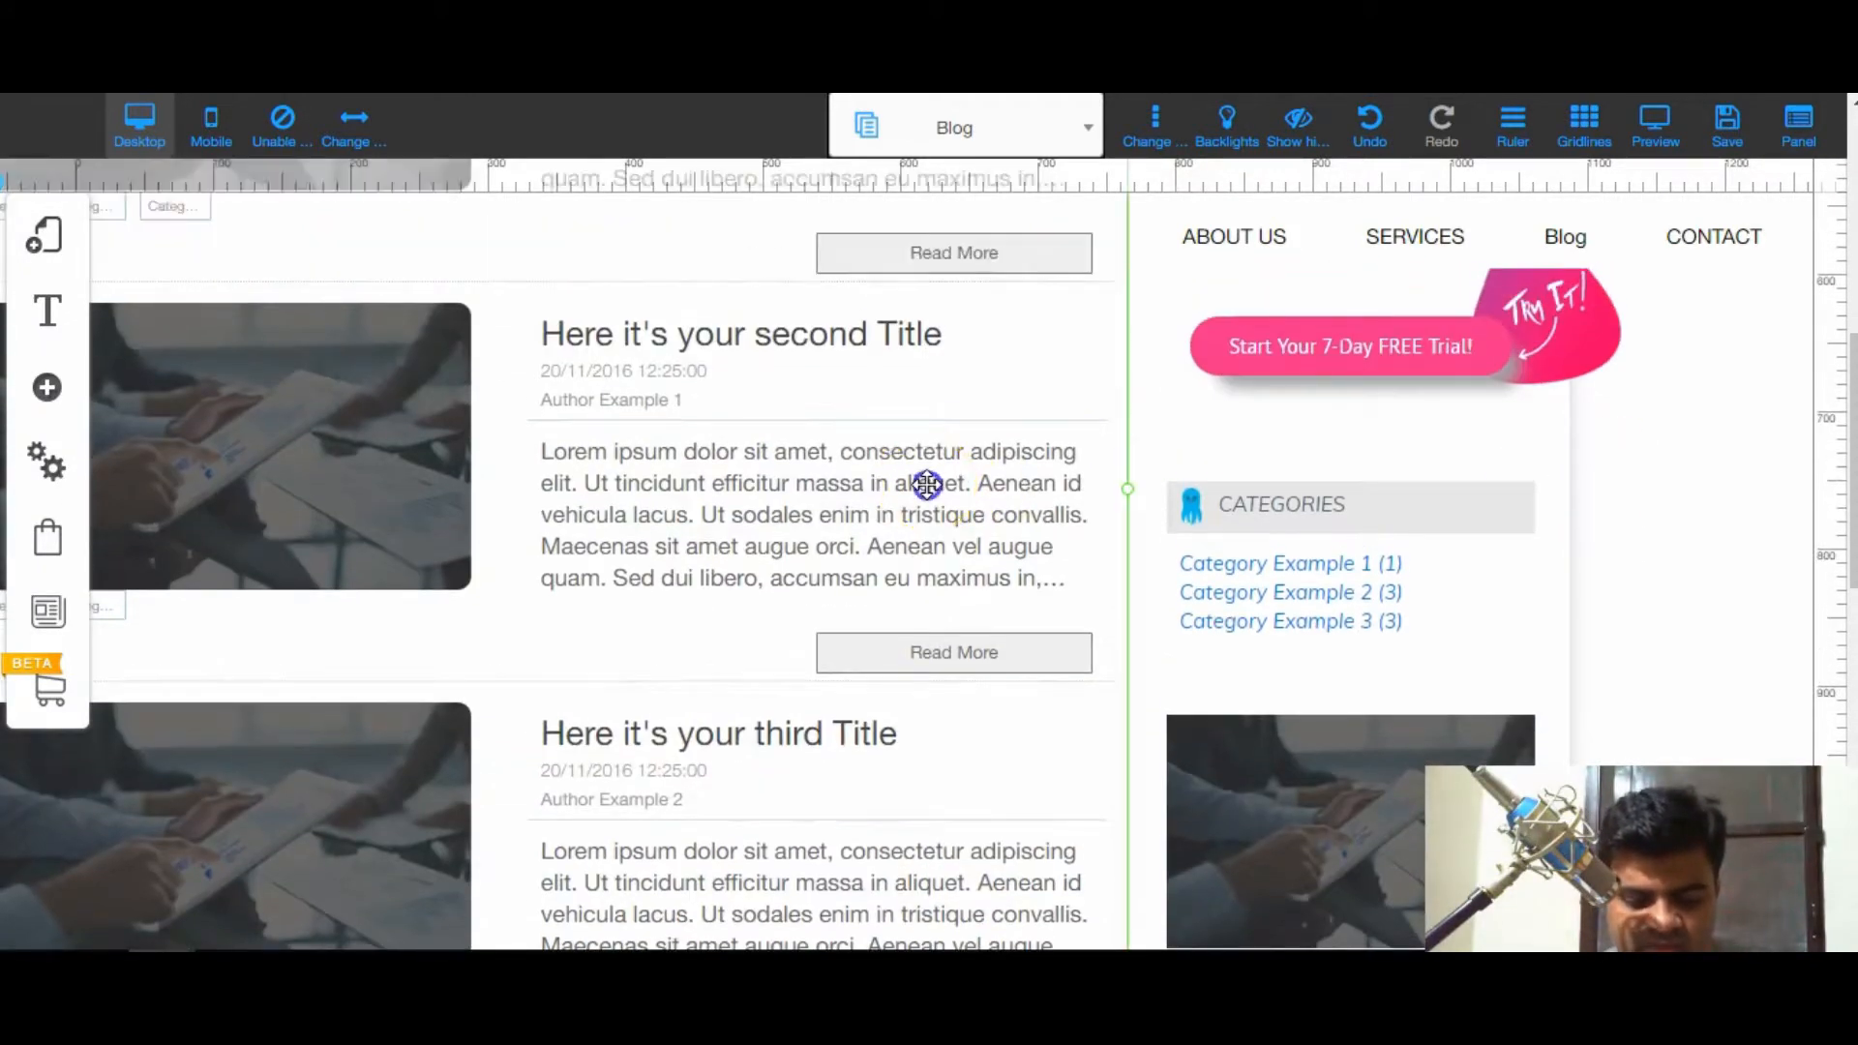
- Open the configuration of the blog's news list and review its date, time, author, category and button options against the page
left_click(927, 483)
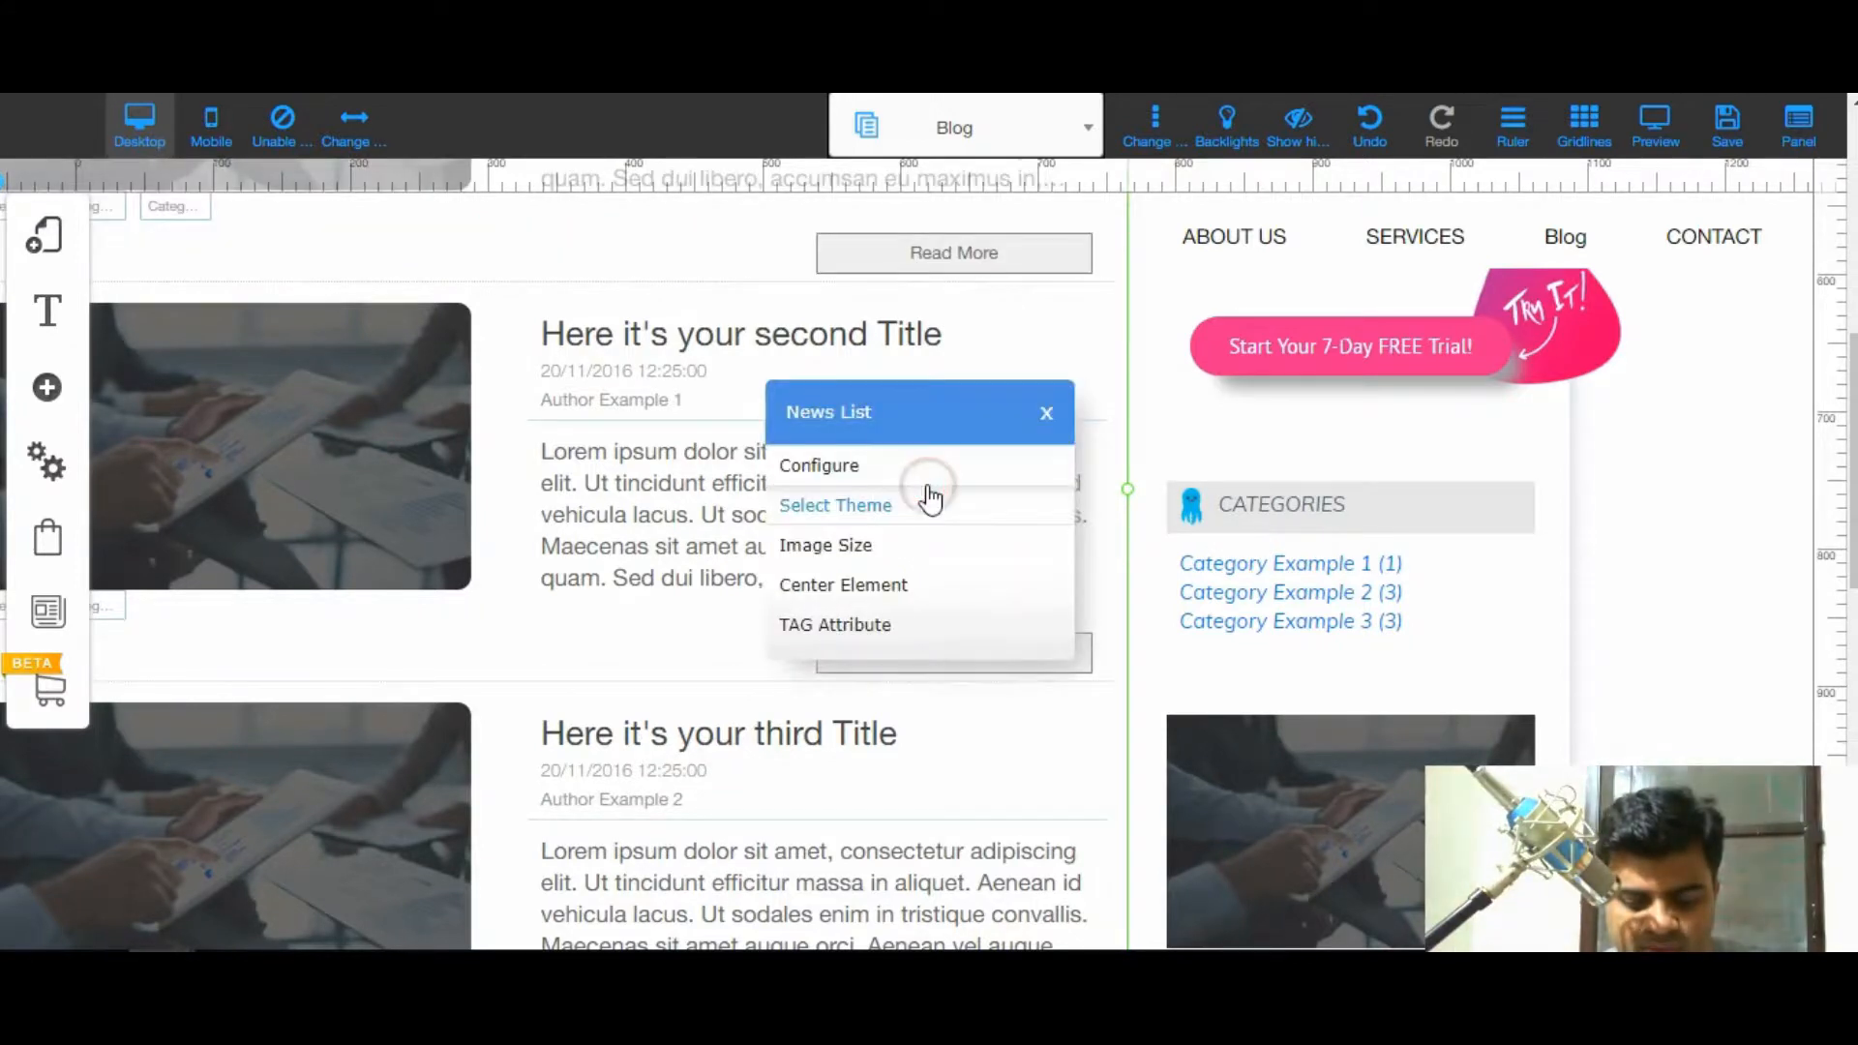
left_click(901, 474)
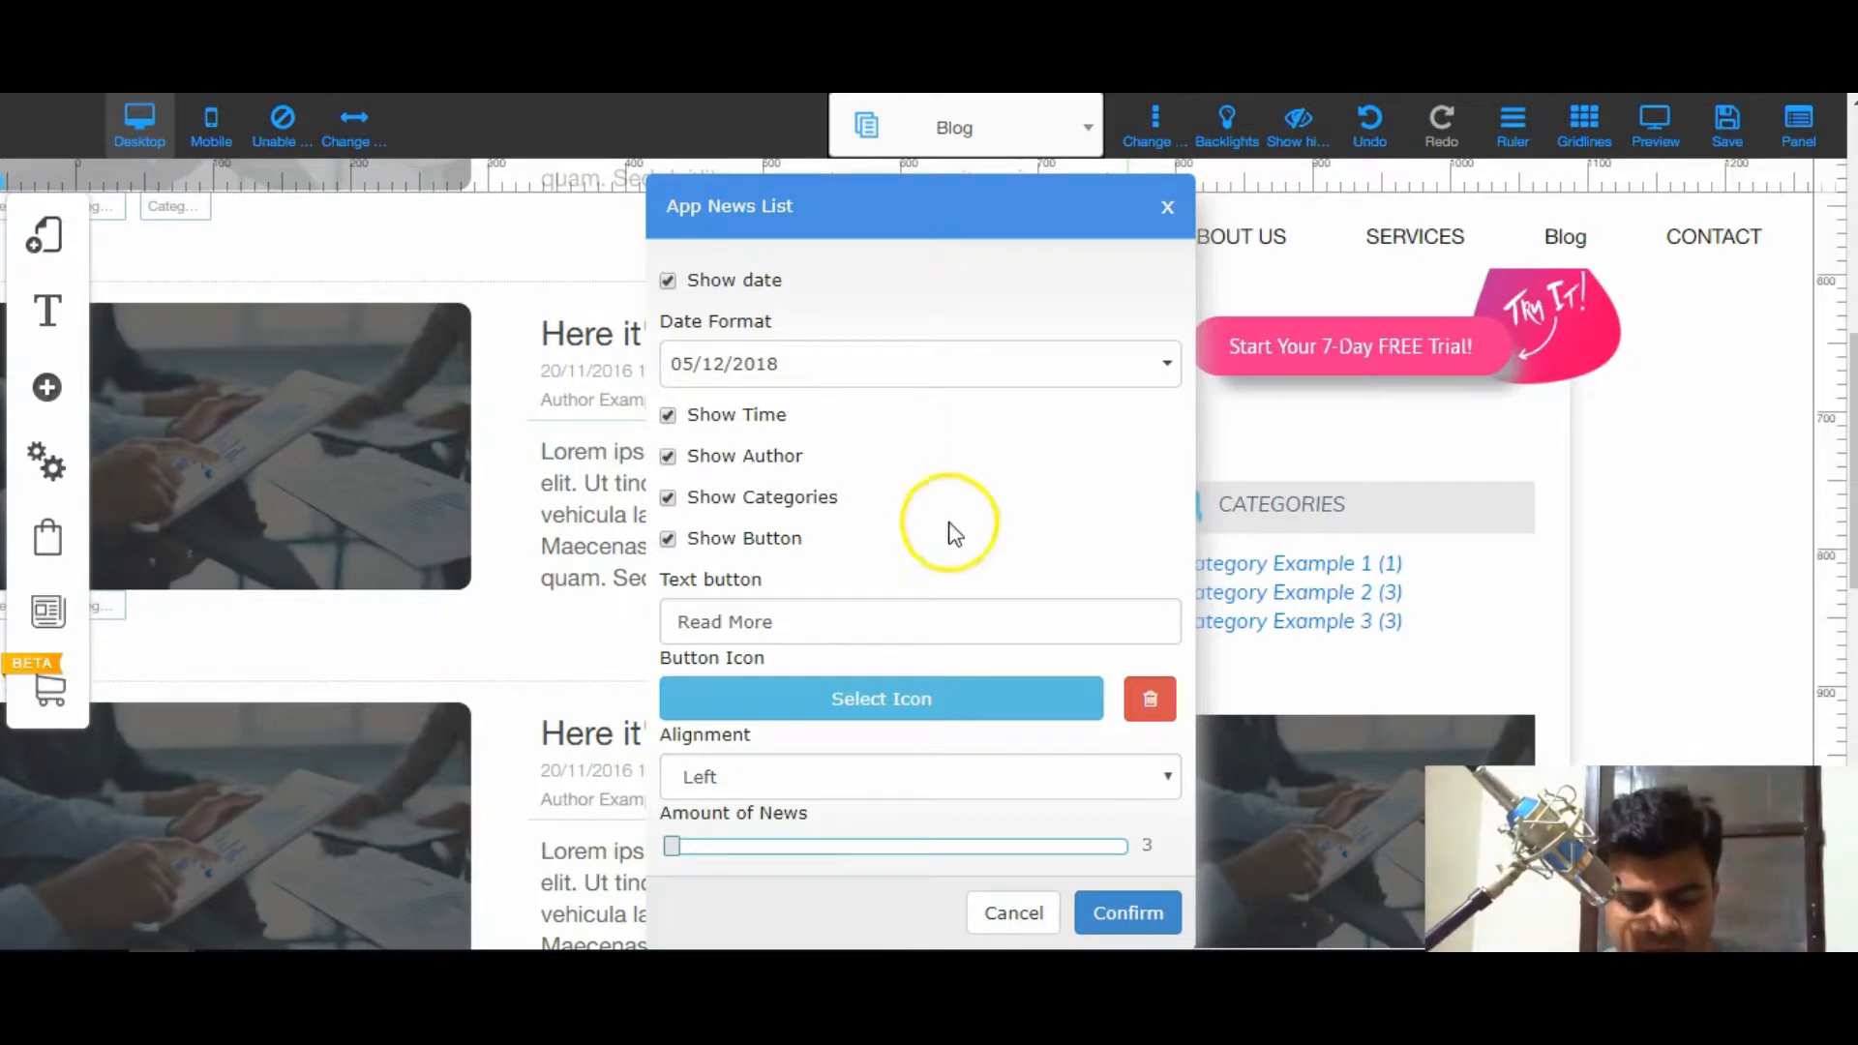
scroll(968, 550, "down", 3)
scroll(973, 557, "up", 2)
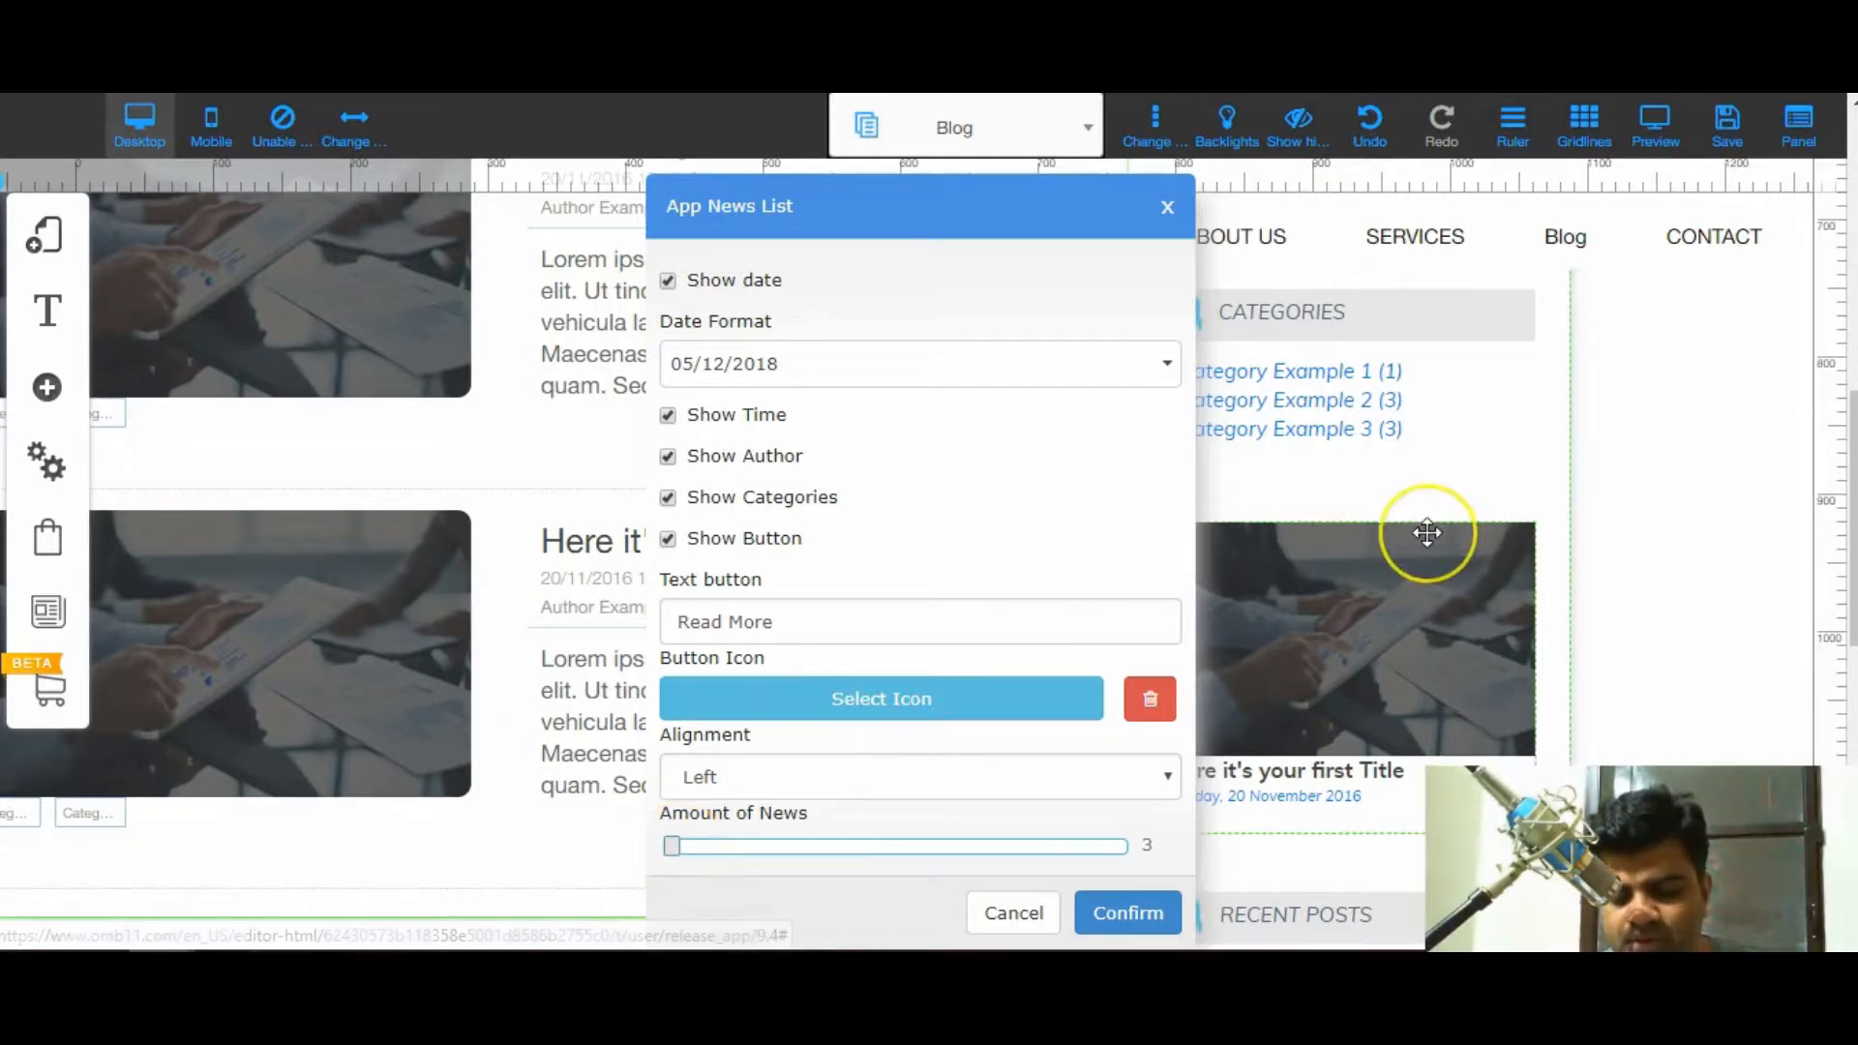
scroll(1423, 531, "up", 6)
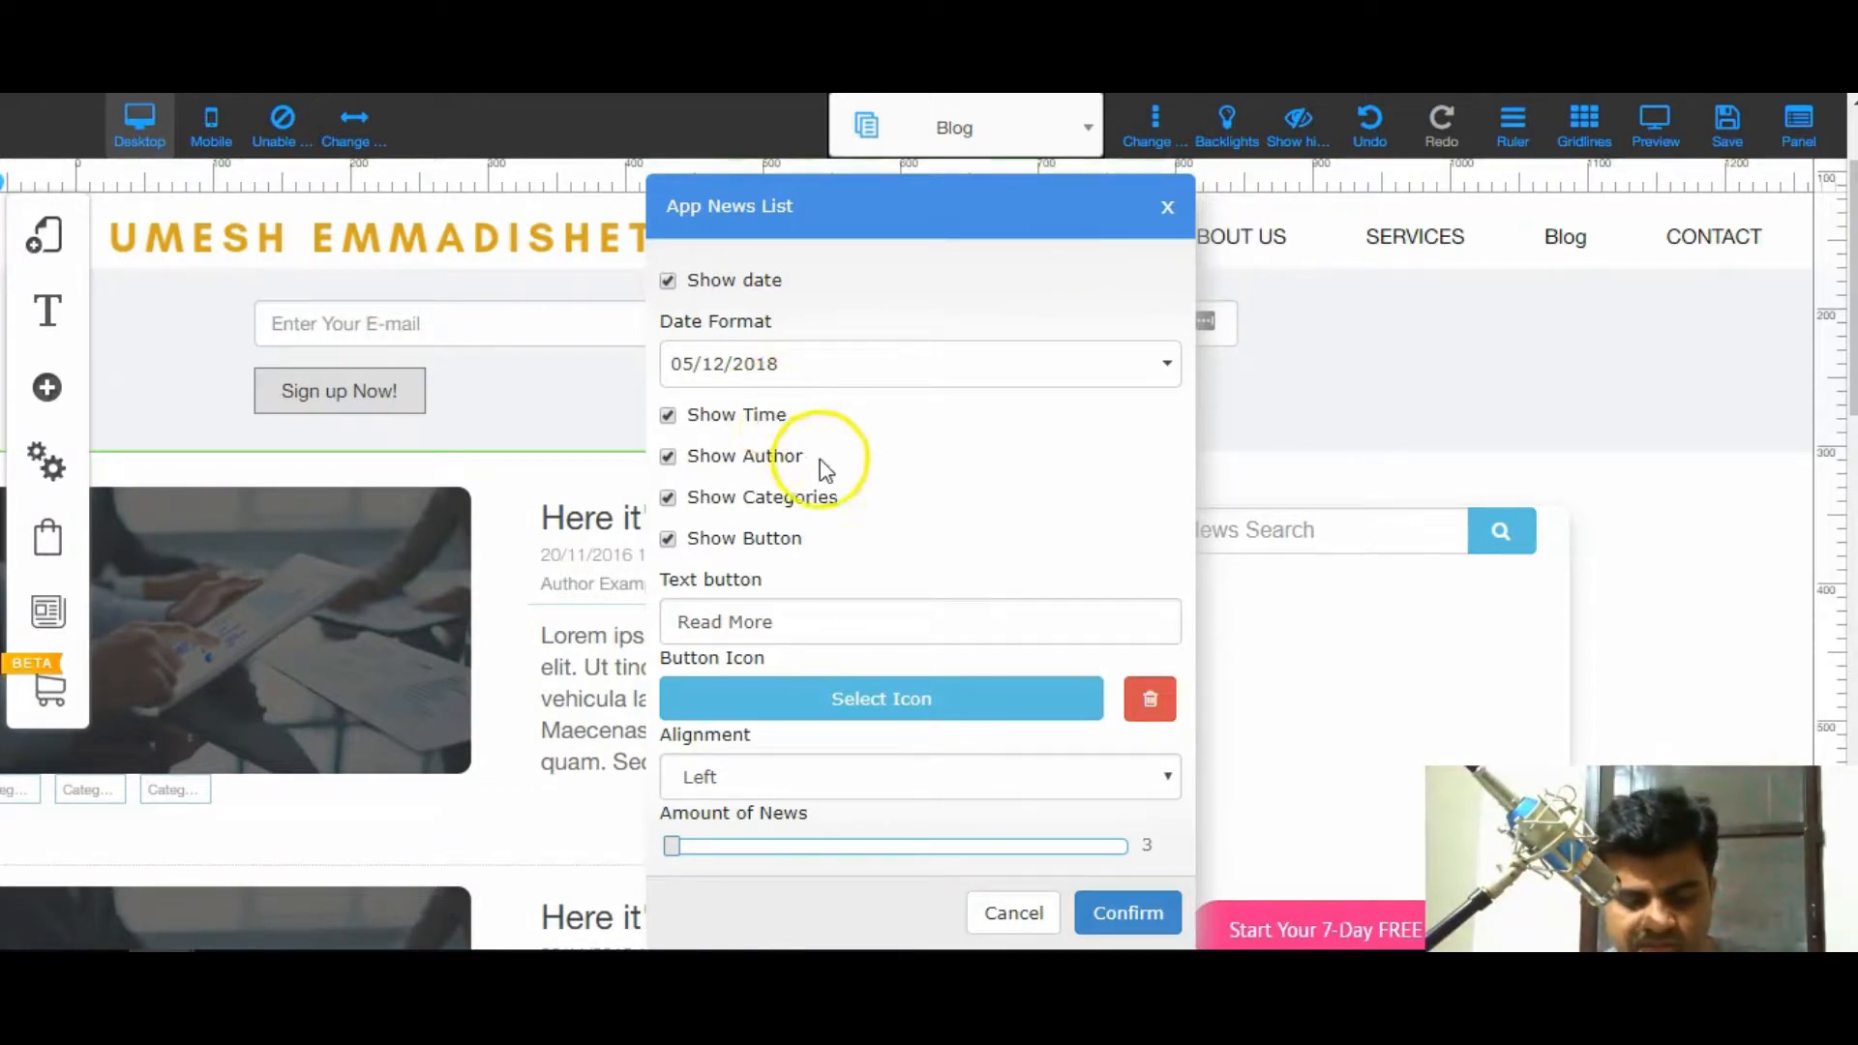
scroll(474, 430, "down", 3)
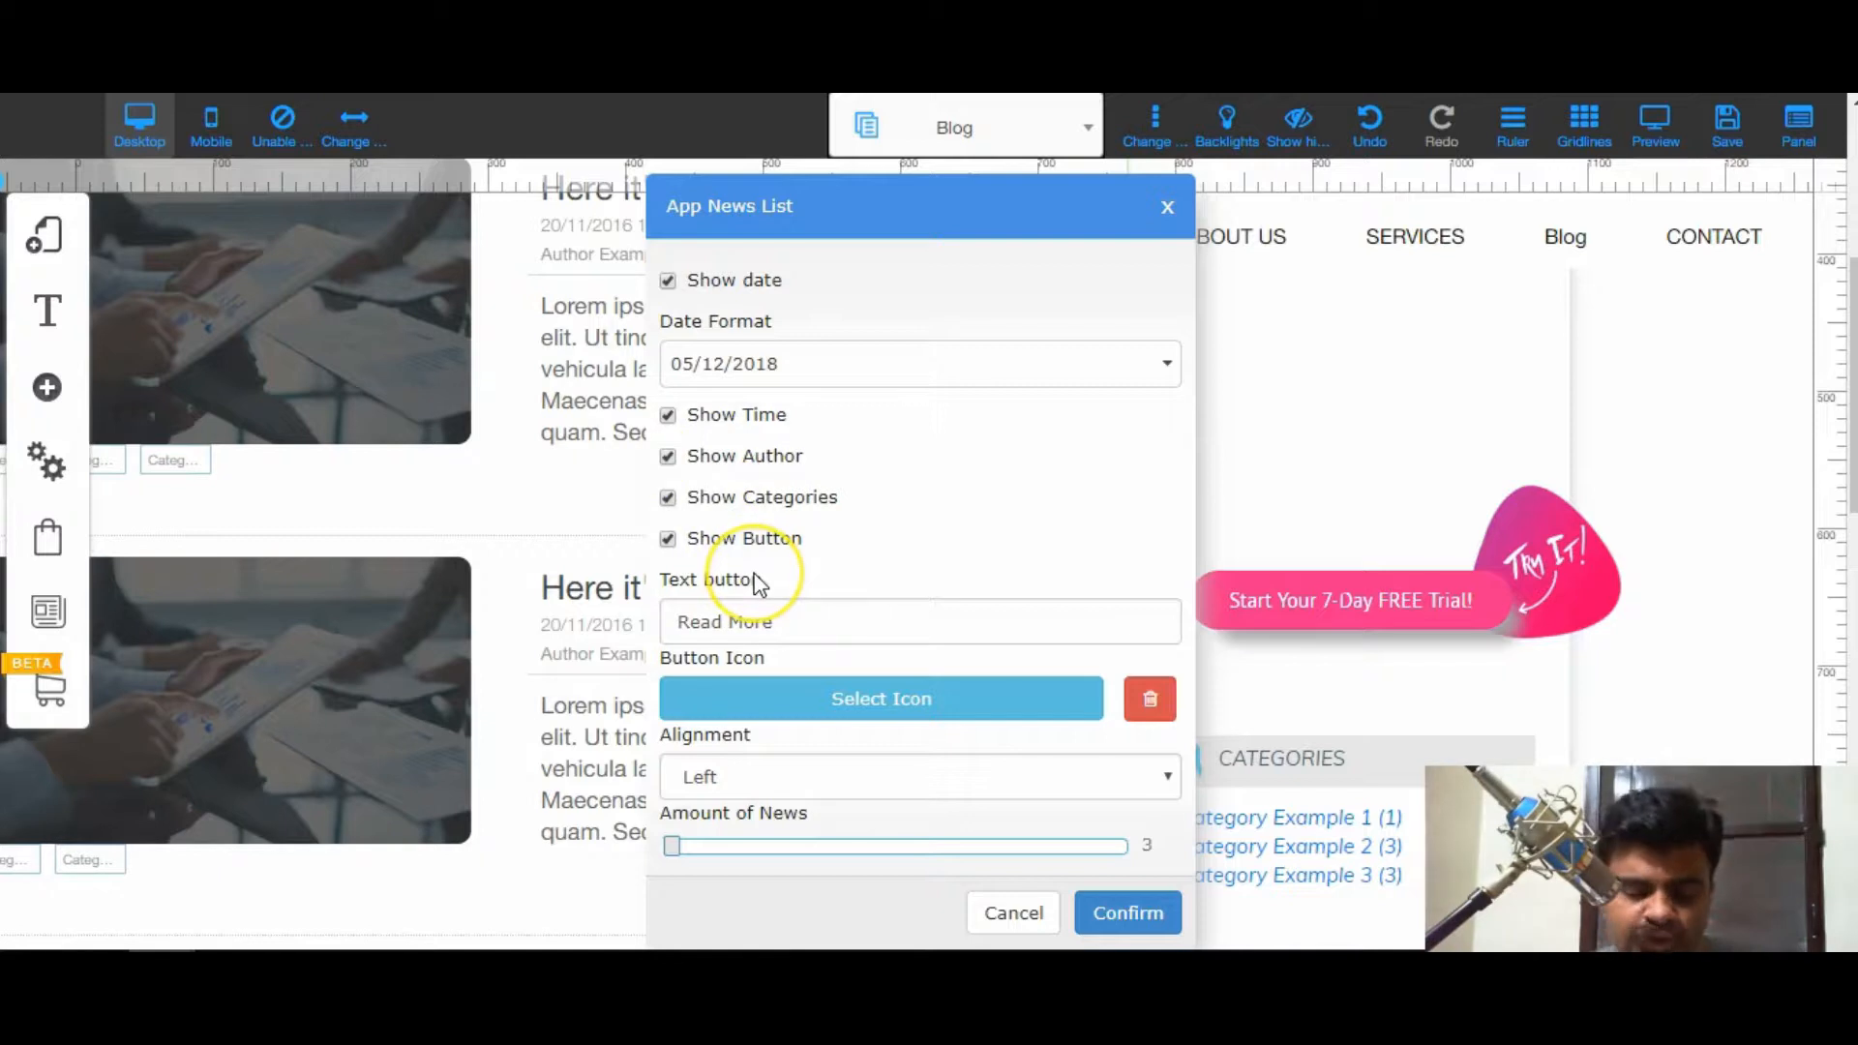
- Inspect the Read More button's text and the available button icons, and close the news list configuration without choosing an icon
left_click(796, 624)
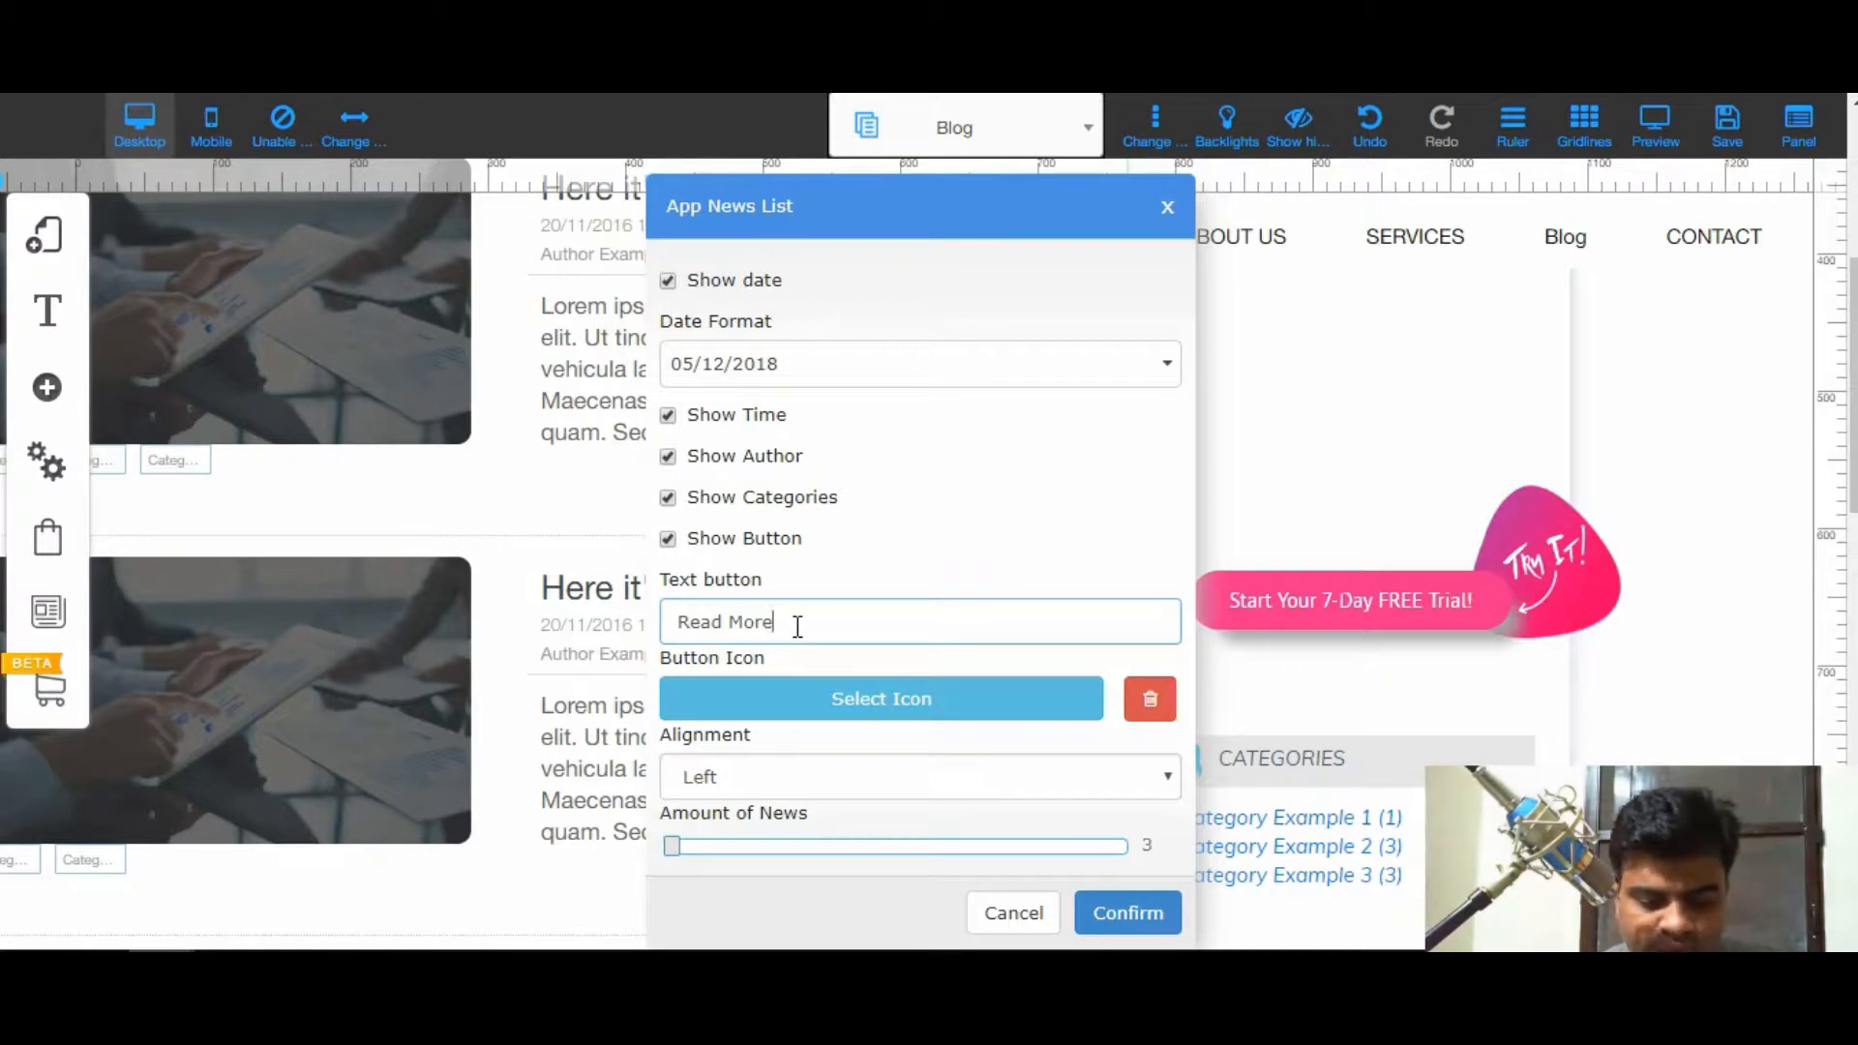
left_click(906, 705)
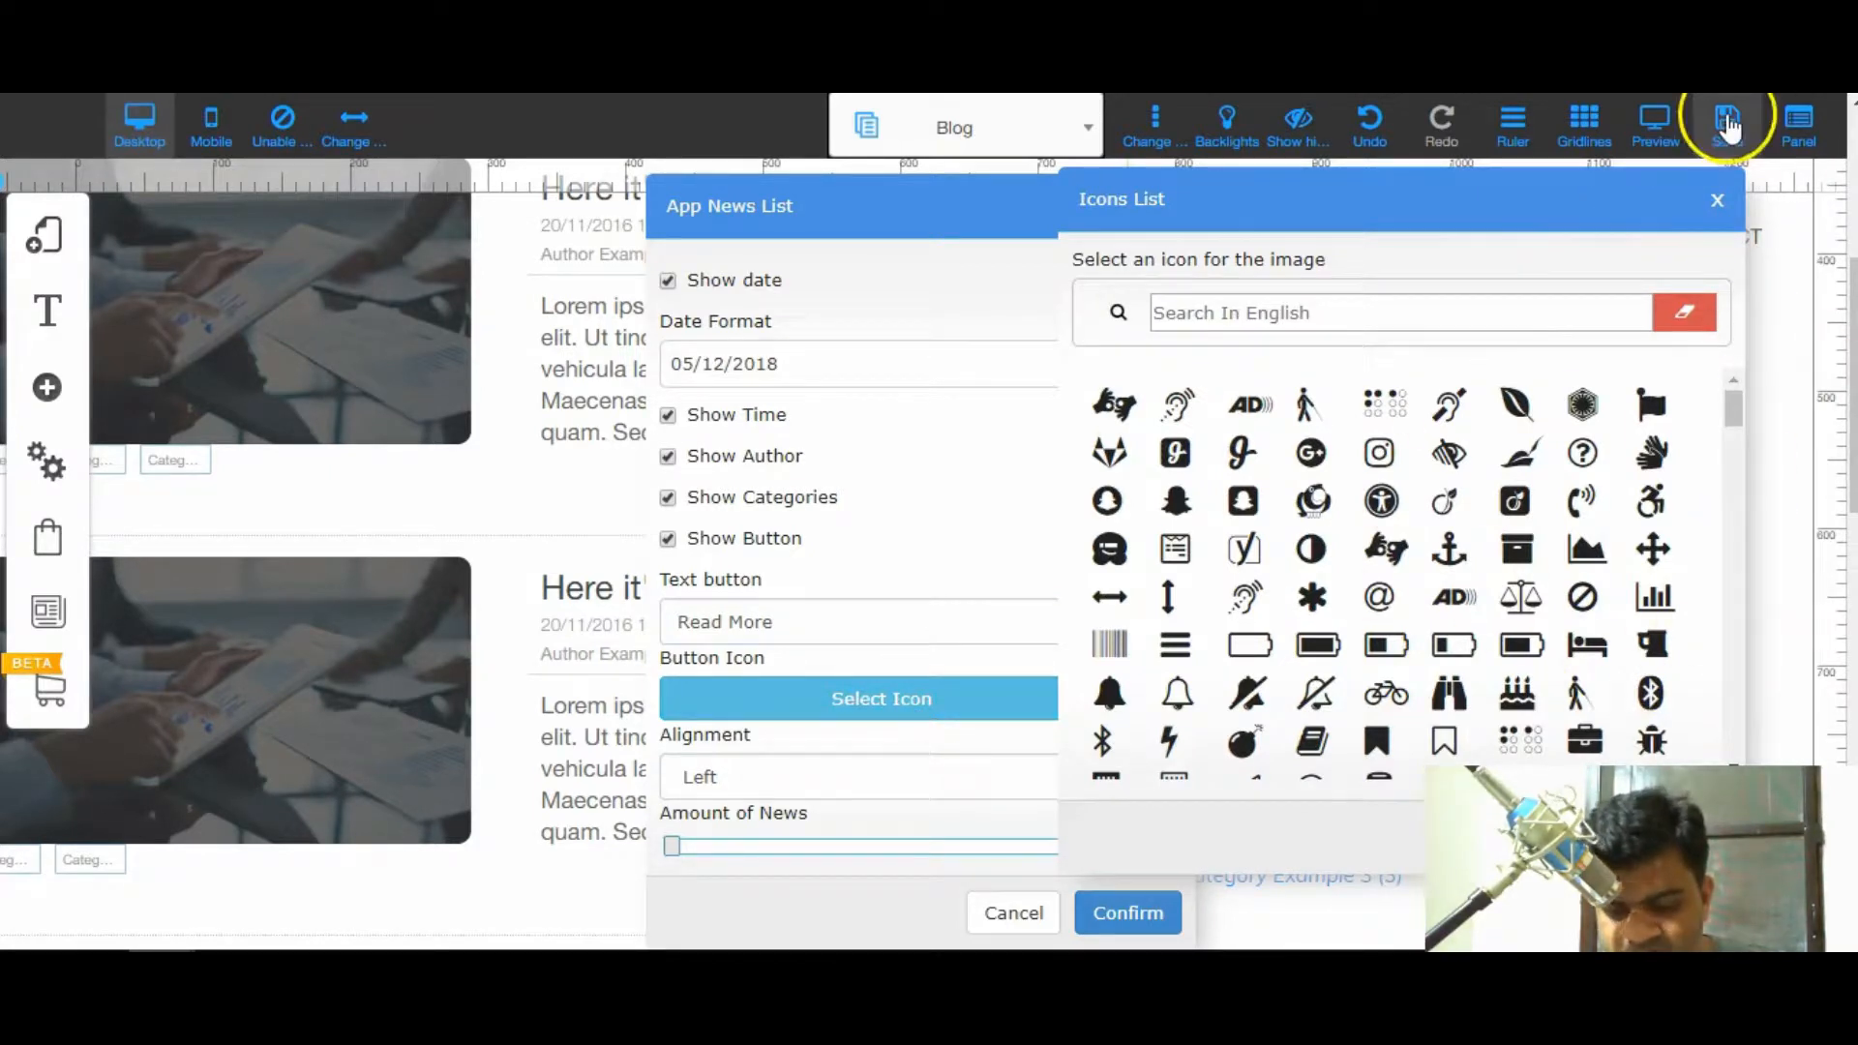
left_click(1717, 202)
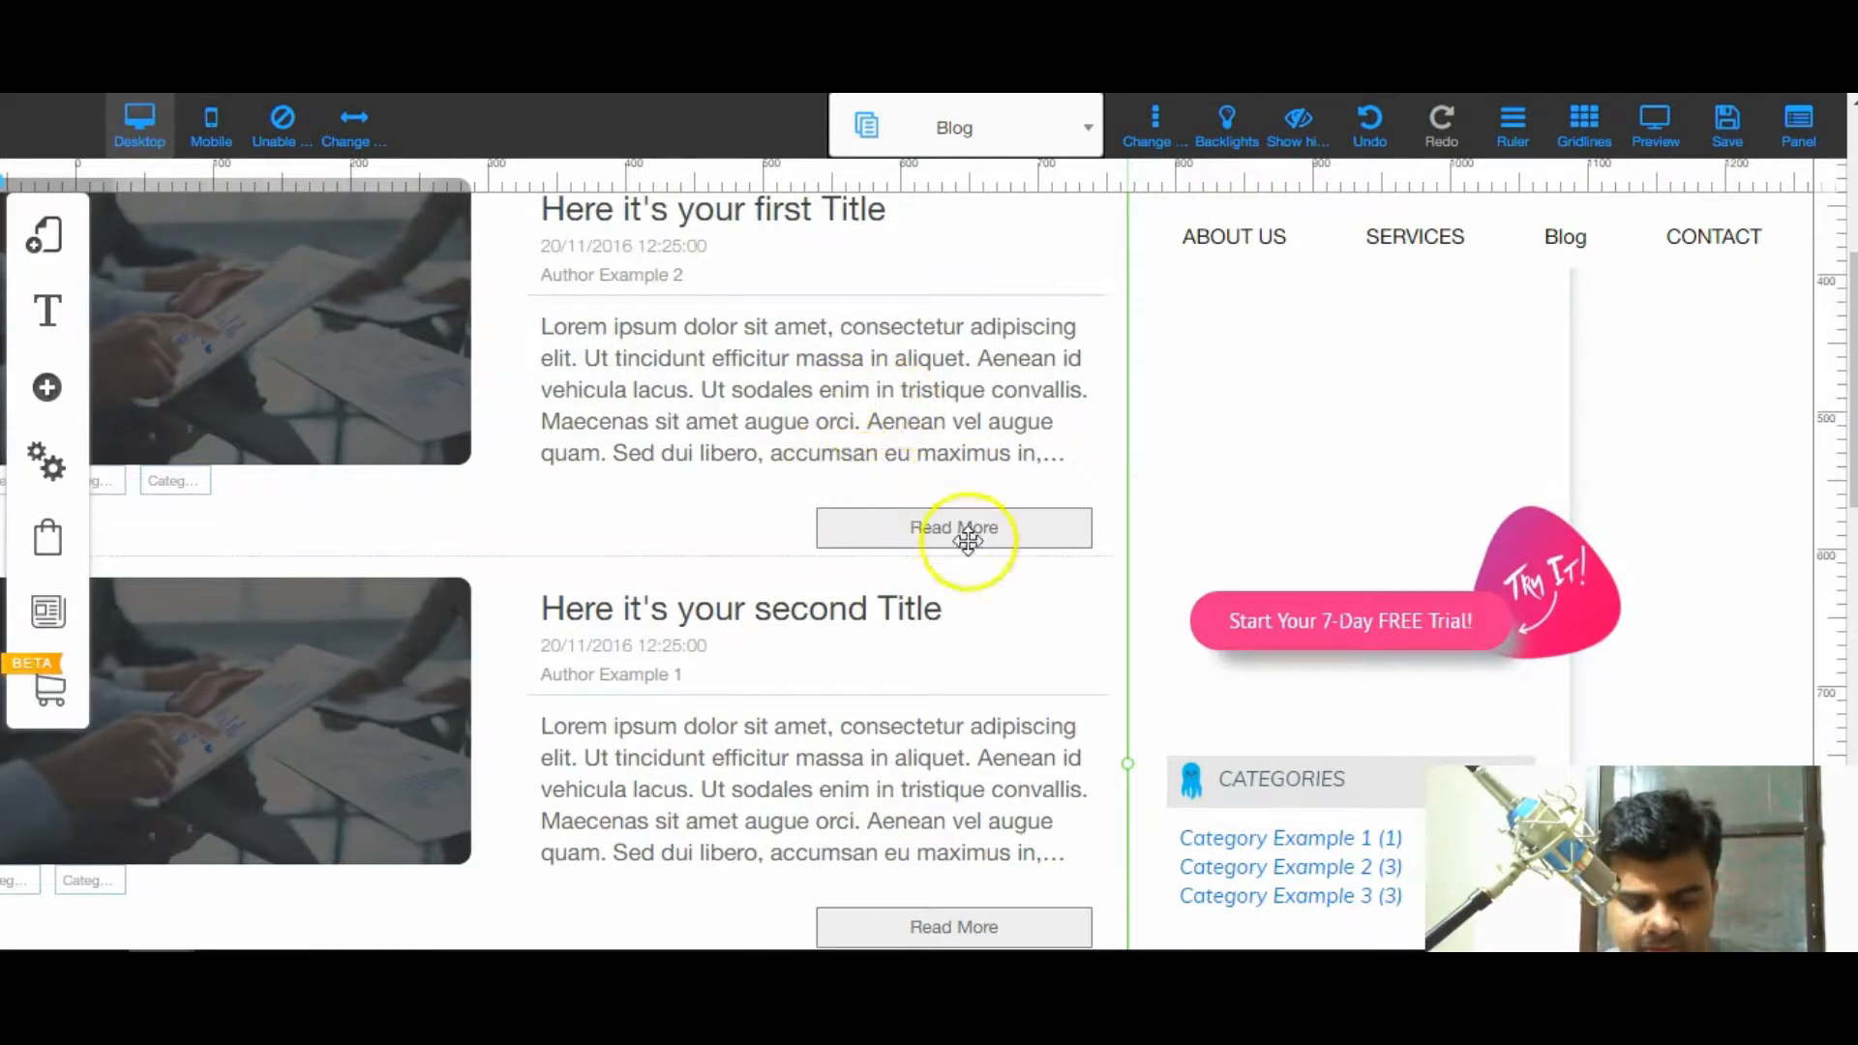
- Open the news list's theme settings, apply the layout with one large post beside smaller ones, and check it on the page
left_click(665, 410)
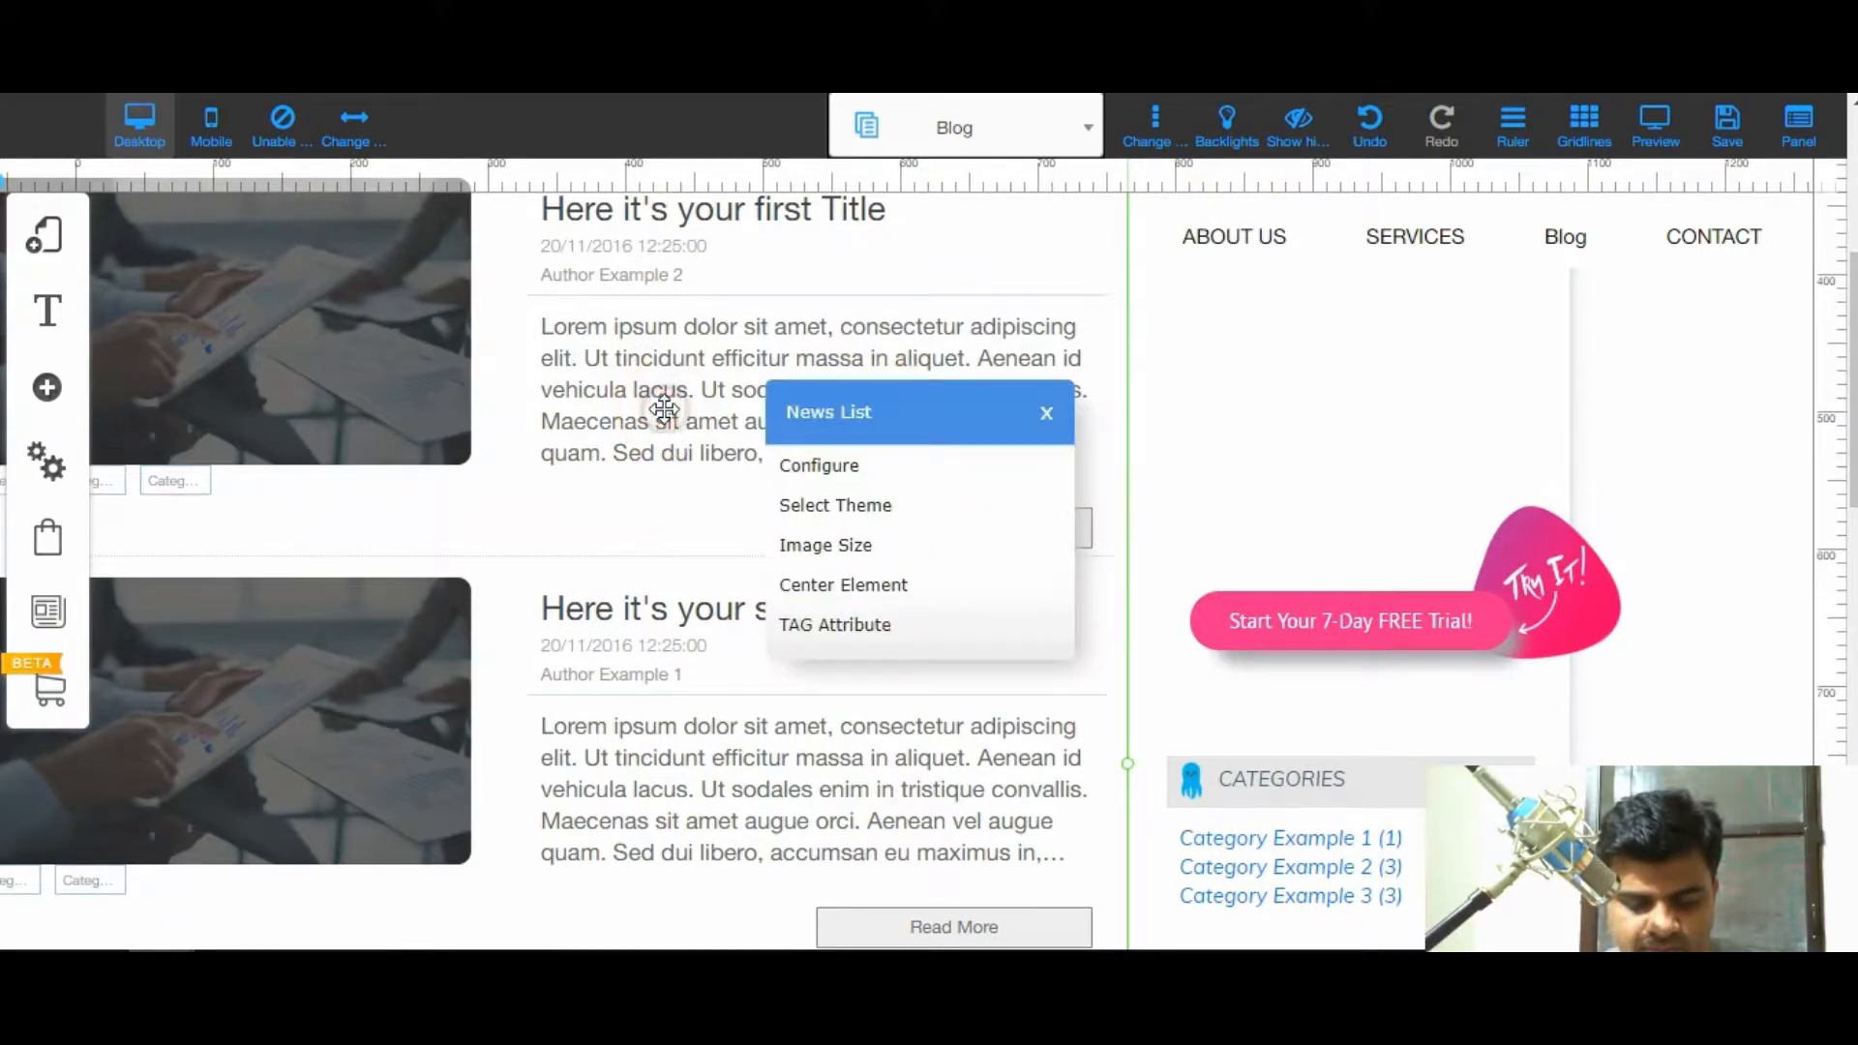
left_click(837, 507)
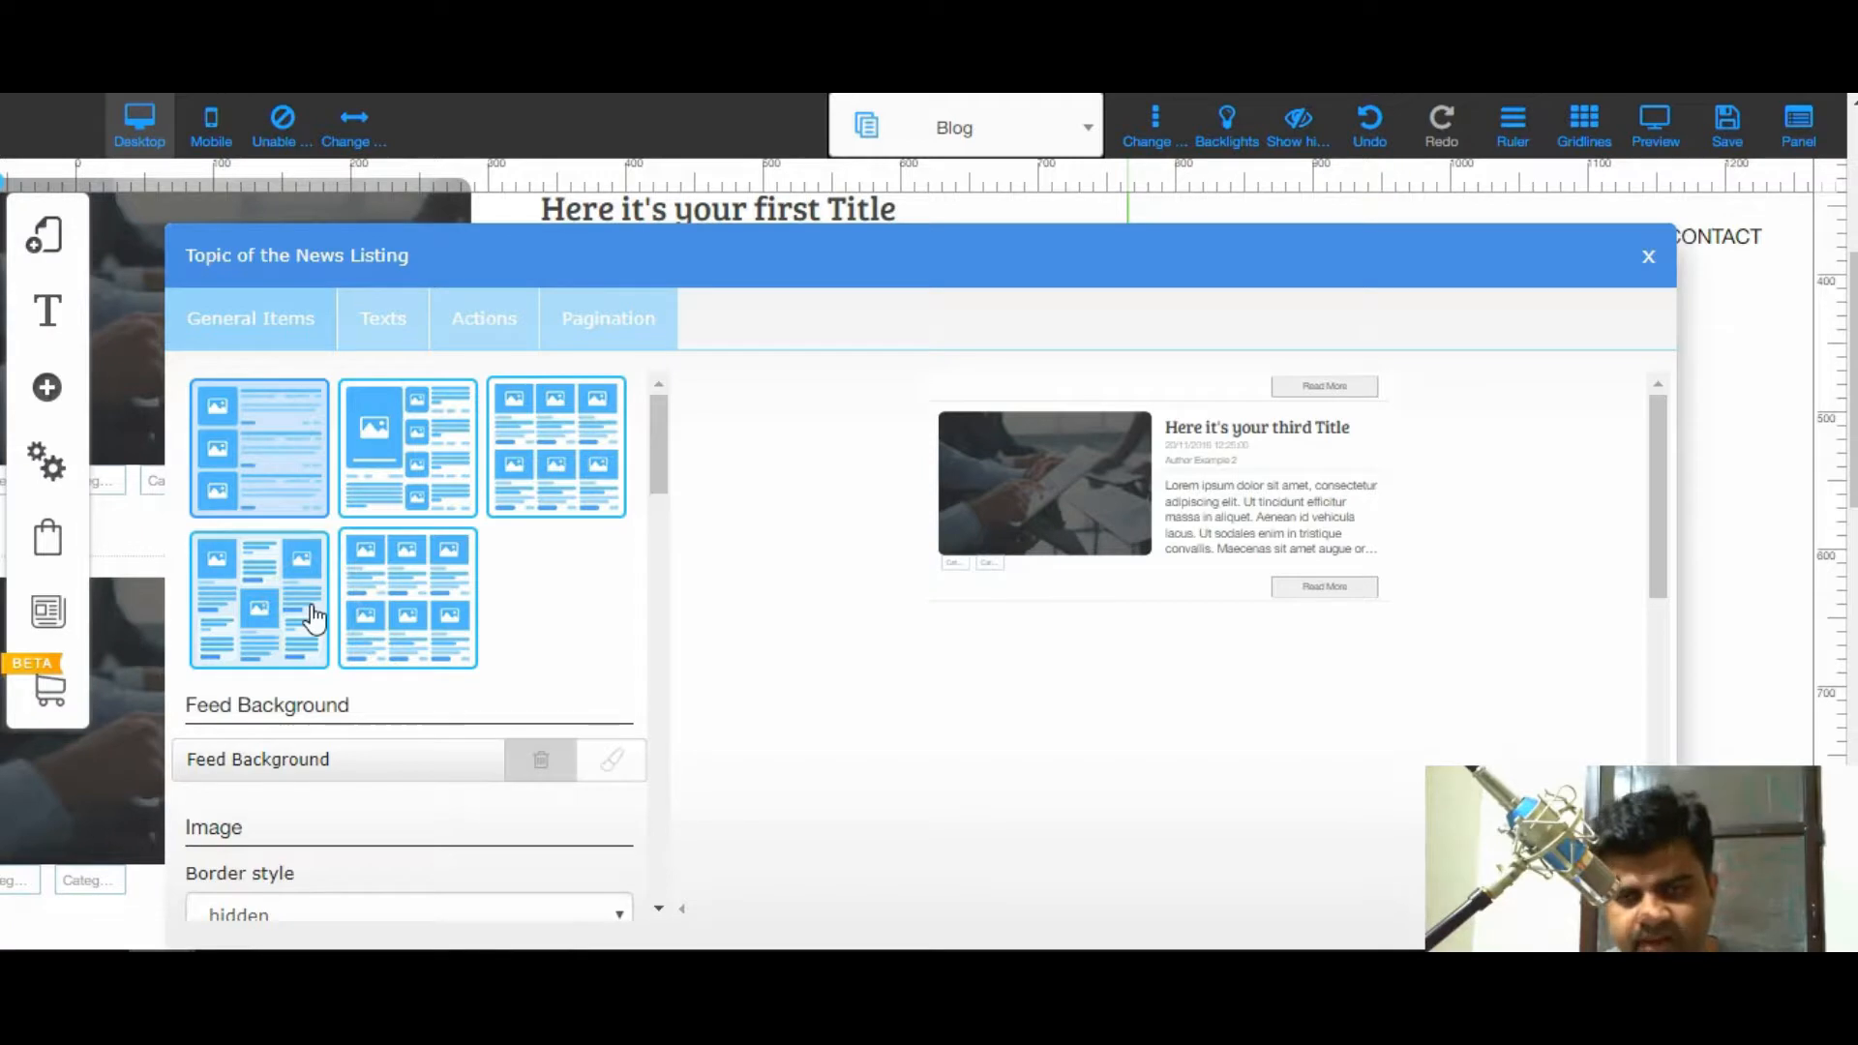
left_click(448, 465)
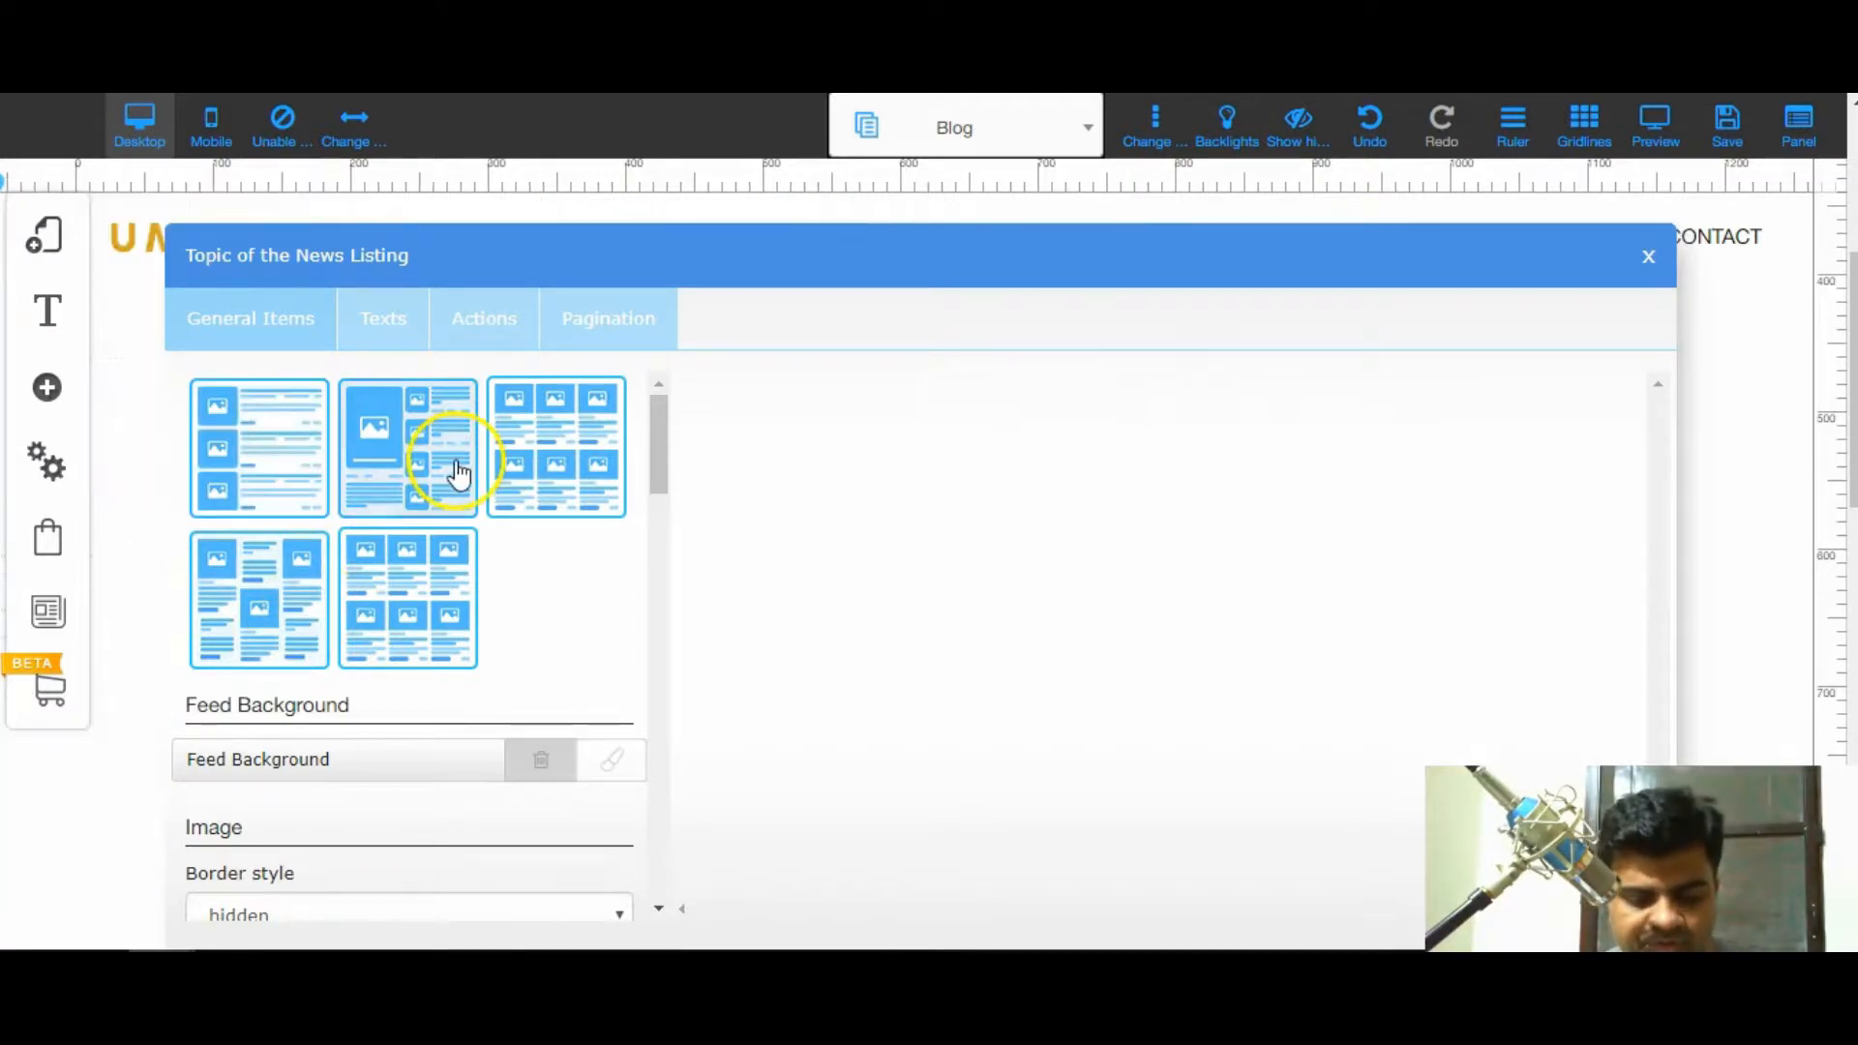
left_click_drag(1054, 261, 1225, 581)
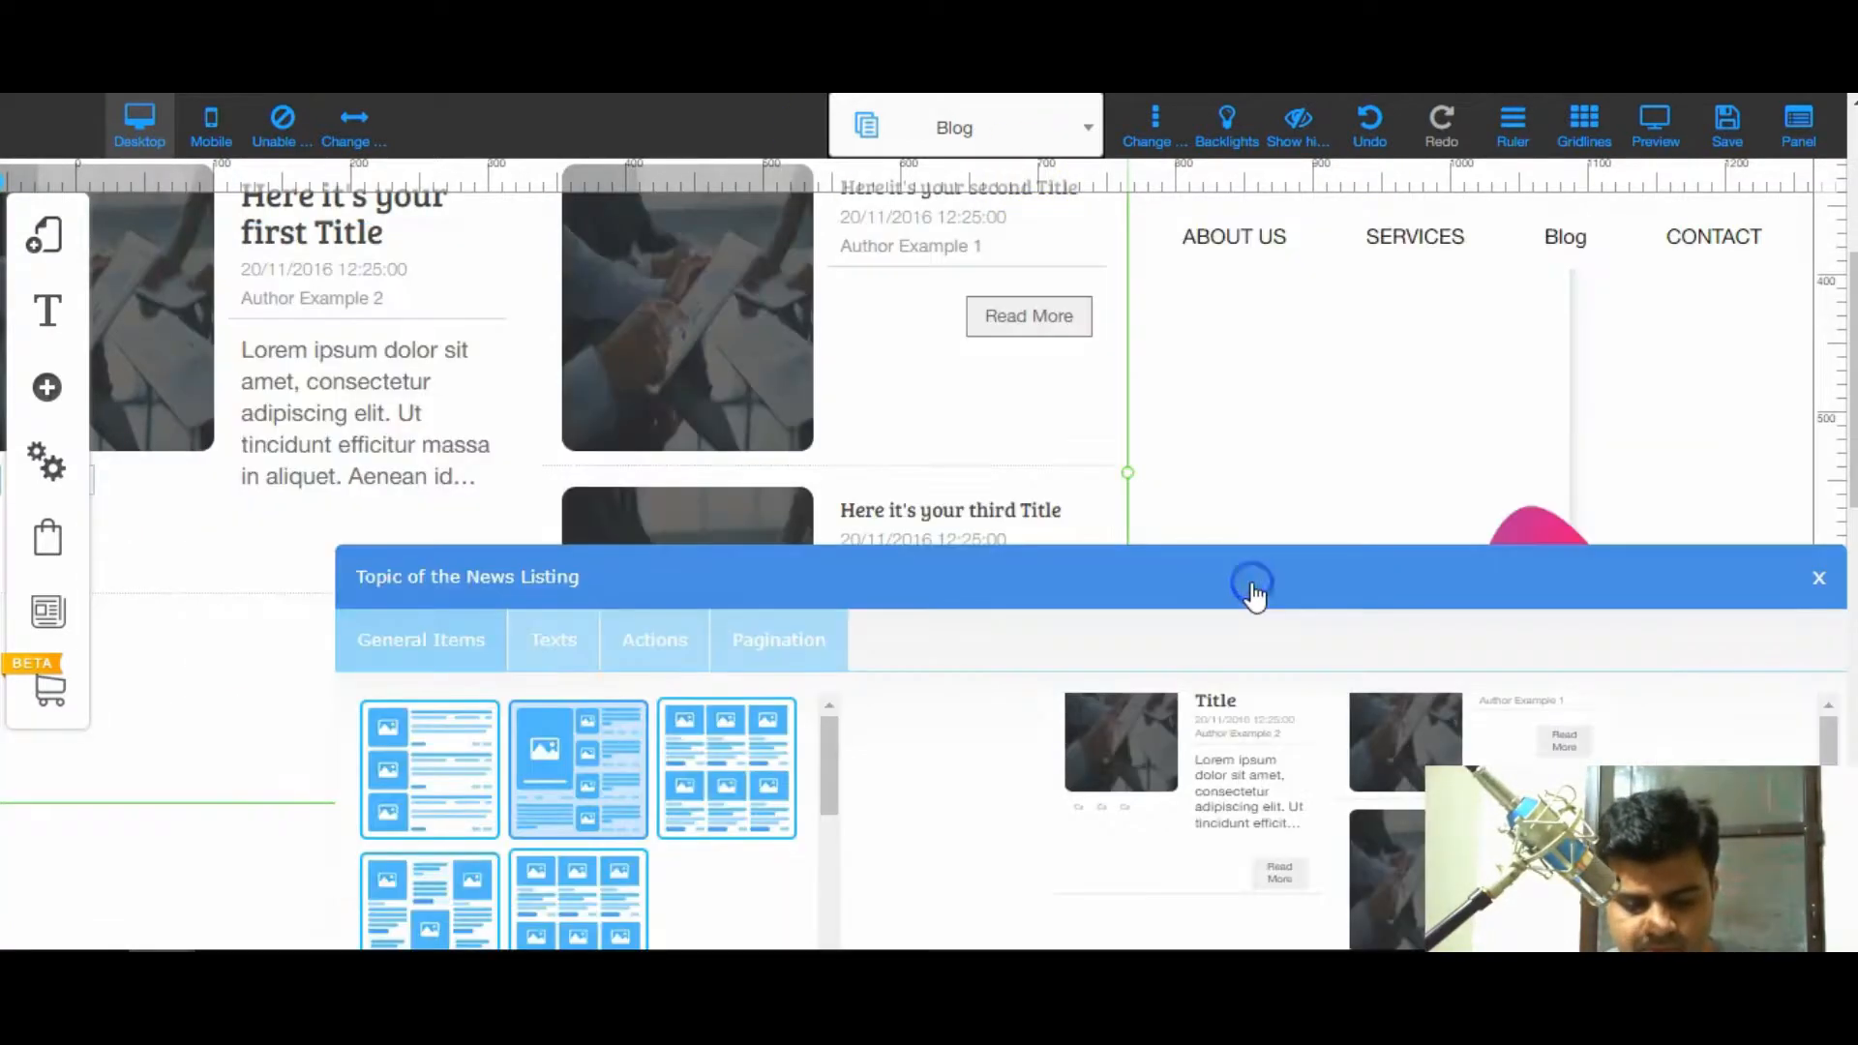
scroll(1479, 378, "up", 5)
scroll(1479, 379, "down", 8)
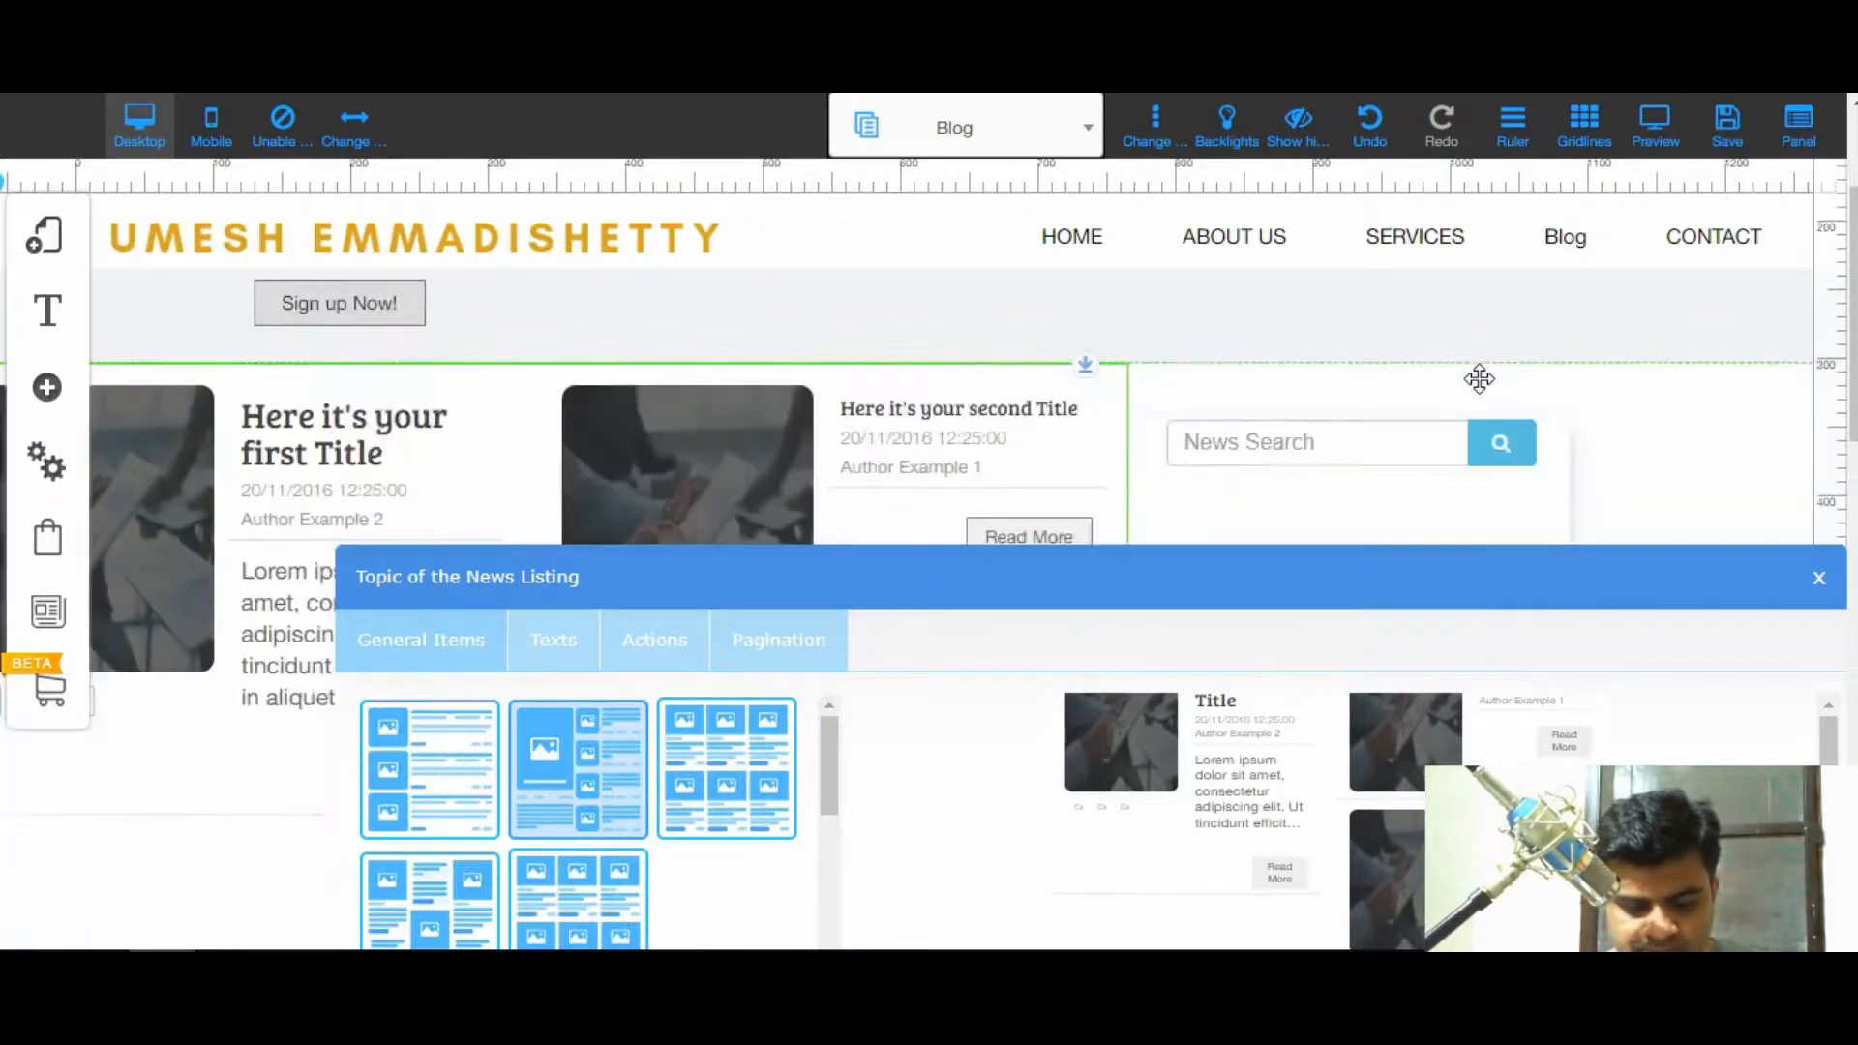
scroll(1481, 385, "up", 2)
scroll(1483, 392, "up", 2)
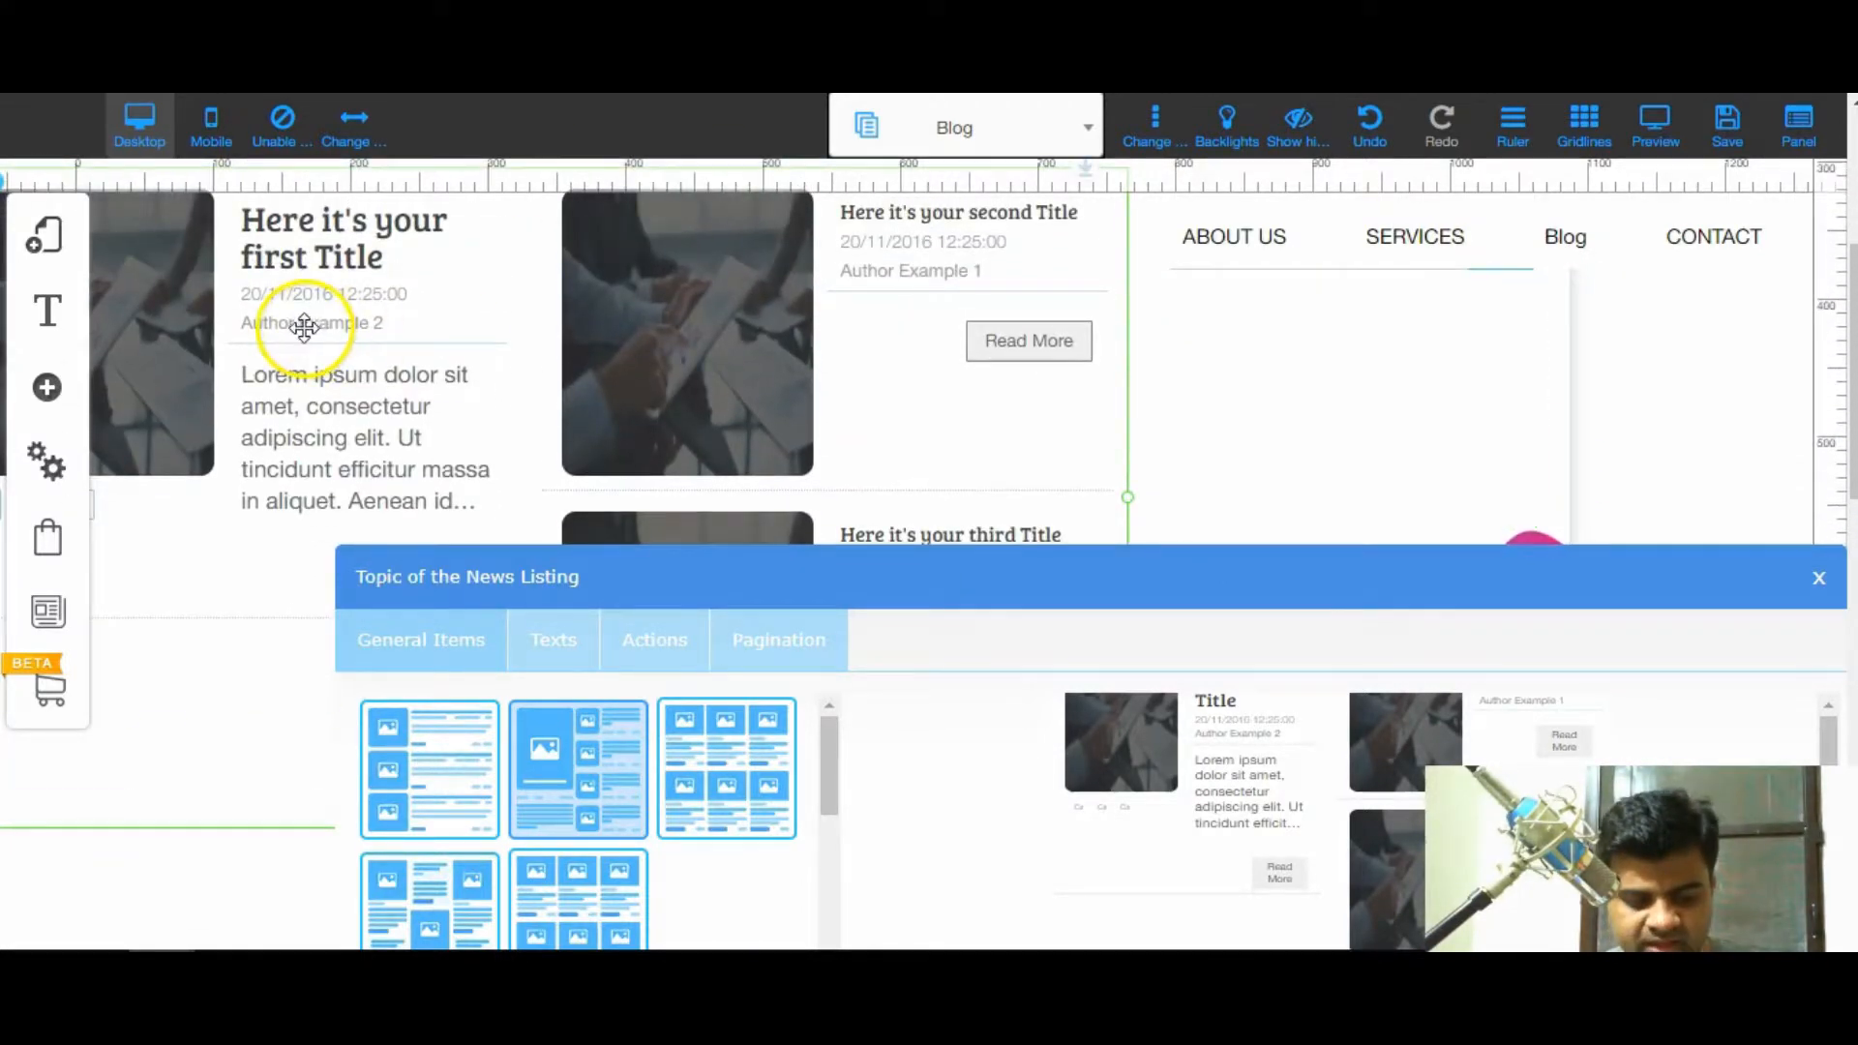
- Try the third news list layout, with posts in a three-column grid, and check it on the page
left_click(738, 756)
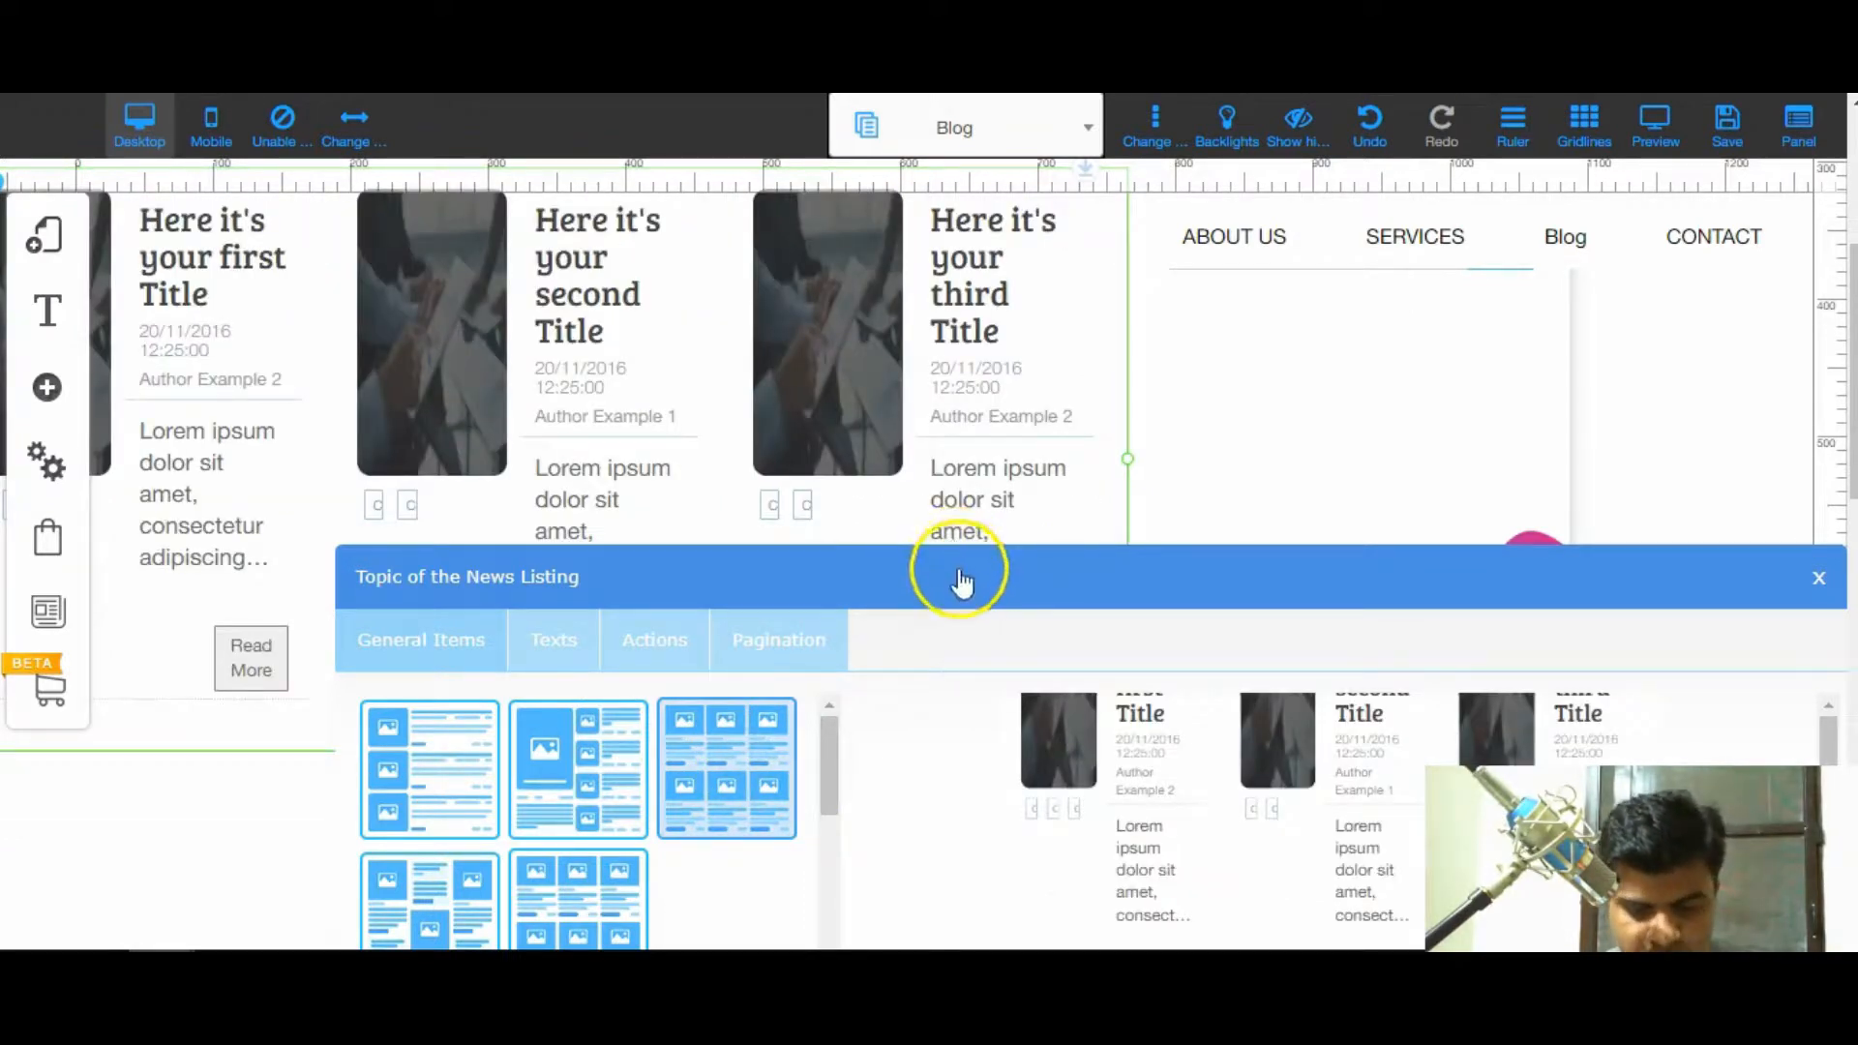
left_click_drag(1032, 571, 938, 393)
scroll(1039, 471, "up", 4)
scroll(1039, 471, "down", 3)
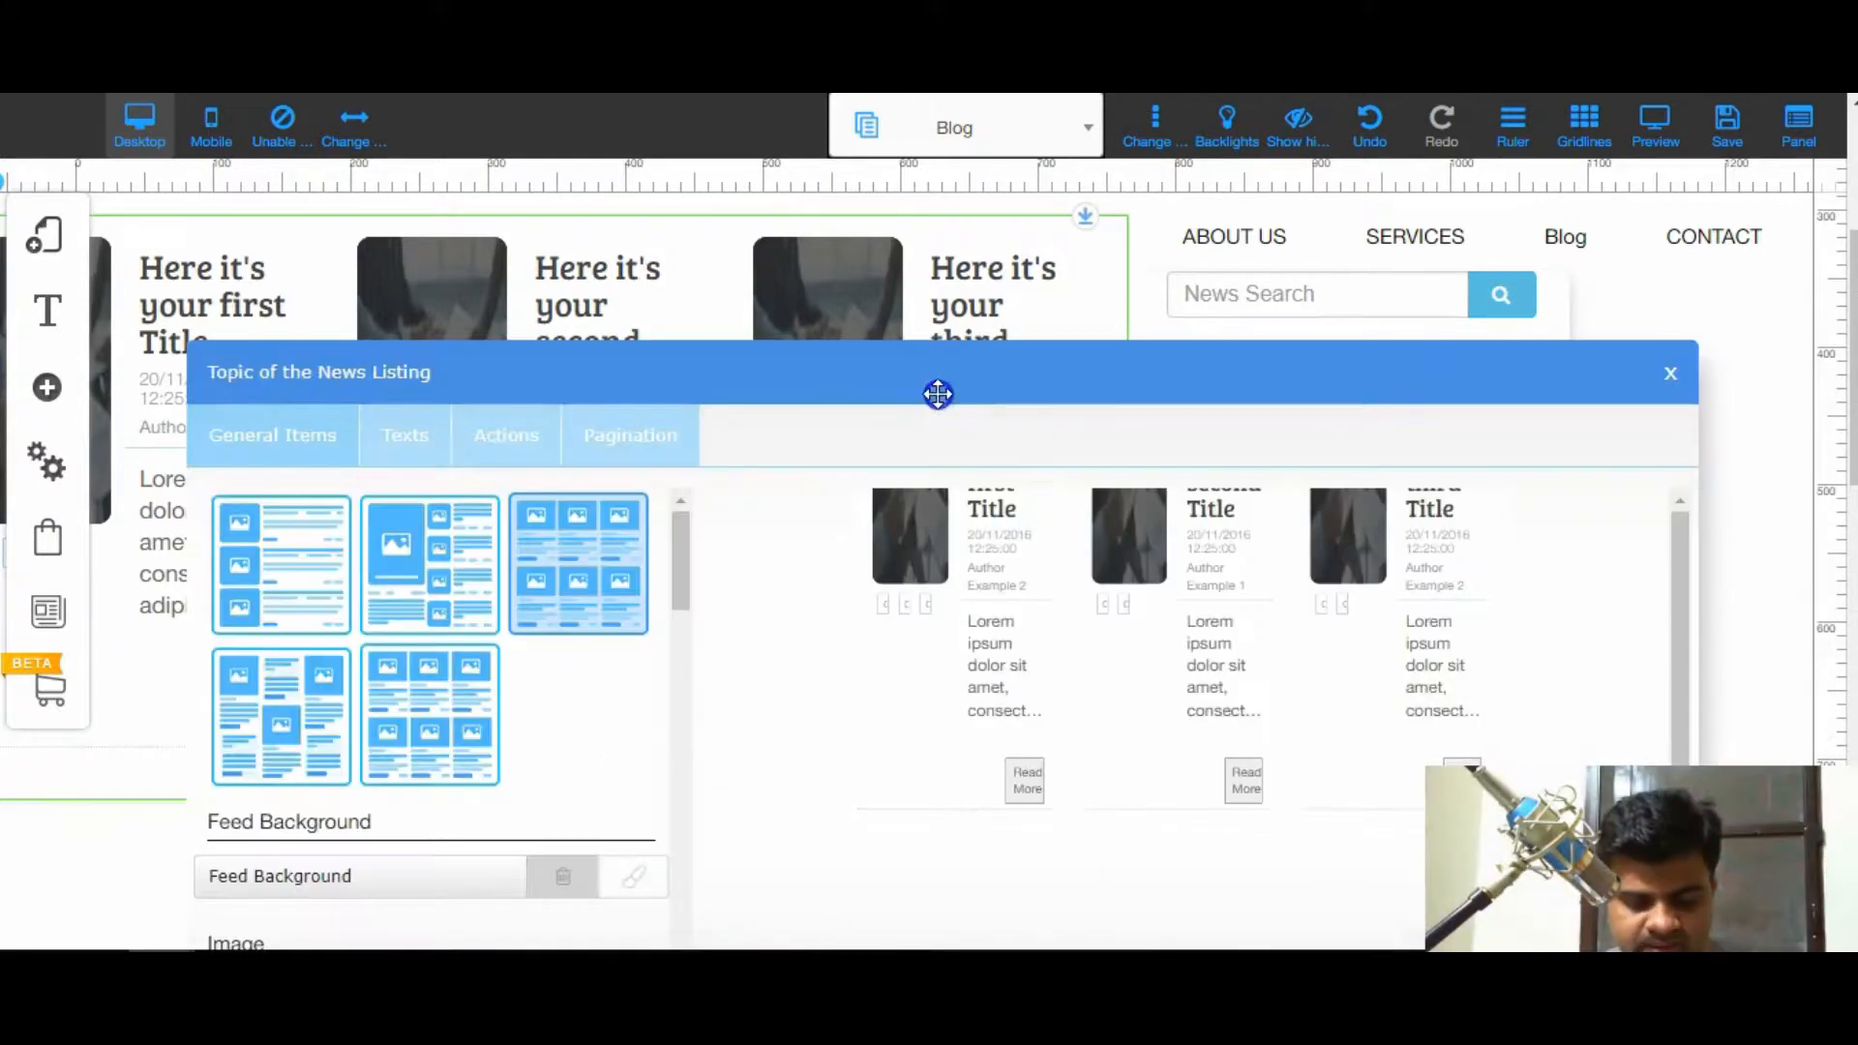
- Try the fourth news list layout, with staggered images and text, and check it down the page
left_click(239, 735)
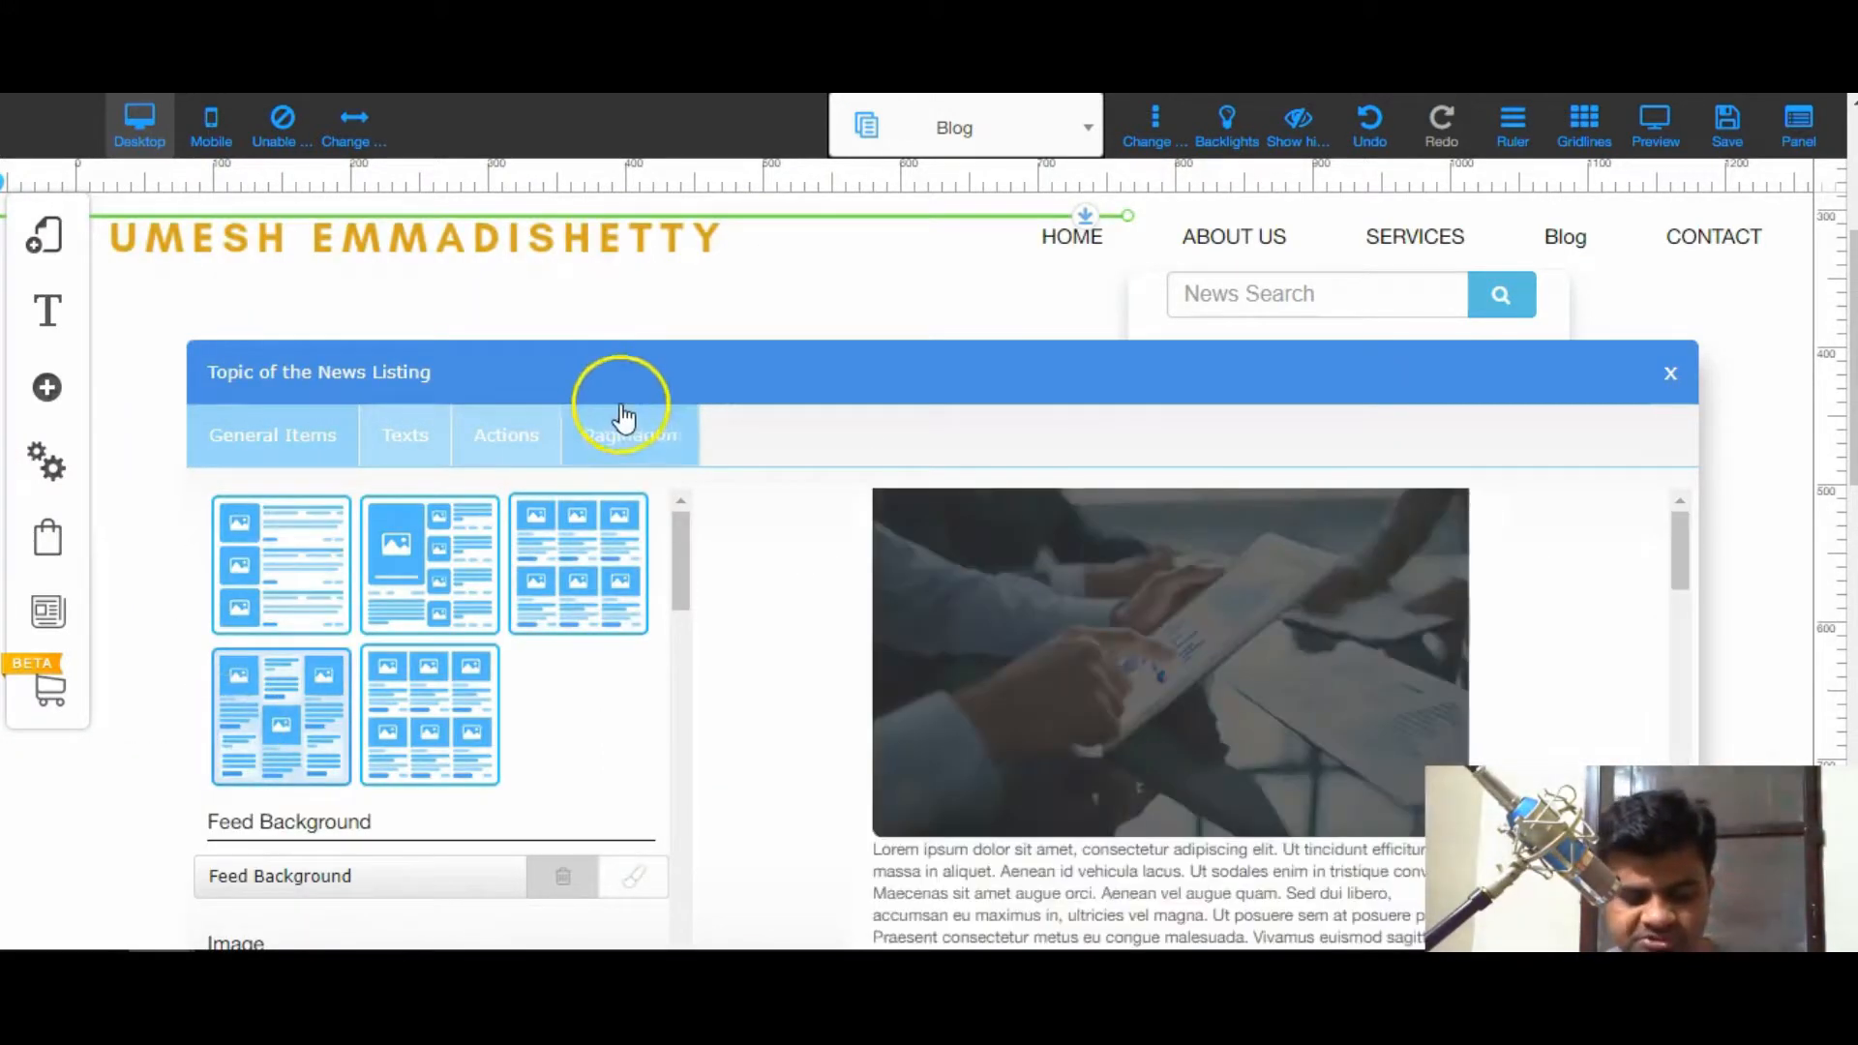
left_click_drag(886, 376, 1032, 755)
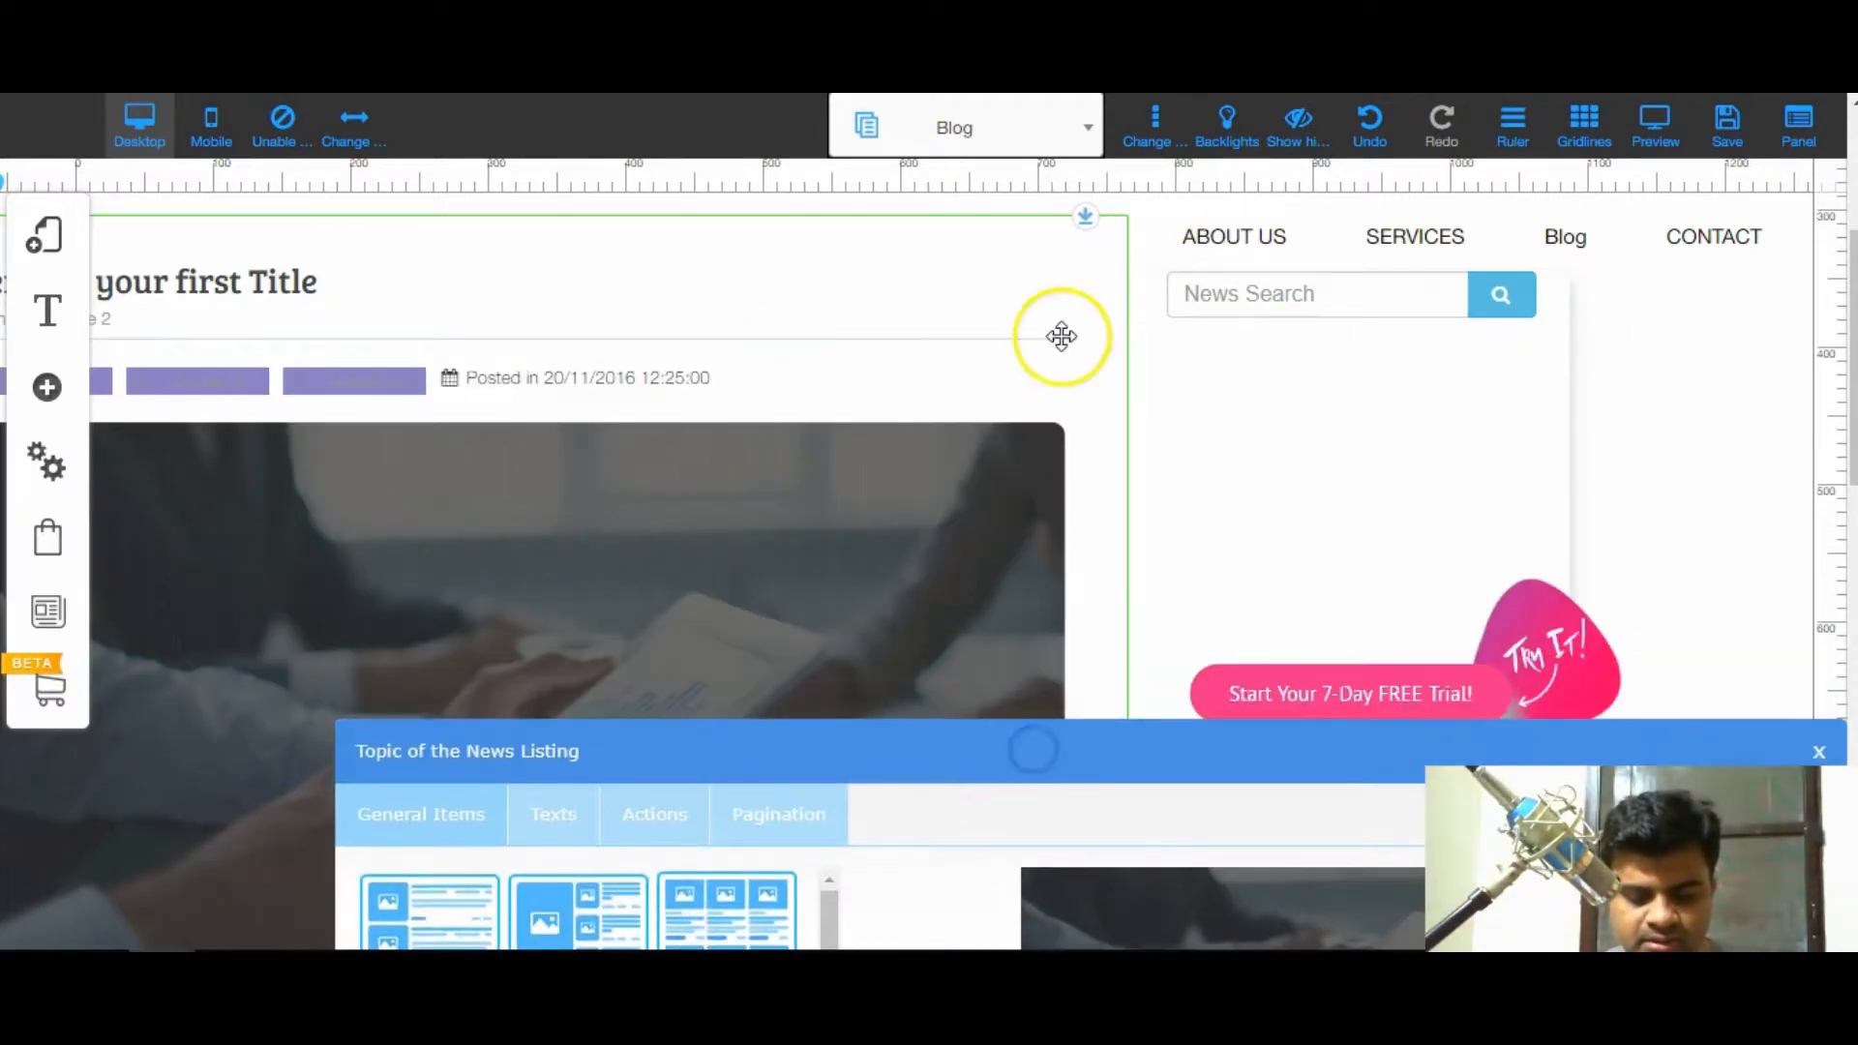
scroll(1062, 336, "down", 7)
scroll(1061, 336, "down", 5)
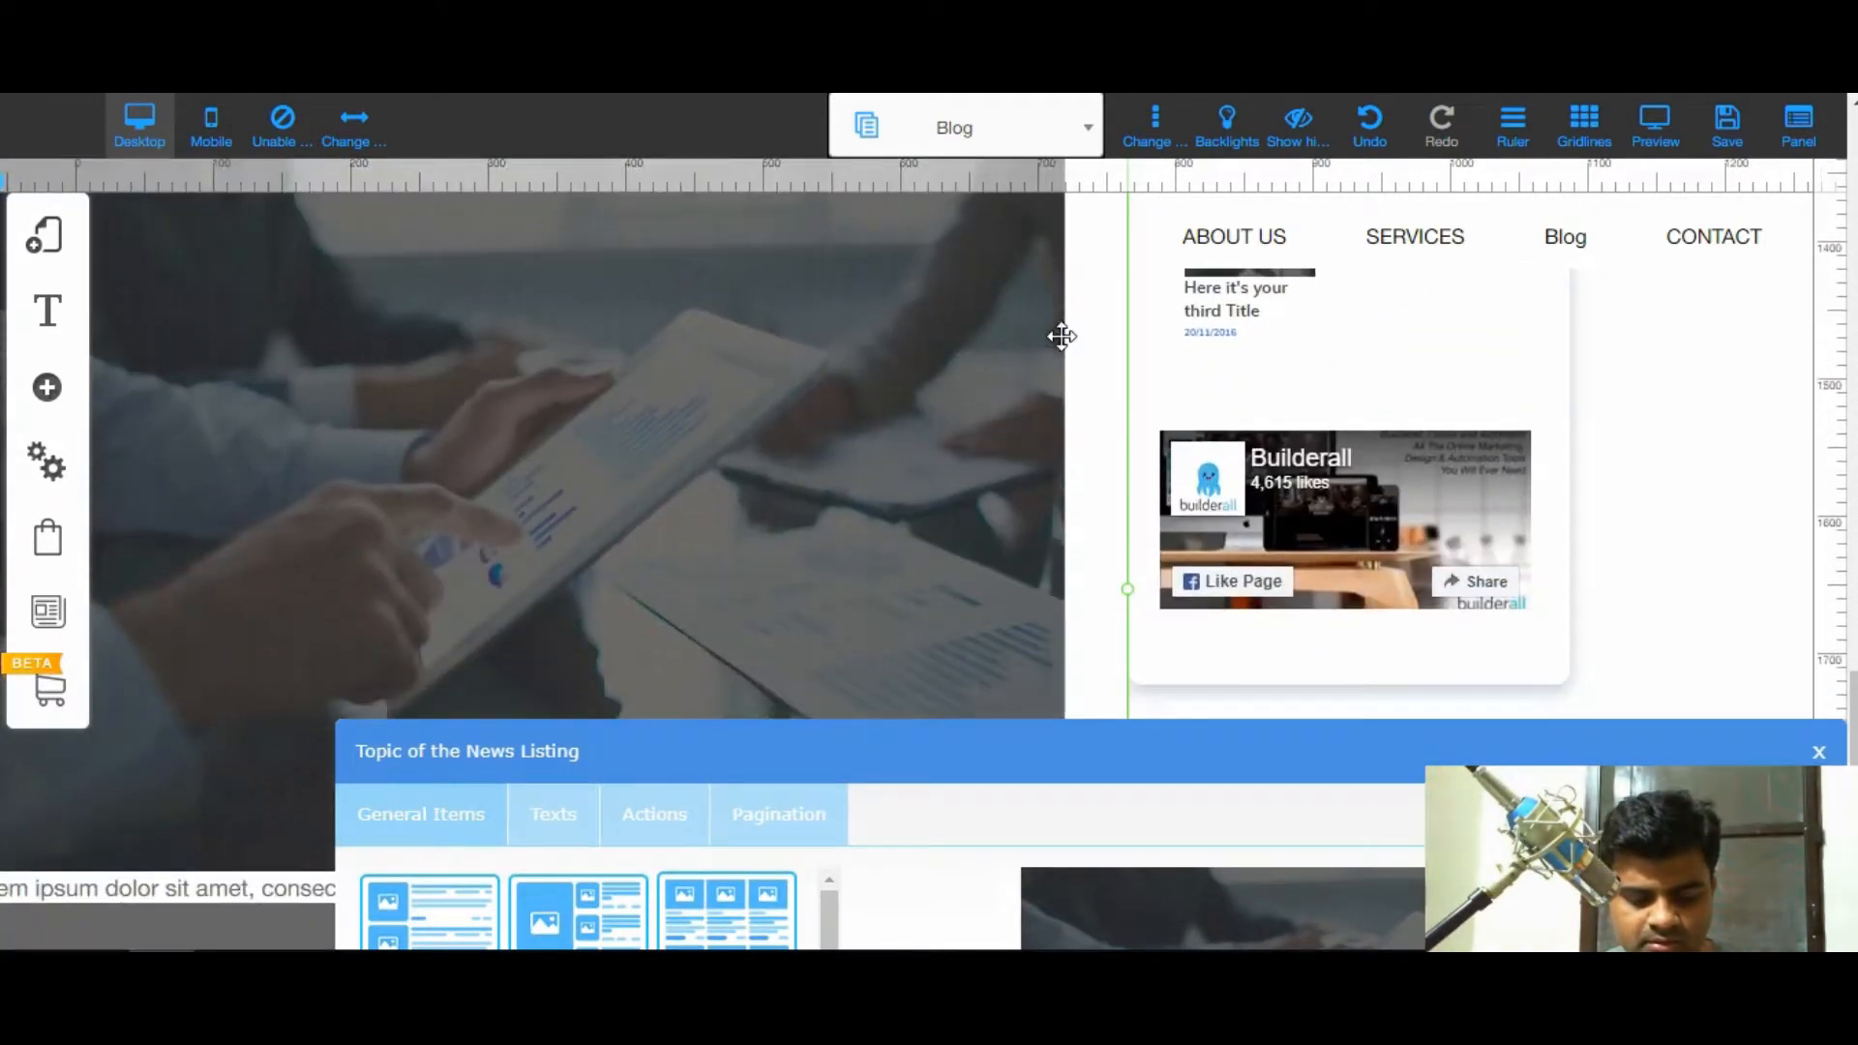
left_click_drag(1011, 755, 927, 259)
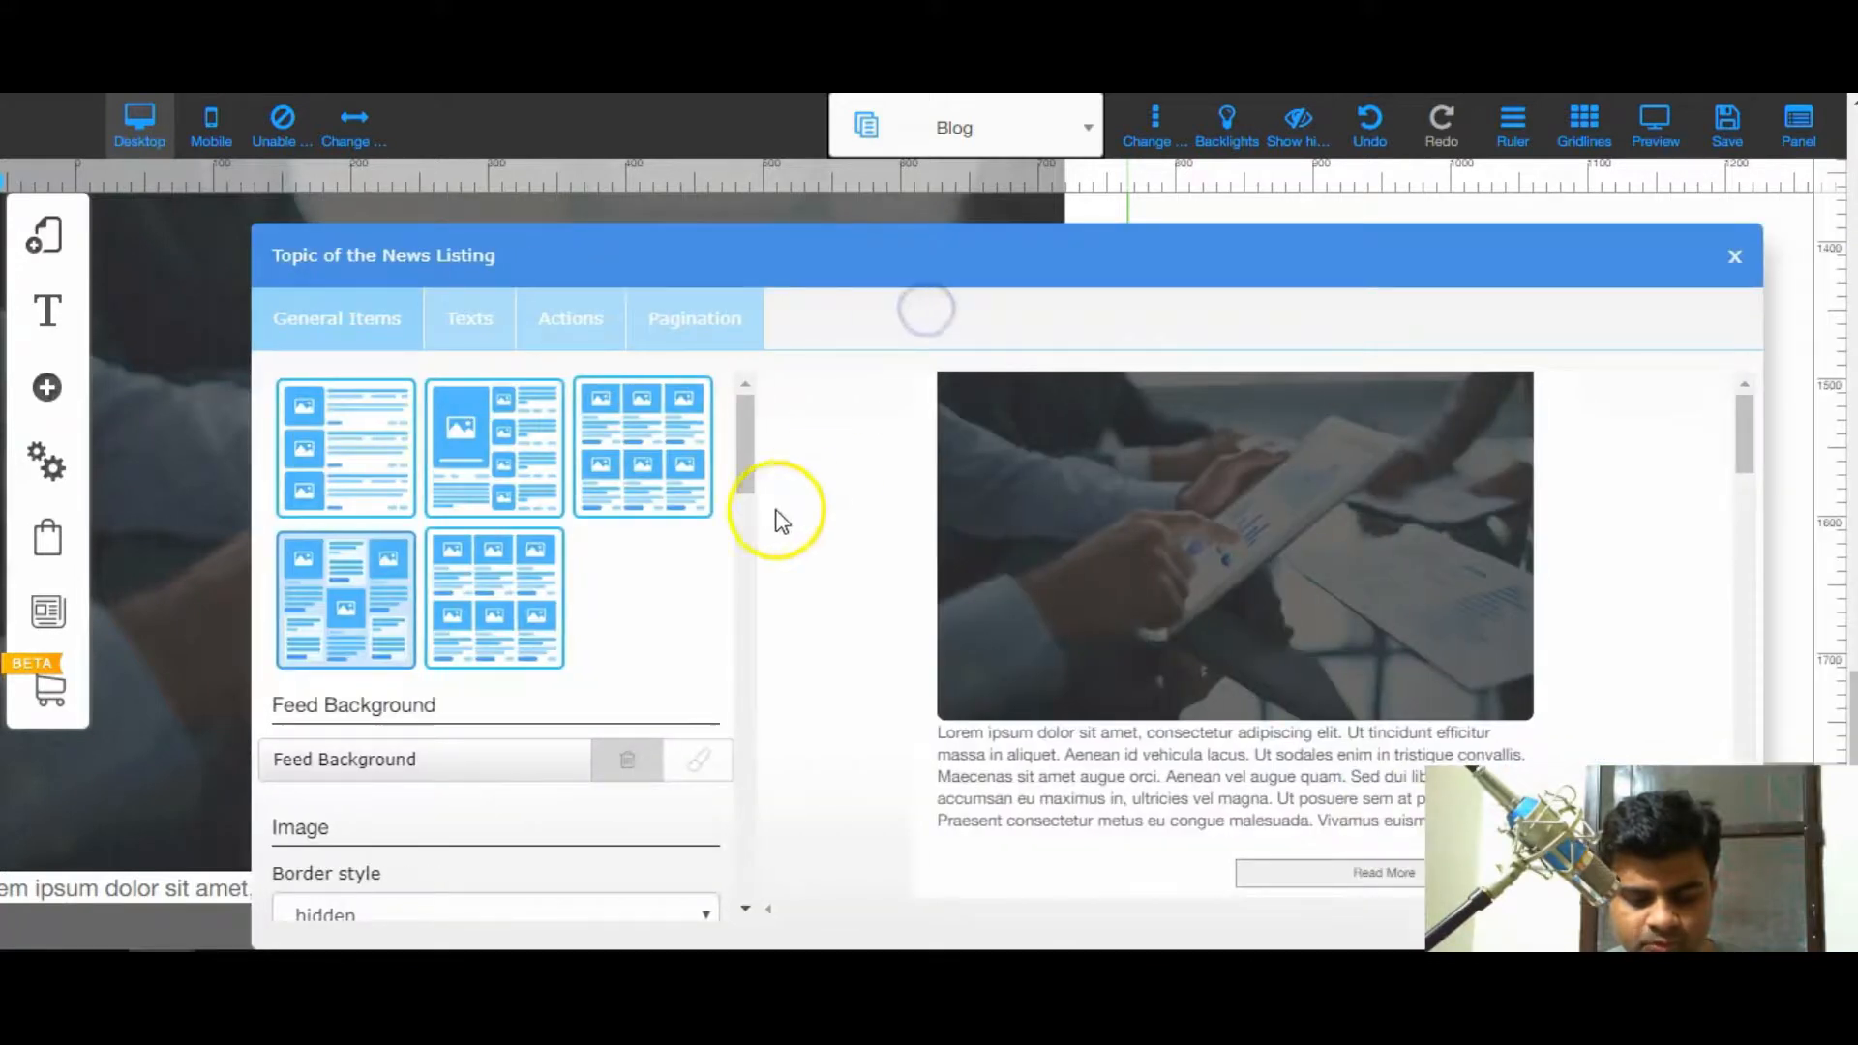
- Apply the fifth news list layout, a three-column grid with images above the text, and check its preview
left_click(510, 616)
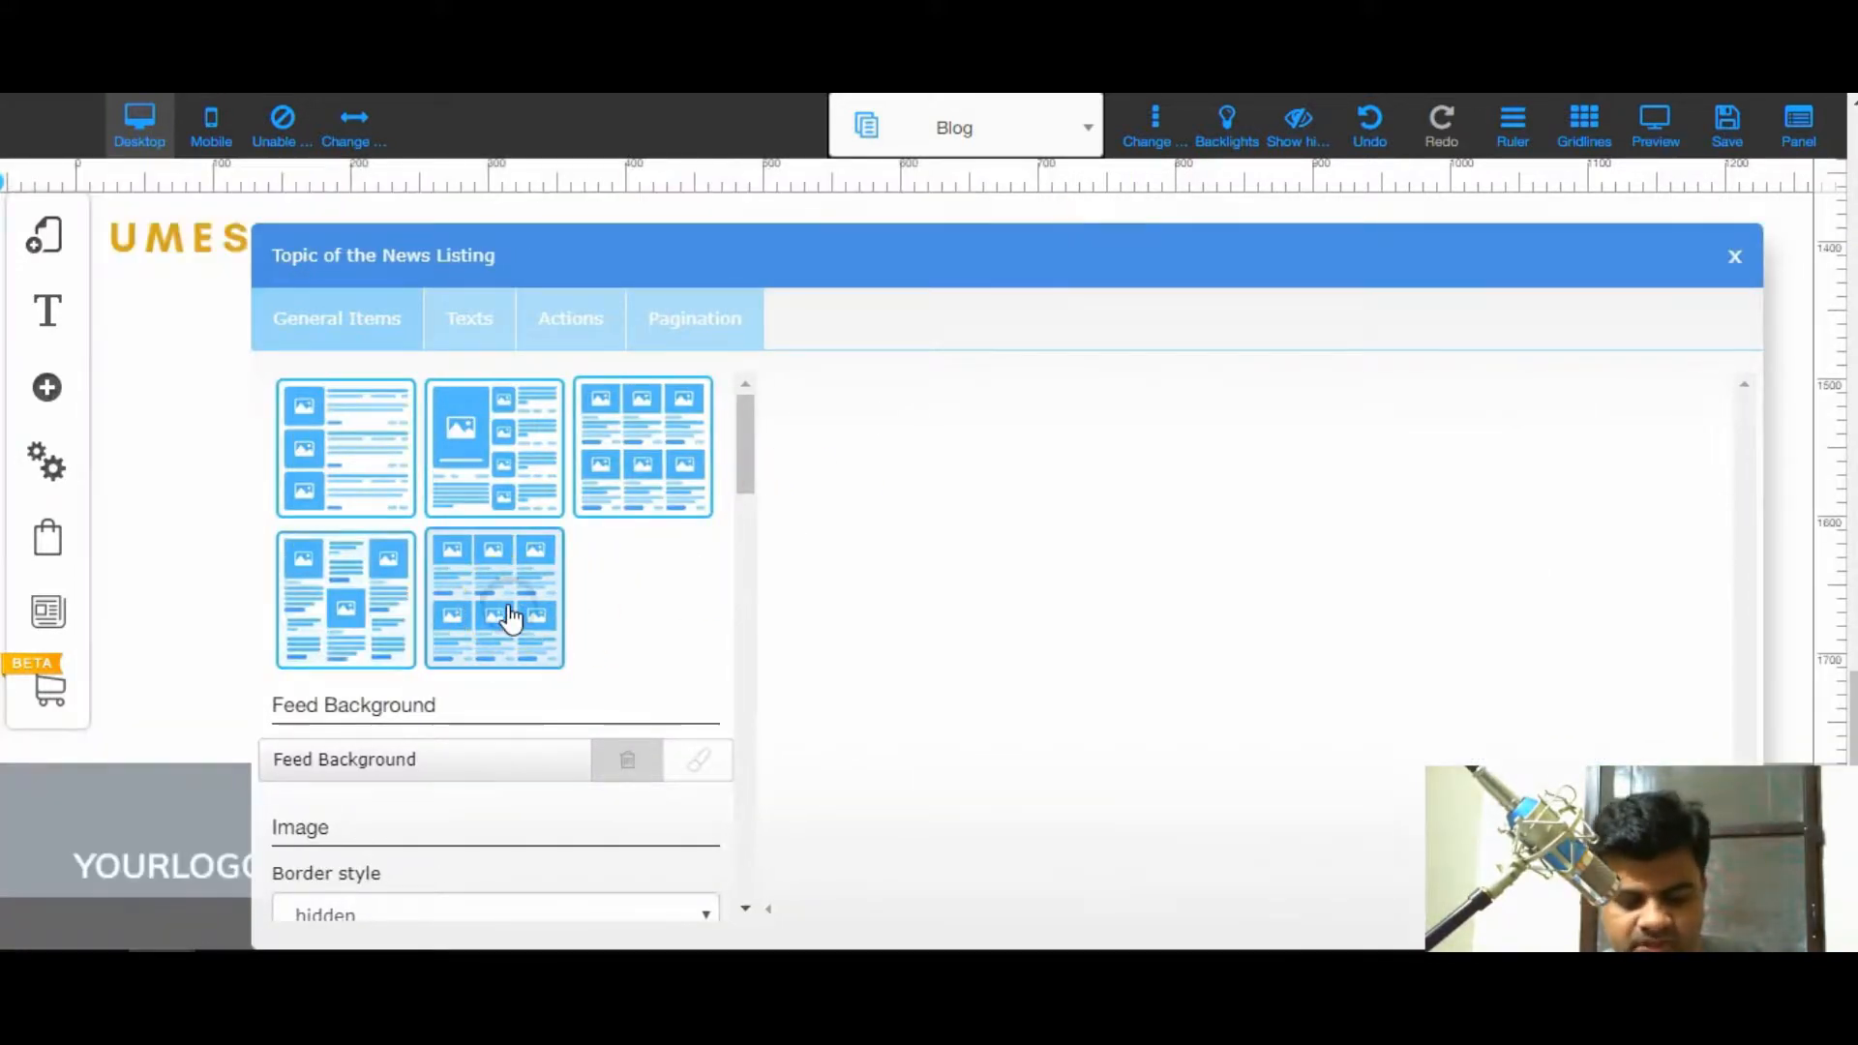
scroll(1098, 539, "down", 3)
scroll(1107, 555, "up", 3)
scroll(1107, 555, "down", 3)
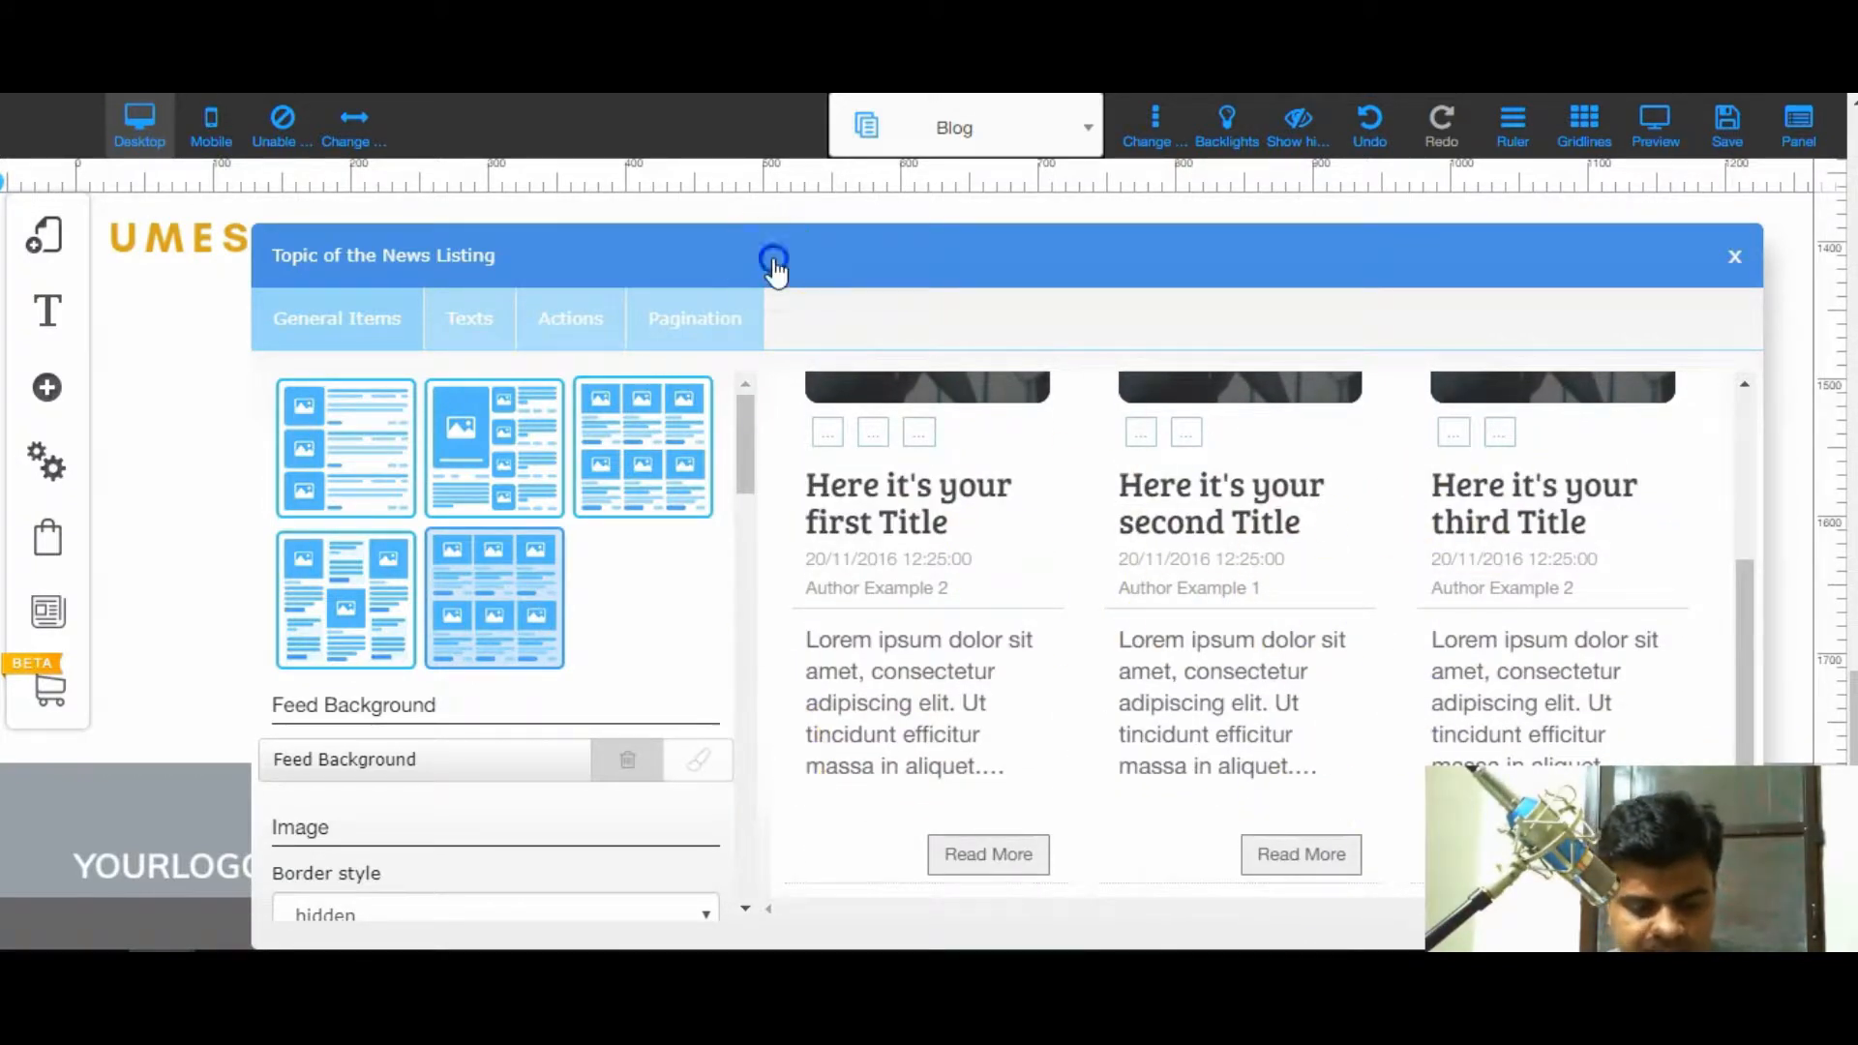
- Try an orange feed background for the news list, and set the feed background colour to white
left_click_drag(774, 261, 664, 131)
left_click(447, 639)
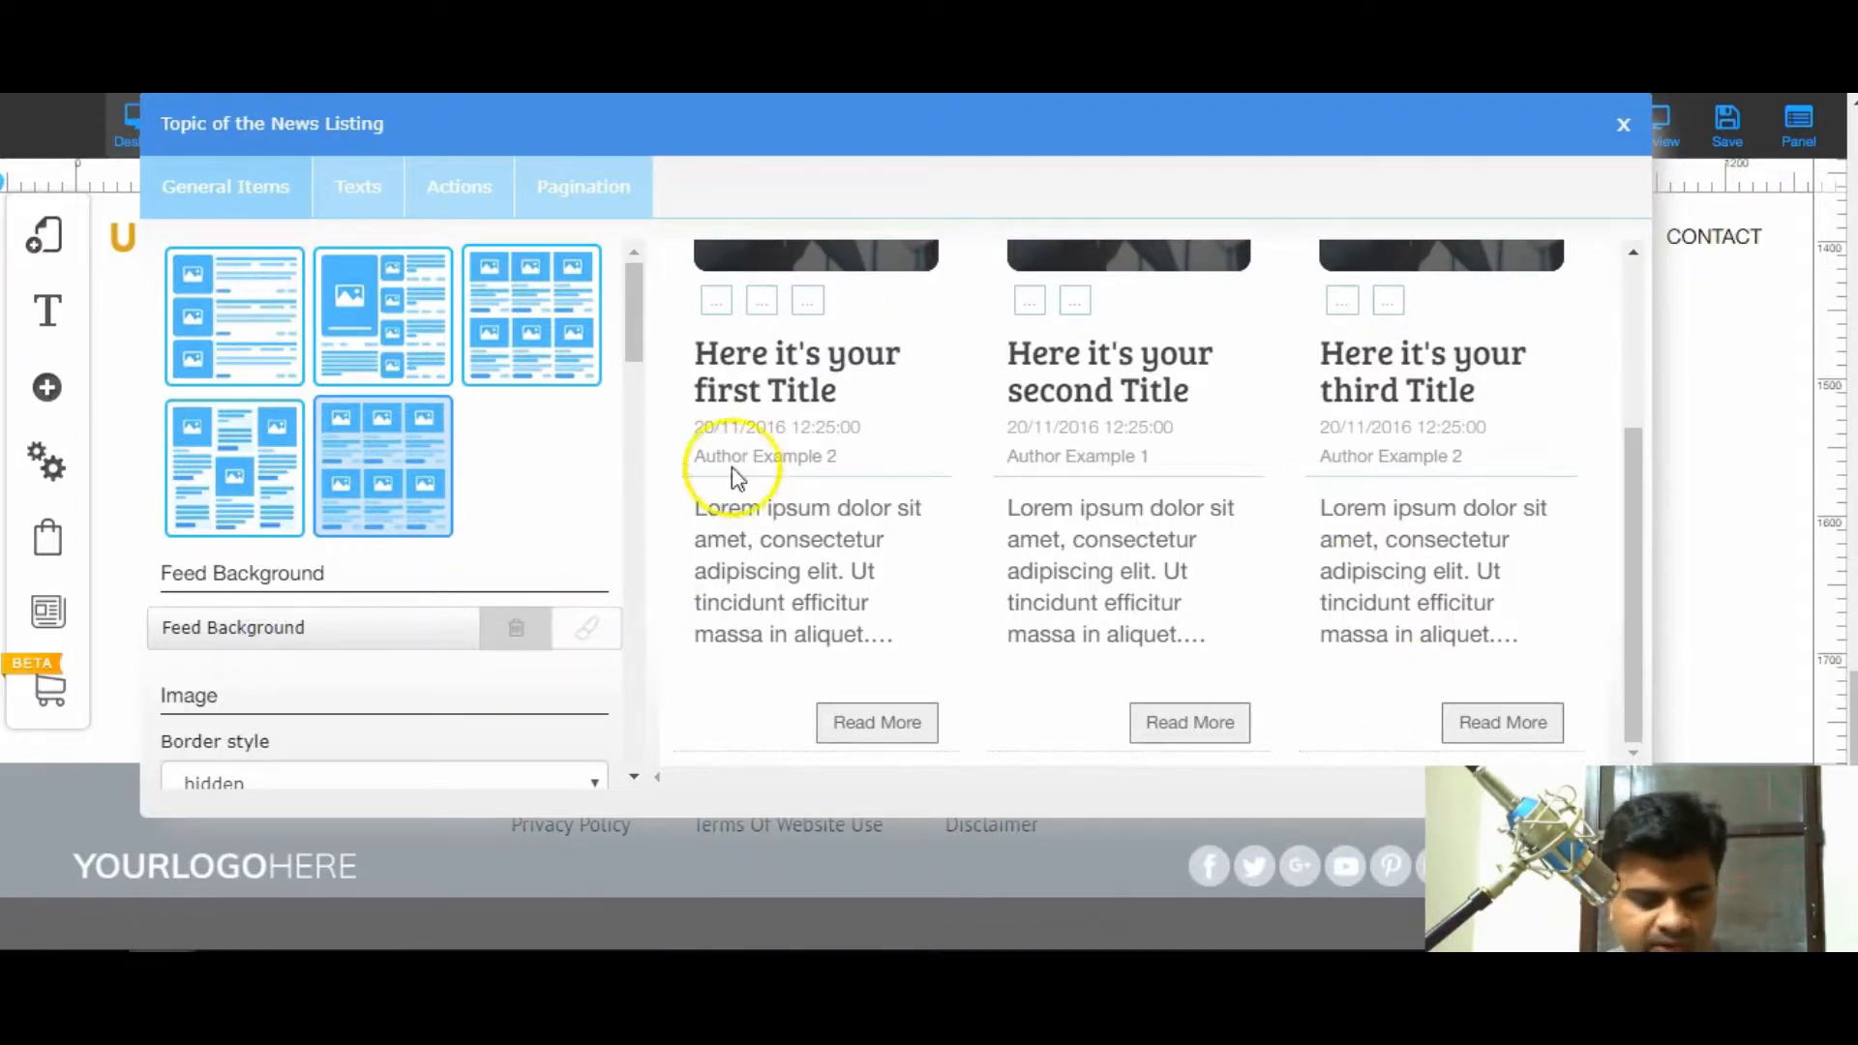
left_click(585, 629)
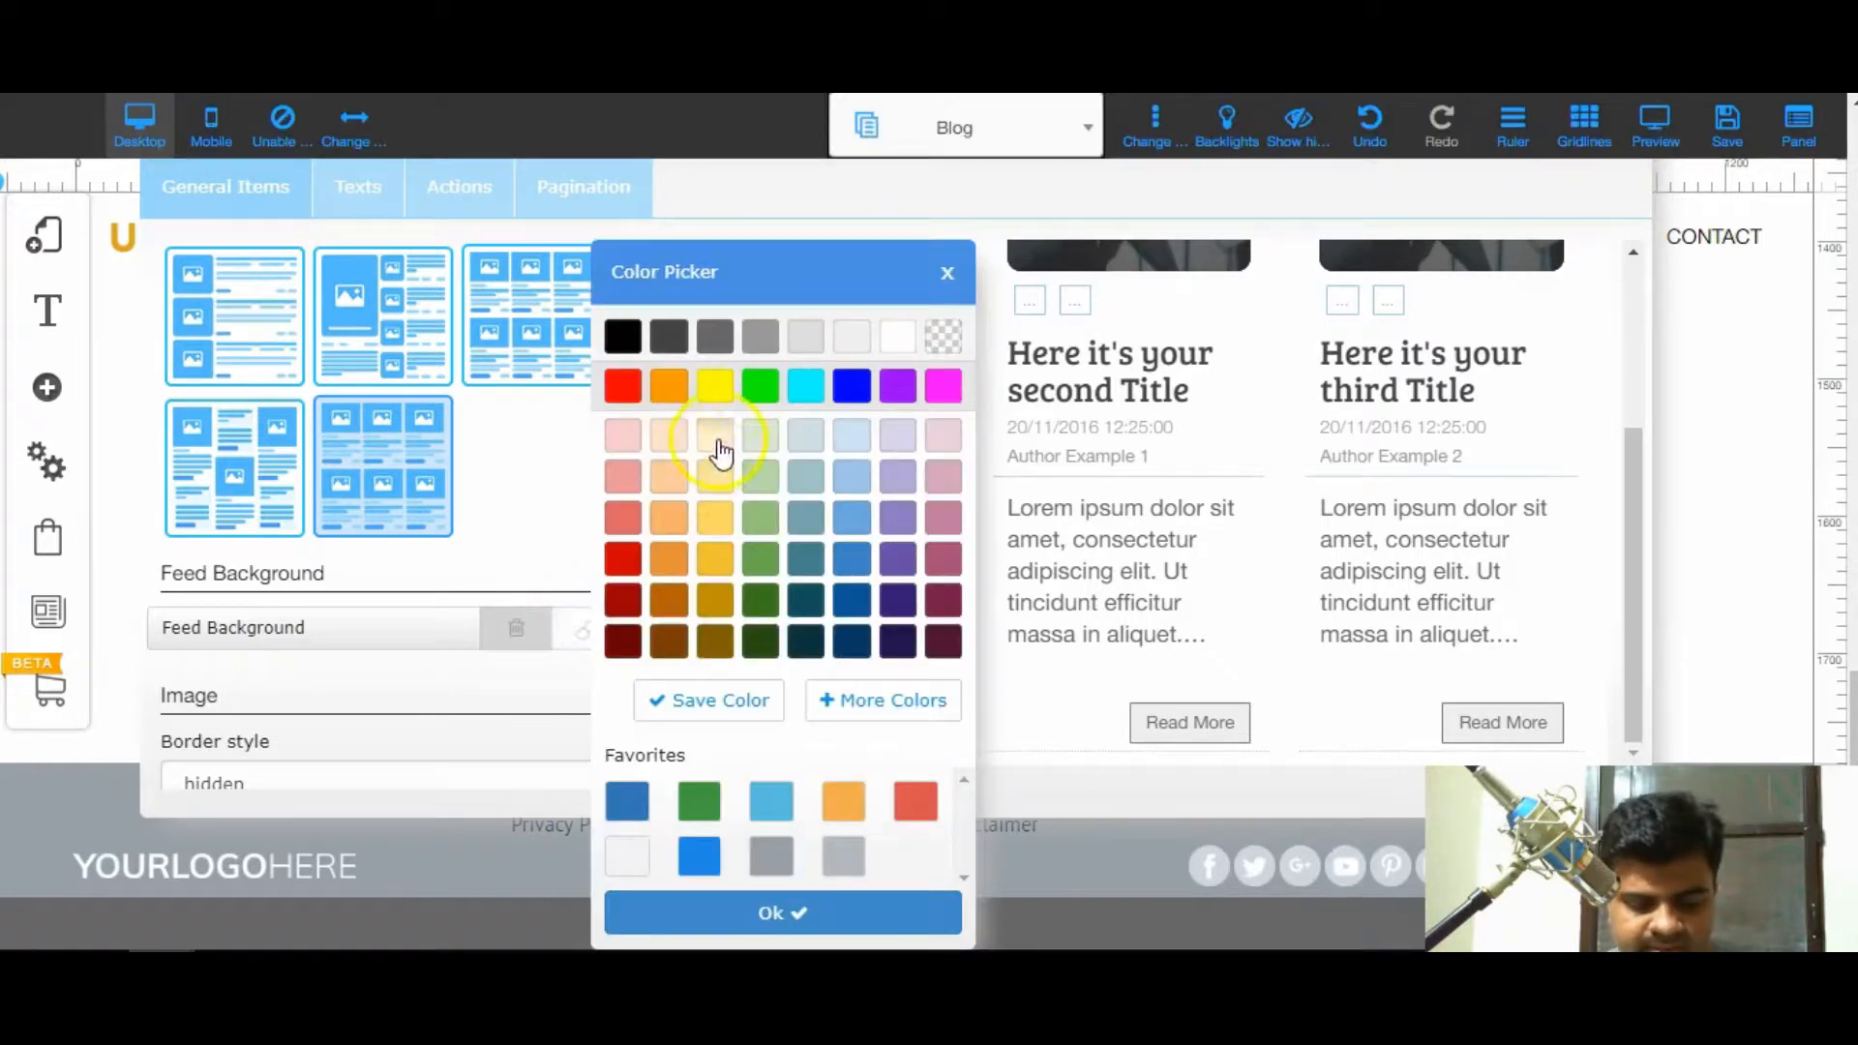
left_click(686, 387)
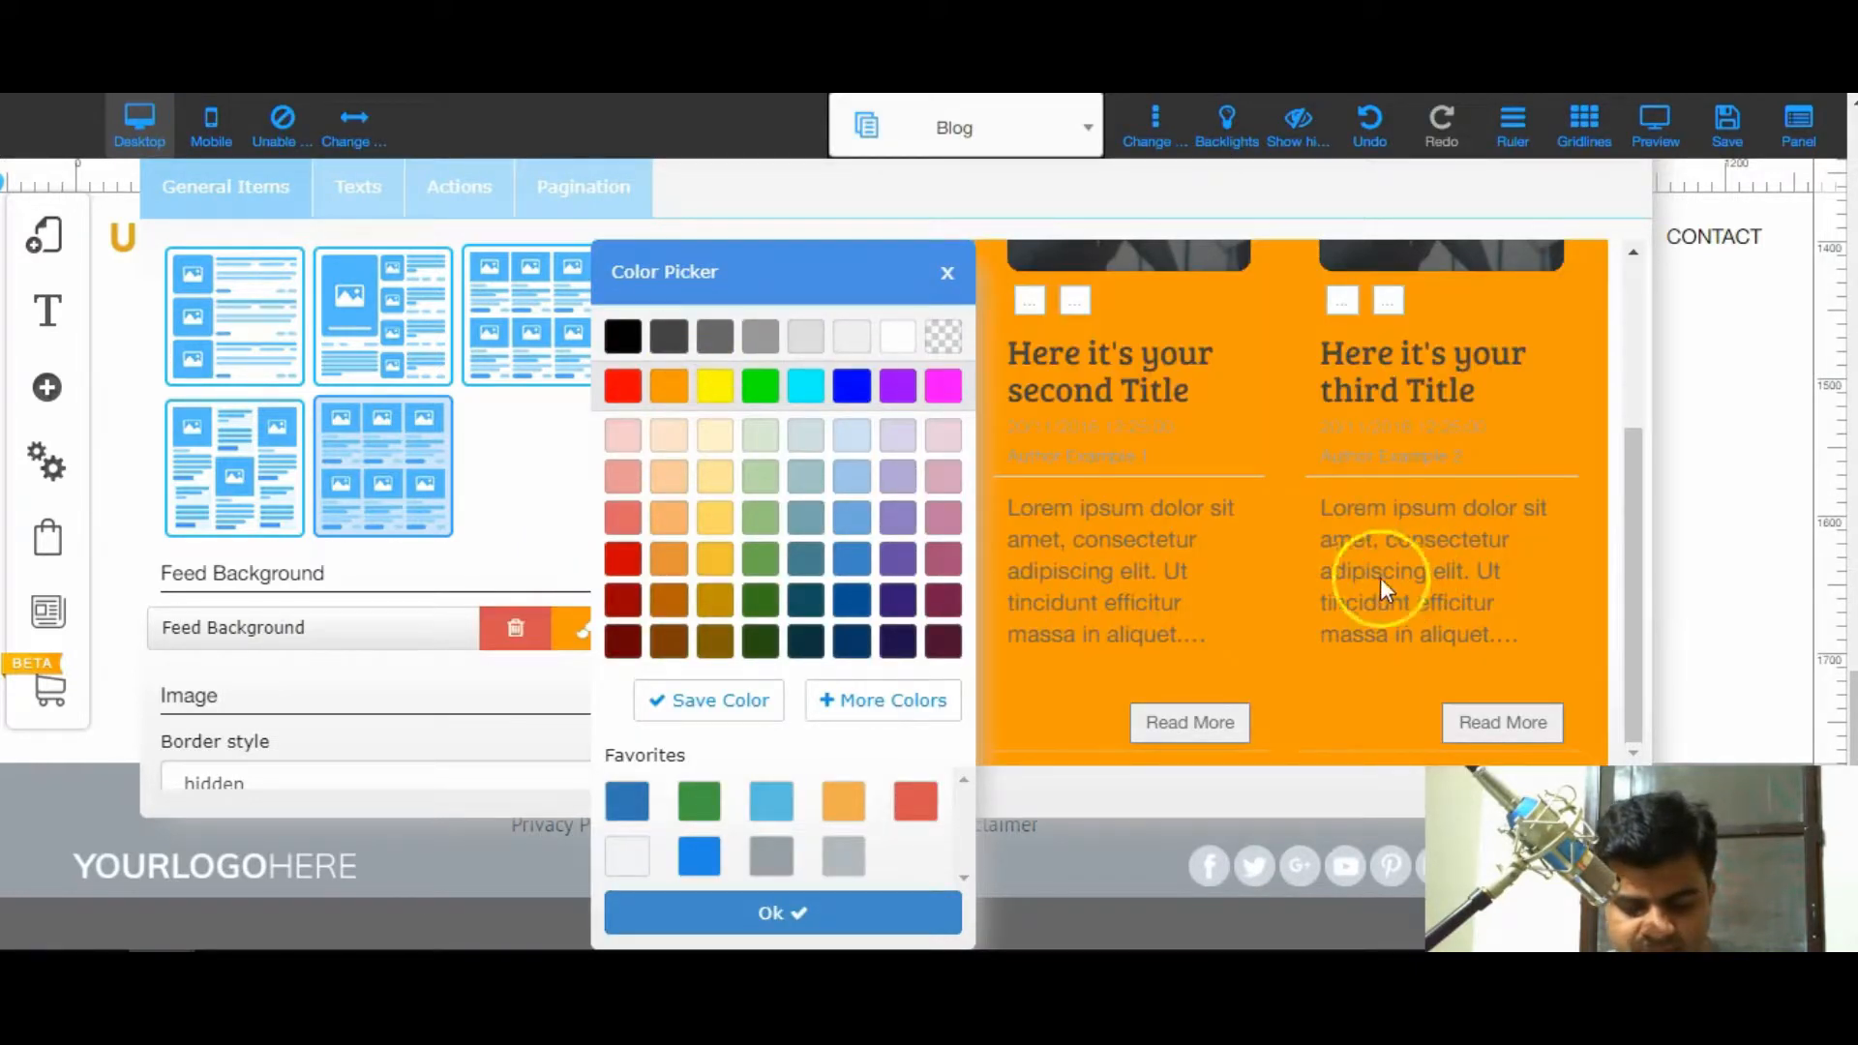
left_click(898, 341)
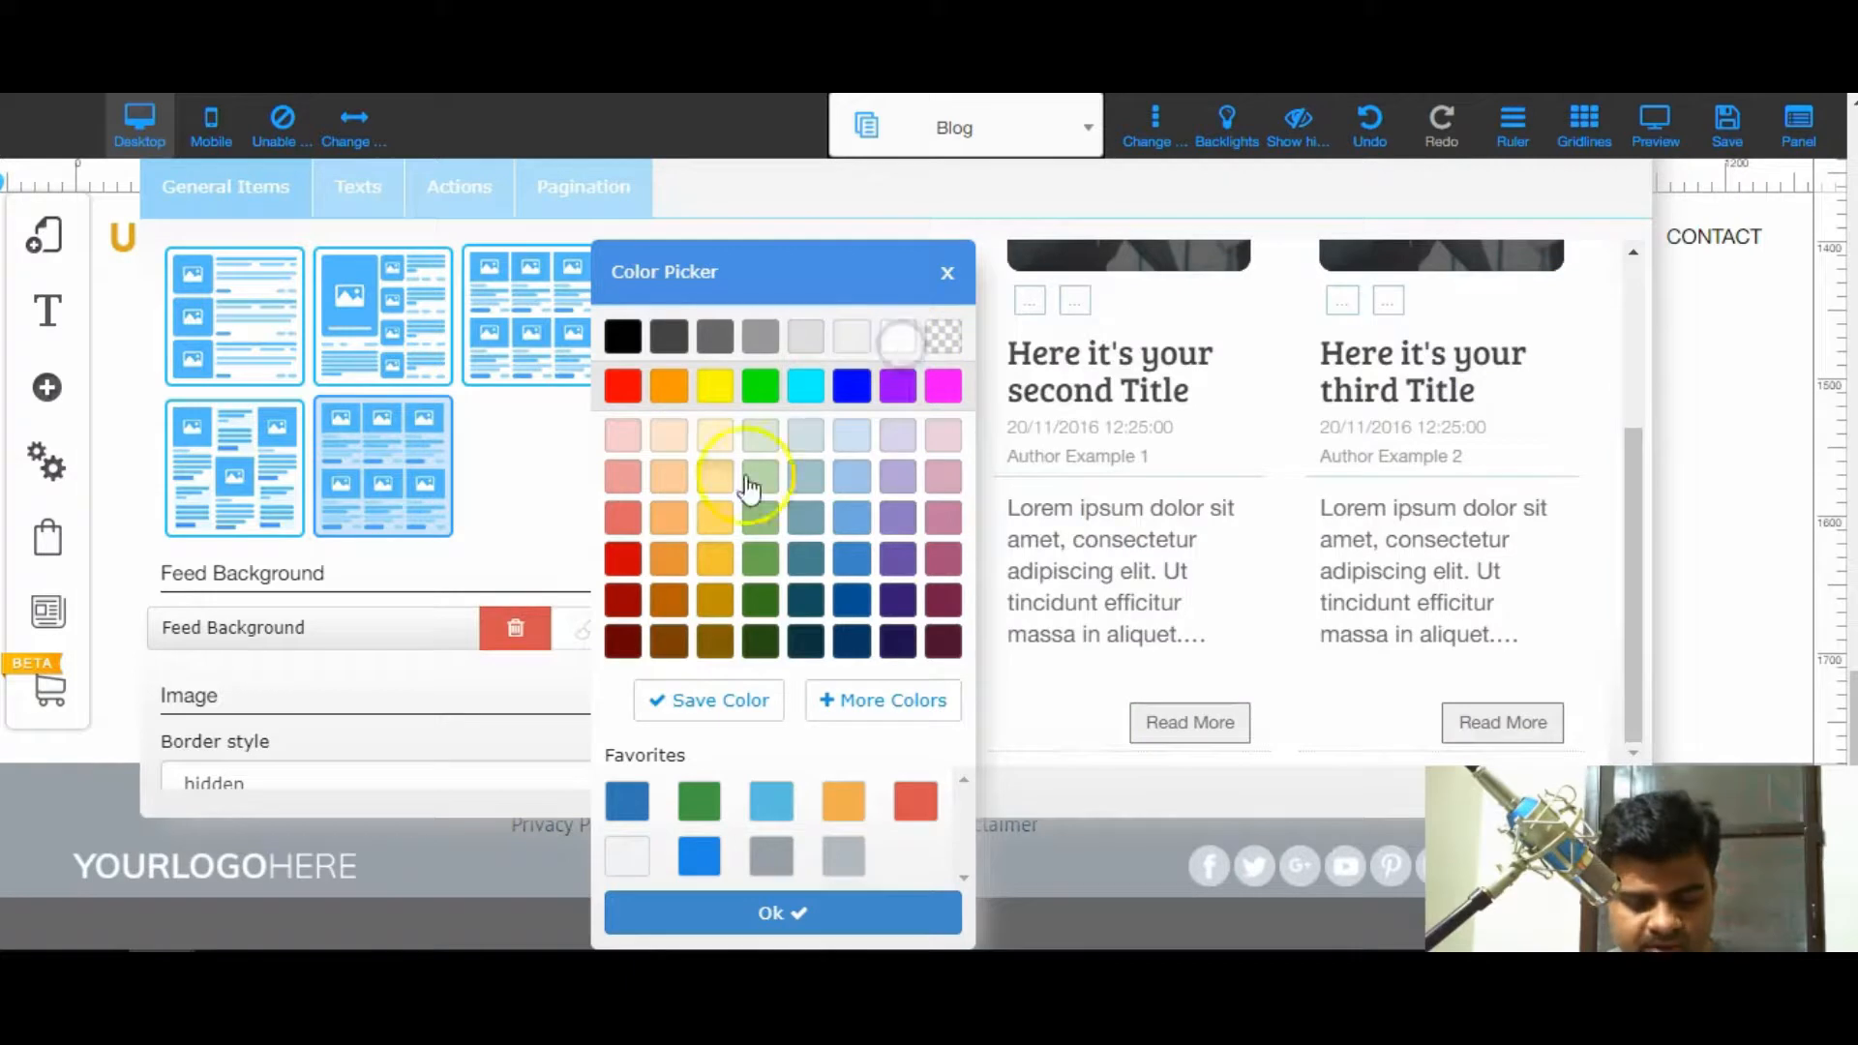
left_click(569, 534)
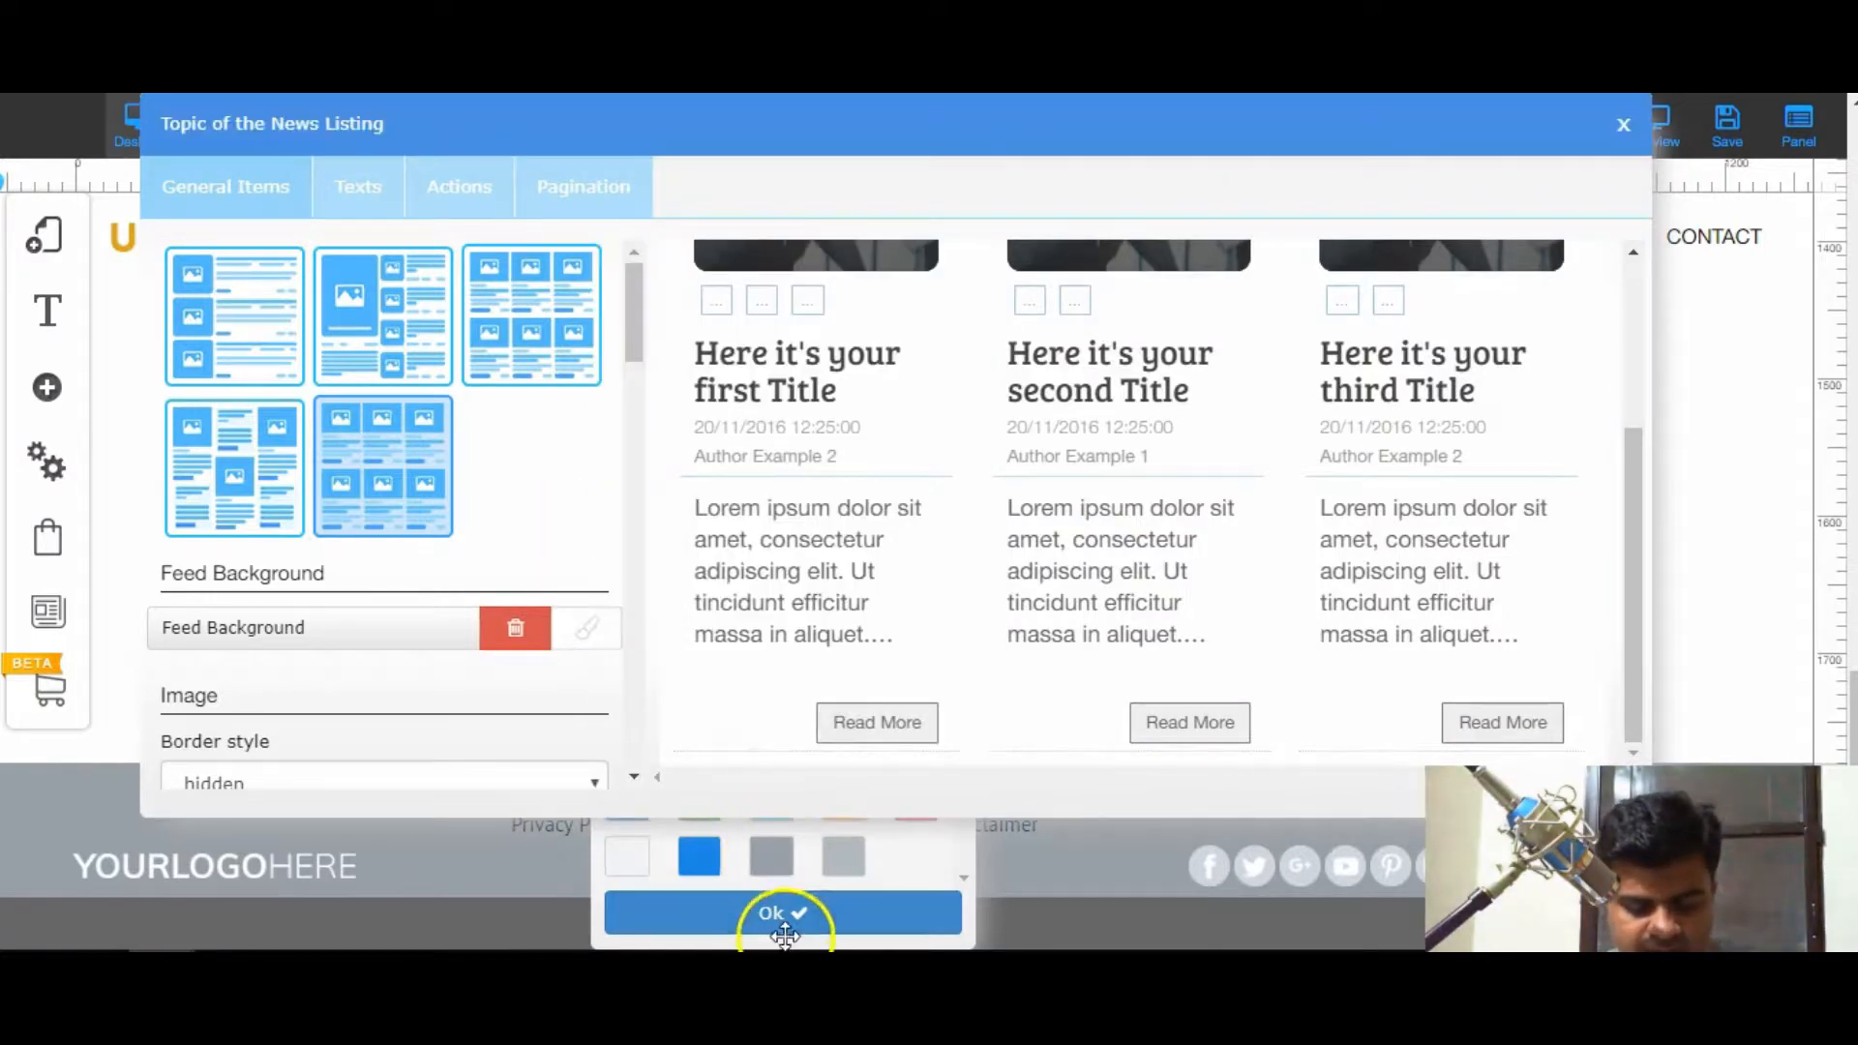
left_click(774, 914)
- Set the border style of the news images to dashed and check the images in the preview
scroll(516, 486, "down", 3)
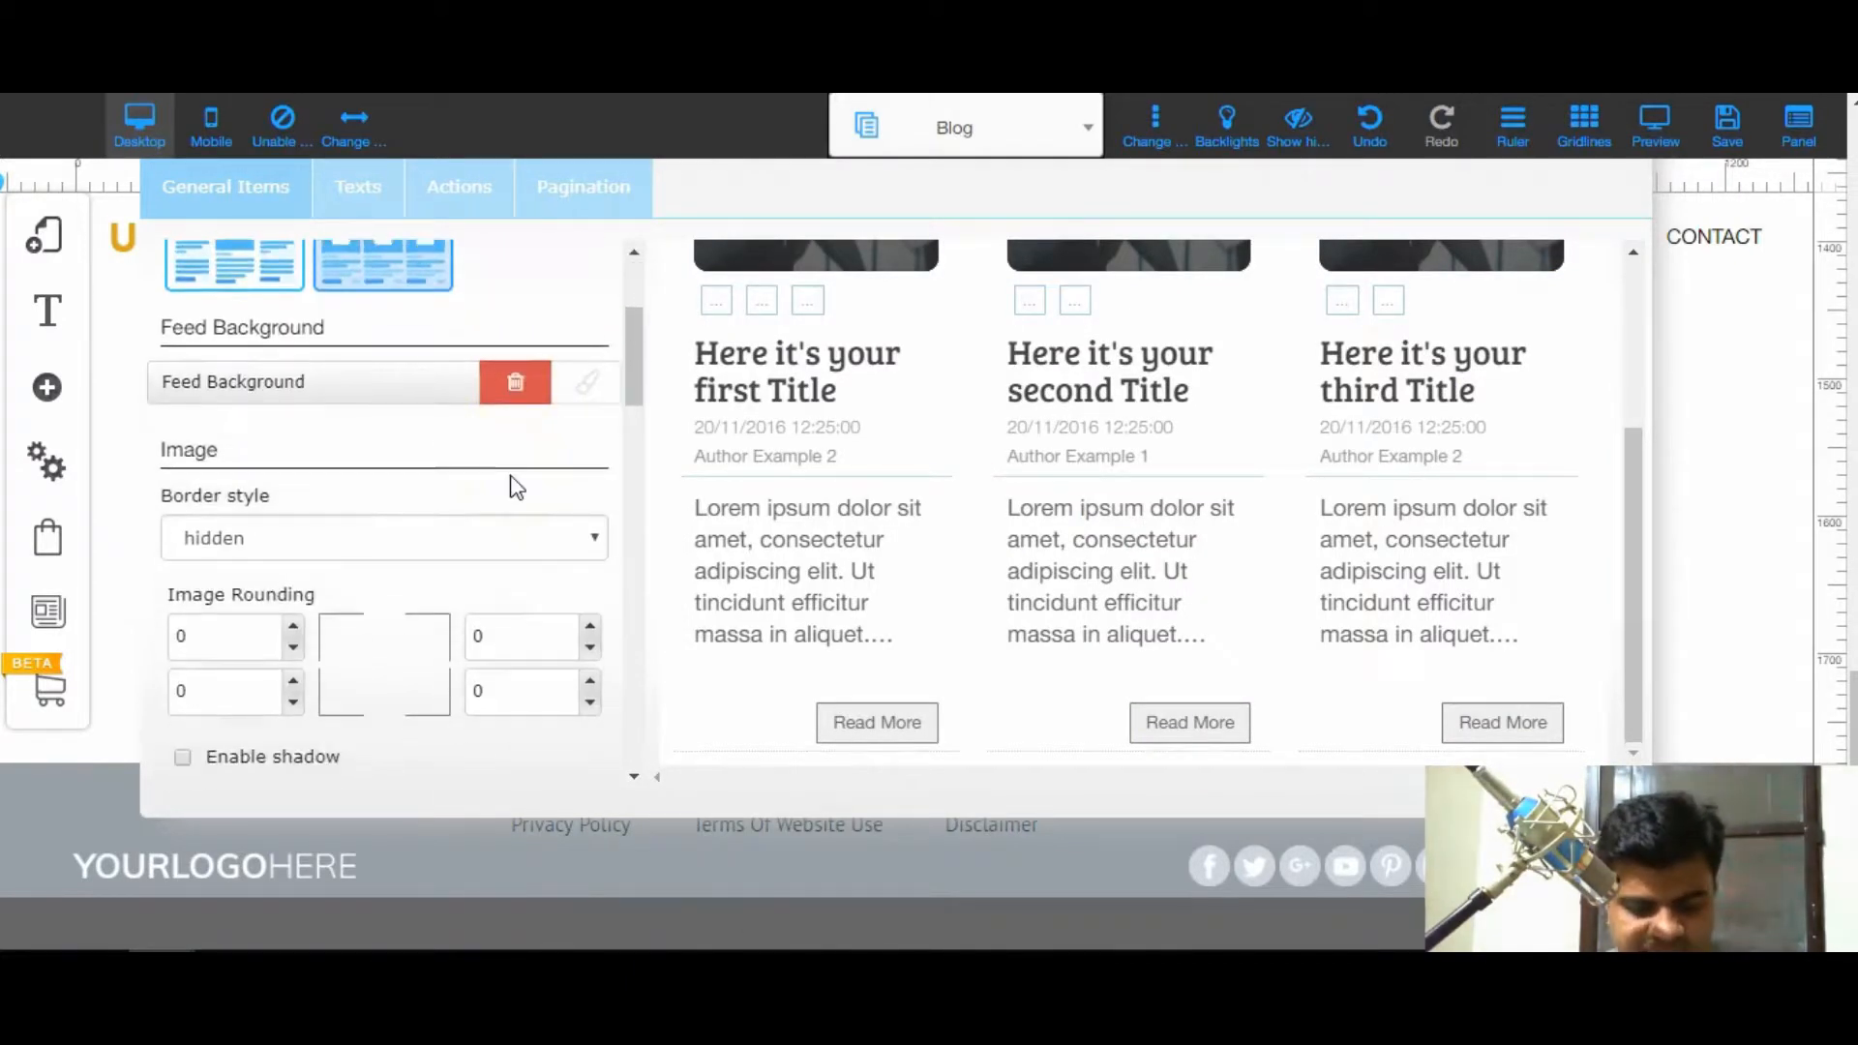
scroll(513, 488, "down", 2)
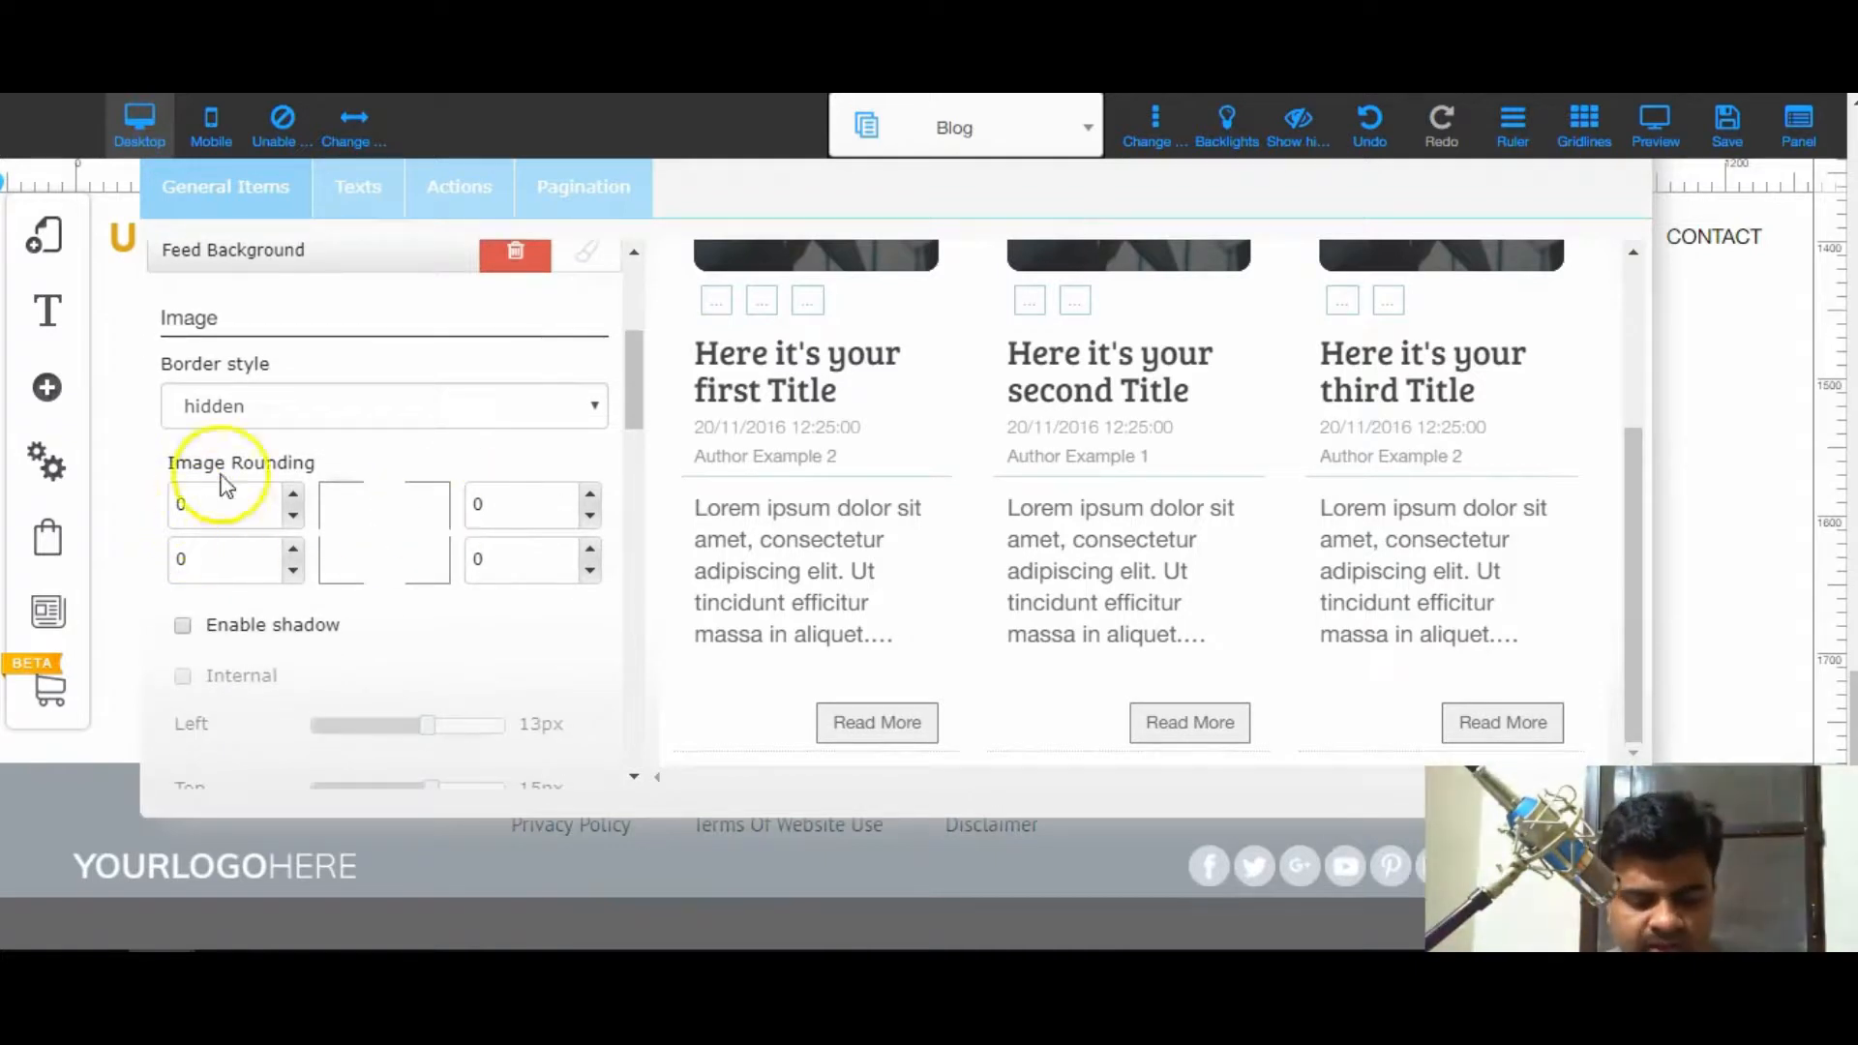
left_click(554, 421)
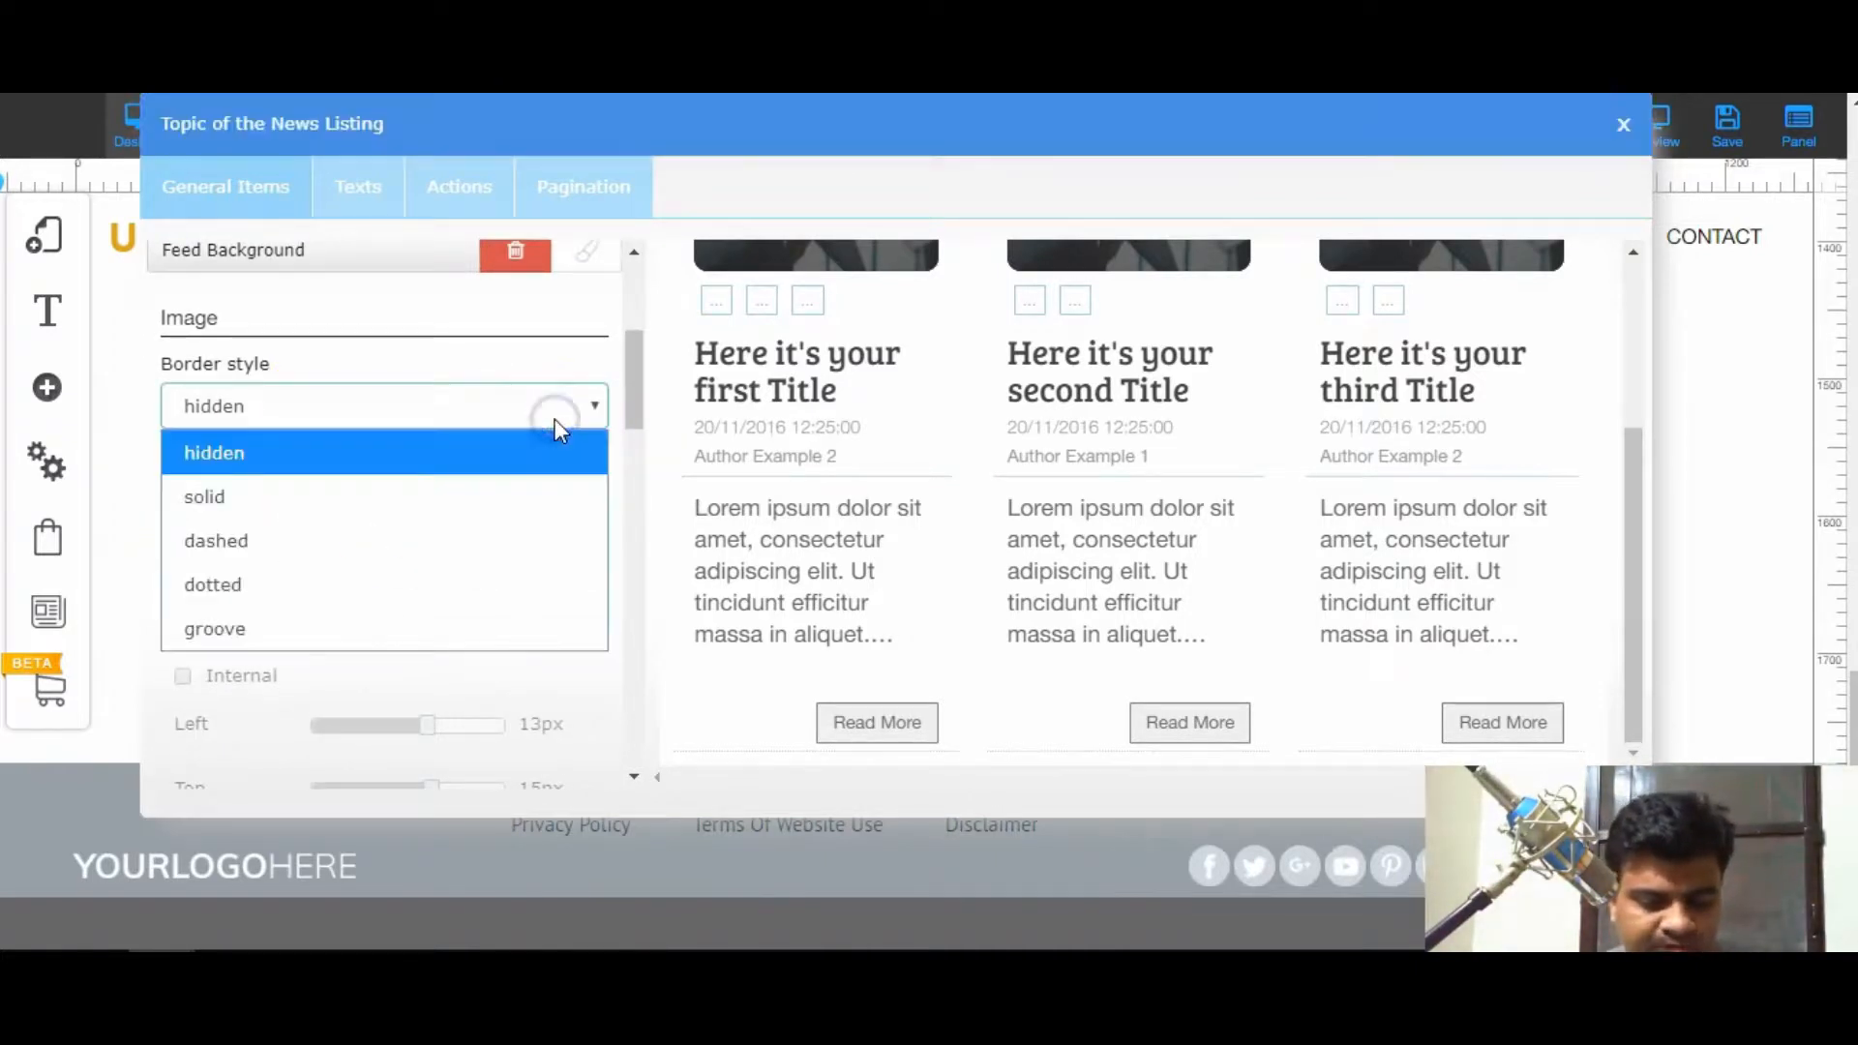
left_click(499, 544)
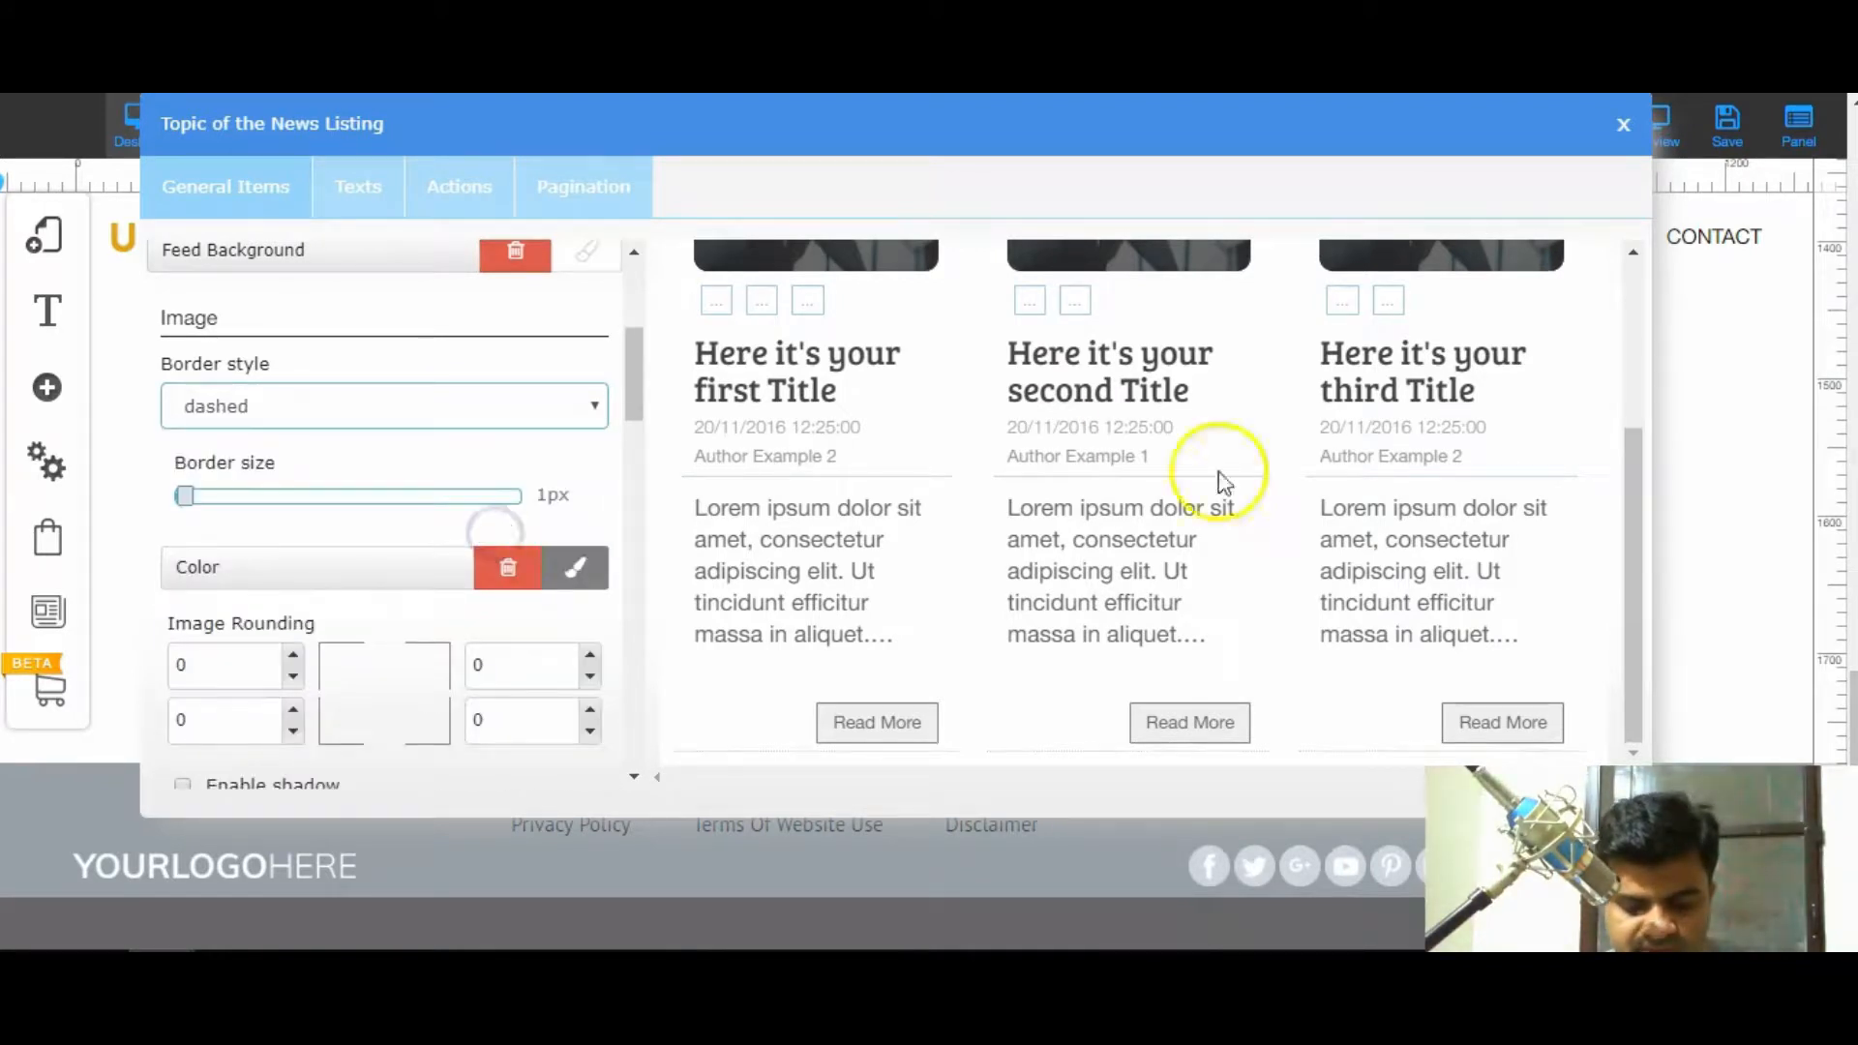
left_click_drag(1631, 526, 1626, 608)
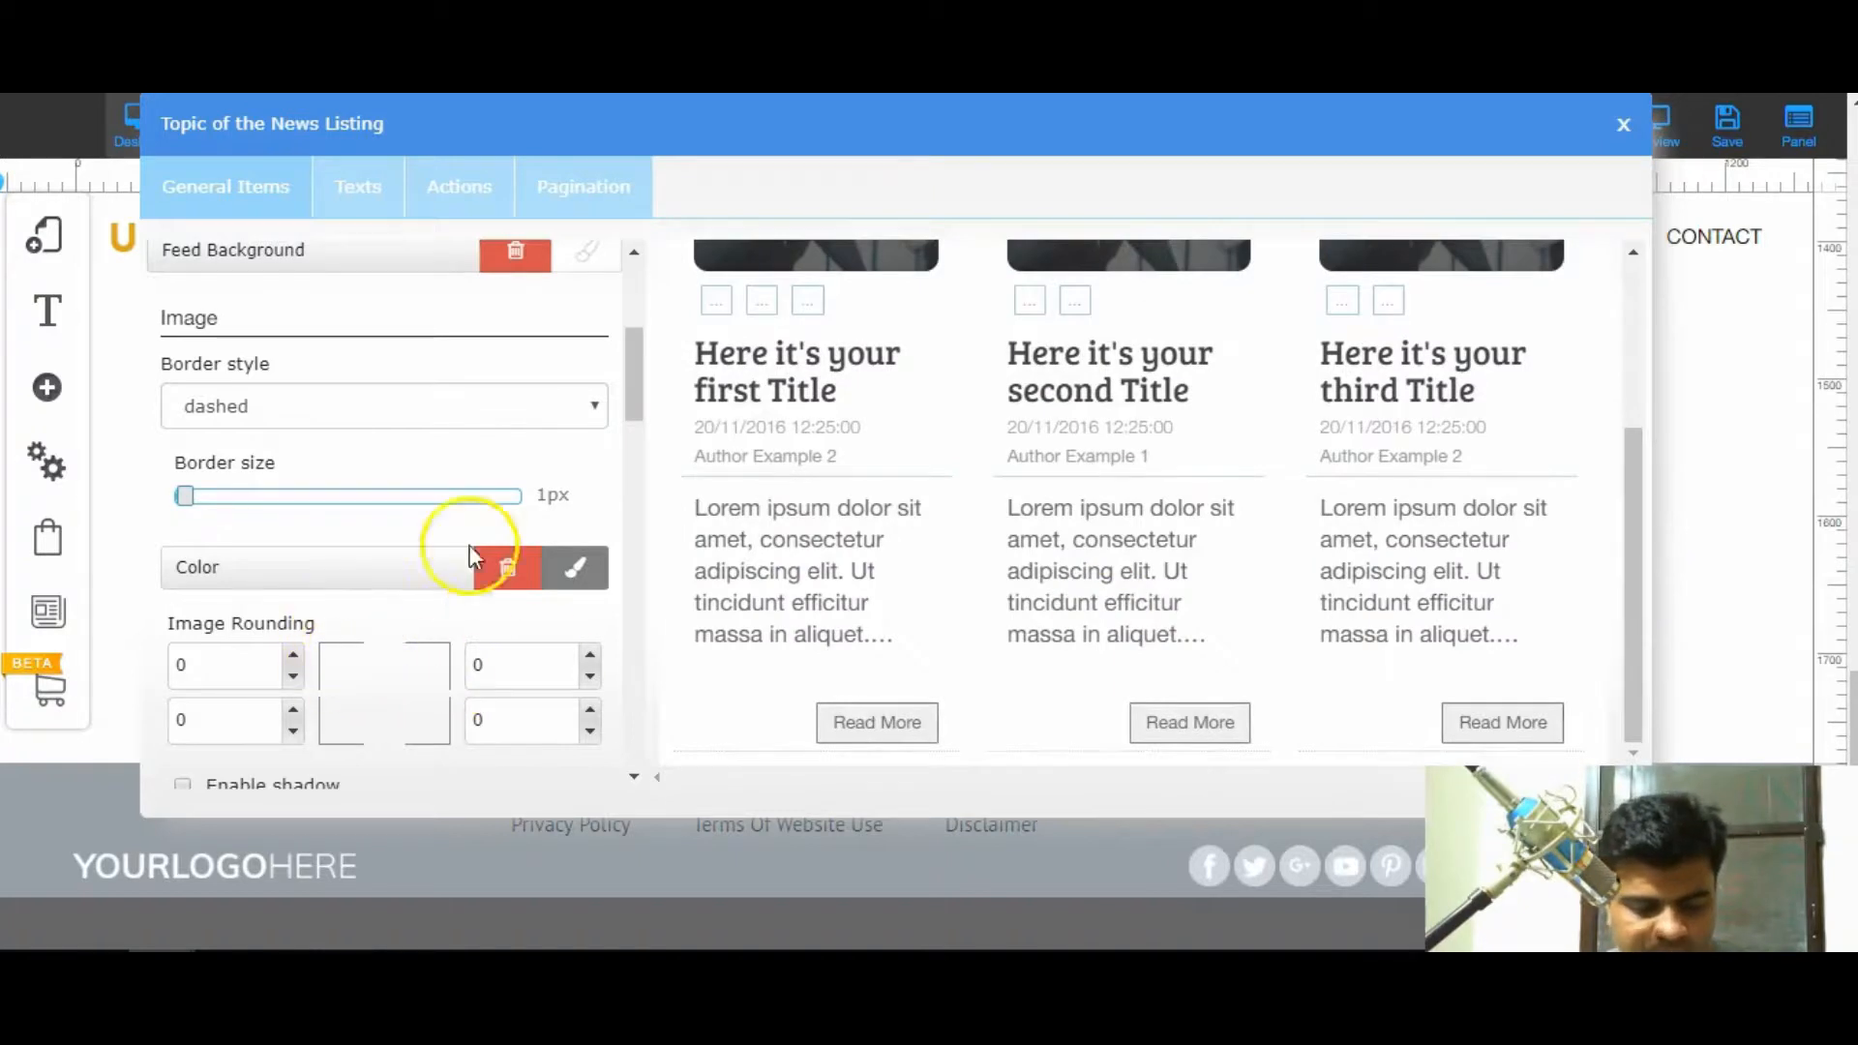
scroll(949, 502, "up", 3)
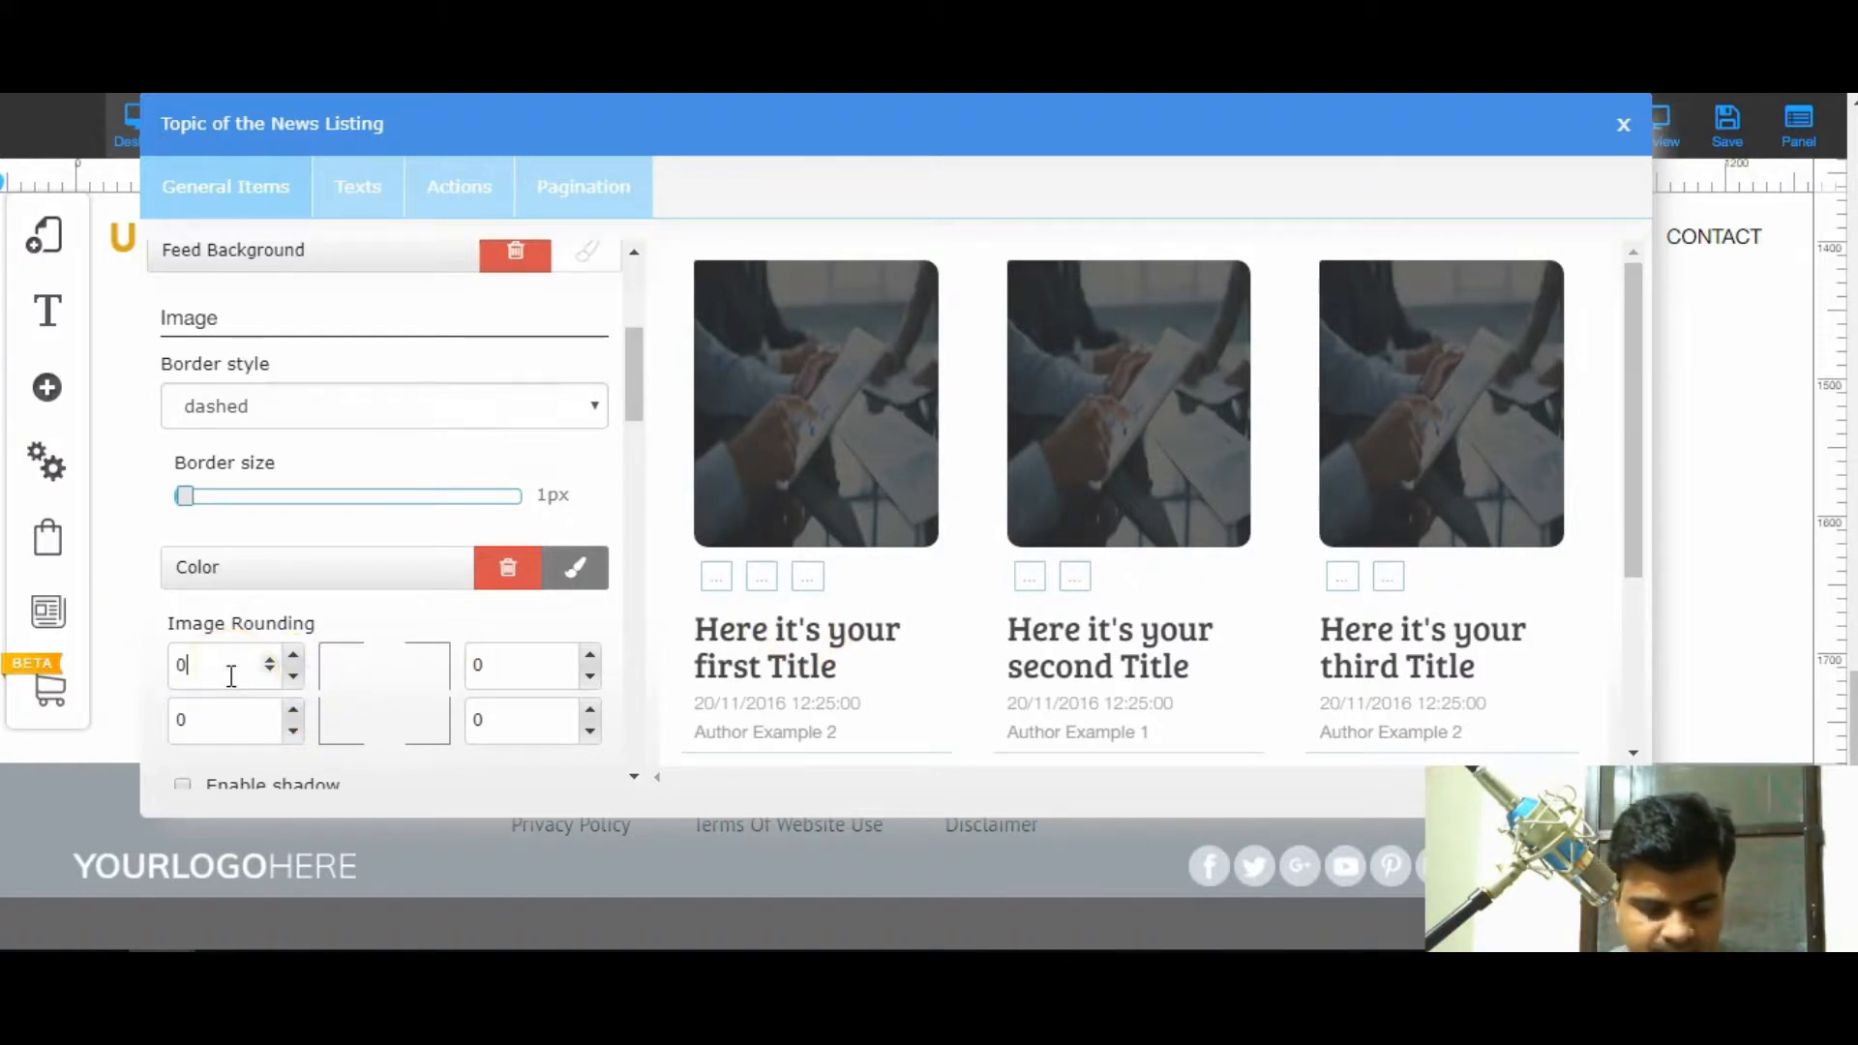
- Try the external and internal shadow on the news images, and switch the shadow back off
left_click_drag(634, 401, 639, 476)
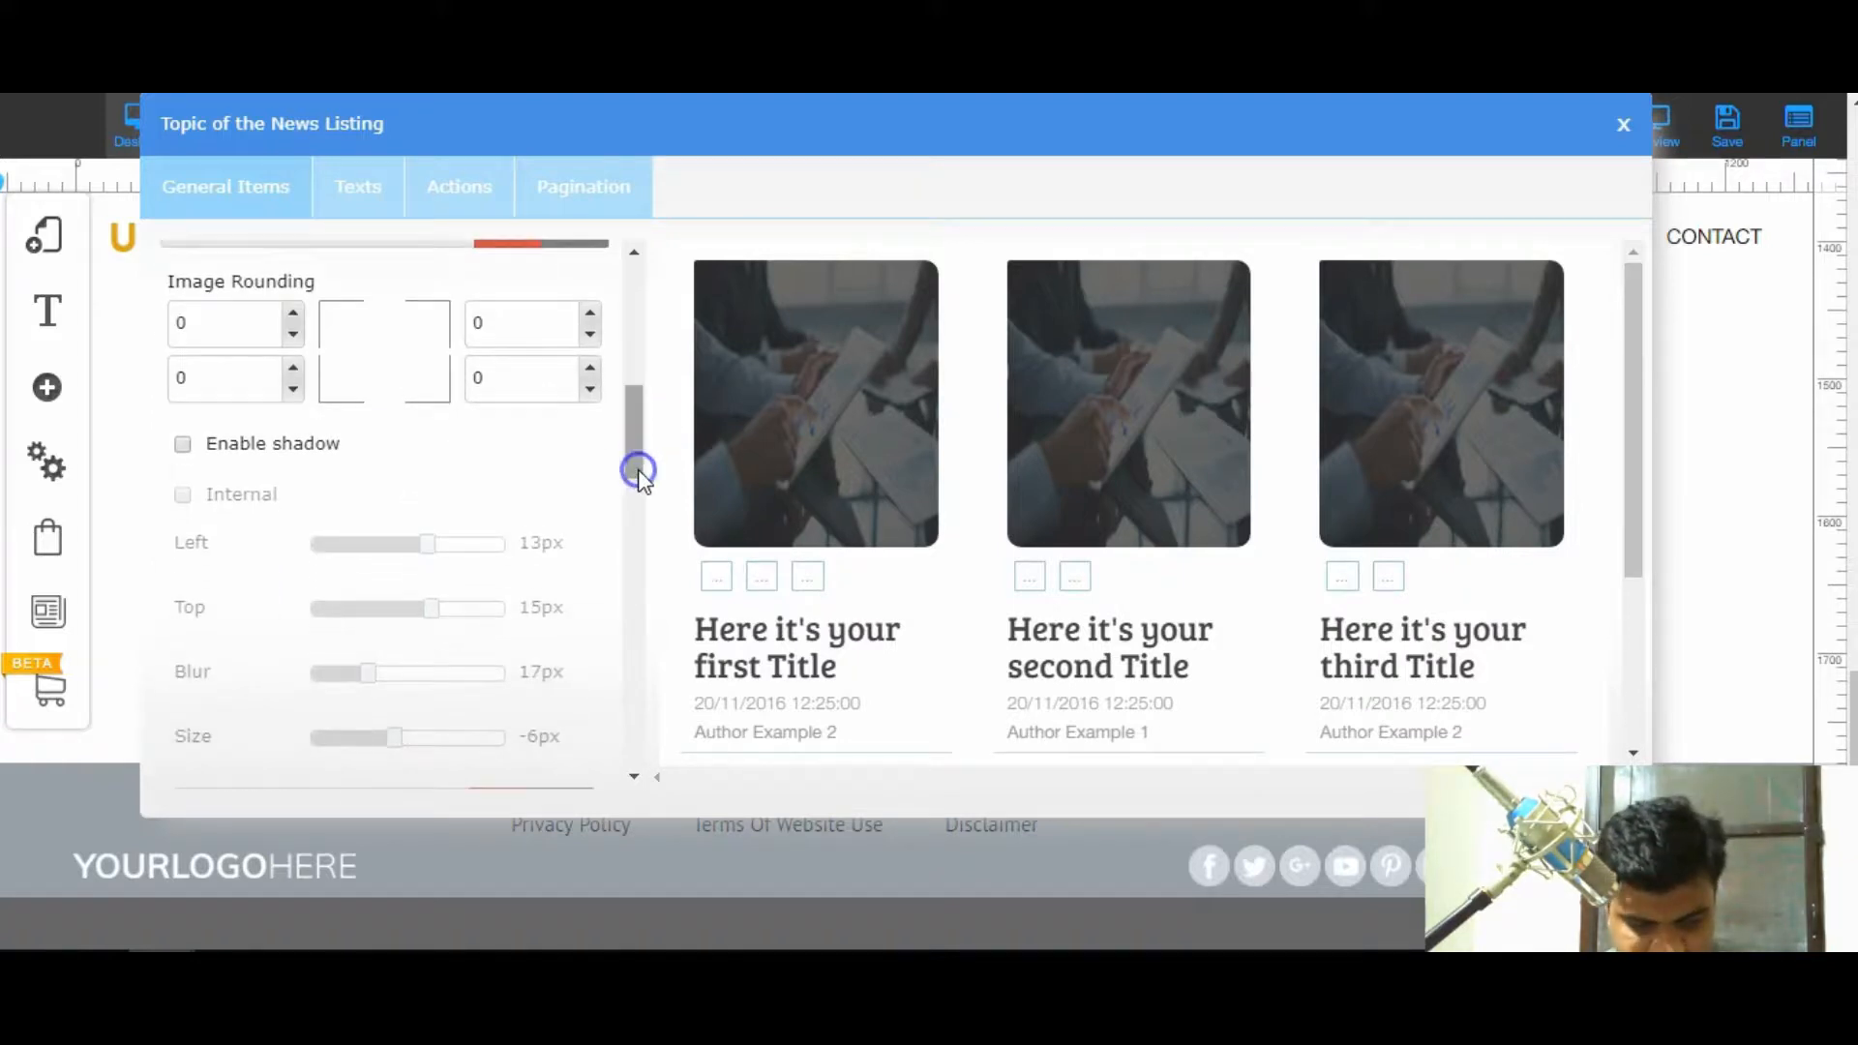
left_click(182, 445)
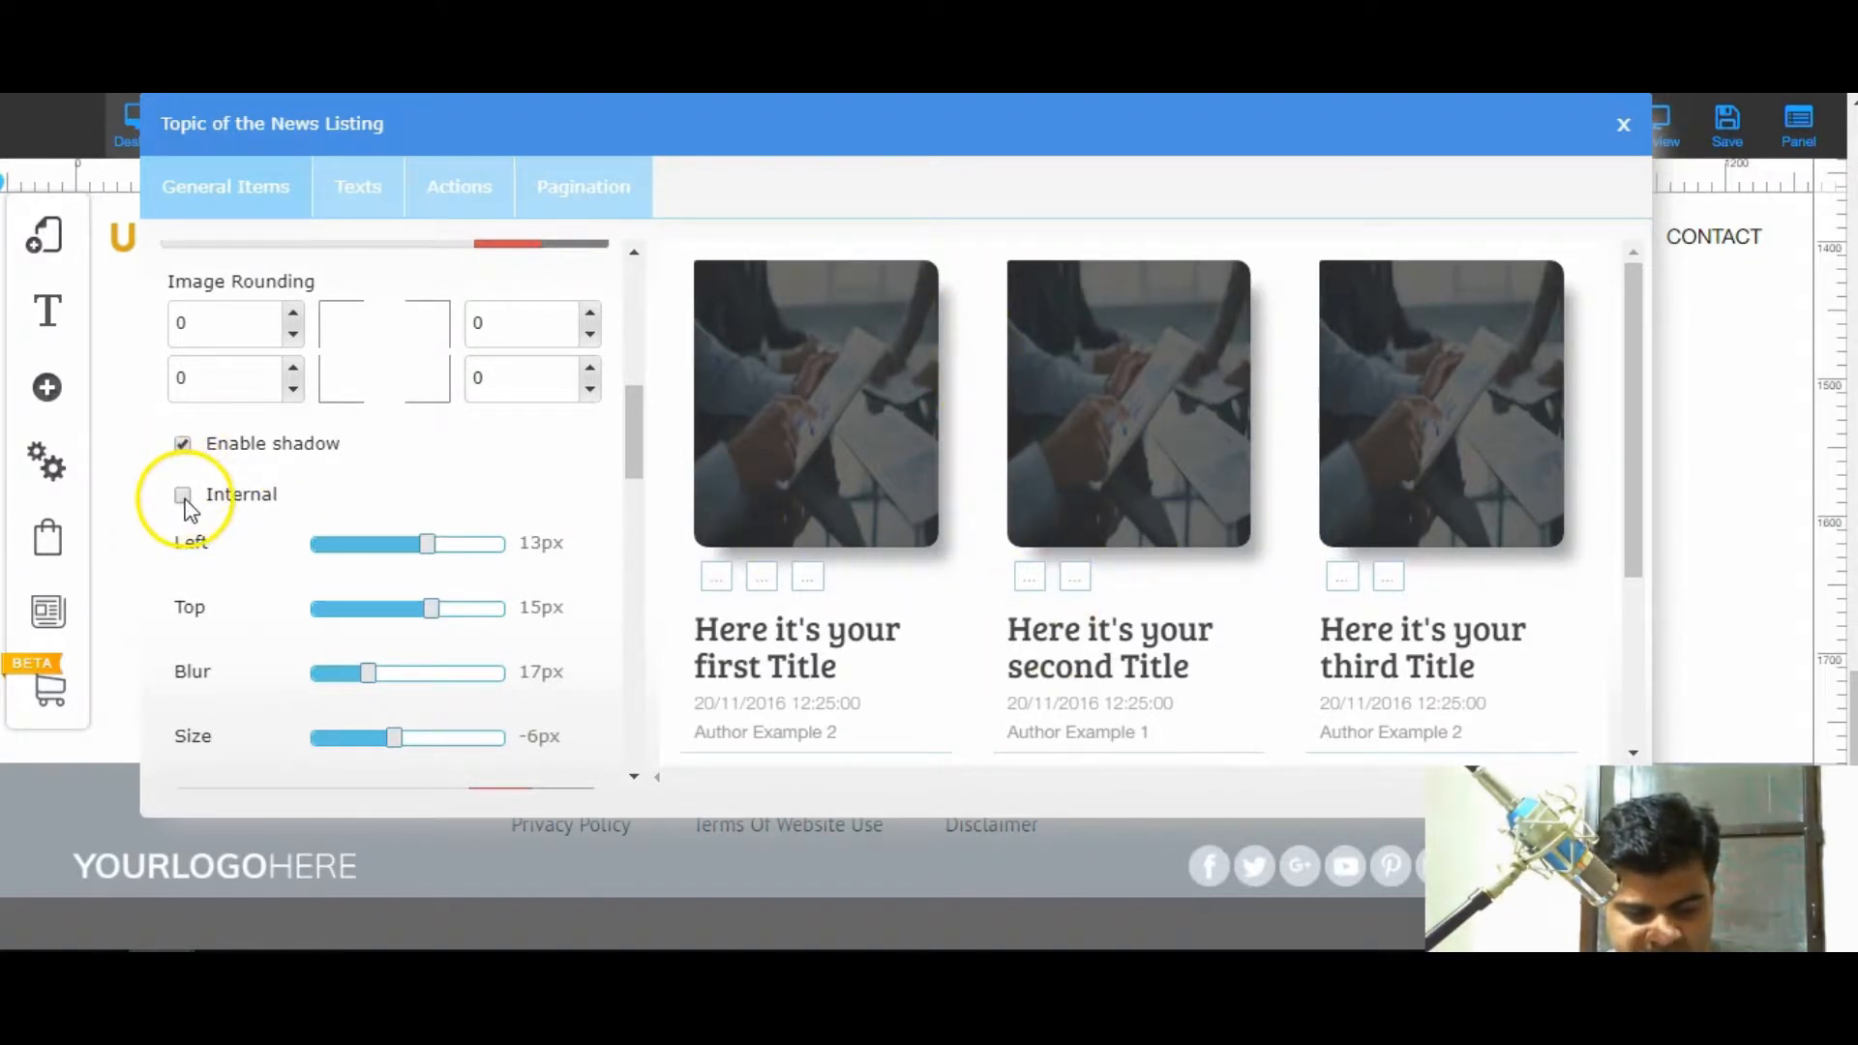
left_click(184, 496)
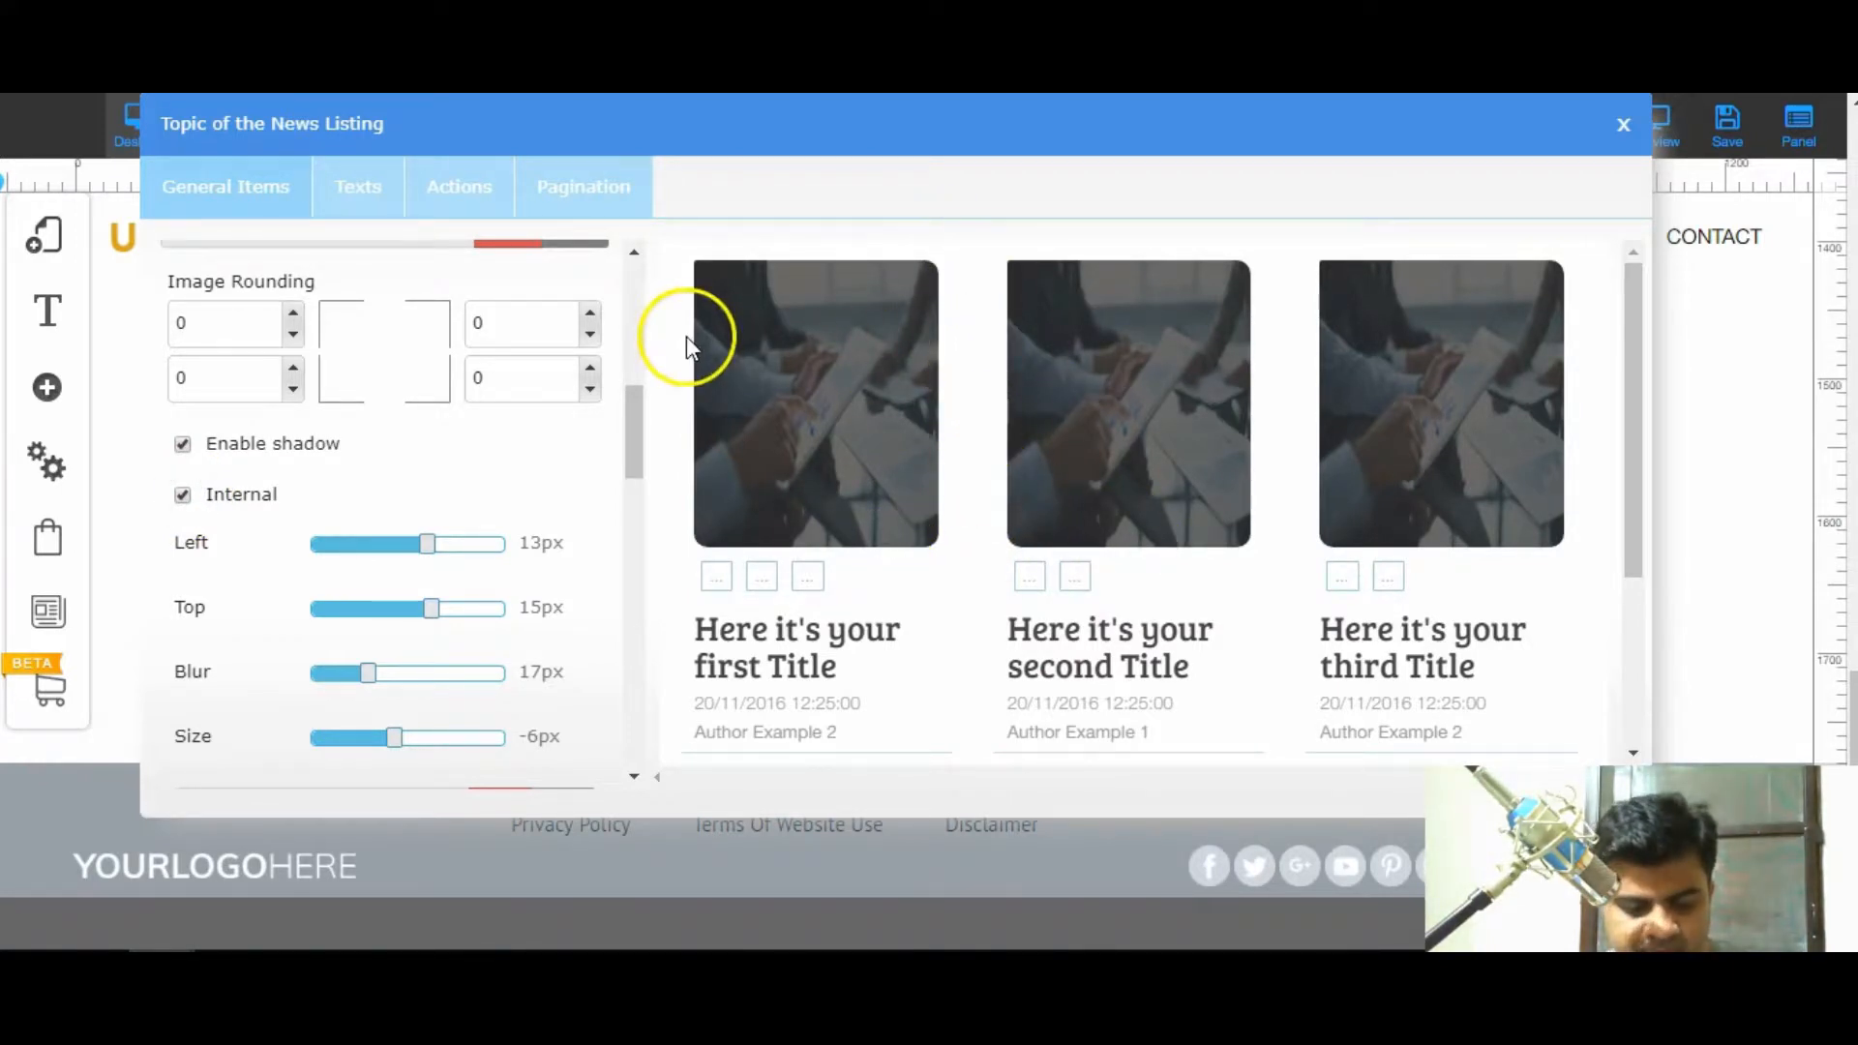
left_click(190, 495)
mouse_move(630, 426)
left_mouse_down()
mouse_move(635, 456)
mouse_move(627, 405)
mouse_move(664, 548)
mouse_move(648, 447)
left_mouse_up()
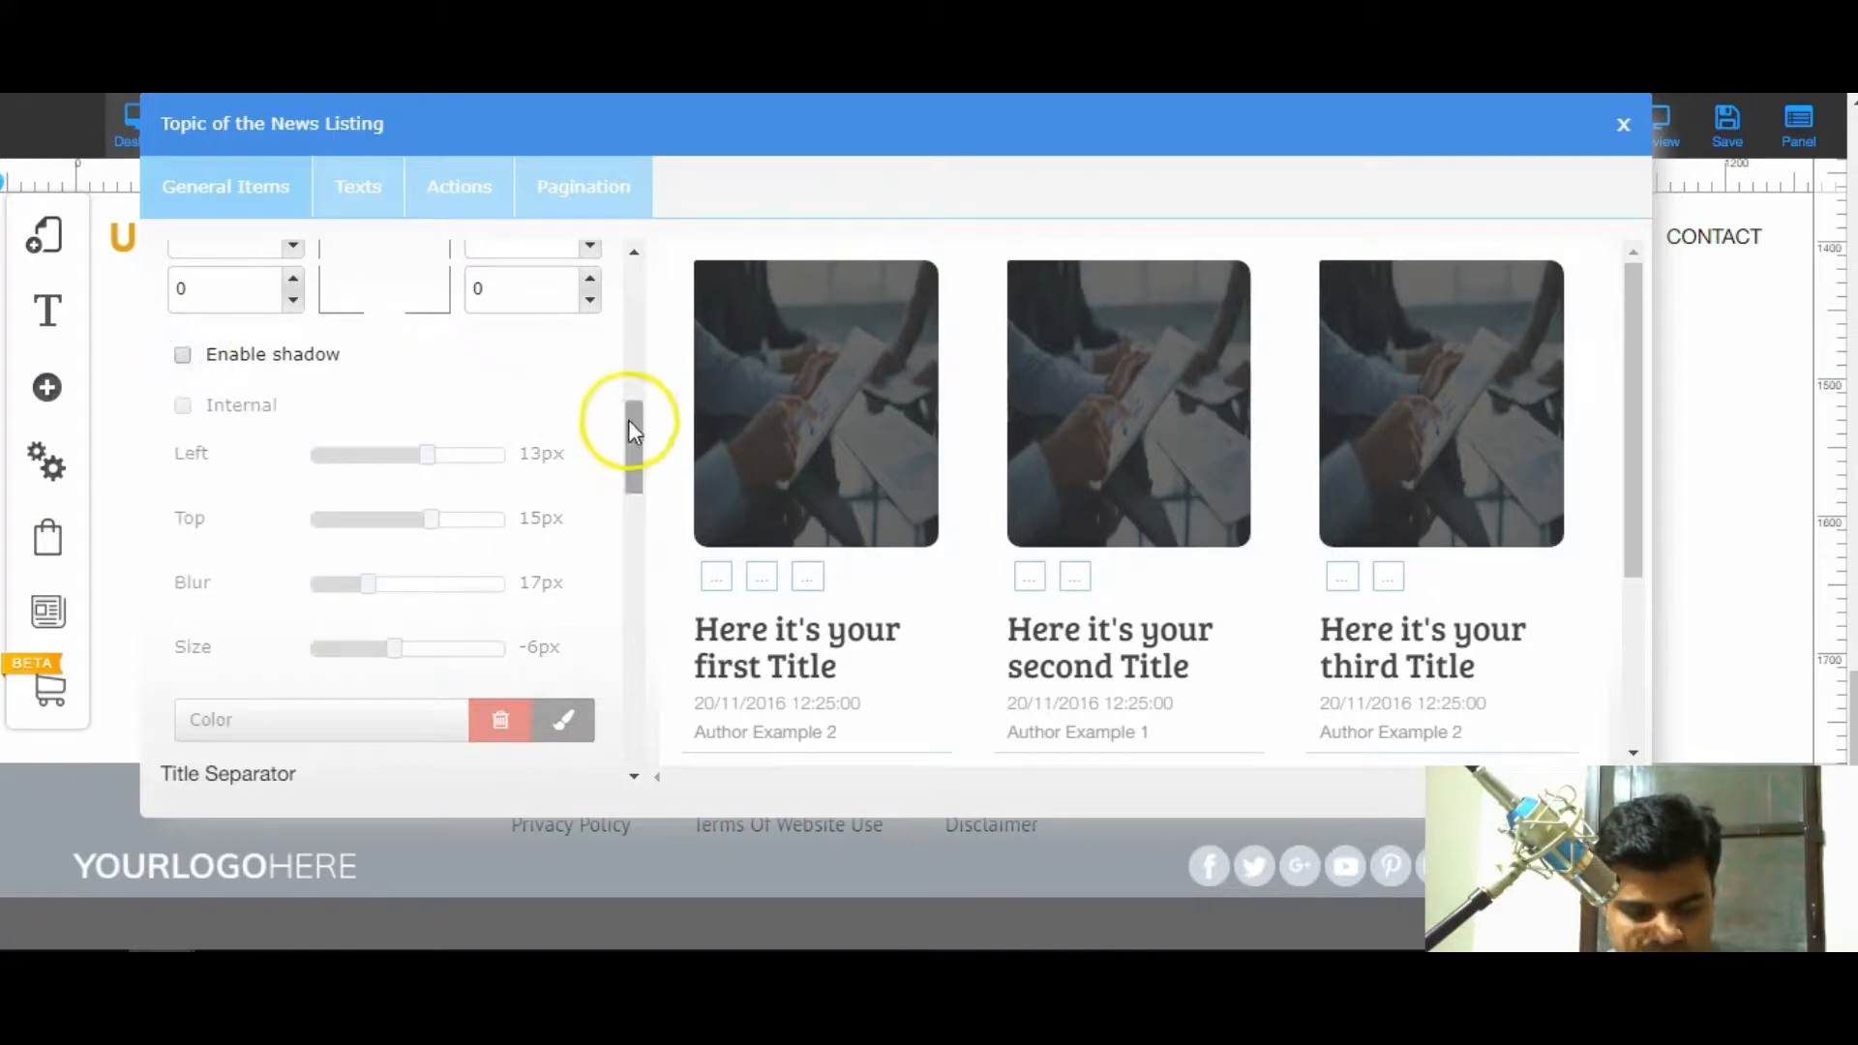
- Look through the news list's remaining general settings, including the separator and News Appearance border options
left_click_drag(629, 421, 646, 581)
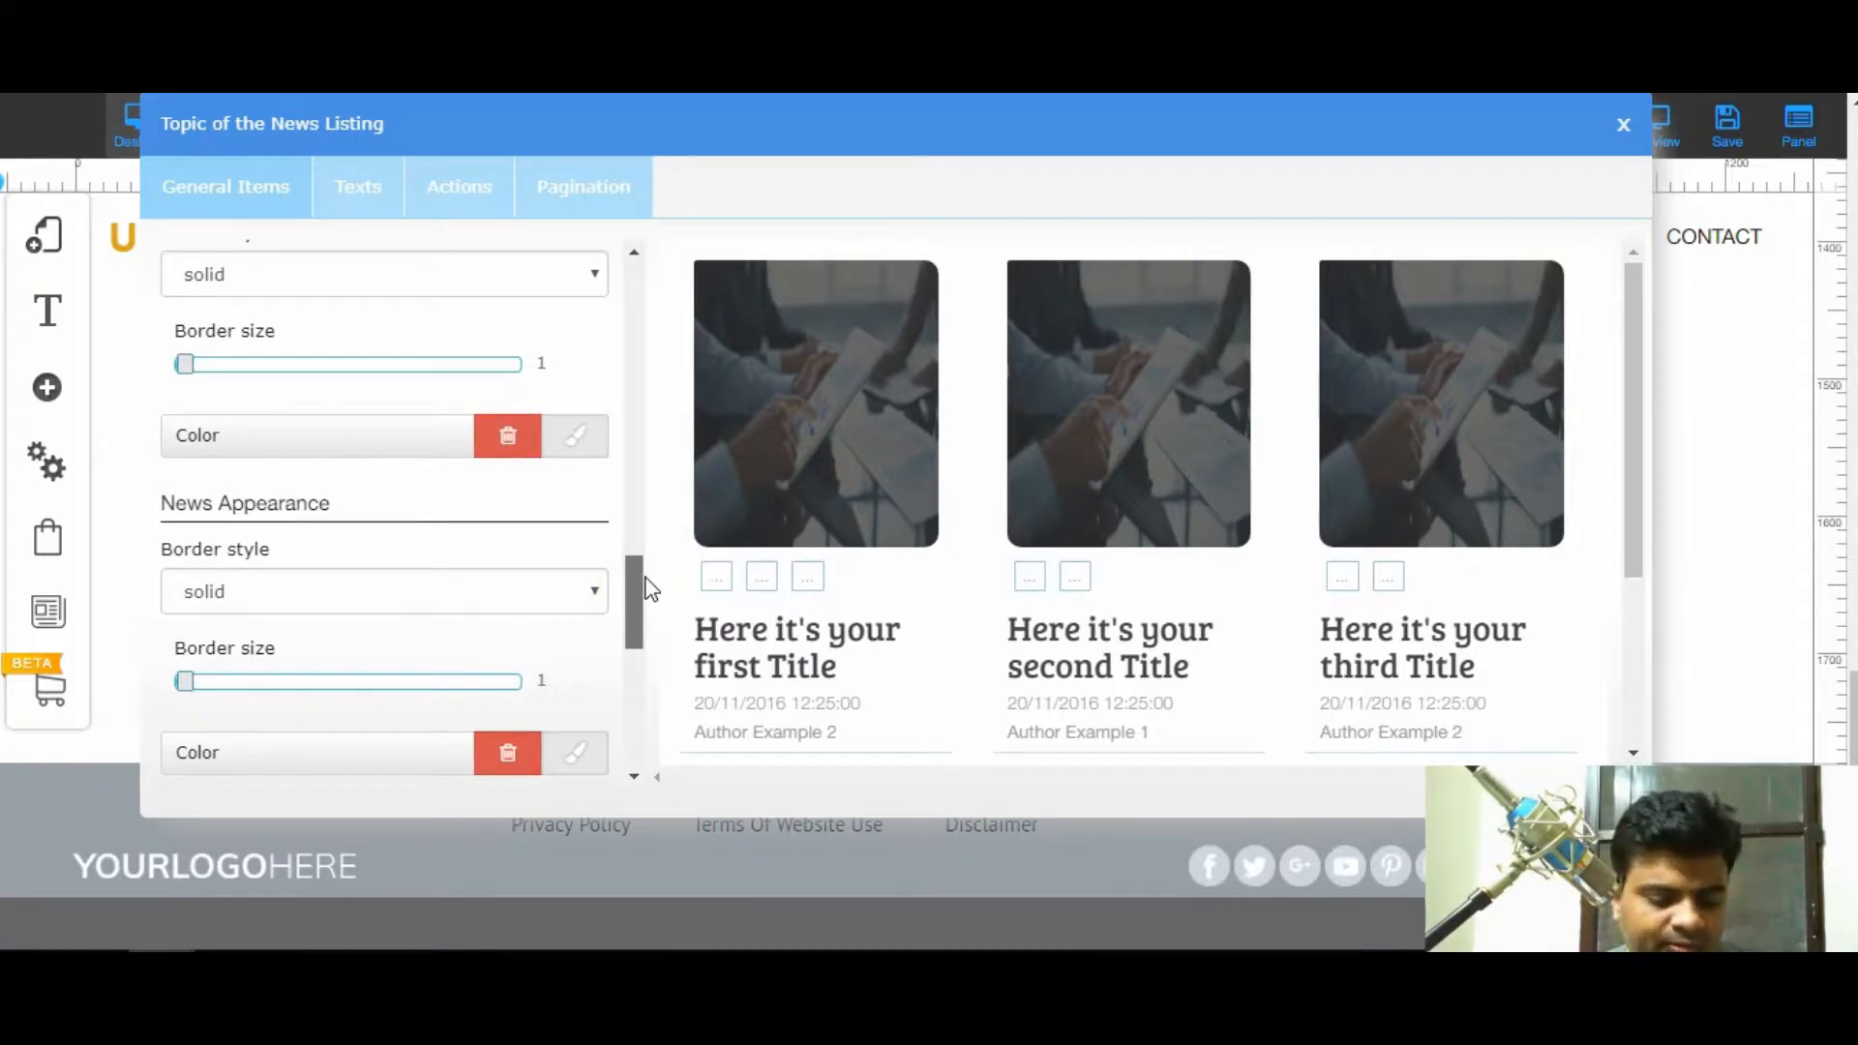
left_click(490, 577)
left_click_drag(636, 570, 651, 713)
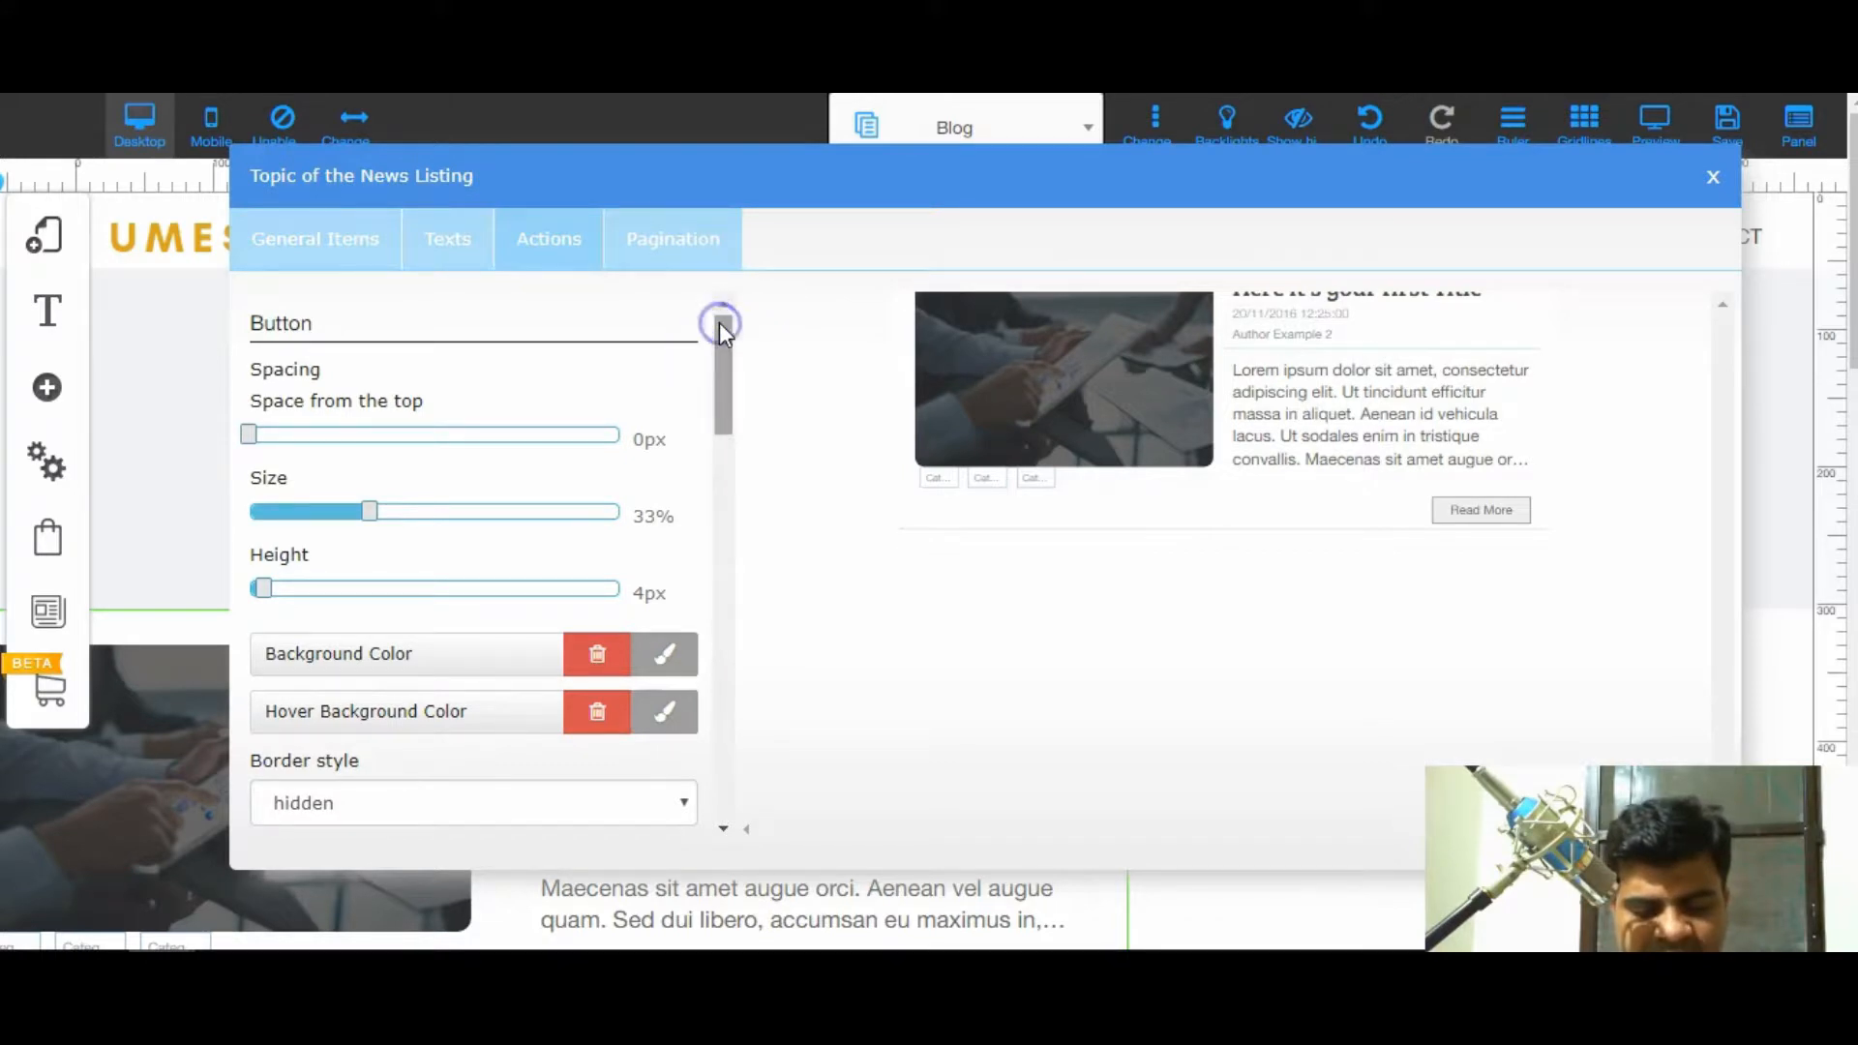
- Try a 16 px space above the Read More button, reset it to 0 px, and look over the button settings
left_click_drag(250, 434, 308, 436)
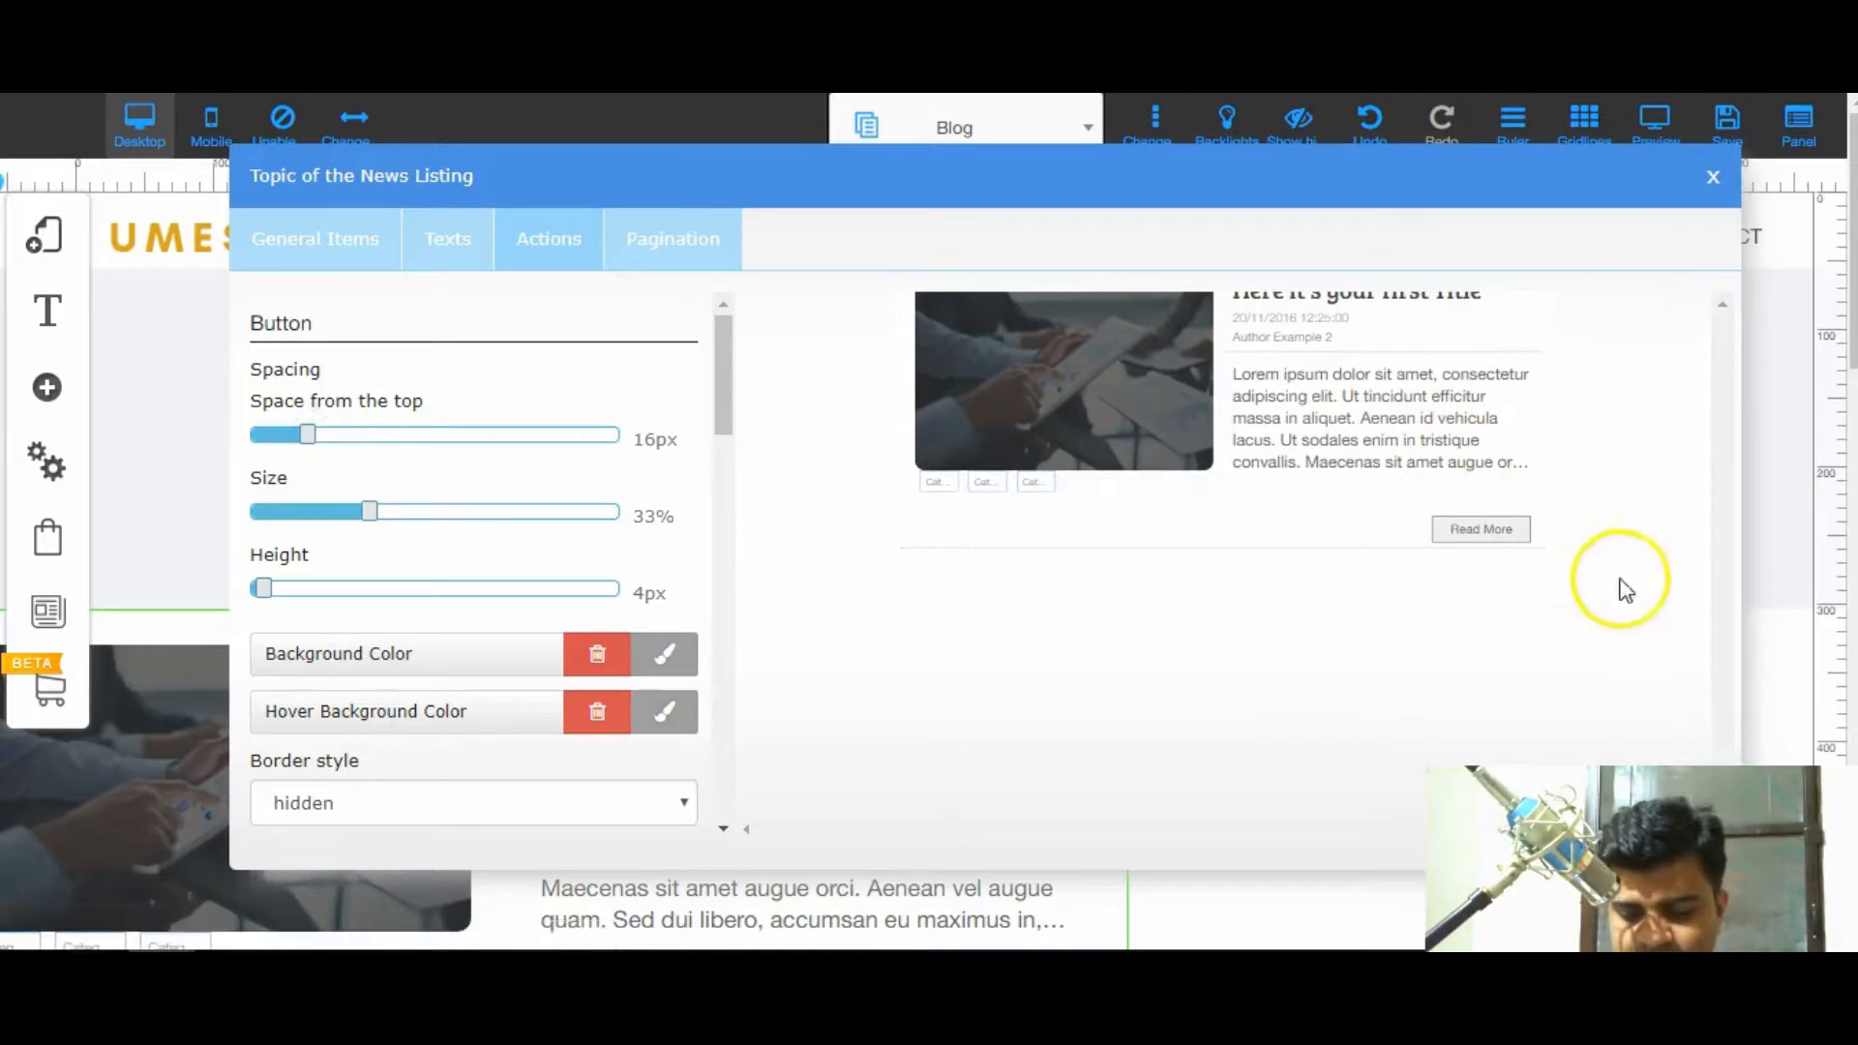
left_click_drag(305, 438, 214, 434)
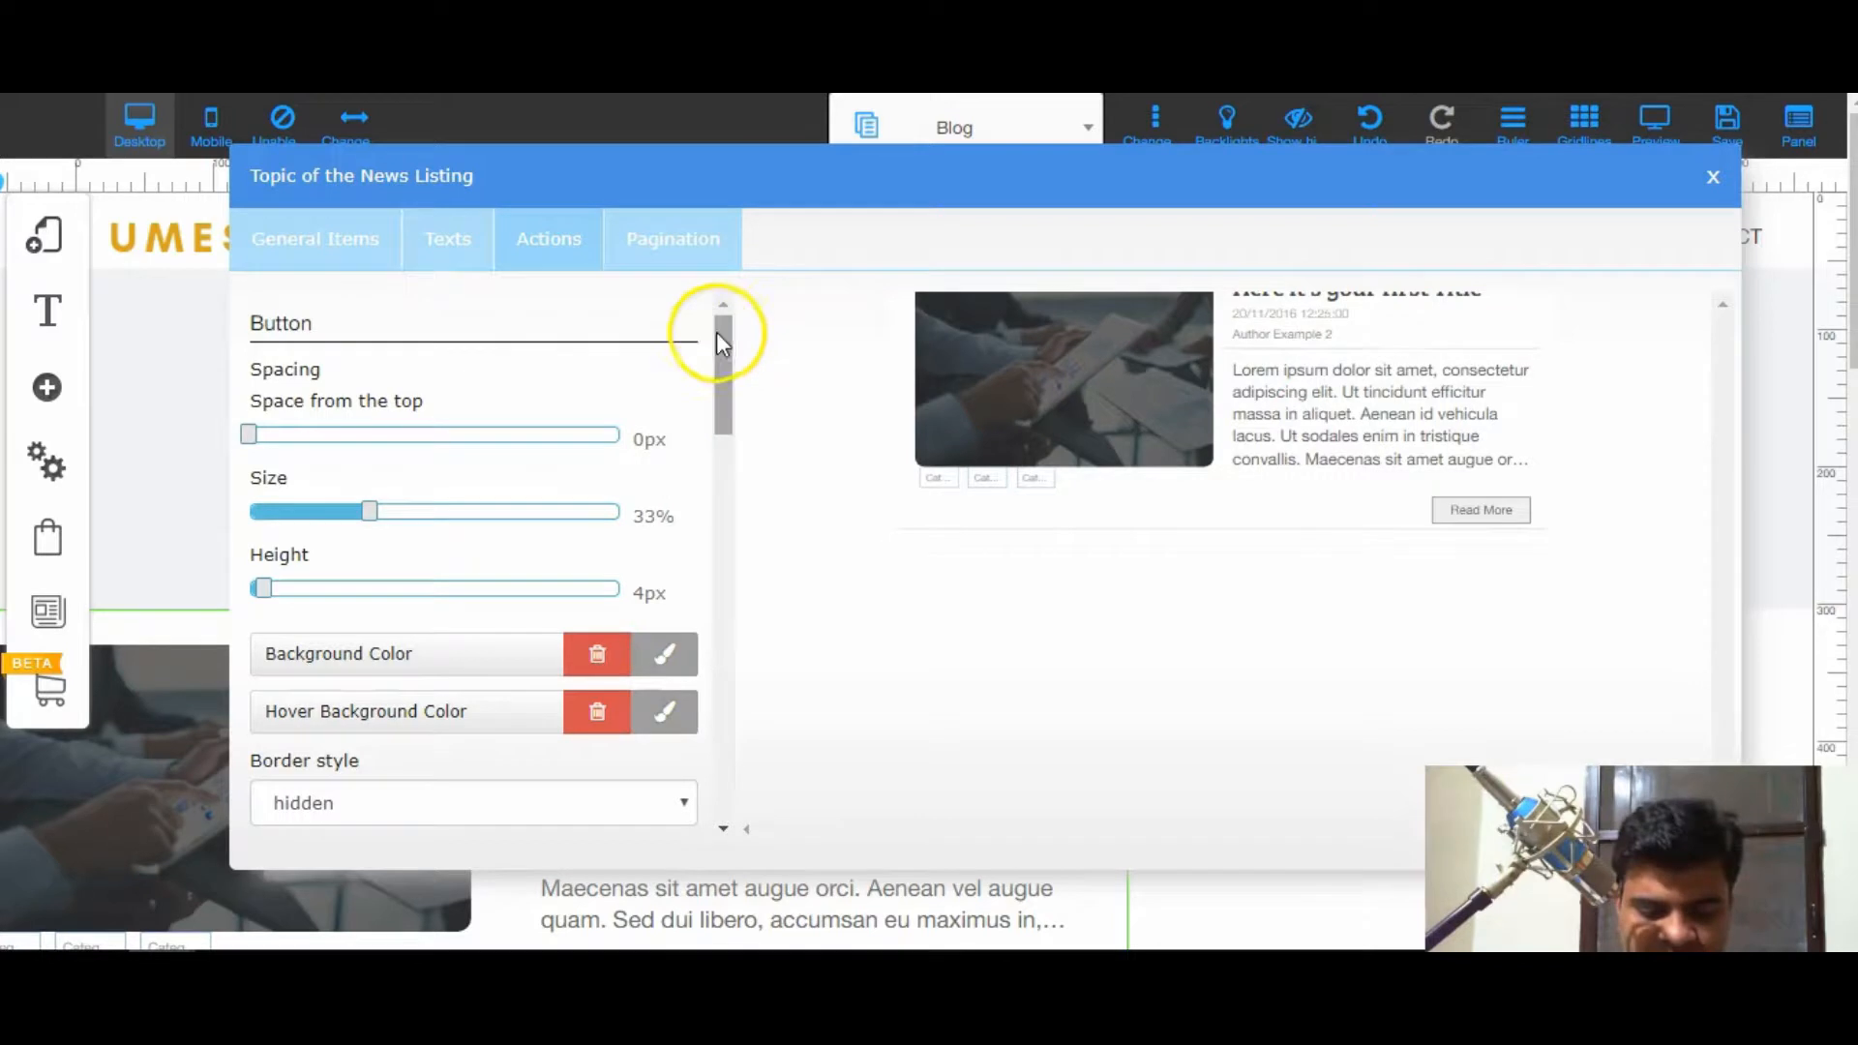
left_click_drag(726, 338, 745, 441)
- Review the pagination settings, recheck the general layout settings, and close the news list's theme settings
left_click(687, 258)
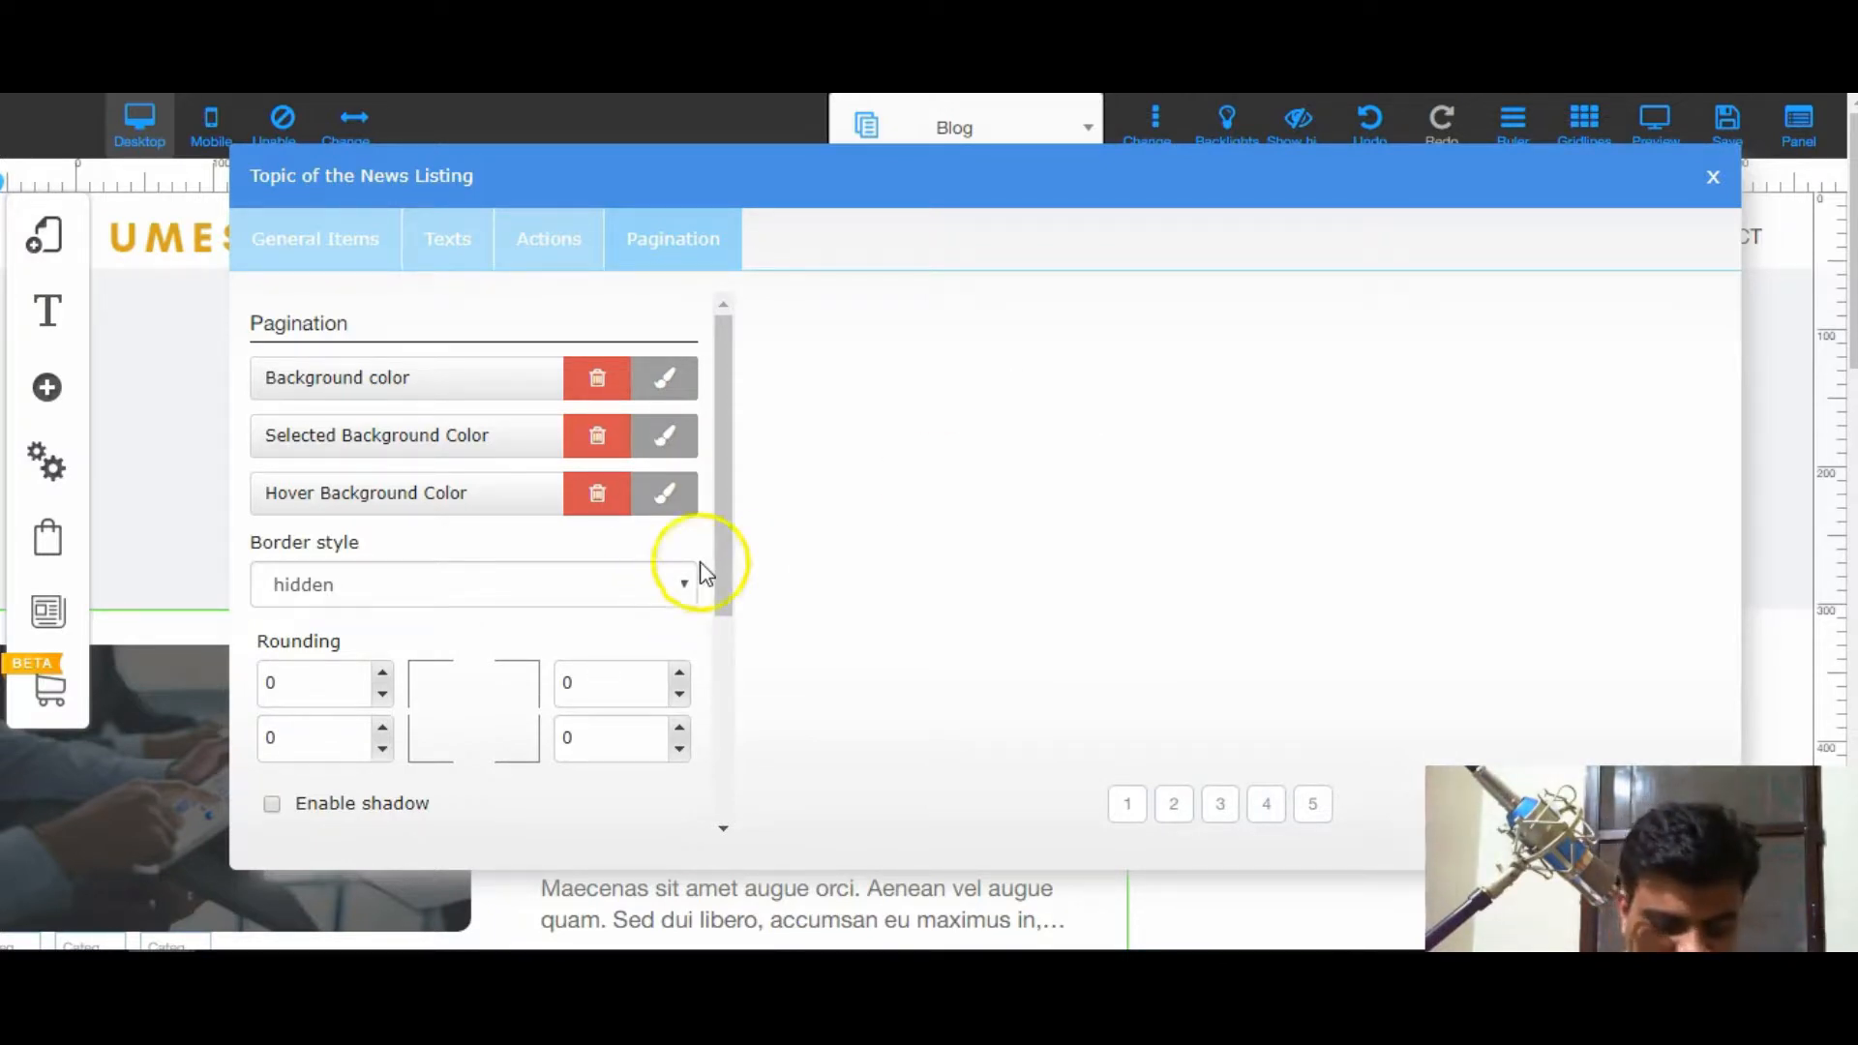
left_click_drag(721, 523, 755, 456)
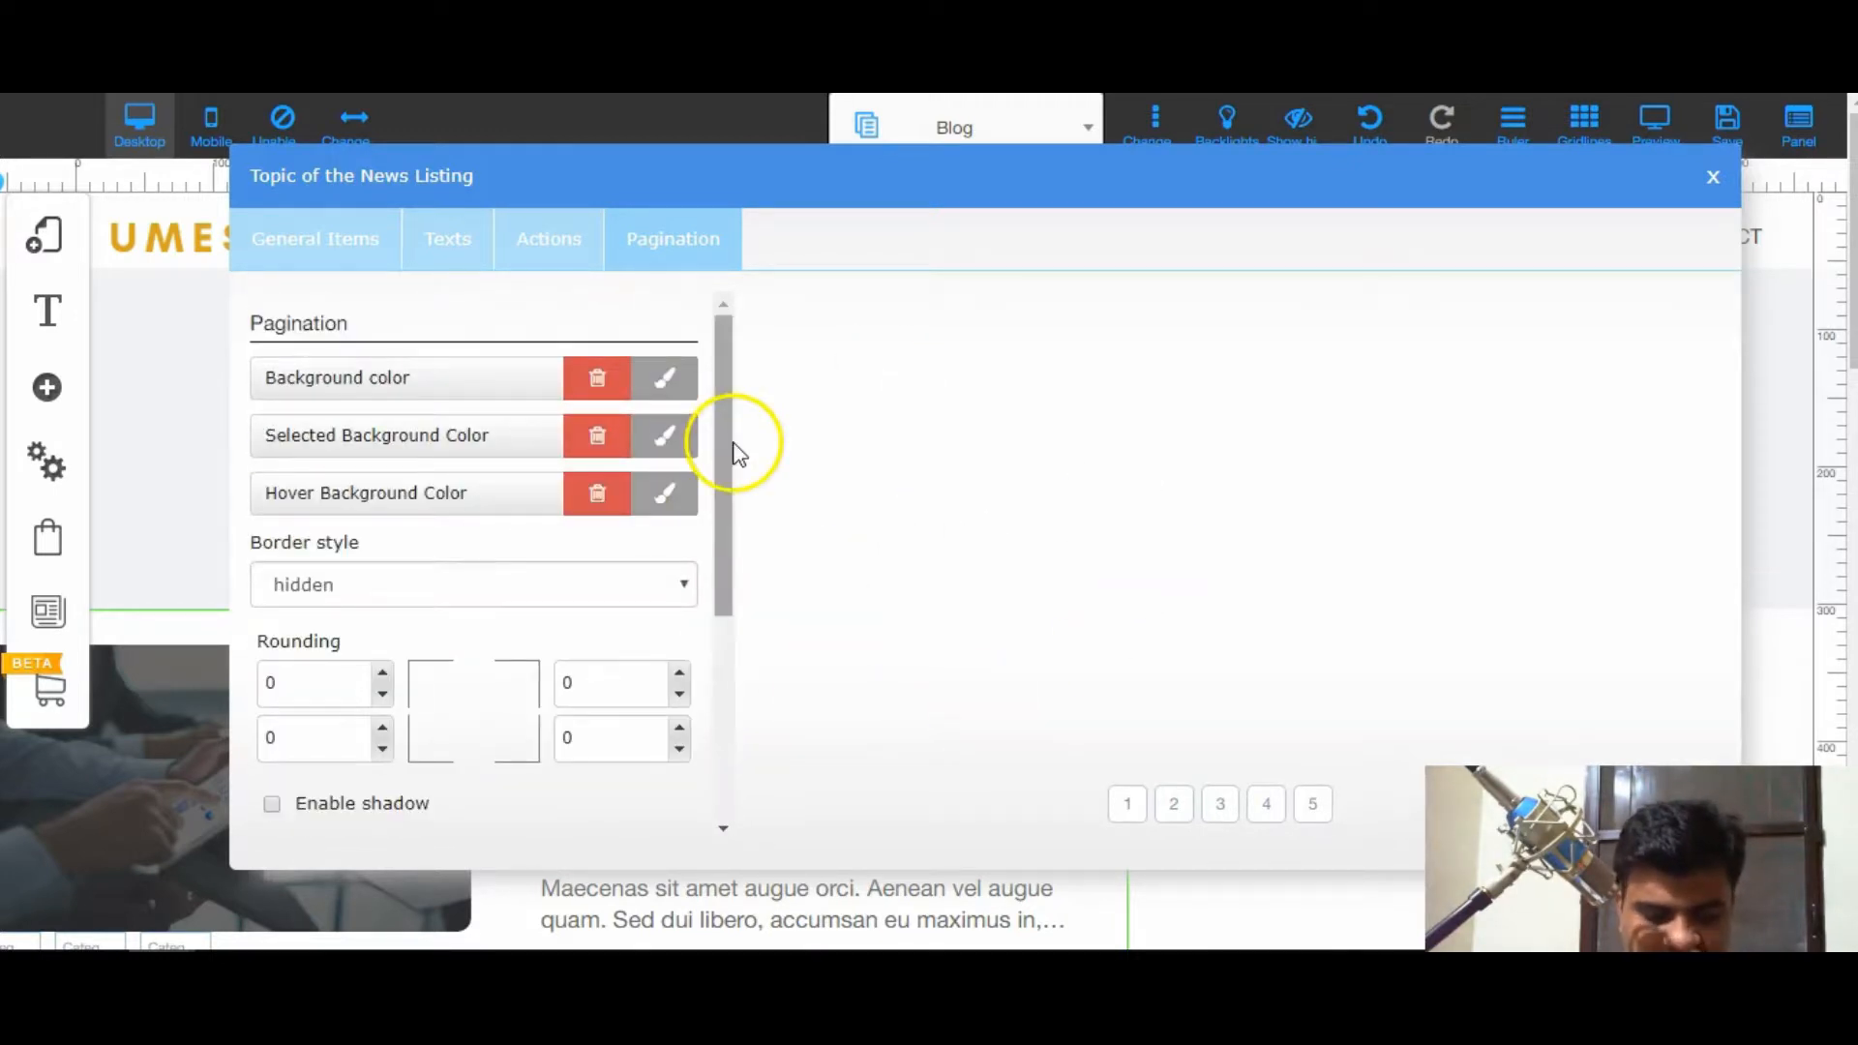
left_click(305, 249)
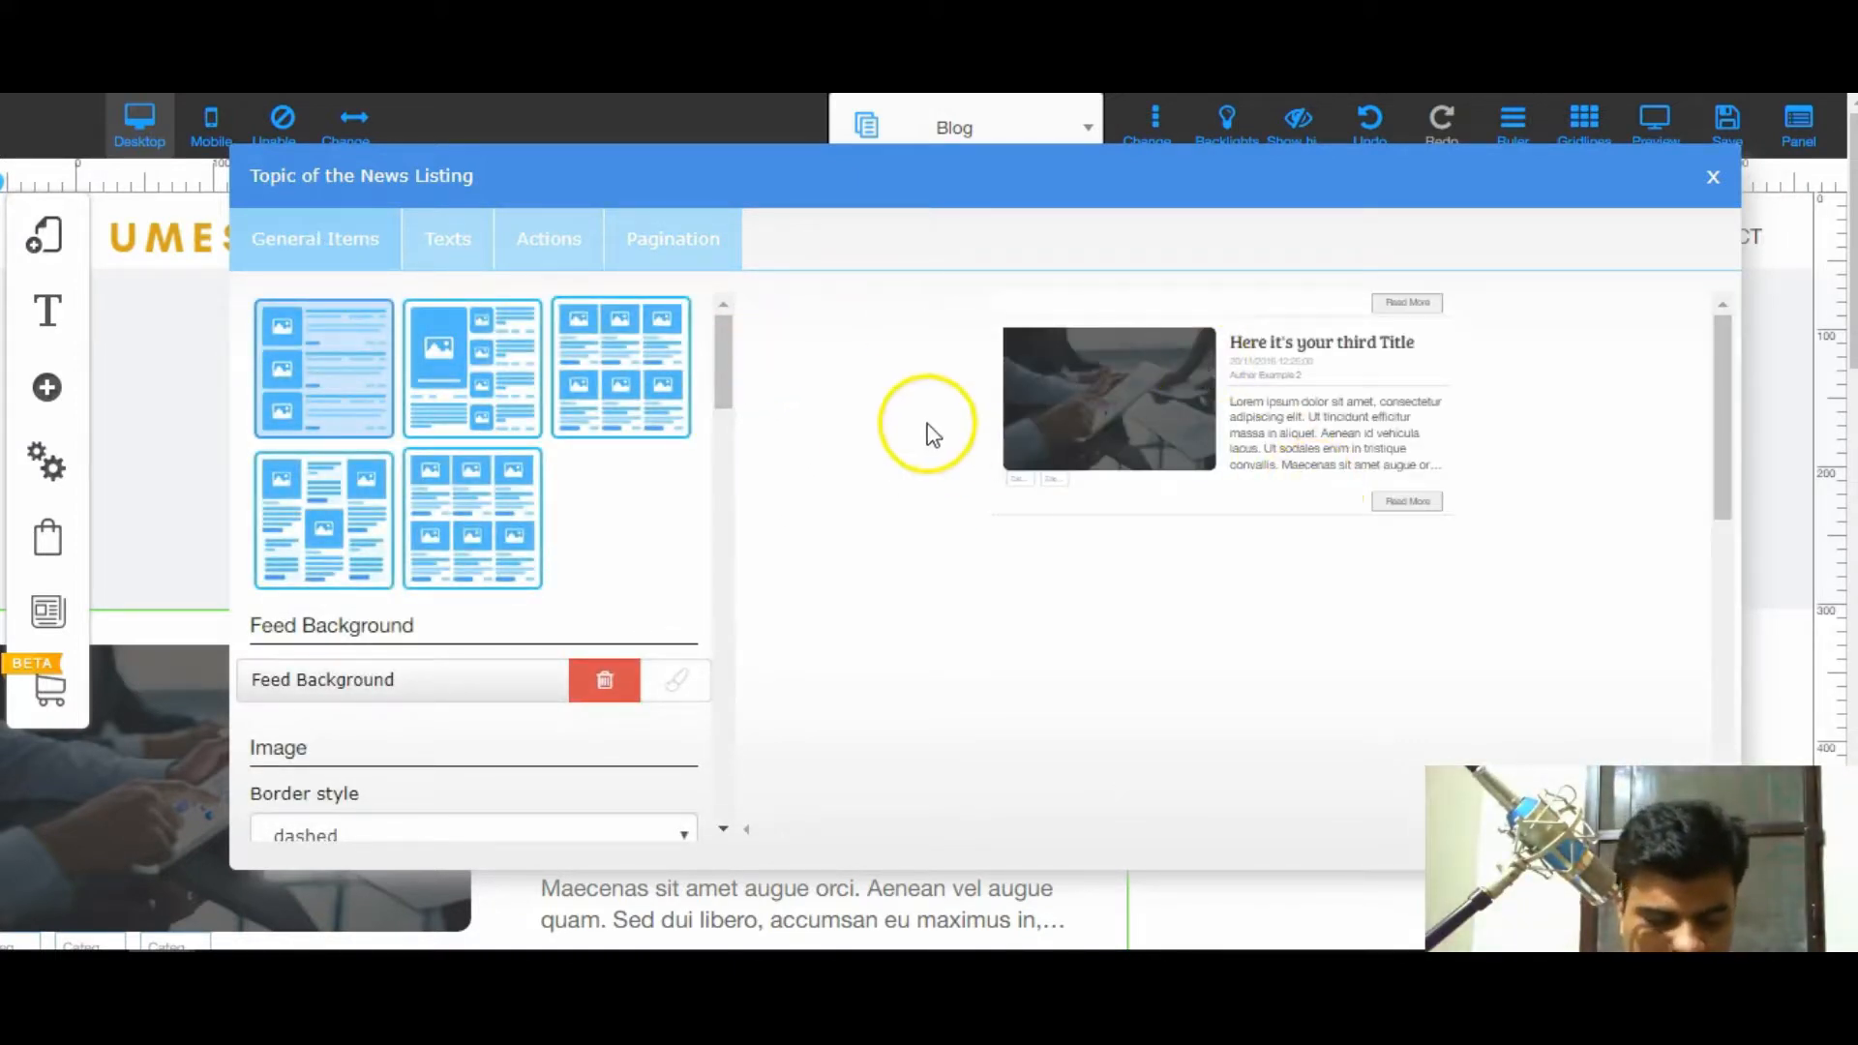
left_click(732, 474)
left_click_drag(733, 474, 754, 315)
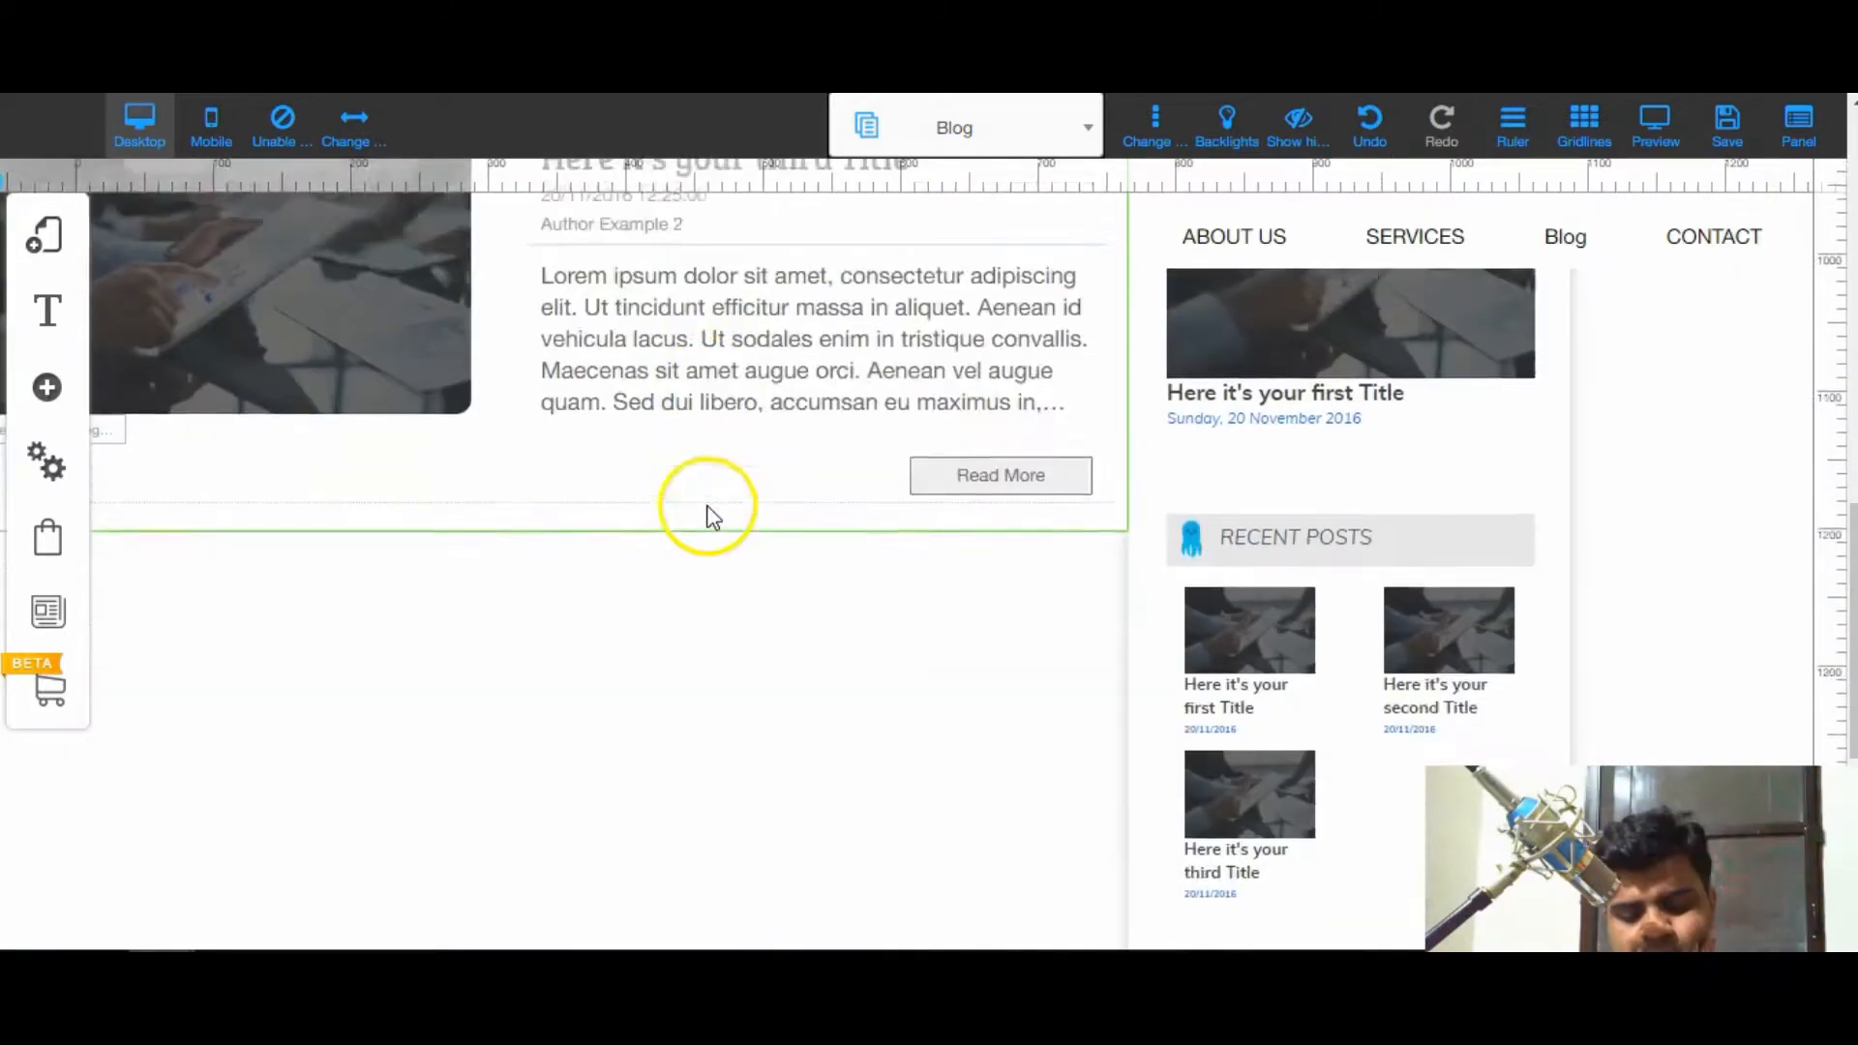
- Configure the news list to show all news items and confirm the setting
scroll(708, 508, "up", 6)
scroll(706, 504, "down", 8)
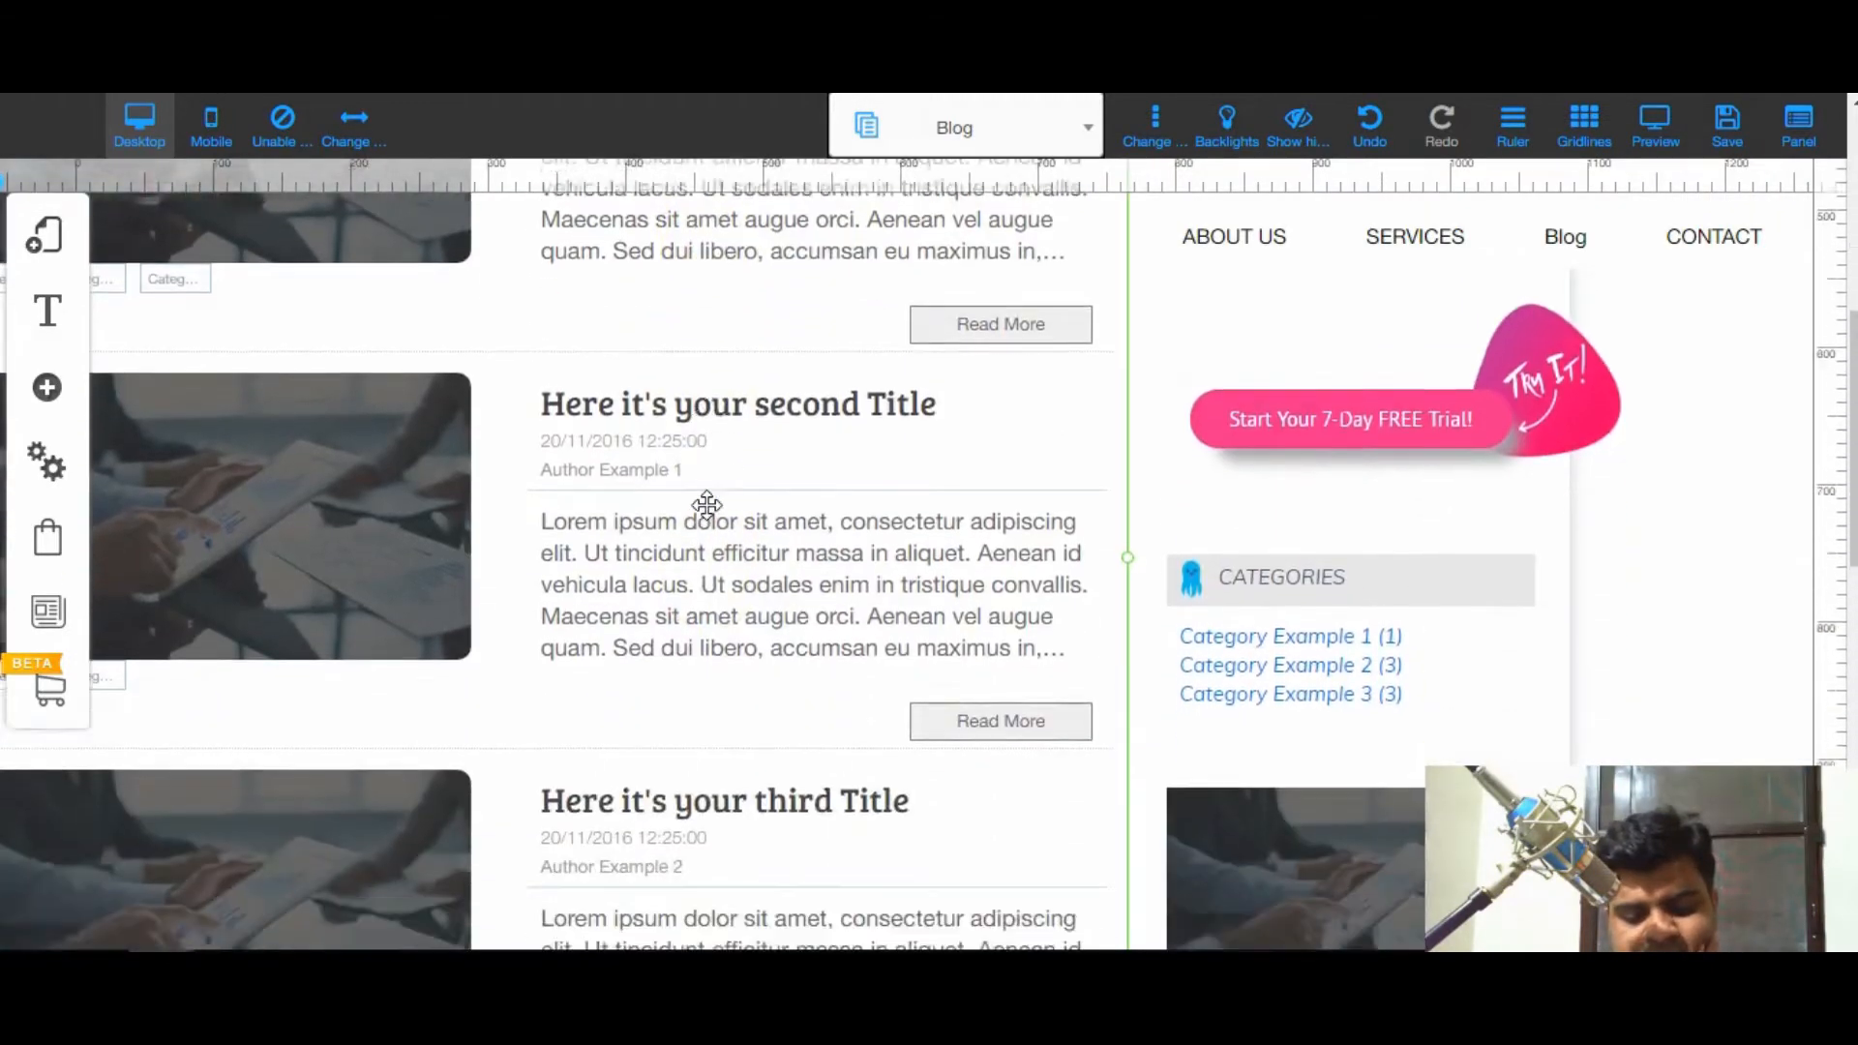
left_click(696, 498)
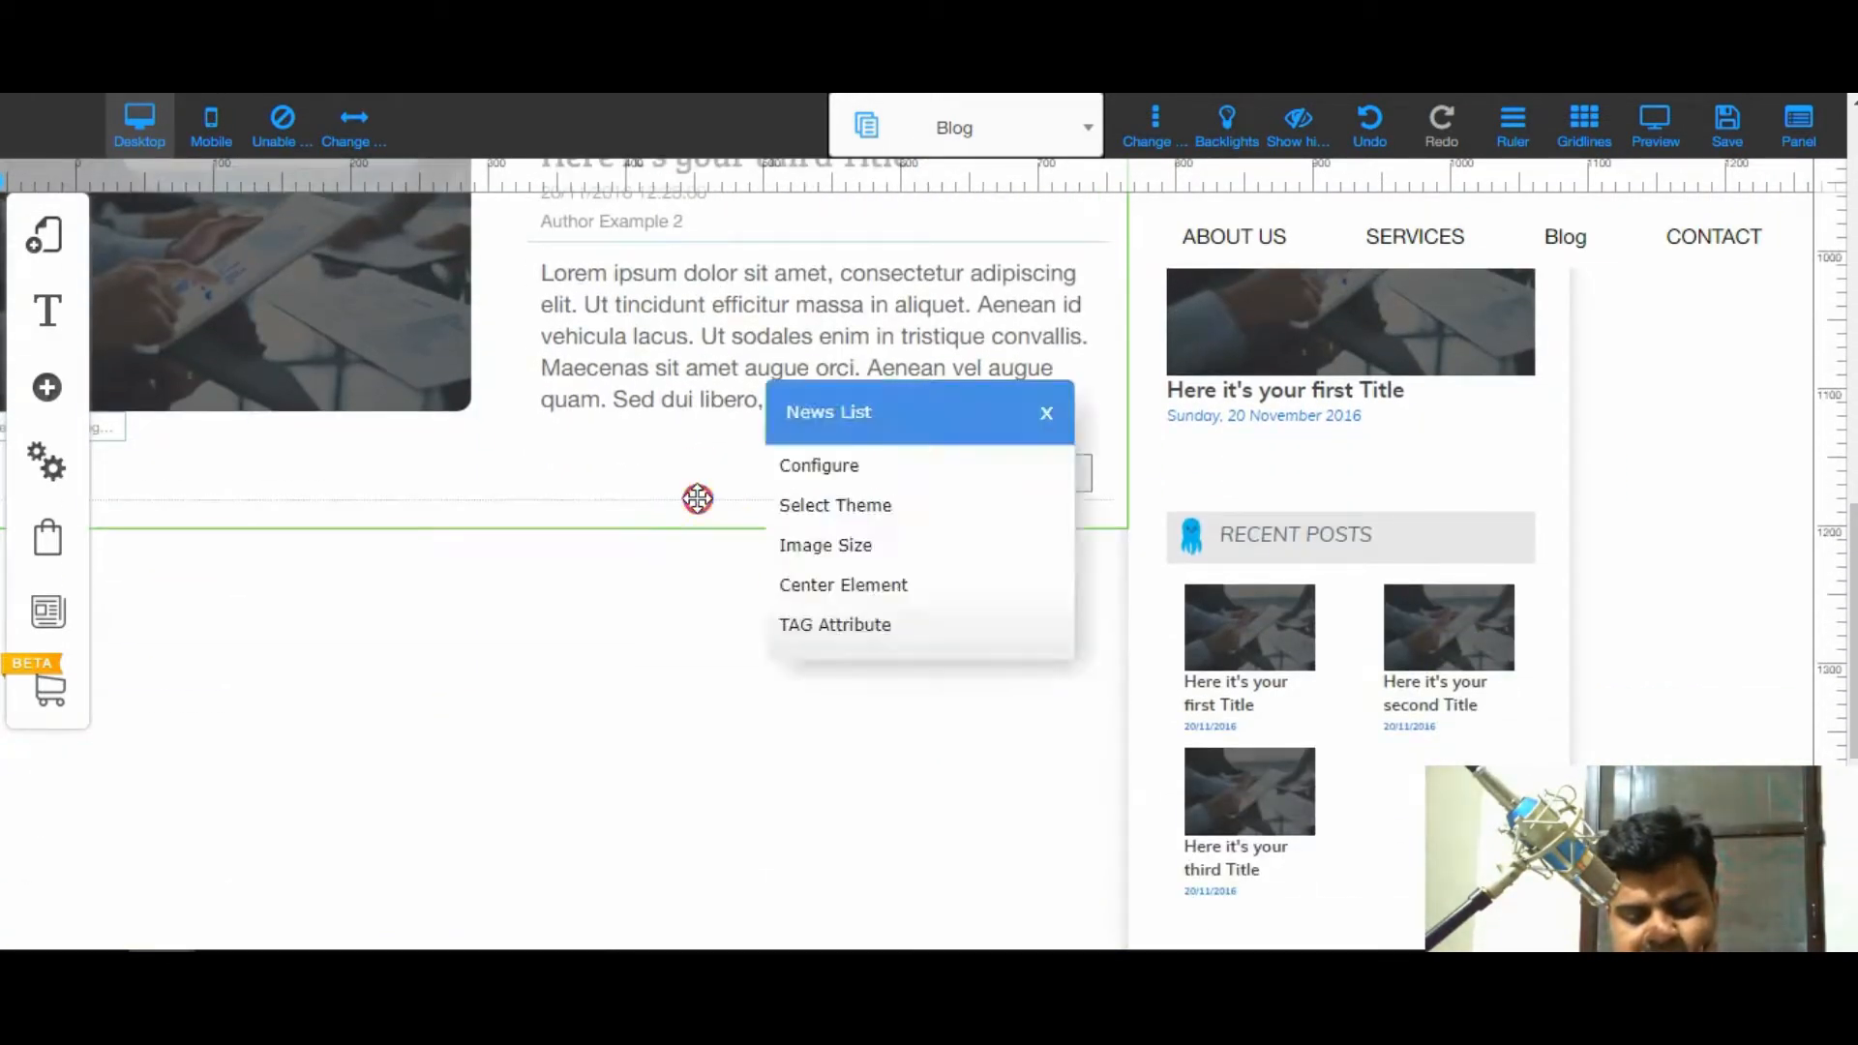
left_click(880, 477)
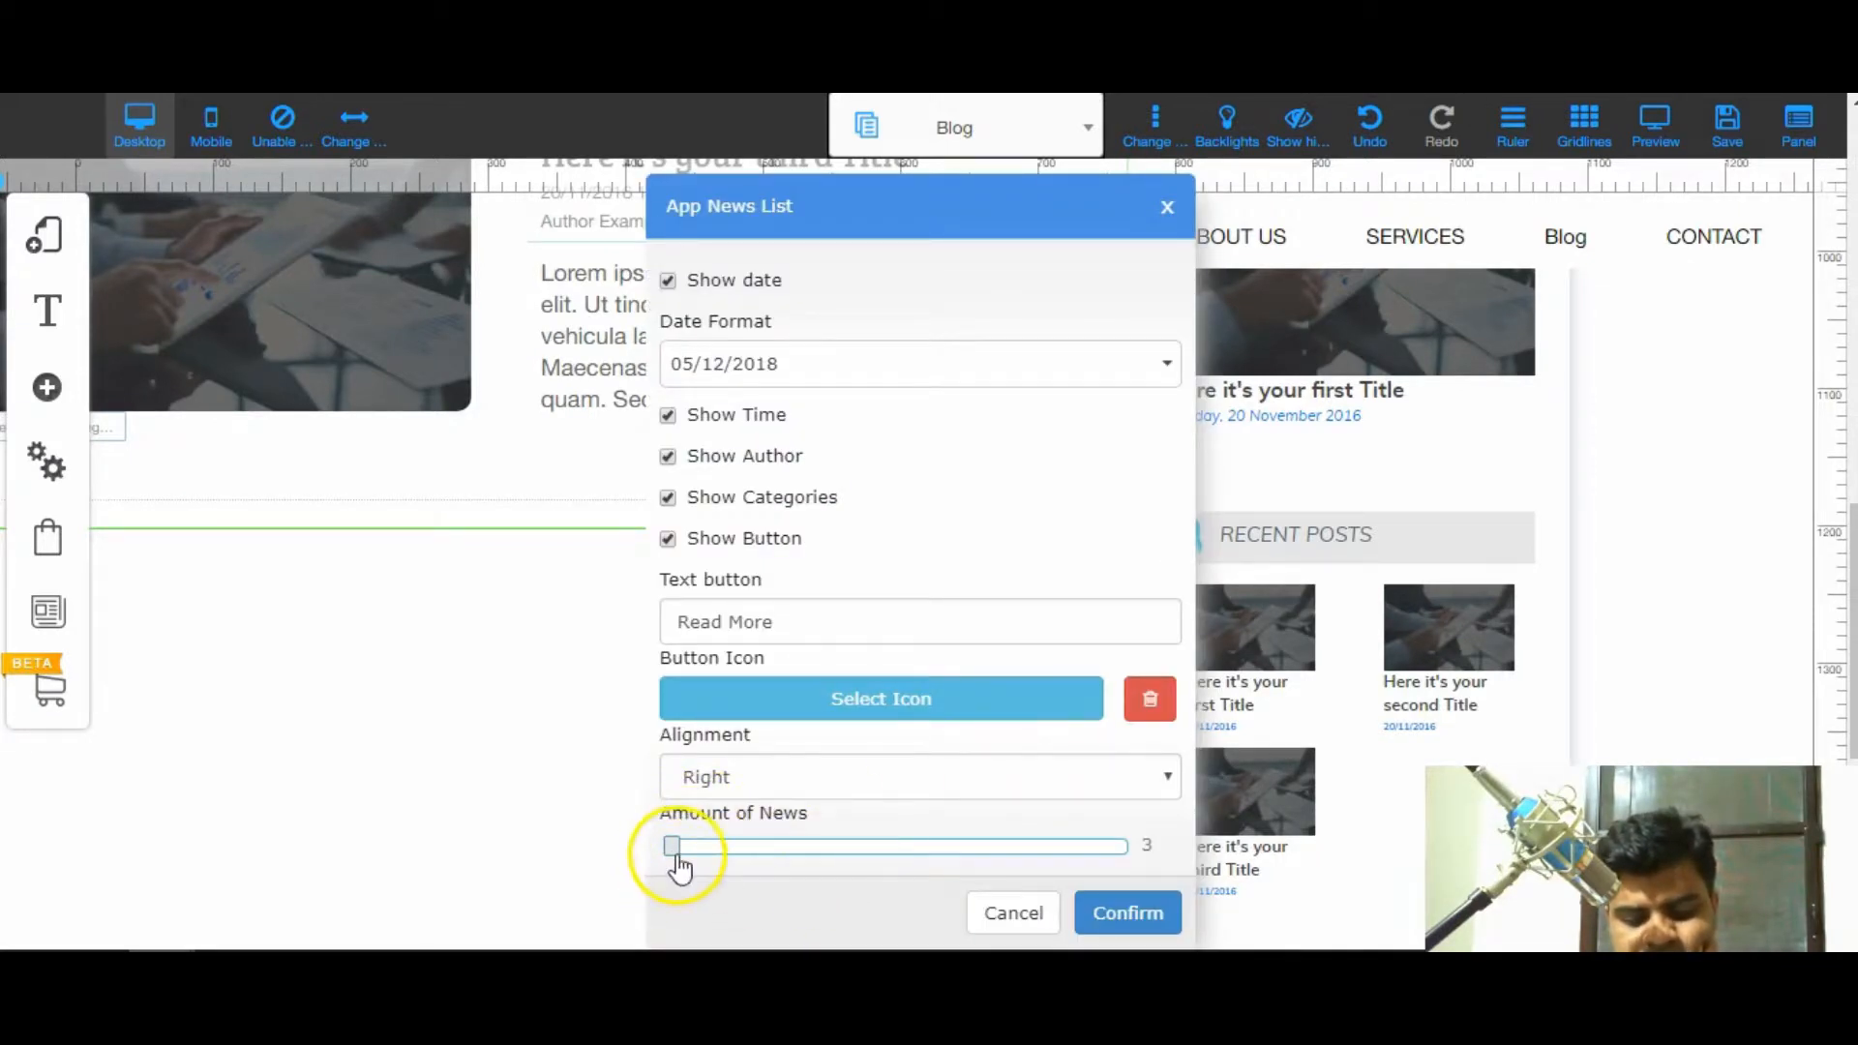
left_click_drag(680, 851, 1128, 859)
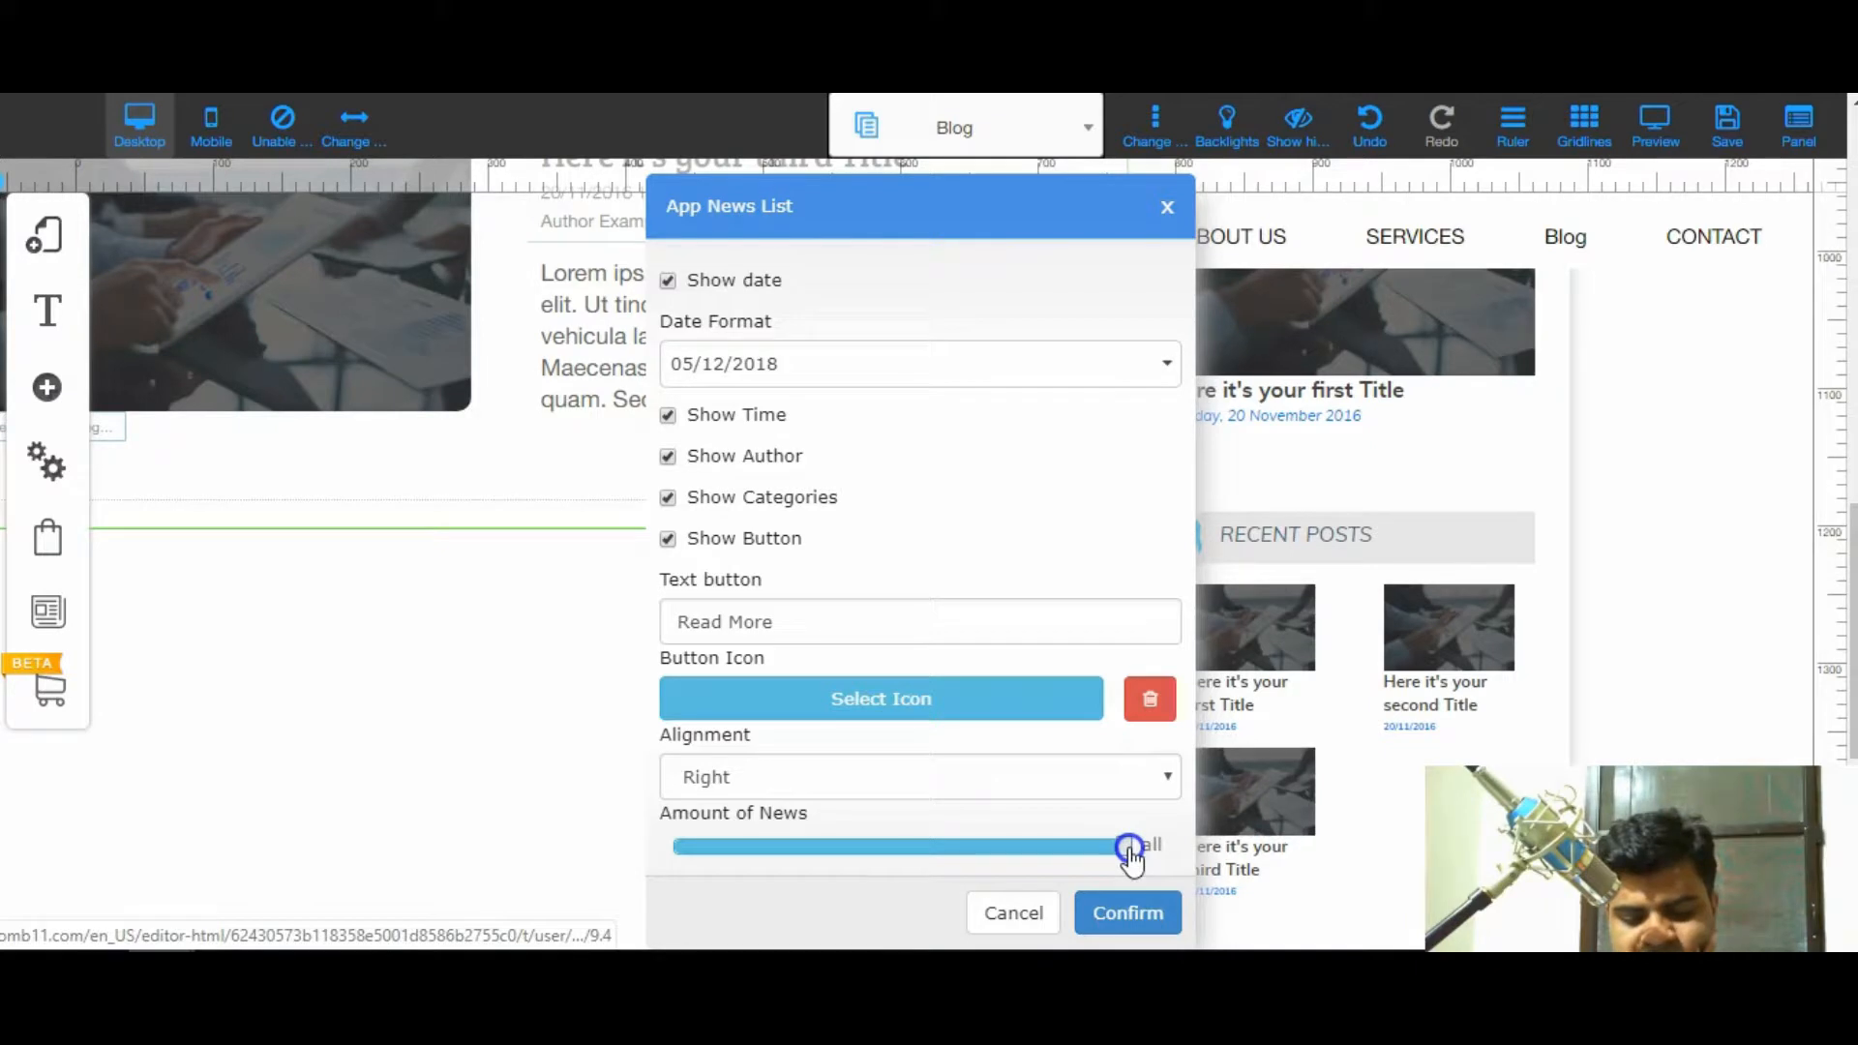
left_click(1137, 915)
left_click(1044, 592)
- Examine the blog page from the footer up to the first post to check the news list and sidebar
scroll(1044, 592, "down", 5)
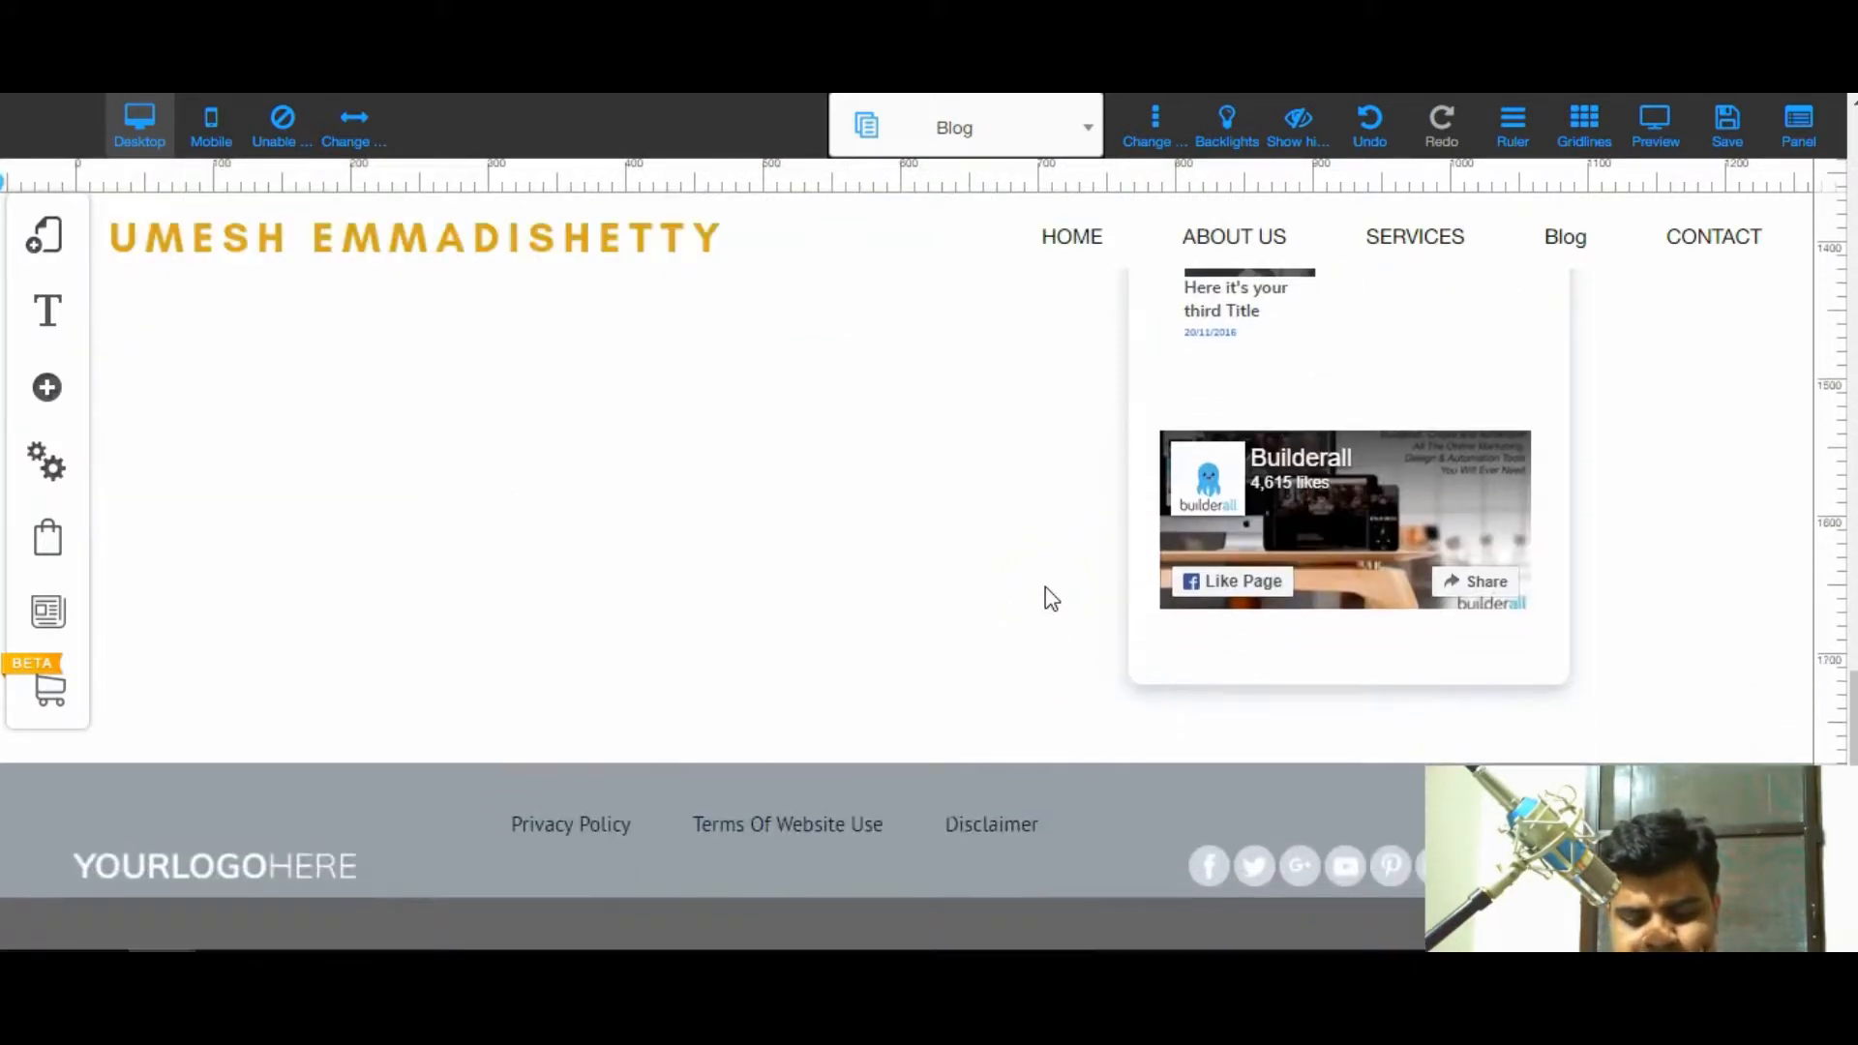
scroll(1045, 588, "up", 10)
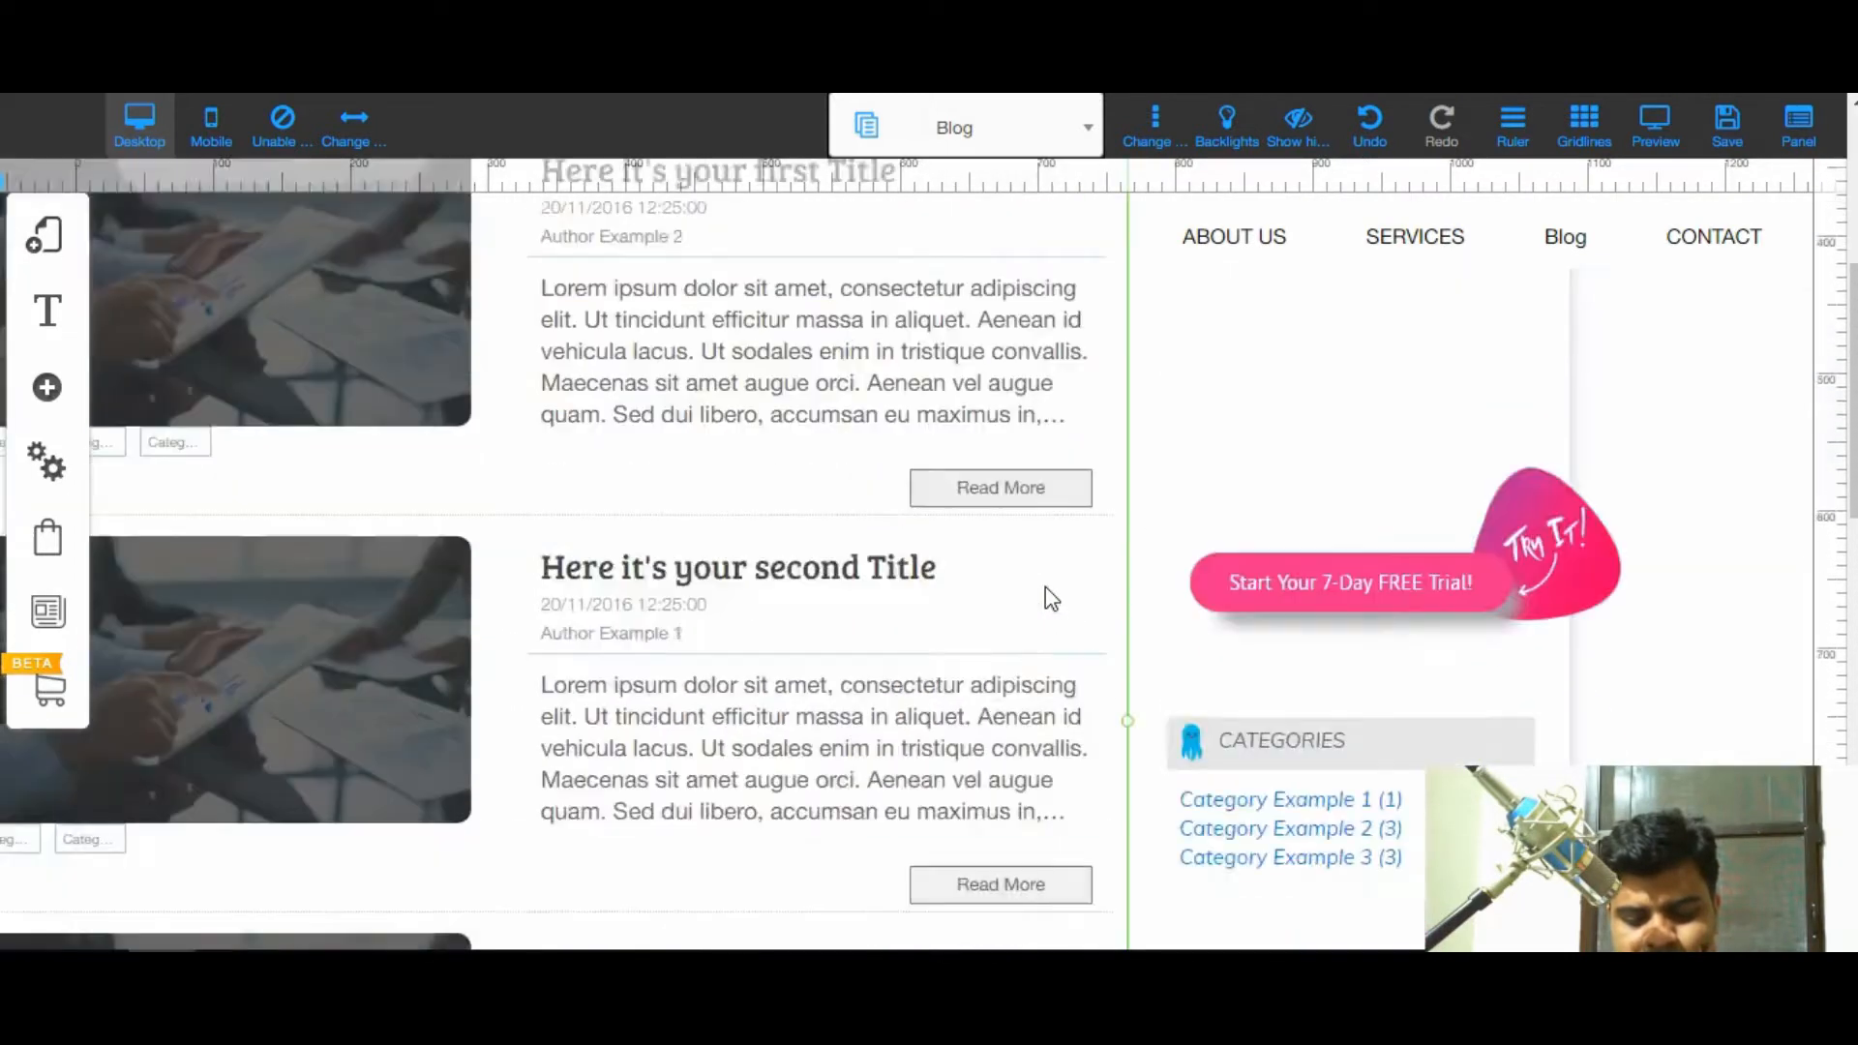
scroll(1045, 586, "down", 10)
scroll(1045, 586, "up", 5)
scroll(1045, 588, "down", 5)
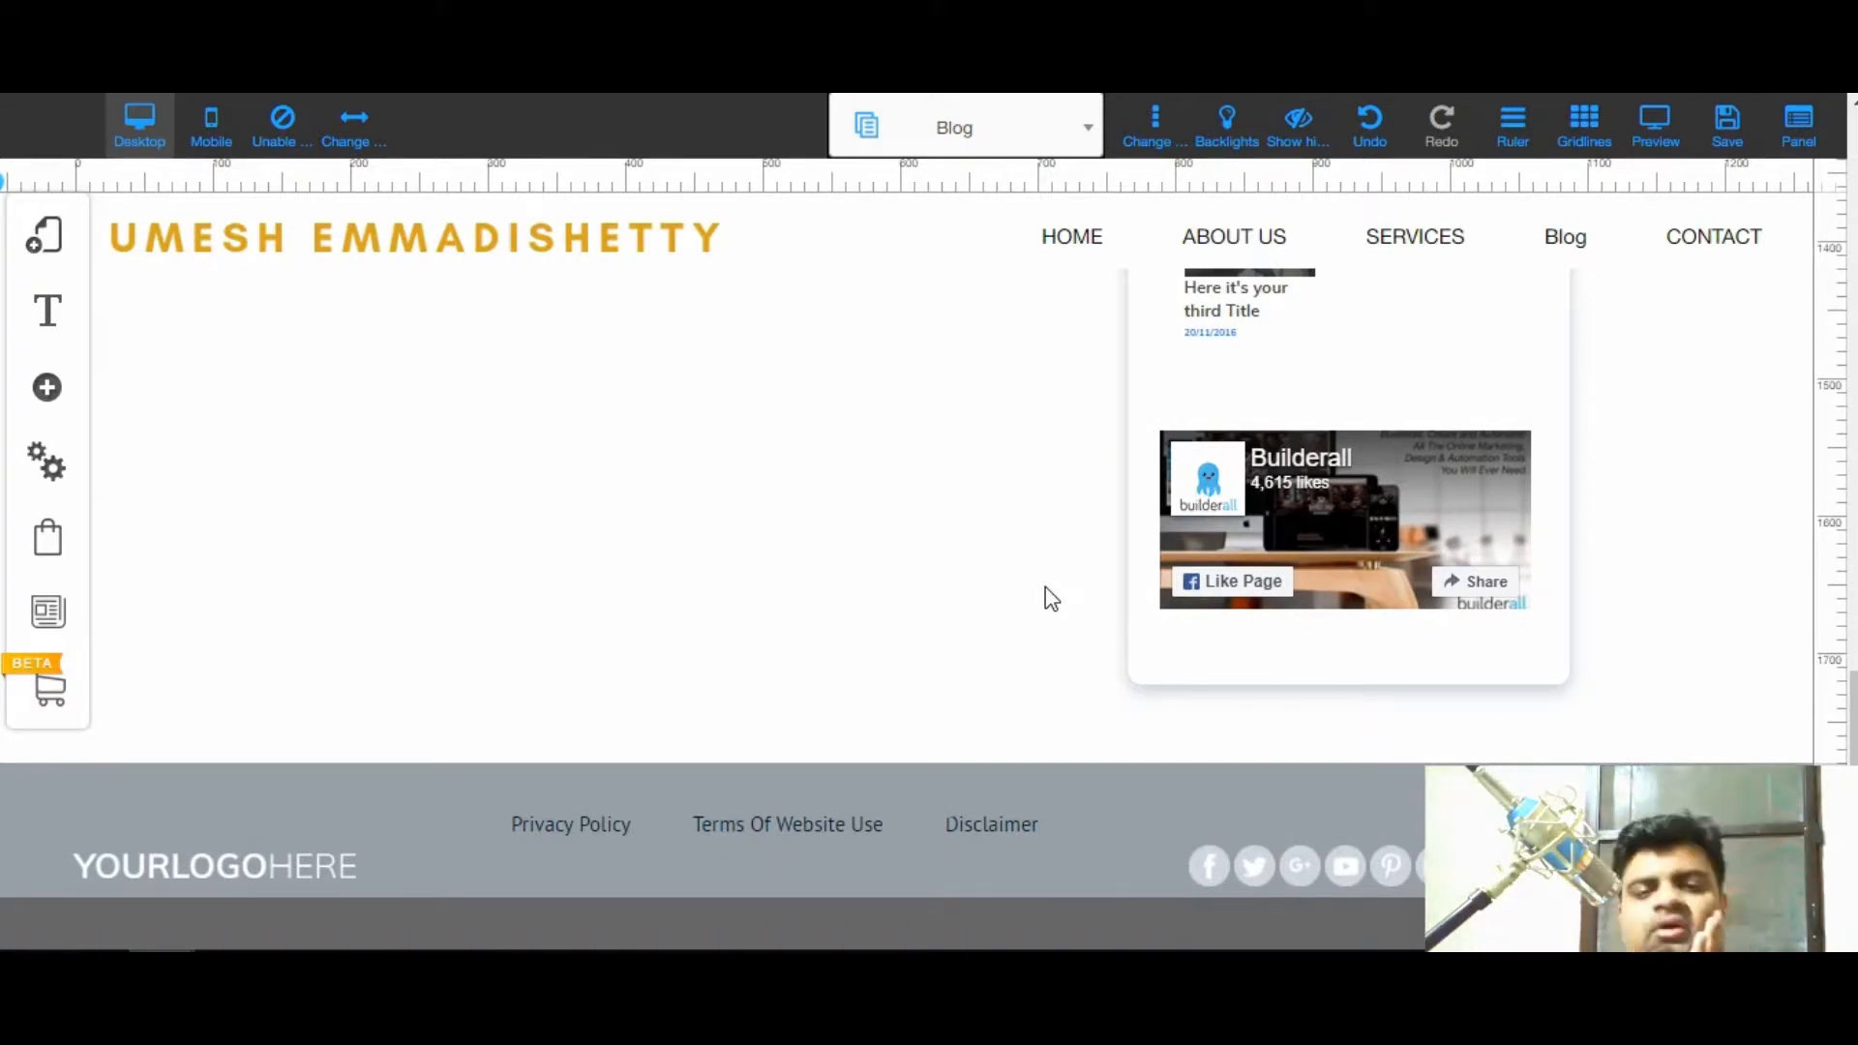
scroll(1052, 599, "up", 6)
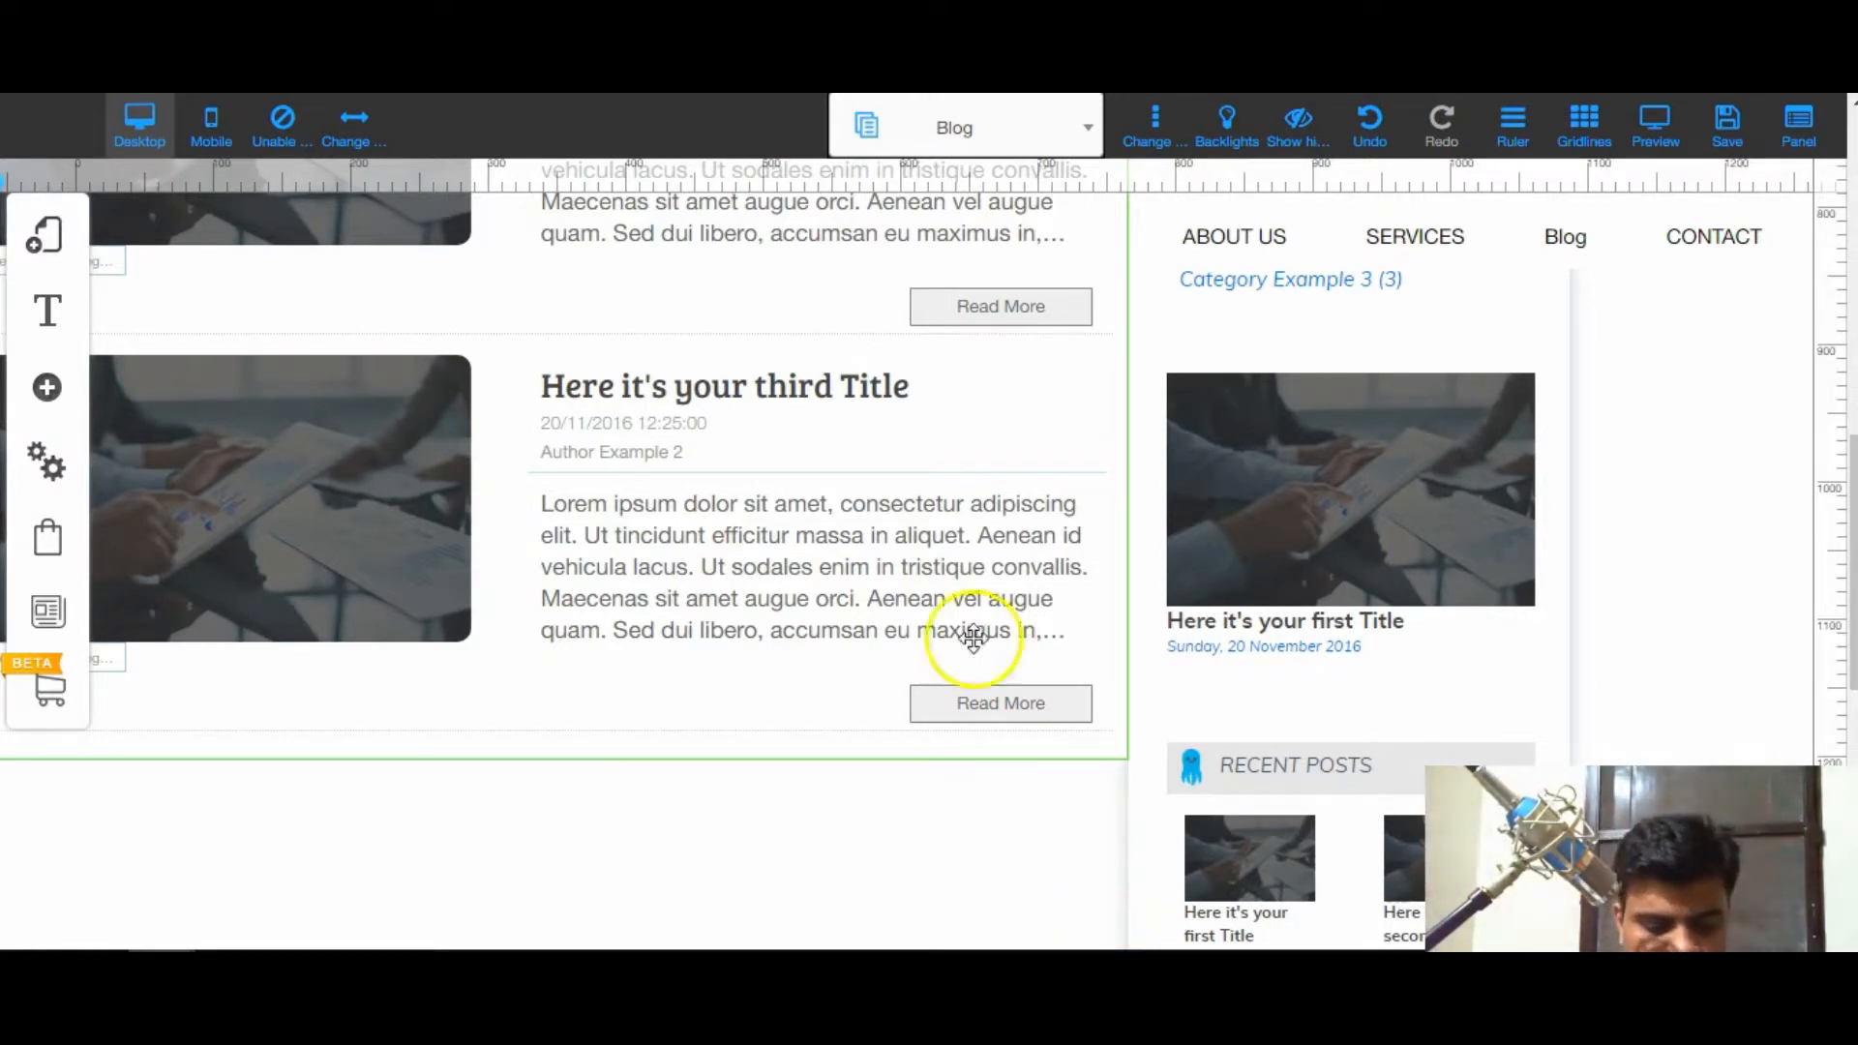
scroll(817, 738, "up", 5)
scroll(817, 738, "up", 1)
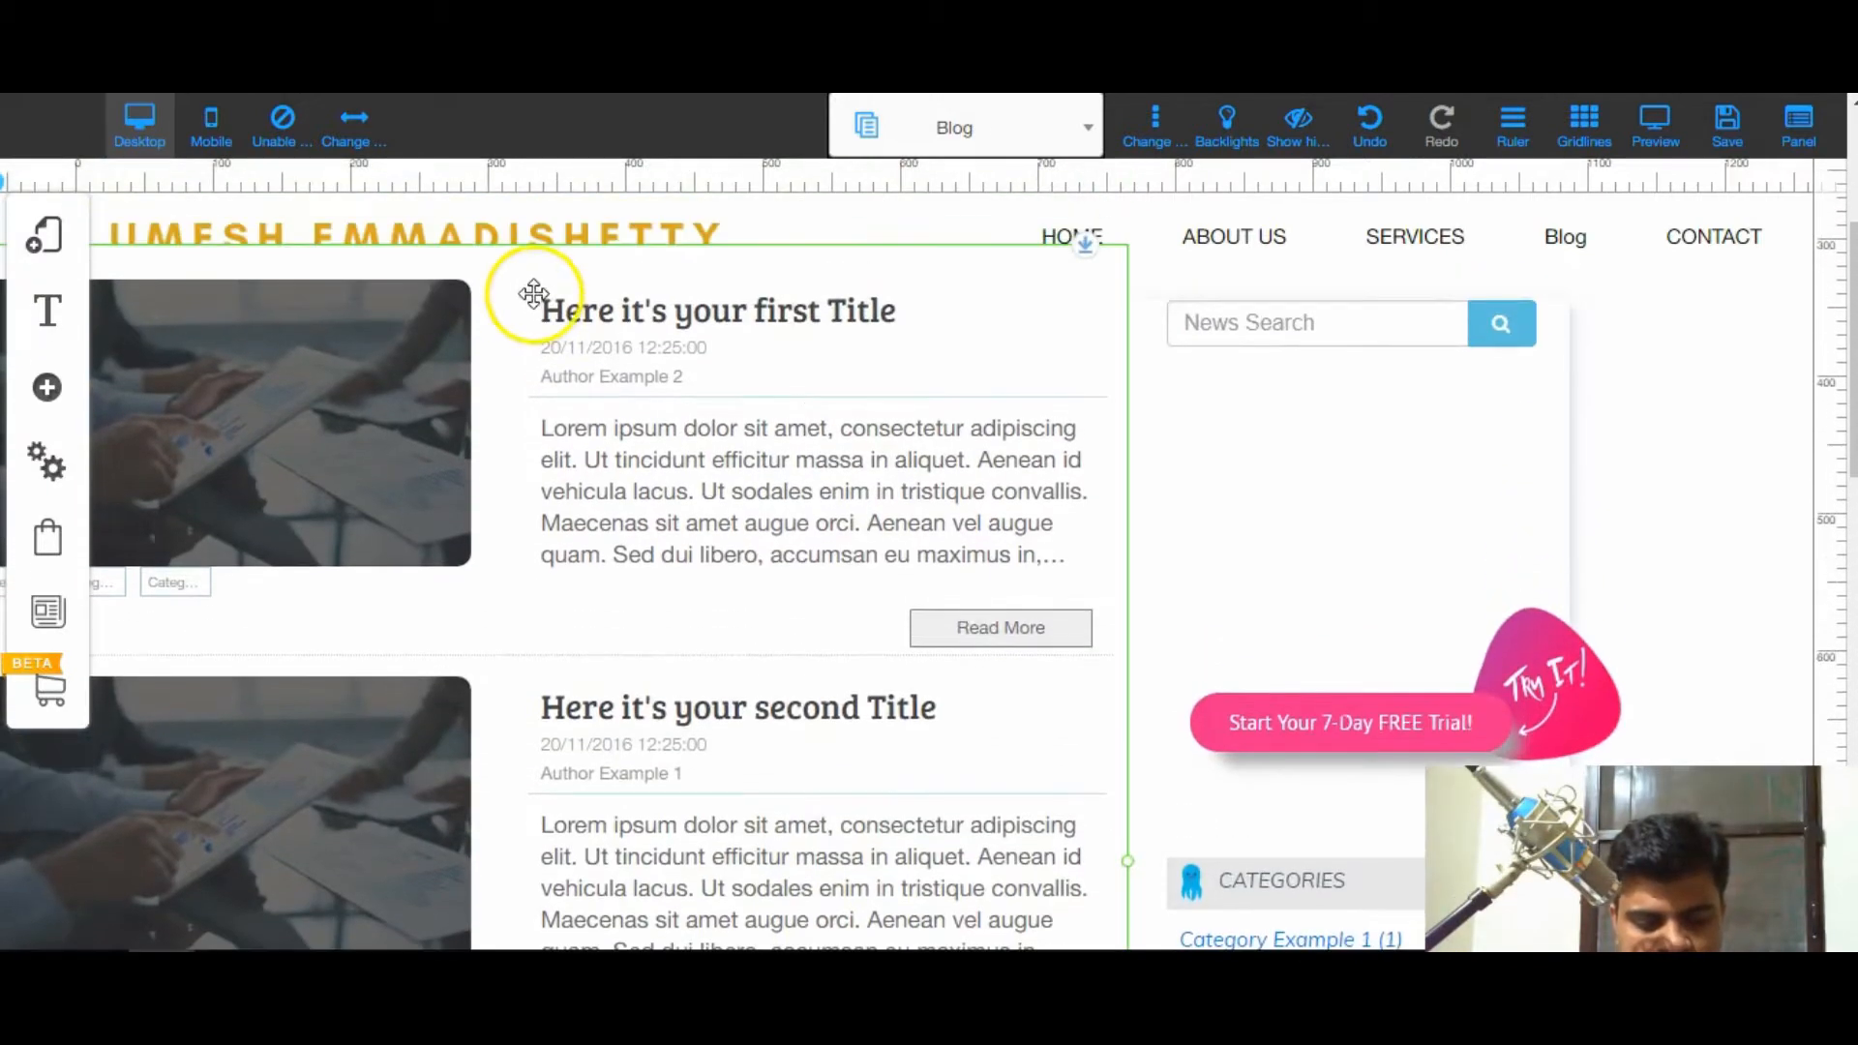
- Review the news list's configuration options and close them without making changes
left_click(602, 395)
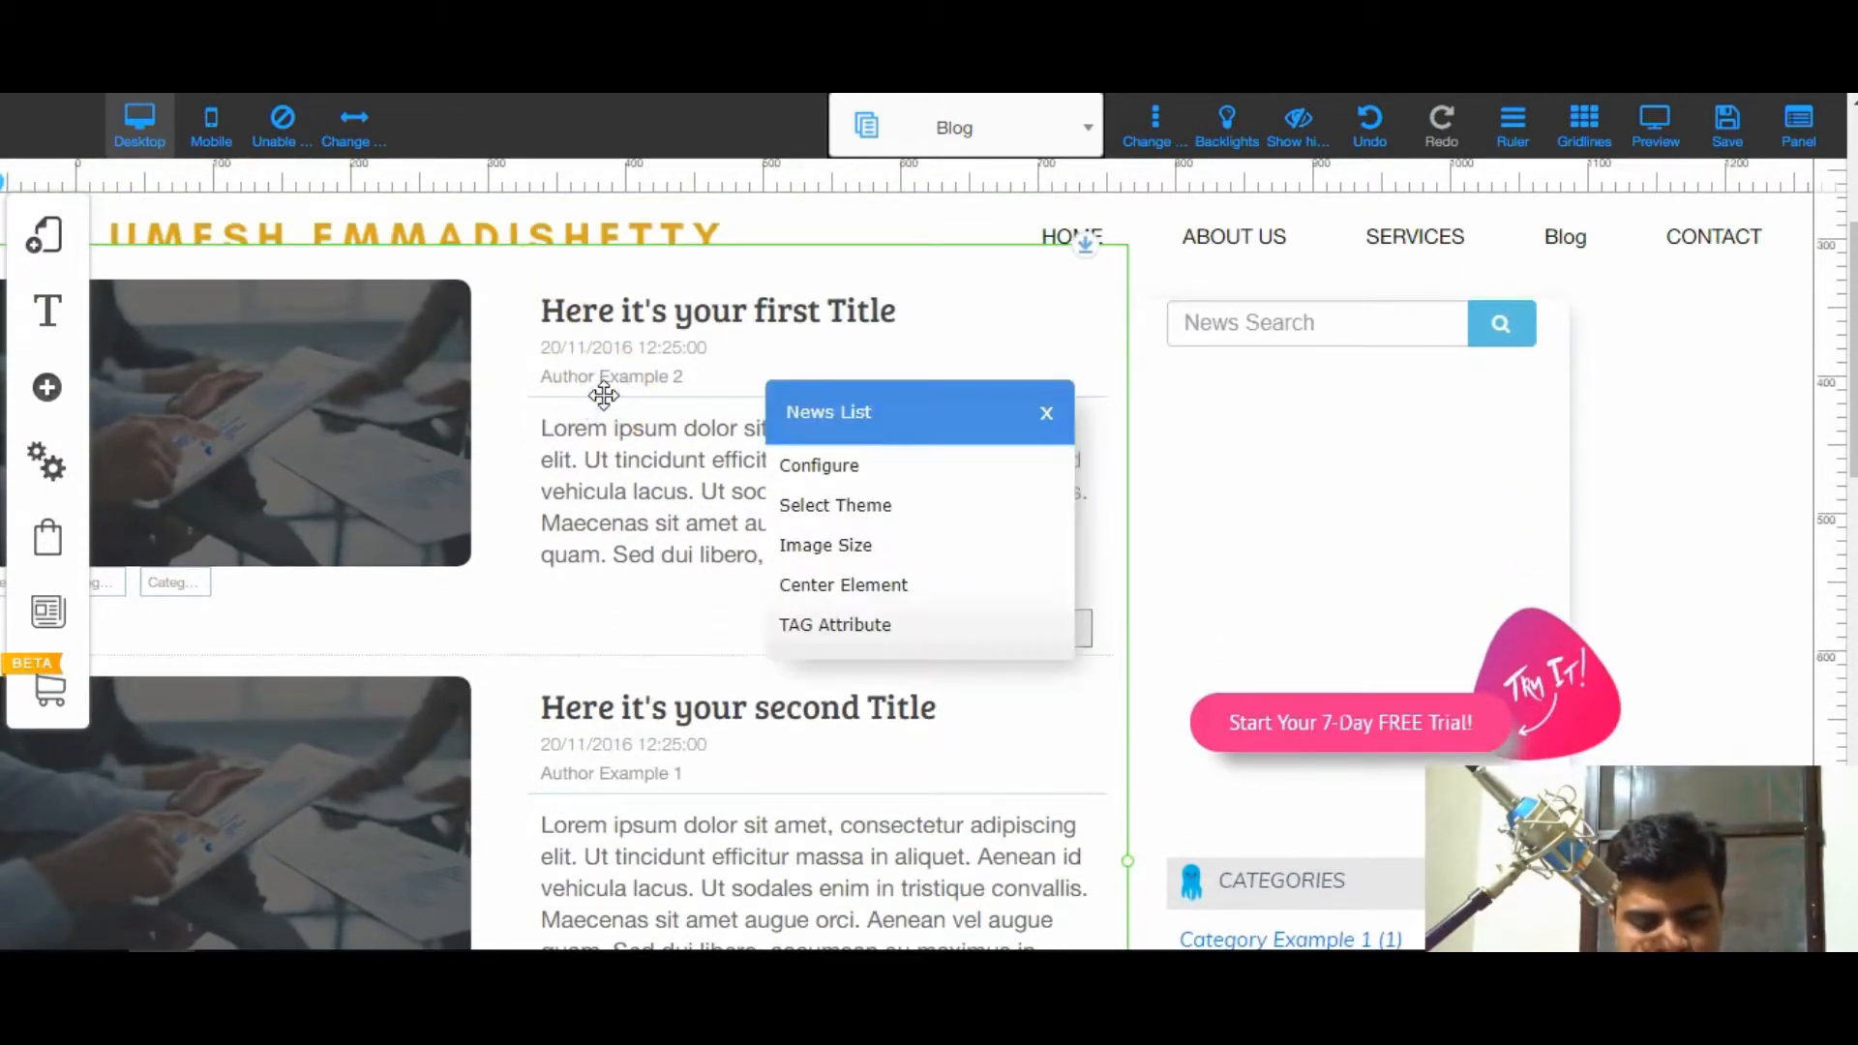
scroll(755, 402, "up", 4)
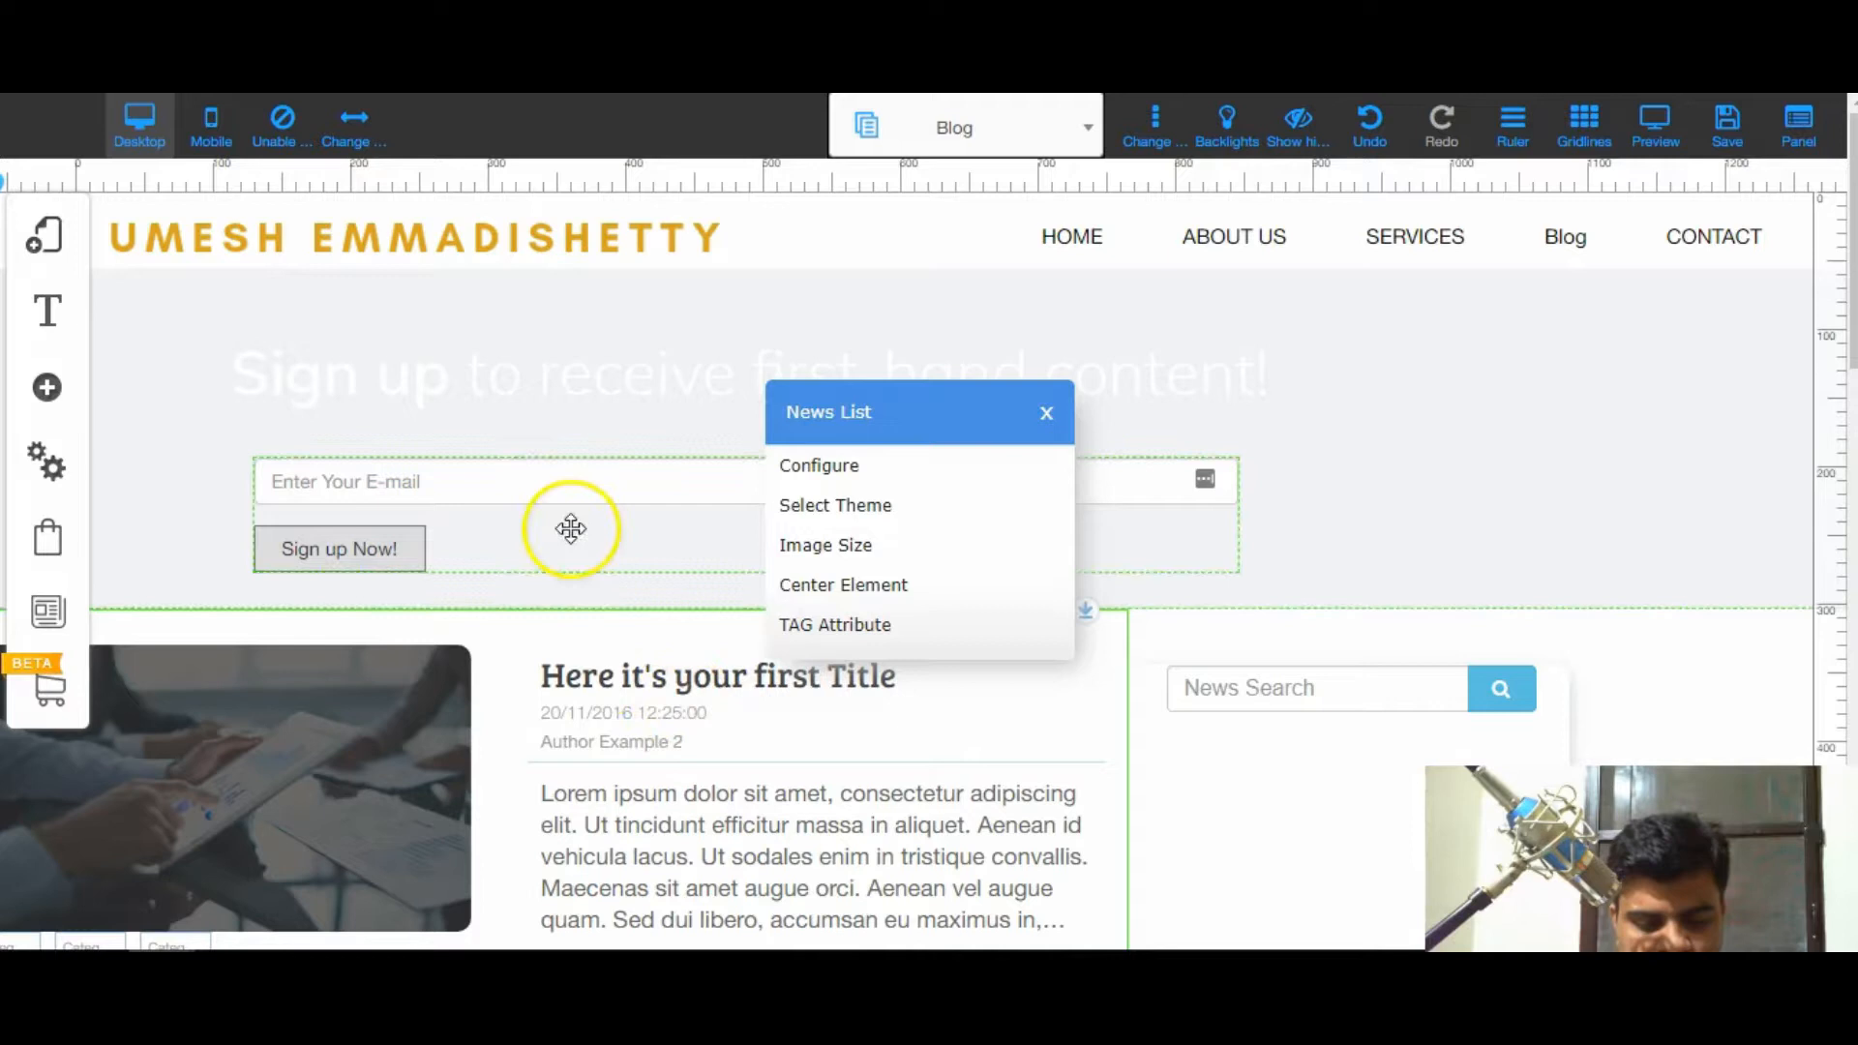
scroll(568, 530, "down", 3)
left_click(753, 518)
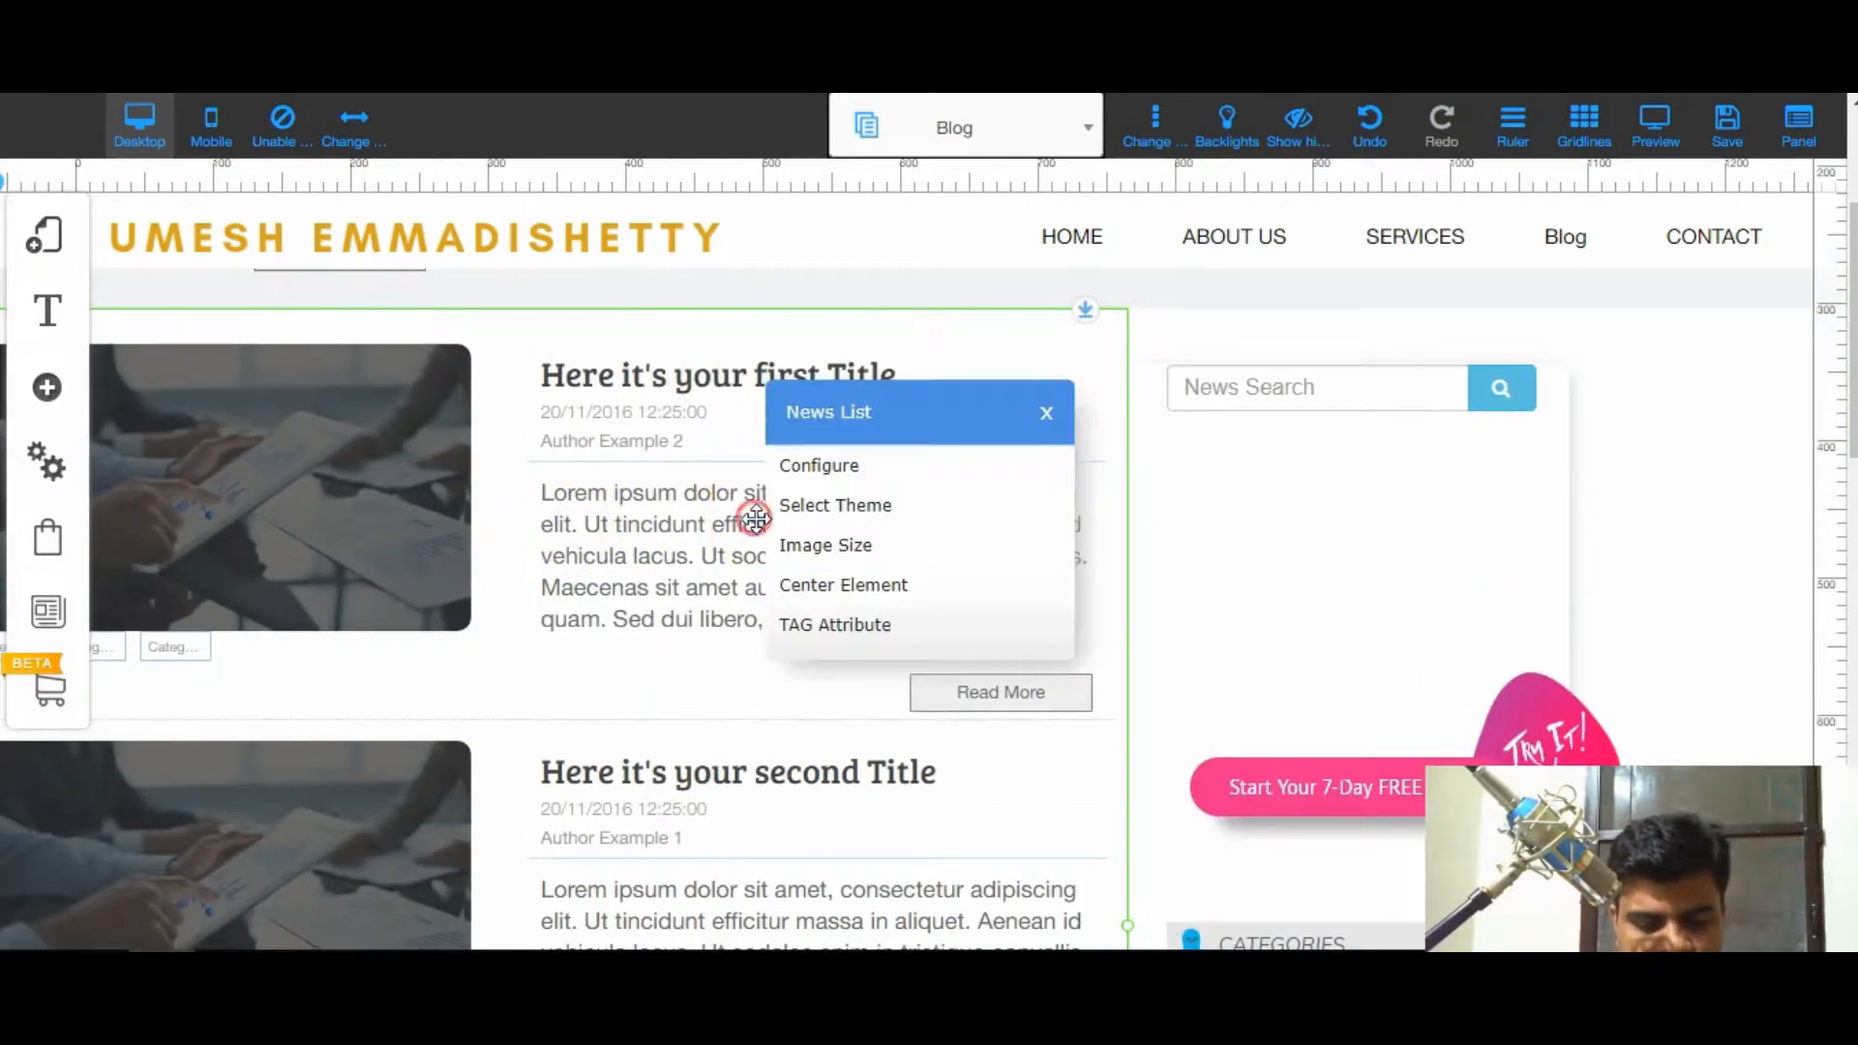
left_click(799, 479)
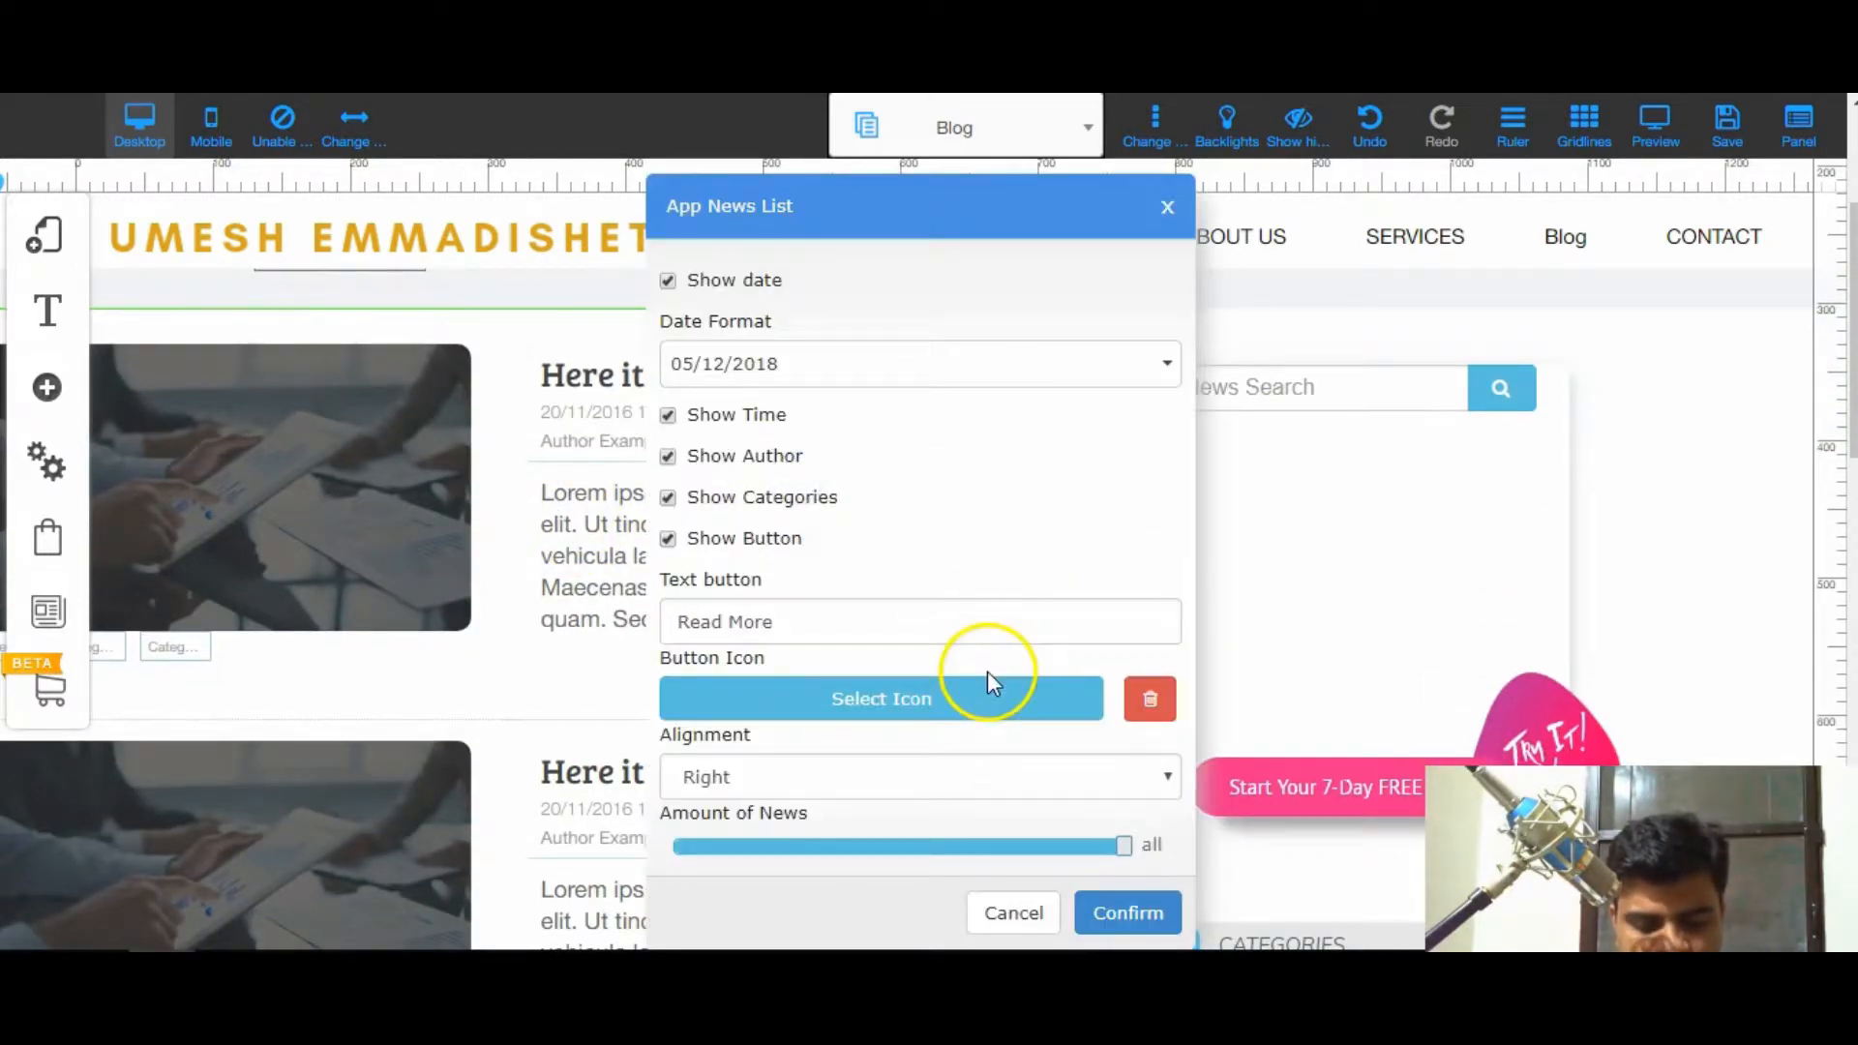
scroll(987, 673, "down", 3)
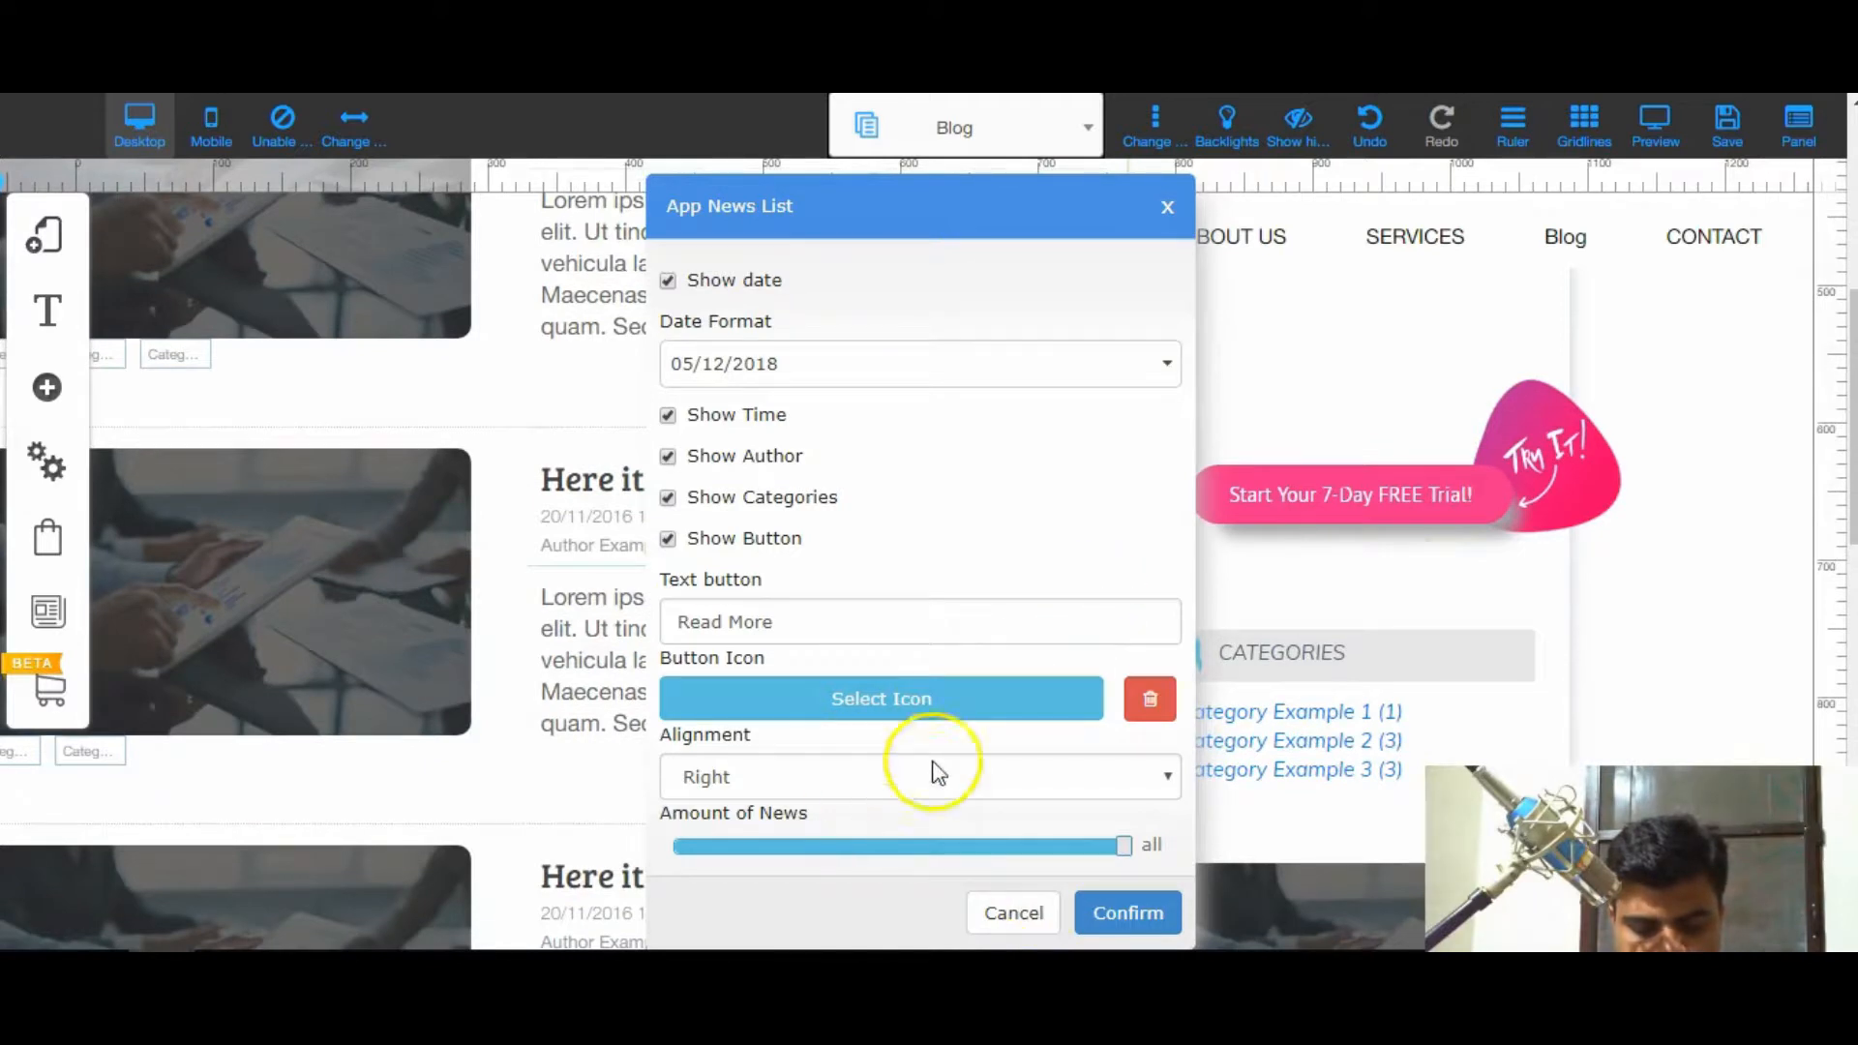
left_click(1165, 209)
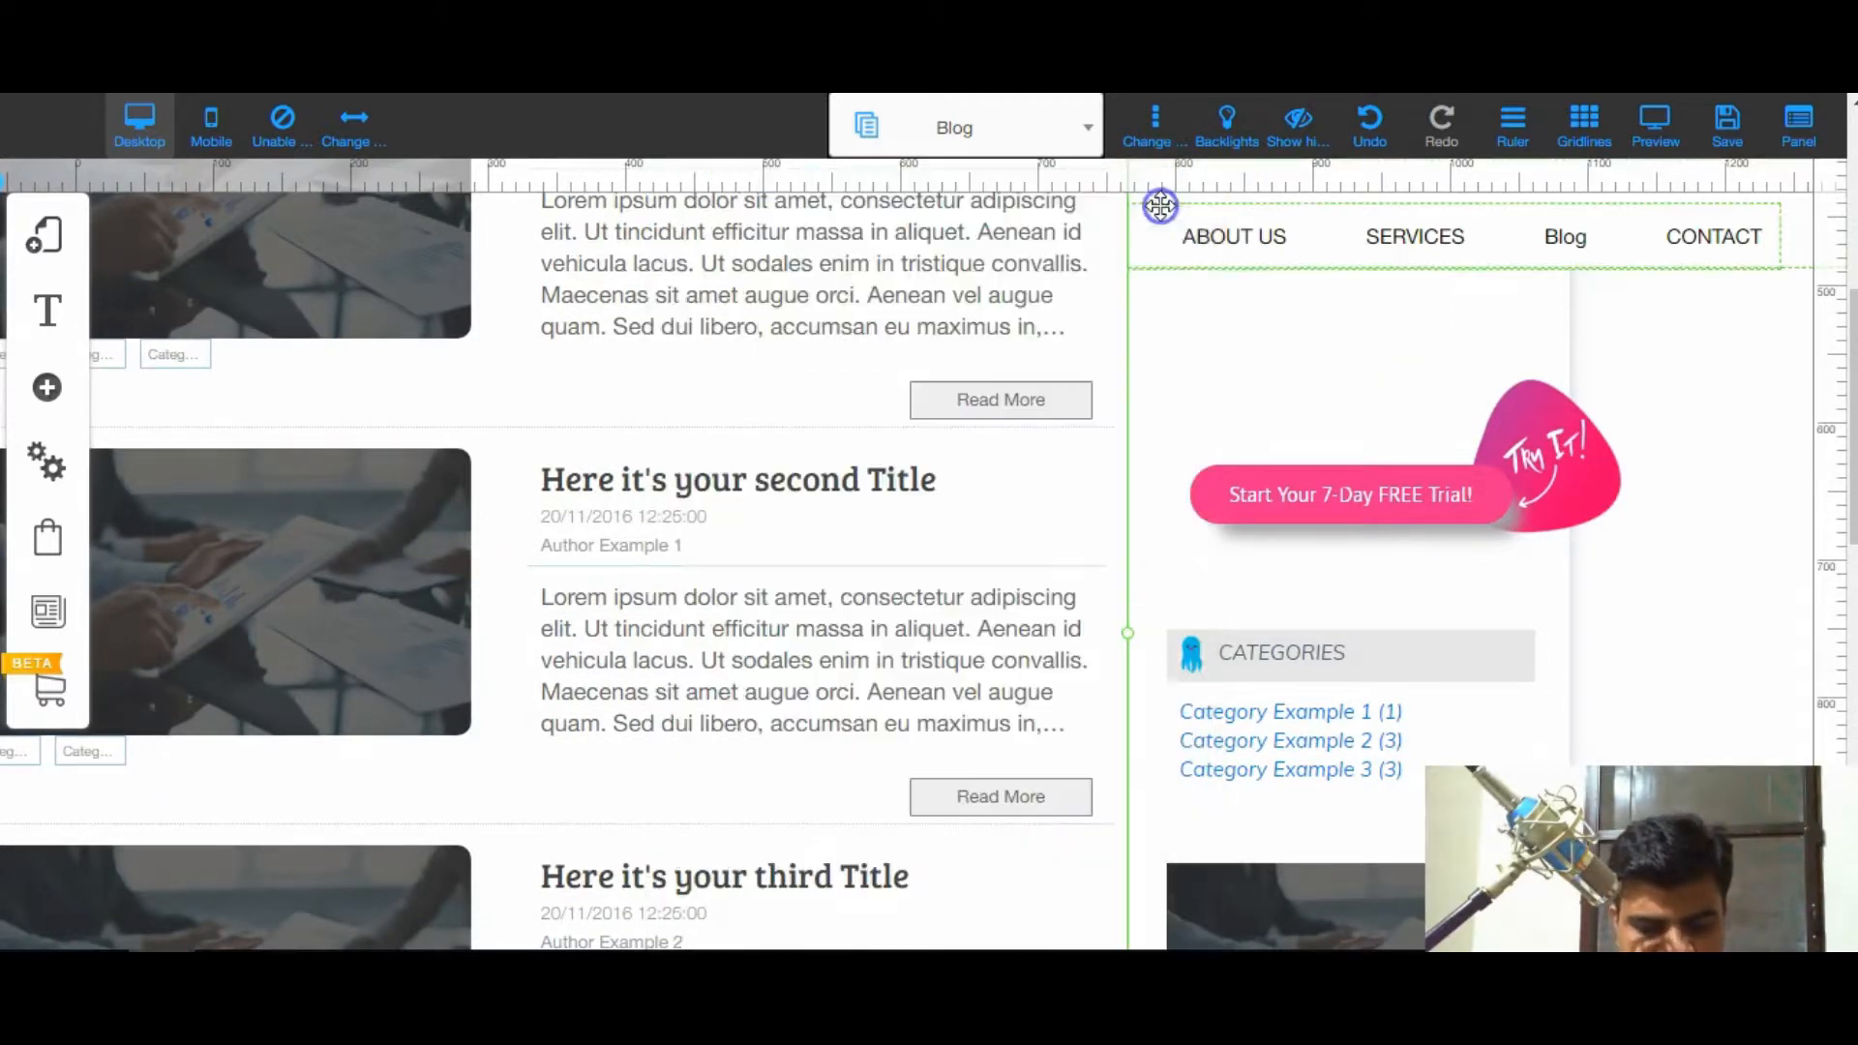
- Delete the newsletter sign-up panel with its heading and e-mail form above the blog posts
scroll(810, 519, "up", 1)
scroll(809, 519, "up", 3)
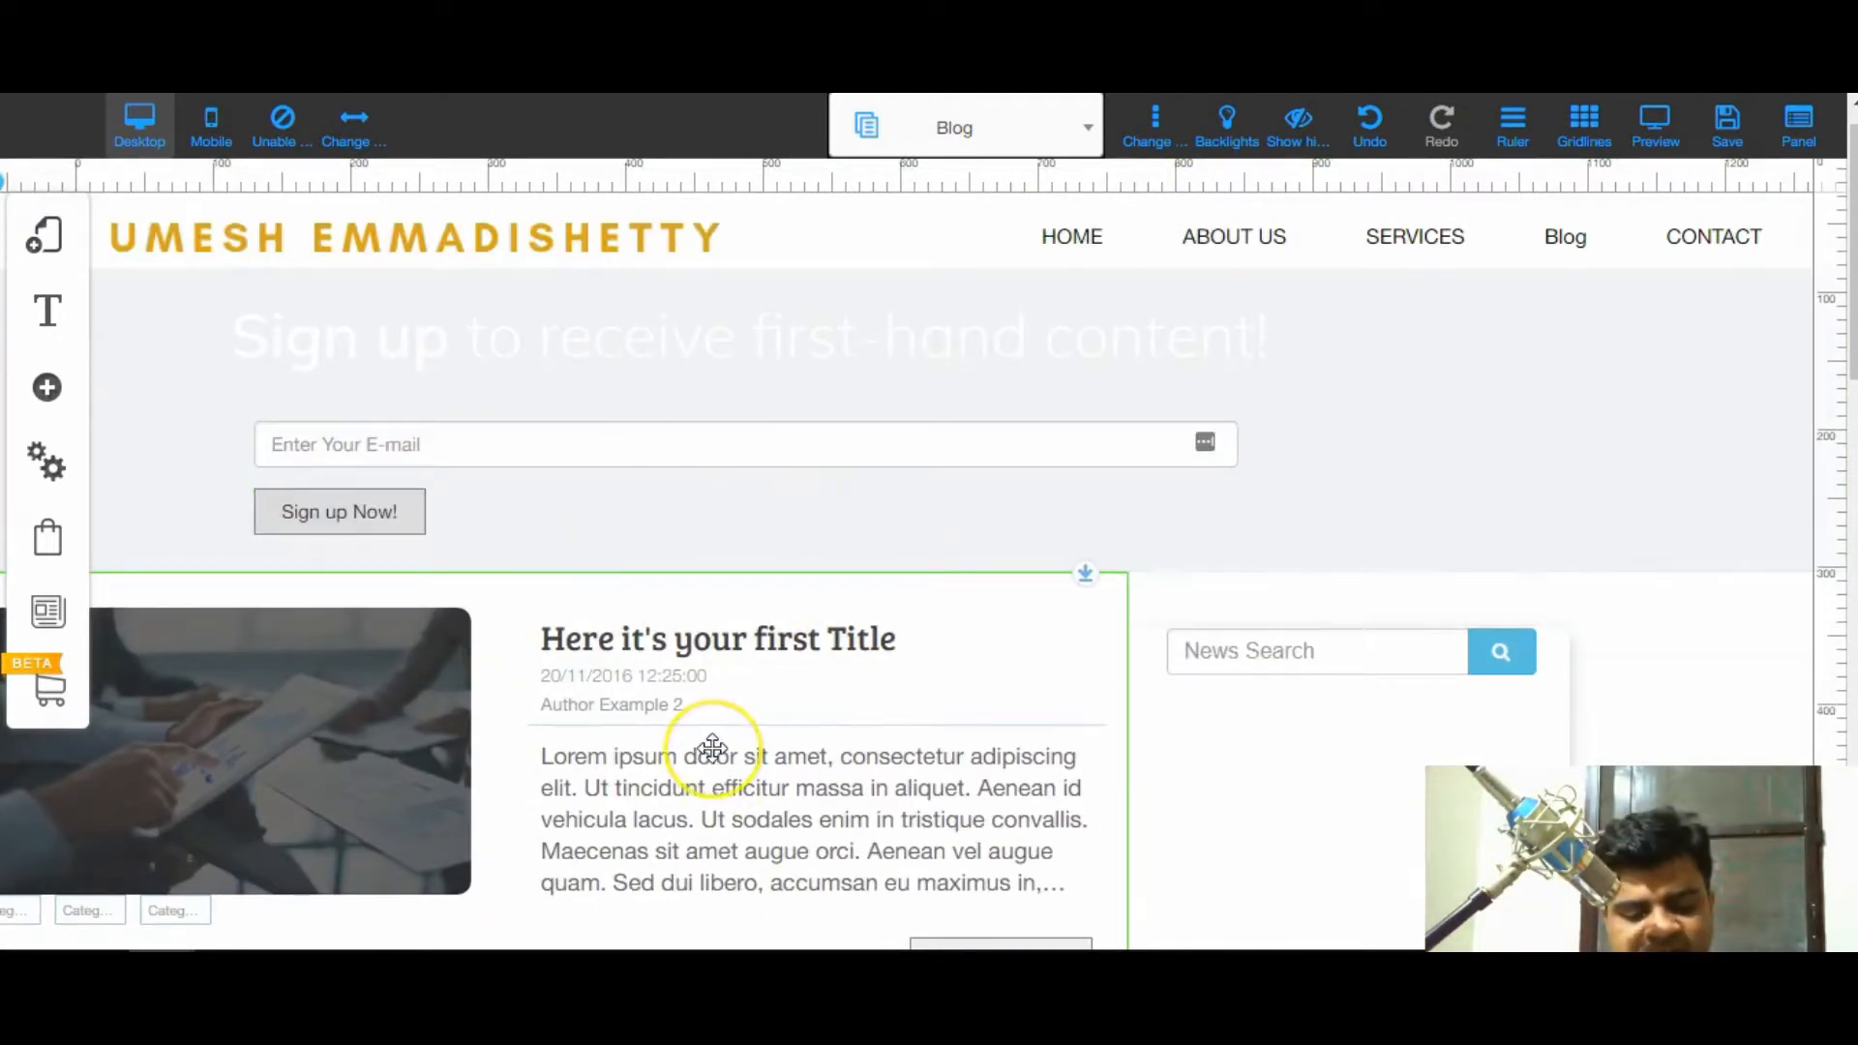
scroll(709, 751, "down", 3)
scroll(710, 751, "up", 4)
left_click(806, 444)
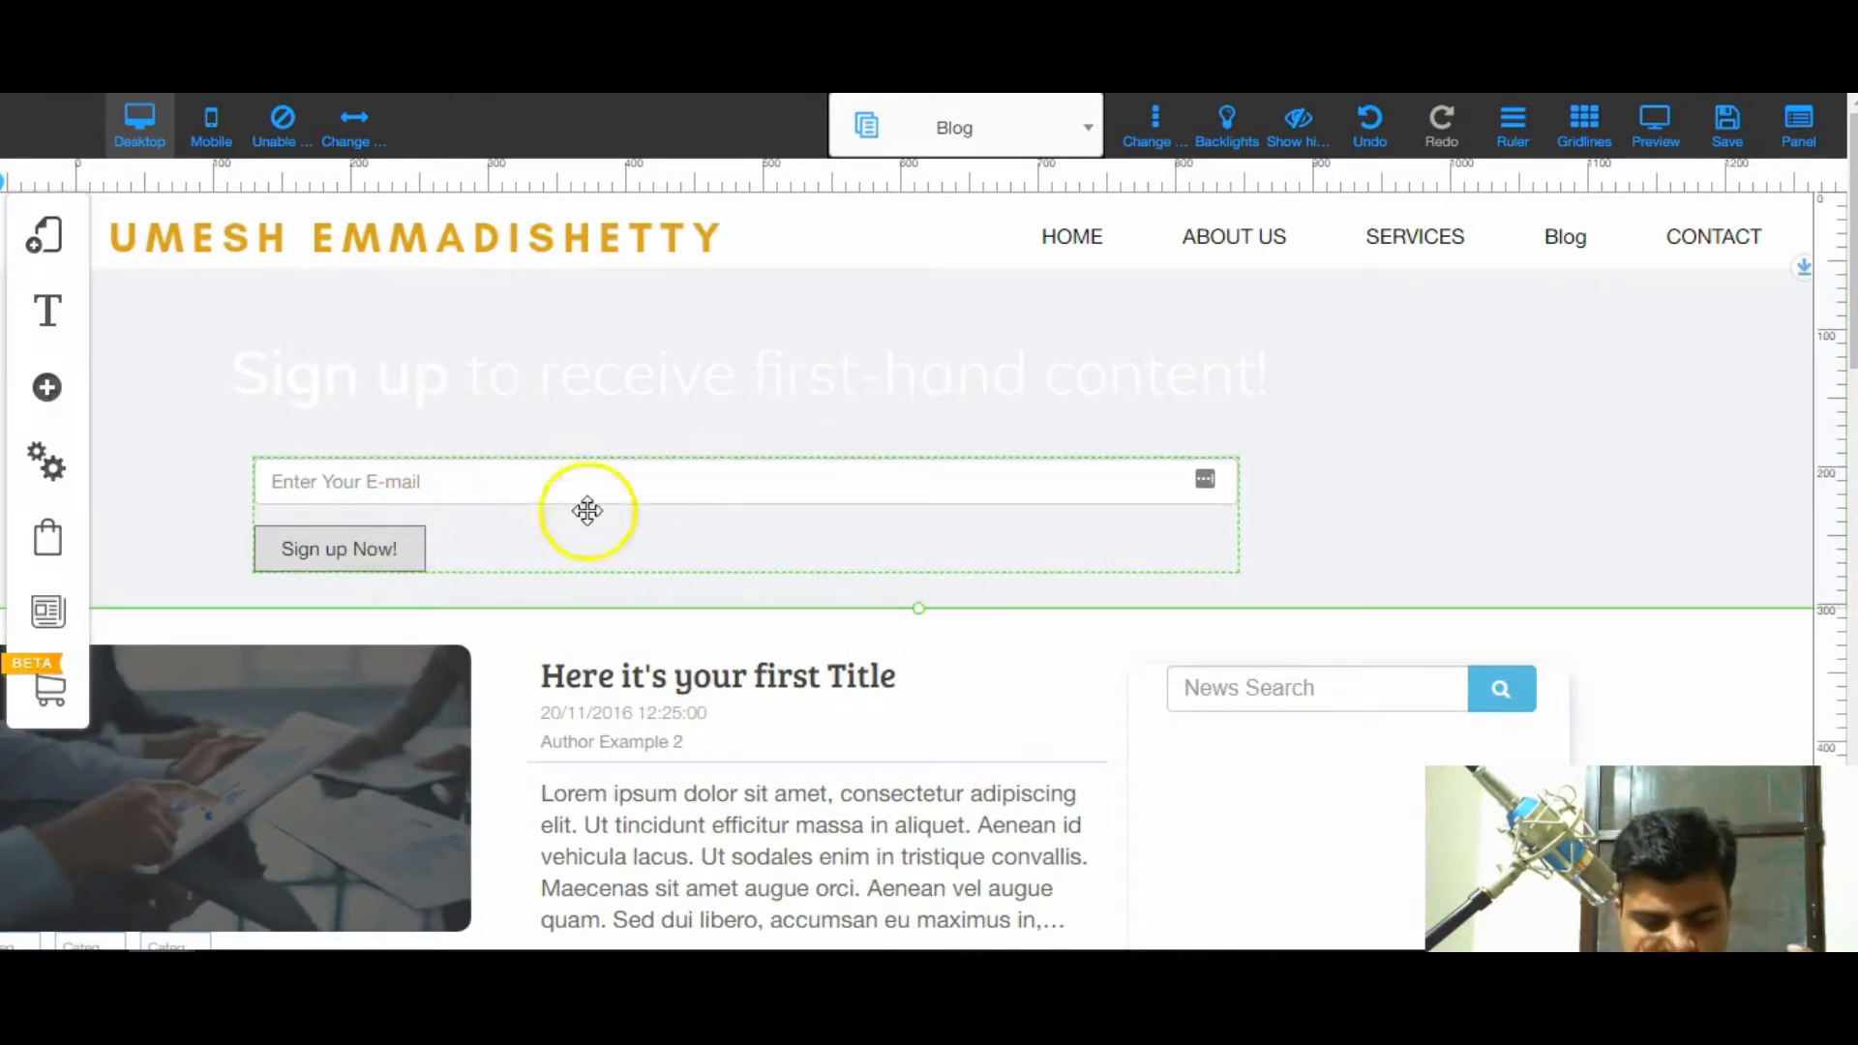
left_click(595, 549)
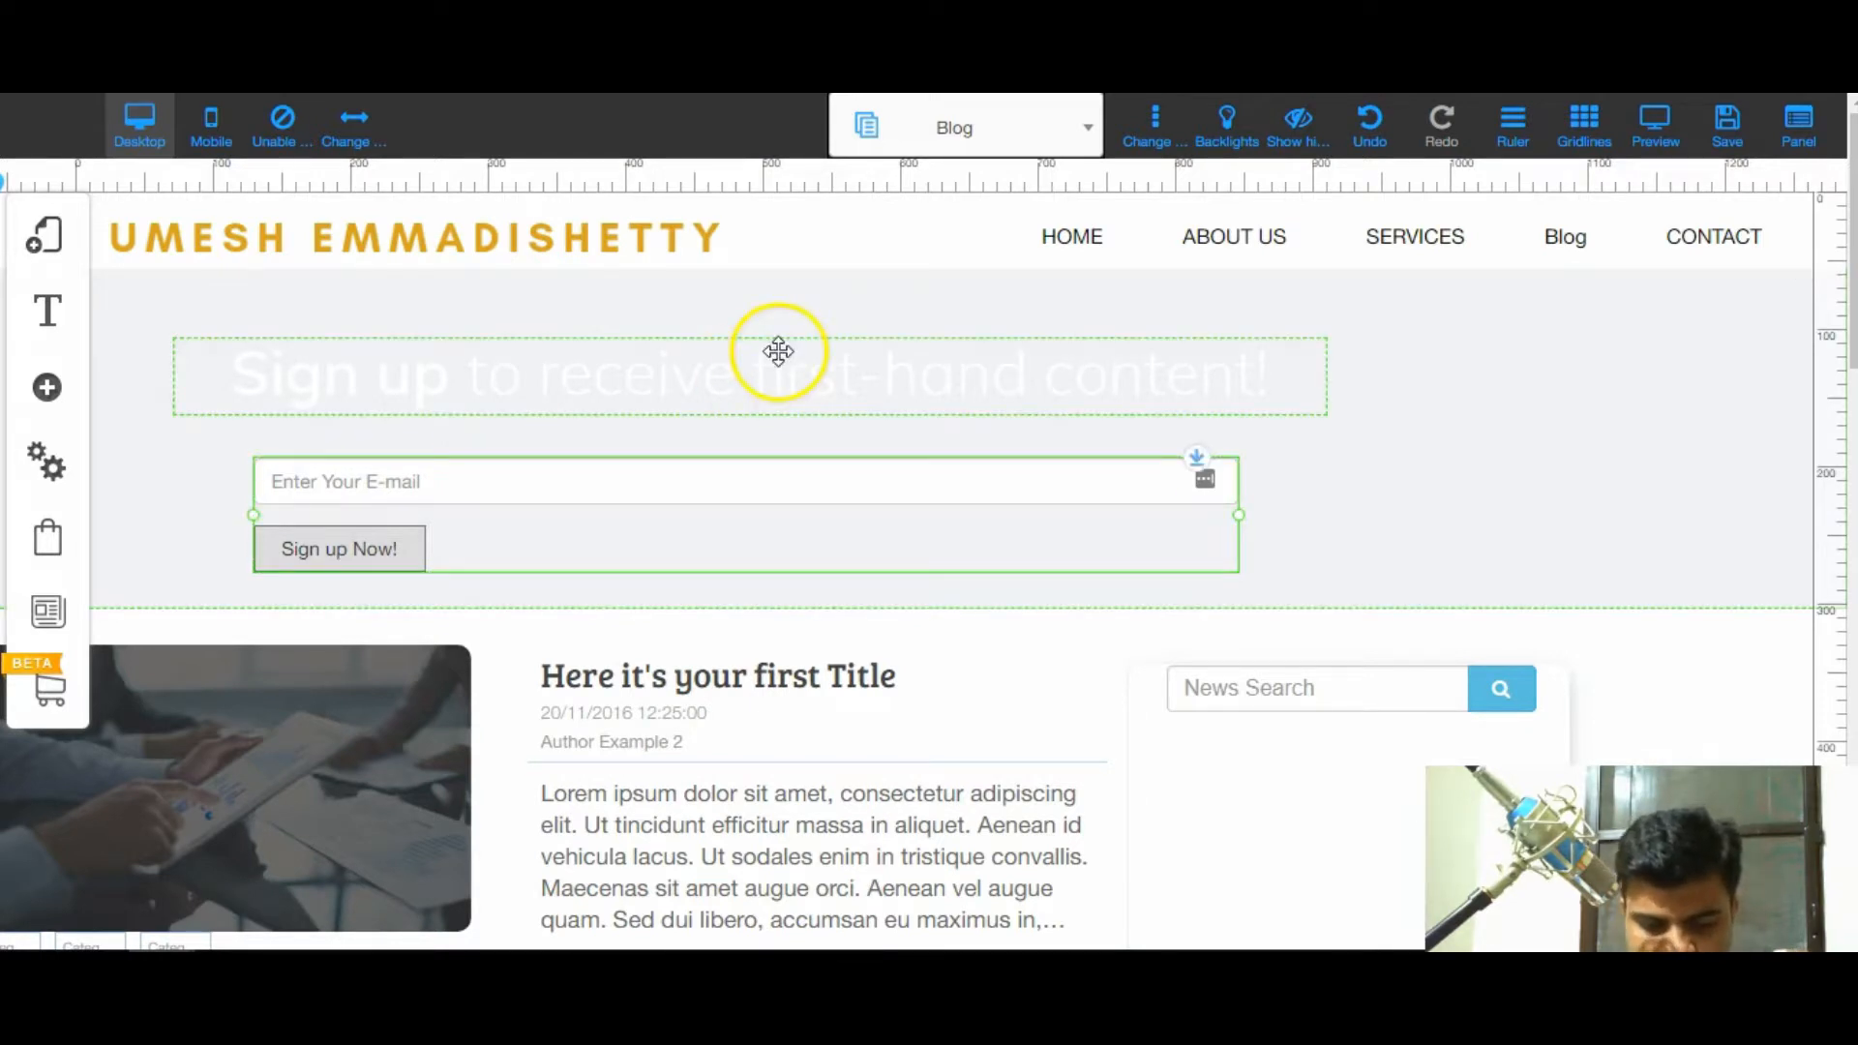
left_click(1577, 331)
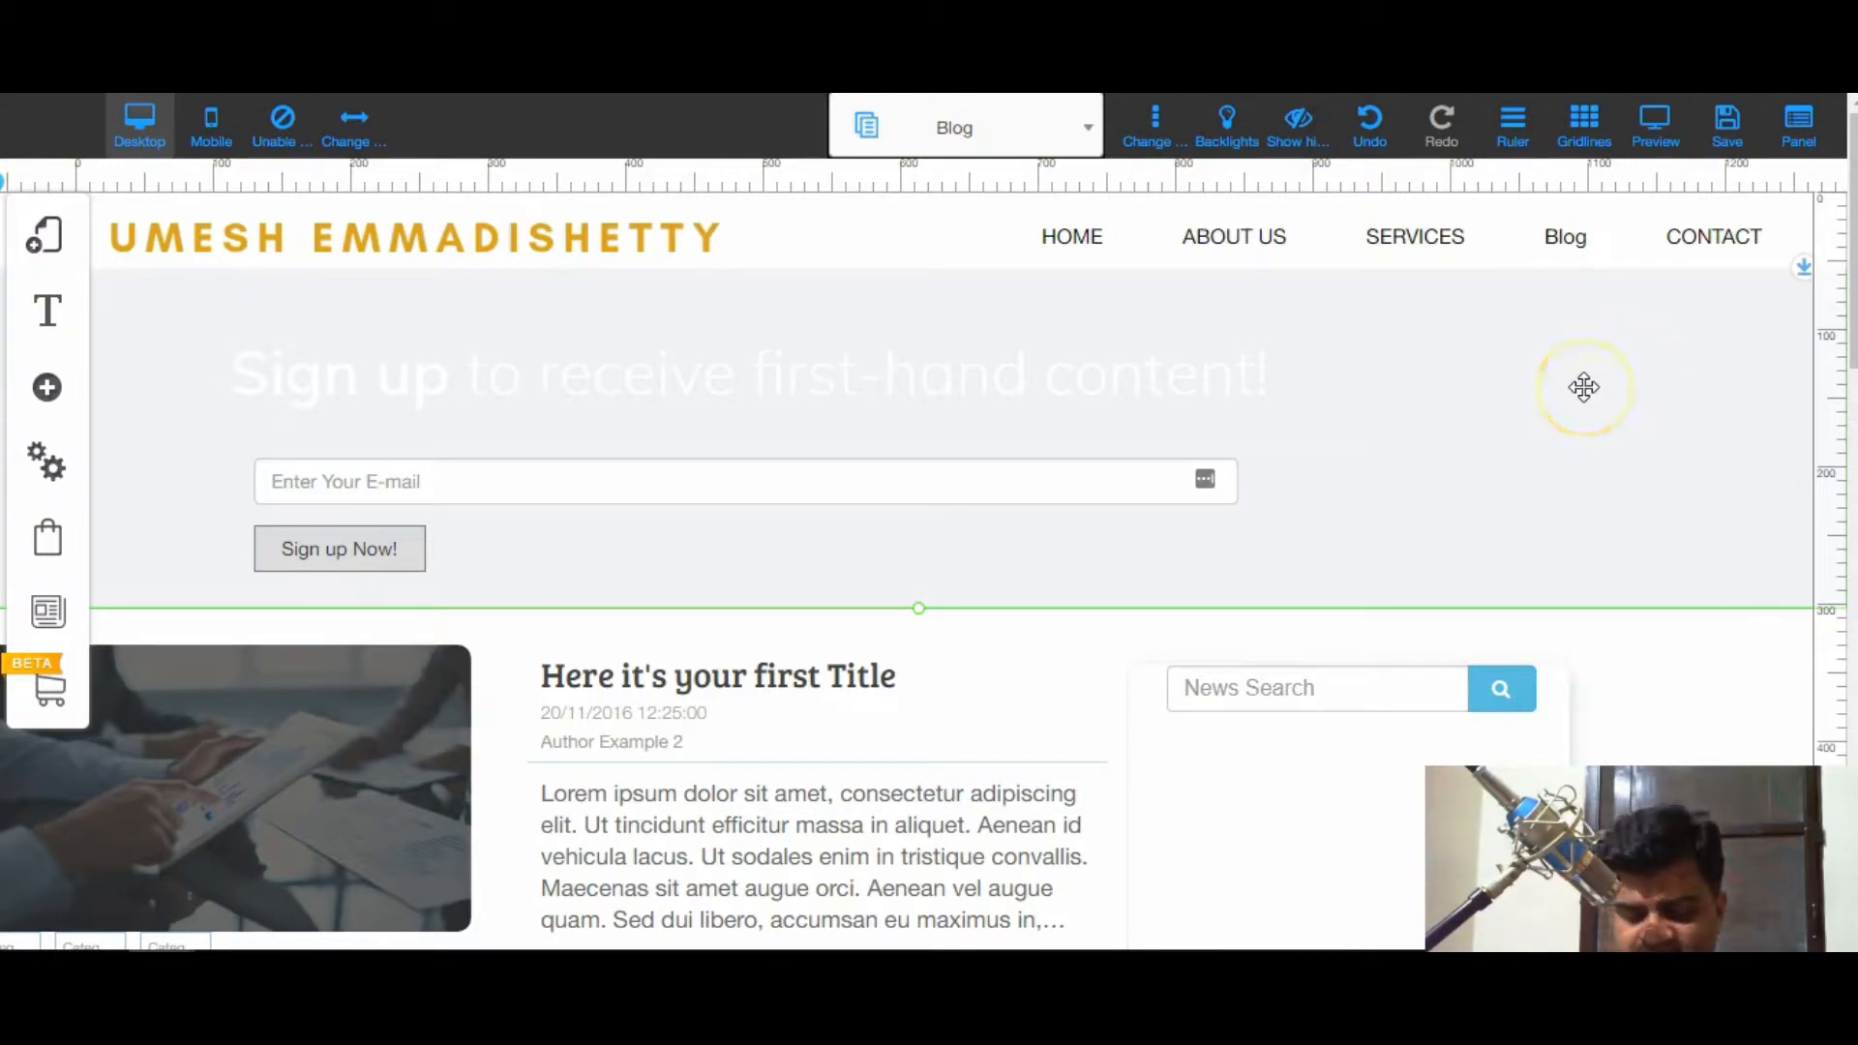
key("Delete")
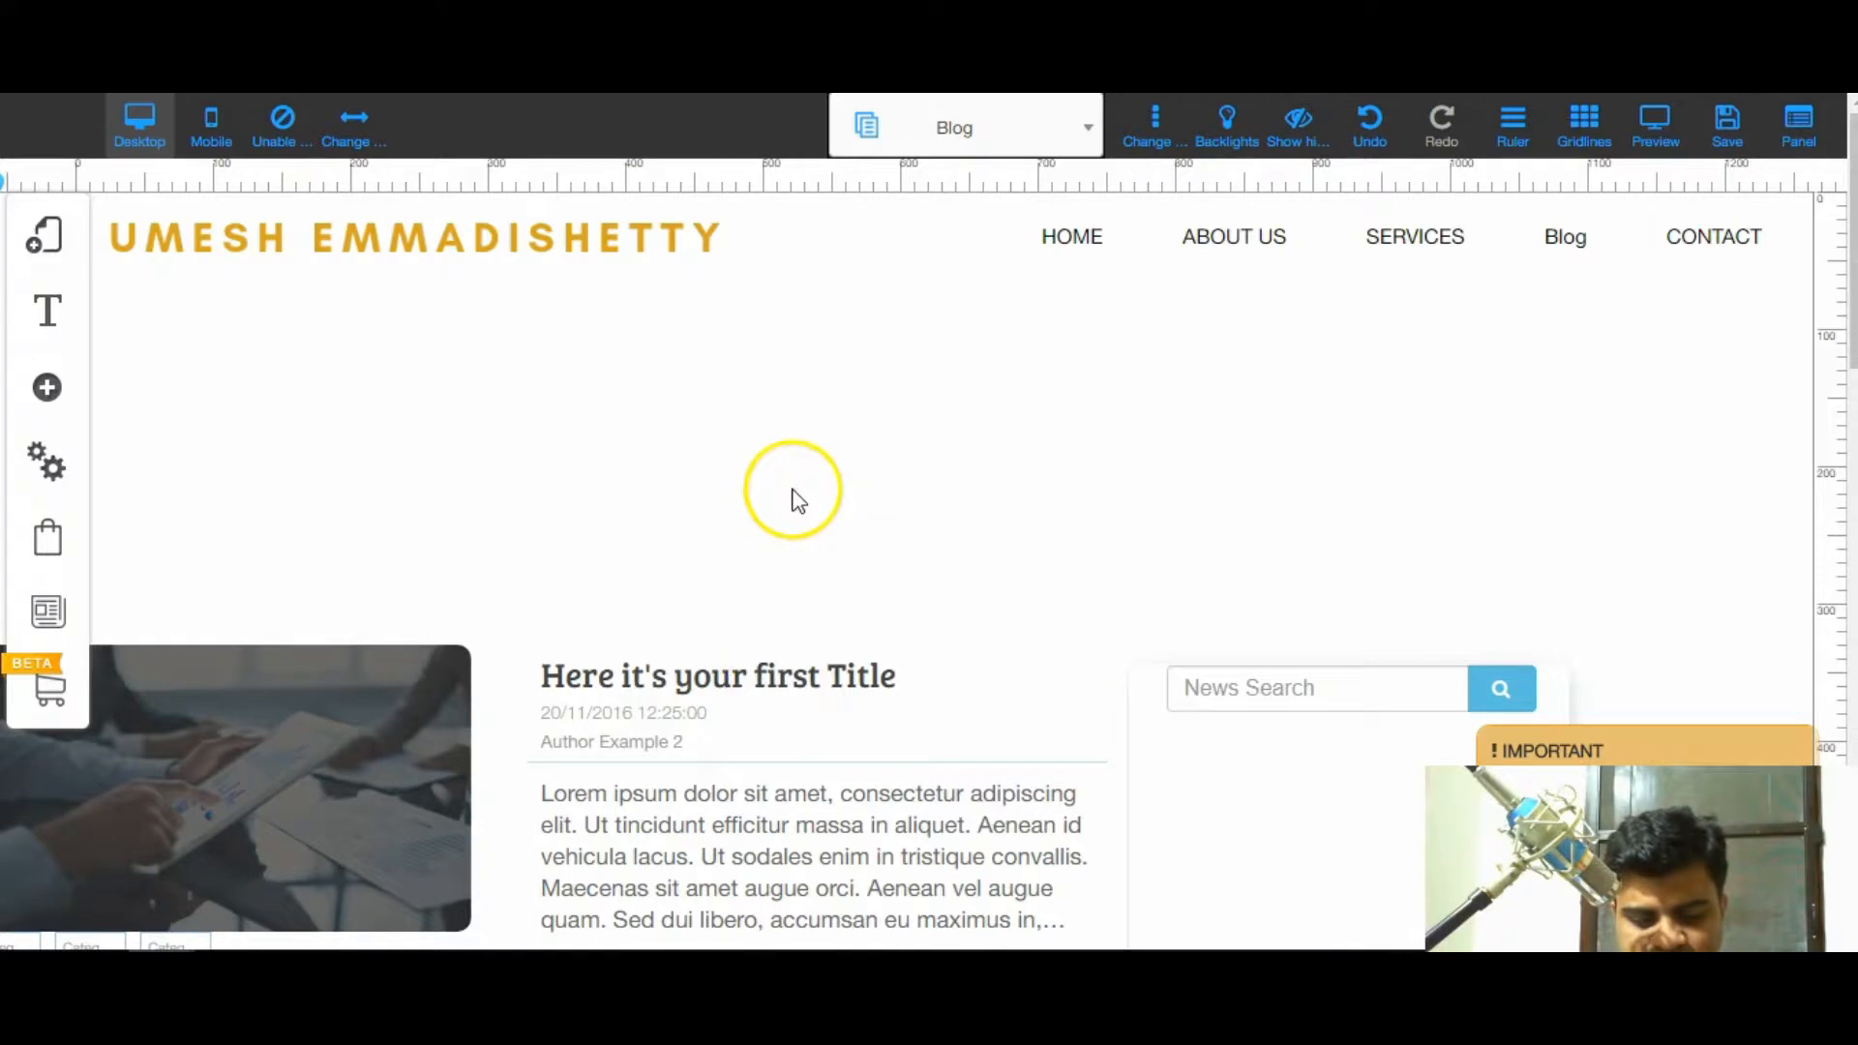
- Move the news list up beneath the page header and raise the sidebar panel beside it
left_click_drag(804, 729, 813, 469)
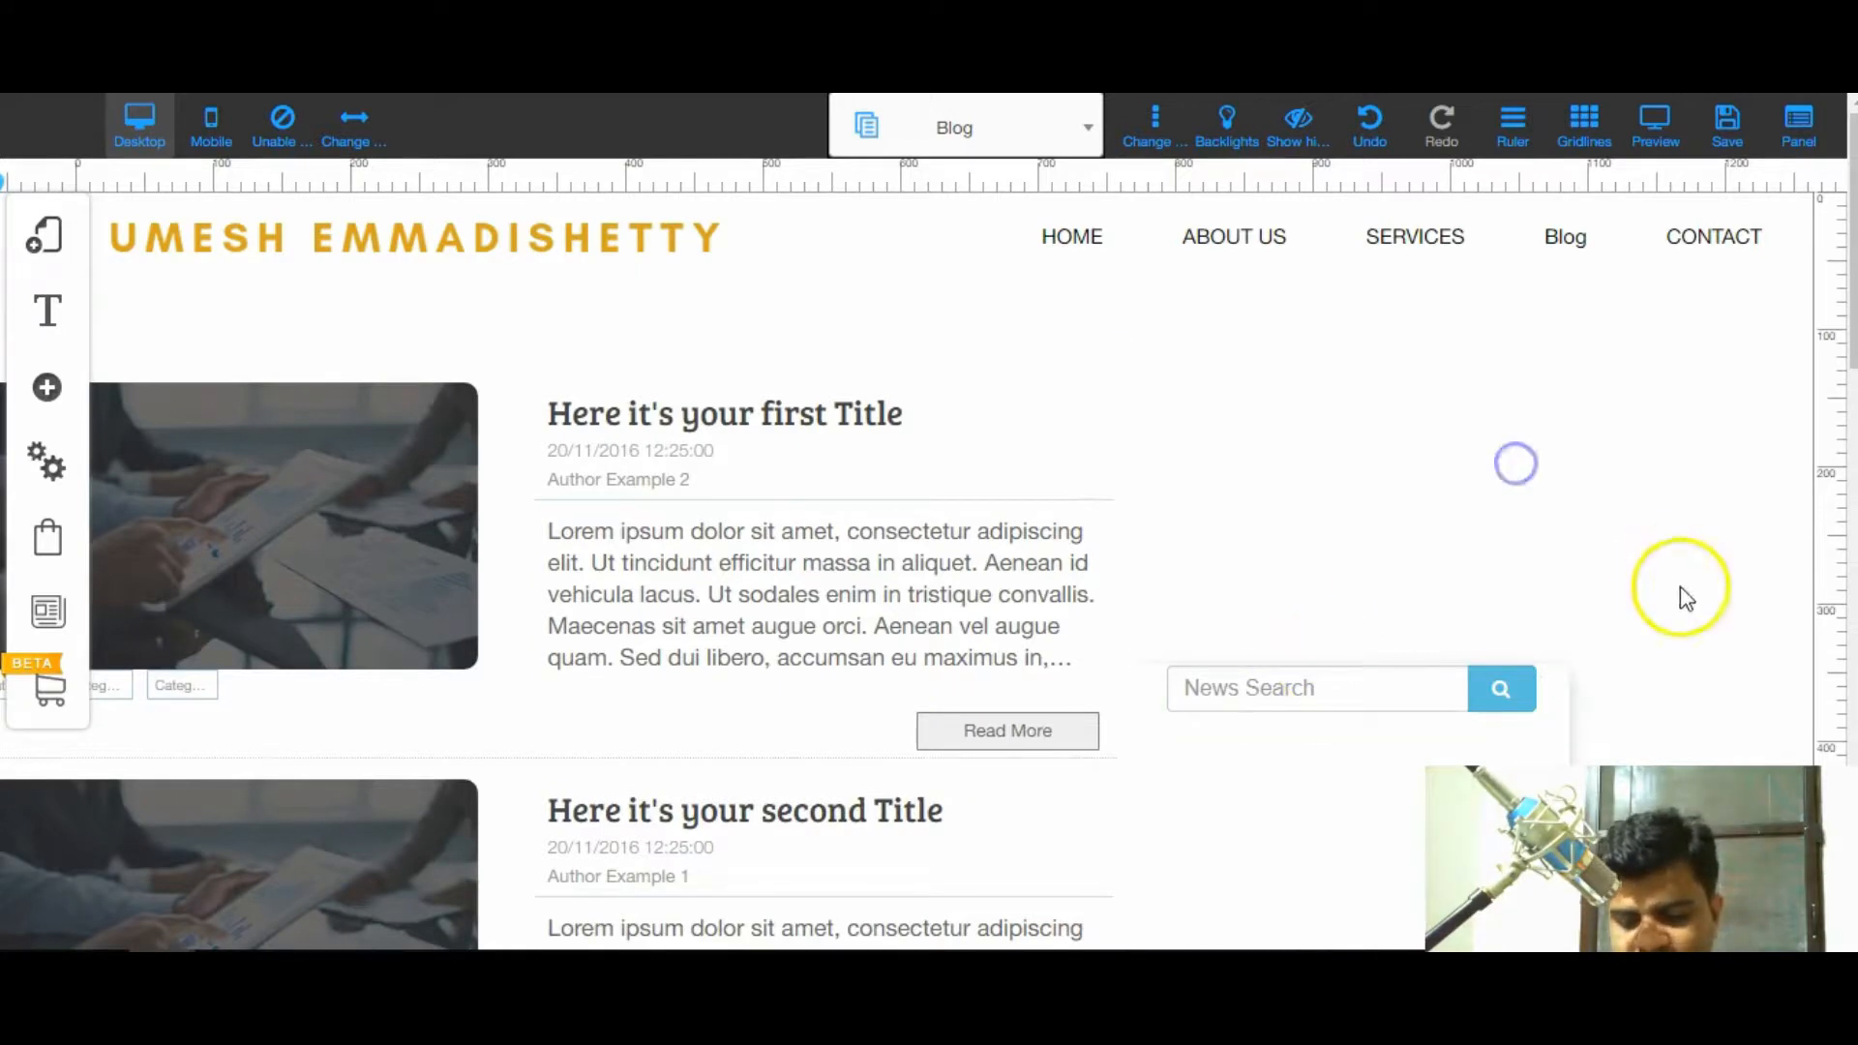
scroll(1680, 587, "down", 3)
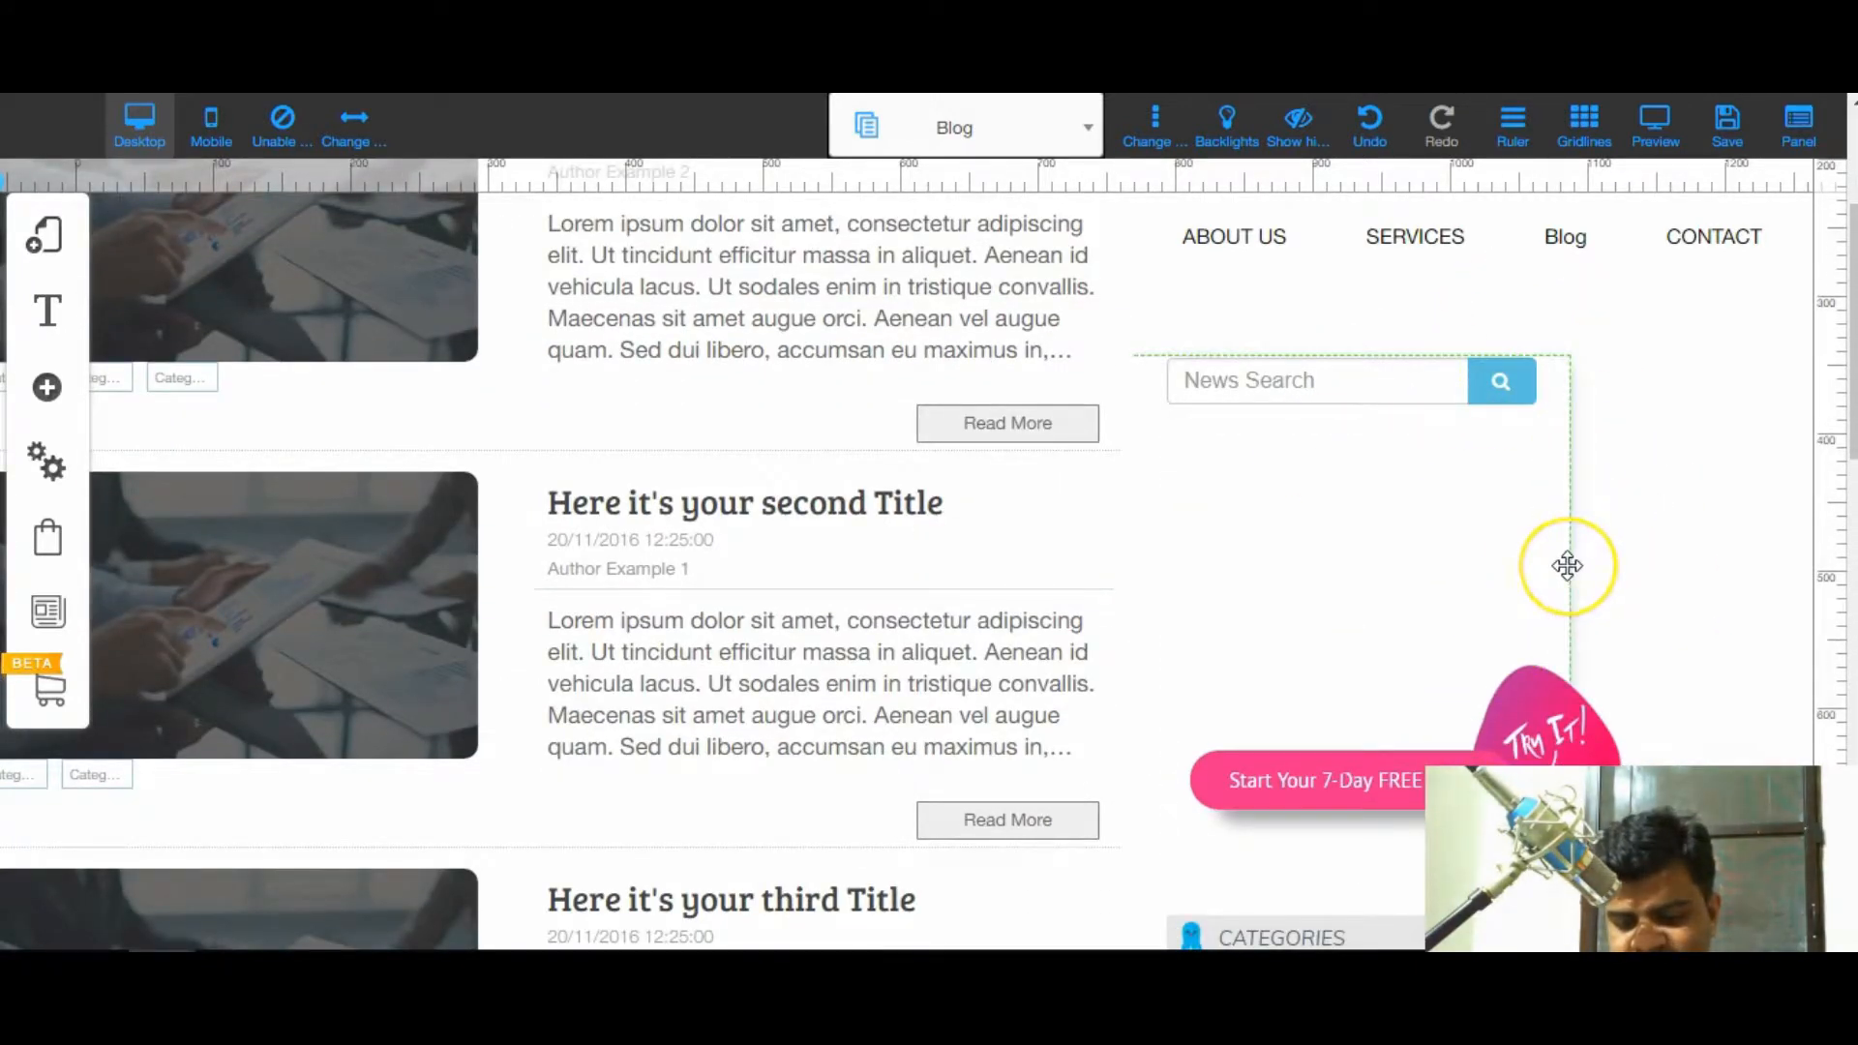
left_click_drag(1568, 565, 1577, 474)
left_click(1691, 523)
scroll(1688, 514, "up", 3)
left_click_drag(1568, 651, 1572, 426)
key("Up")
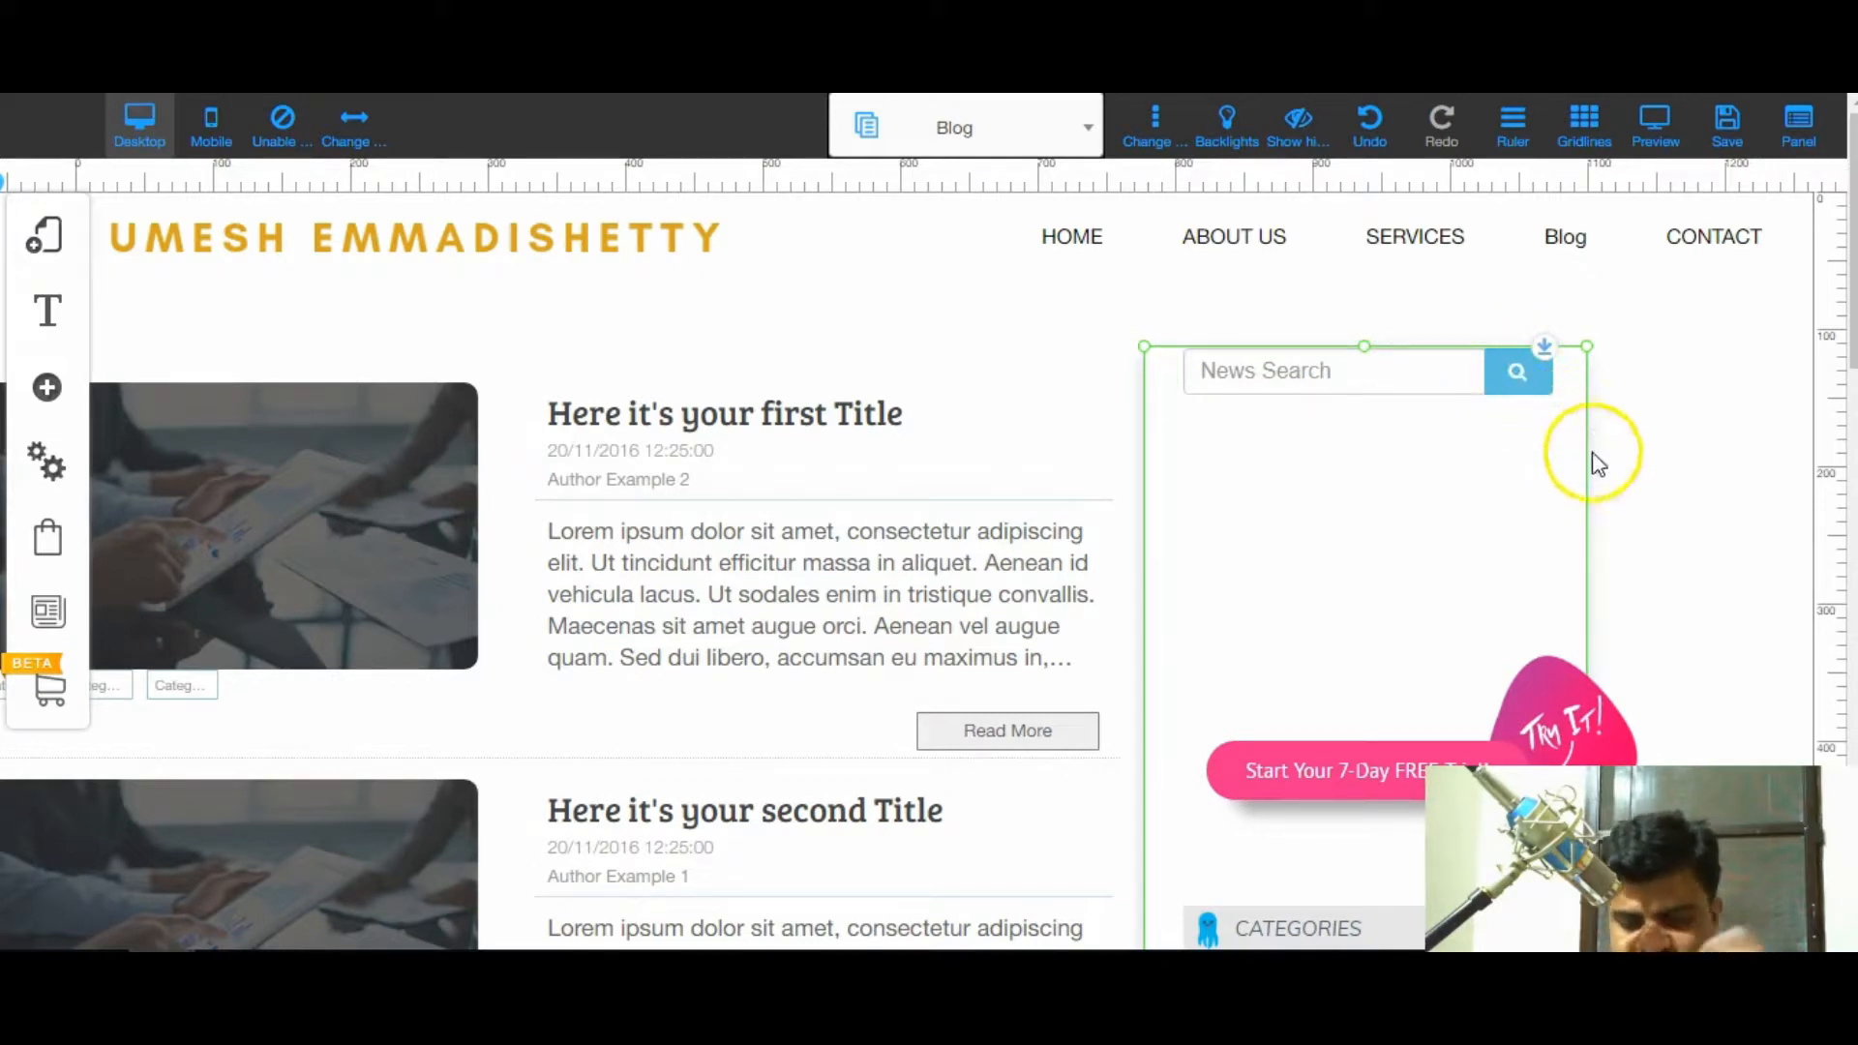
- Delete the News Search box from the sidebar panel and check the sidebar around it
left_click(1468, 372)
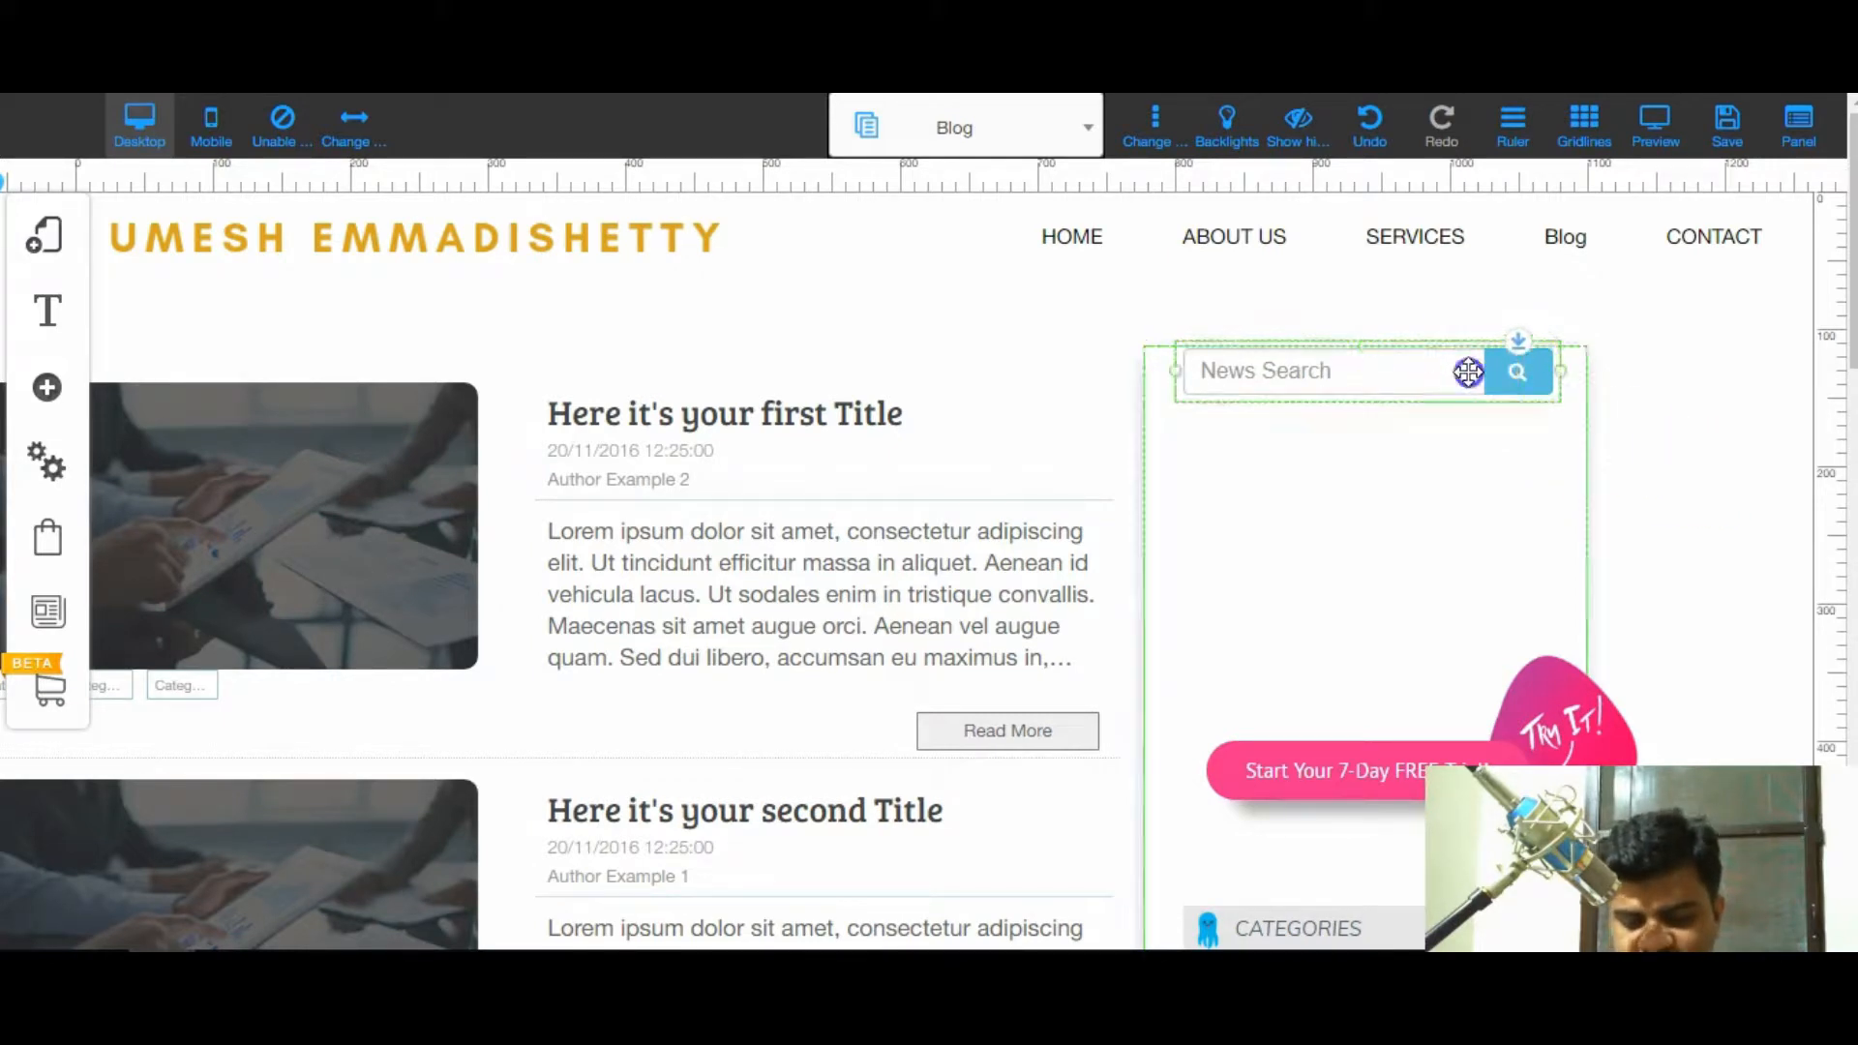
key("Delete")
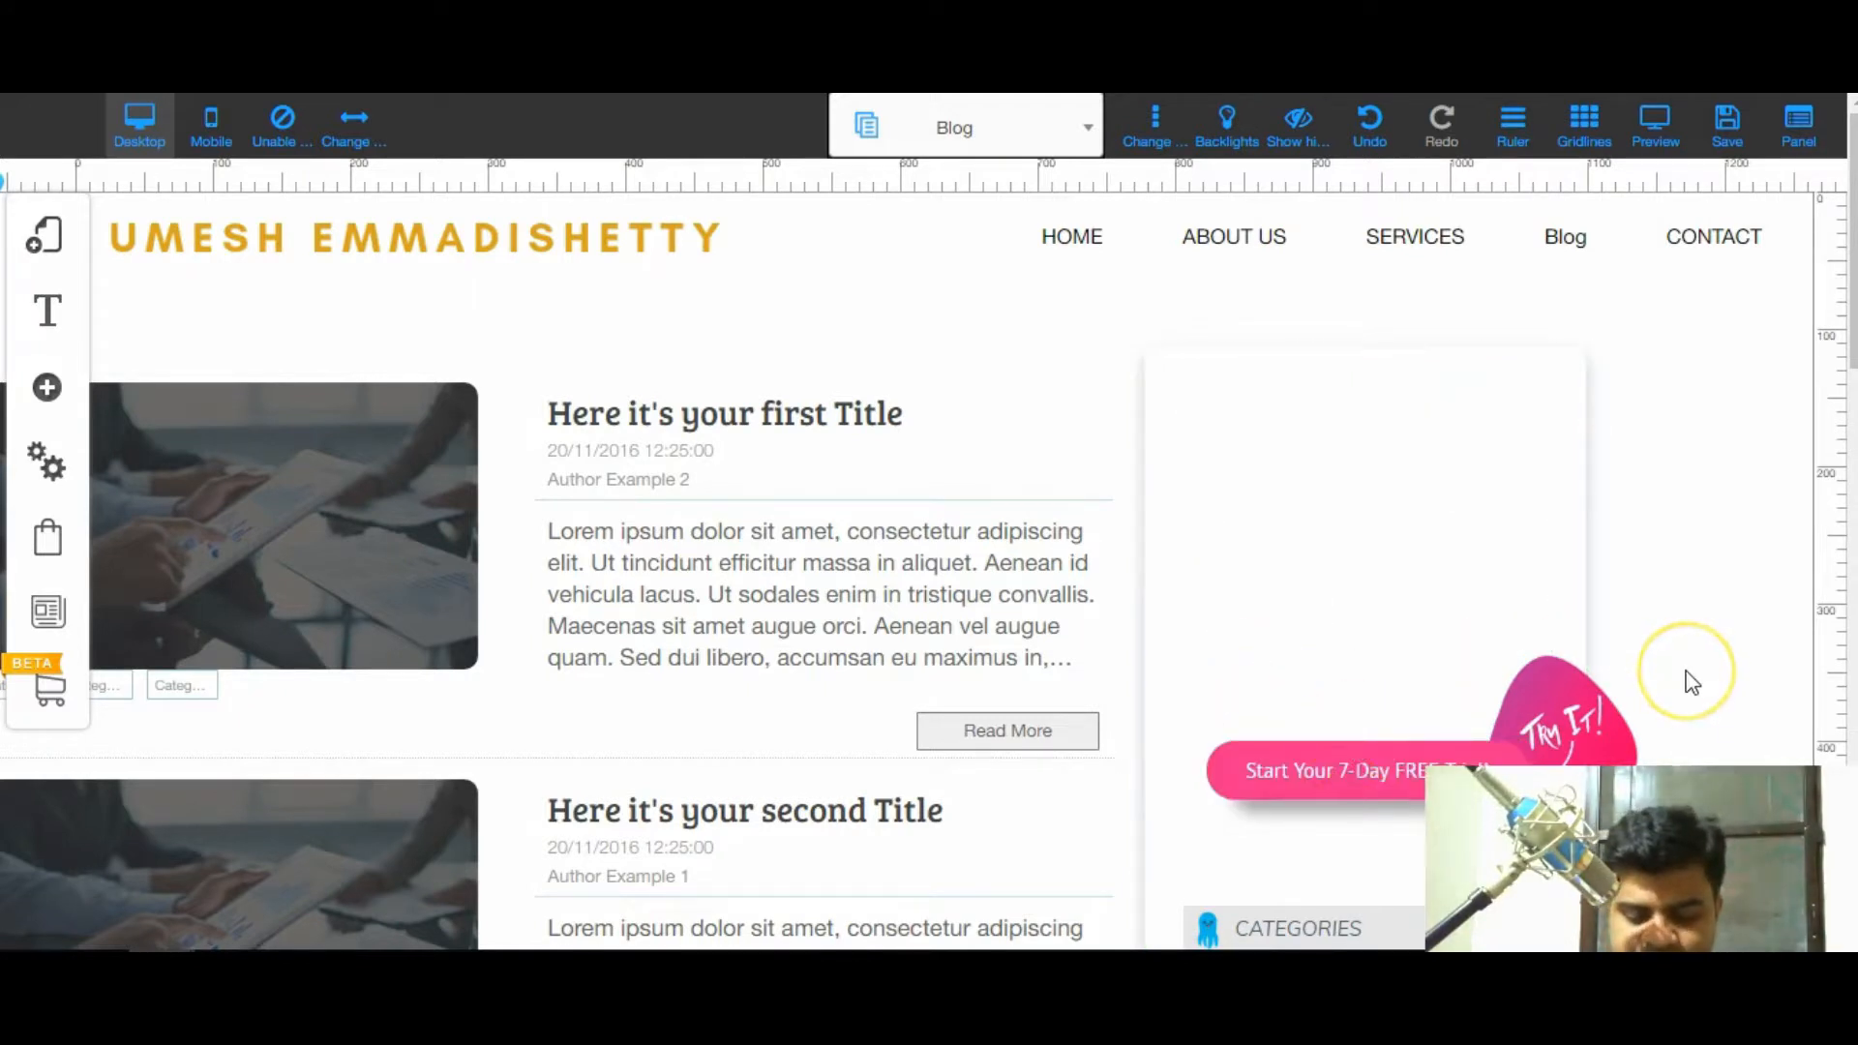
scroll(1691, 682, "down", 4)
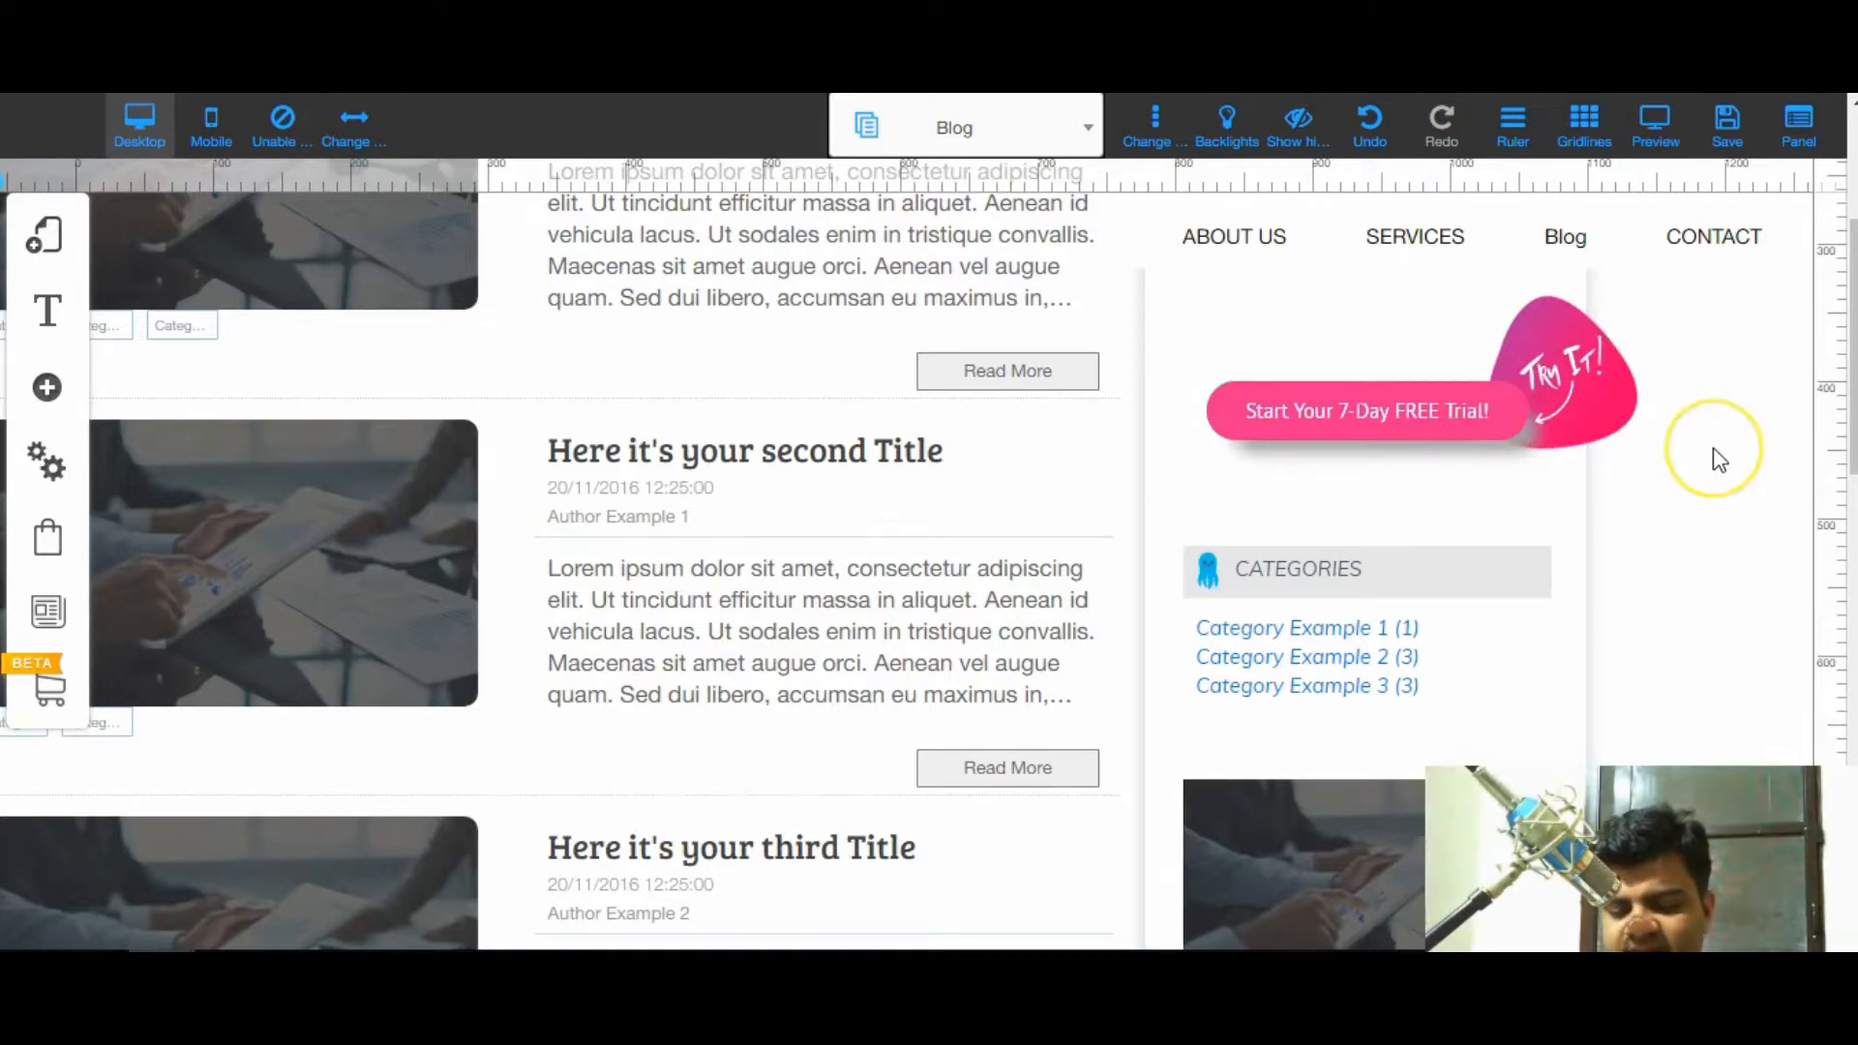
scroll(1720, 461, "up", 3)
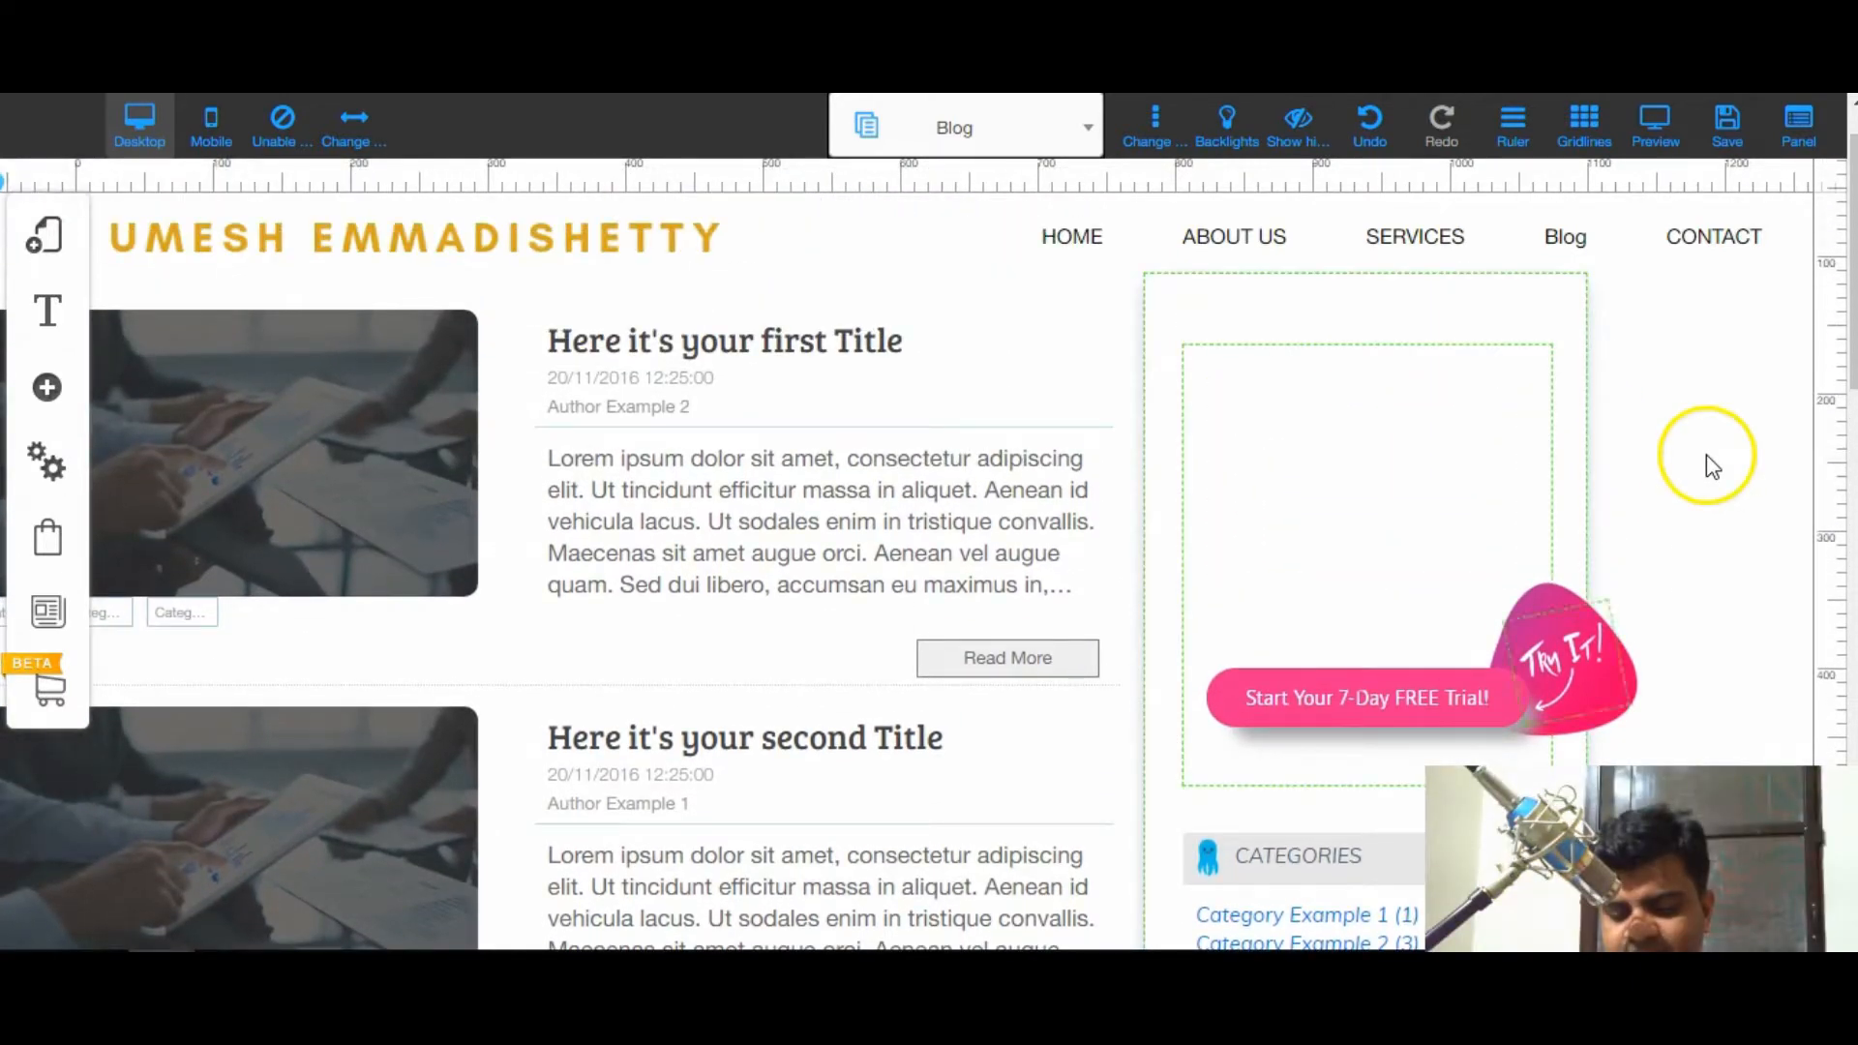
- Check the web link action of the "Start Your 7-Day FREE Trial!" button and look over the rest of the sidebar
left_click(1314, 714)
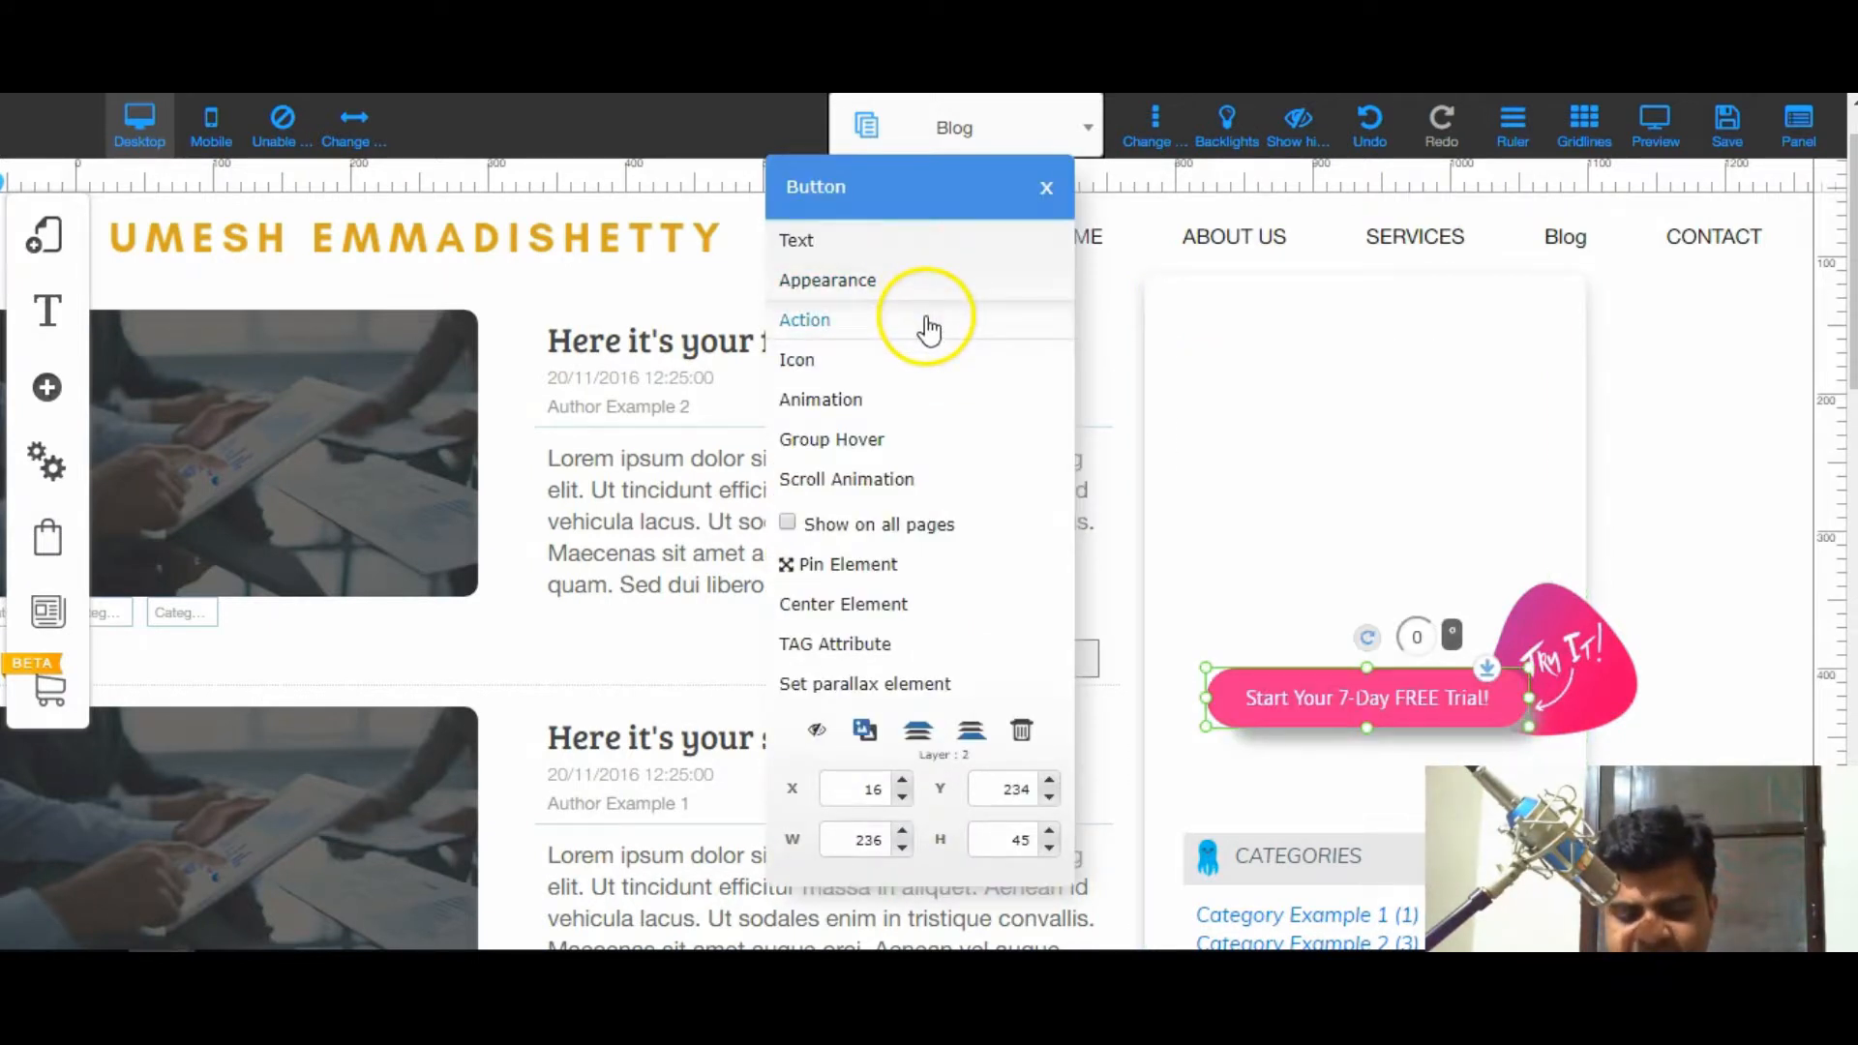
left_click(929, 329)
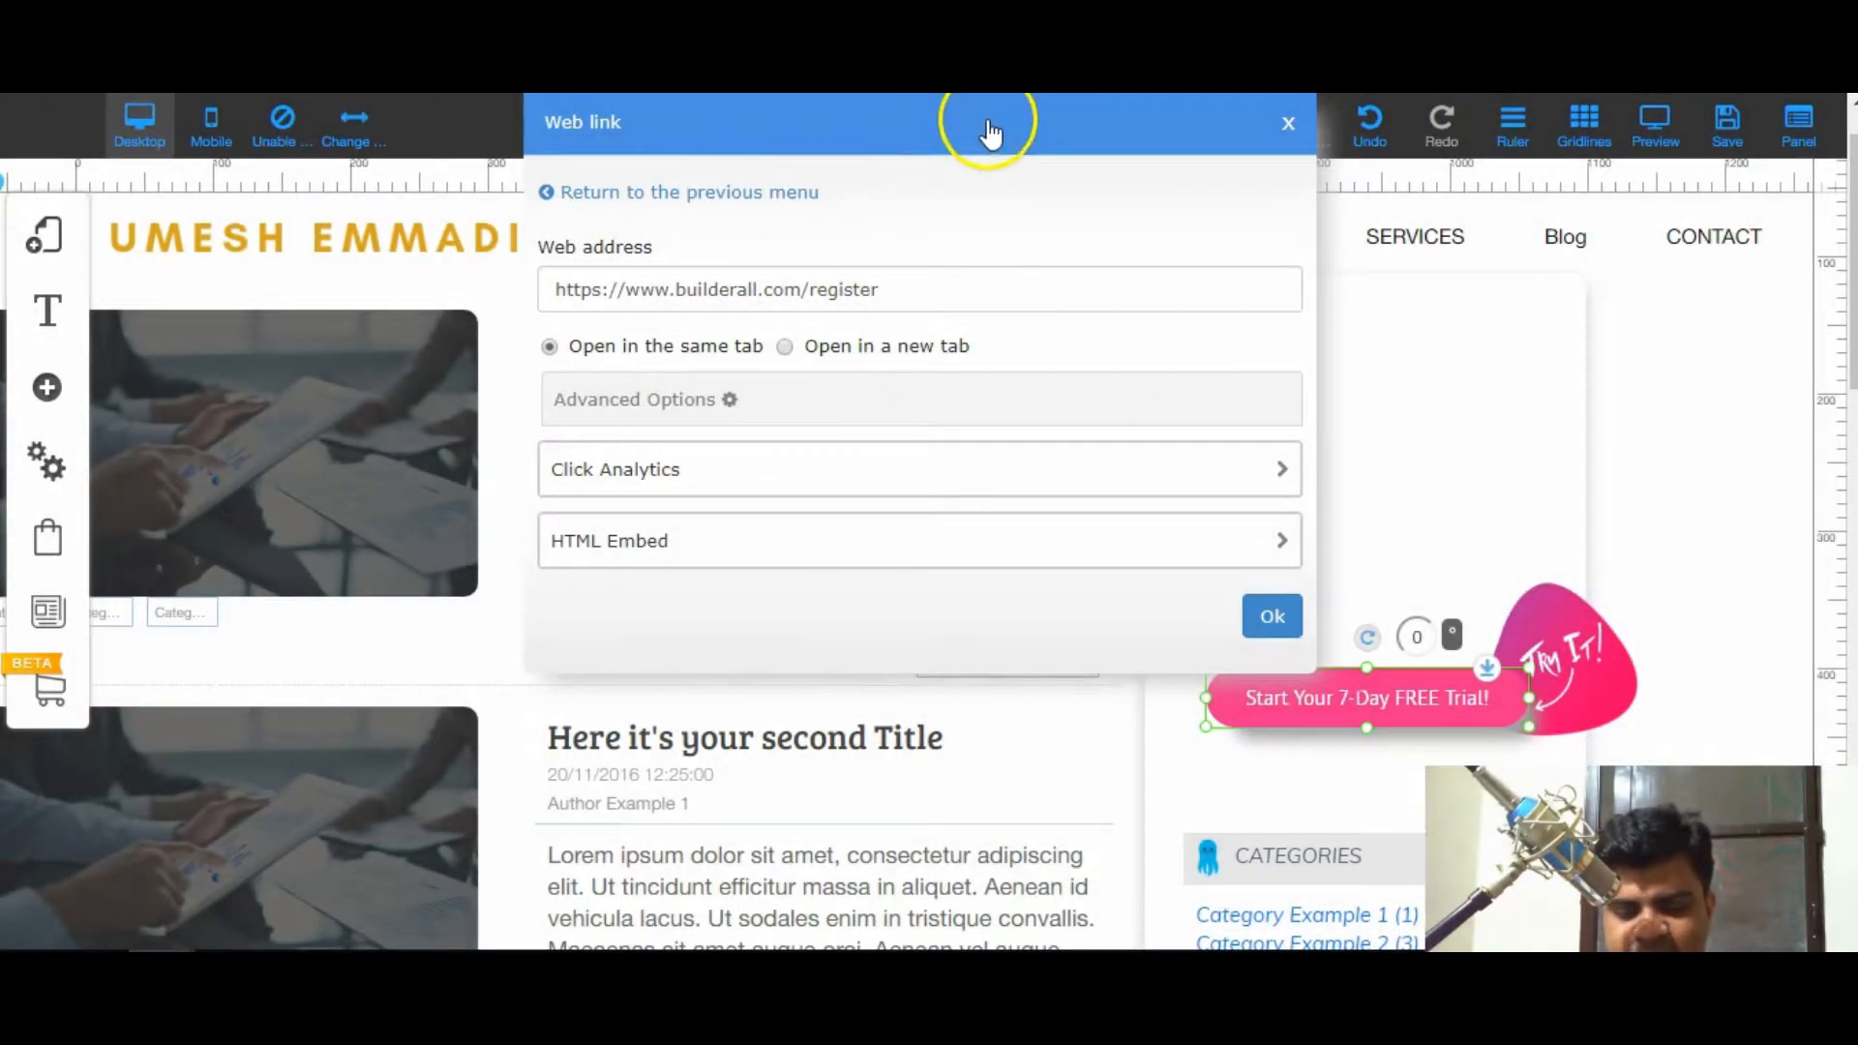
left_click(1288, 124)
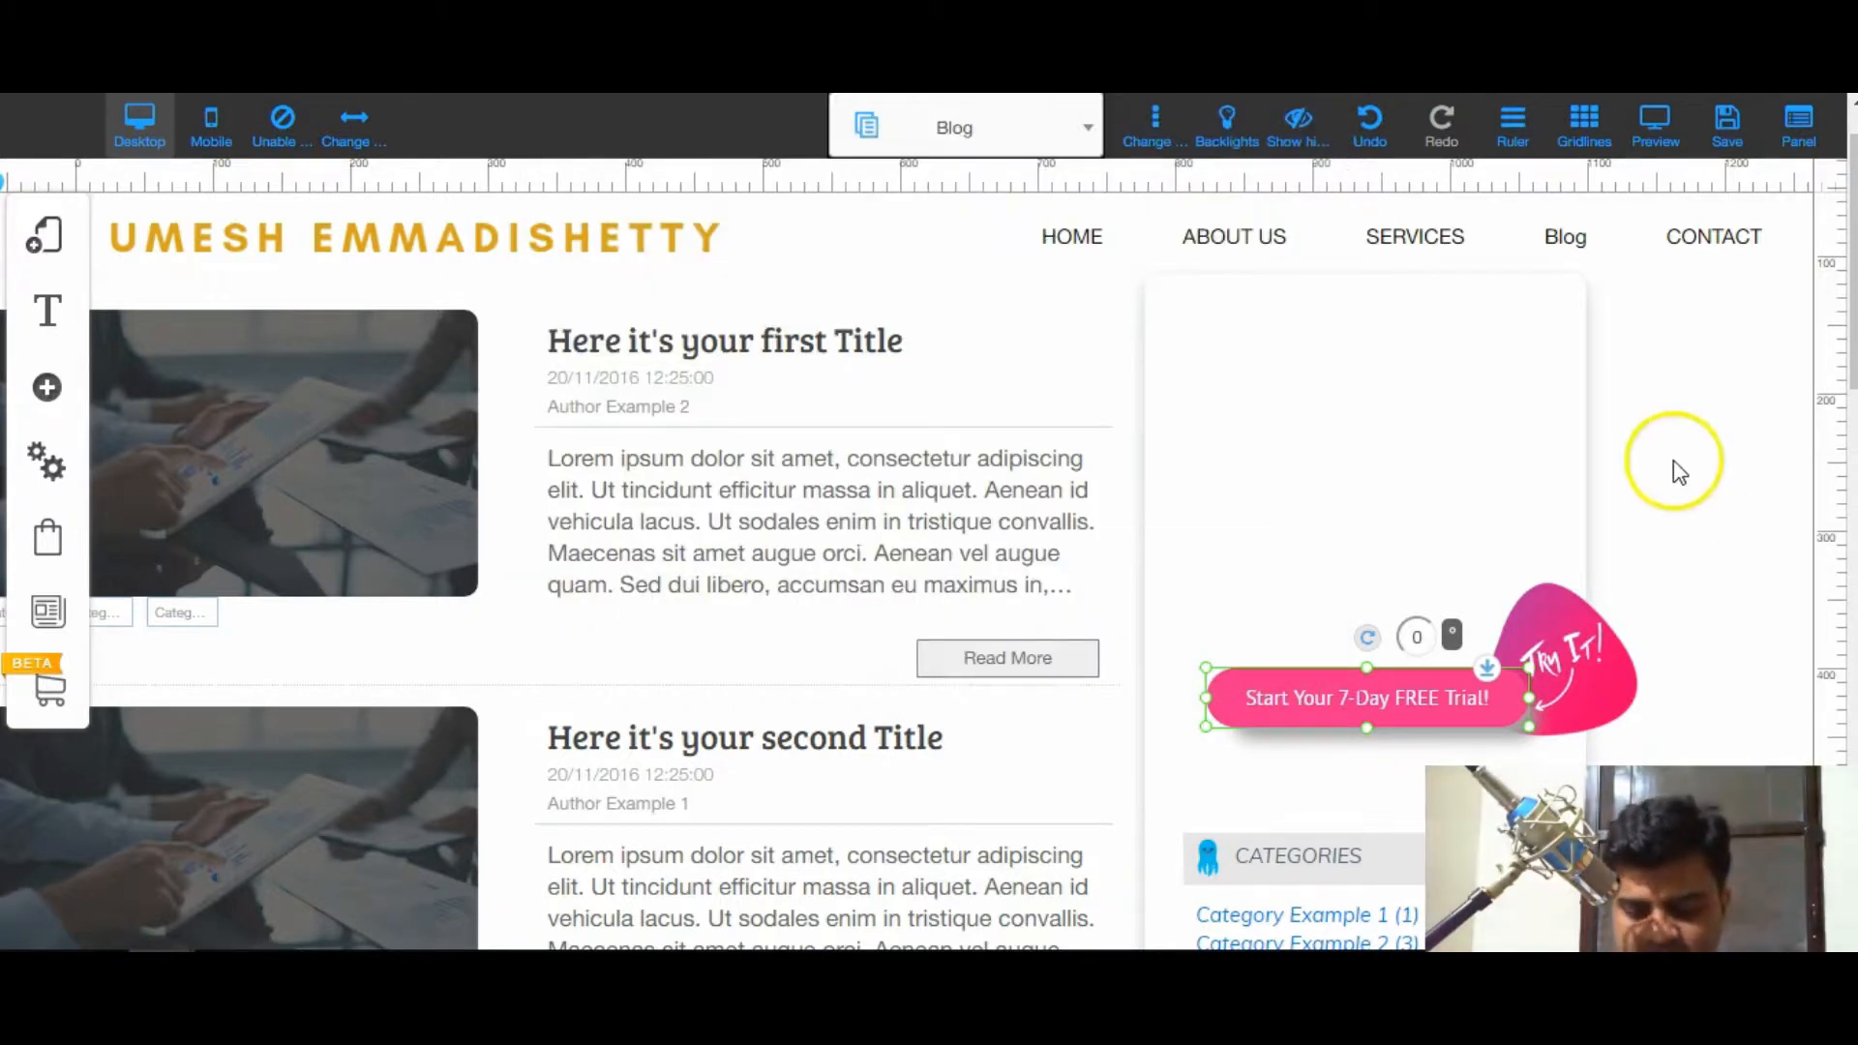
scroll(1679, 473, "down", 5)
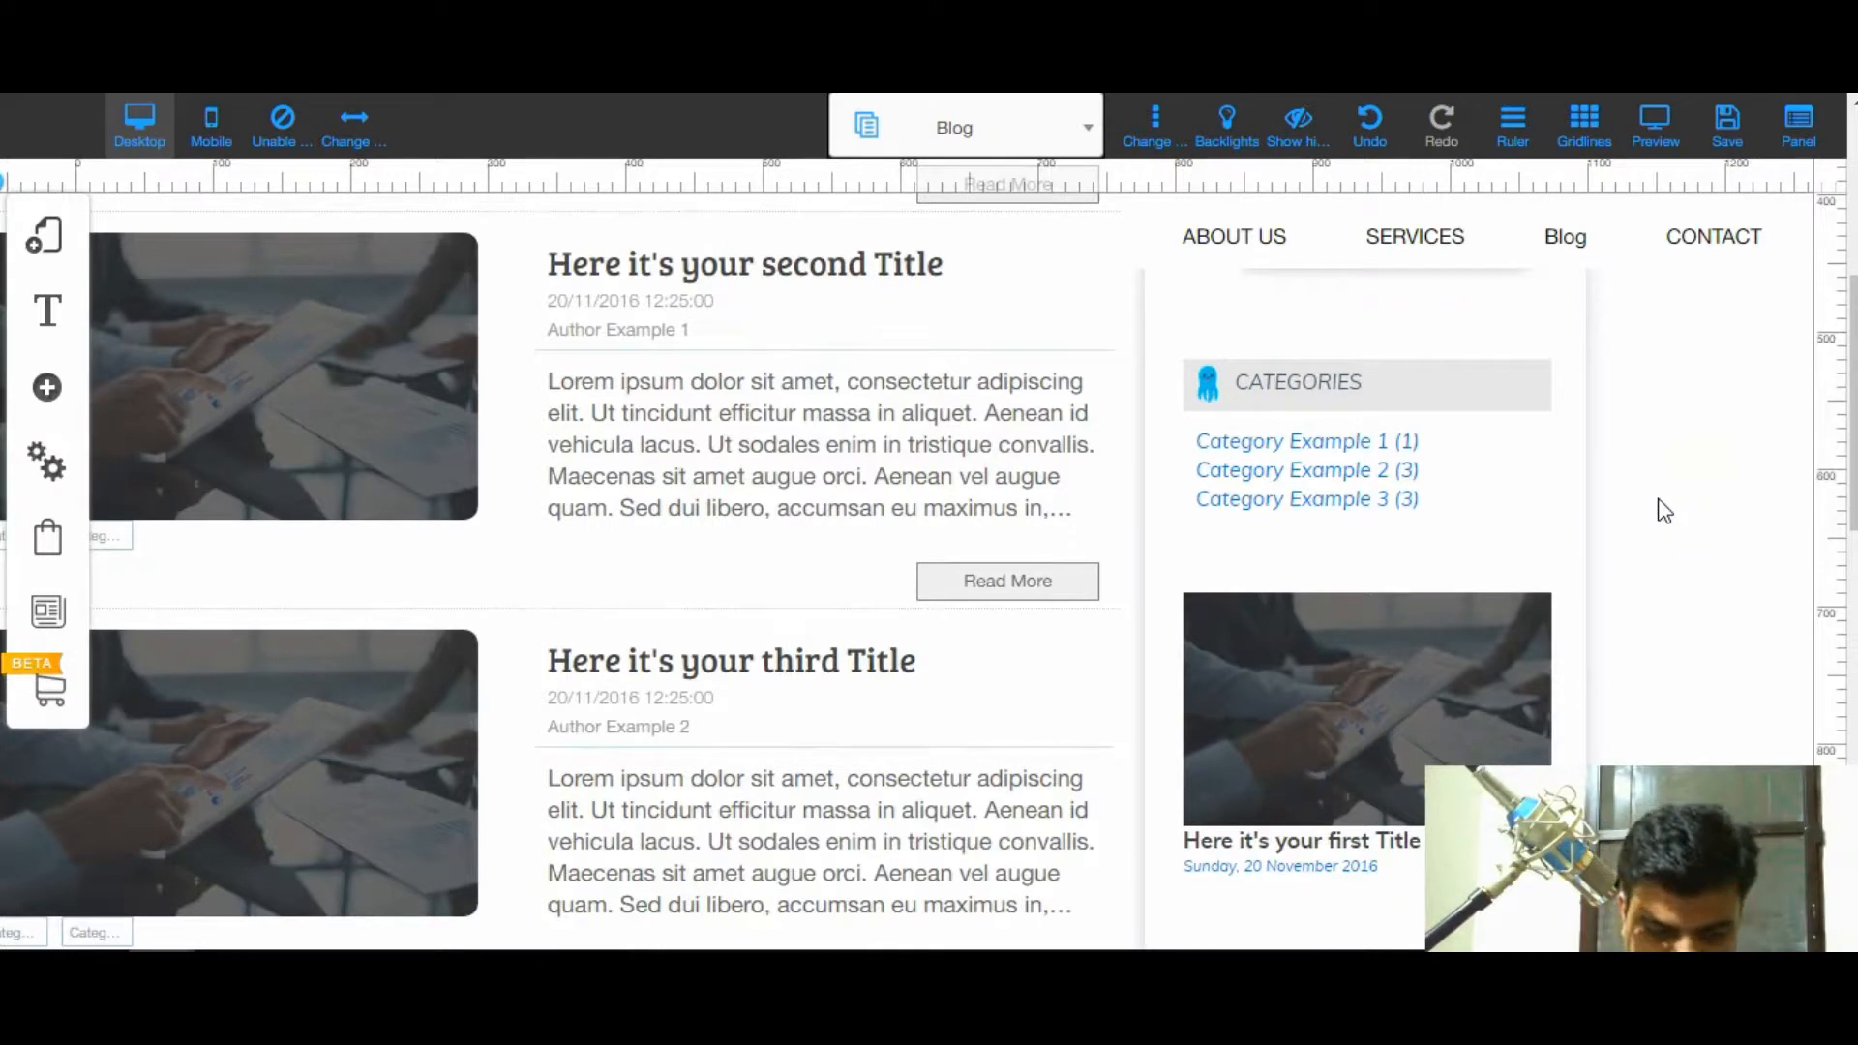
scroll(1664, 511, "down", 6)
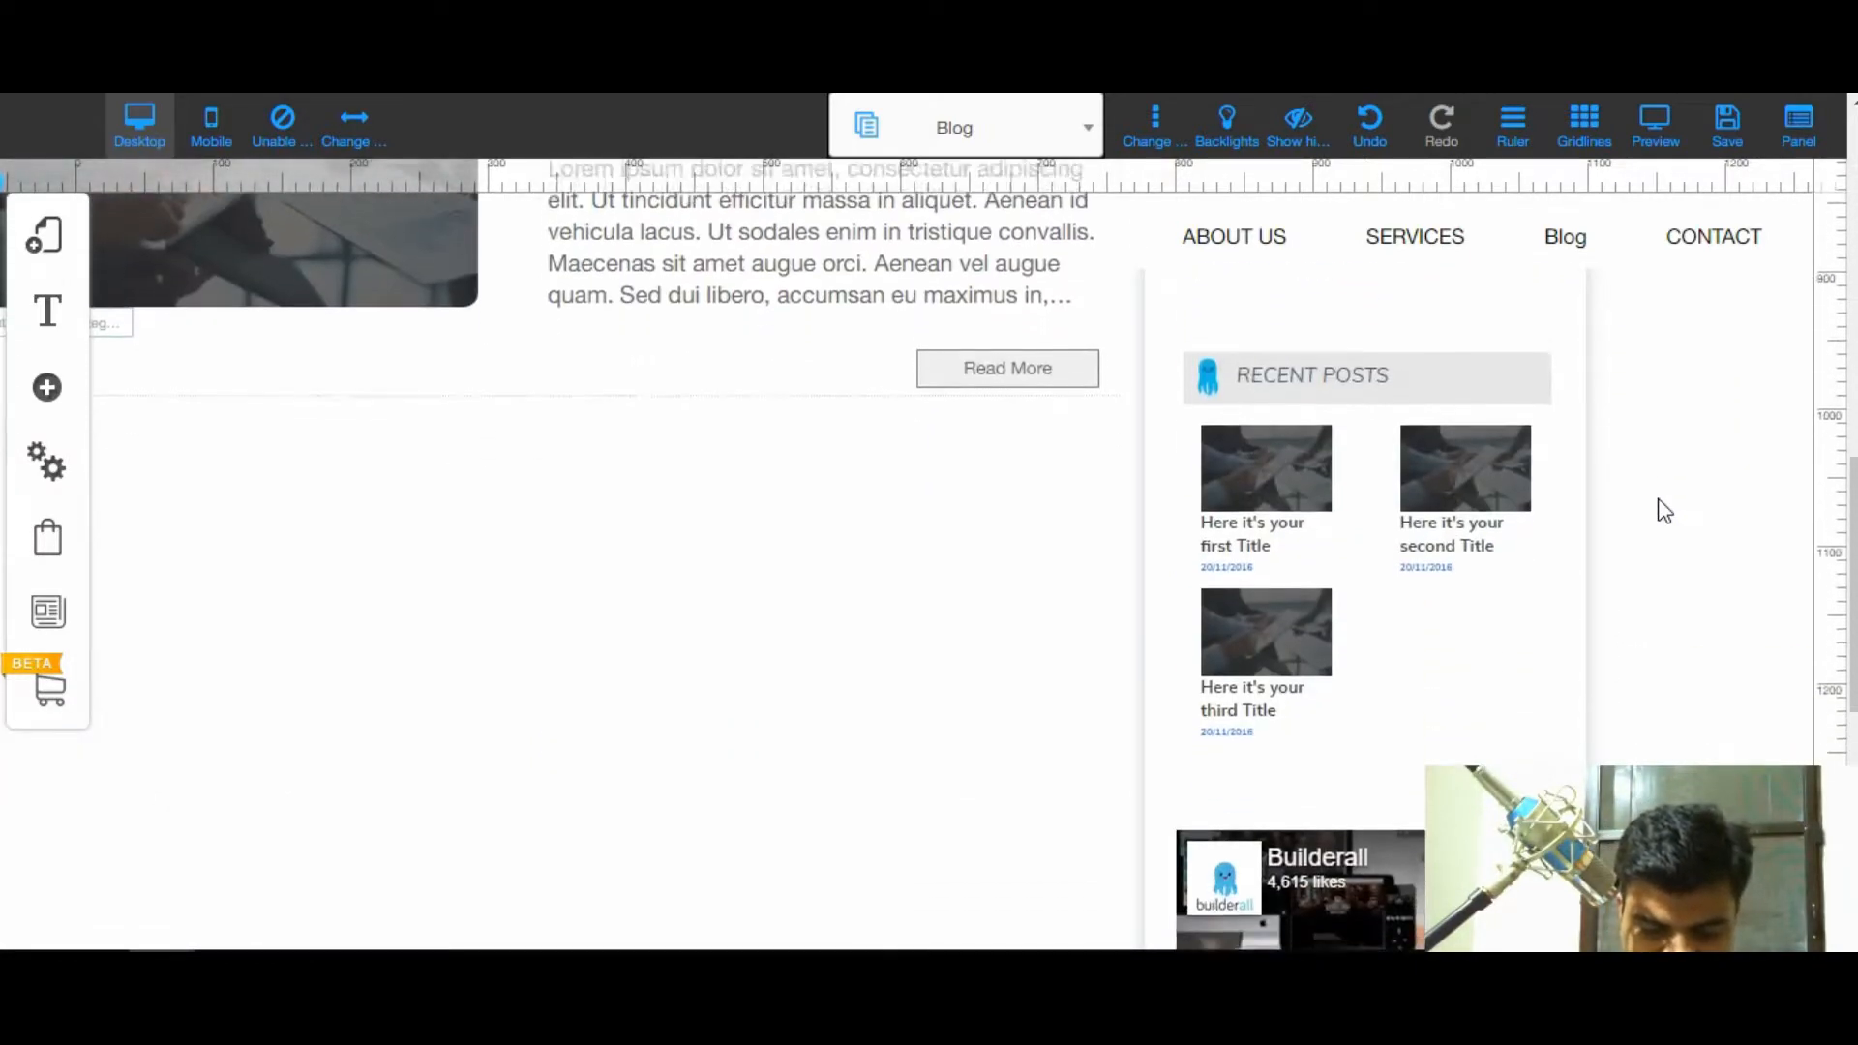
scroll(1664, 511, "up", 2)
scroll(1664, 511, "up", 4)
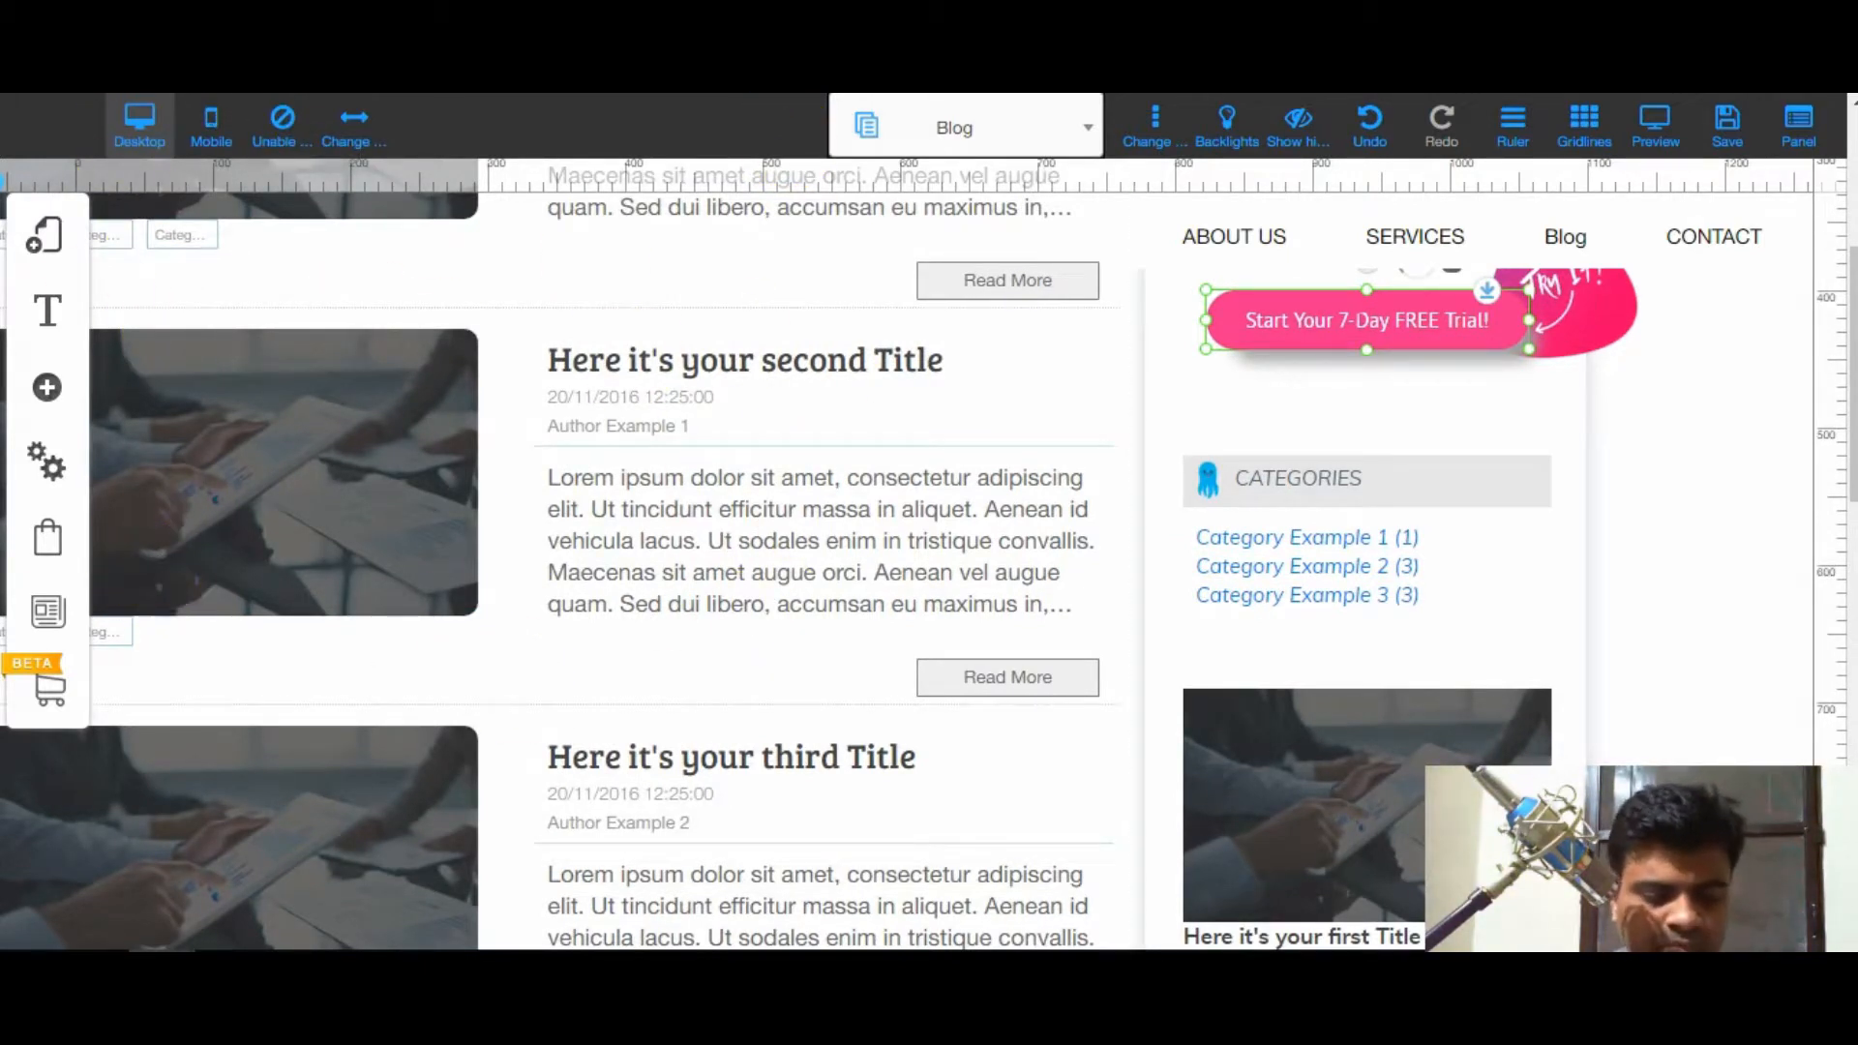
- Save the site changes with the modified Blog page included
left_click(1747, 158)
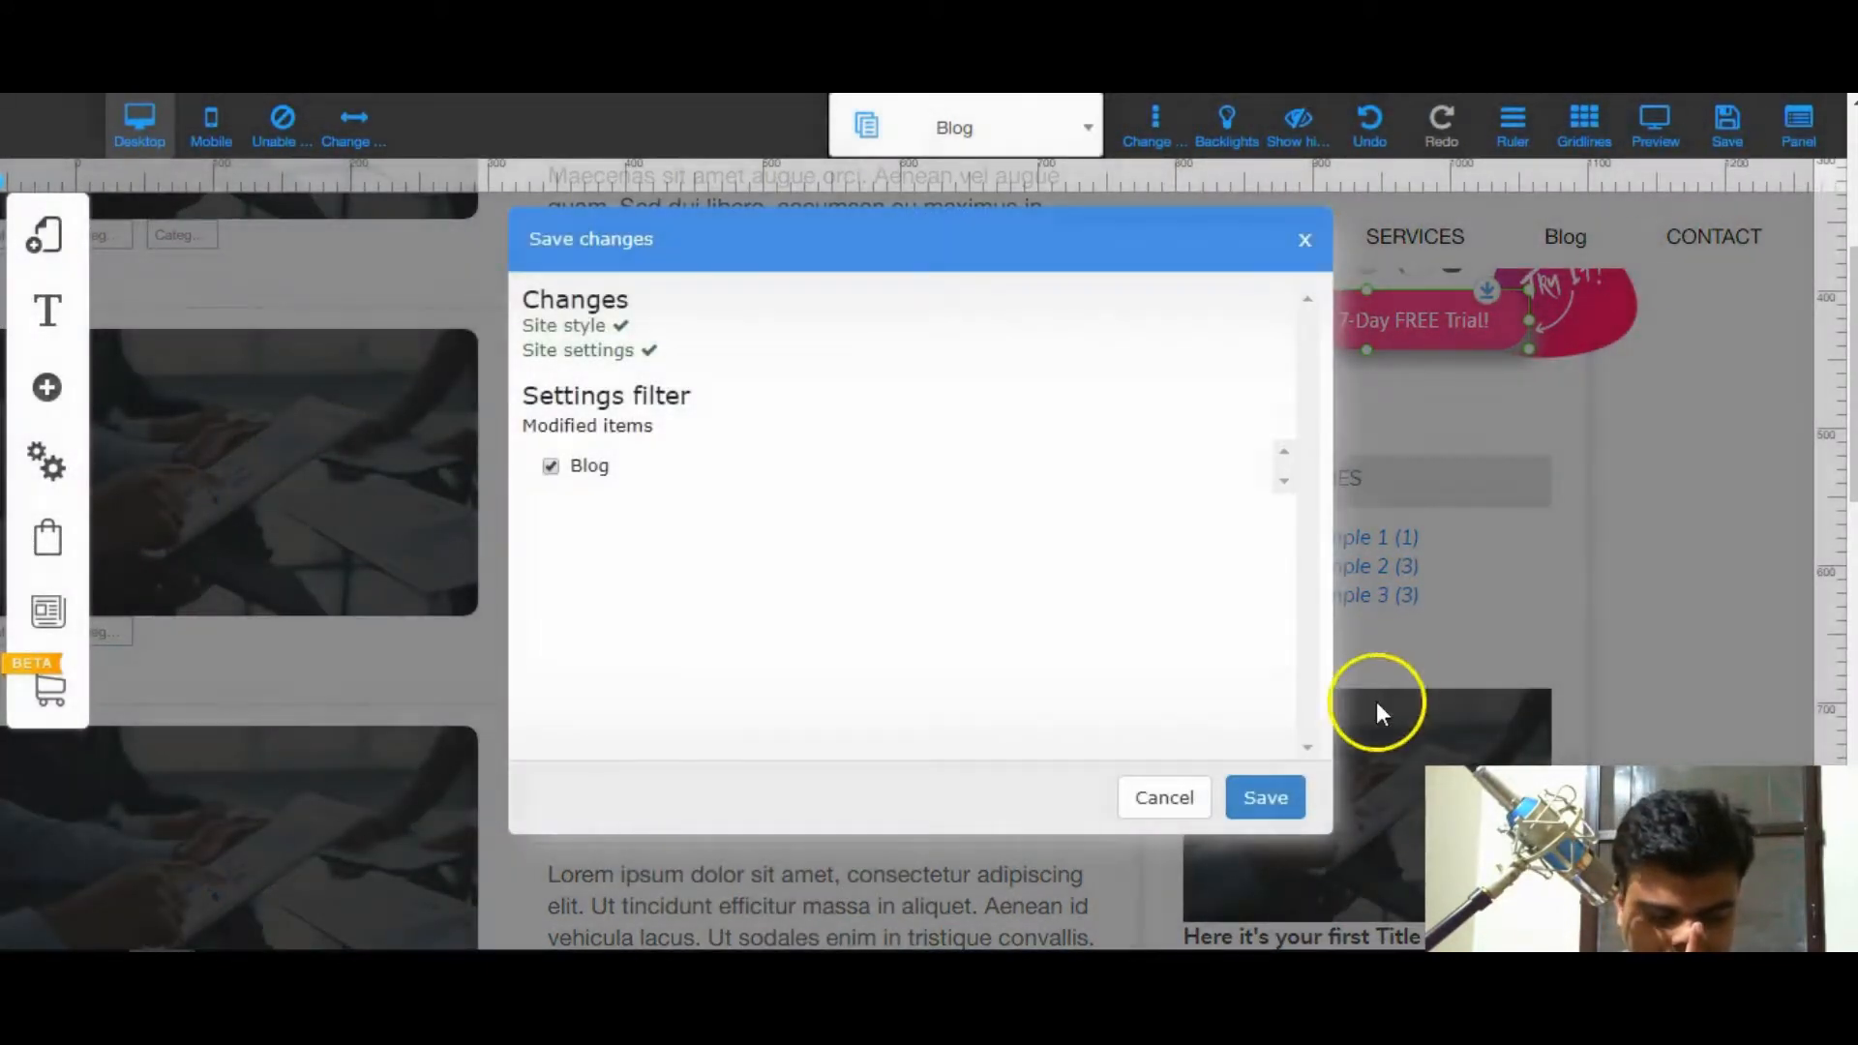
left_click(1294, 801)
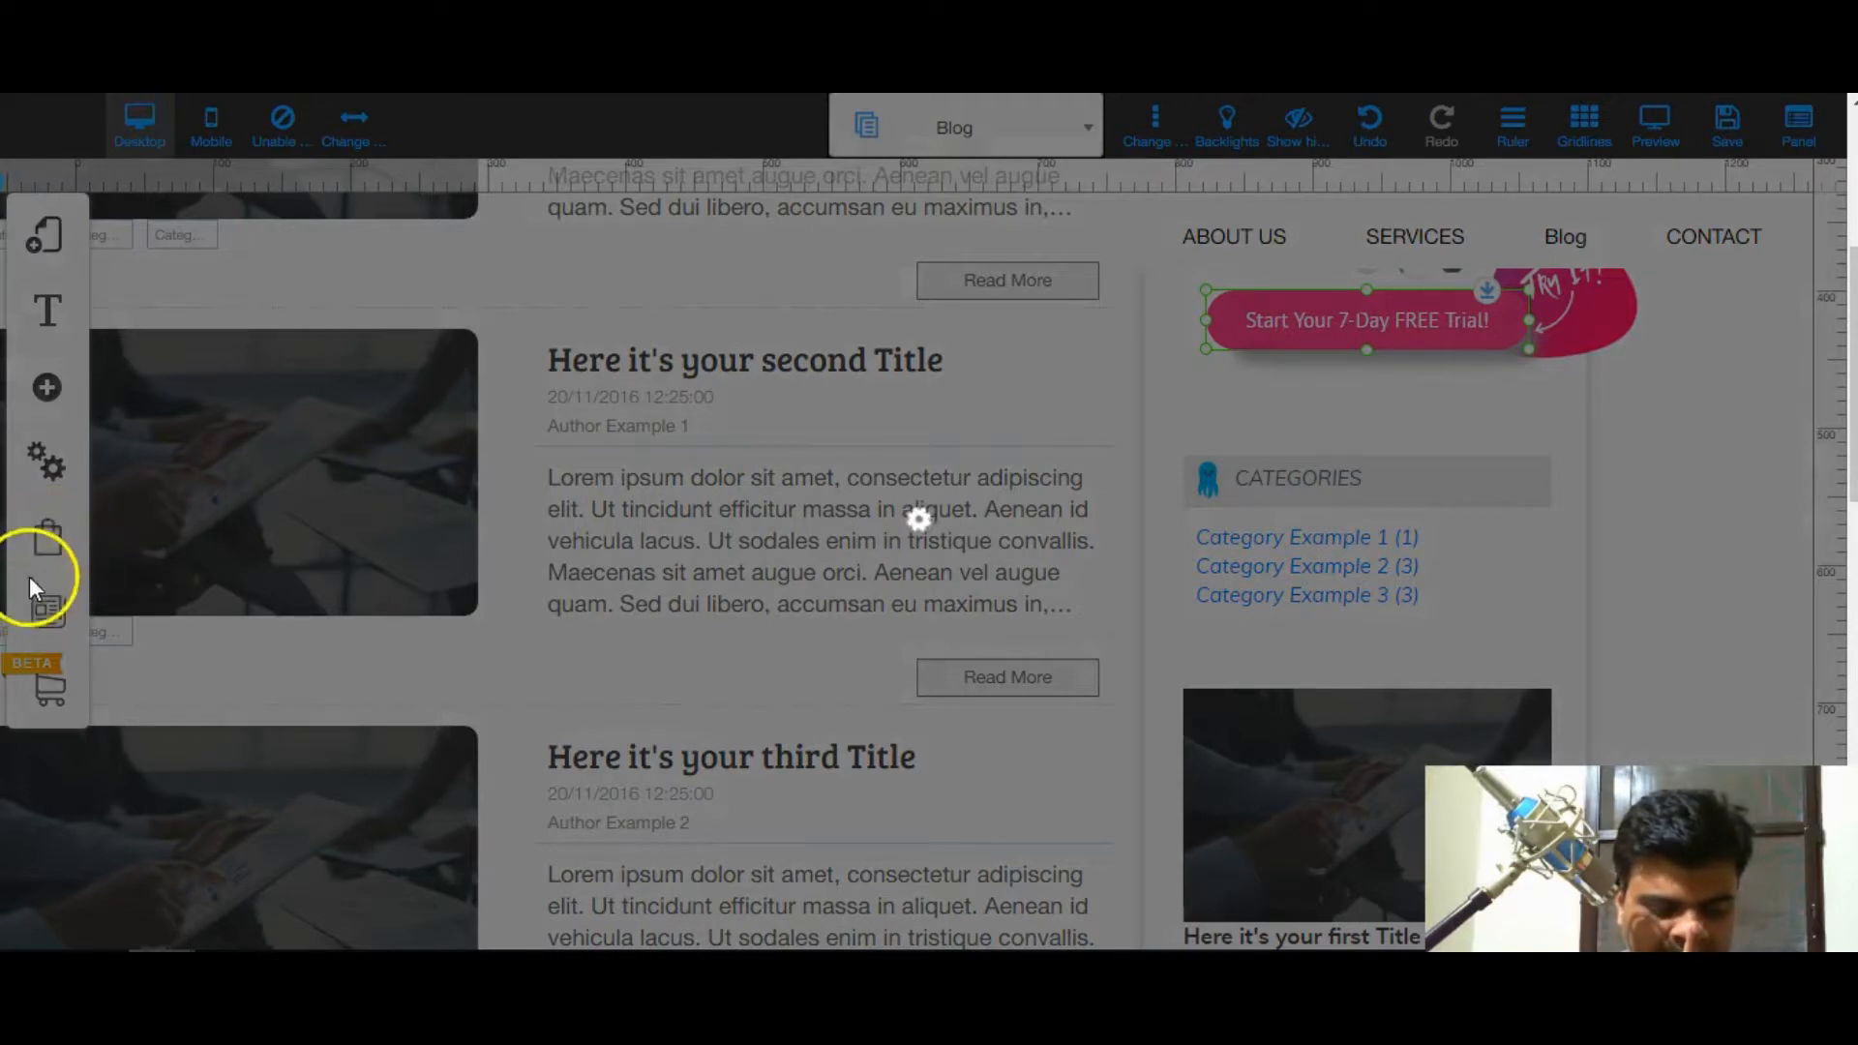
left_click(1103, 446)
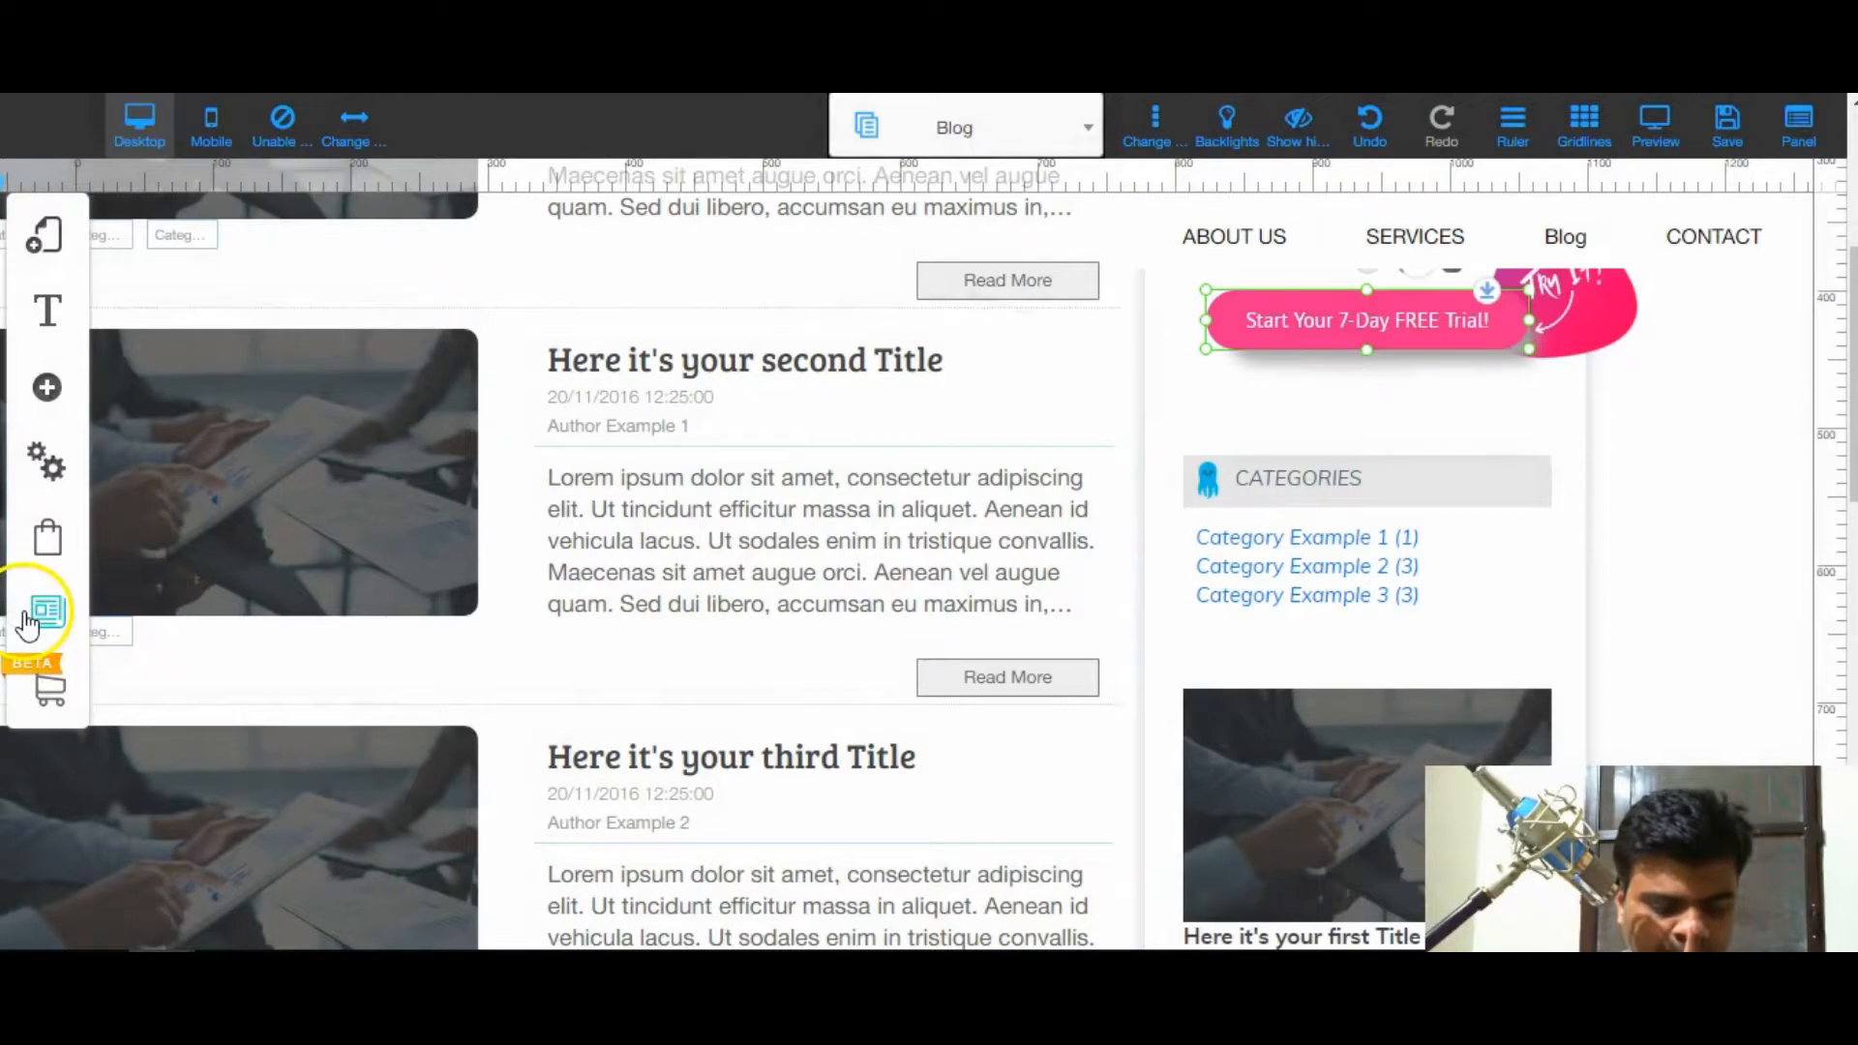
- Open the Blog Manager and look through the published news posts
left_click(28, 623)
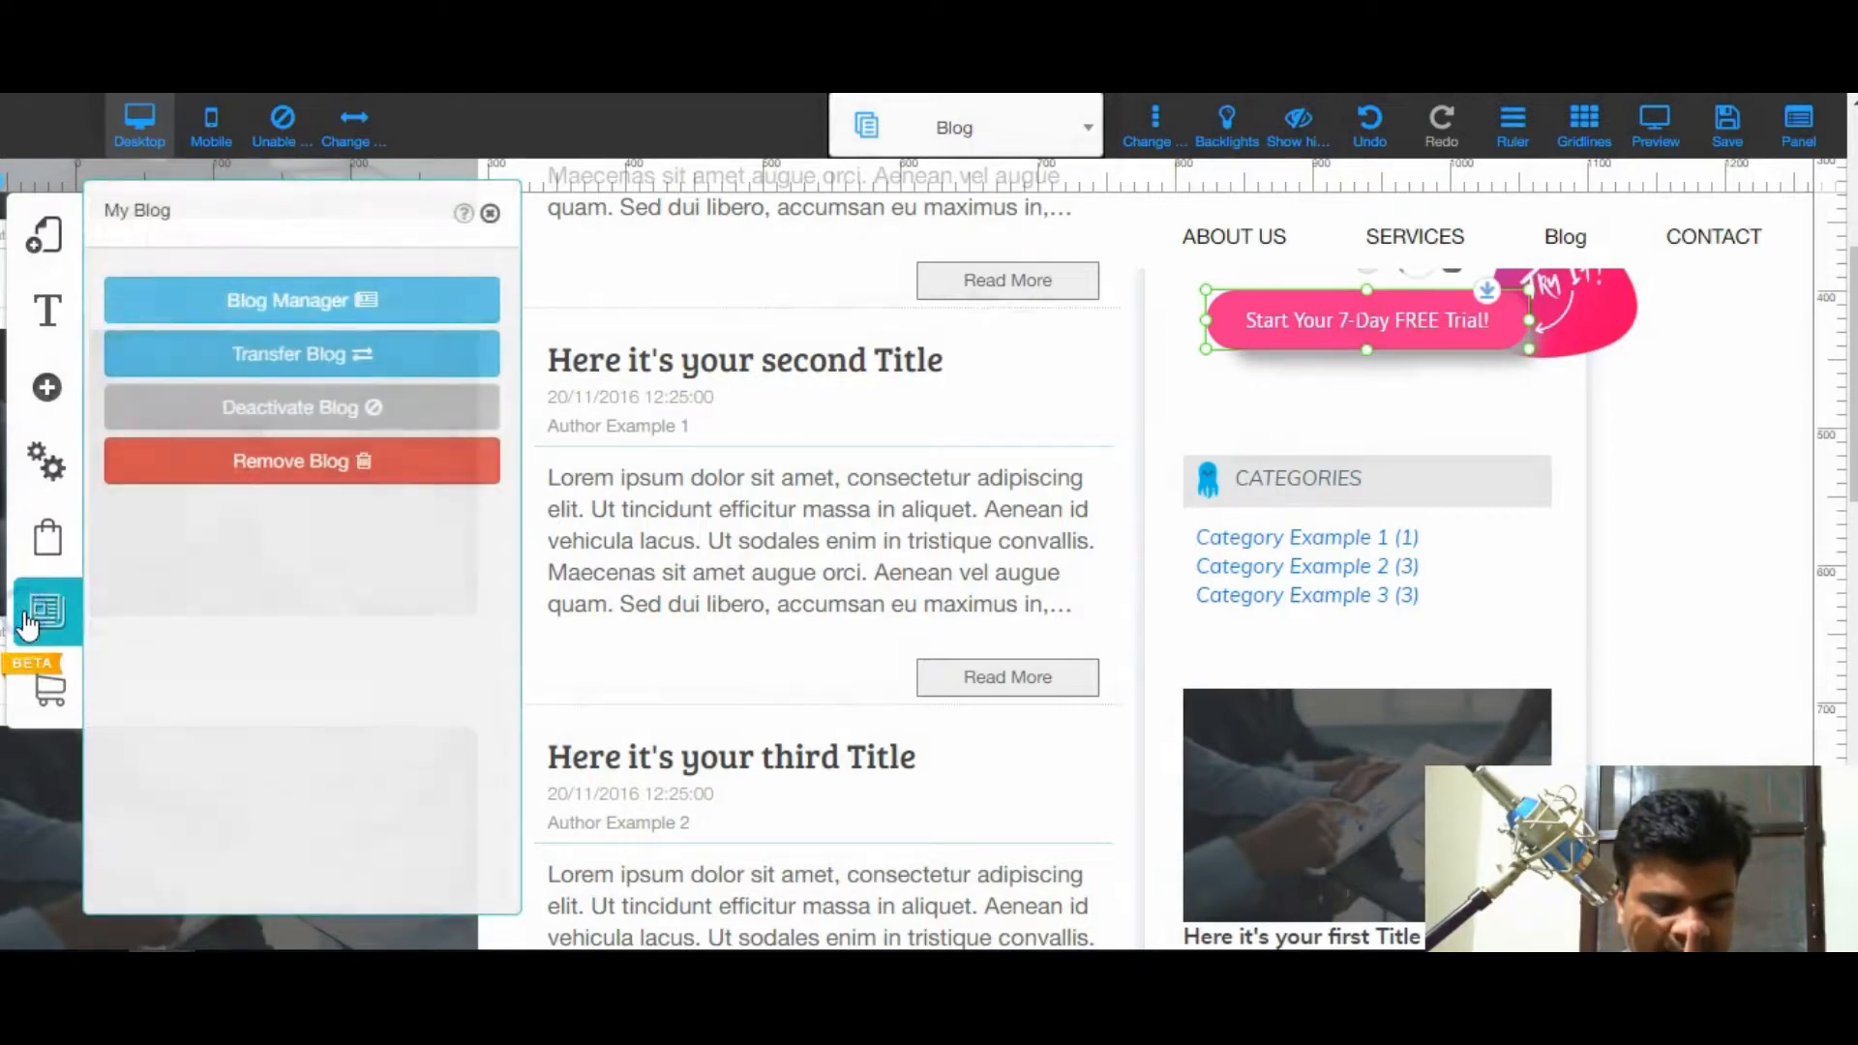
left_click(309, 303)
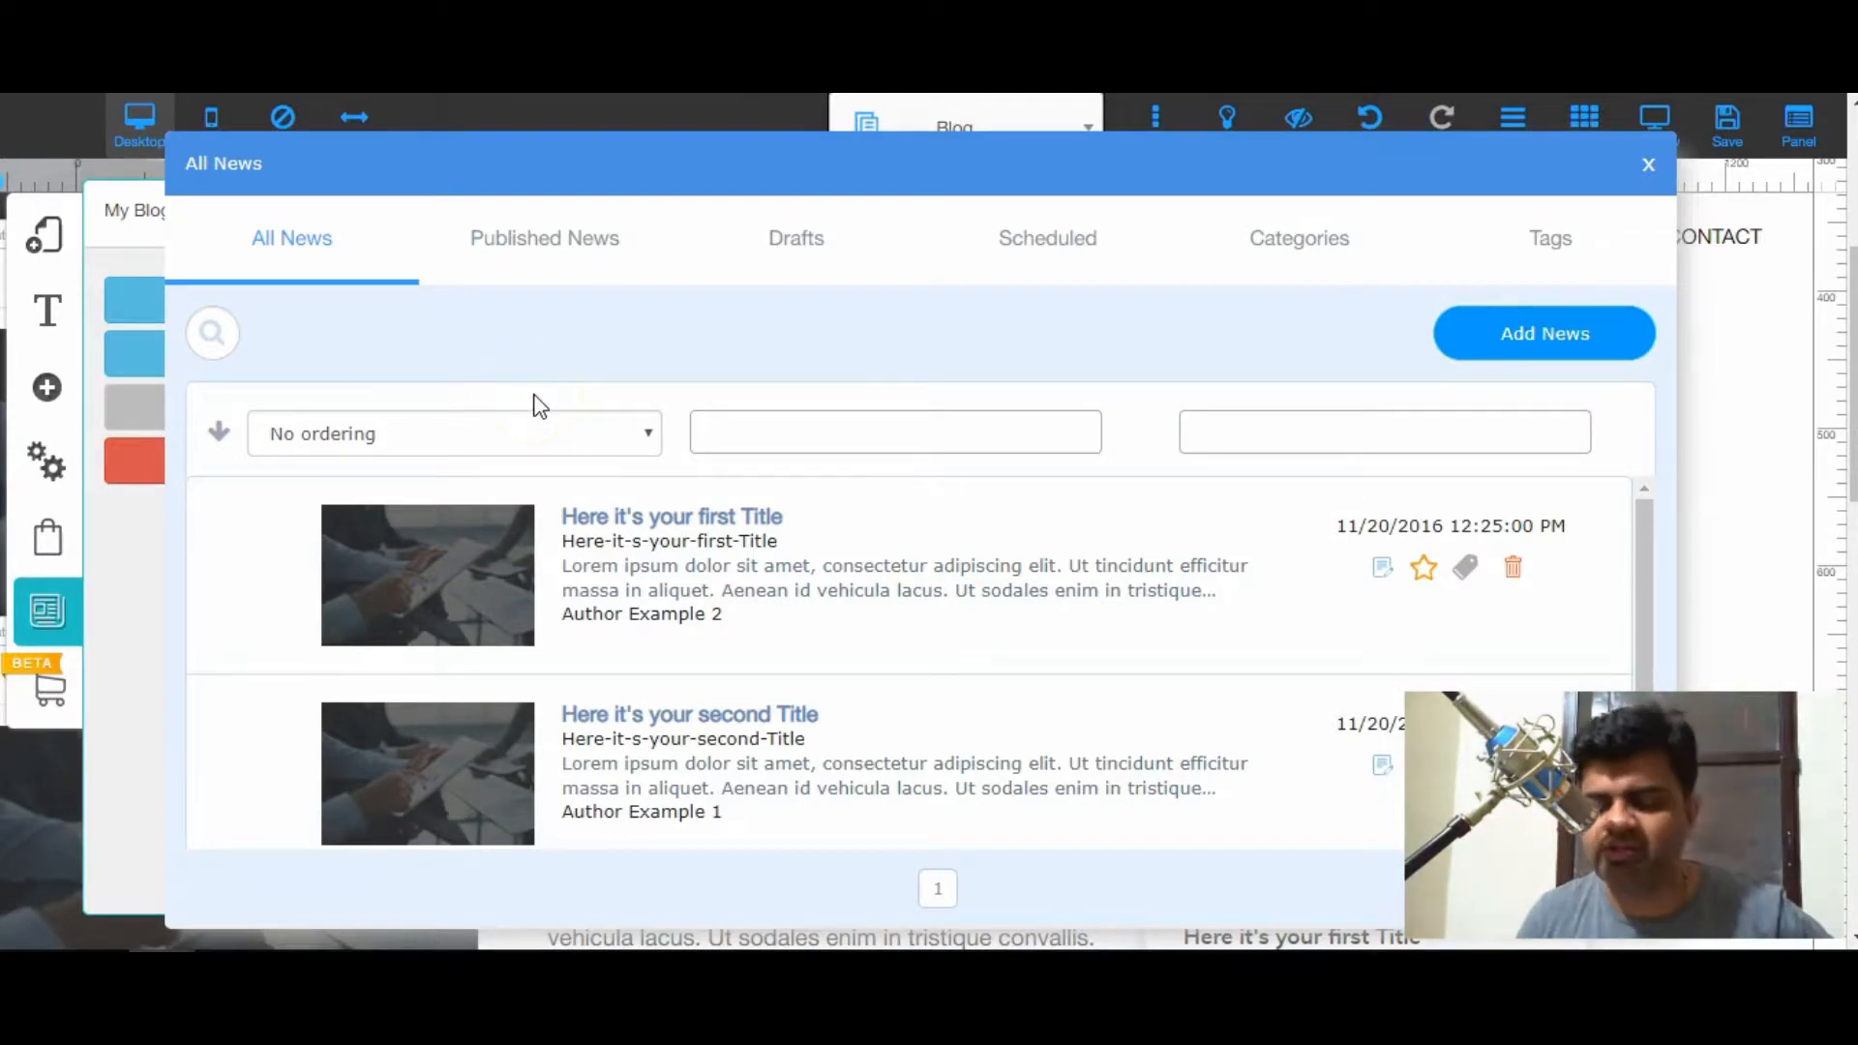
left_click(520, 254)
scroll(884, 726, "down", 2)
scroll(883, 726, "up", 2)
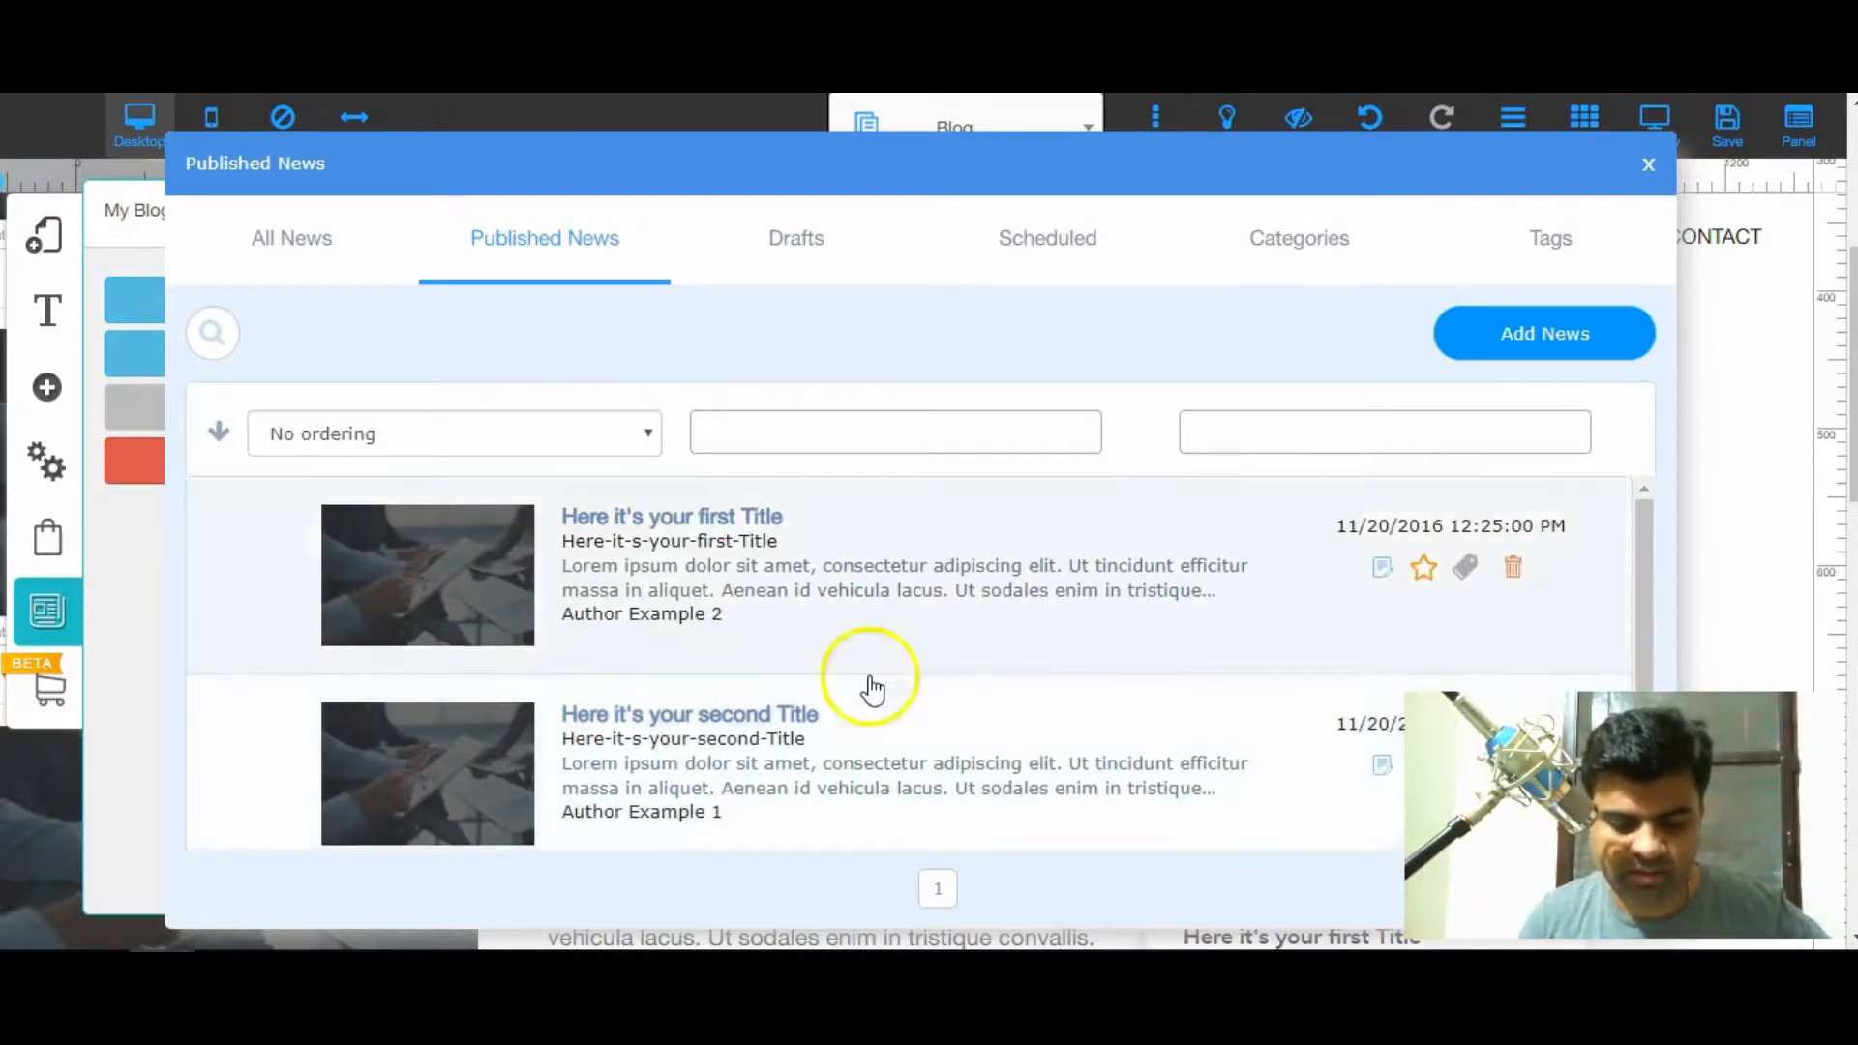
- Review the blog's drafts, scheduled news, categories and tags, and return to the published news
left_click(832, 255)
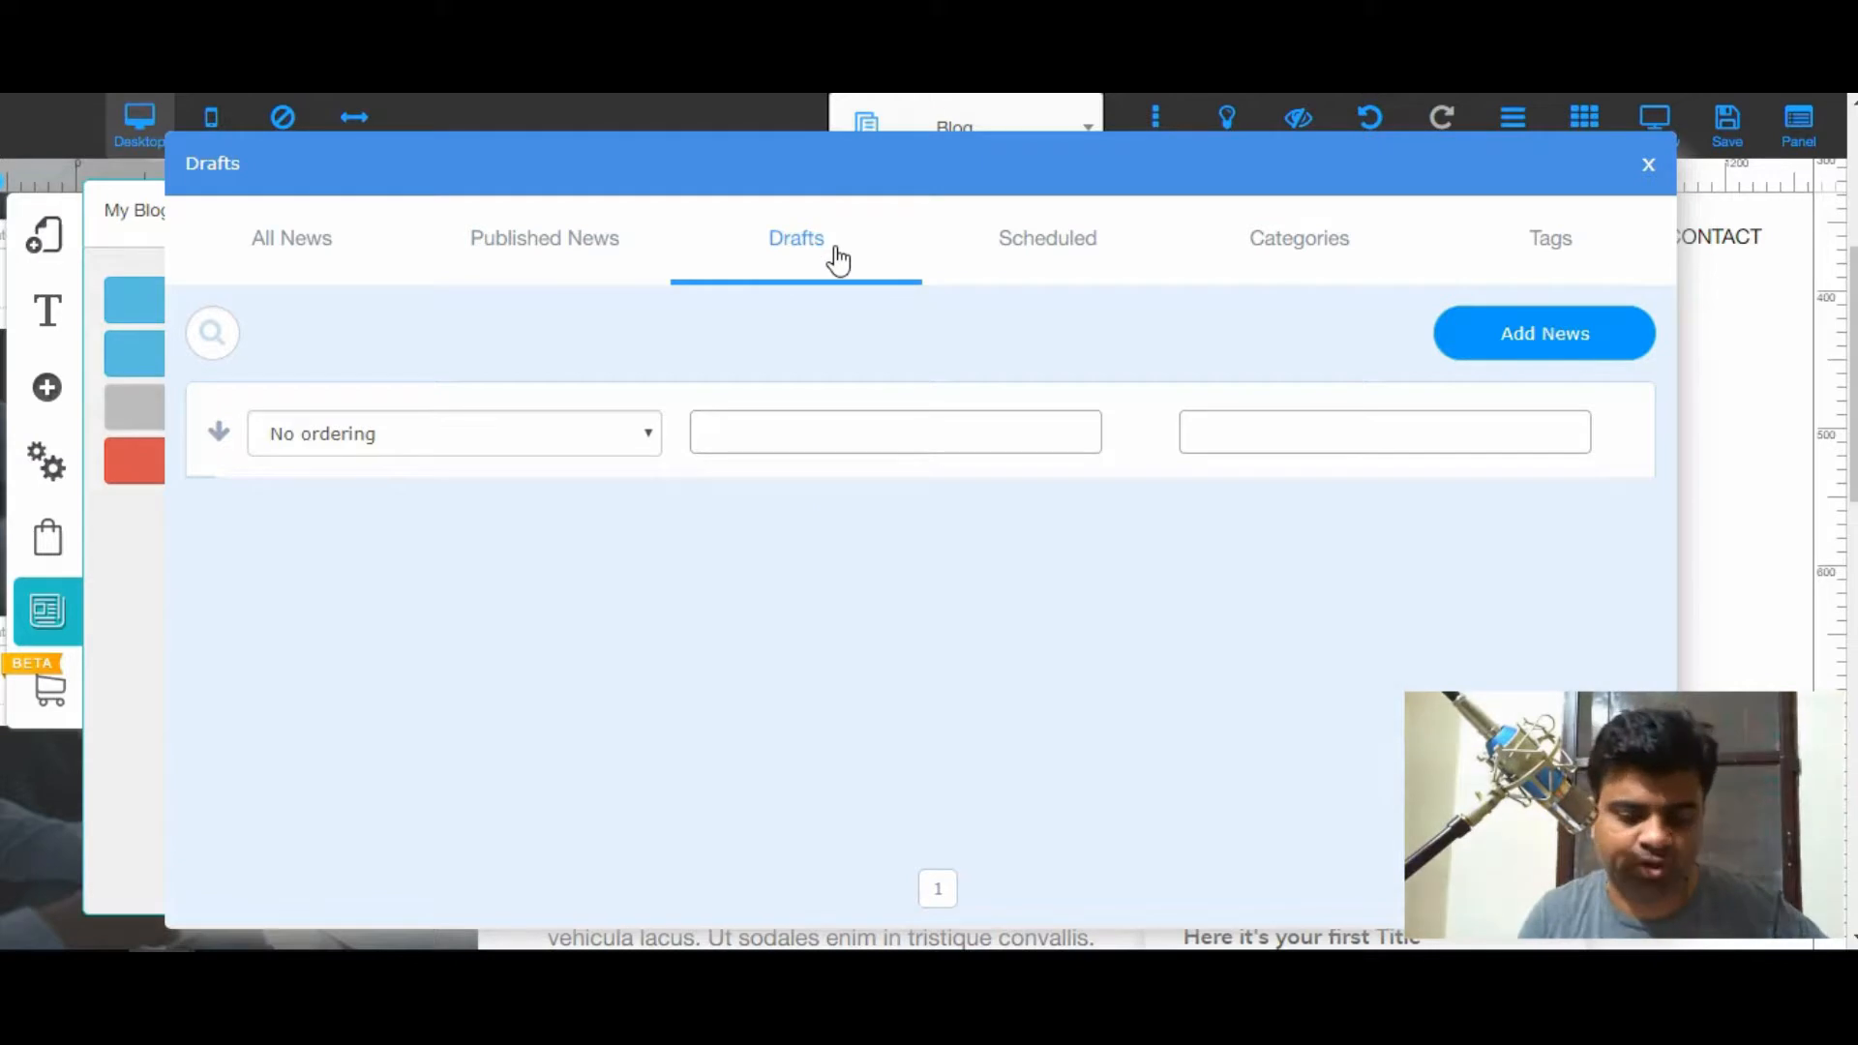
left_click(1044, 261)
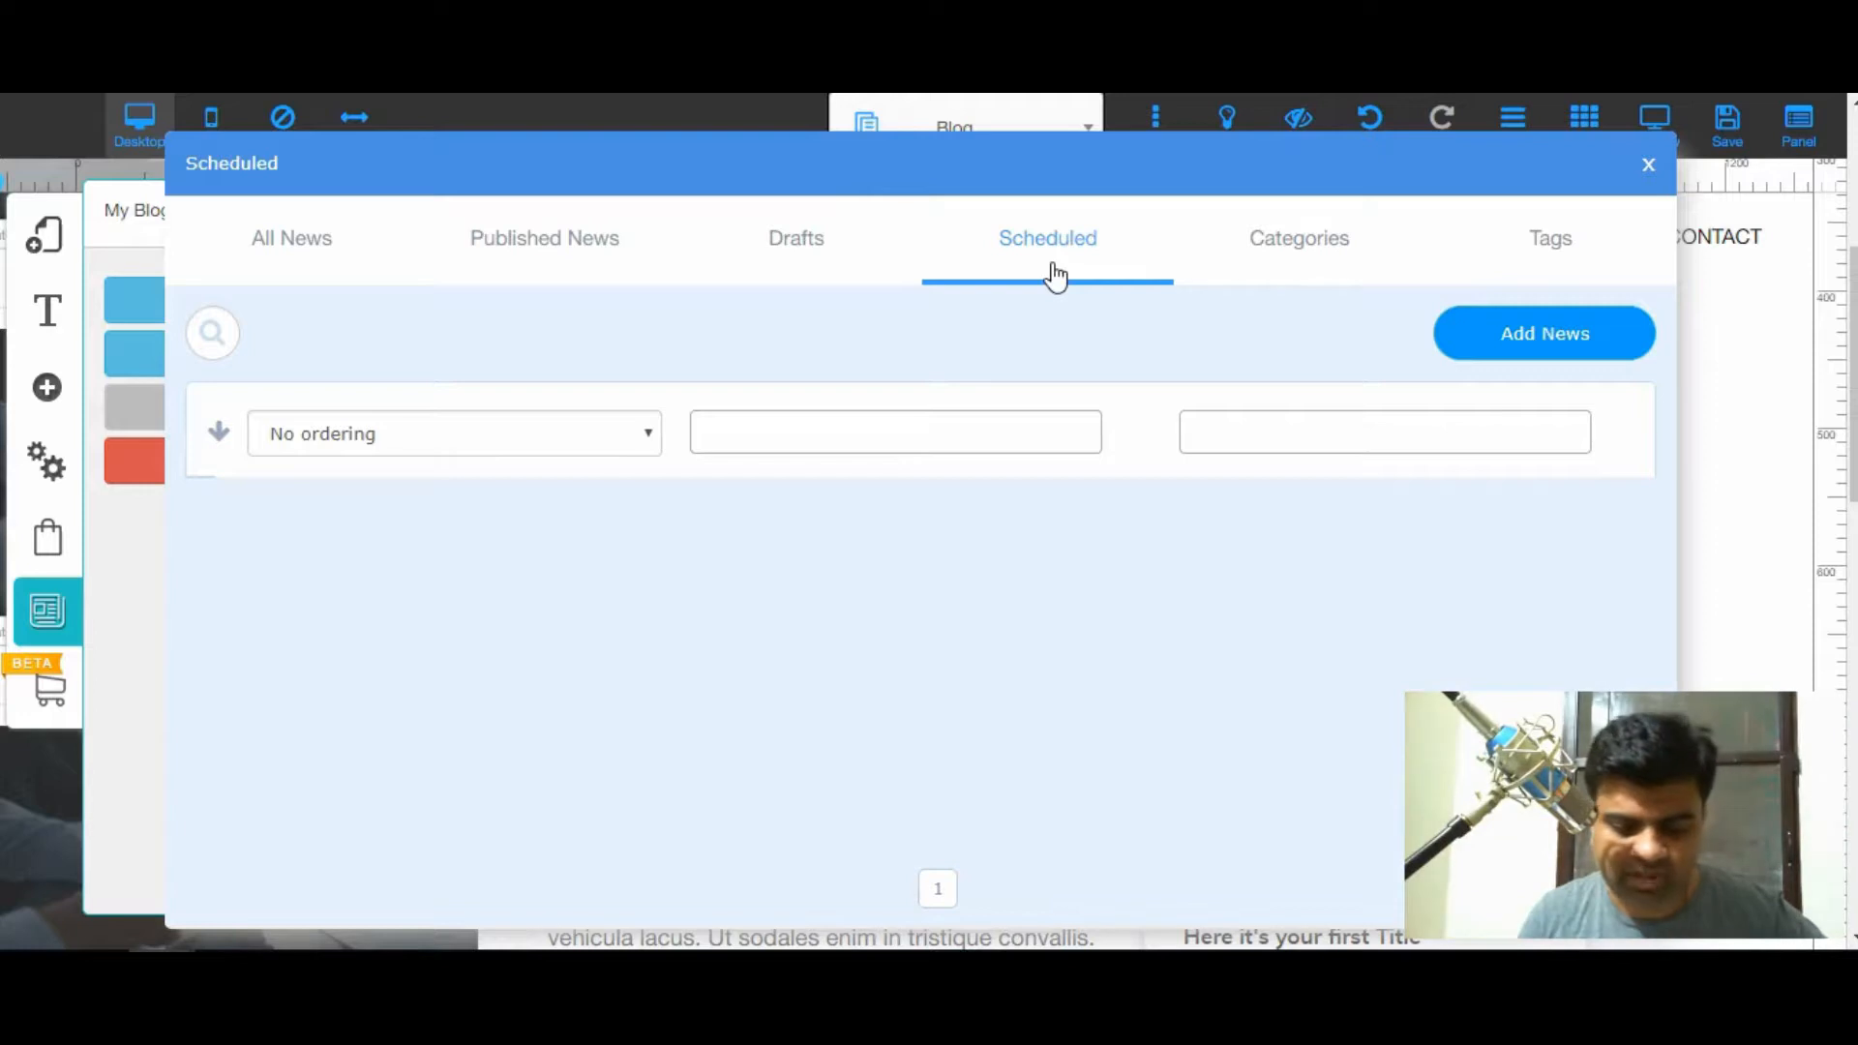
left_click(1296, 218)
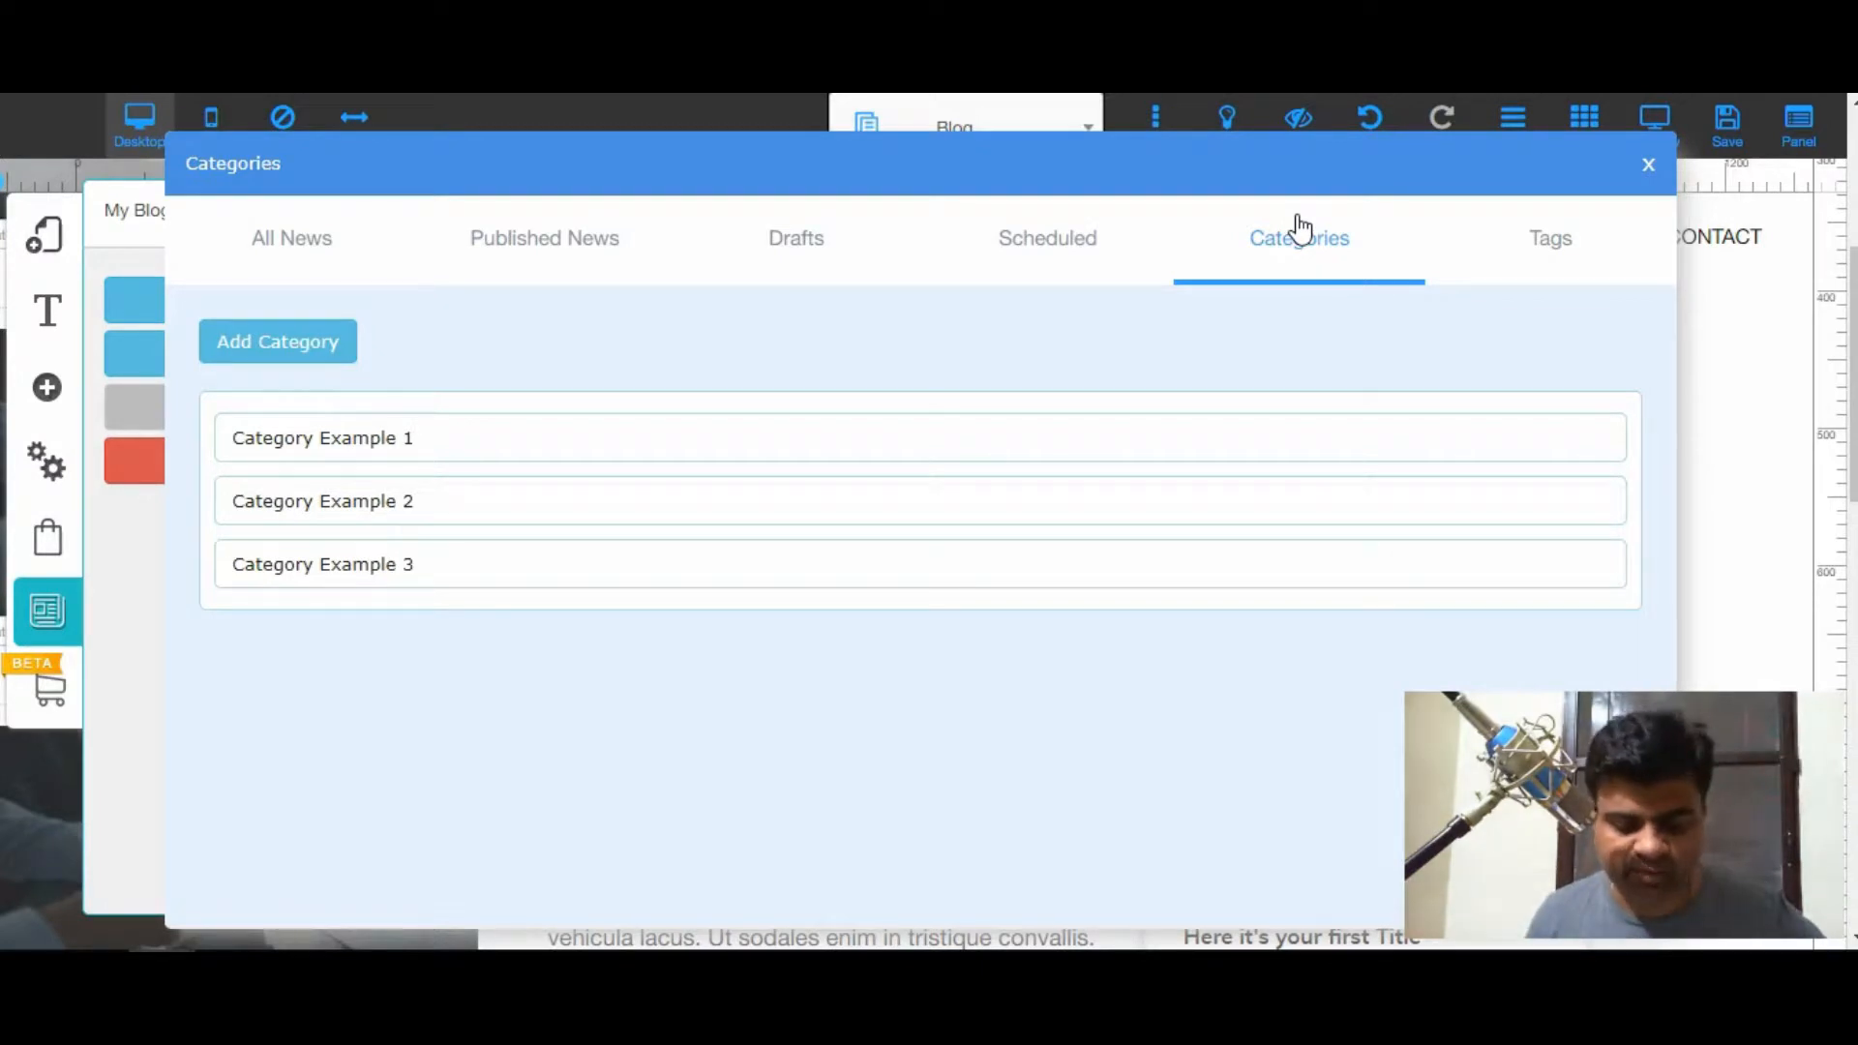
left_click(1531, 236)
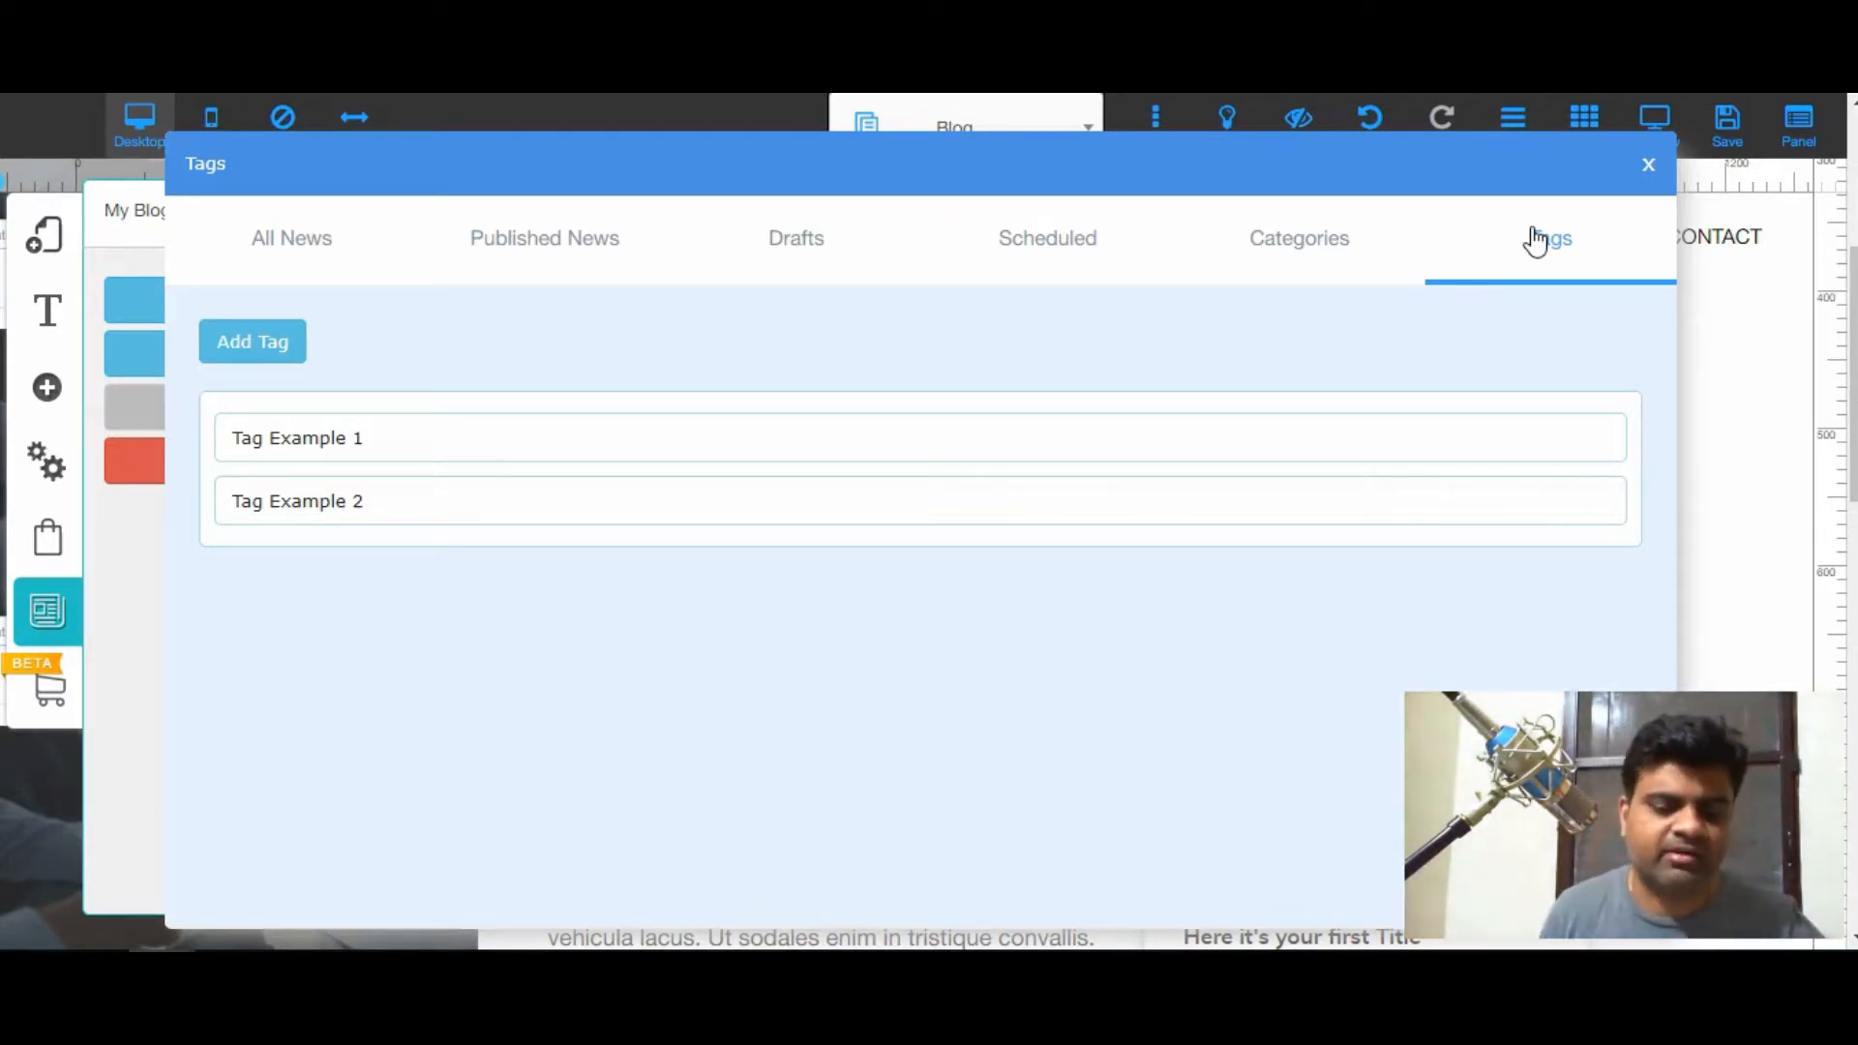
left_click(598, 230)
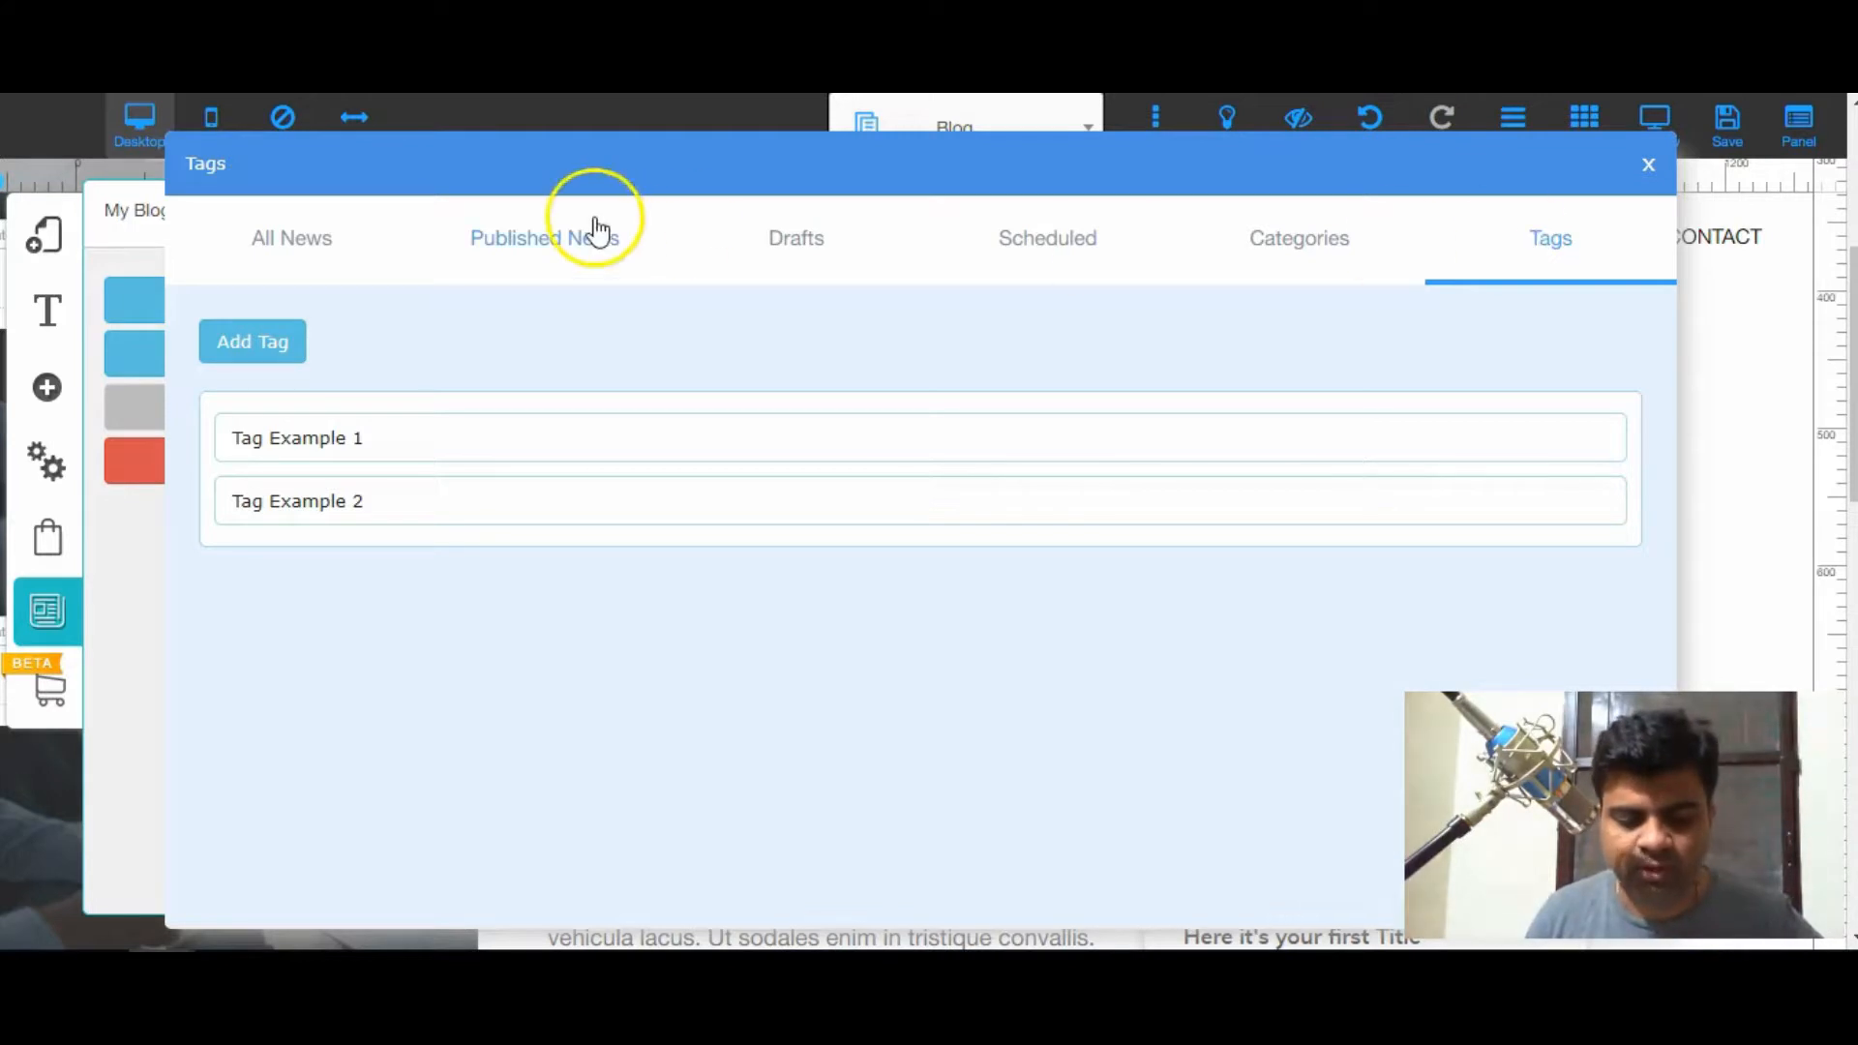
- Open the first published news post for editing and set its title to "Affiliate Marketing"
left_click(501, 232)
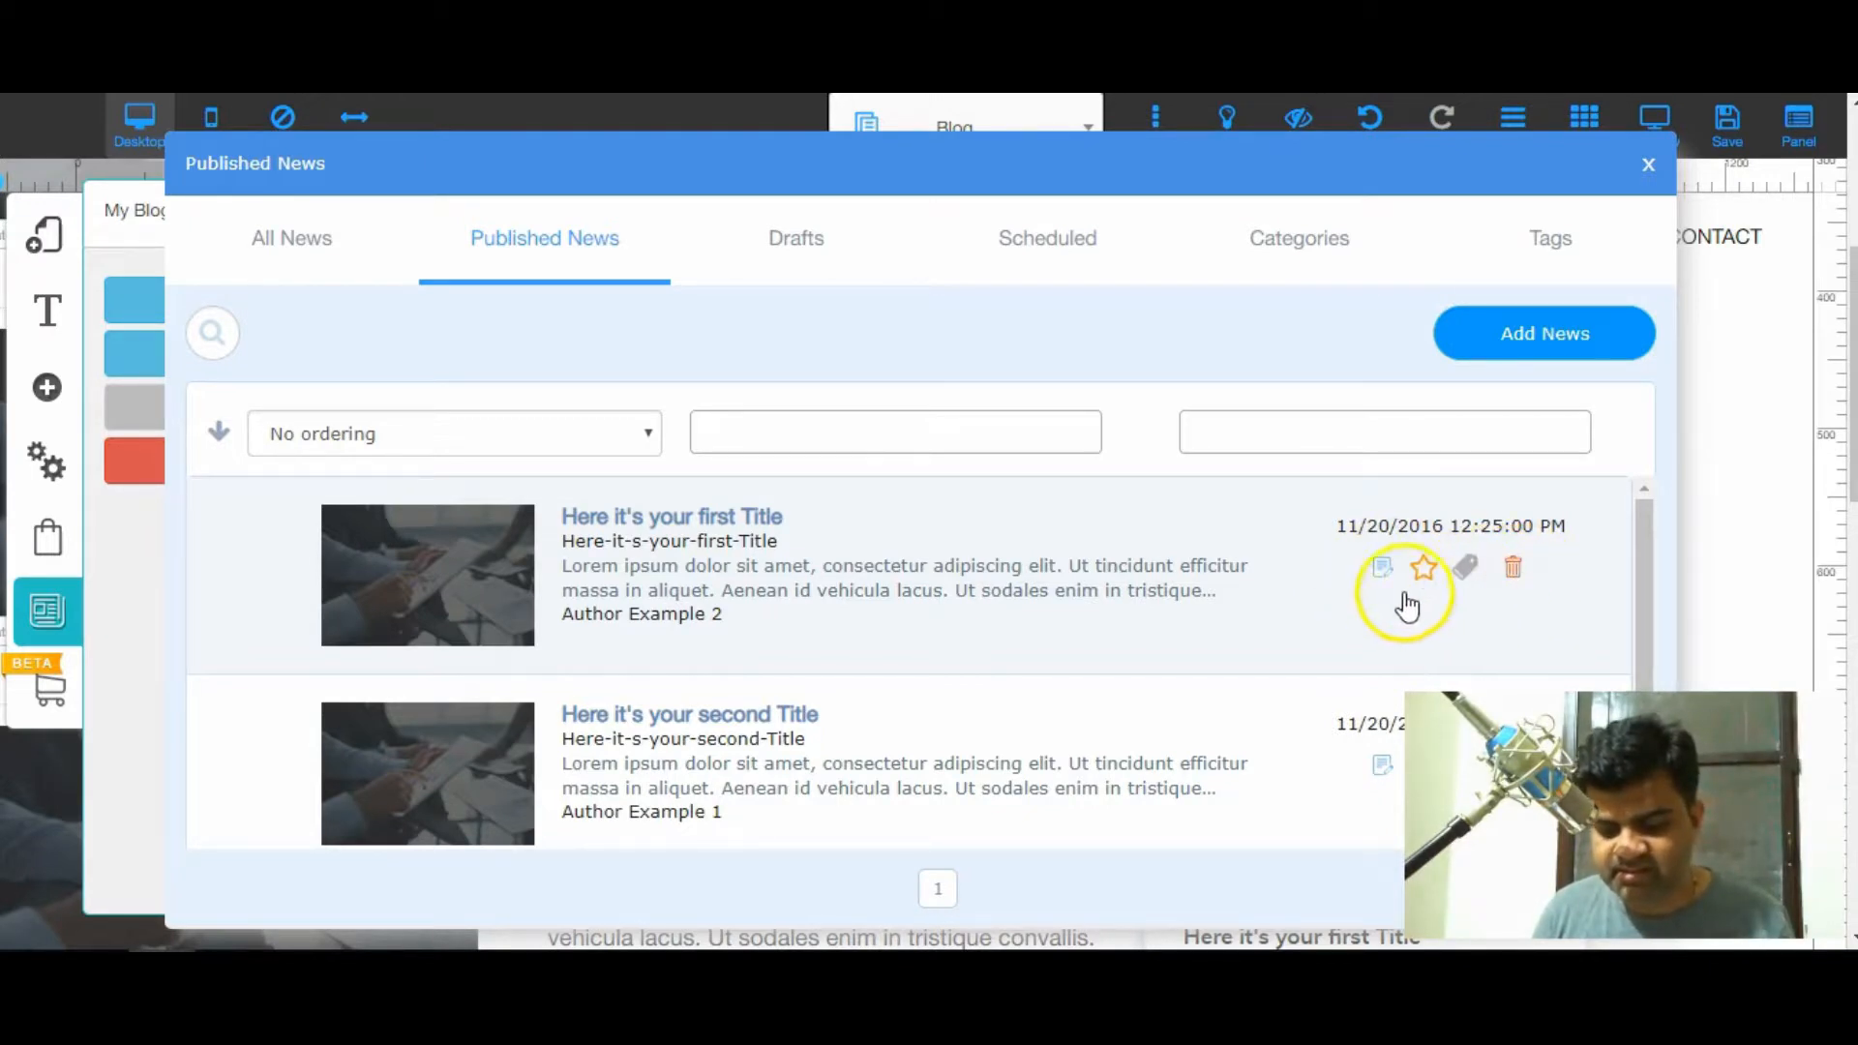
left_click(1385, 571)
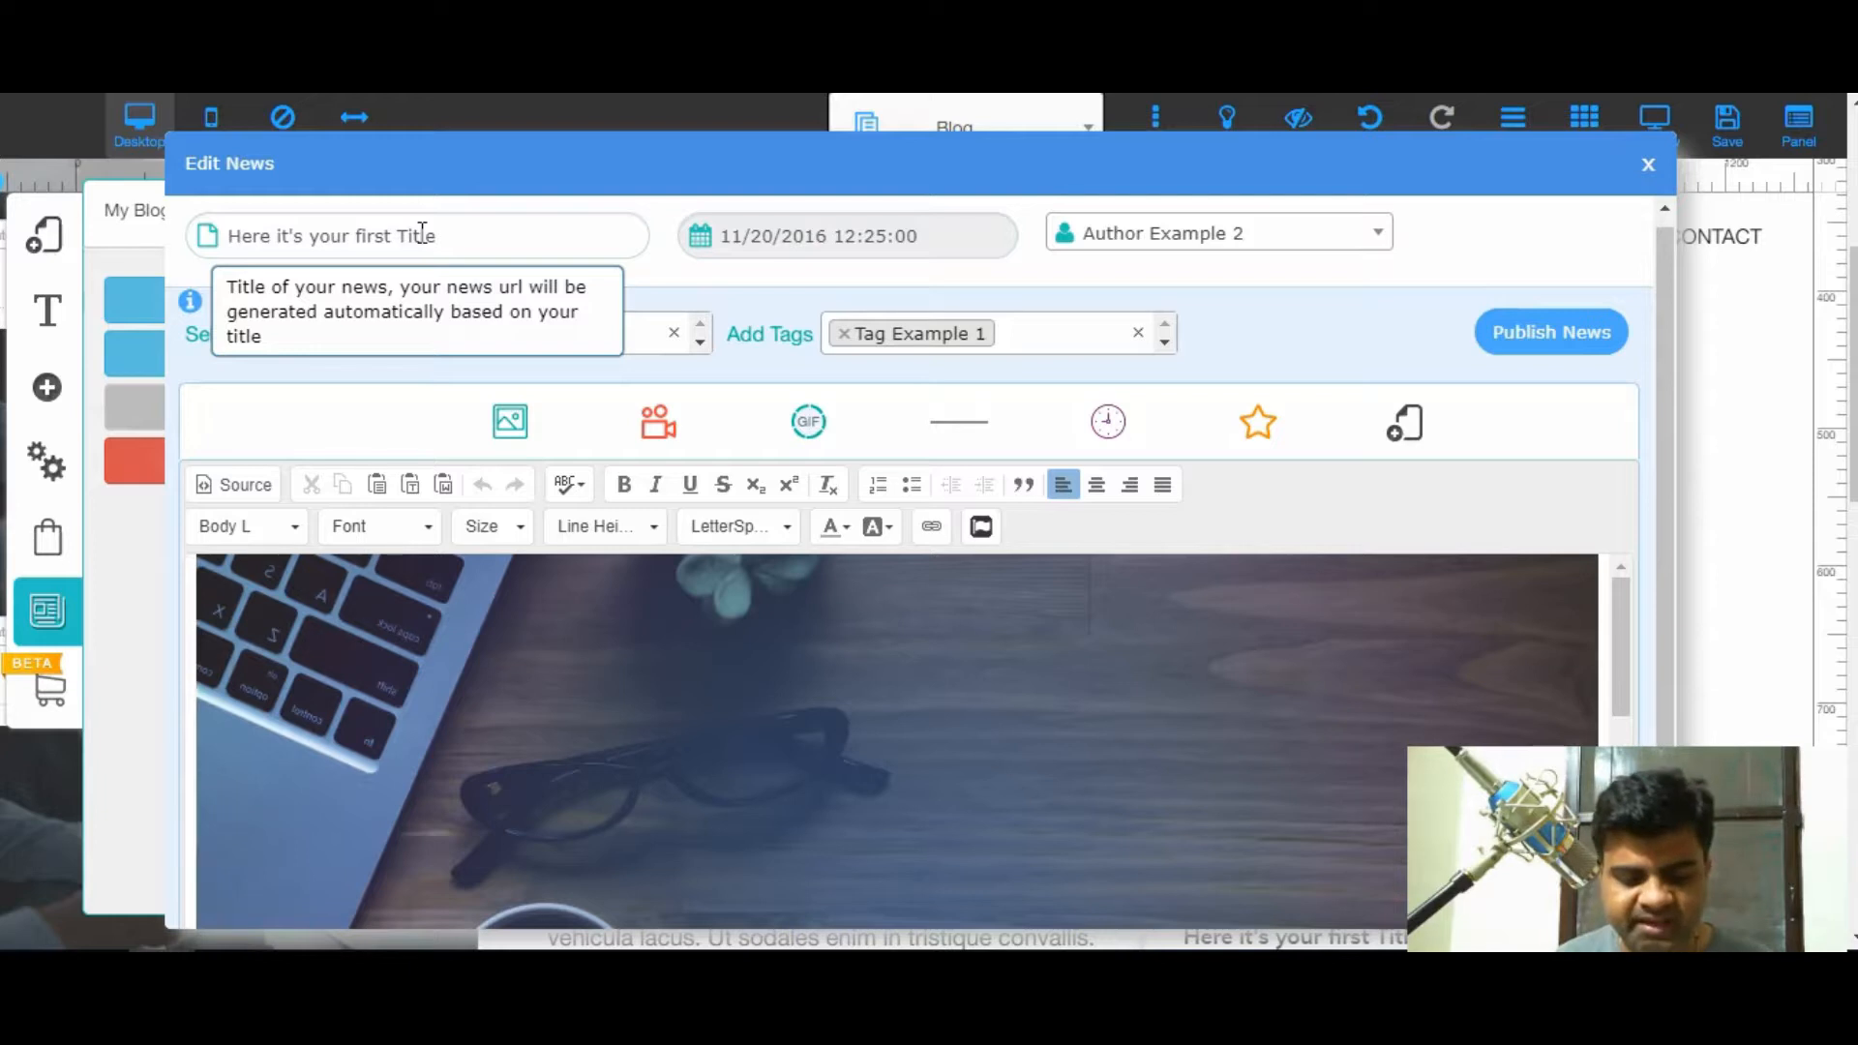
left_click_drag(462, 236, 224, 238)
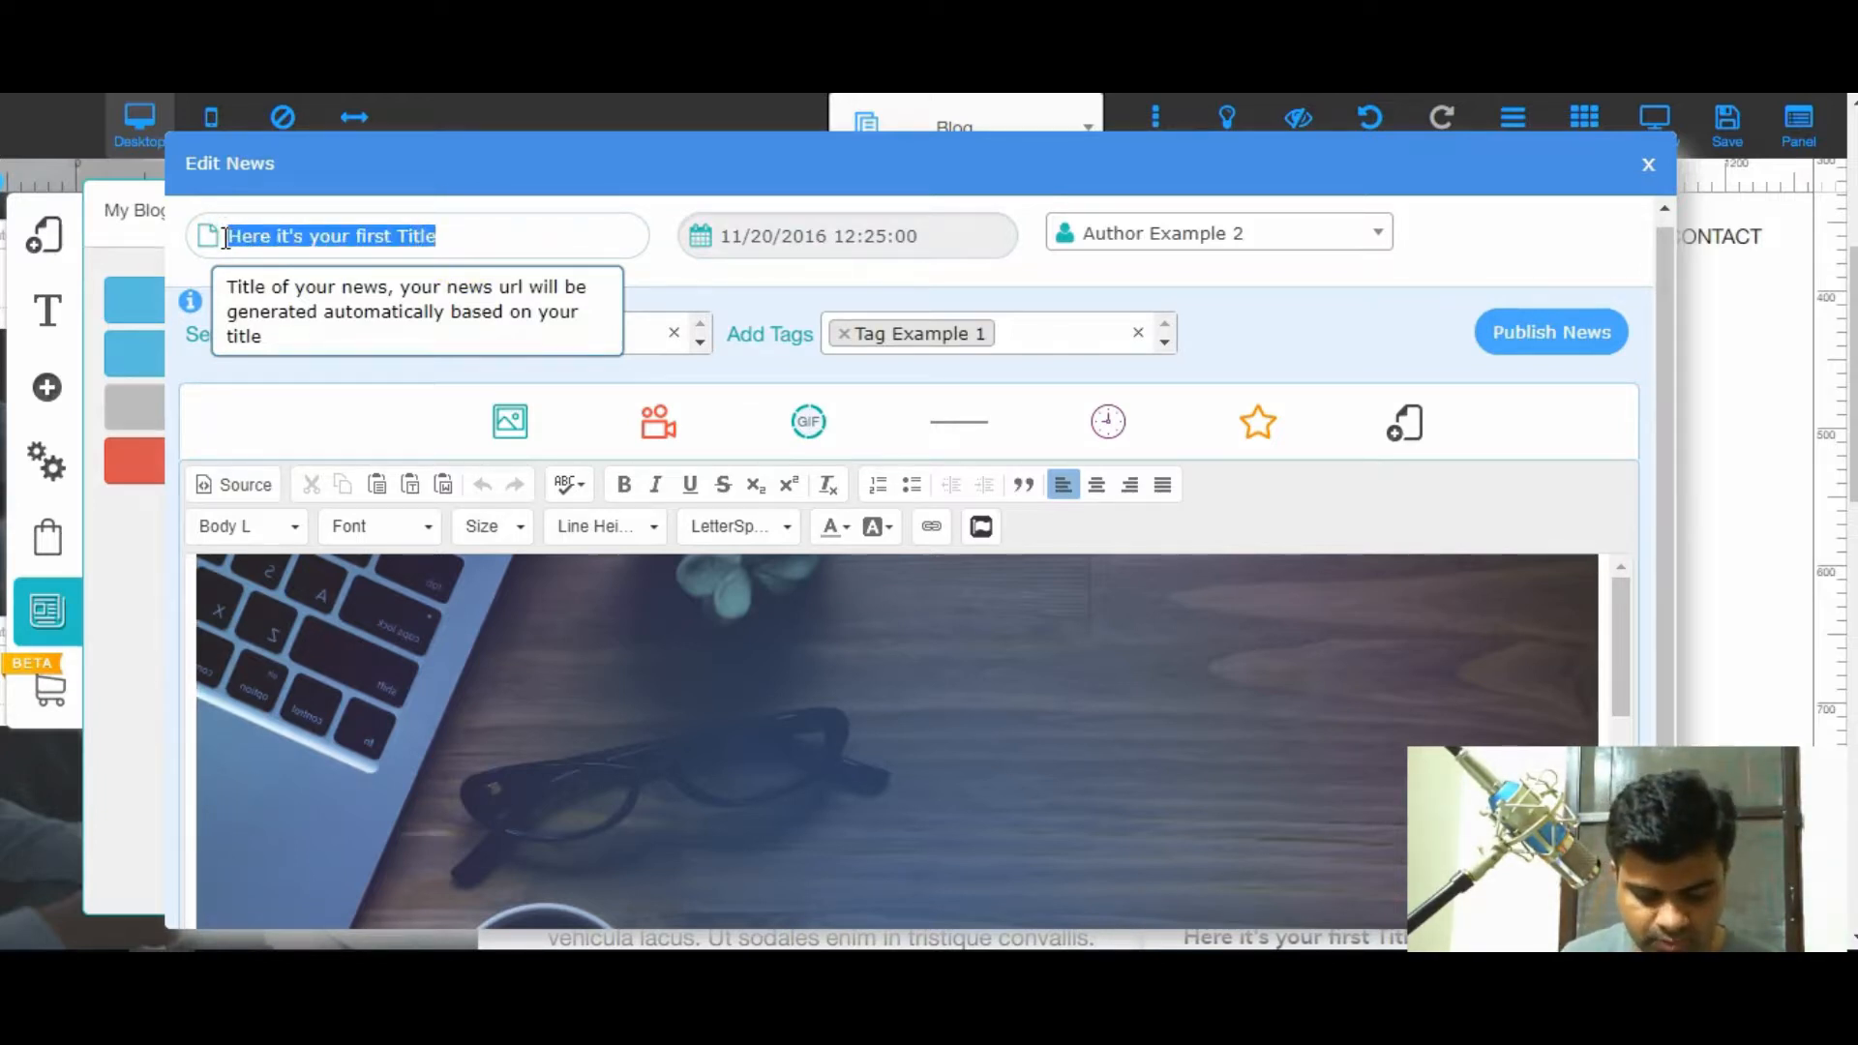
type("Affiliate Marketing")
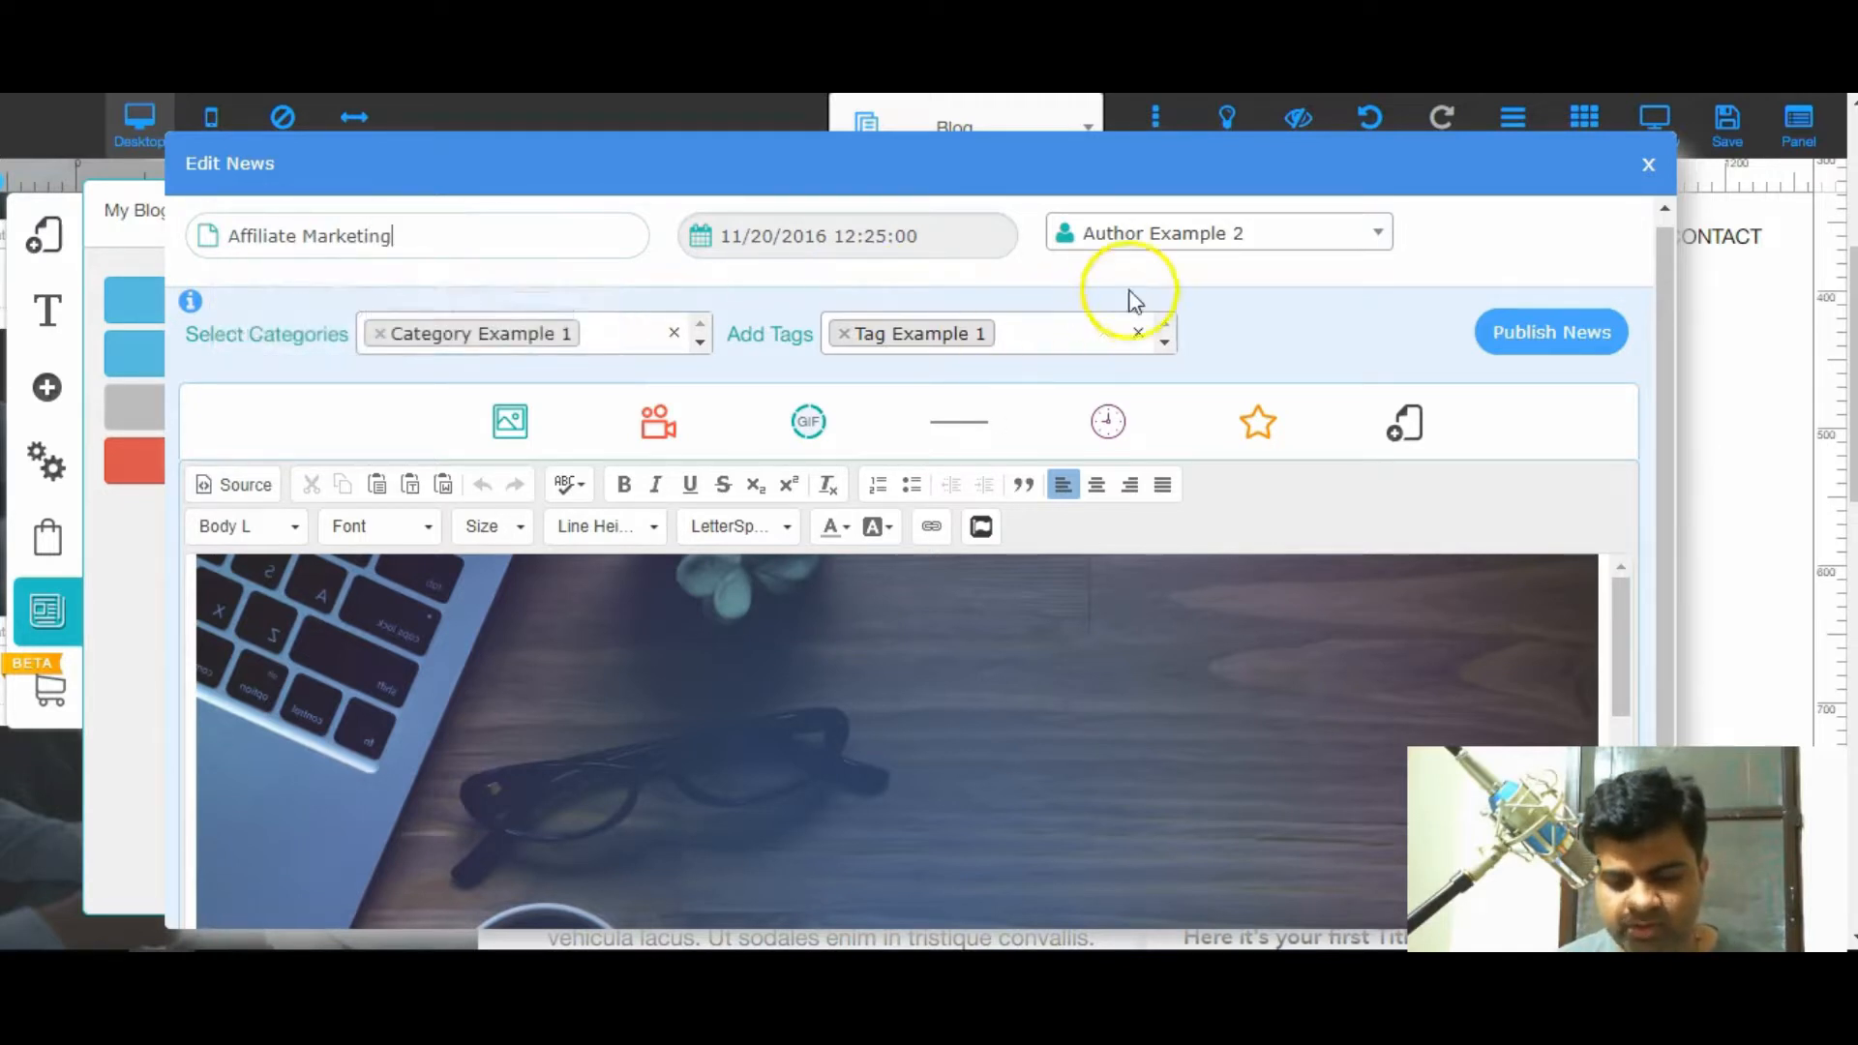
left_click(228, 242)
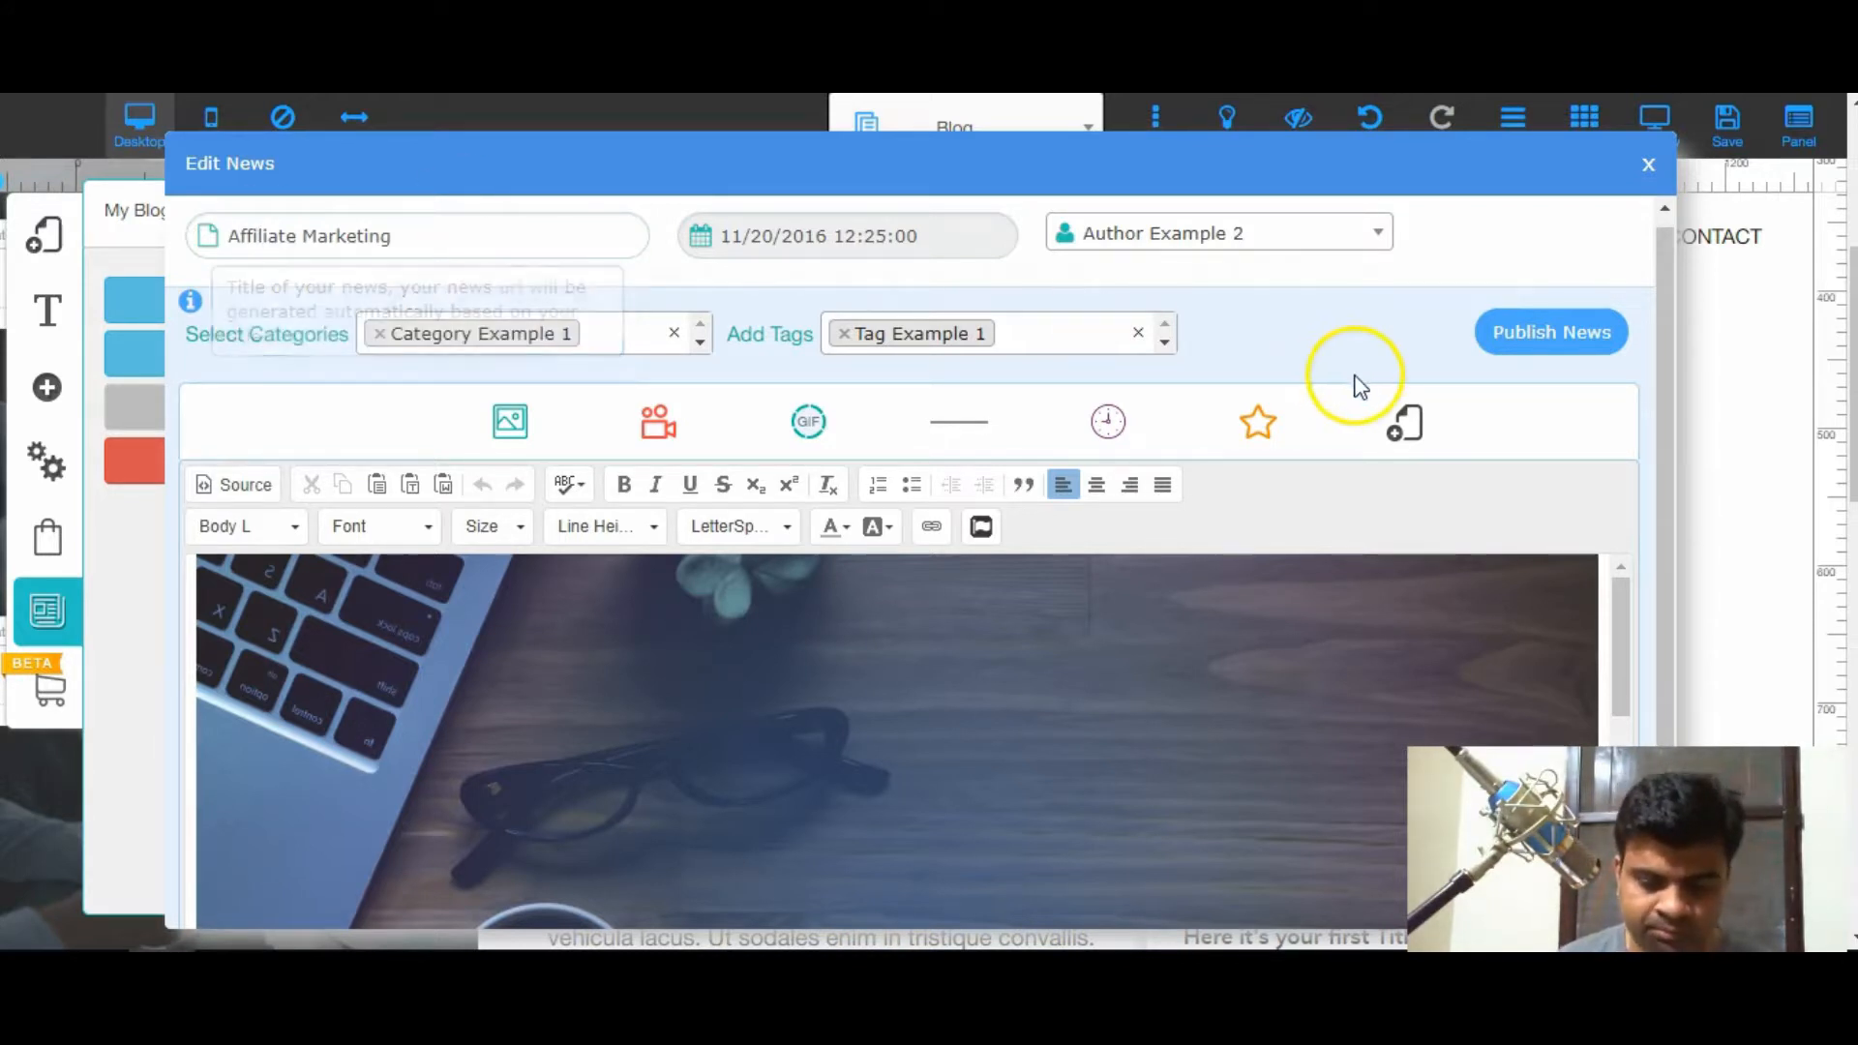
- Replace the news post's example author with the author's full name
left_click(1319, 246)
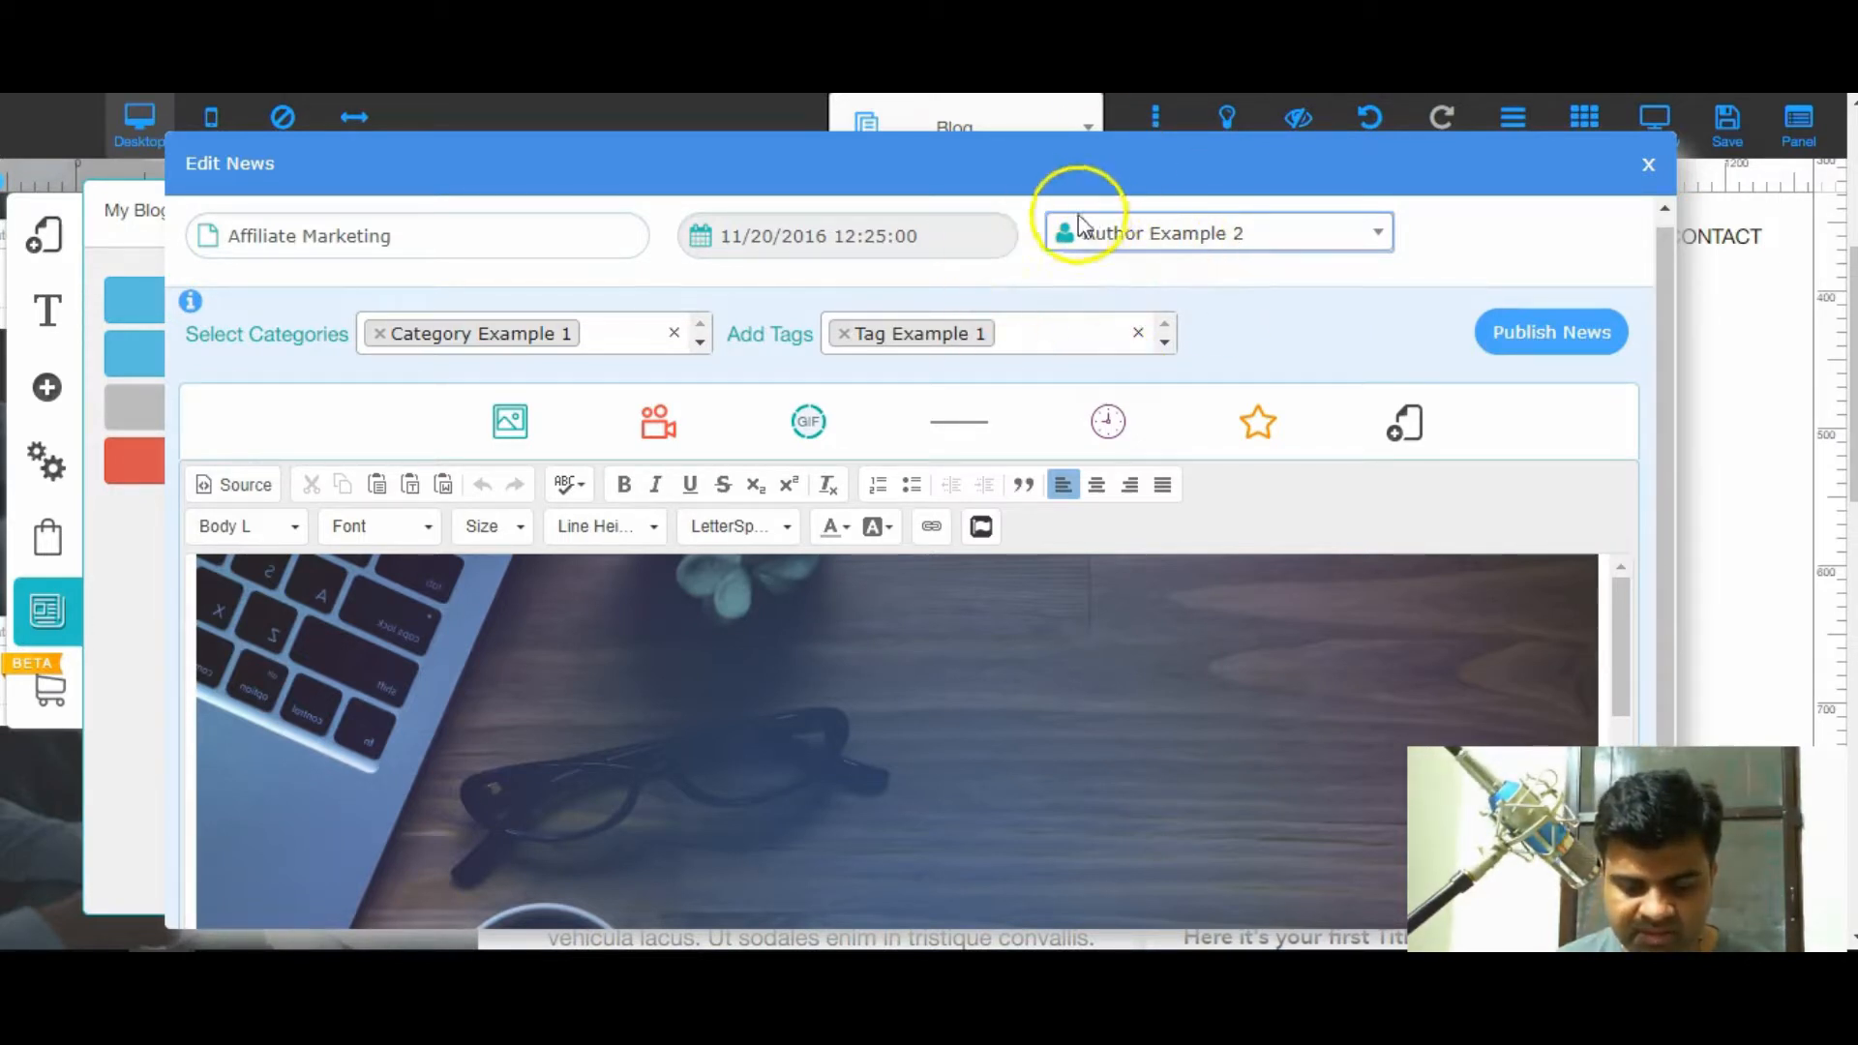
left_click(1364, 234)
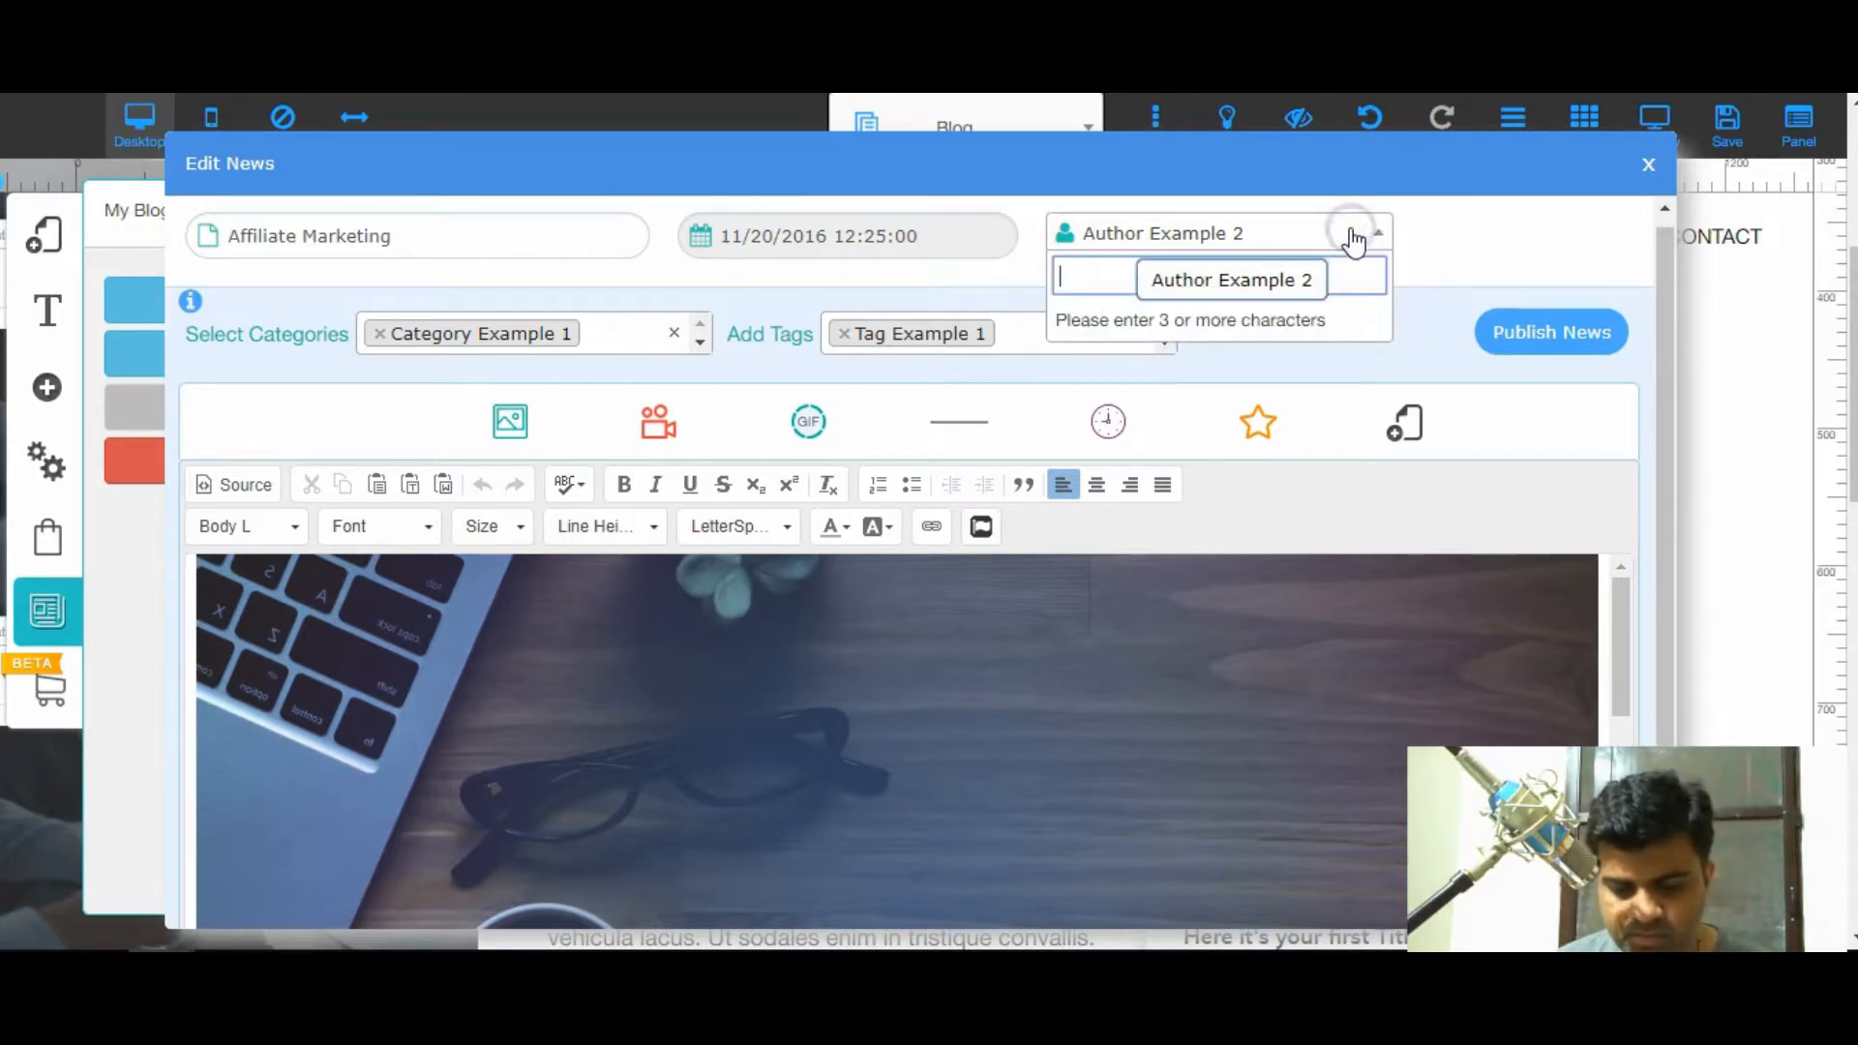
left_click(1069, 275)
type("Umes")
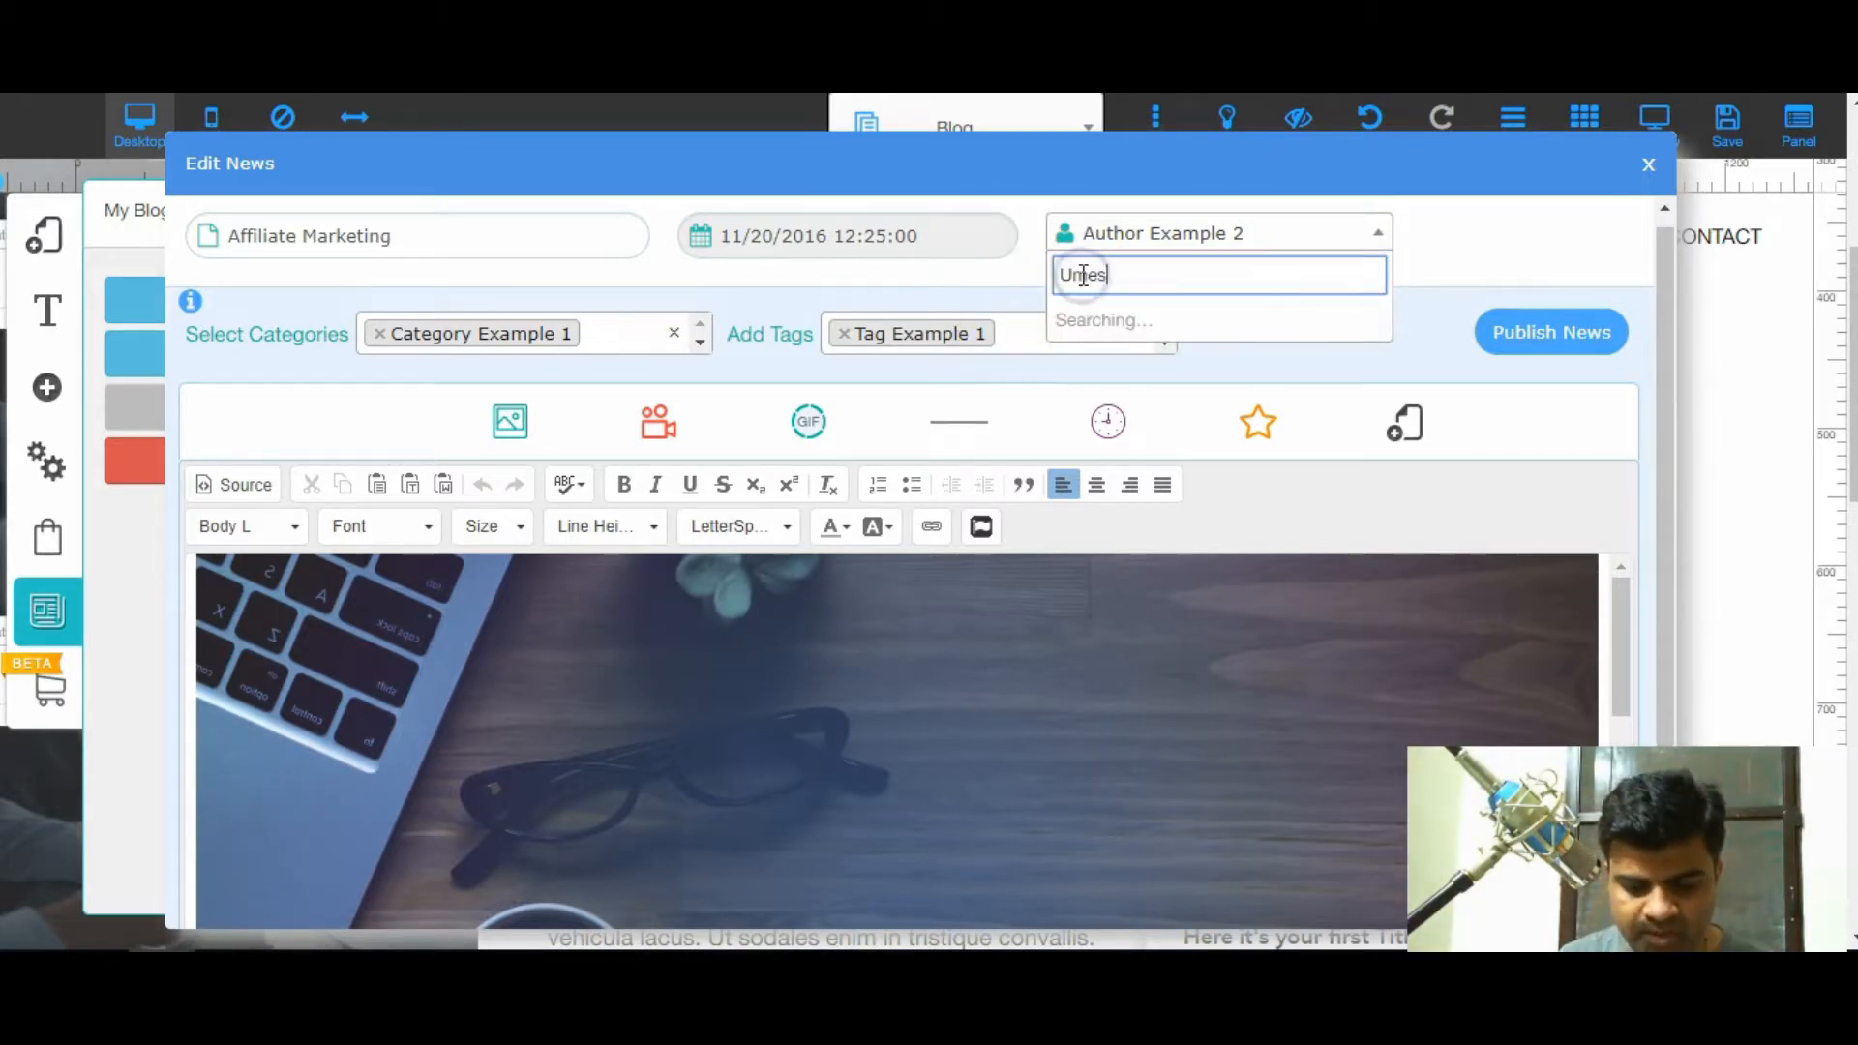
type("h Emmadishetty")
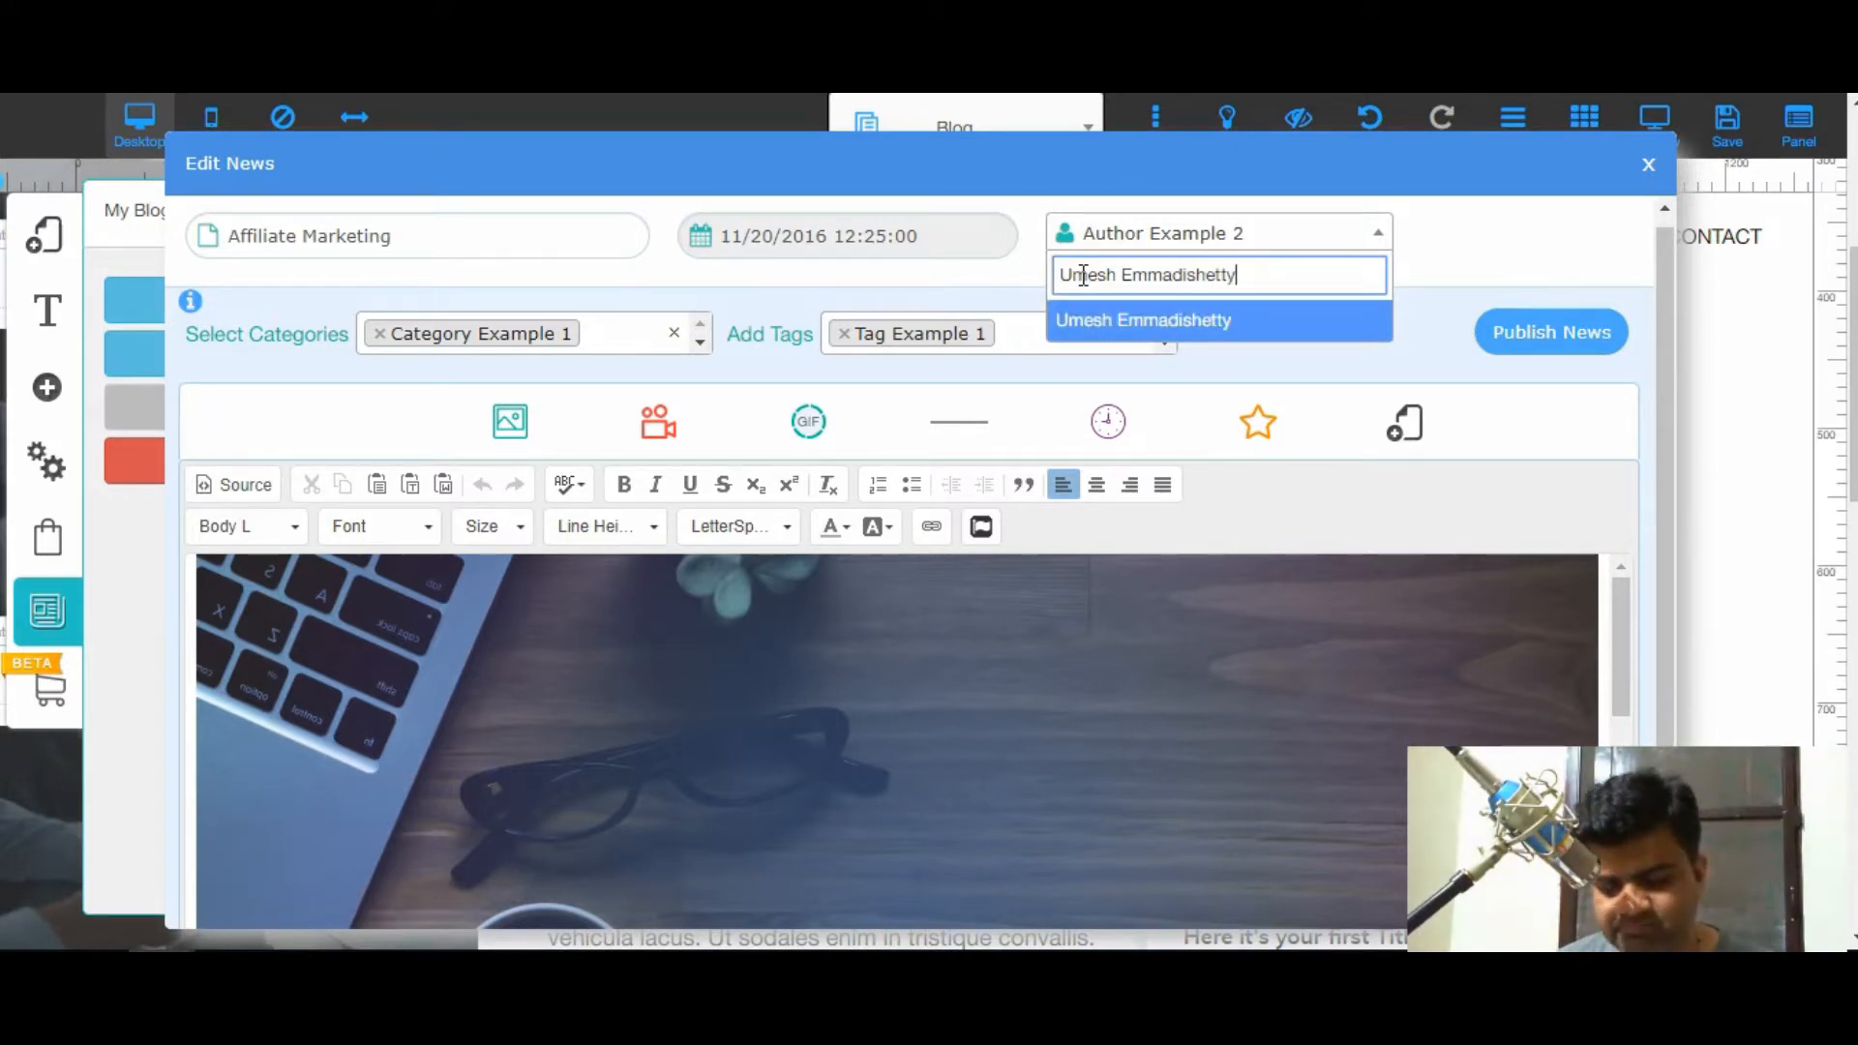
left_click(1194, 324)
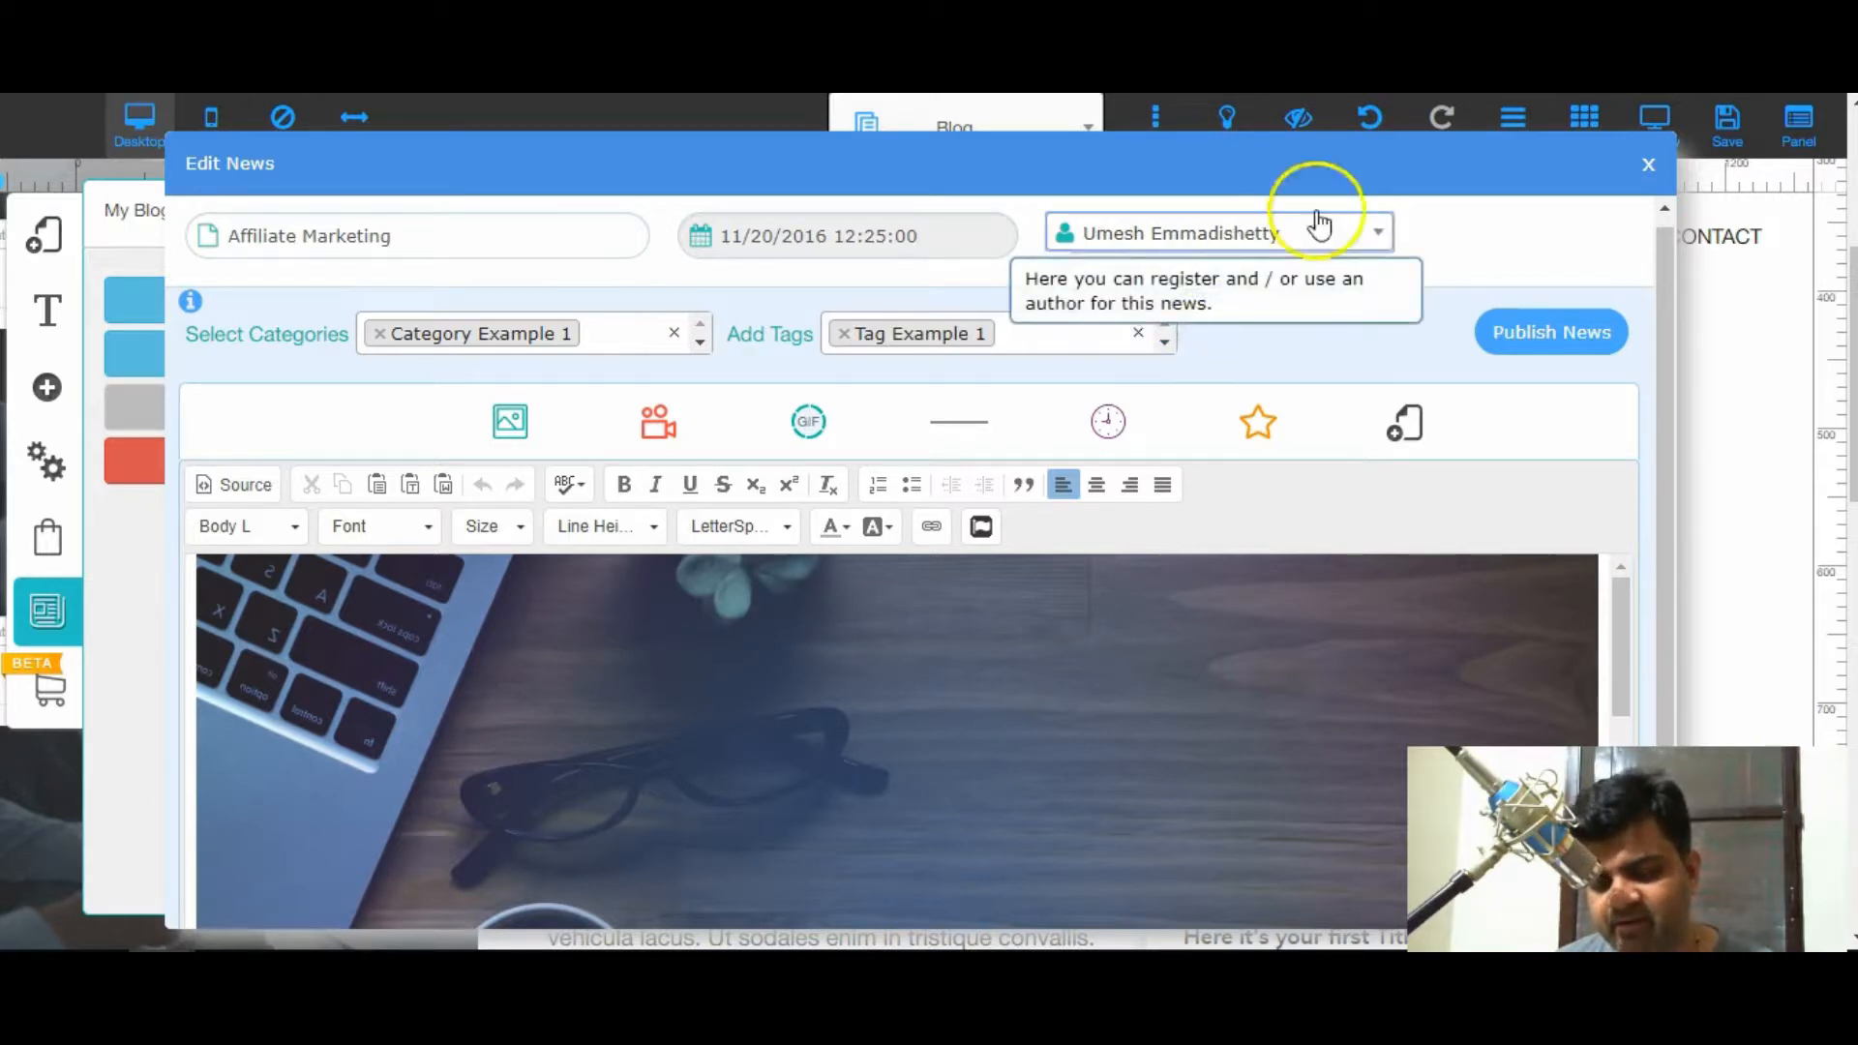
left_click(1438, 254)
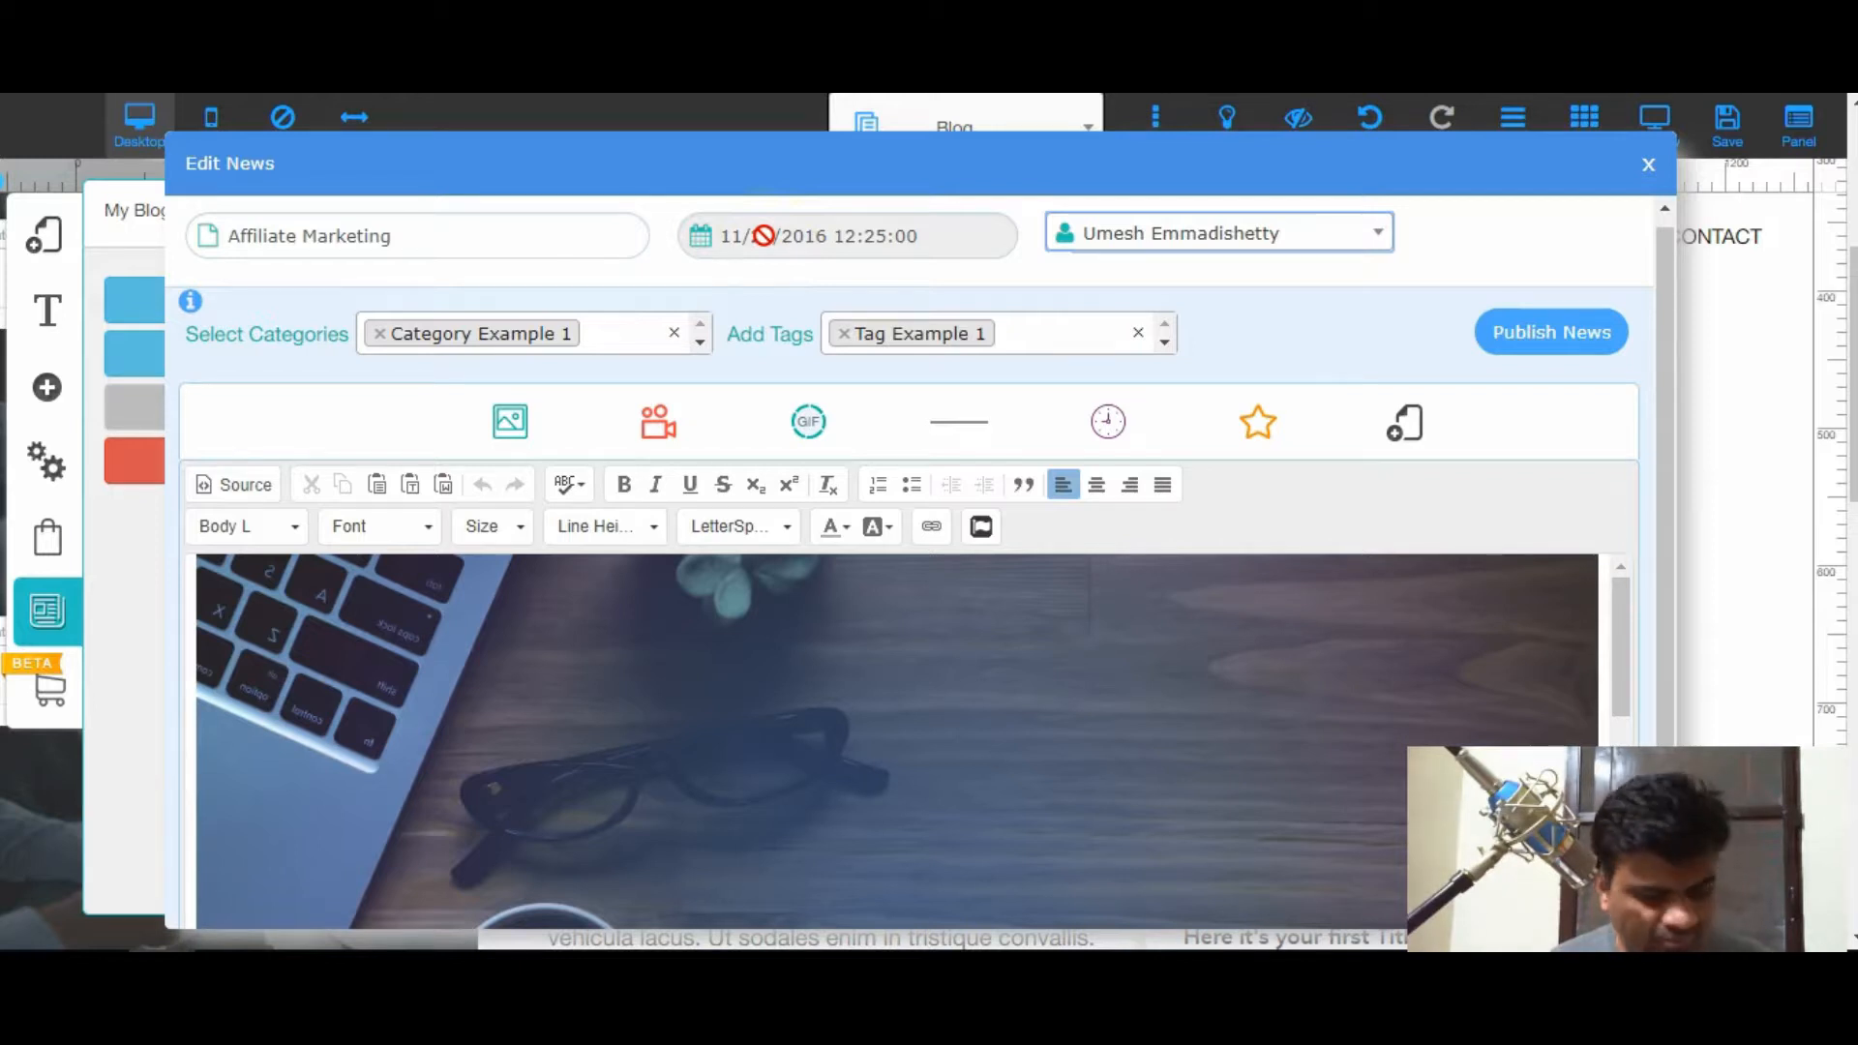
- Try to edit the publication date of the news post
mouse_move(711, 242)
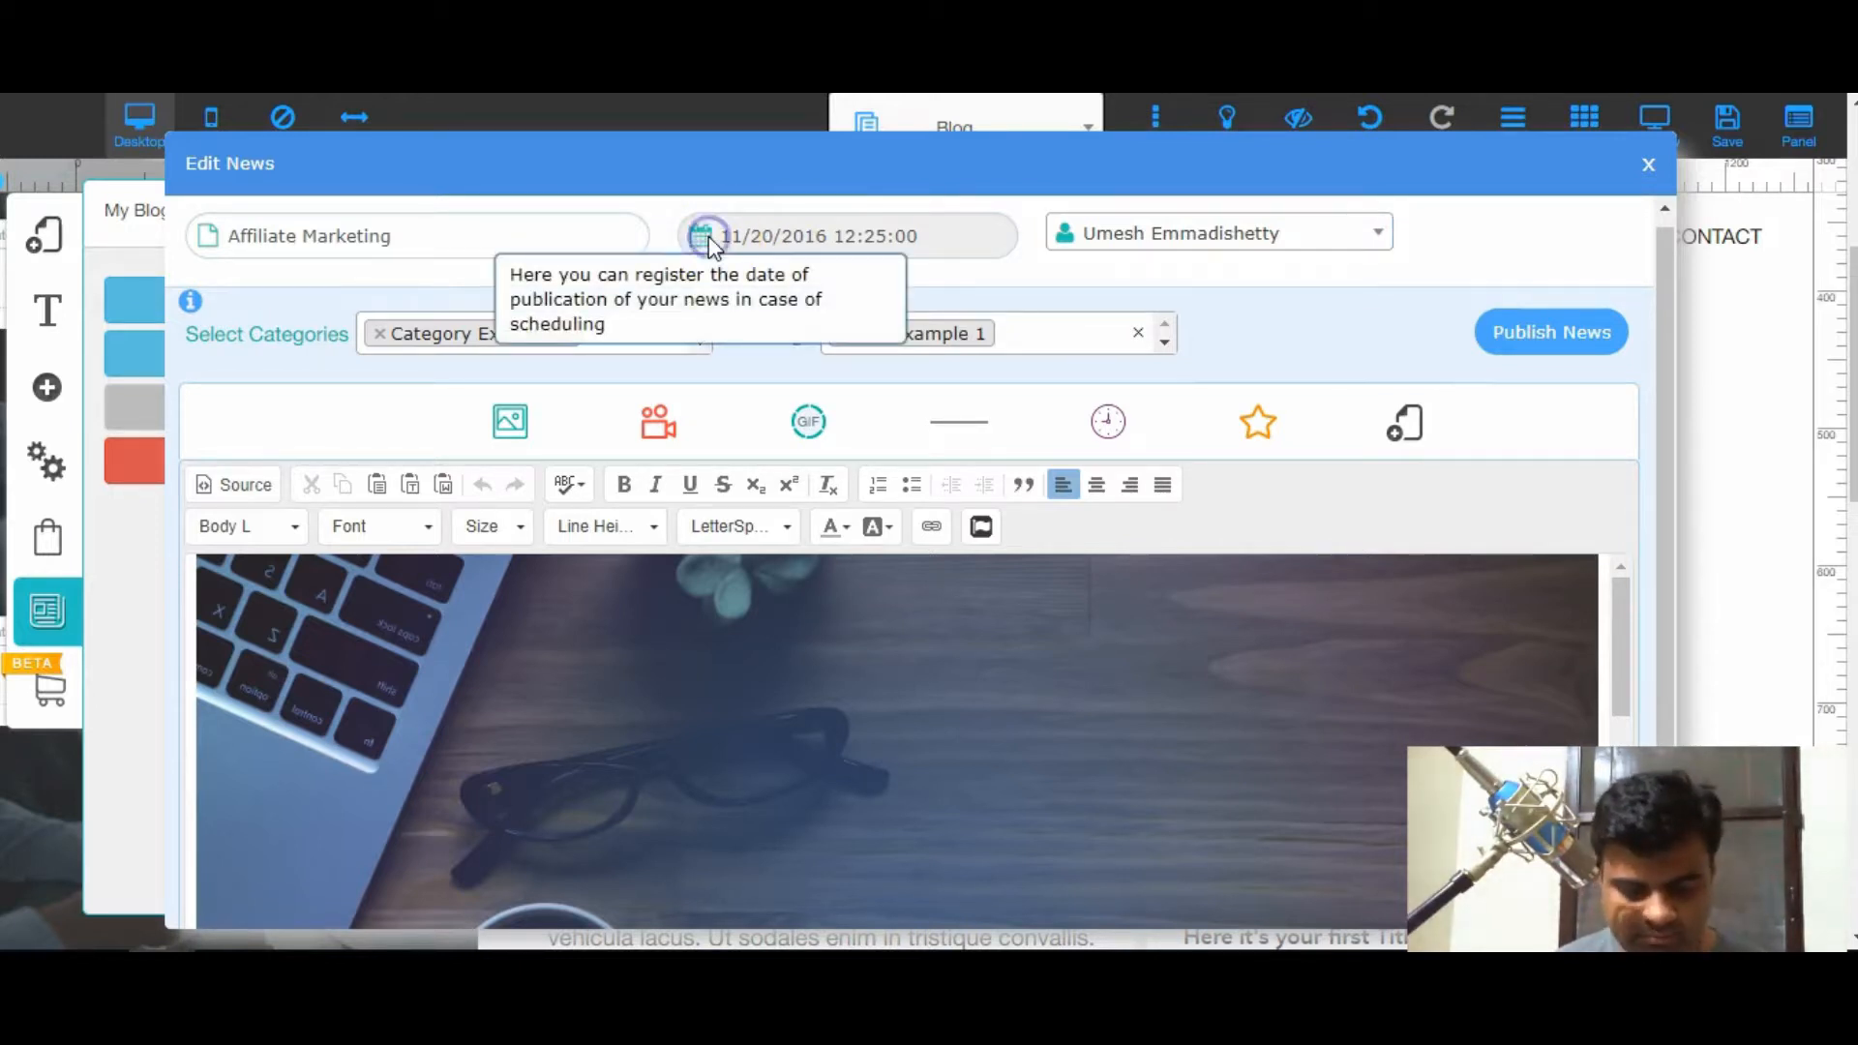
double_click(753, 236)
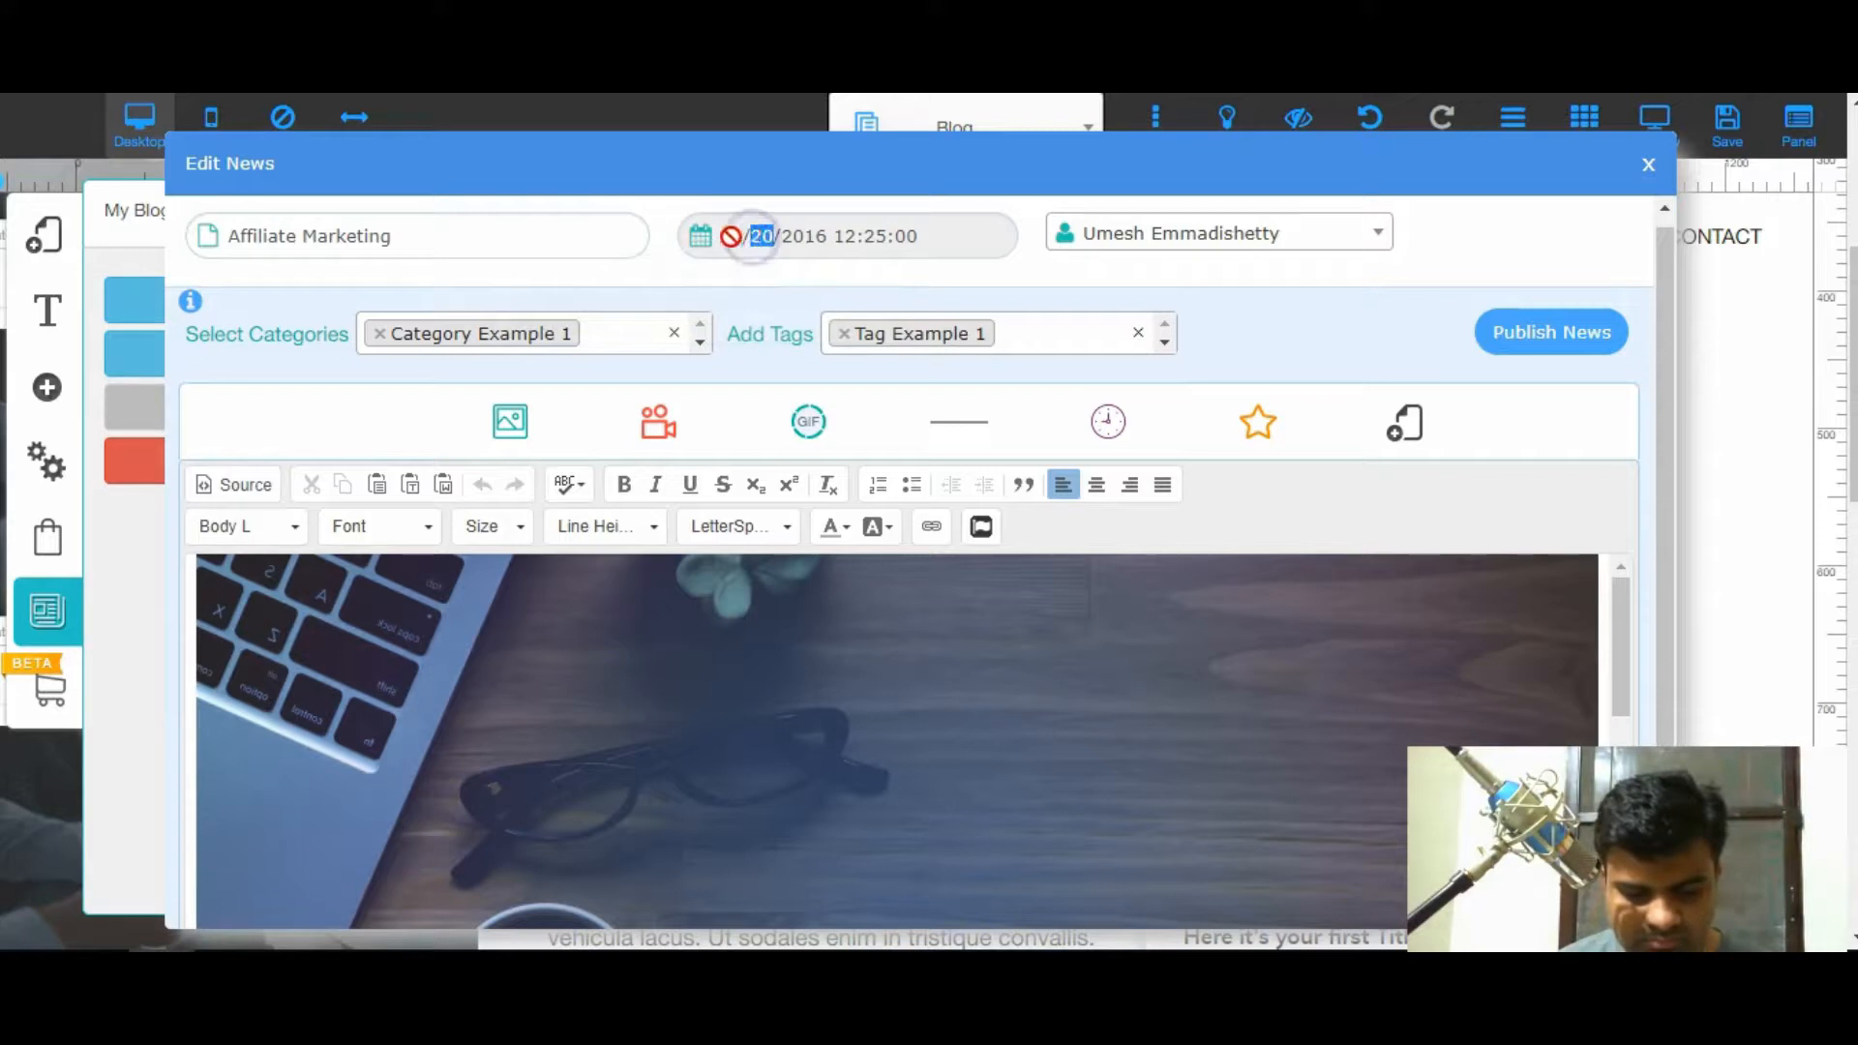
left_click(709, 238)
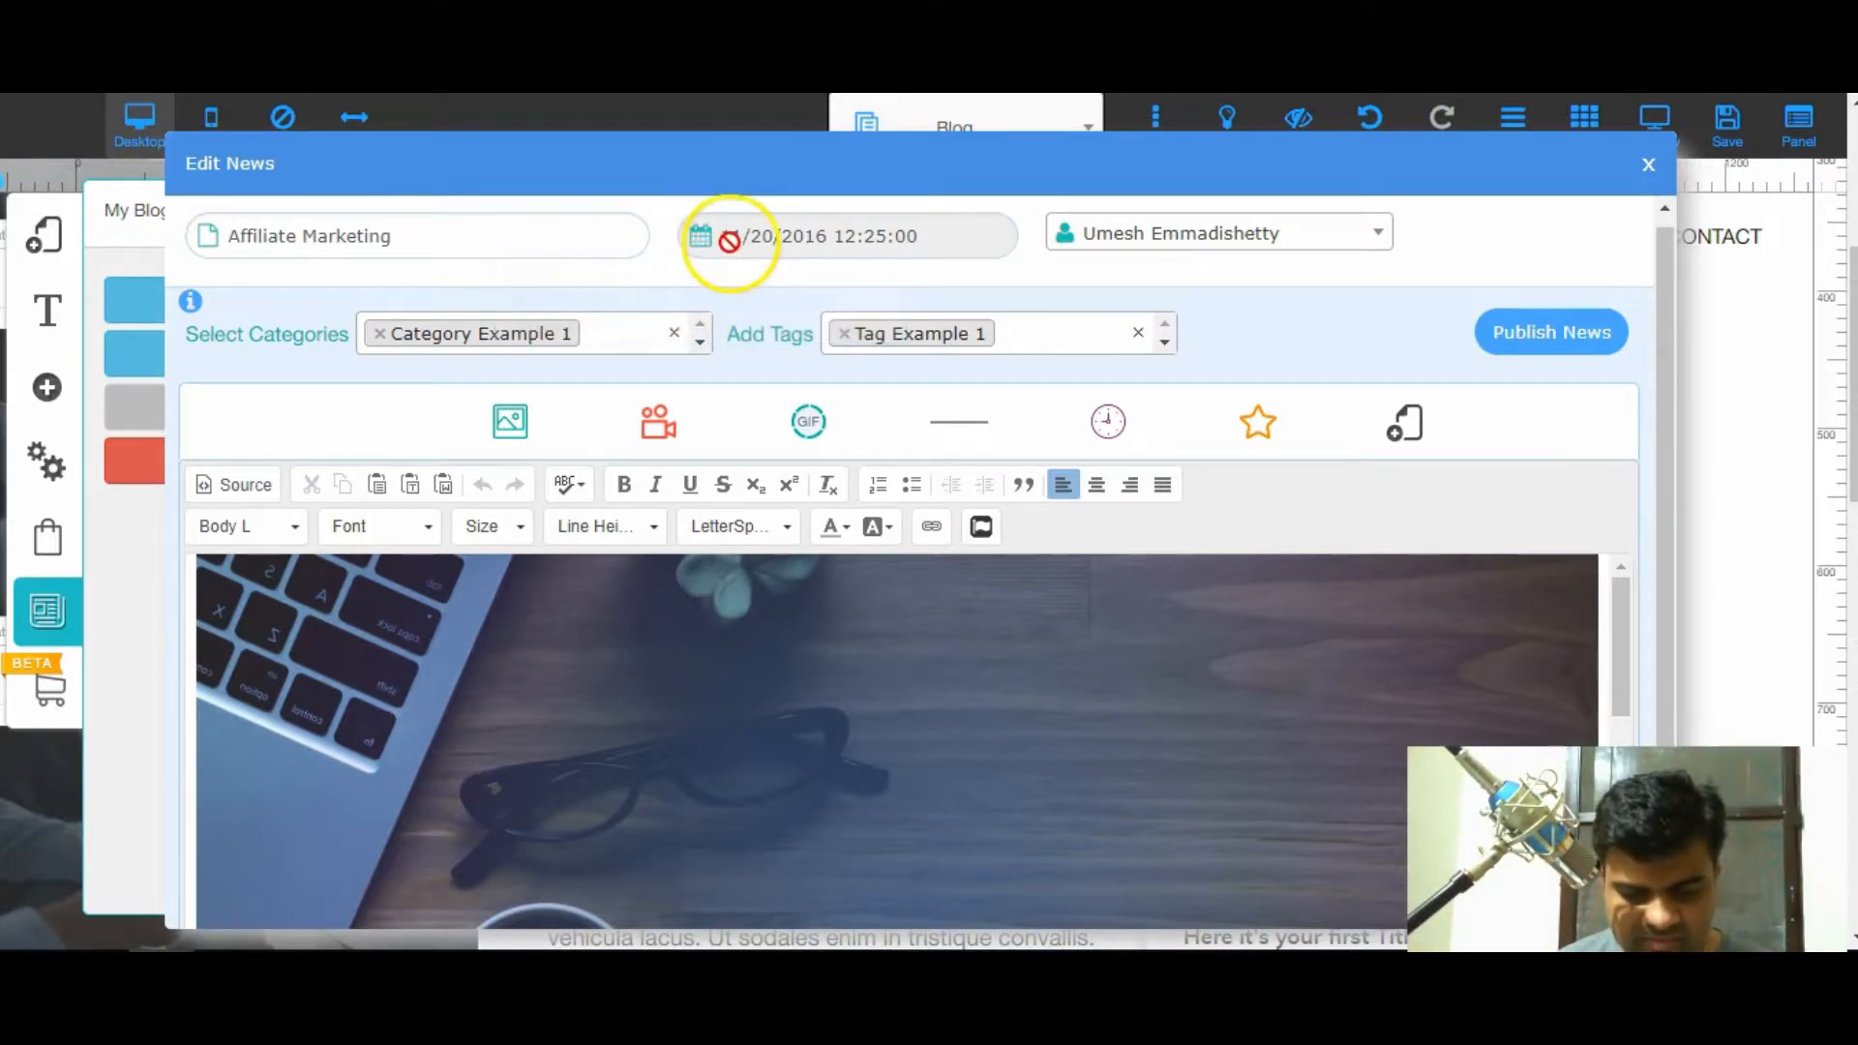
mouse_move(699, 244)
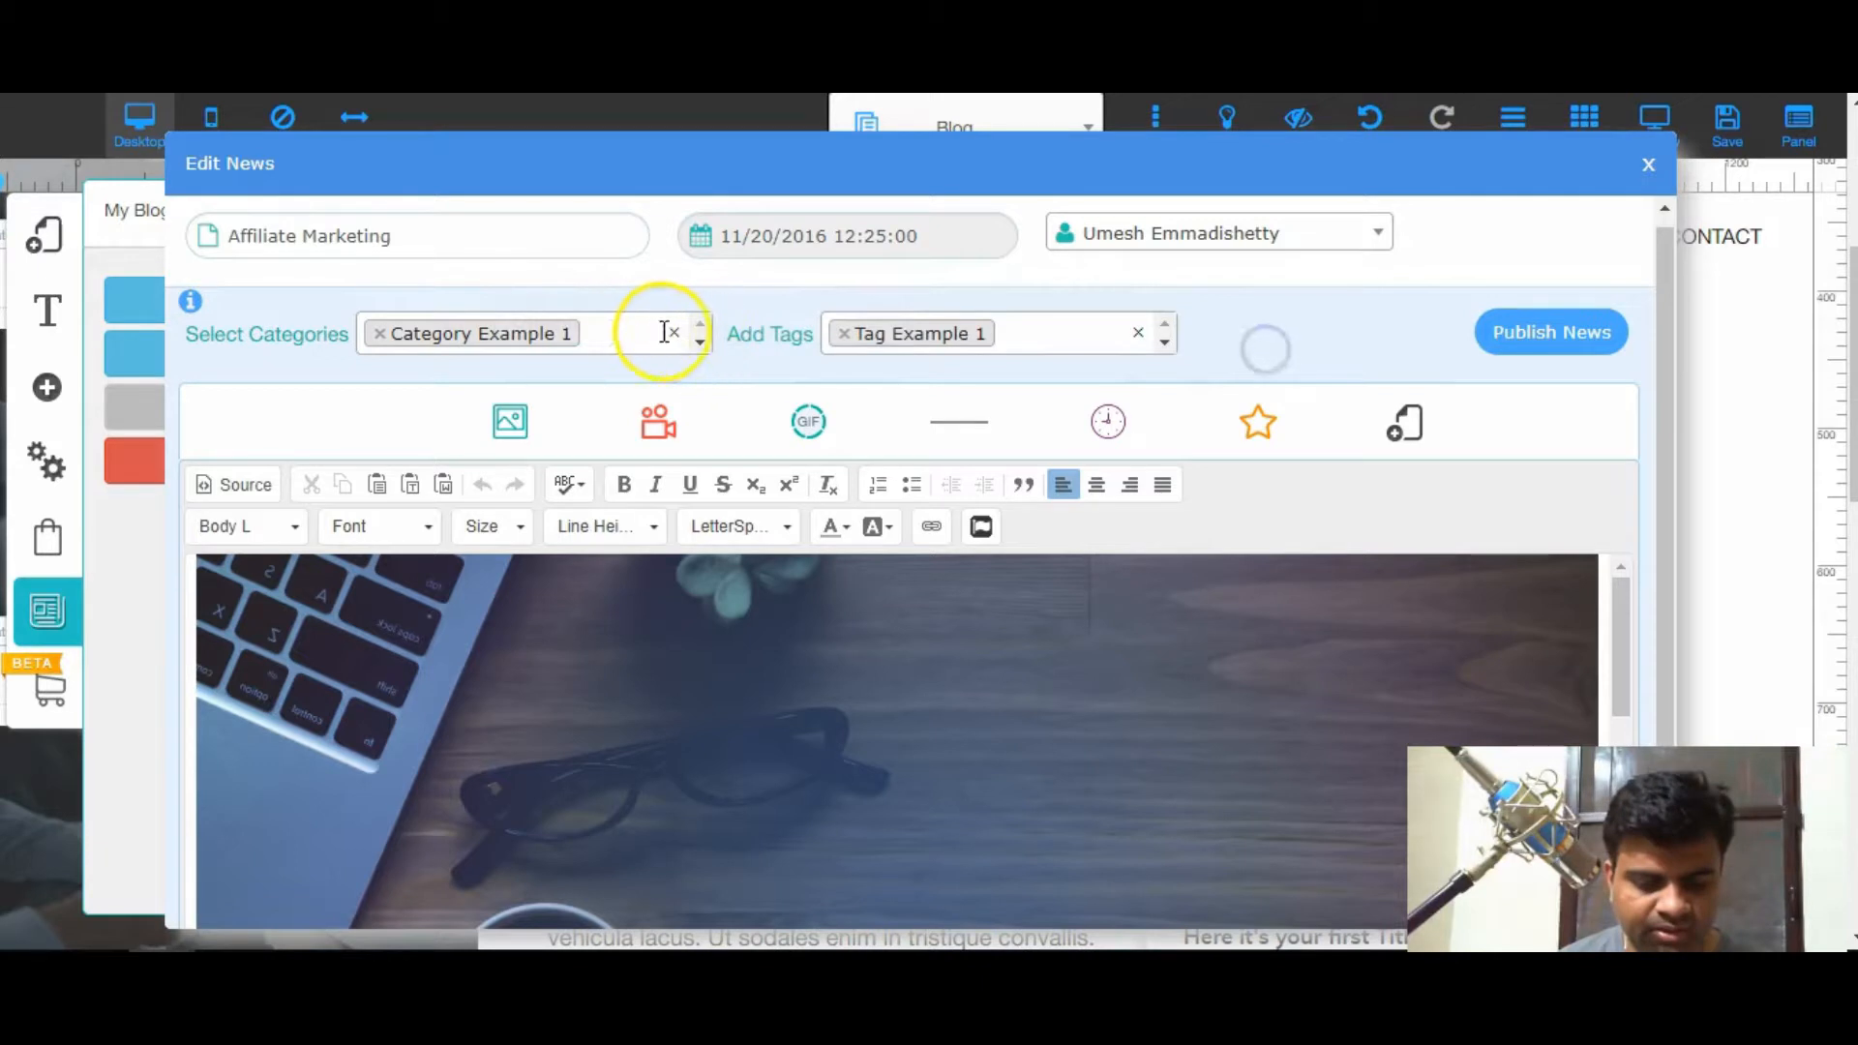
- Remove the example categories from the news post and assign the category "Affiliate Marketing"
left_click(628, 329)
left_click(703, 341)
left_click(701, 336)
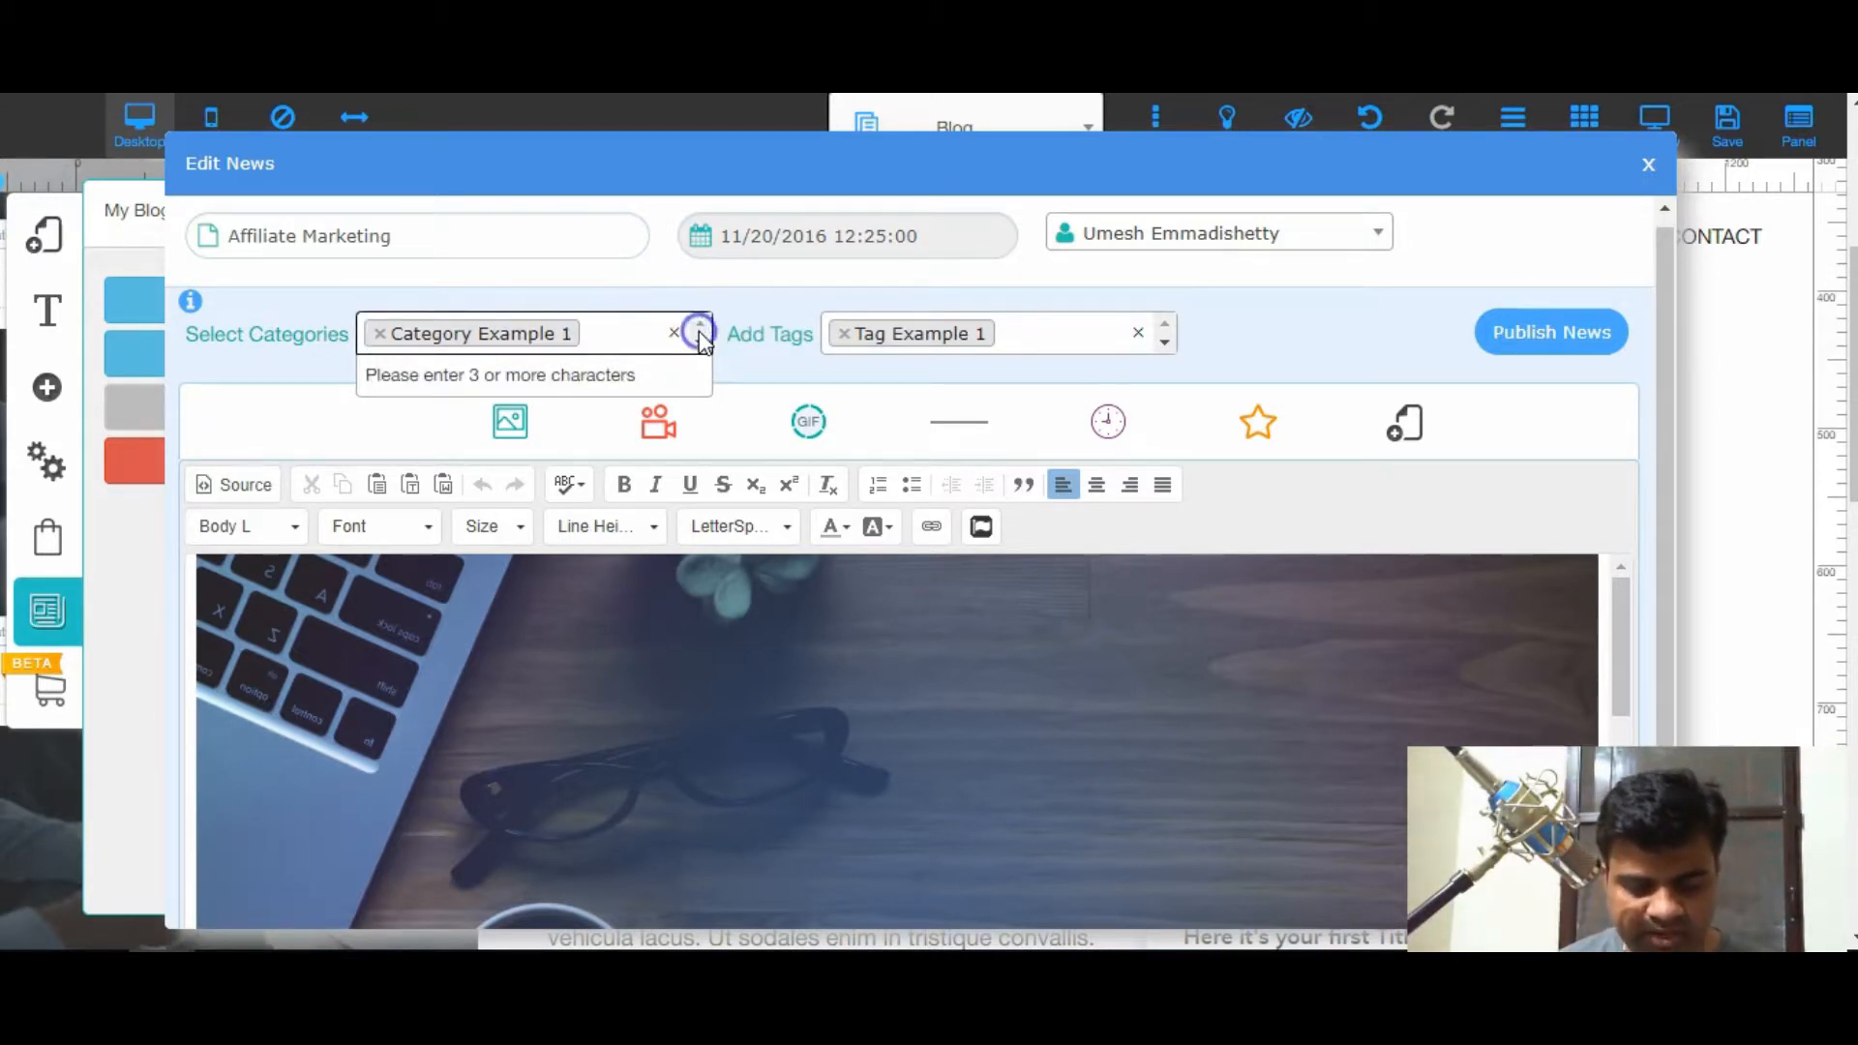
left_click(642, 331)
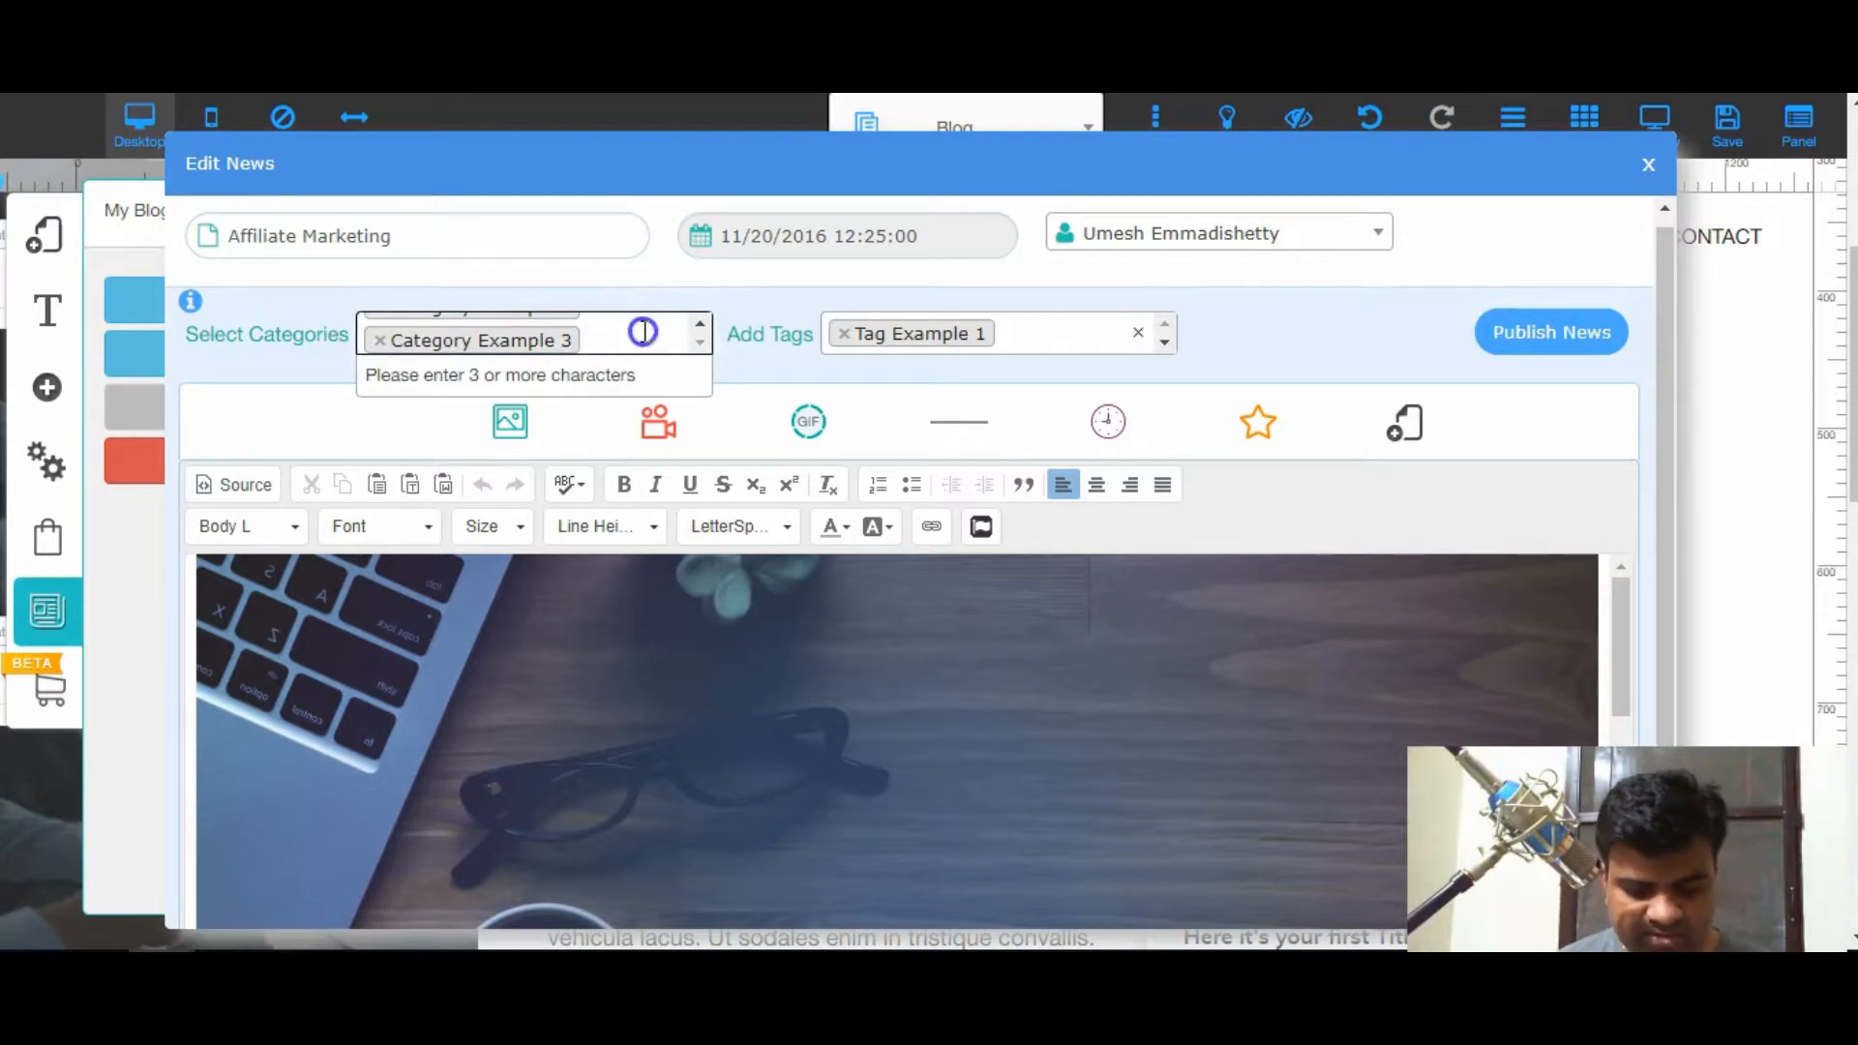
scroll(647, 340, "down", 1)
key("BackSpace")
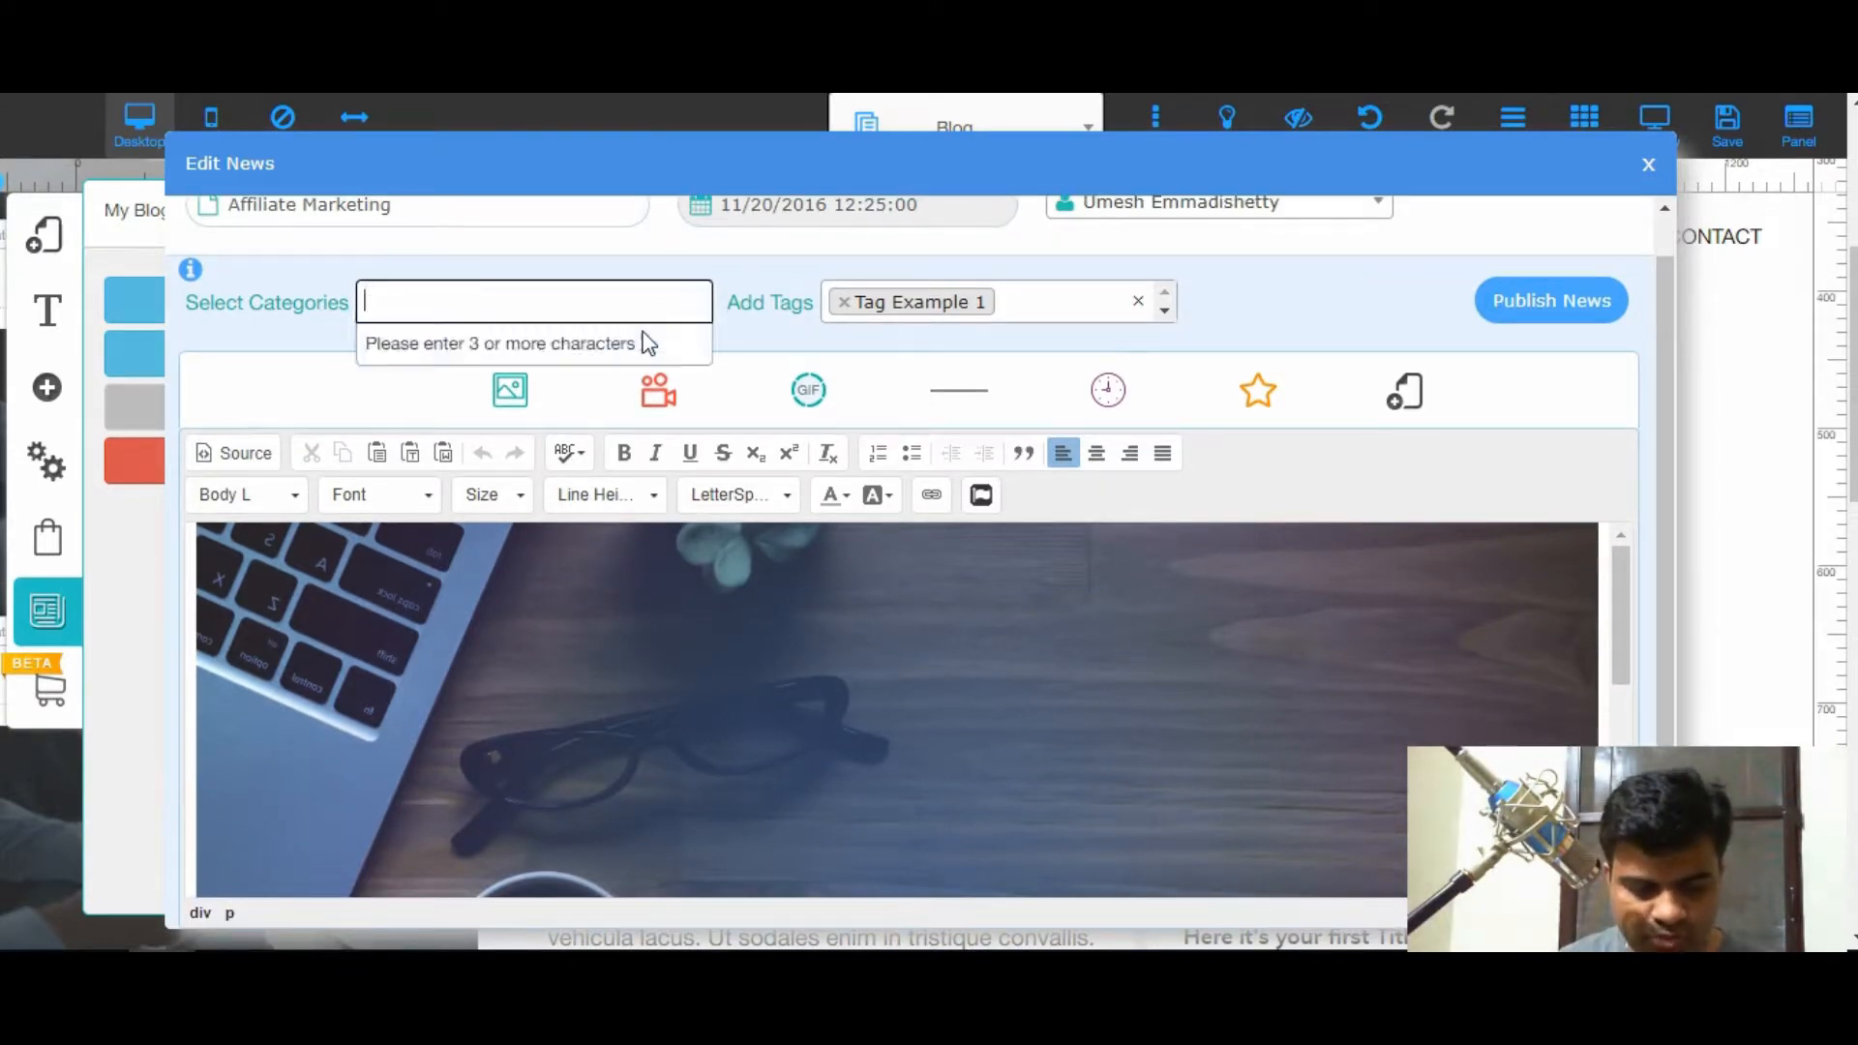
type("Affilia")
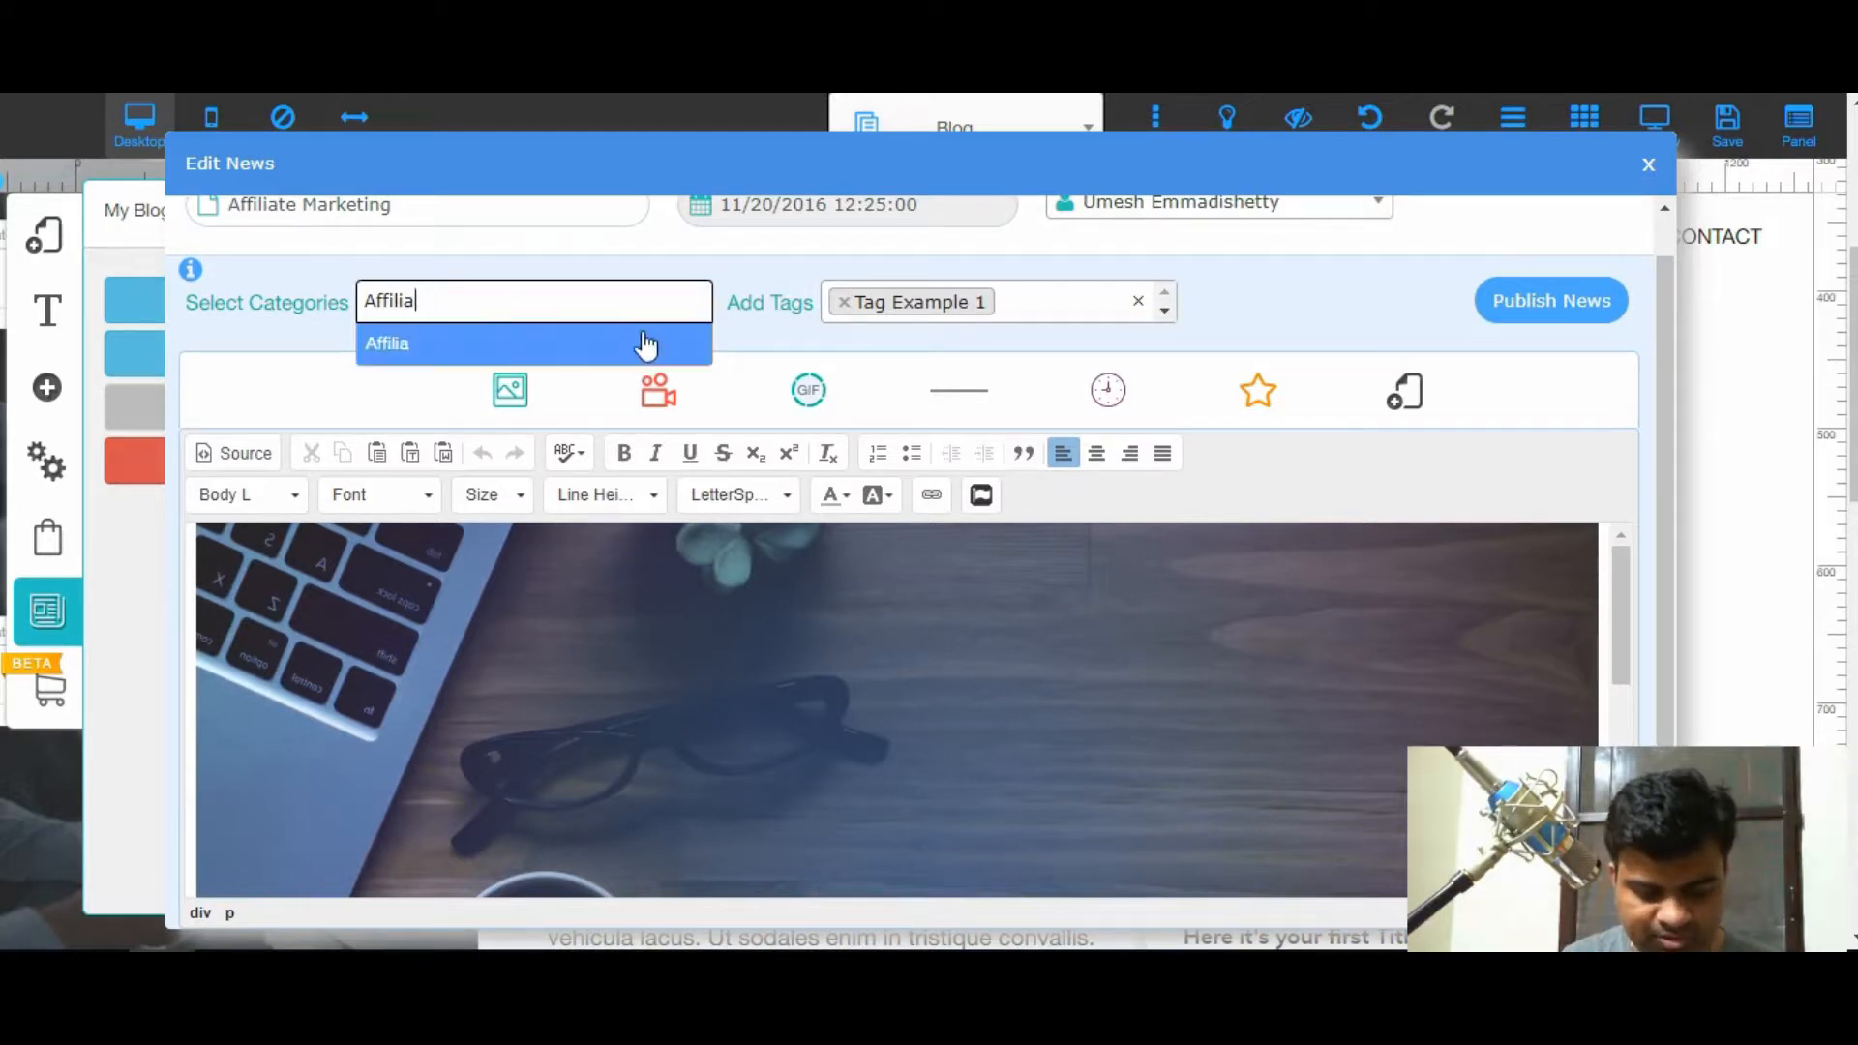
type("te Marketing")
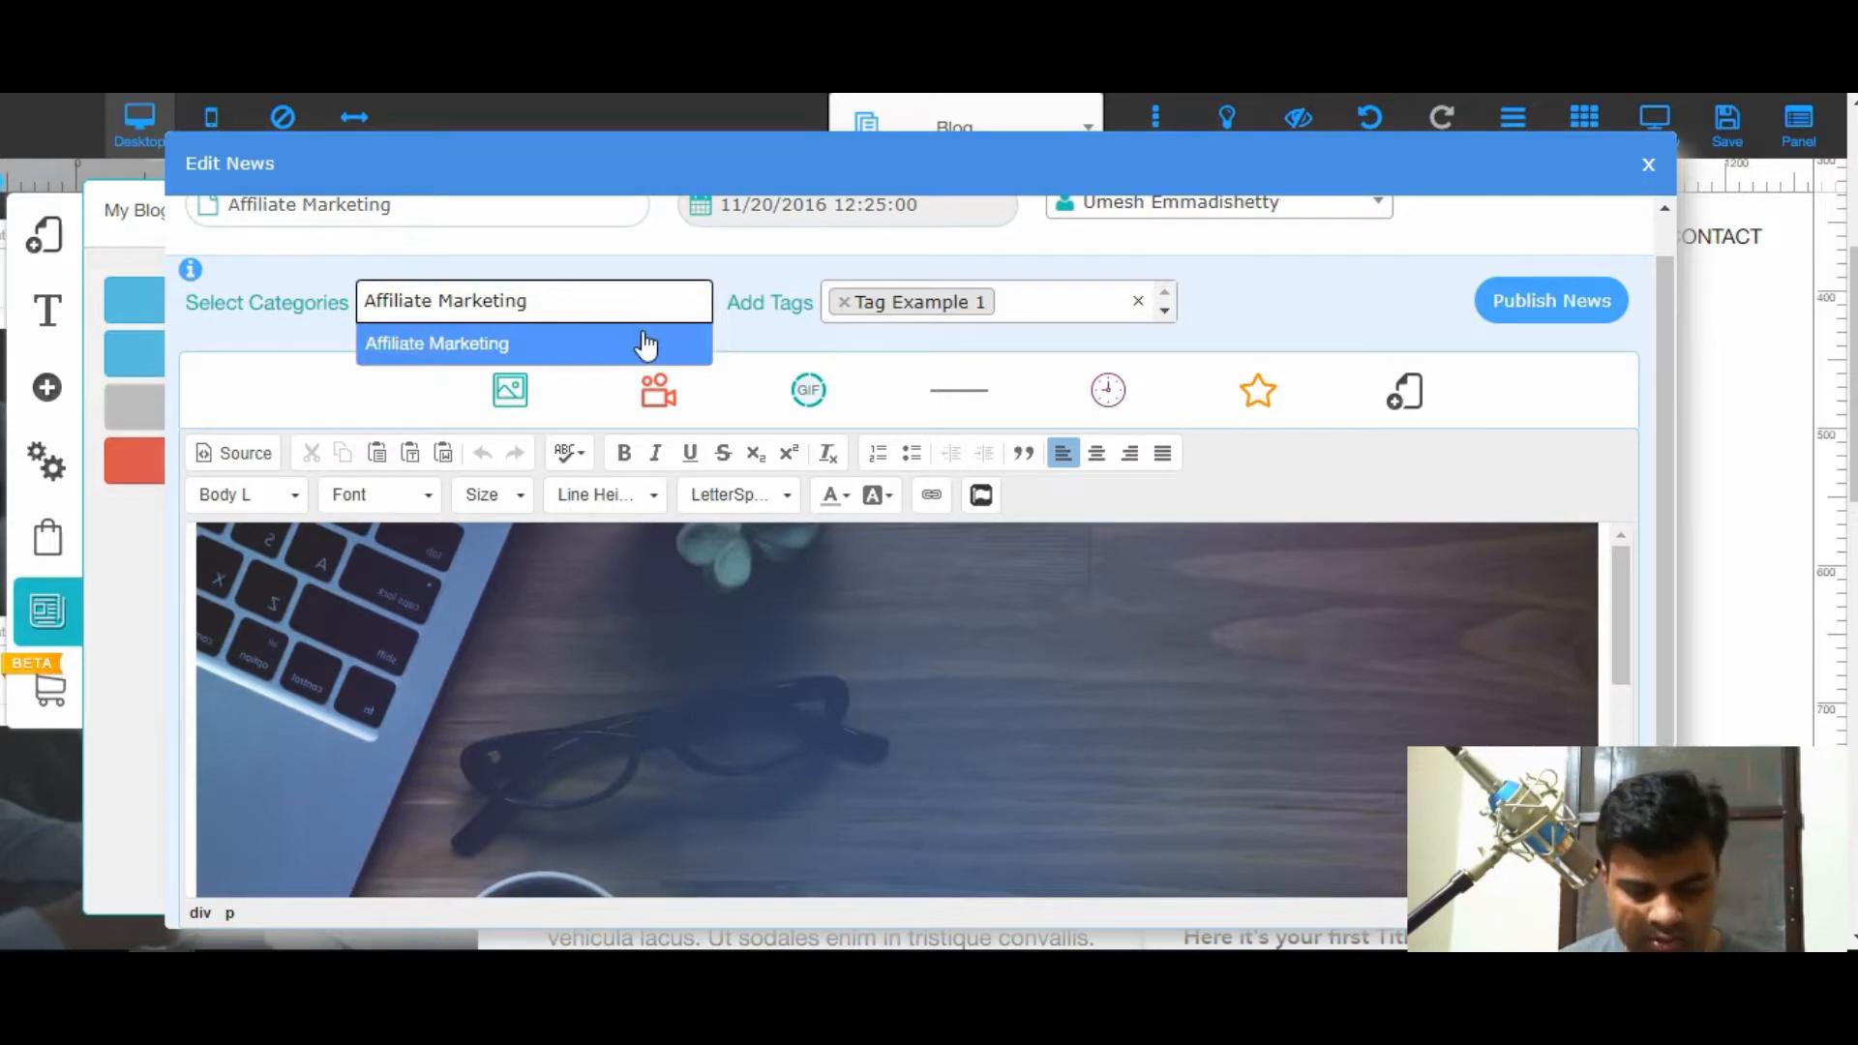
left_click(622, 343)
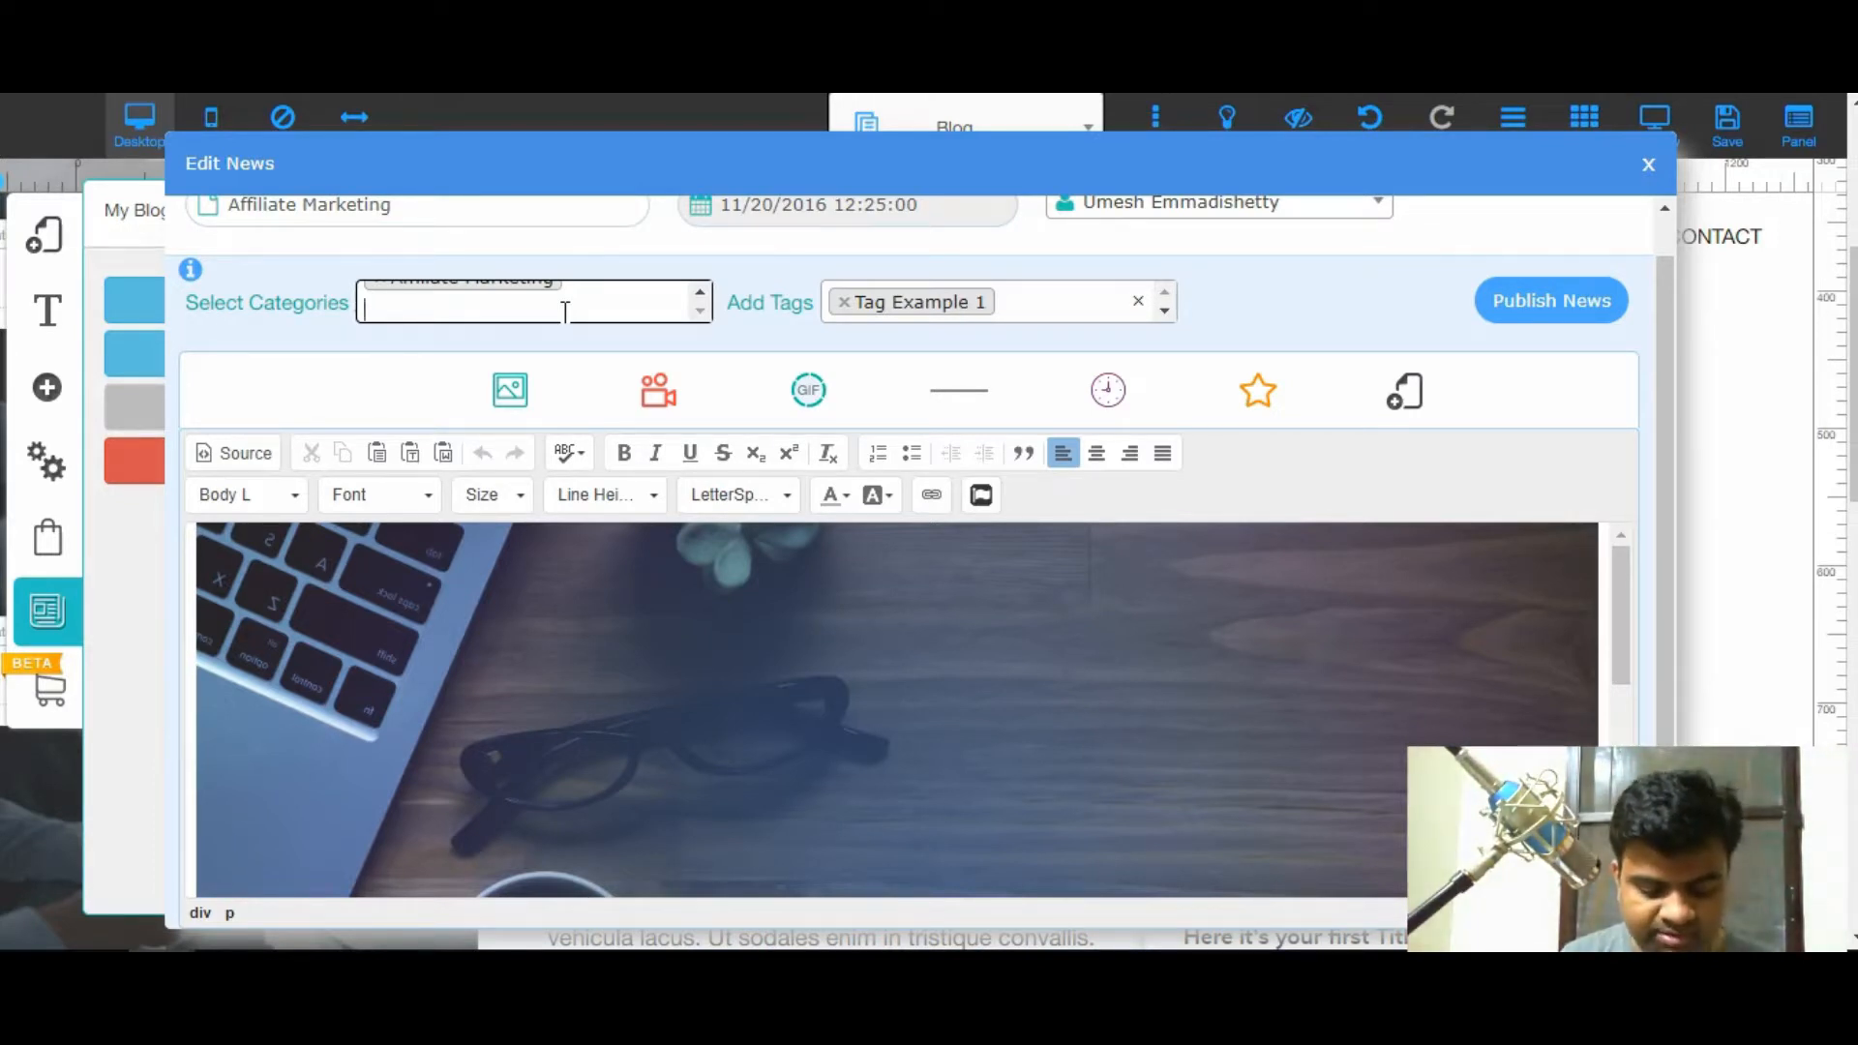
- Add "ClickBank Marketing" as a further category of the news post
type("Click ")
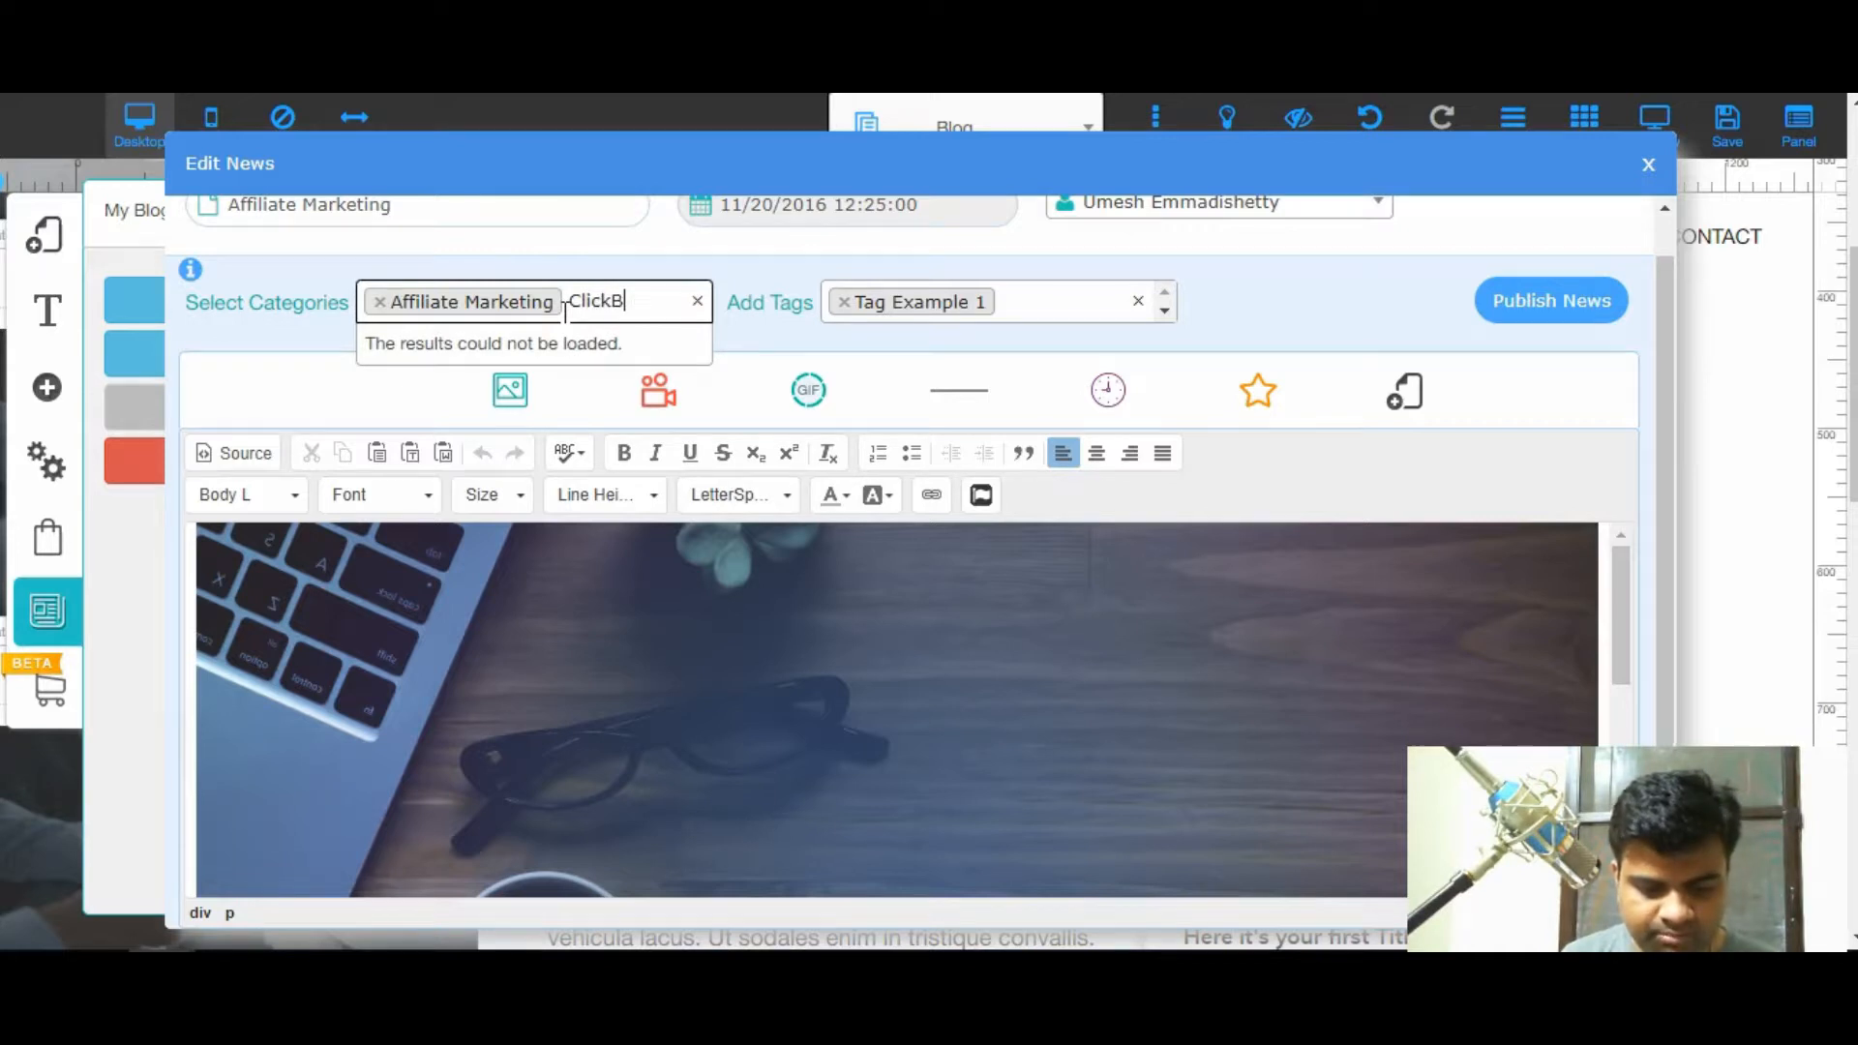
type("ank Mar")
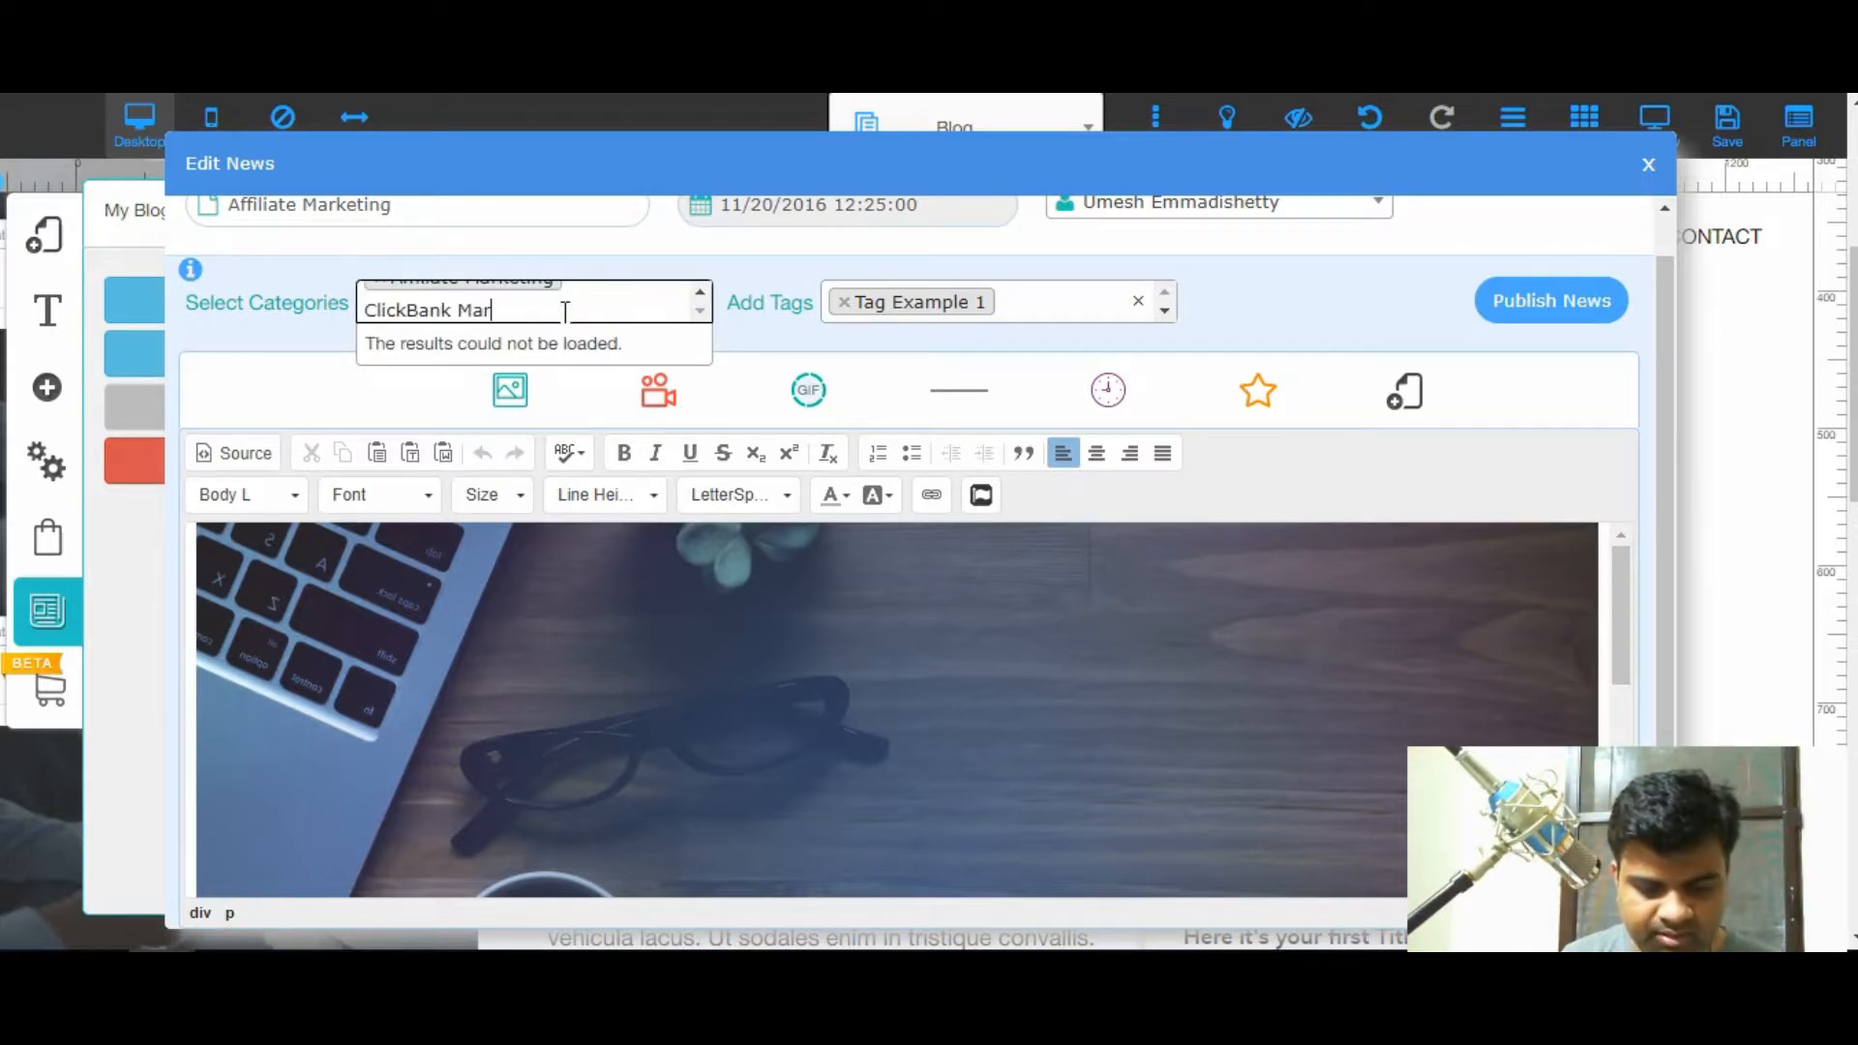
type("keting")
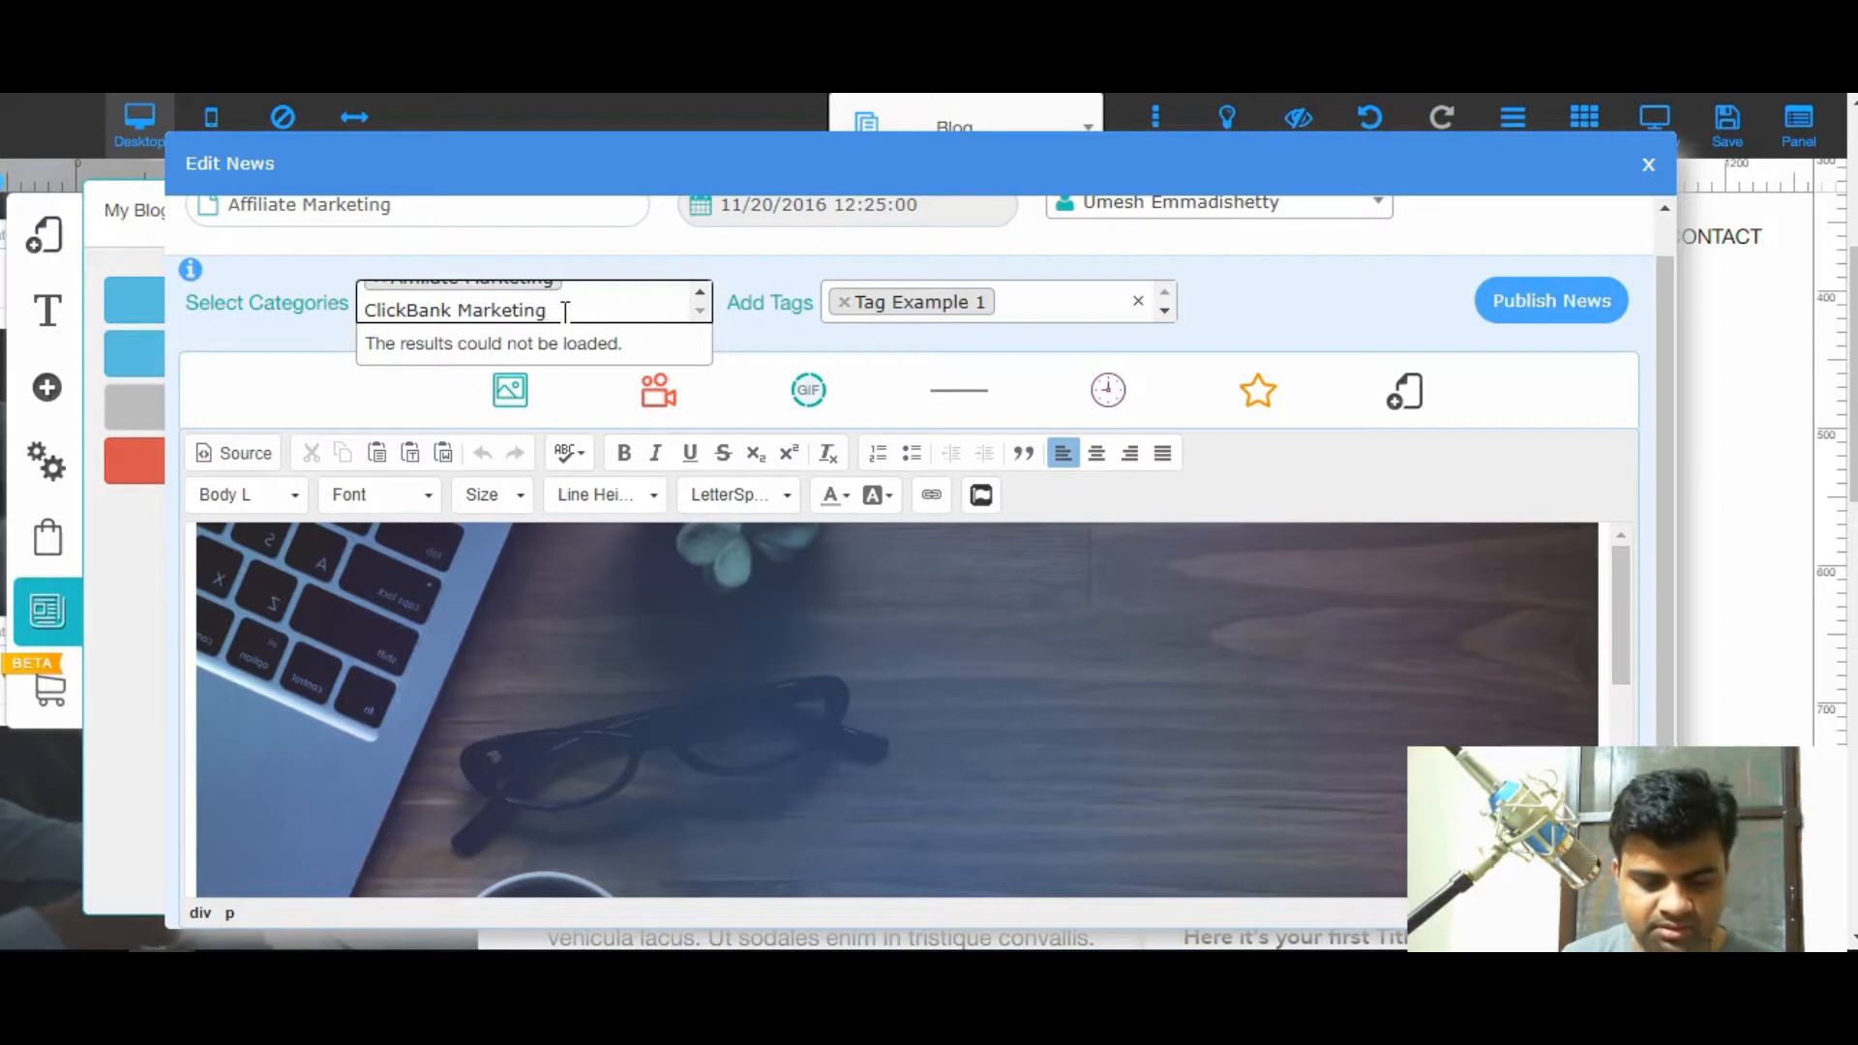
left_click(571, 365)
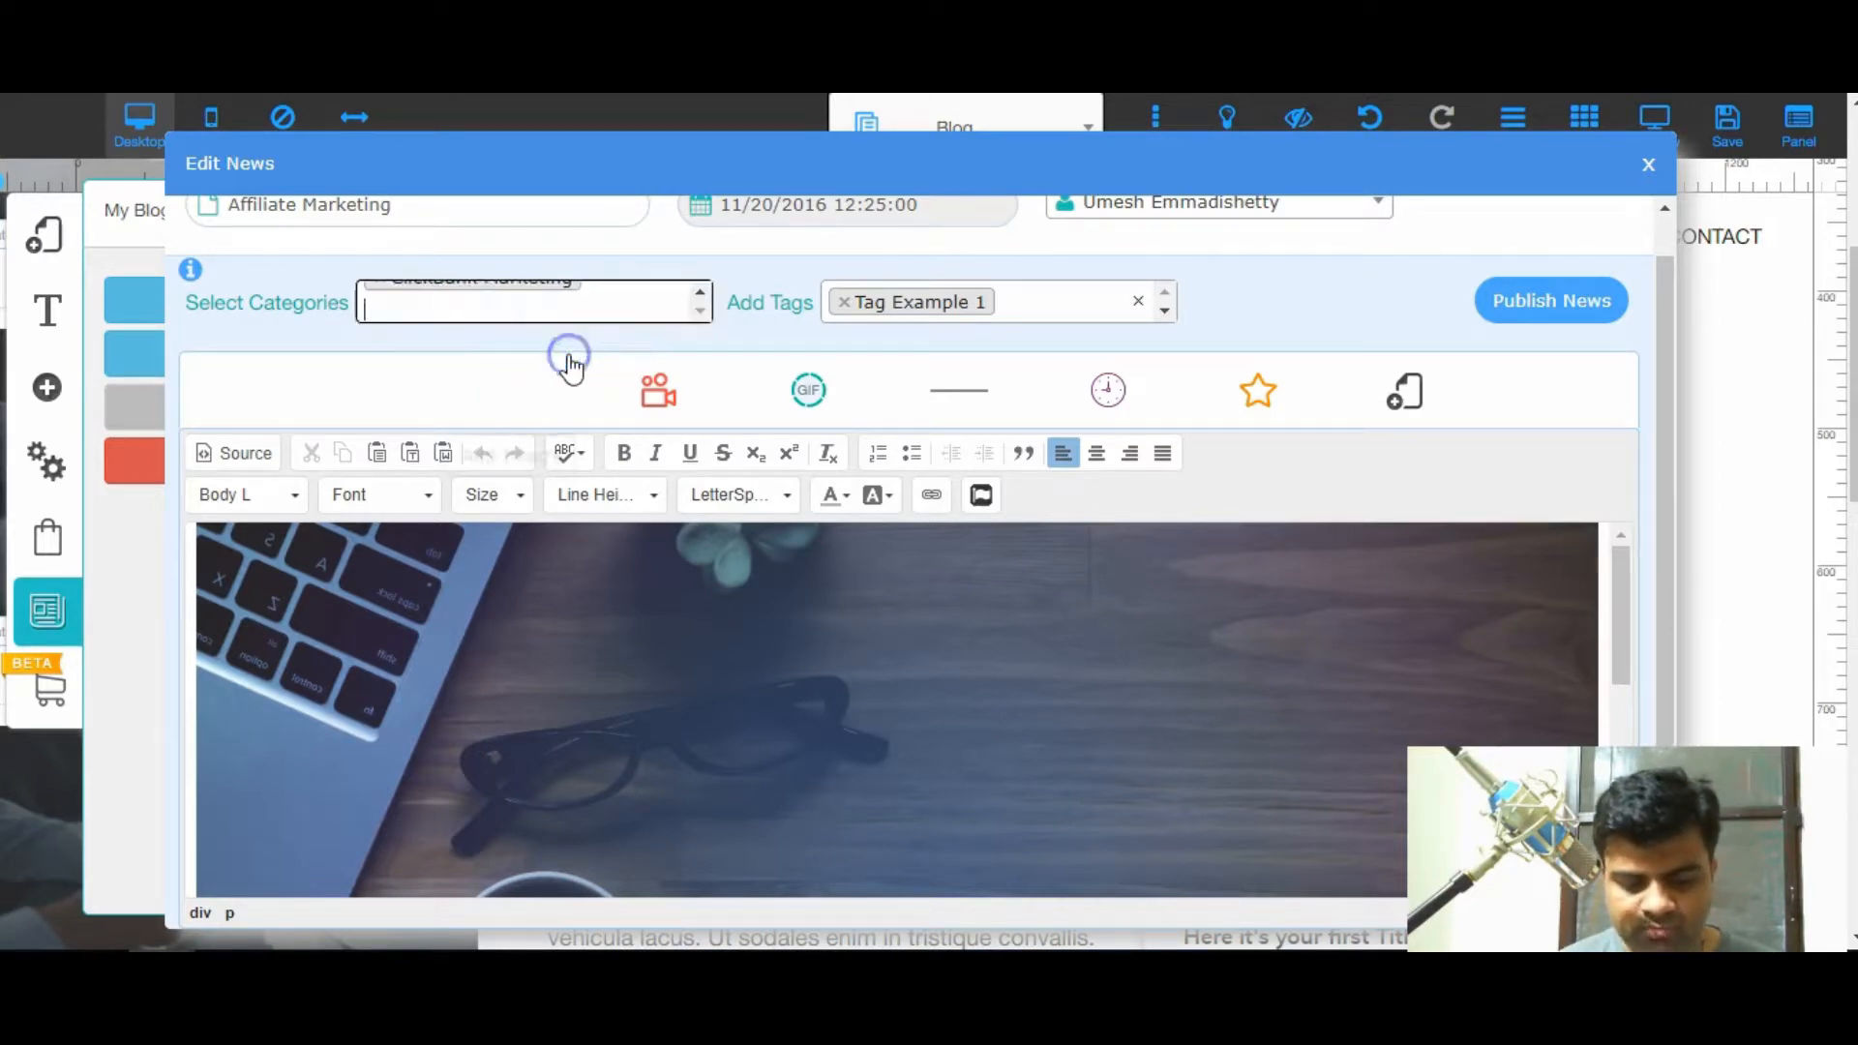
- Remove the example tags from the news post and add the tag "Affiliate Marketing"
left_click(1028, 309)
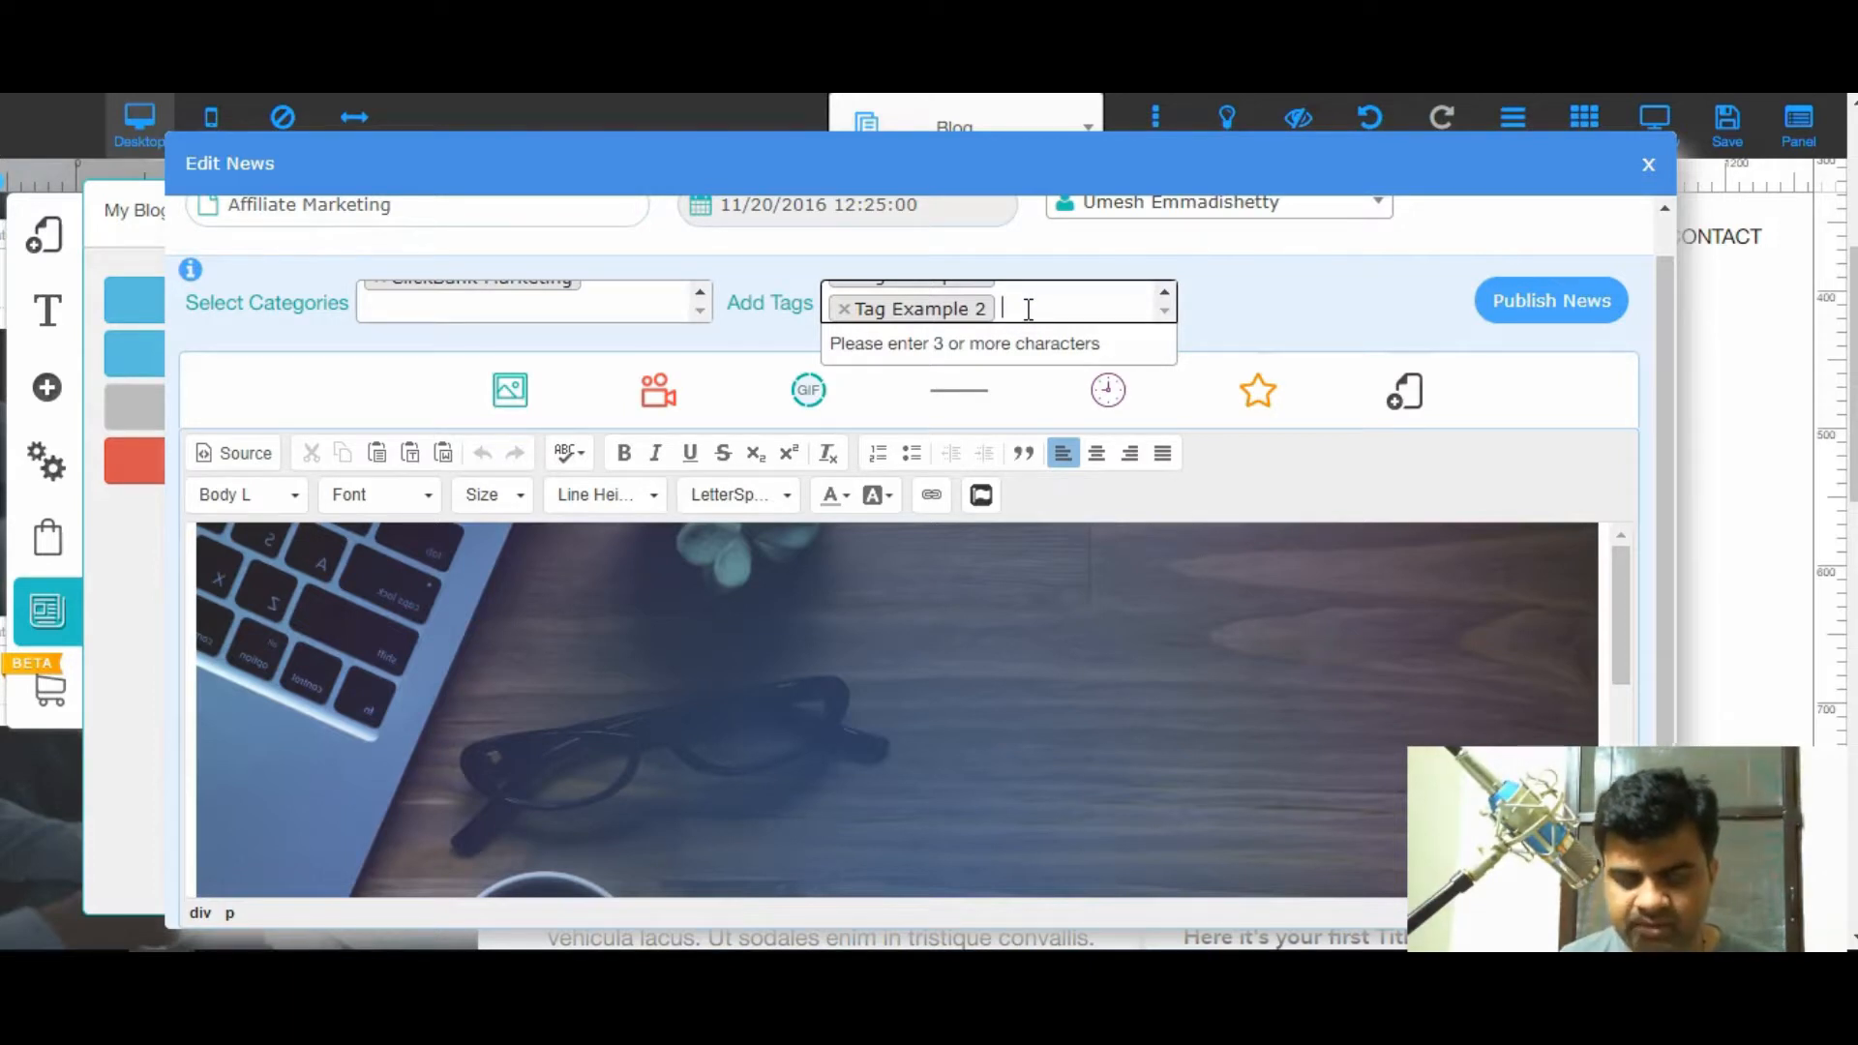
key("BackSpace")
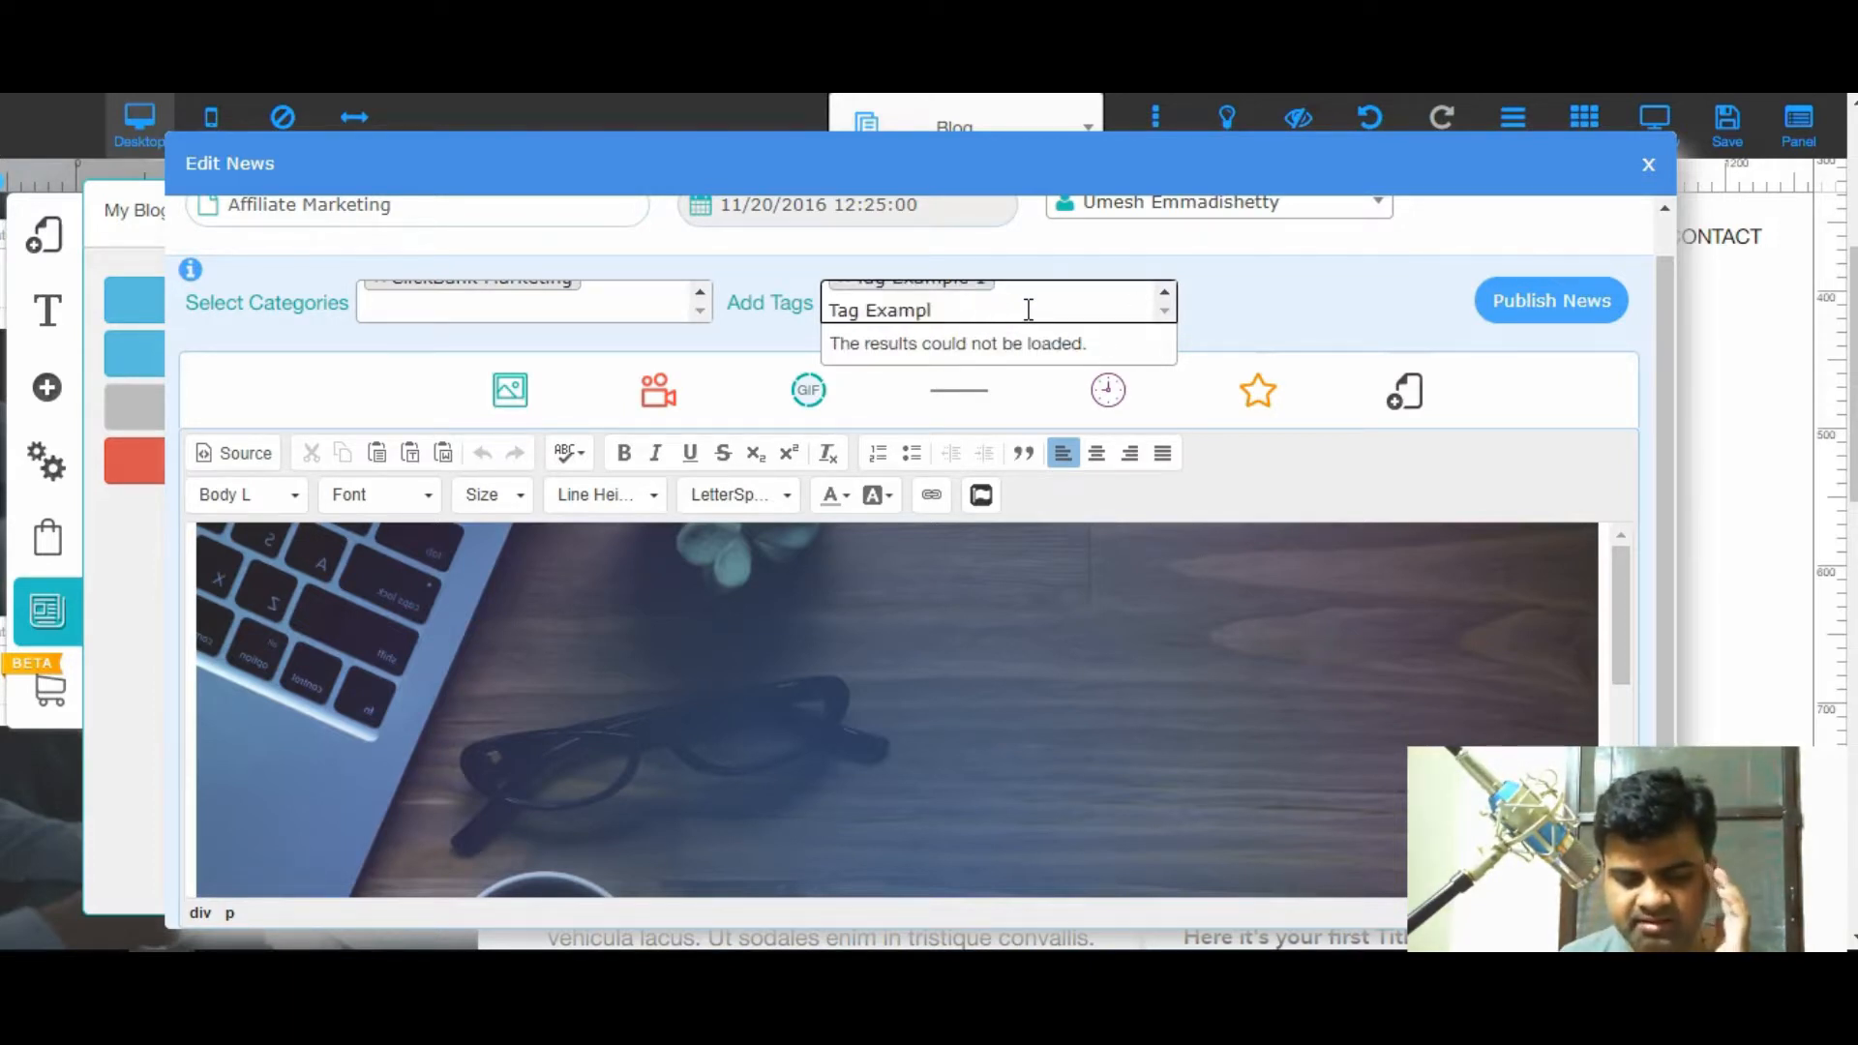
key("BackSpace")
key("BackSpace")
key("BackSpace")
key("BackSpace")
key("BackSpace")
key("BackSpace")
key("BackSpace")
key("BackSpace")
key("BackSpace")
key("BackSpace")
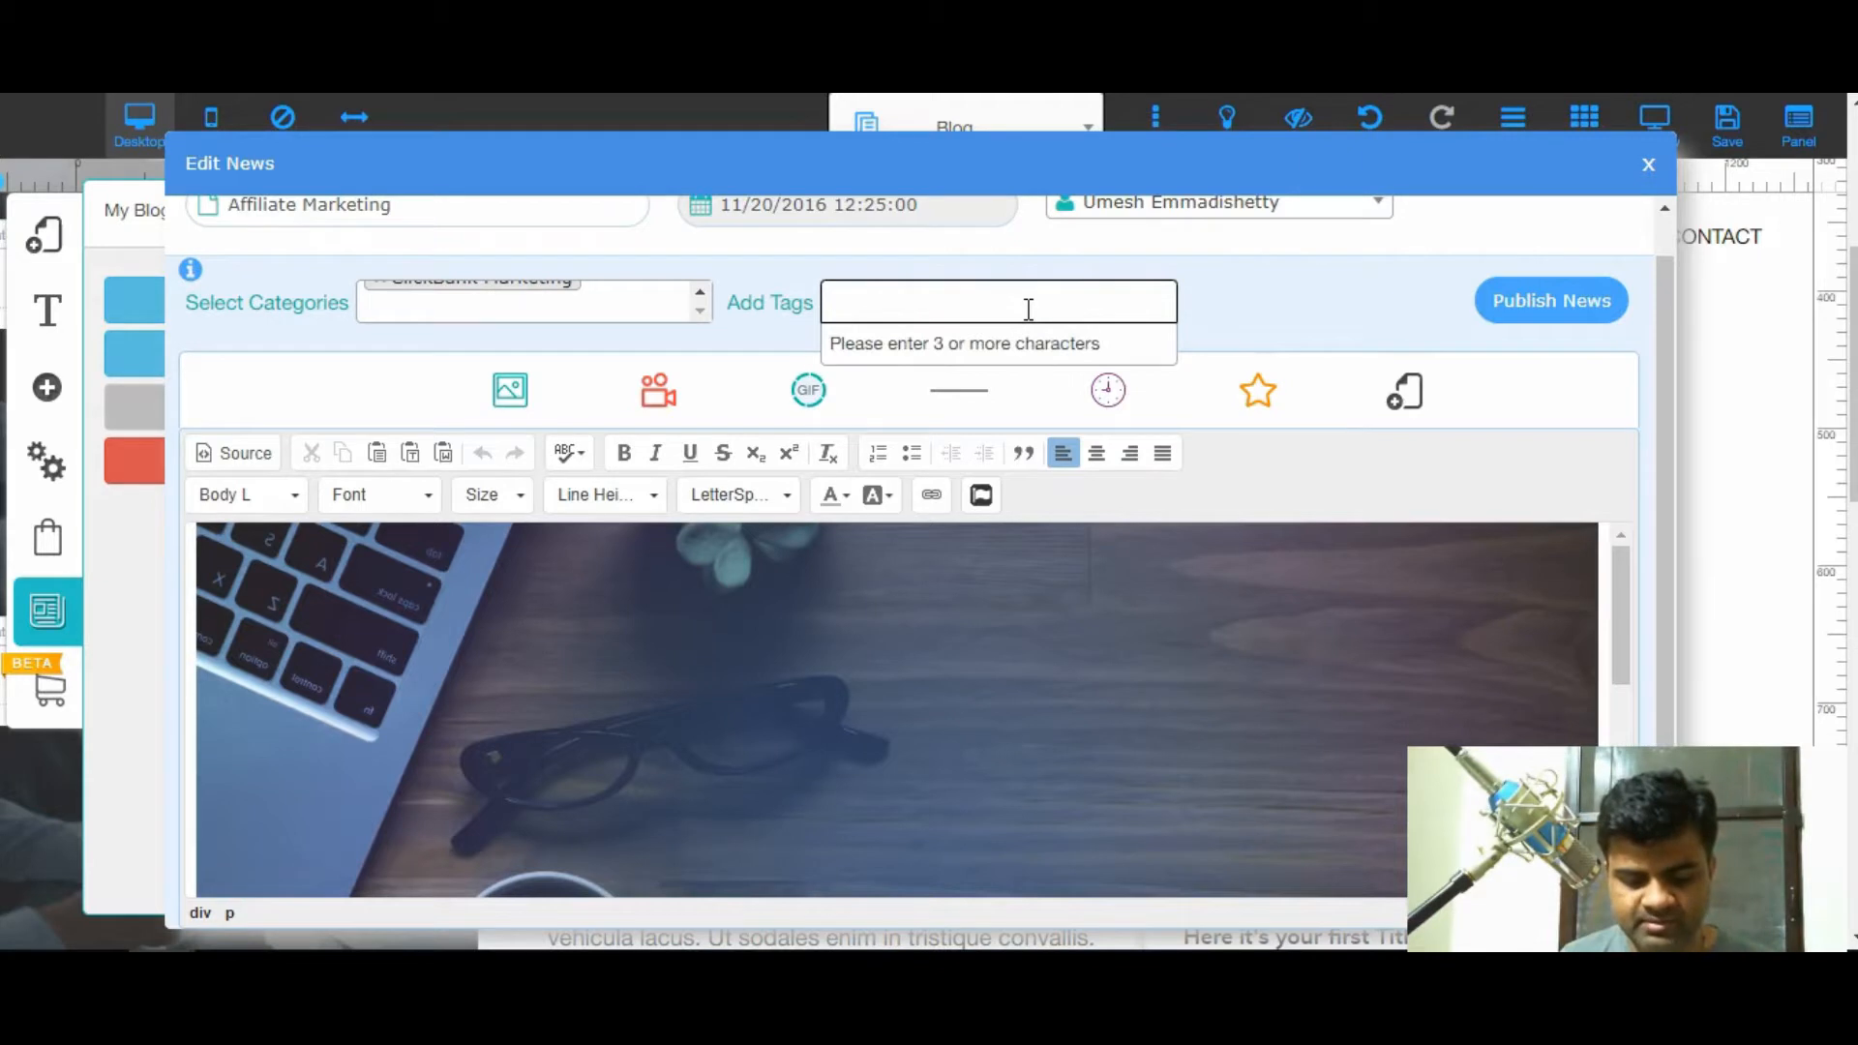
type("Affiliate")
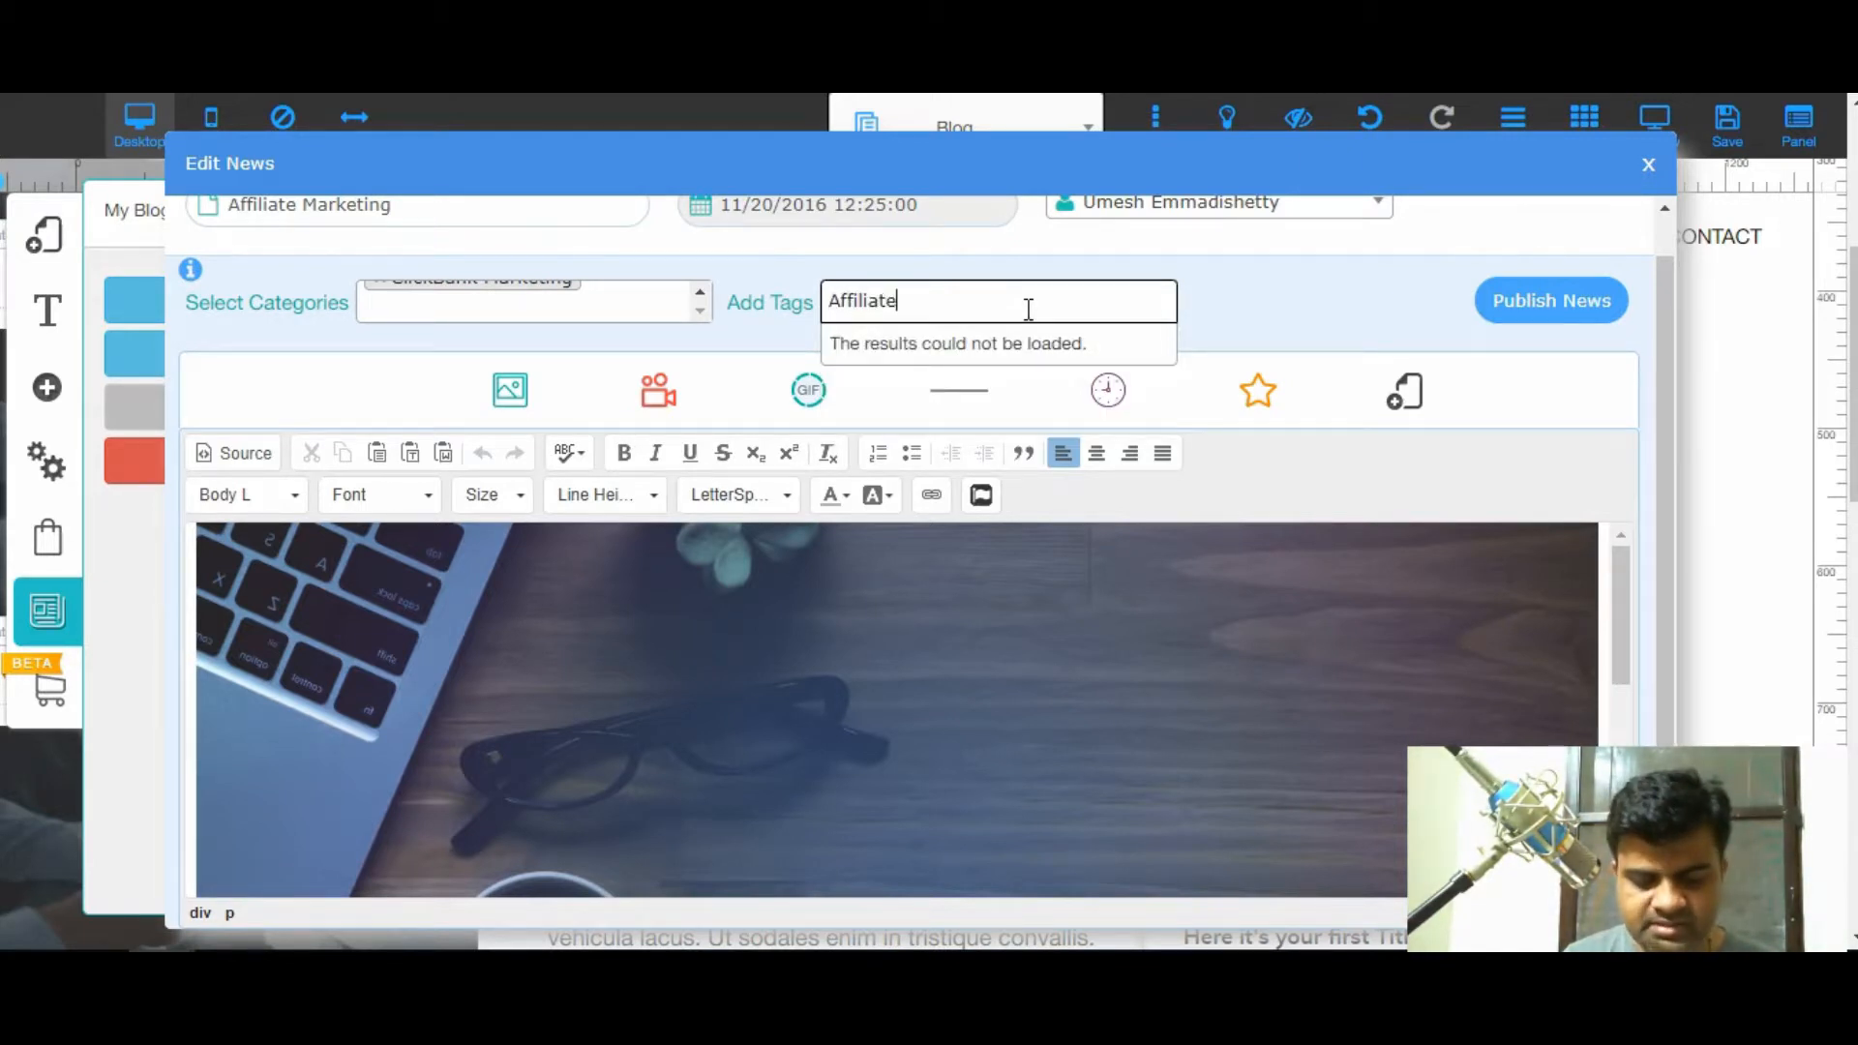
type(" Marketing")
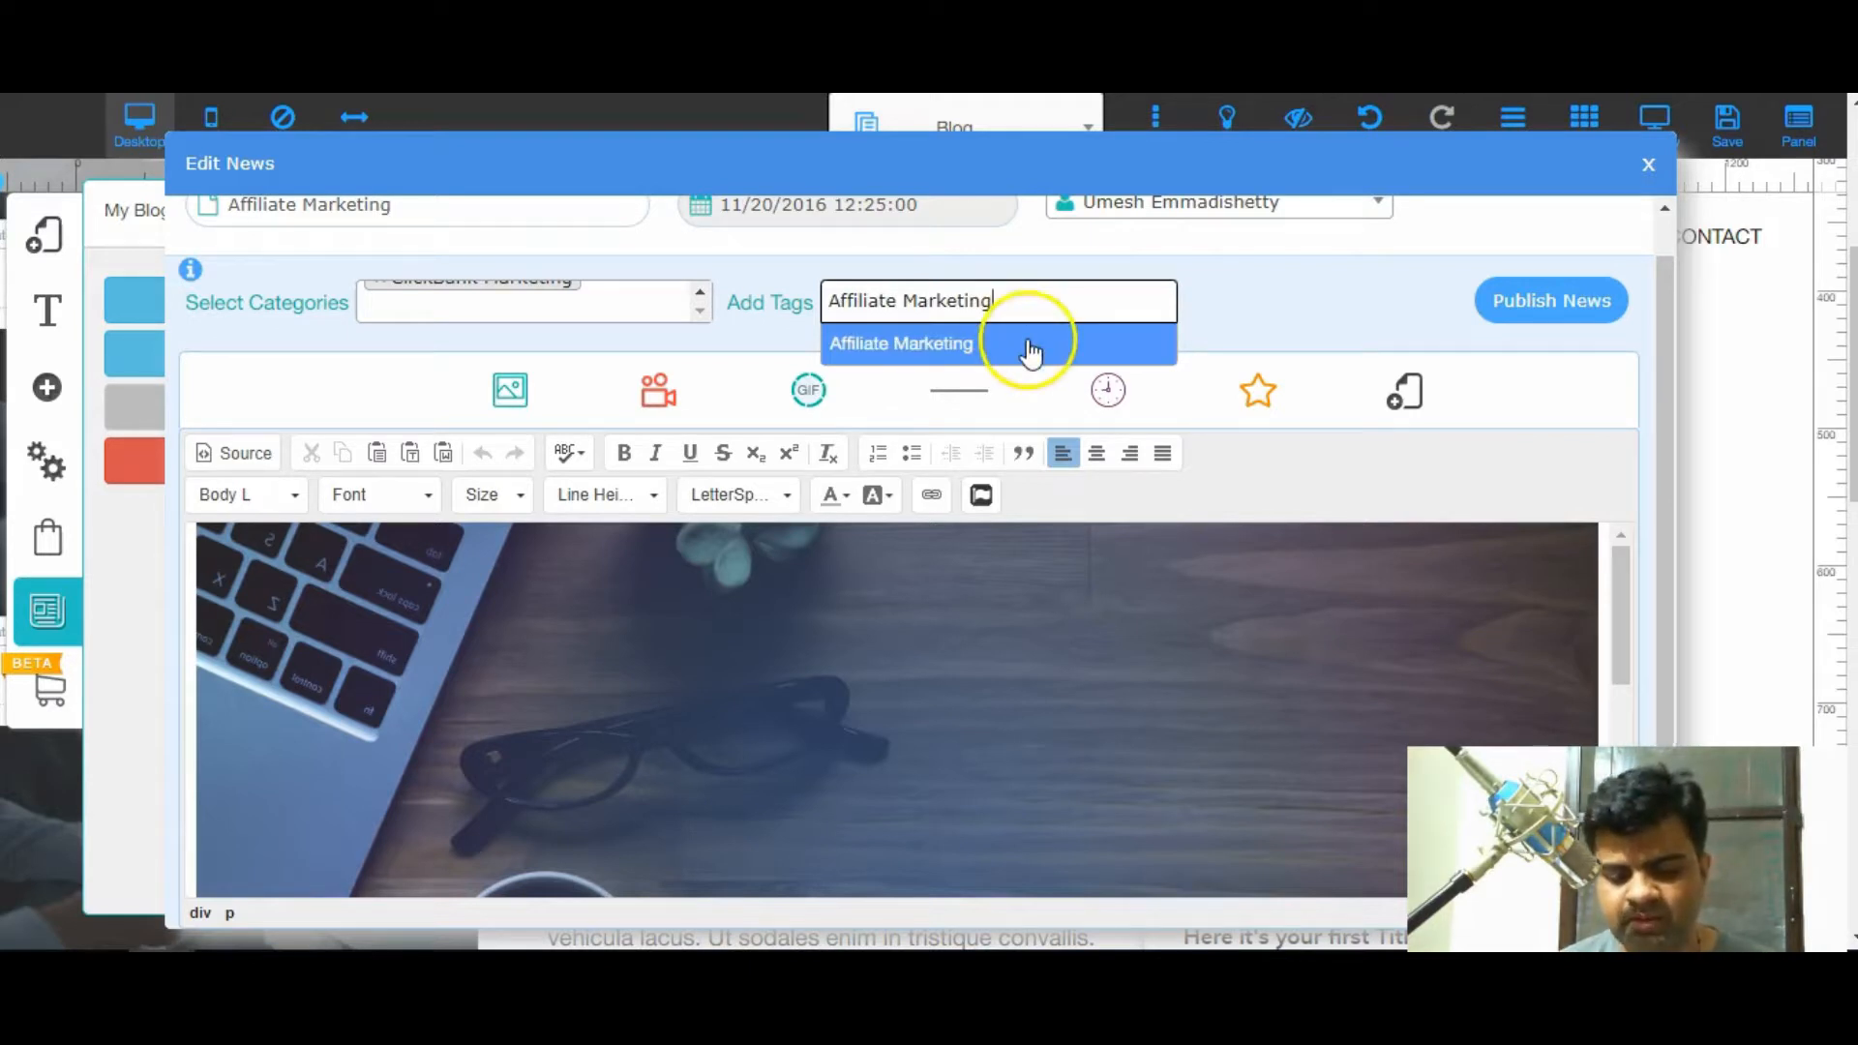
left_click(1028, 346)
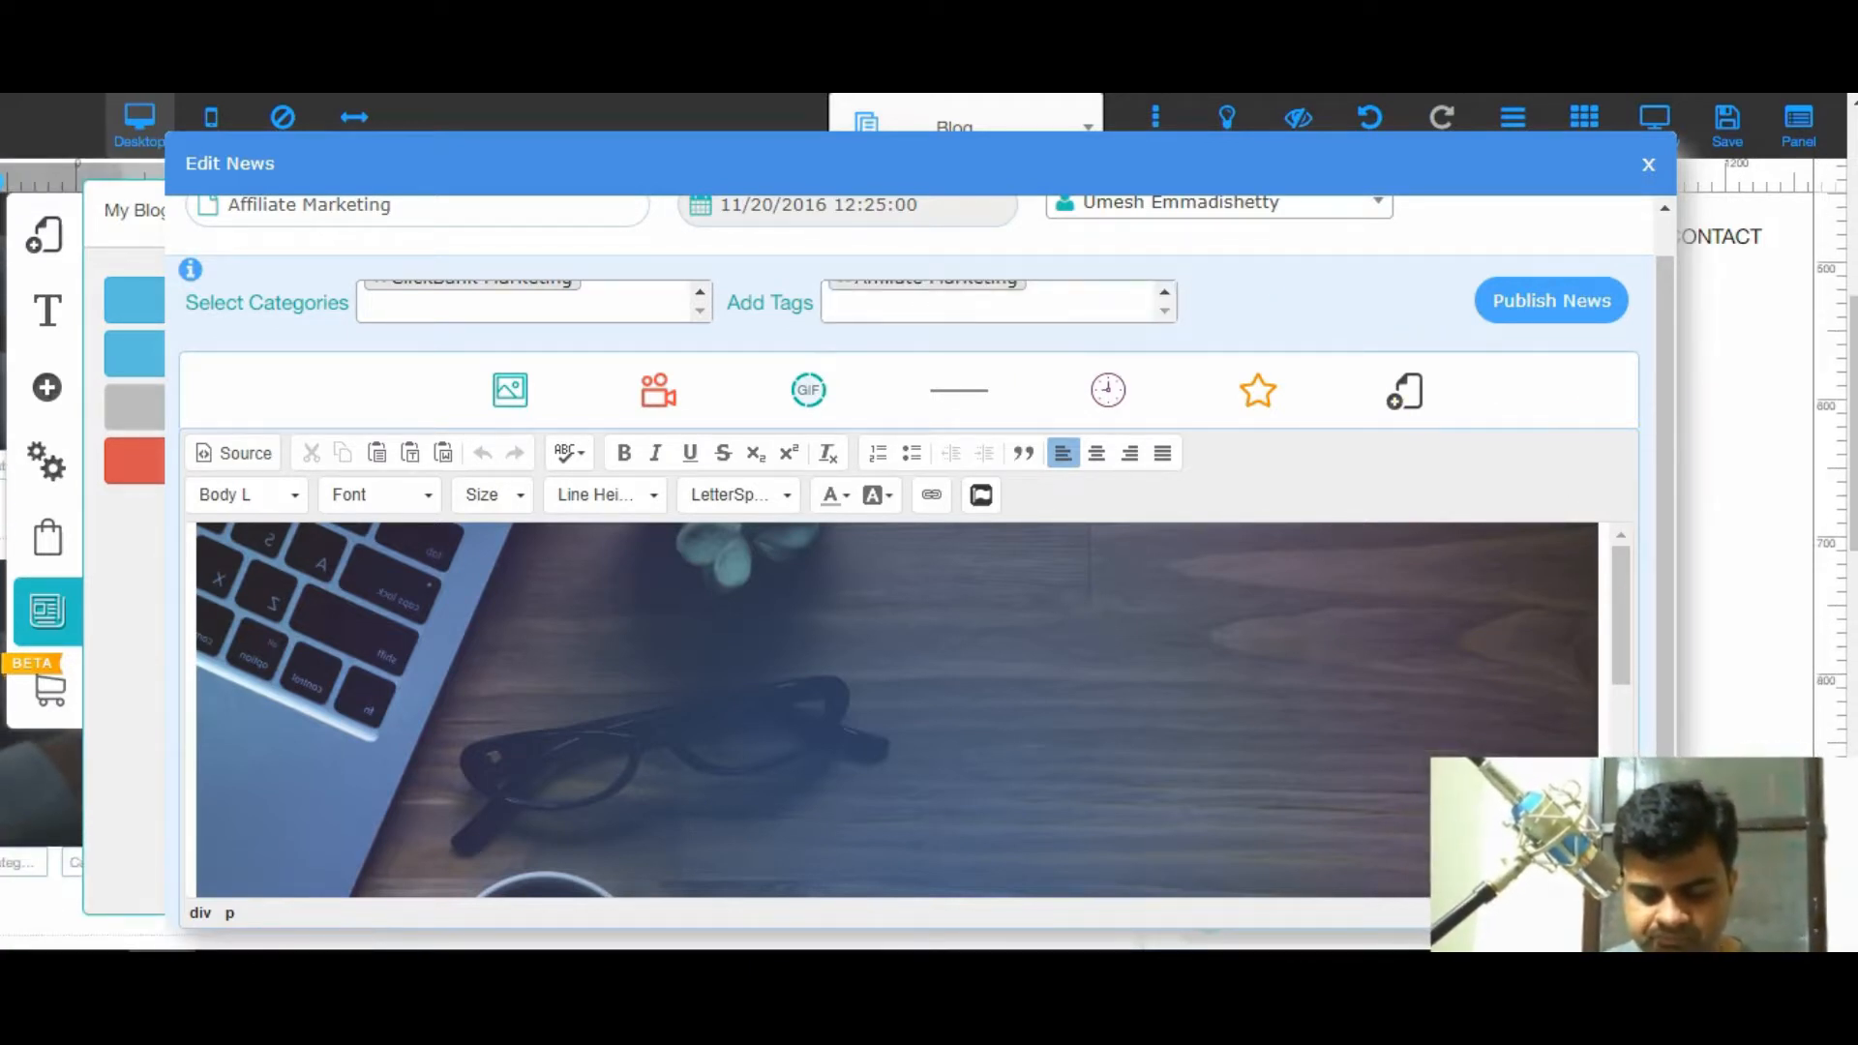
- Open the GIF library for the news post and browse the Gifs Collection
left_click_drag(1627, 619, 1647, 689)
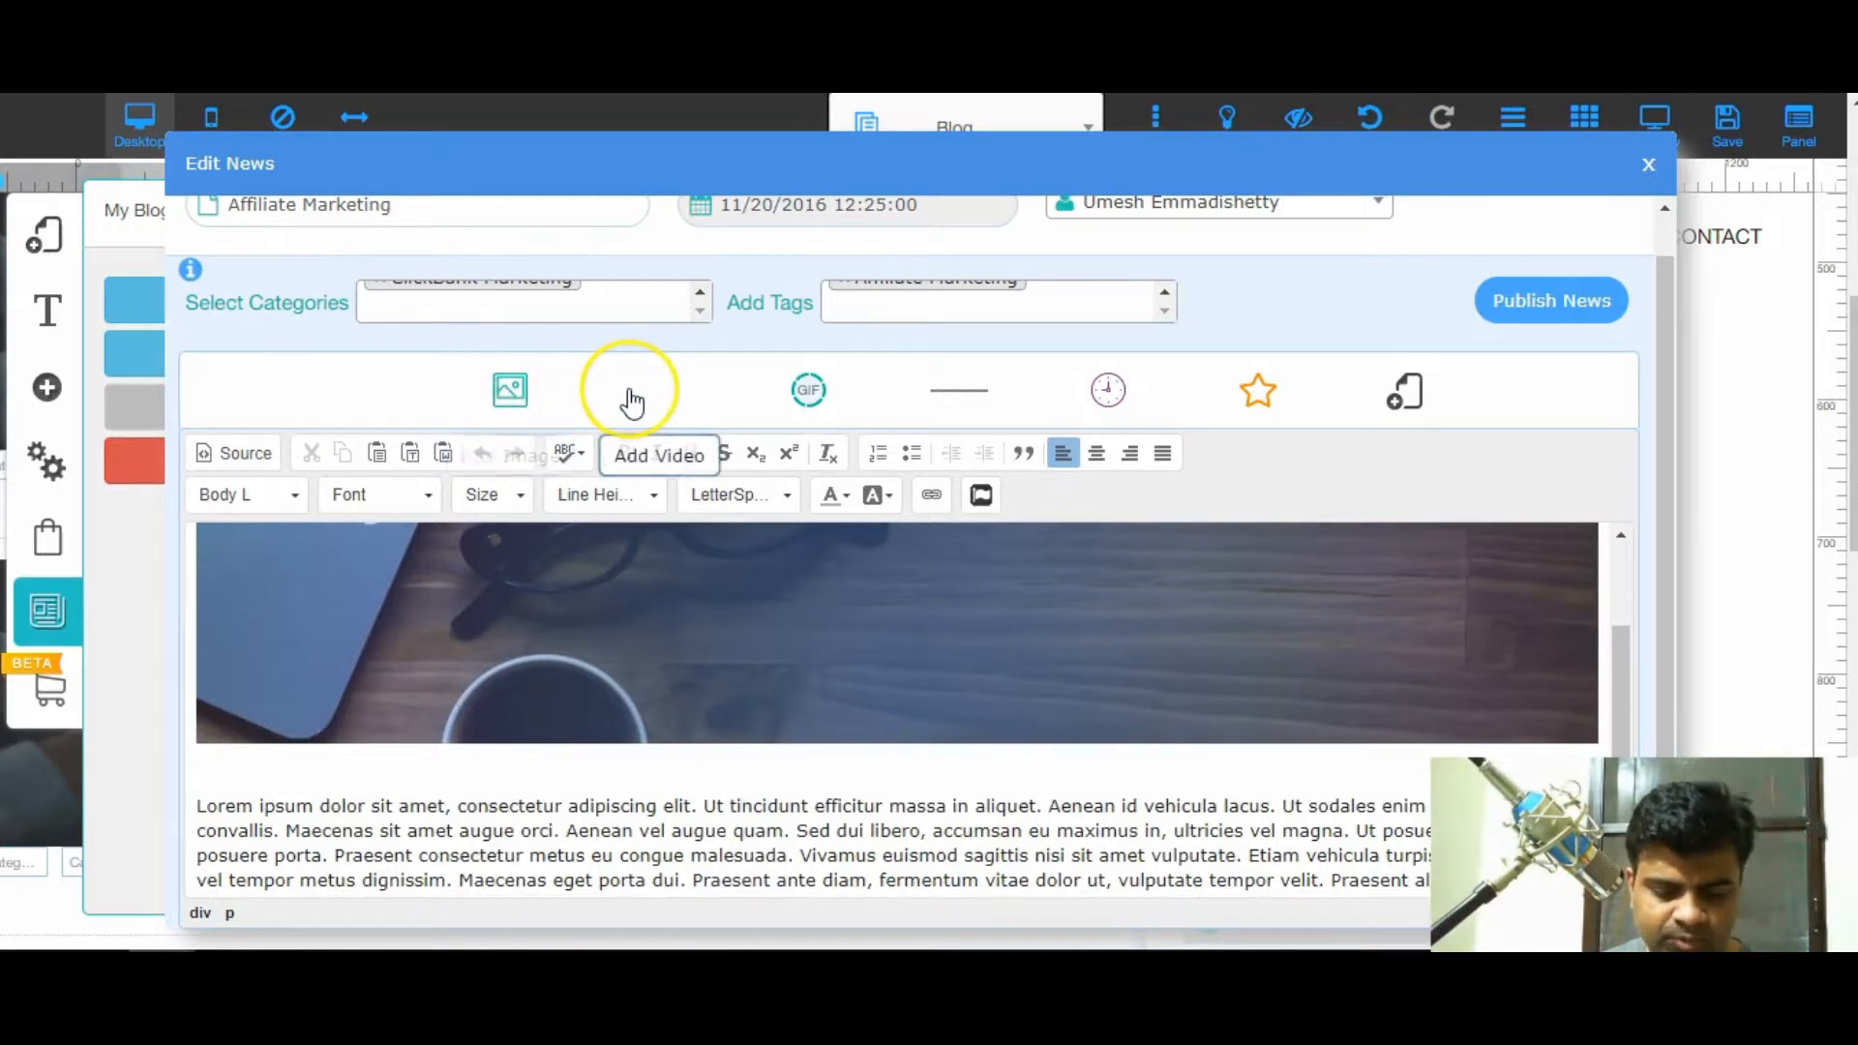
left_click(800, 396)
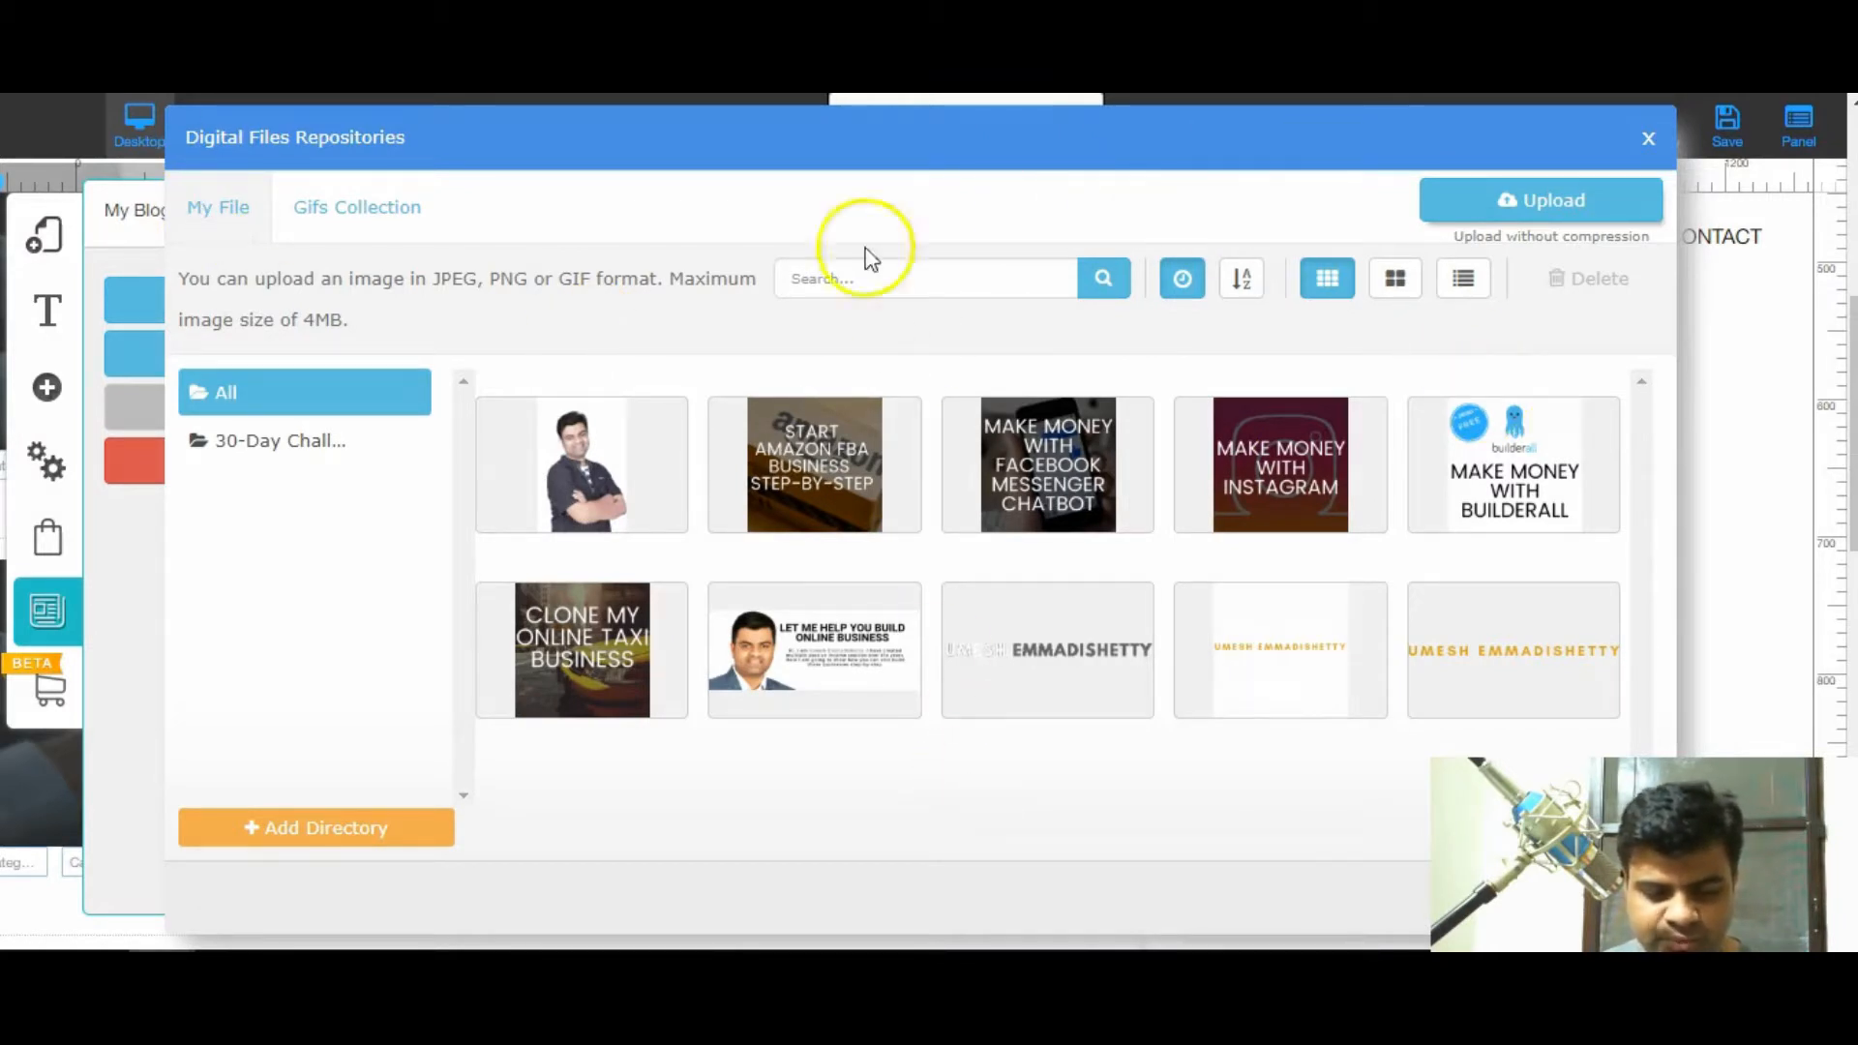
left_click(360, 232)
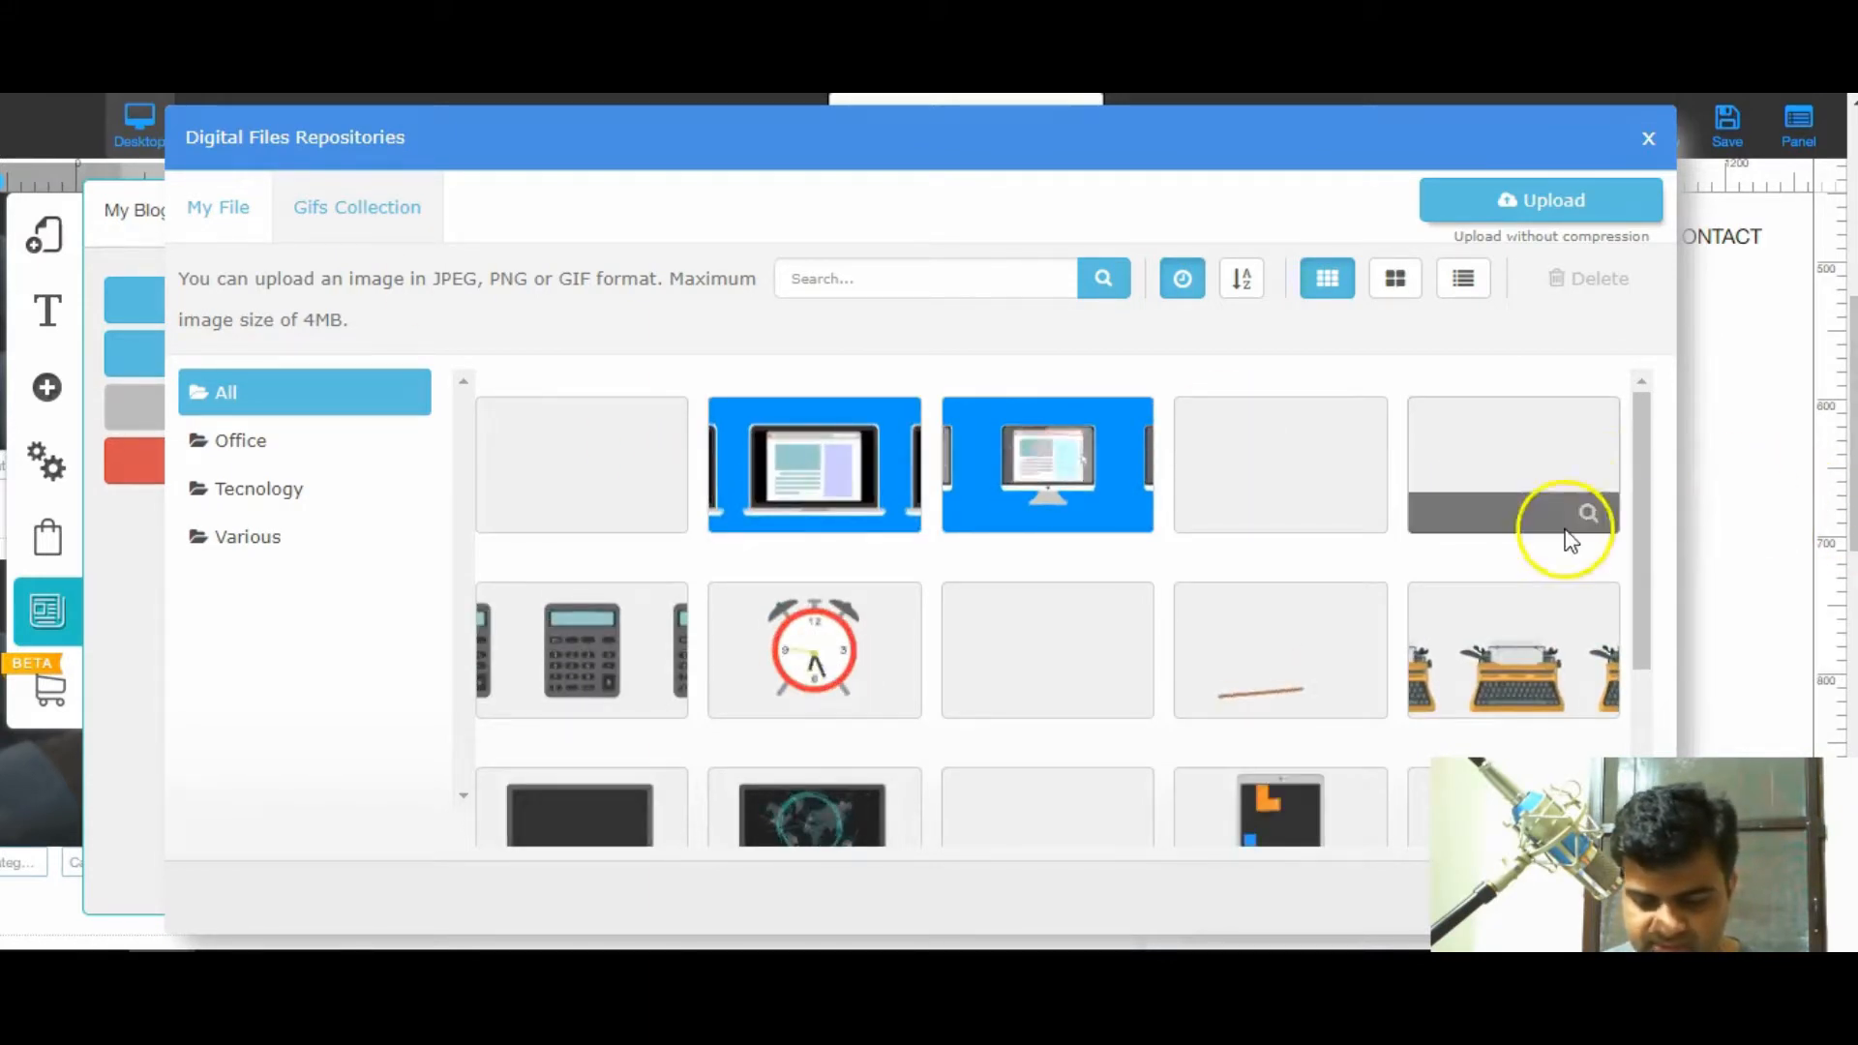
left_click_drag(1640, 444, 1709, 586)
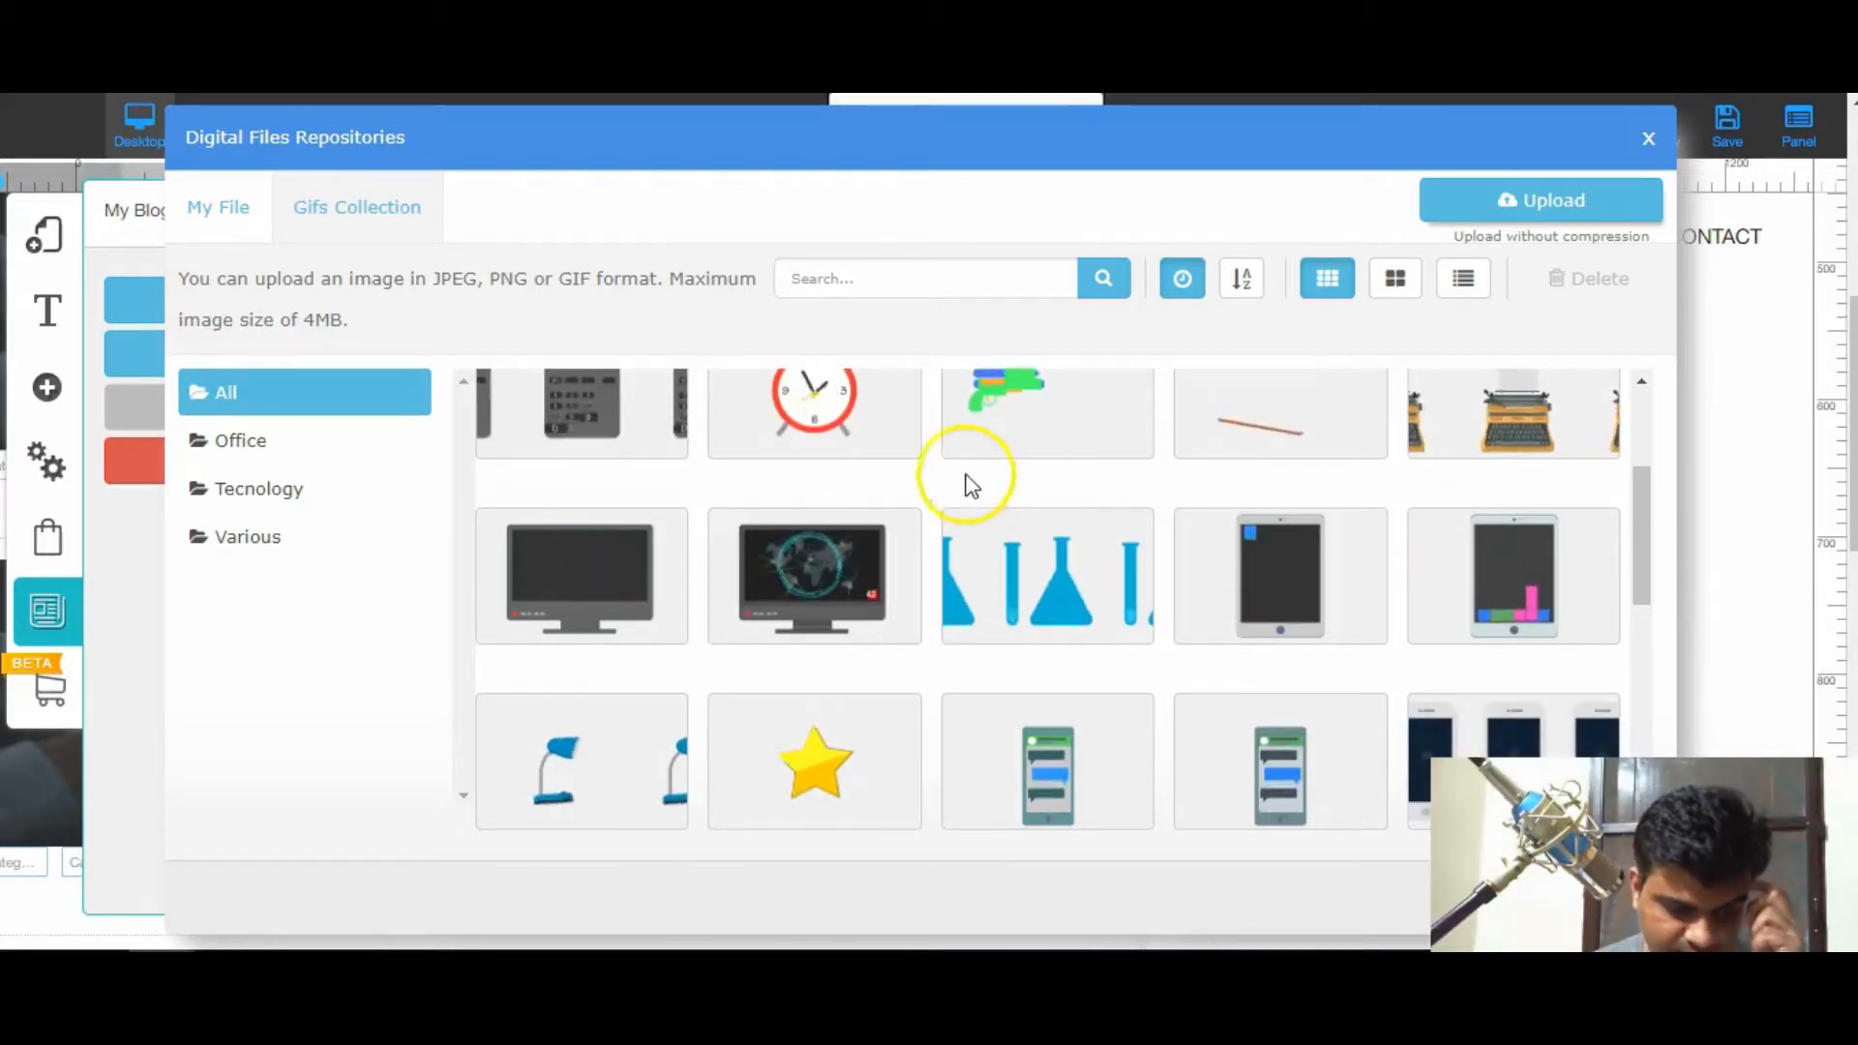
- Search the Gifs Collection for "funny", return to all GIFs and close the file repository without choosing one
left_click(801, 269)
type("funny")
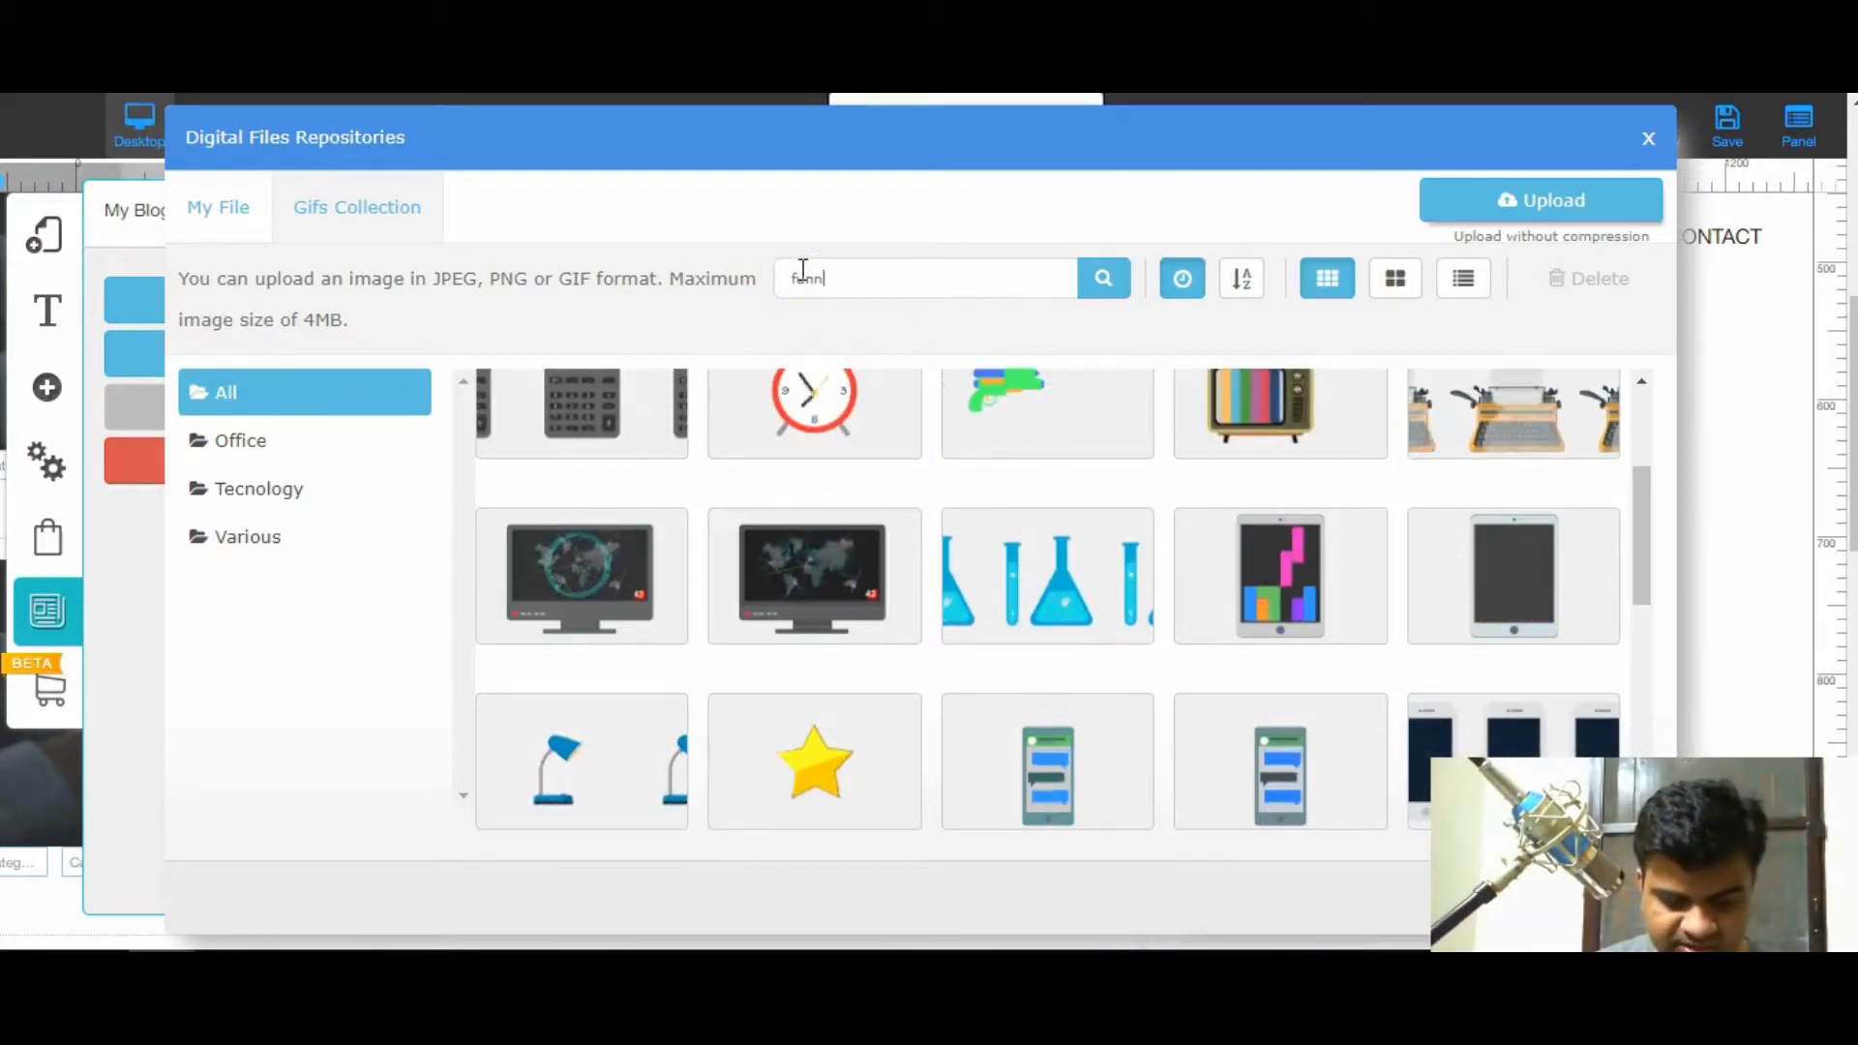
left_click(1126, 286)
left_click(961, 271)
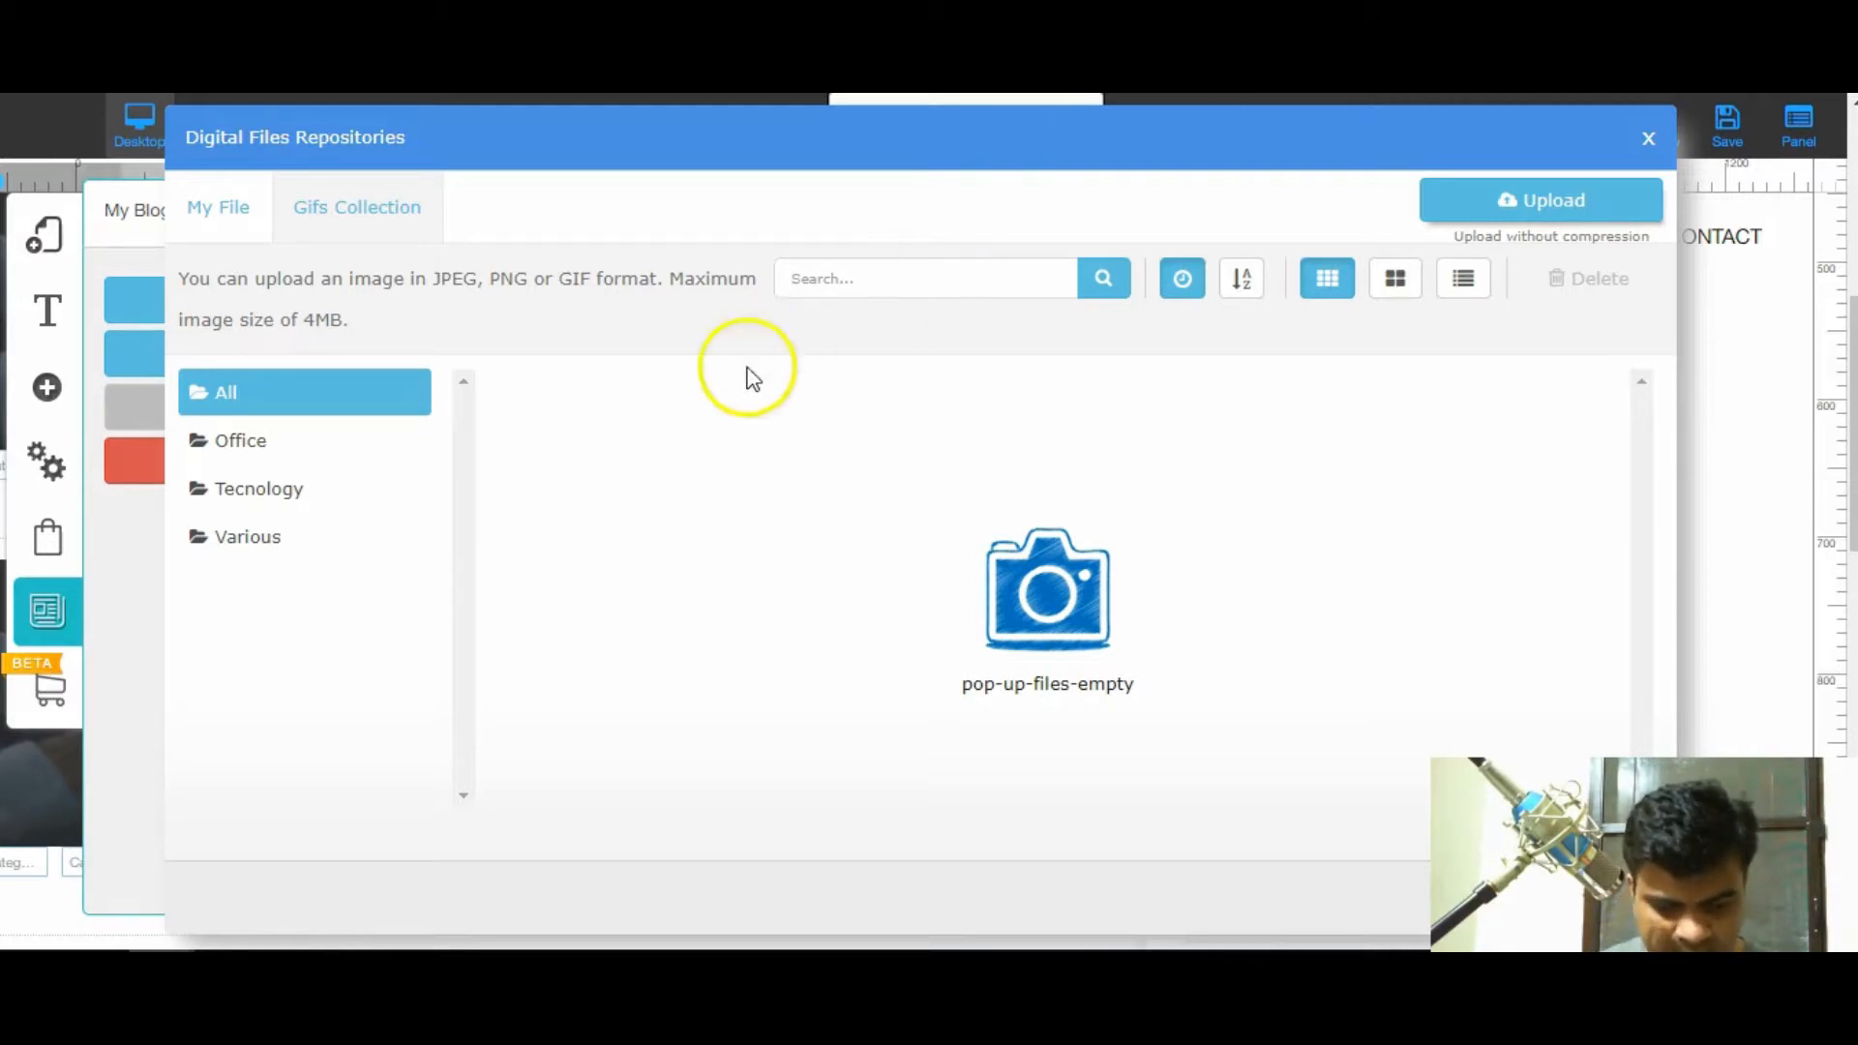
left_click(297, 416)
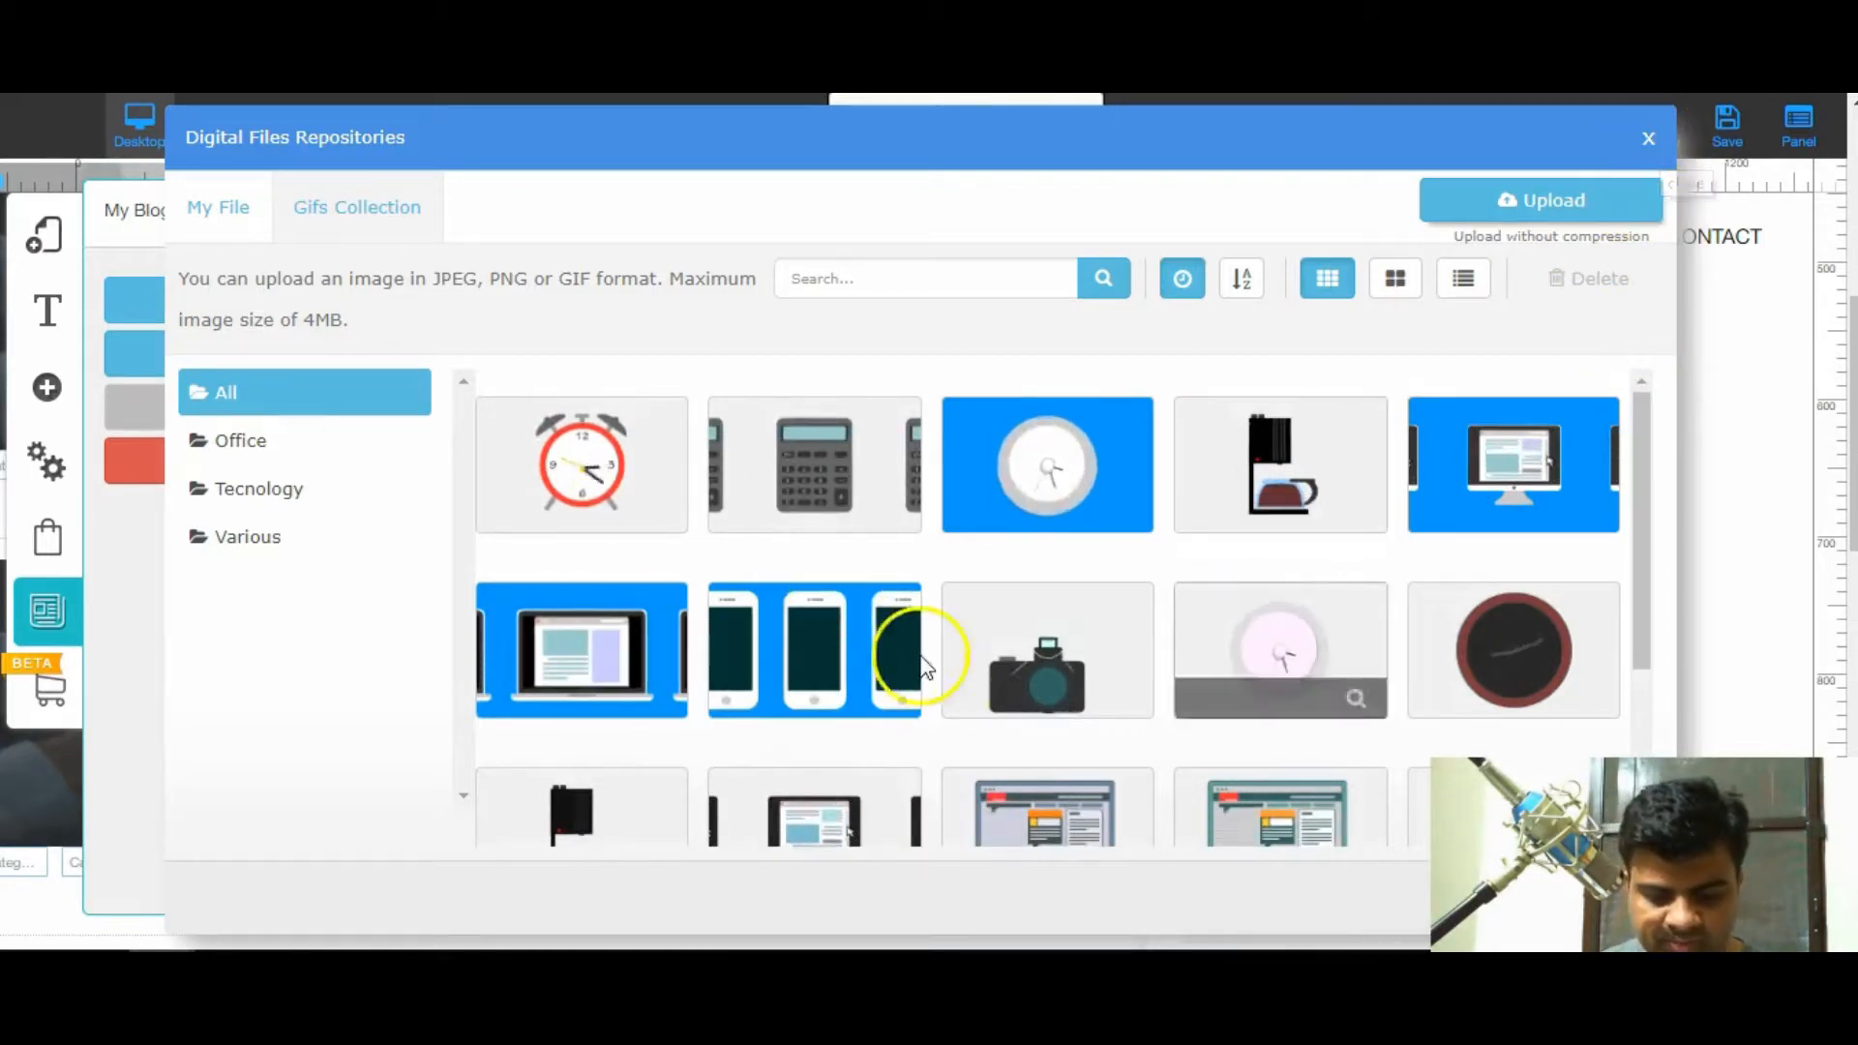
left_click(1647, 124)
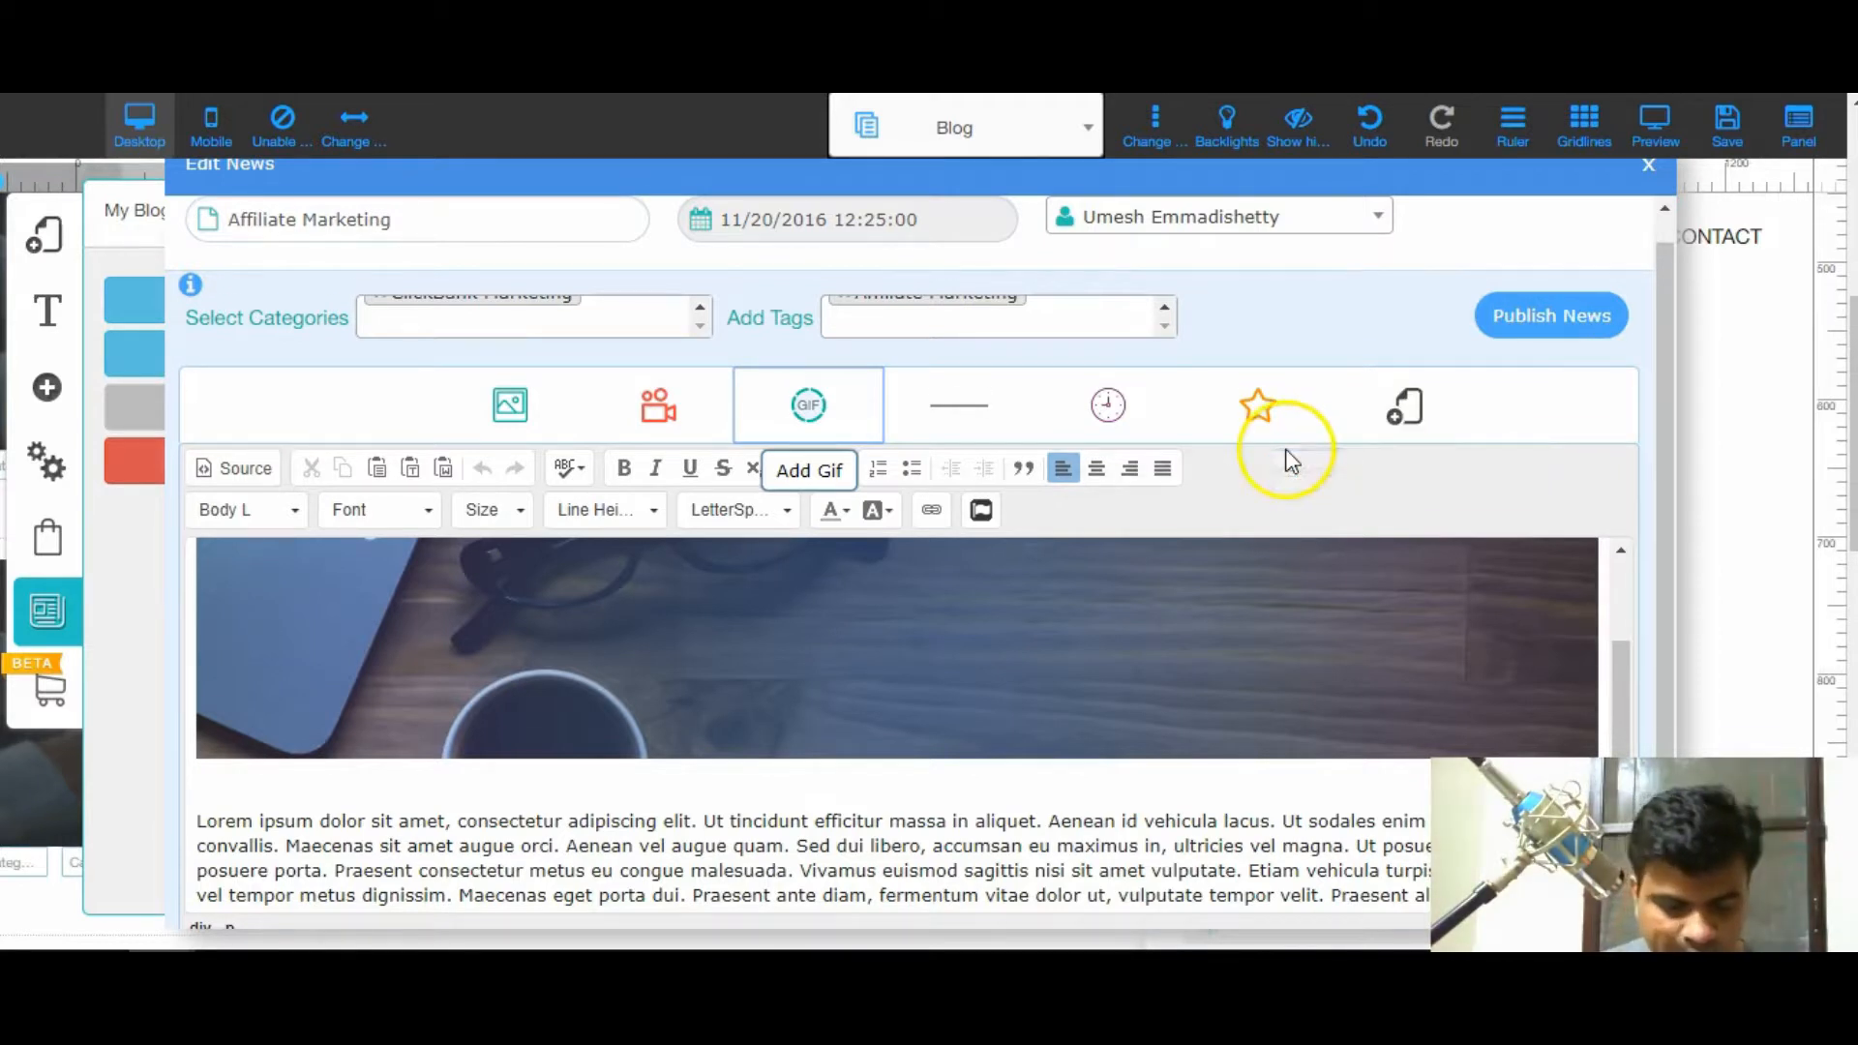
- Switch to the Articles folder in File Explorer, open the text file "Affiliate Marketing Basics" and copy its entire text
scroll(1287, 474, "down", 1)
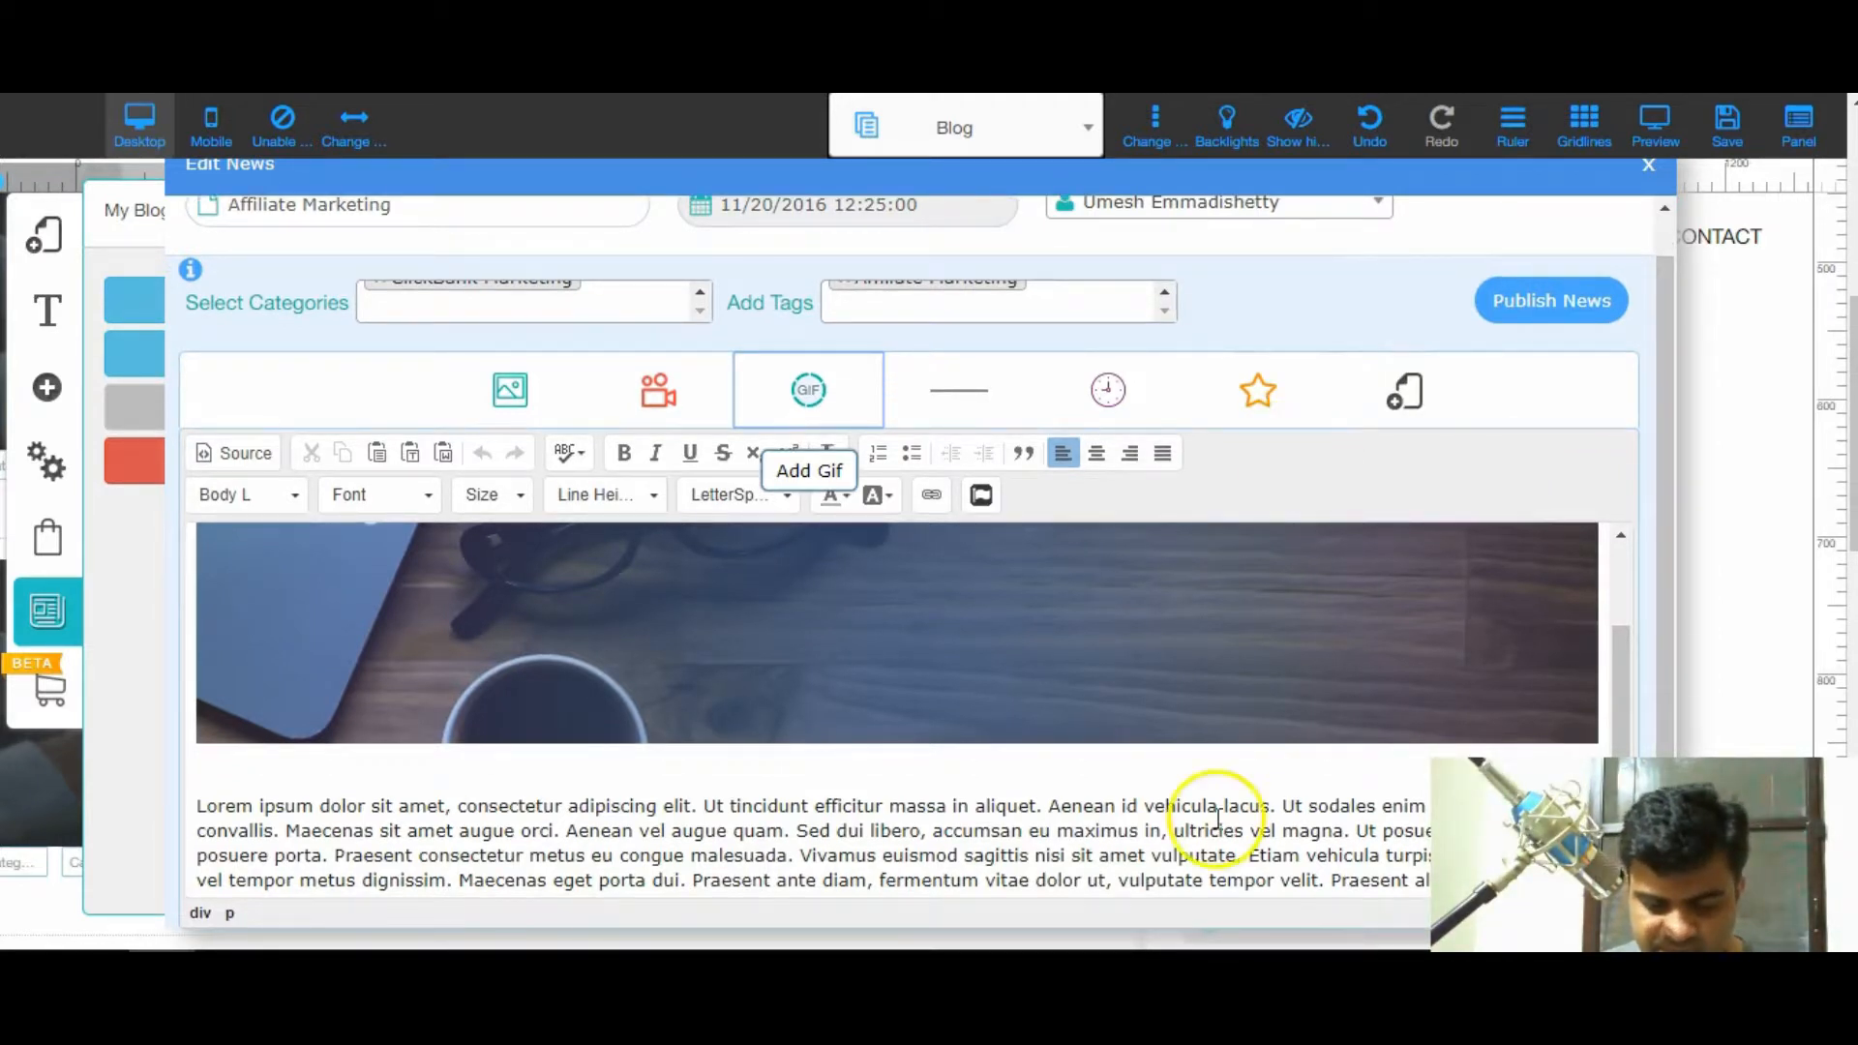
scroll(1234, 827, "down", 3)
scroll(1217, 820, "up", 2)
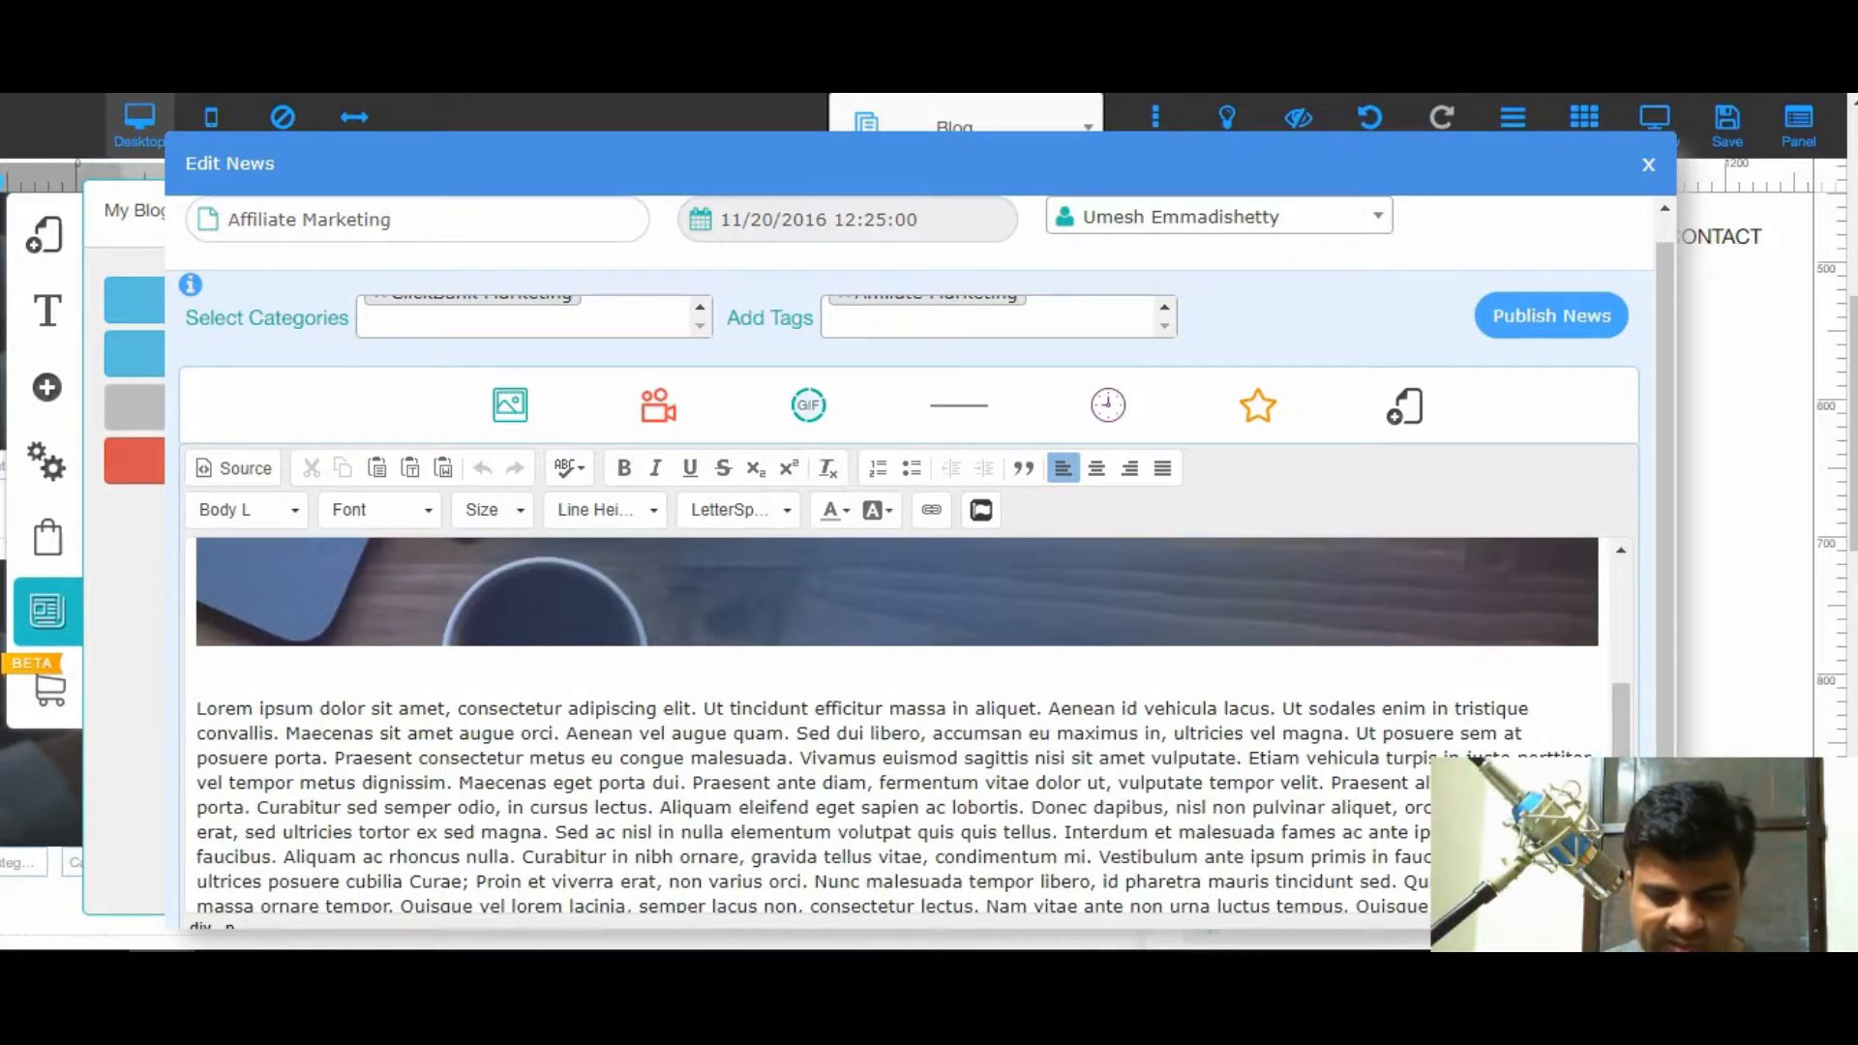
left_click_drag(204, 707, 535, 827)
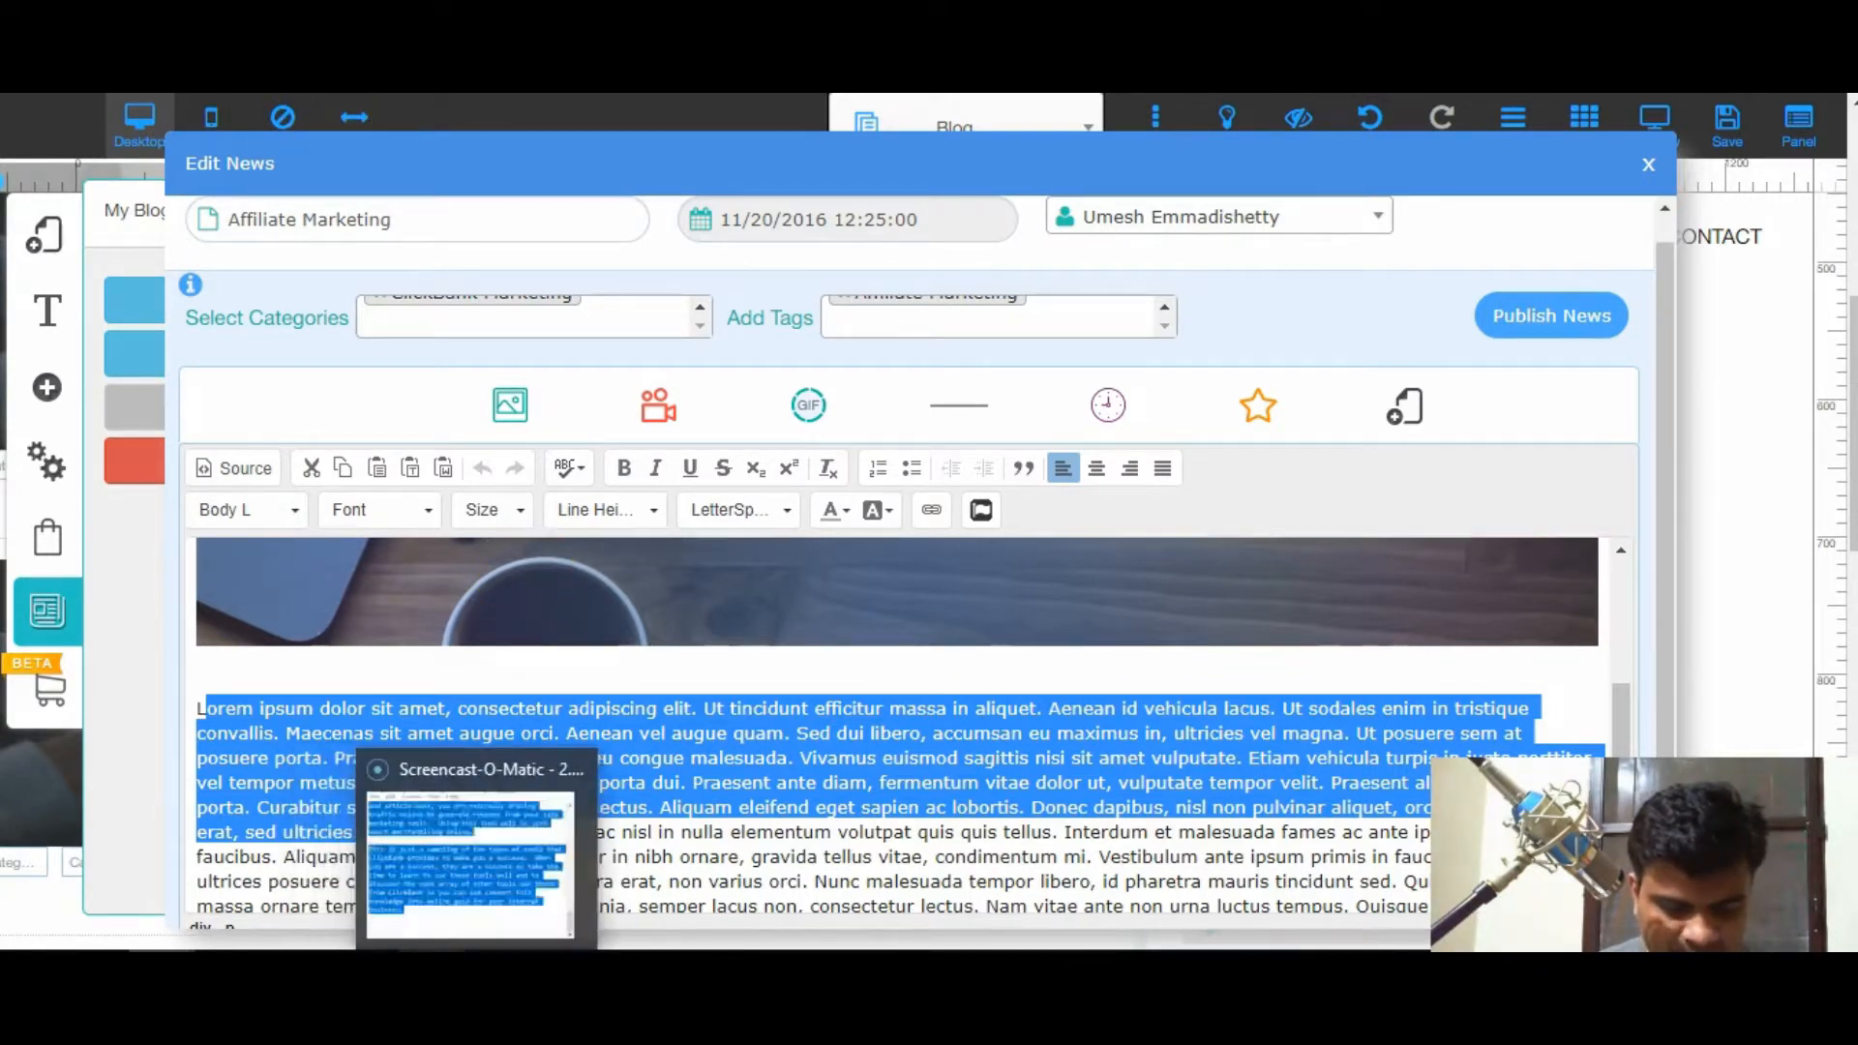
mouse_move(306, 929)
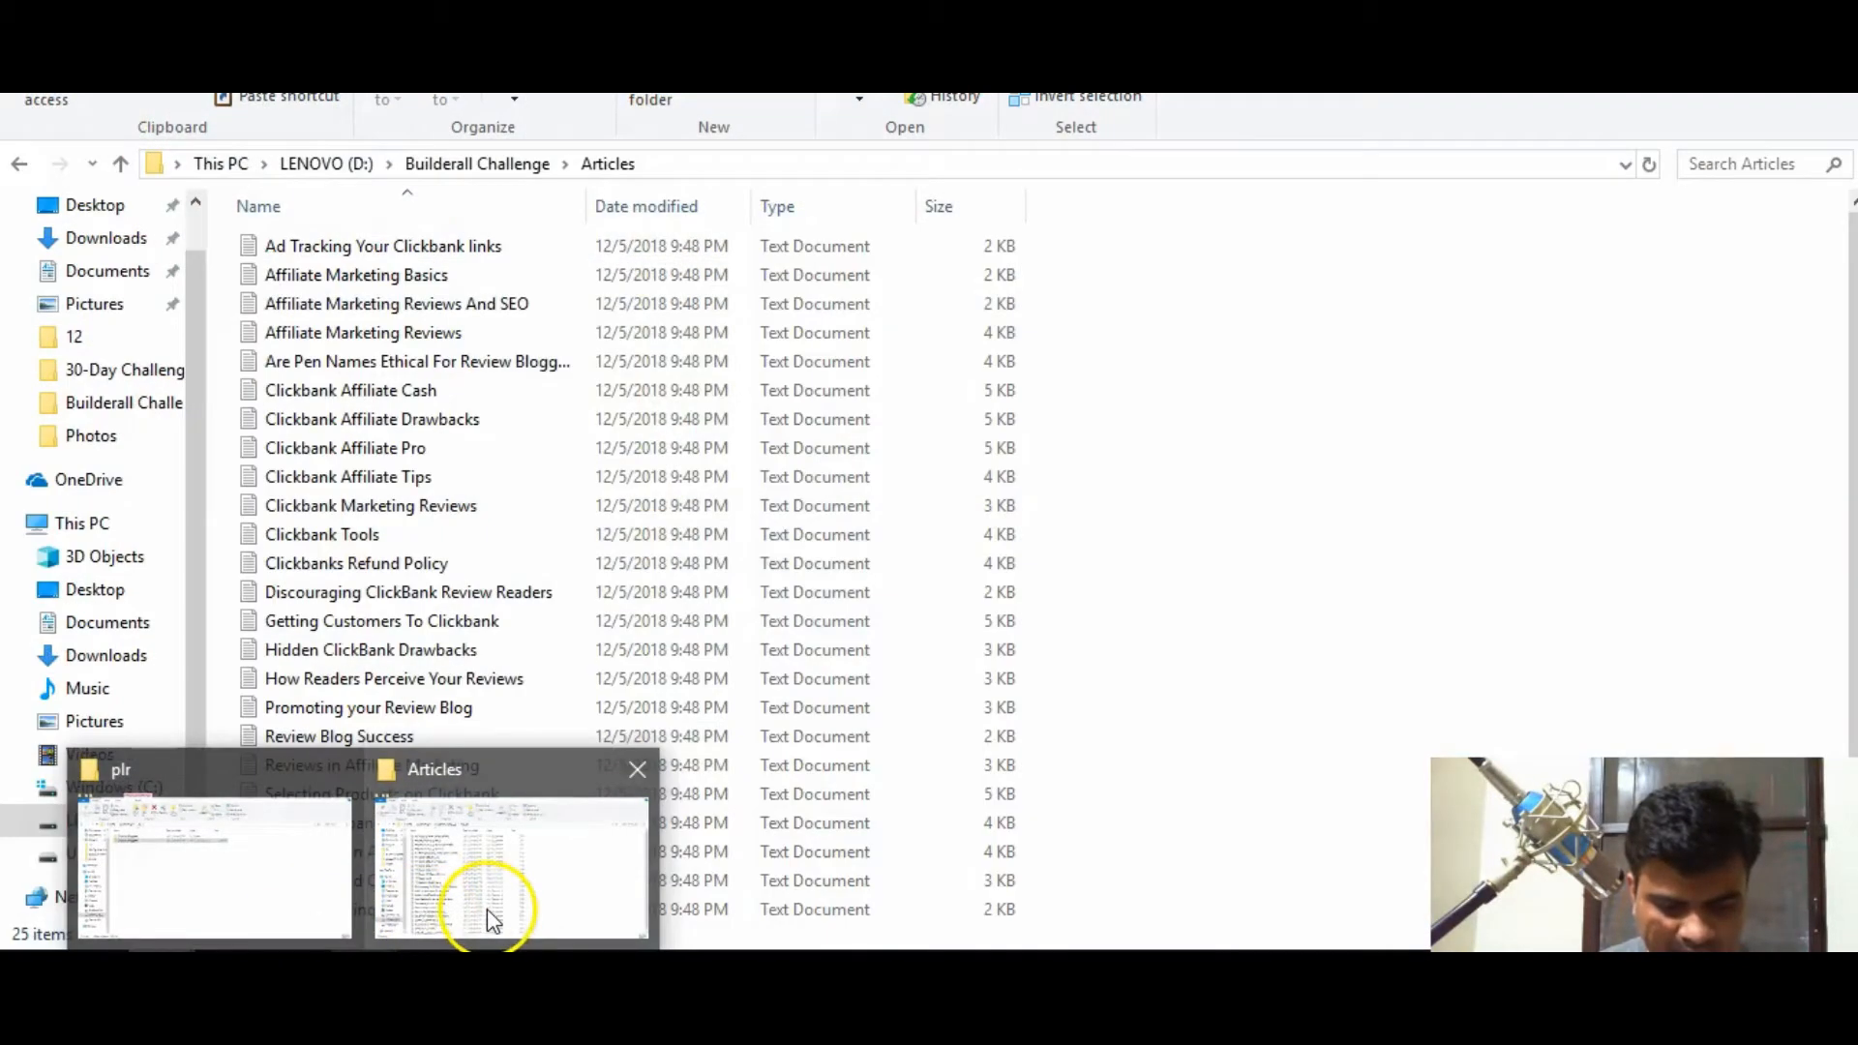
left_click(485, 909)
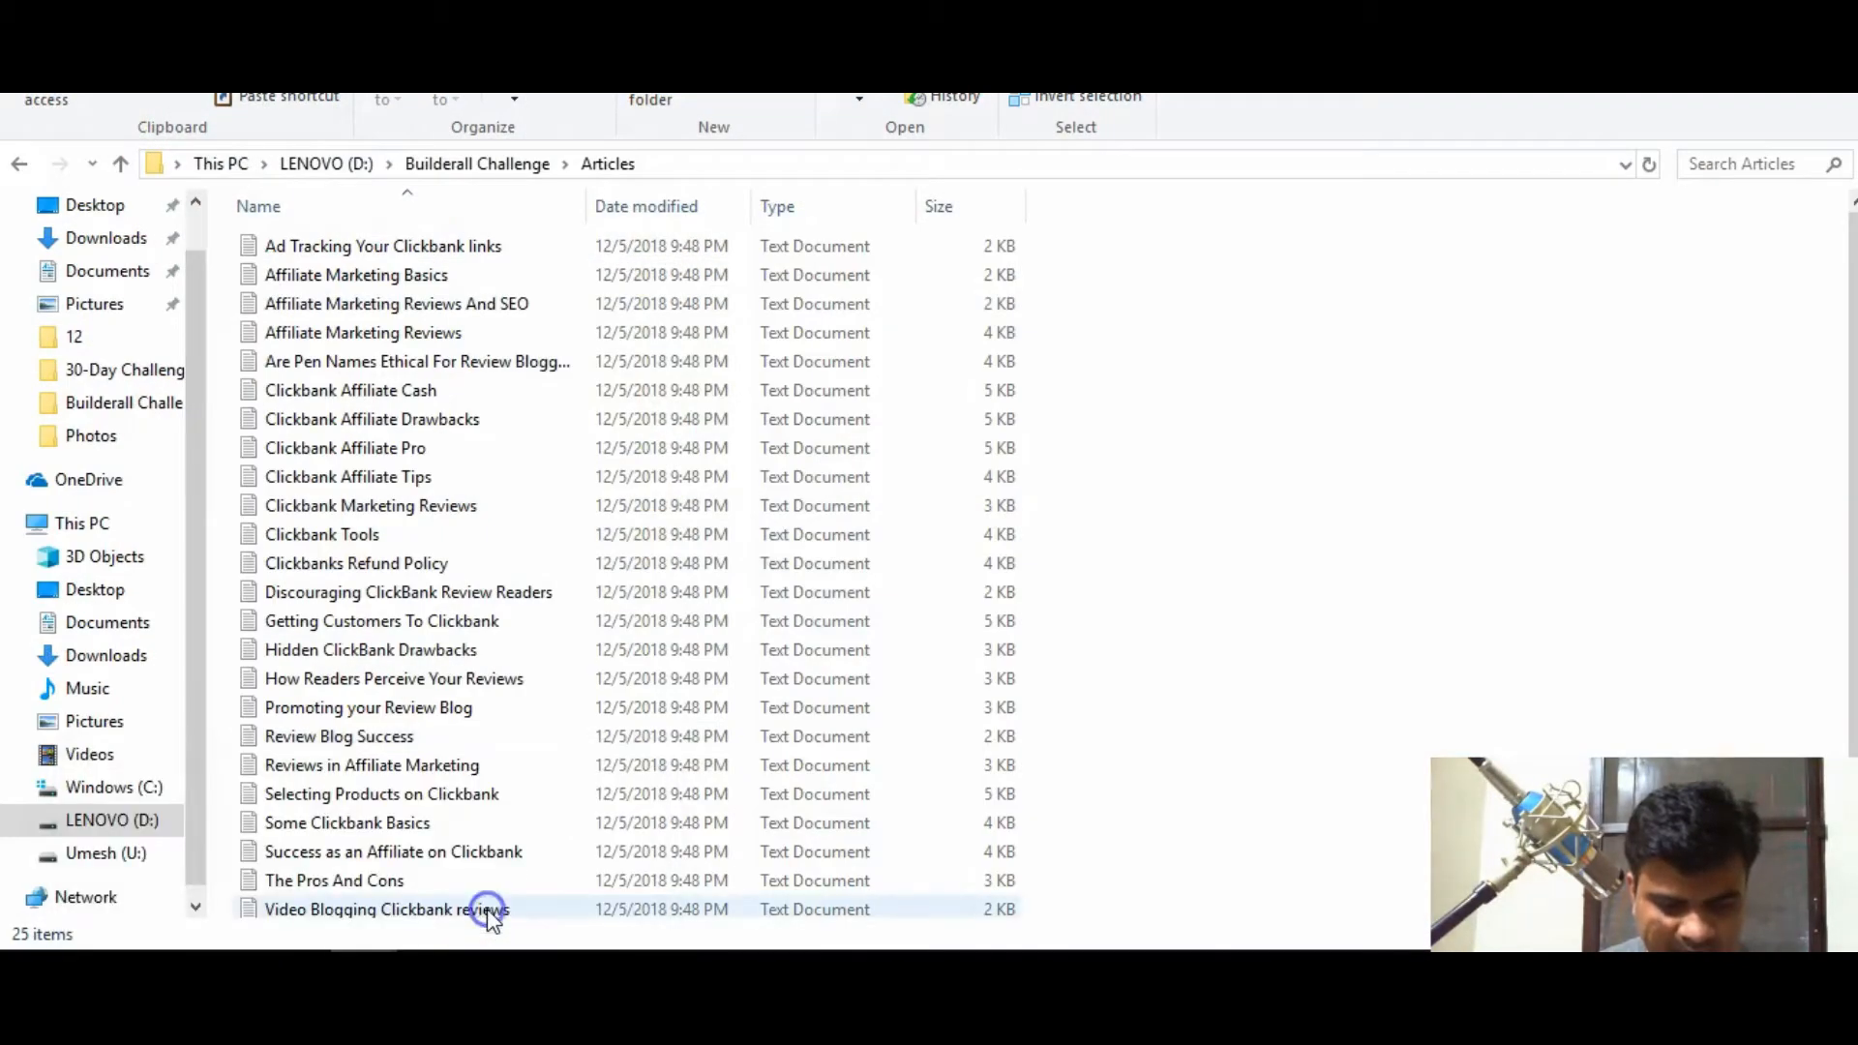
left_click(434, 280)
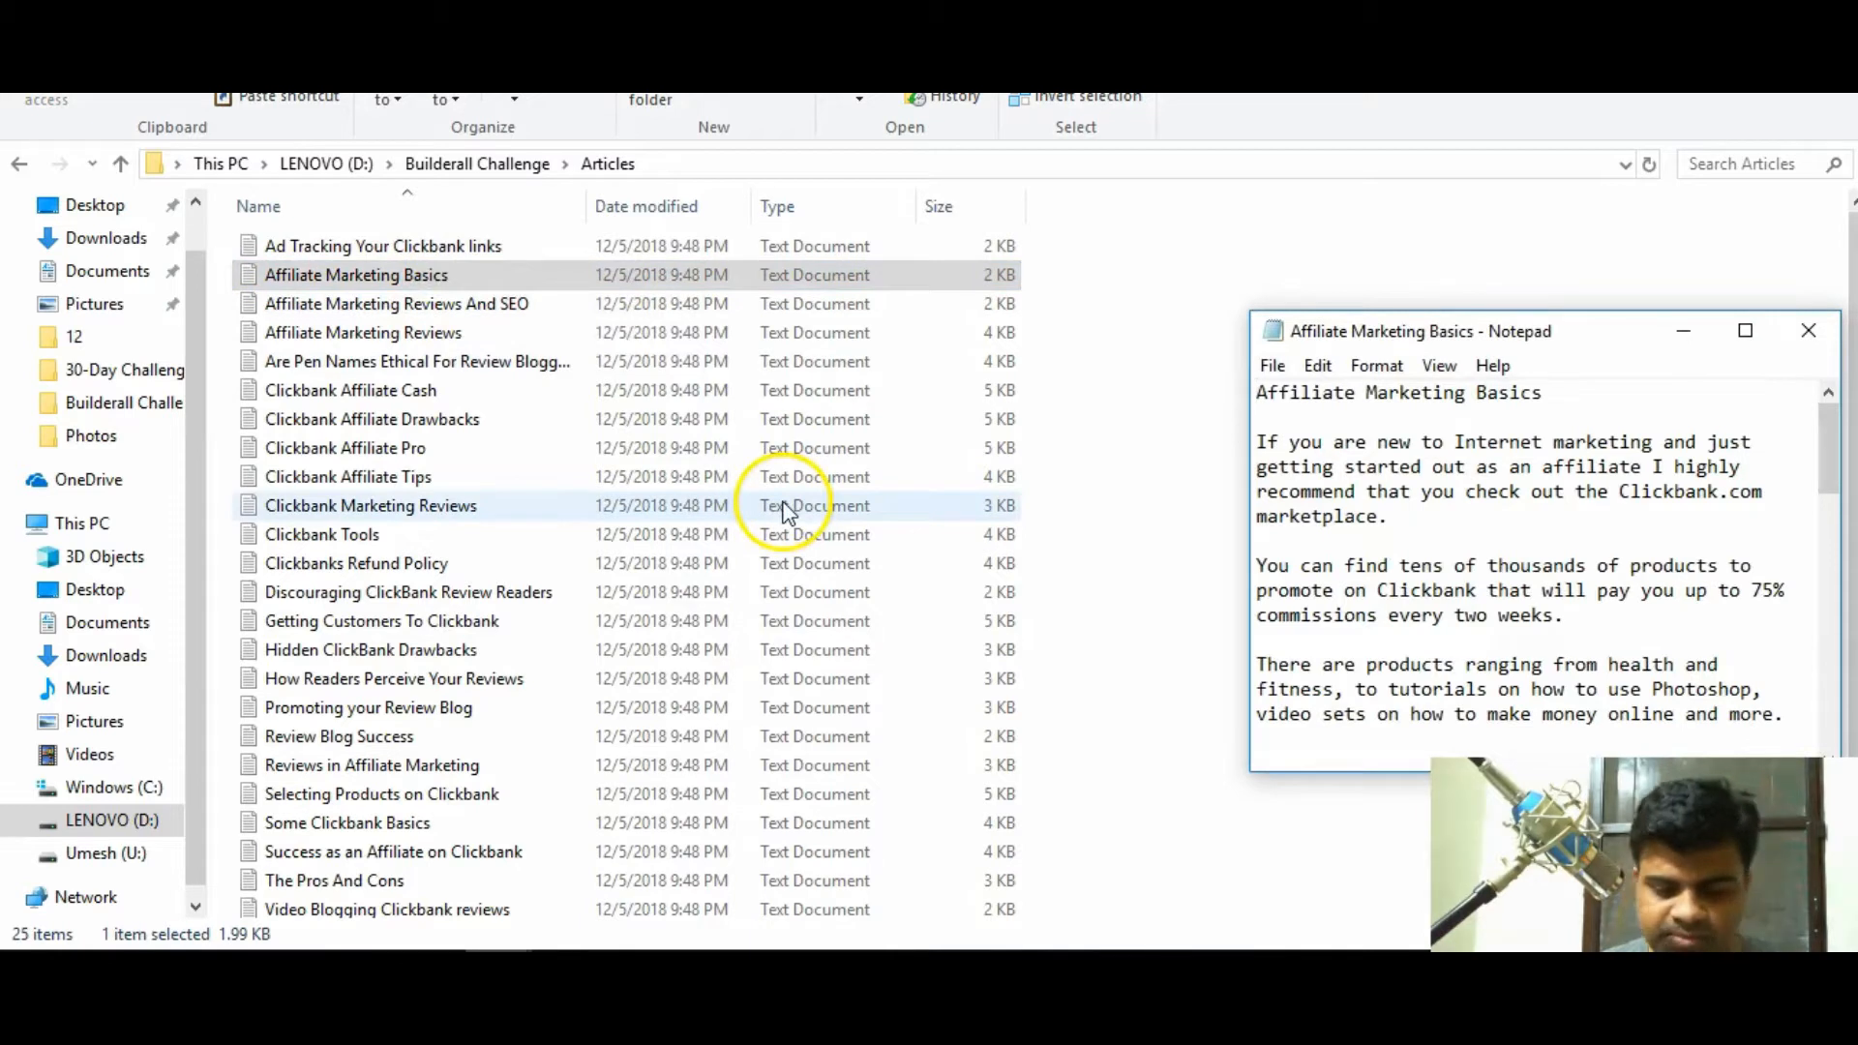
key("ctrl+a")
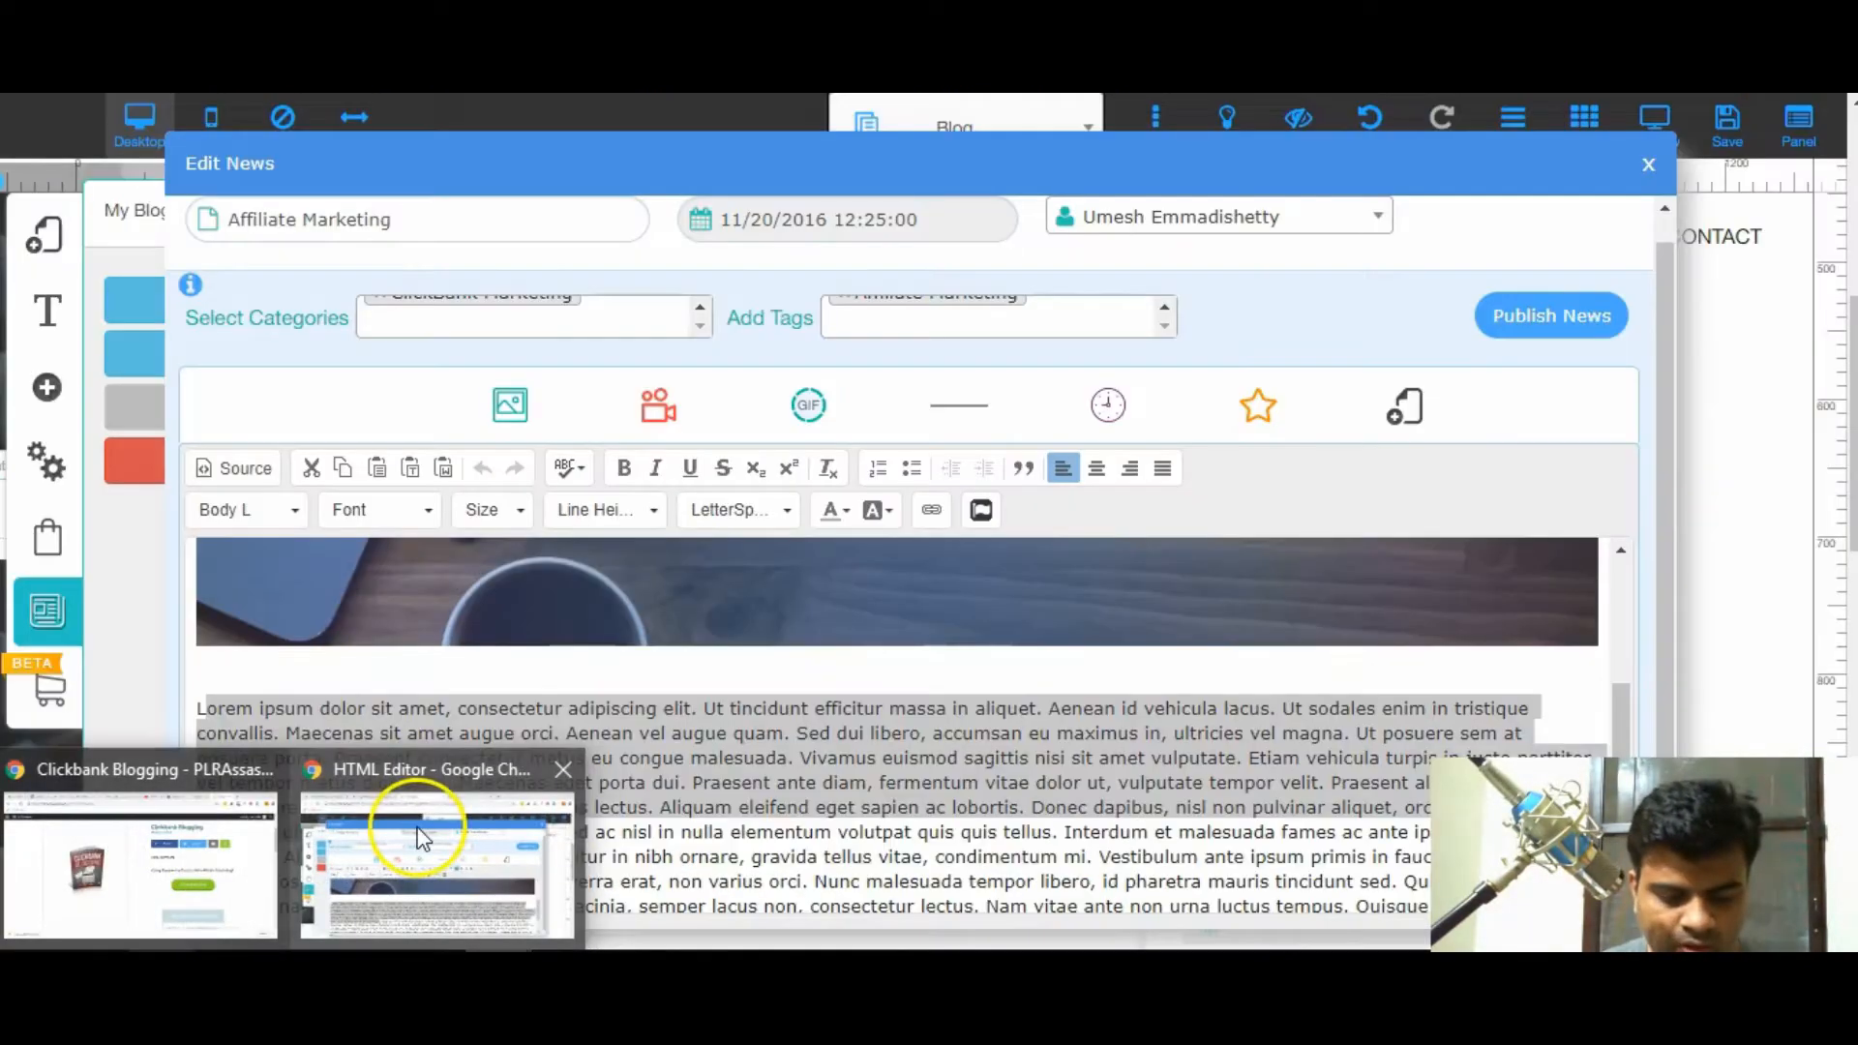
- Back in the website editor, replace the Lorem ipsum text below the news post's image with the copied article
left_click(419, 837)
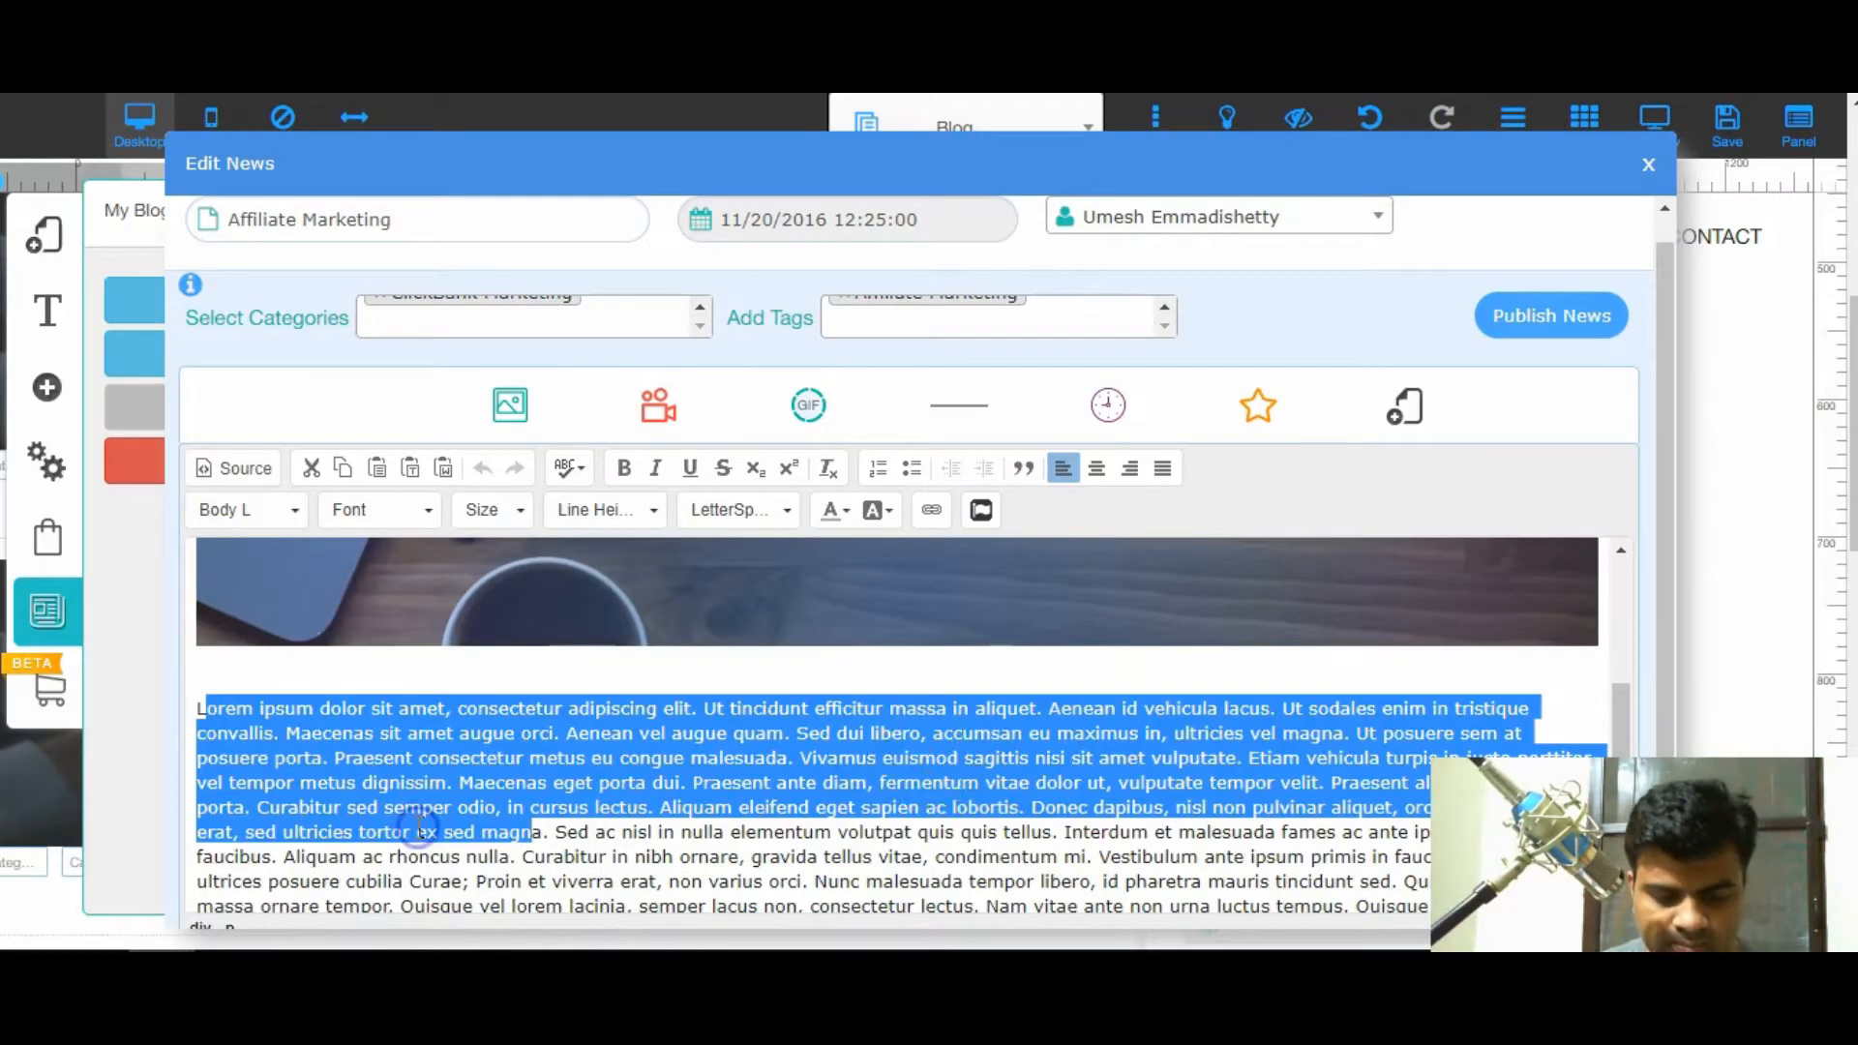
key("ctrl+a")
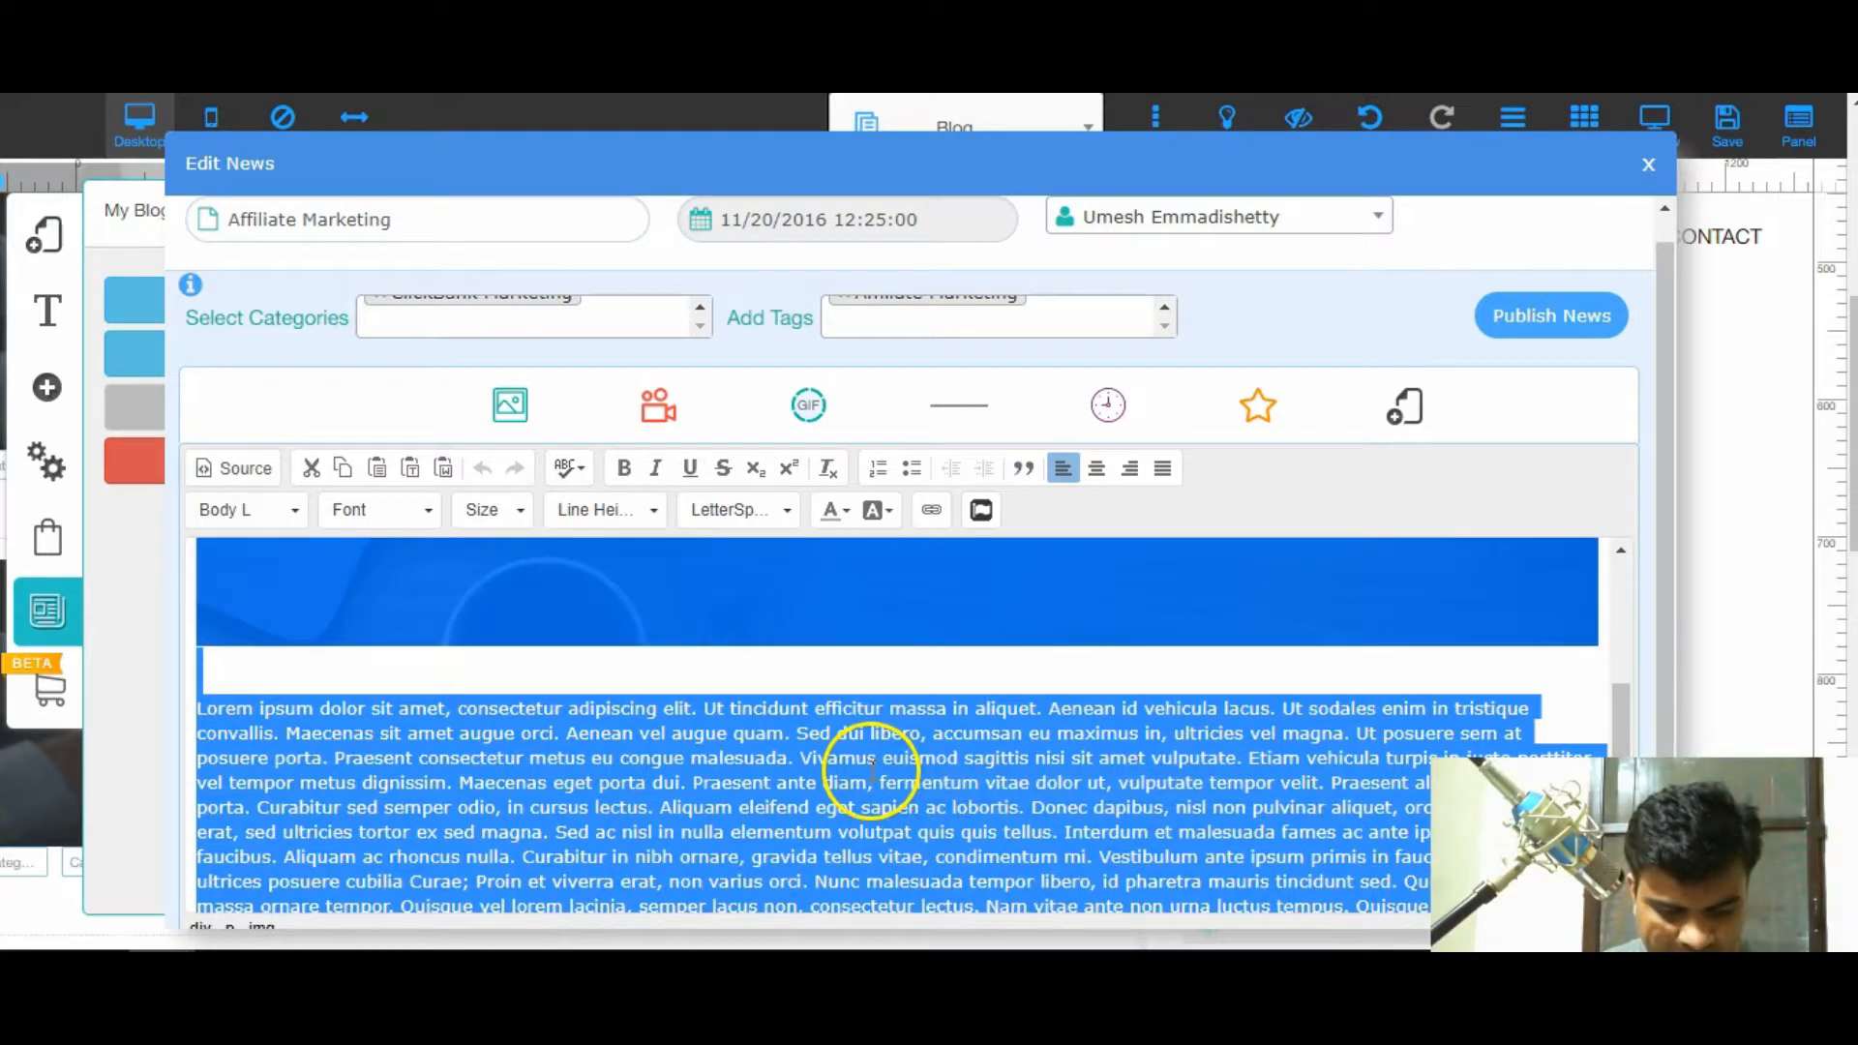
left_click(873, 779)
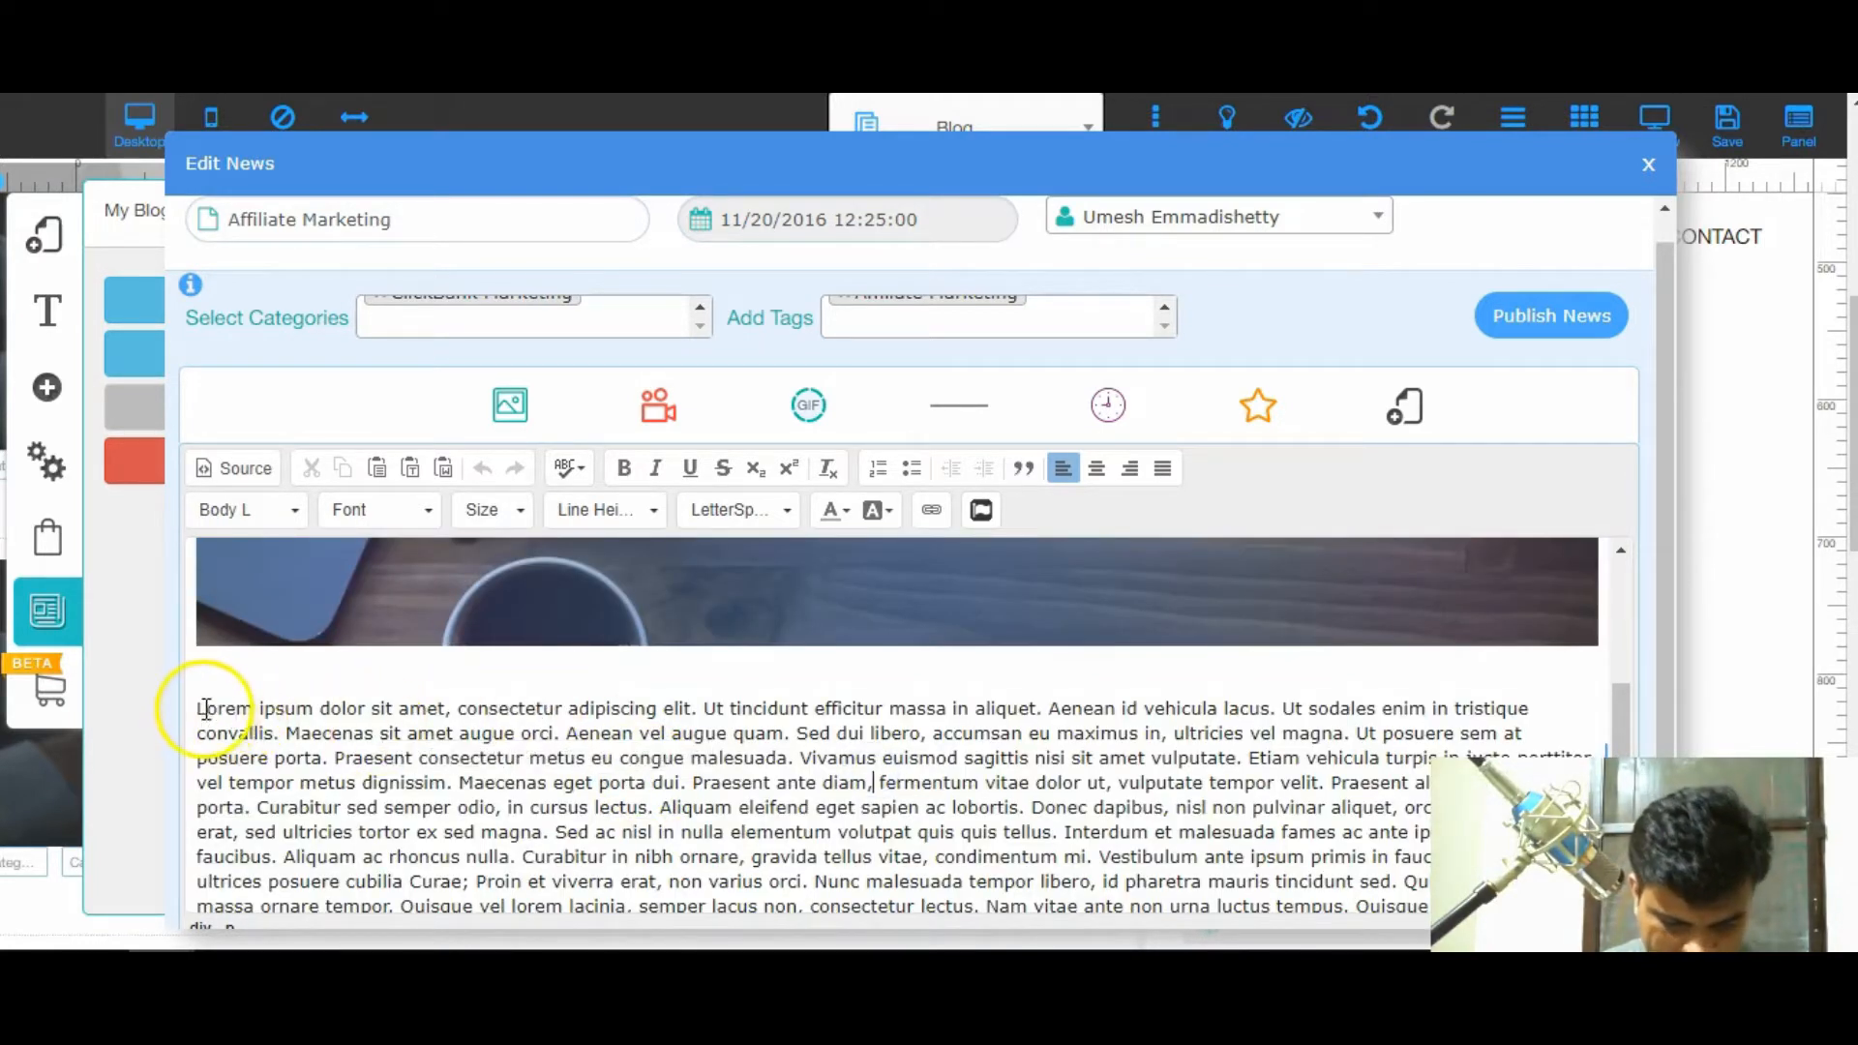
left_click_drag(199, 709, 1219, 887)
key("Delete")
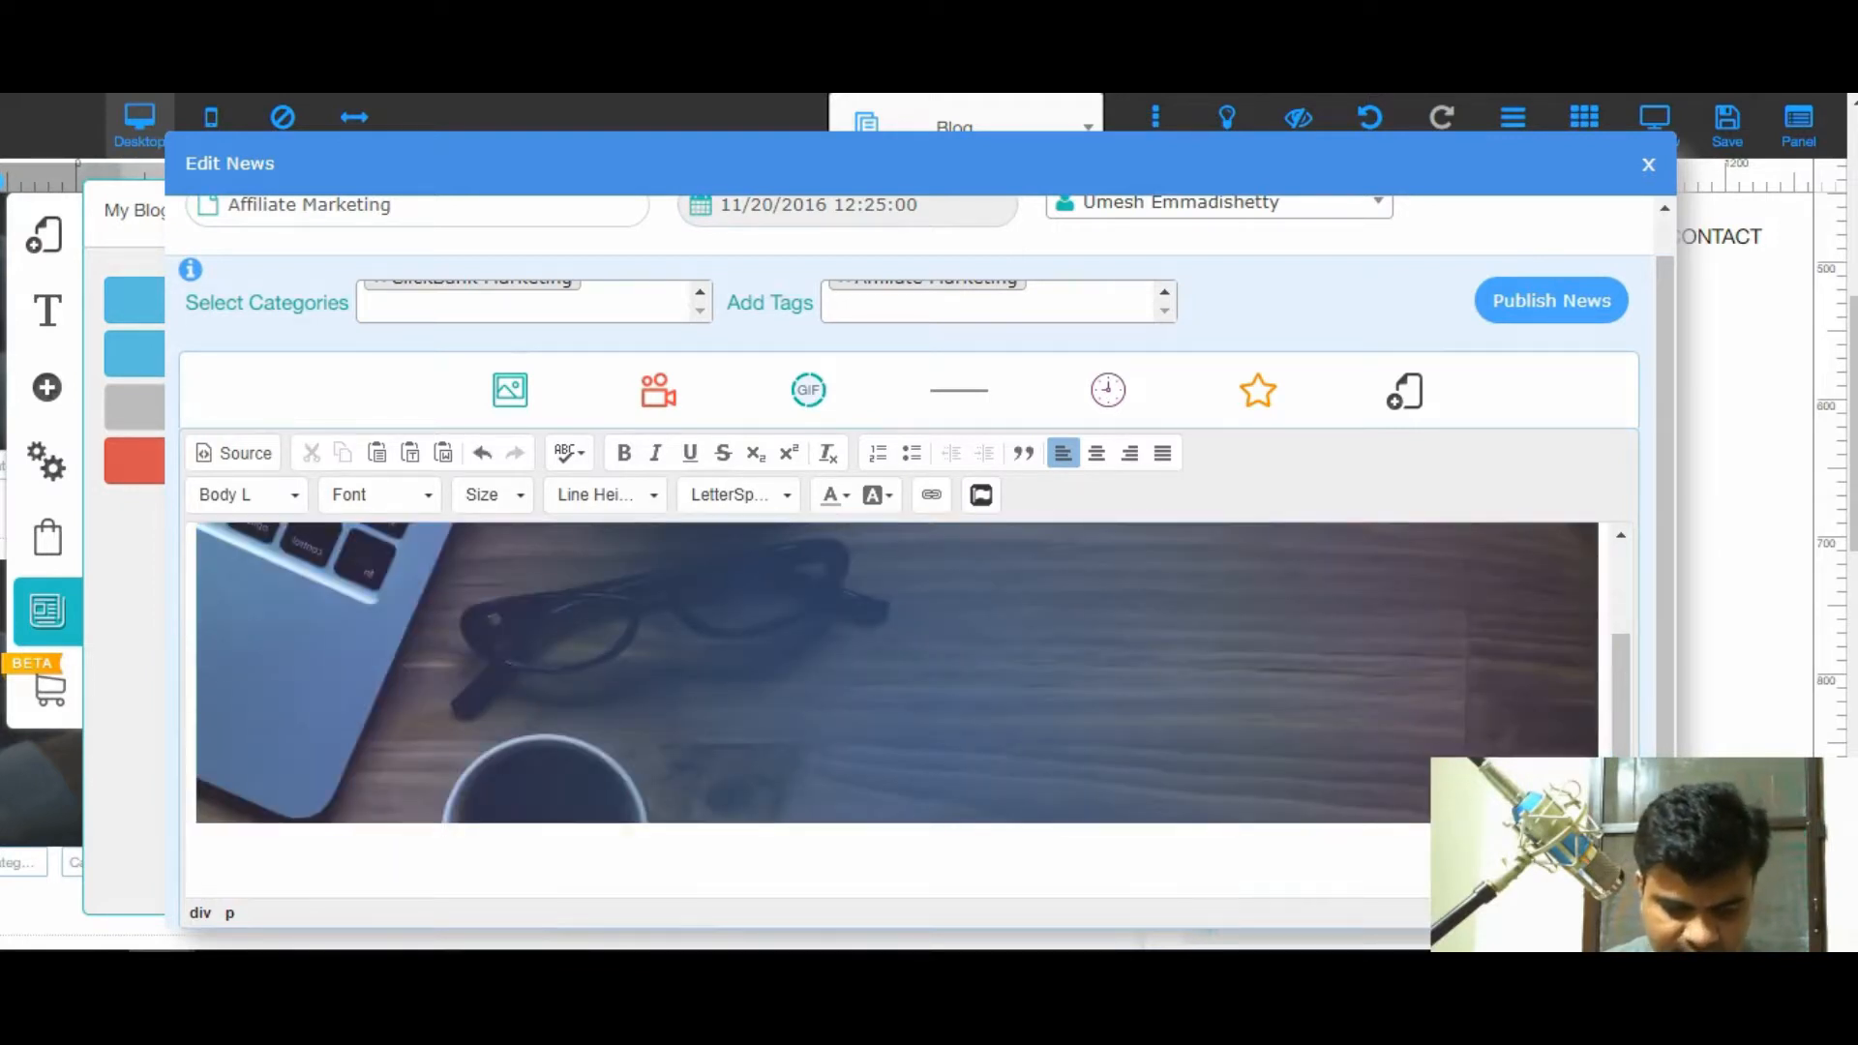
key("ctrl+v")
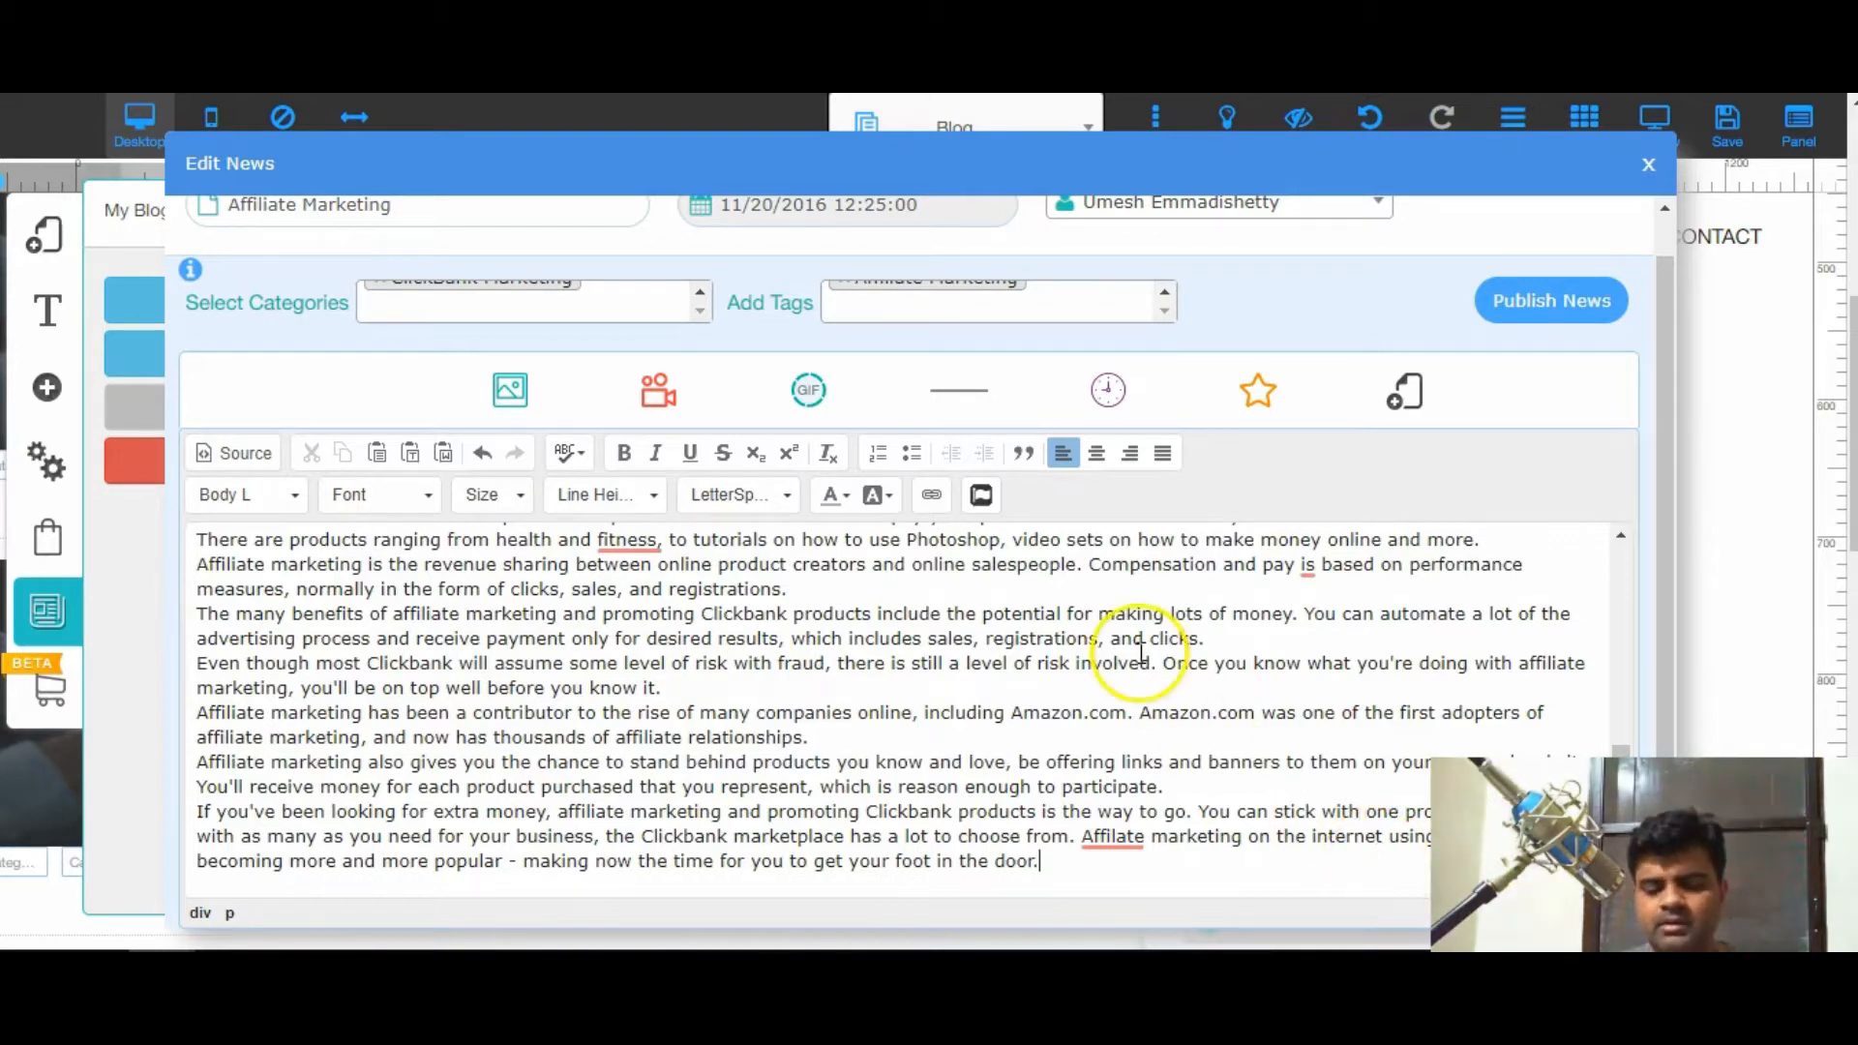
- Insert a blank line after the article paragraph ending in "commissions every two weeks."
scroll(1141, 655, "up", 3)
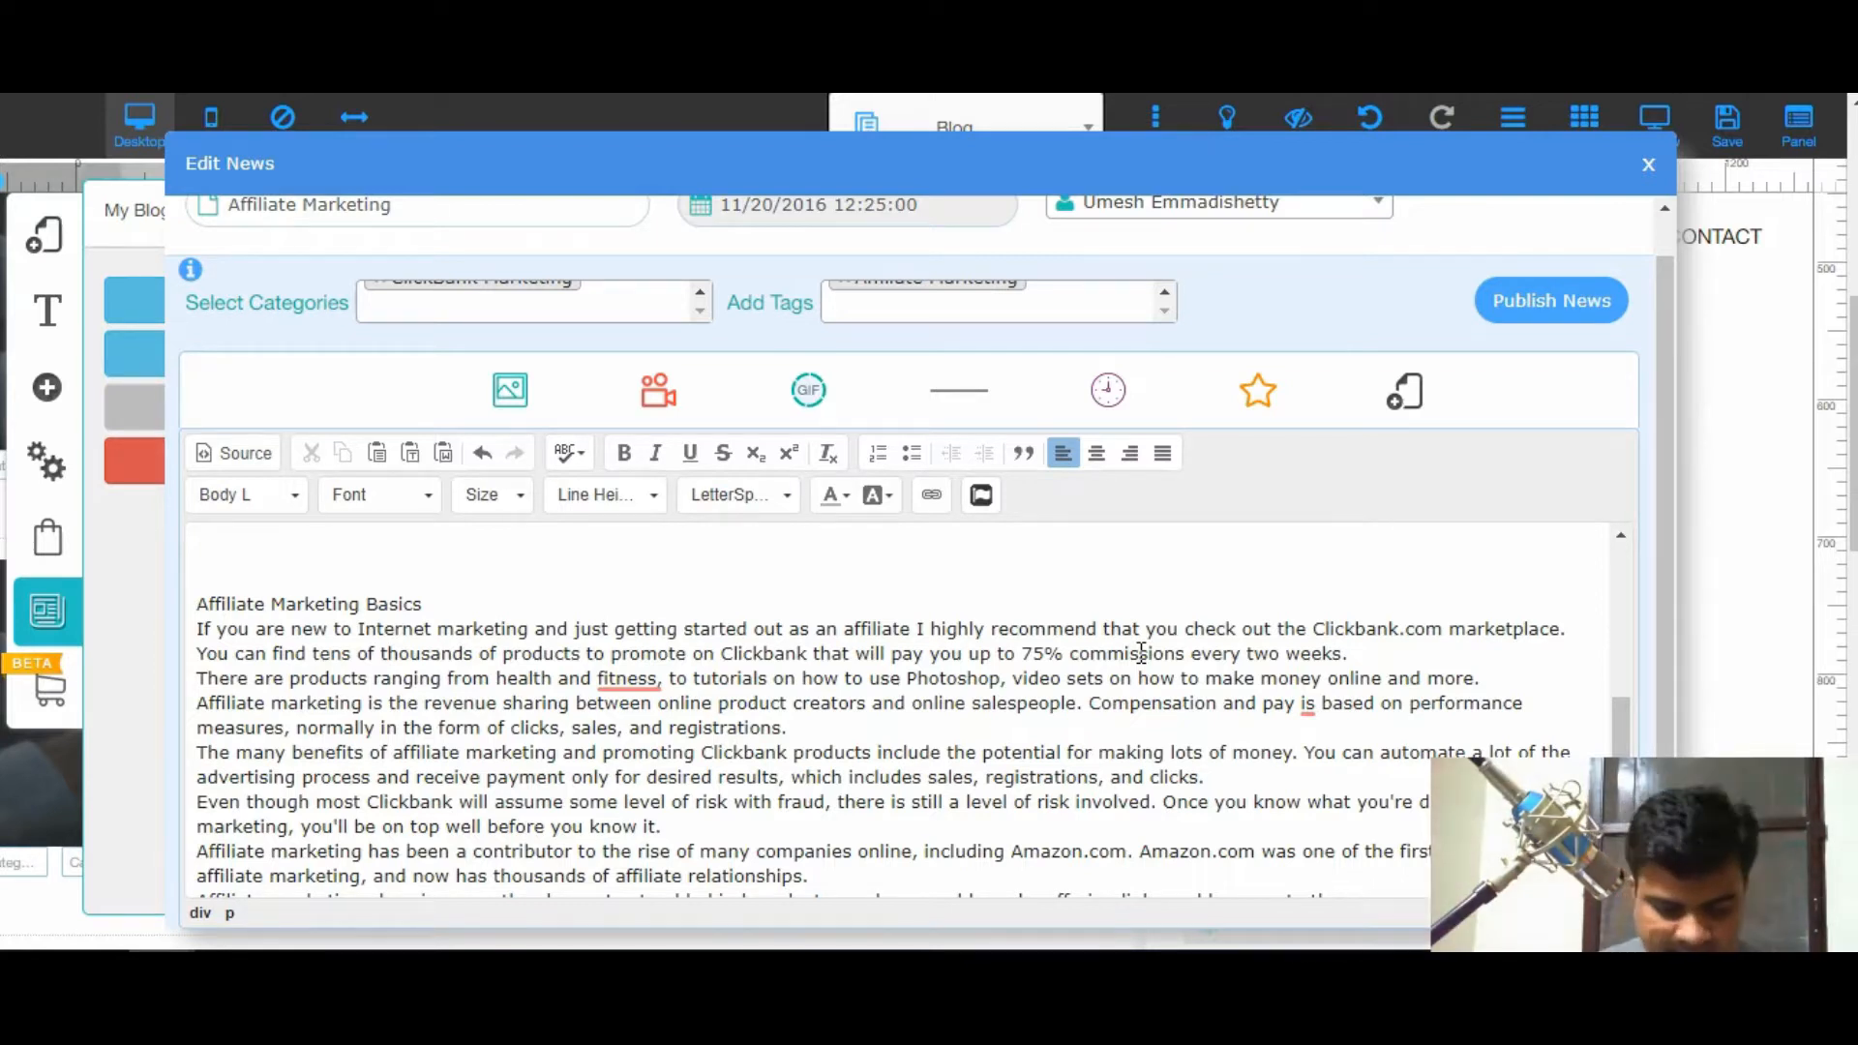
scroll(1094, 774, "down", 1)
scroll(1094, 774, "down", 1)
scroll(1094, 775, "up", 3)
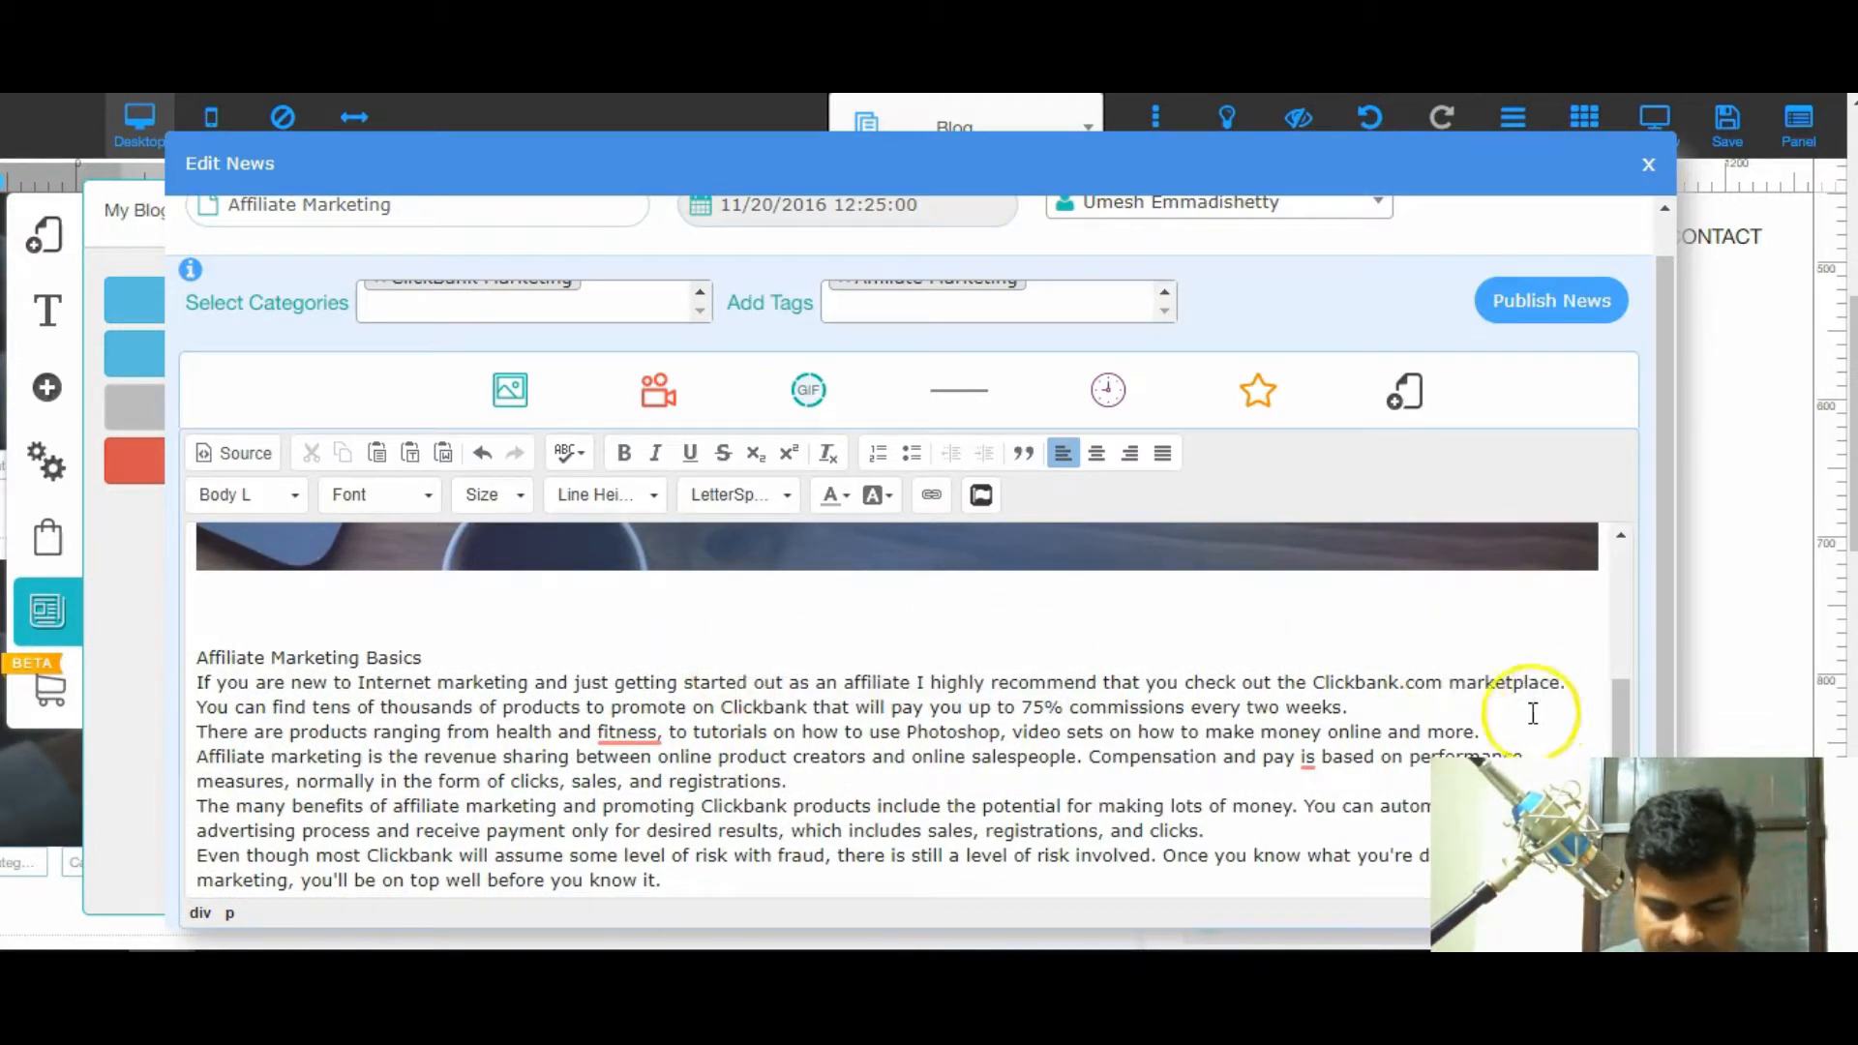
left_click(1495, 726)
left_click(1425, 702)
key("Return")
scroll(1425, 703, "down", 2)
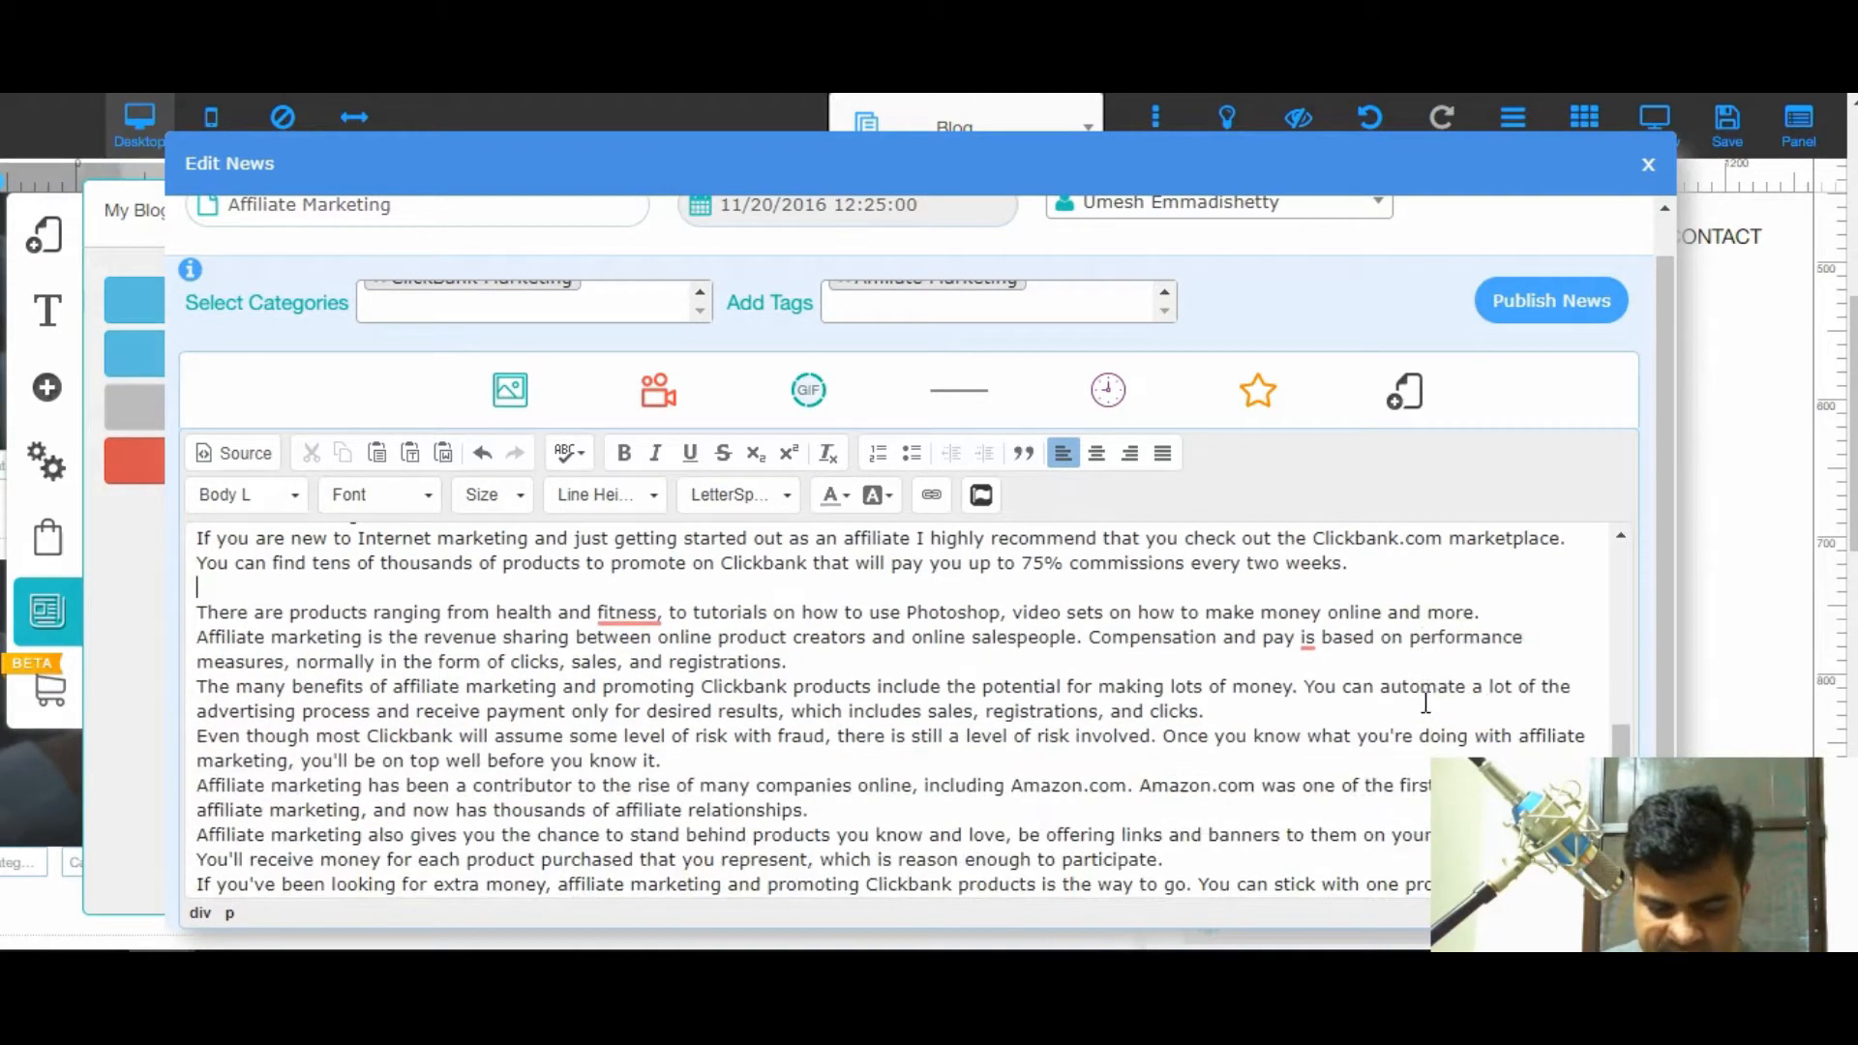
- Insert blank lines after the paragraphs ending in "sales, and registrations." and "registrations, and clicks."
left_click(857, 658)
key("Return")
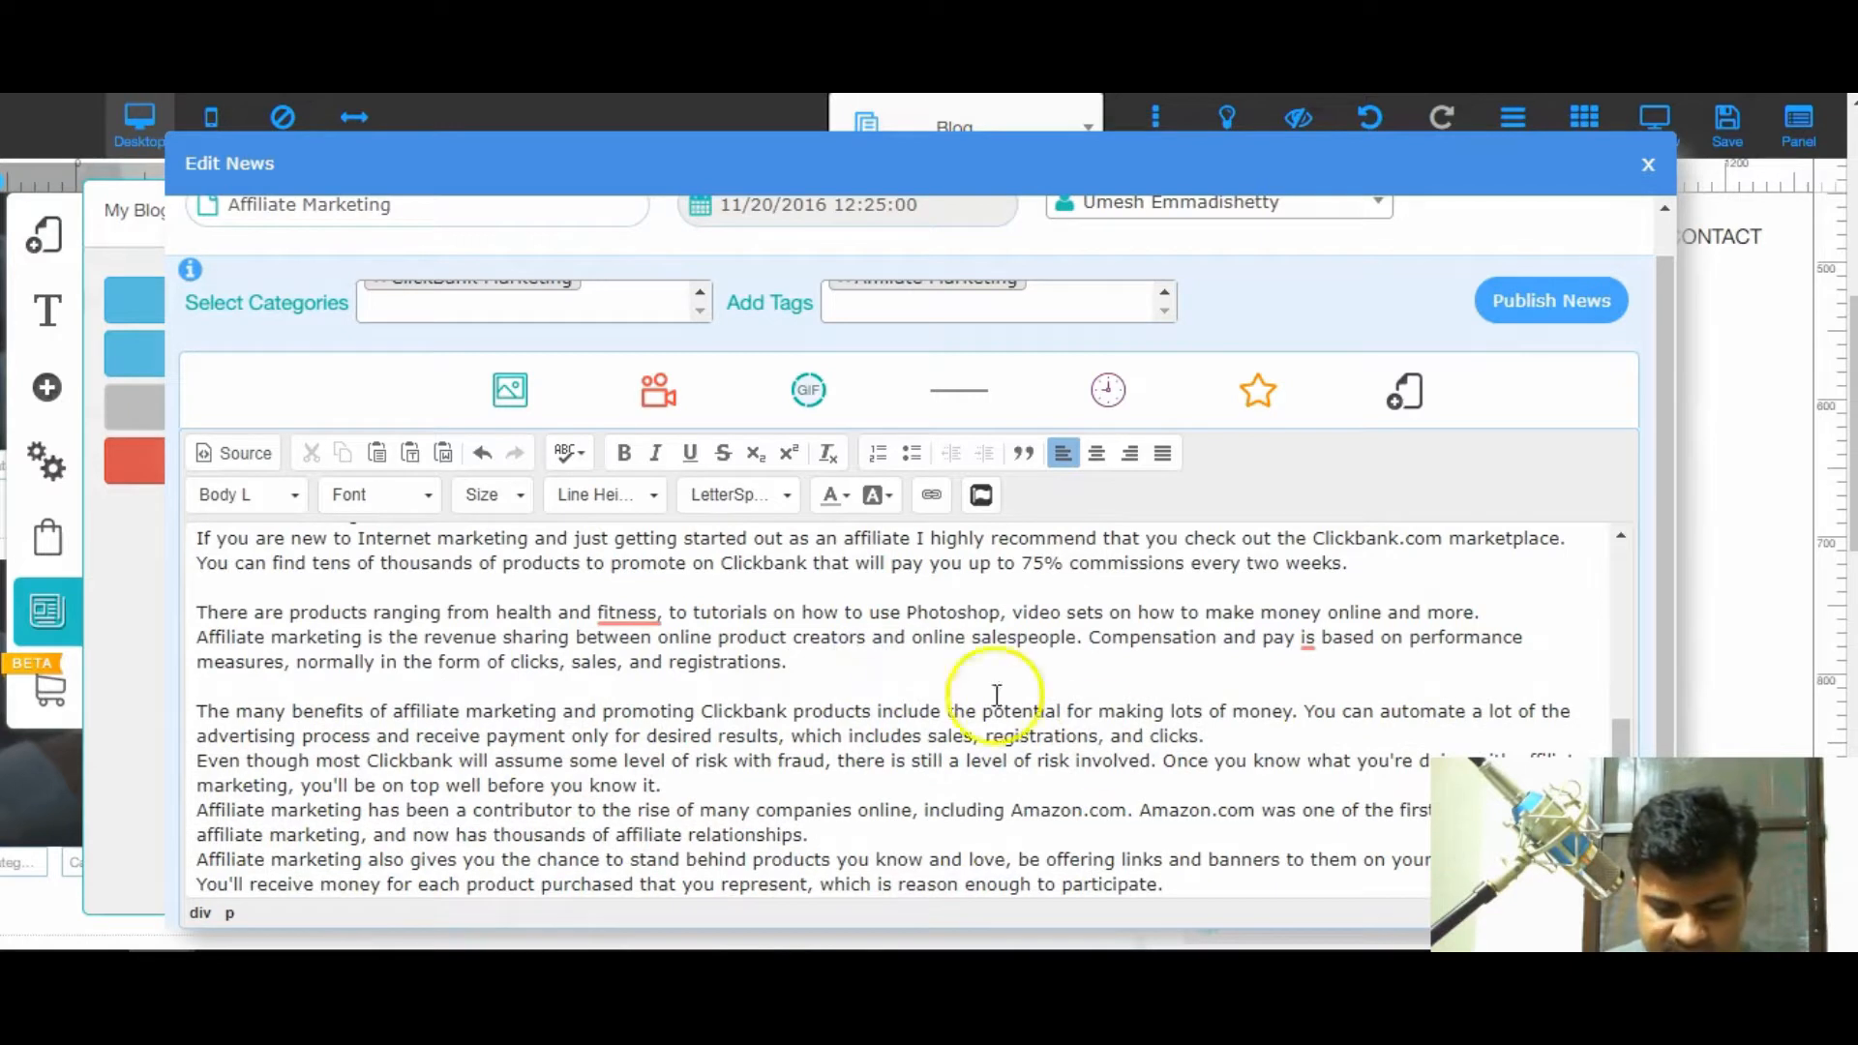
left_click(1234, 736)
key("Return")
scroll(1239, 738, "down", 1)
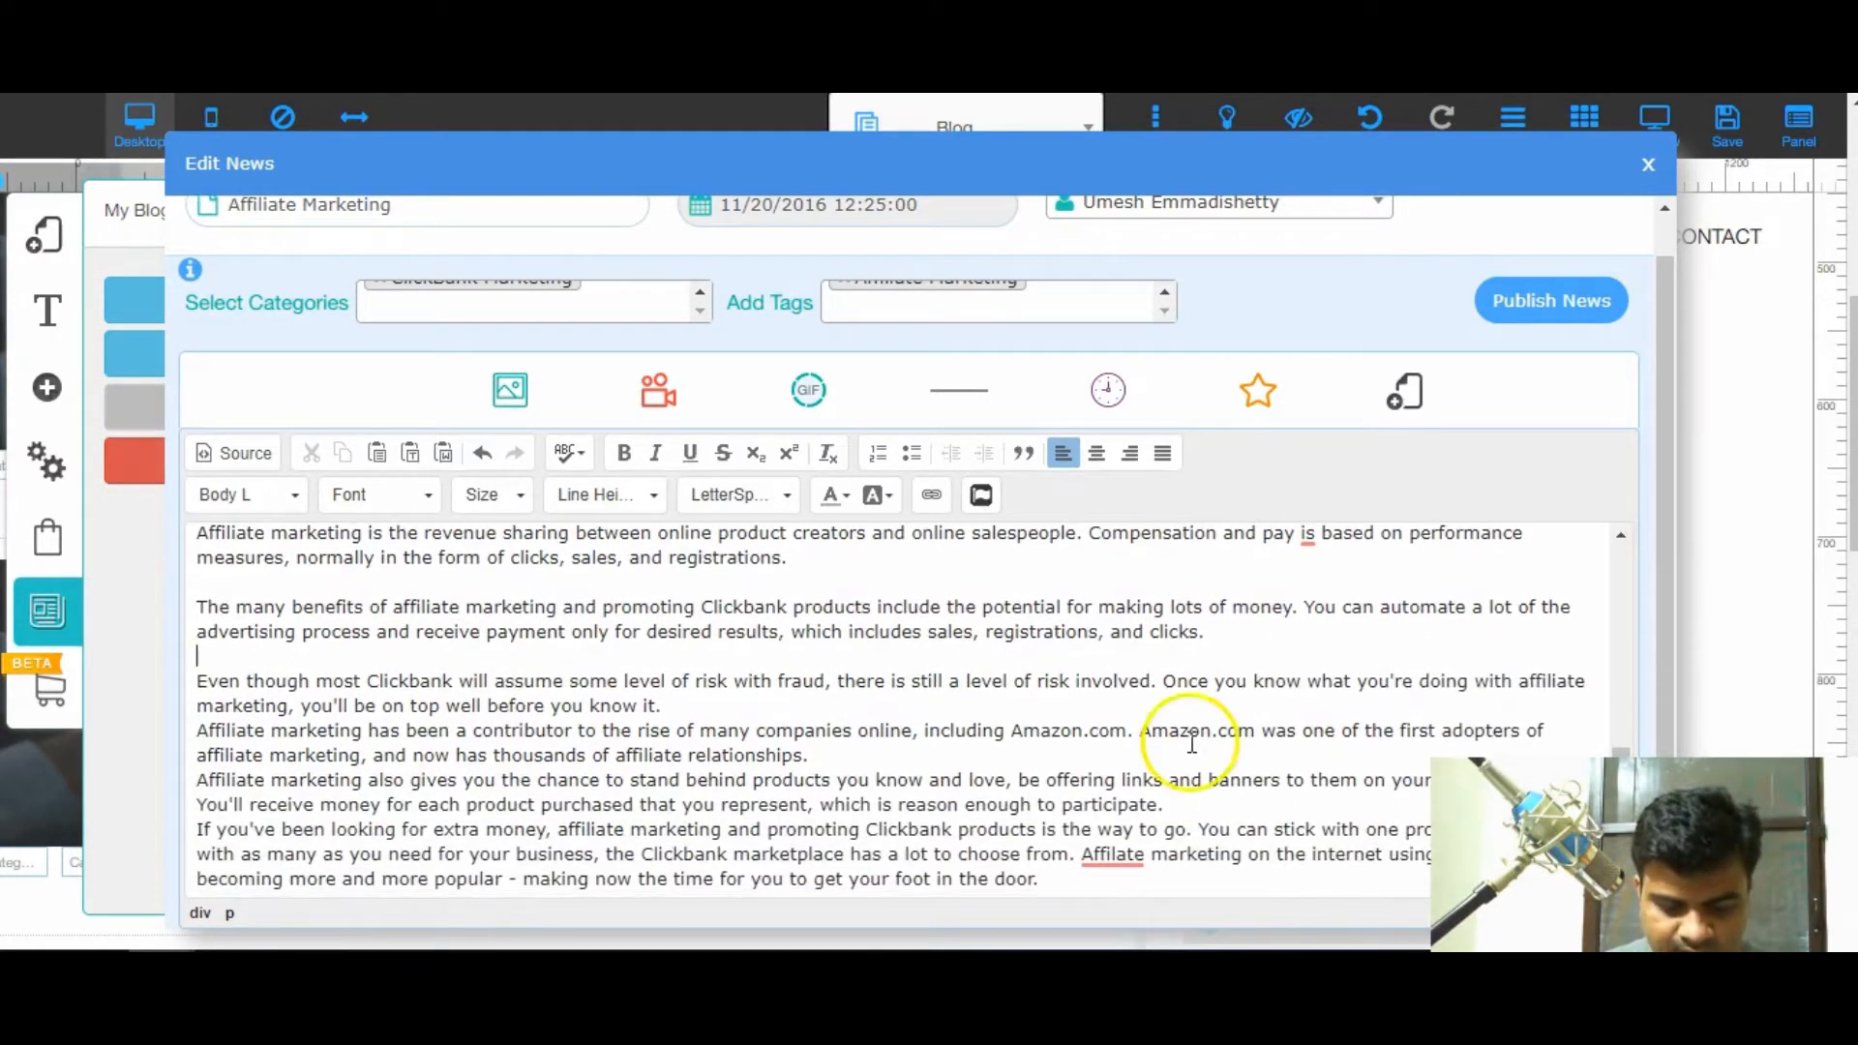
- Insert blank lines after the paragraphs ending in "before you know it." and "thousands of affiliate relationships."
left_click(680, 714)
key("Return")
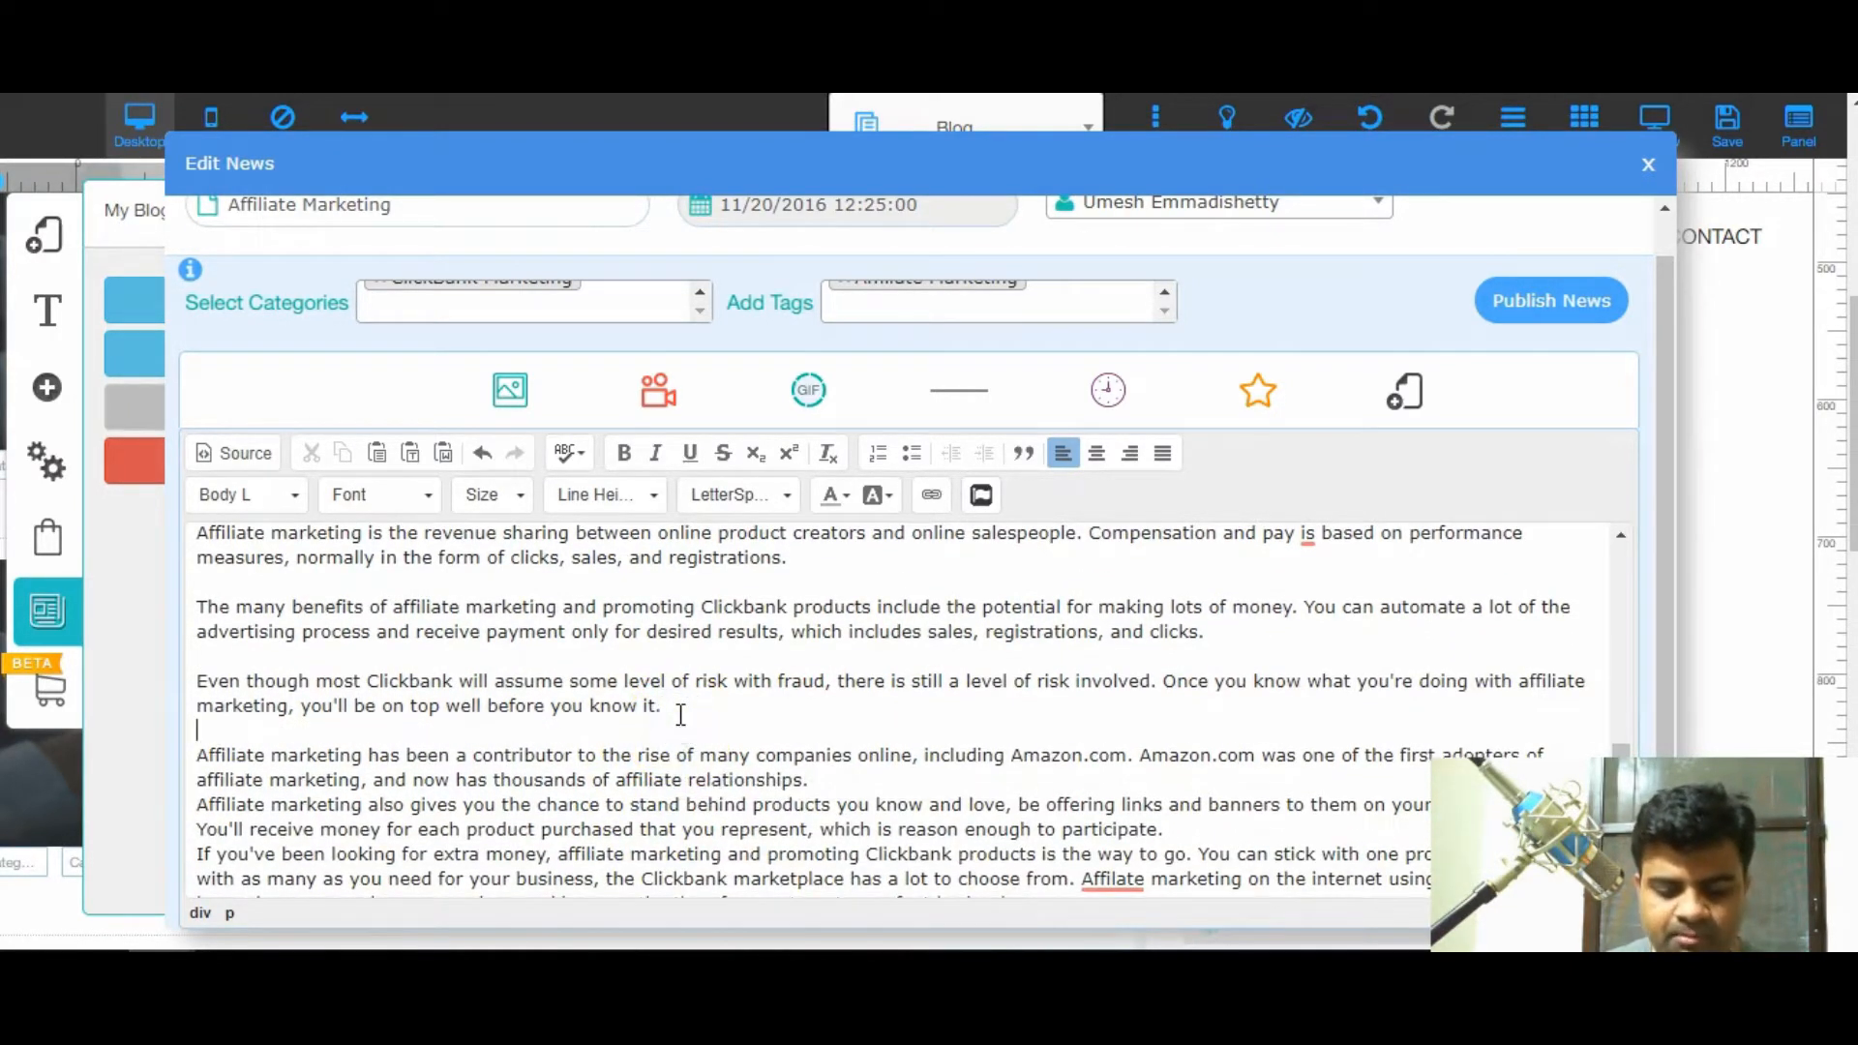
left_click(843, 779)
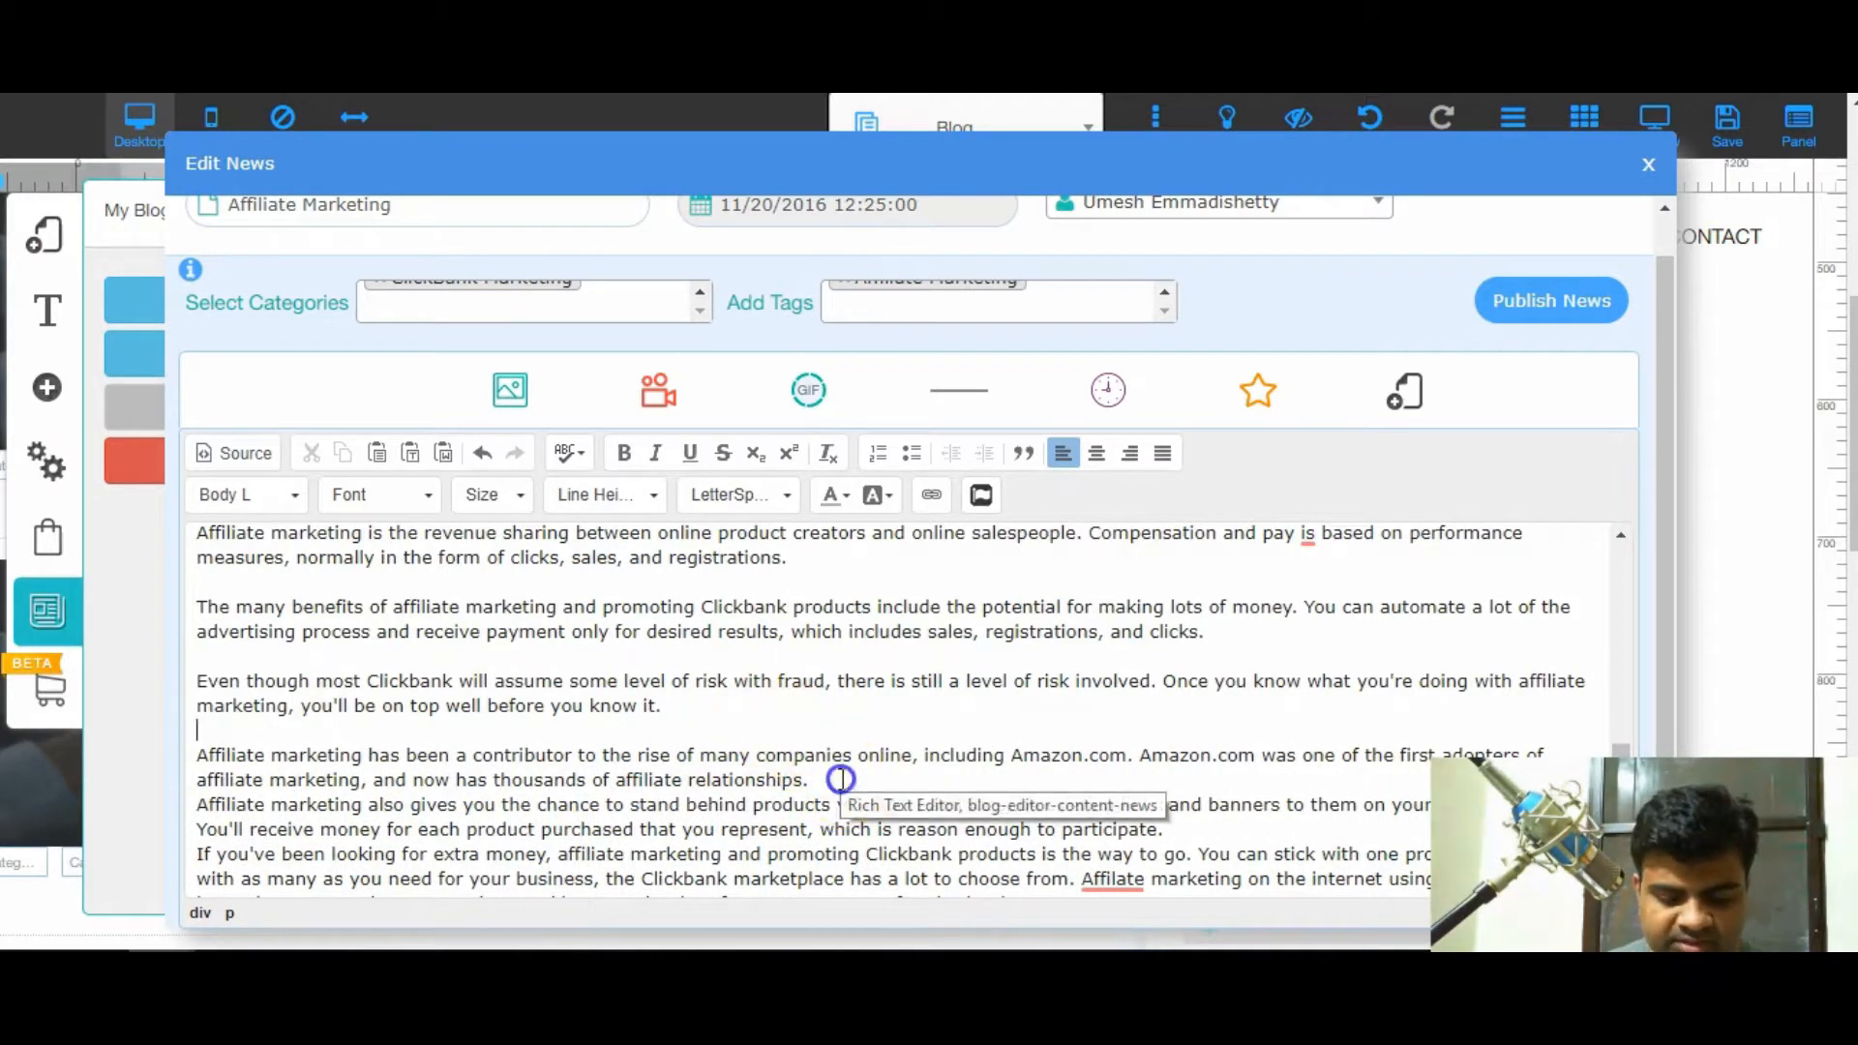
key("Return")
scroll(842, 777, "down", 1)
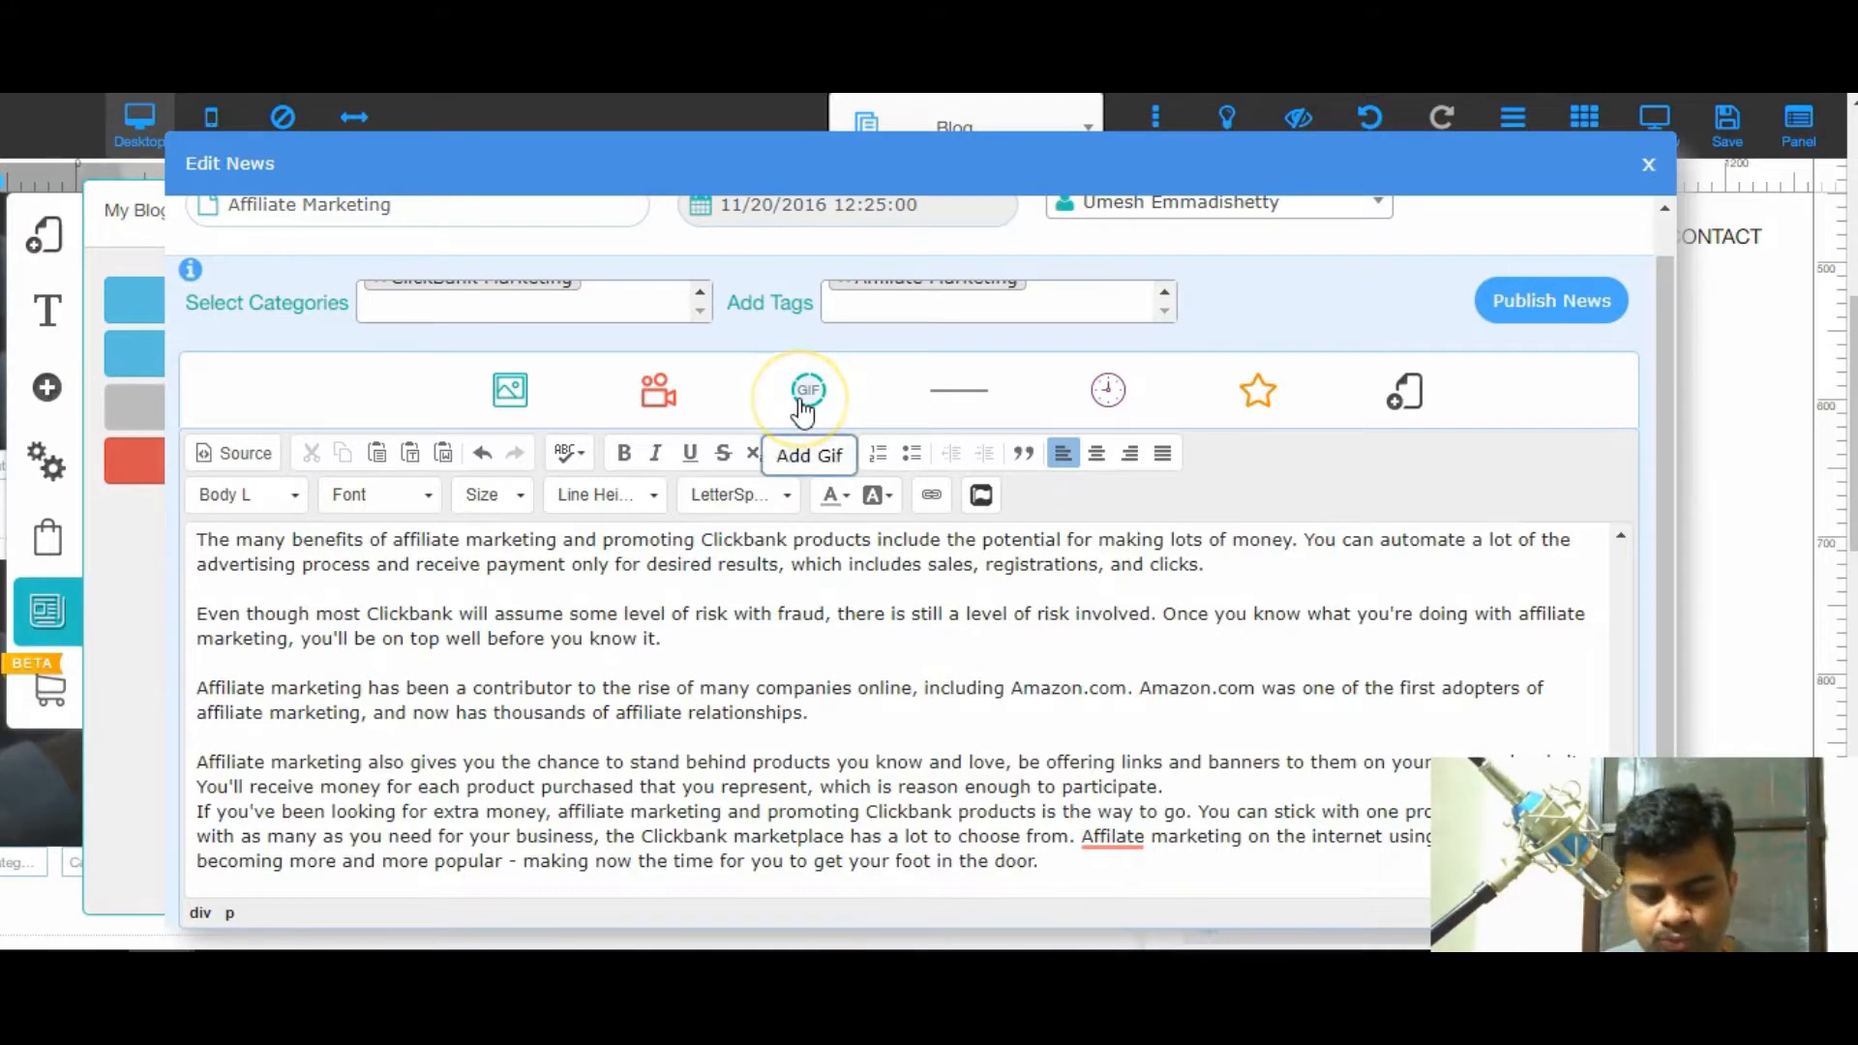
- Add an extra blank line below the paragraph ending in "before you know it."
left_click(718, 647)
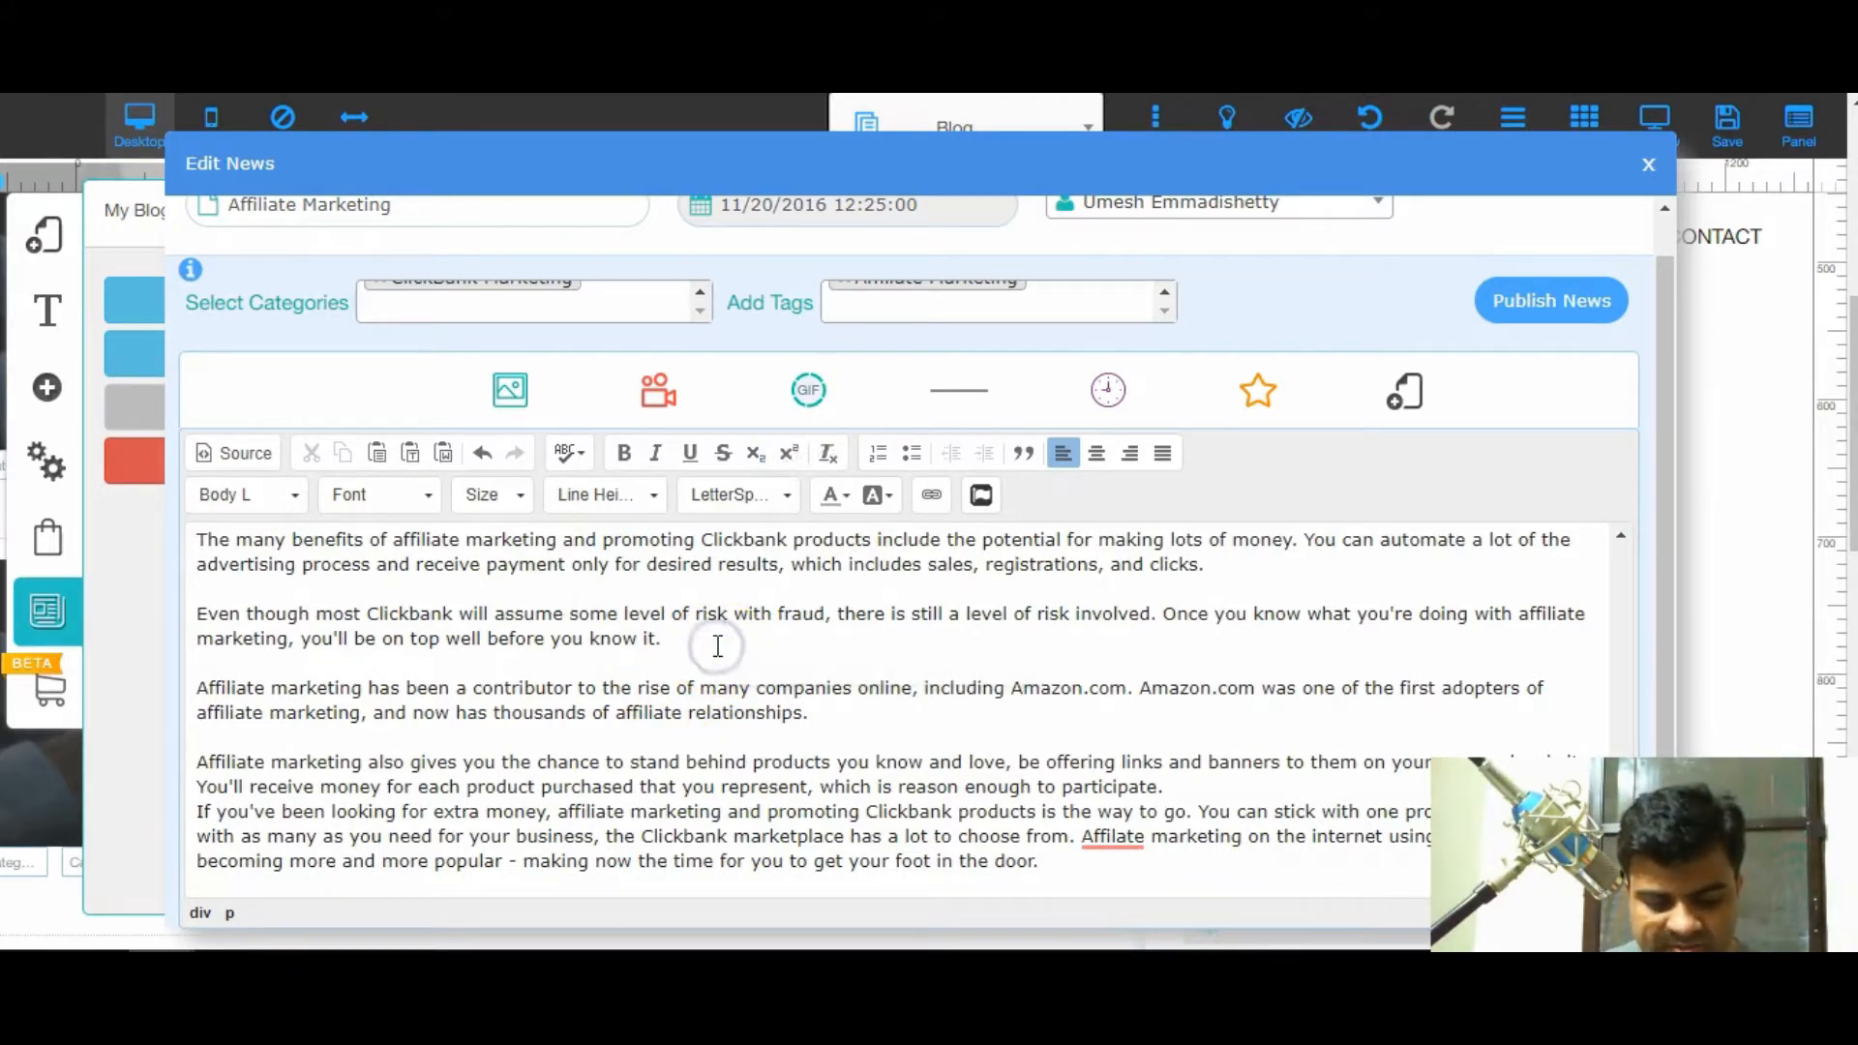
key("Return")
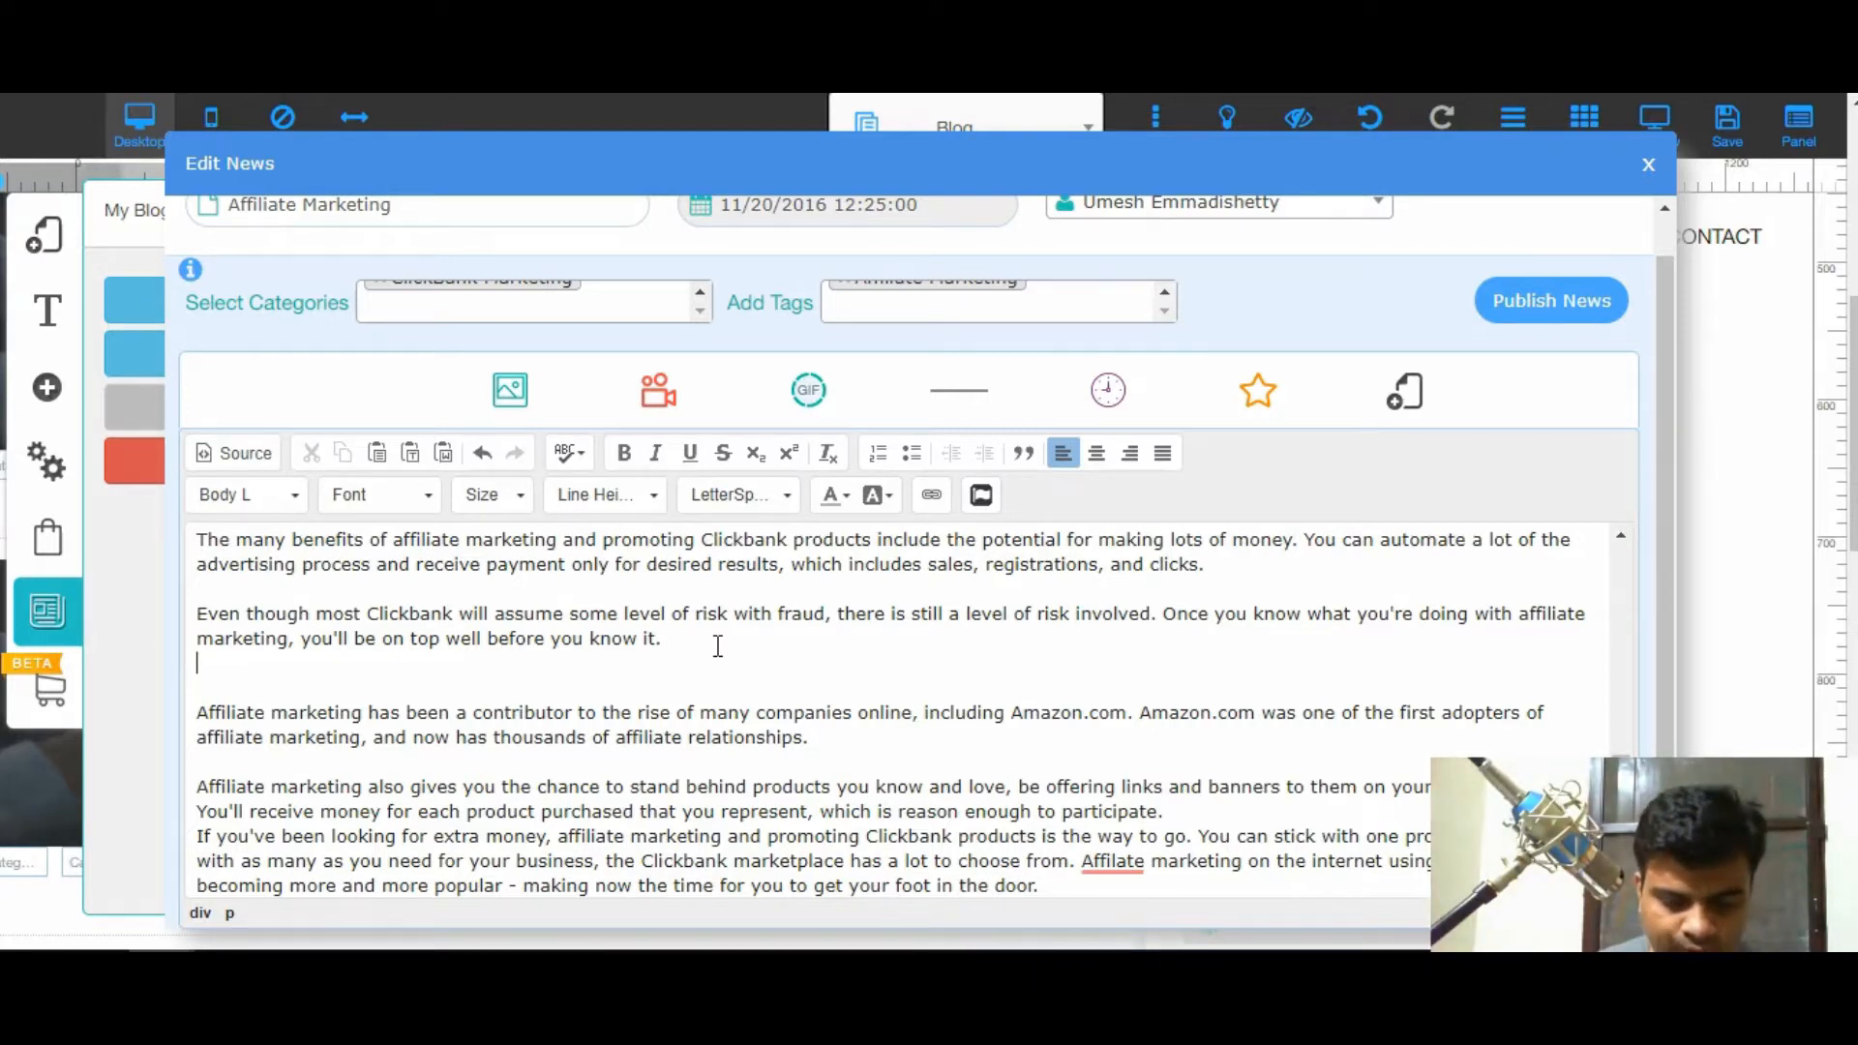
scroll(718, 646, "down", 5)
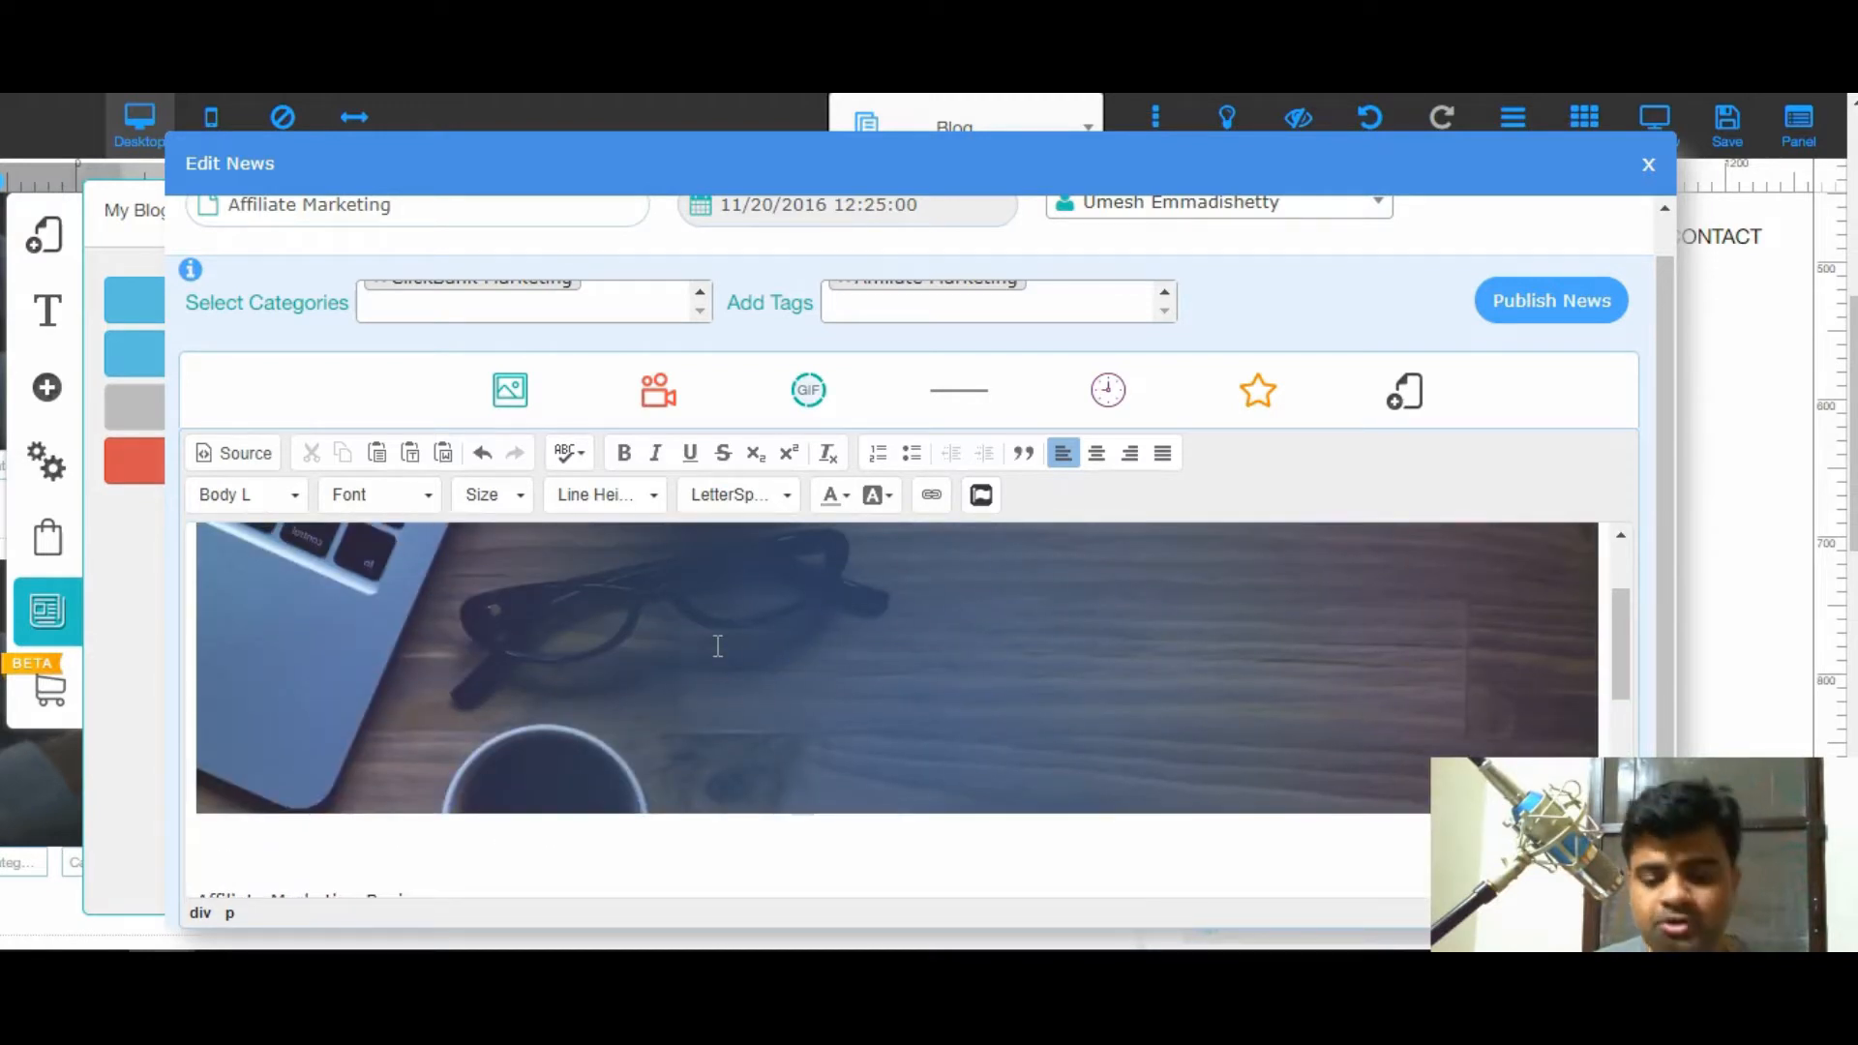
- Search Google for "giphy" in a new browser tab and open the GIPHY website
left_click(904, 194)
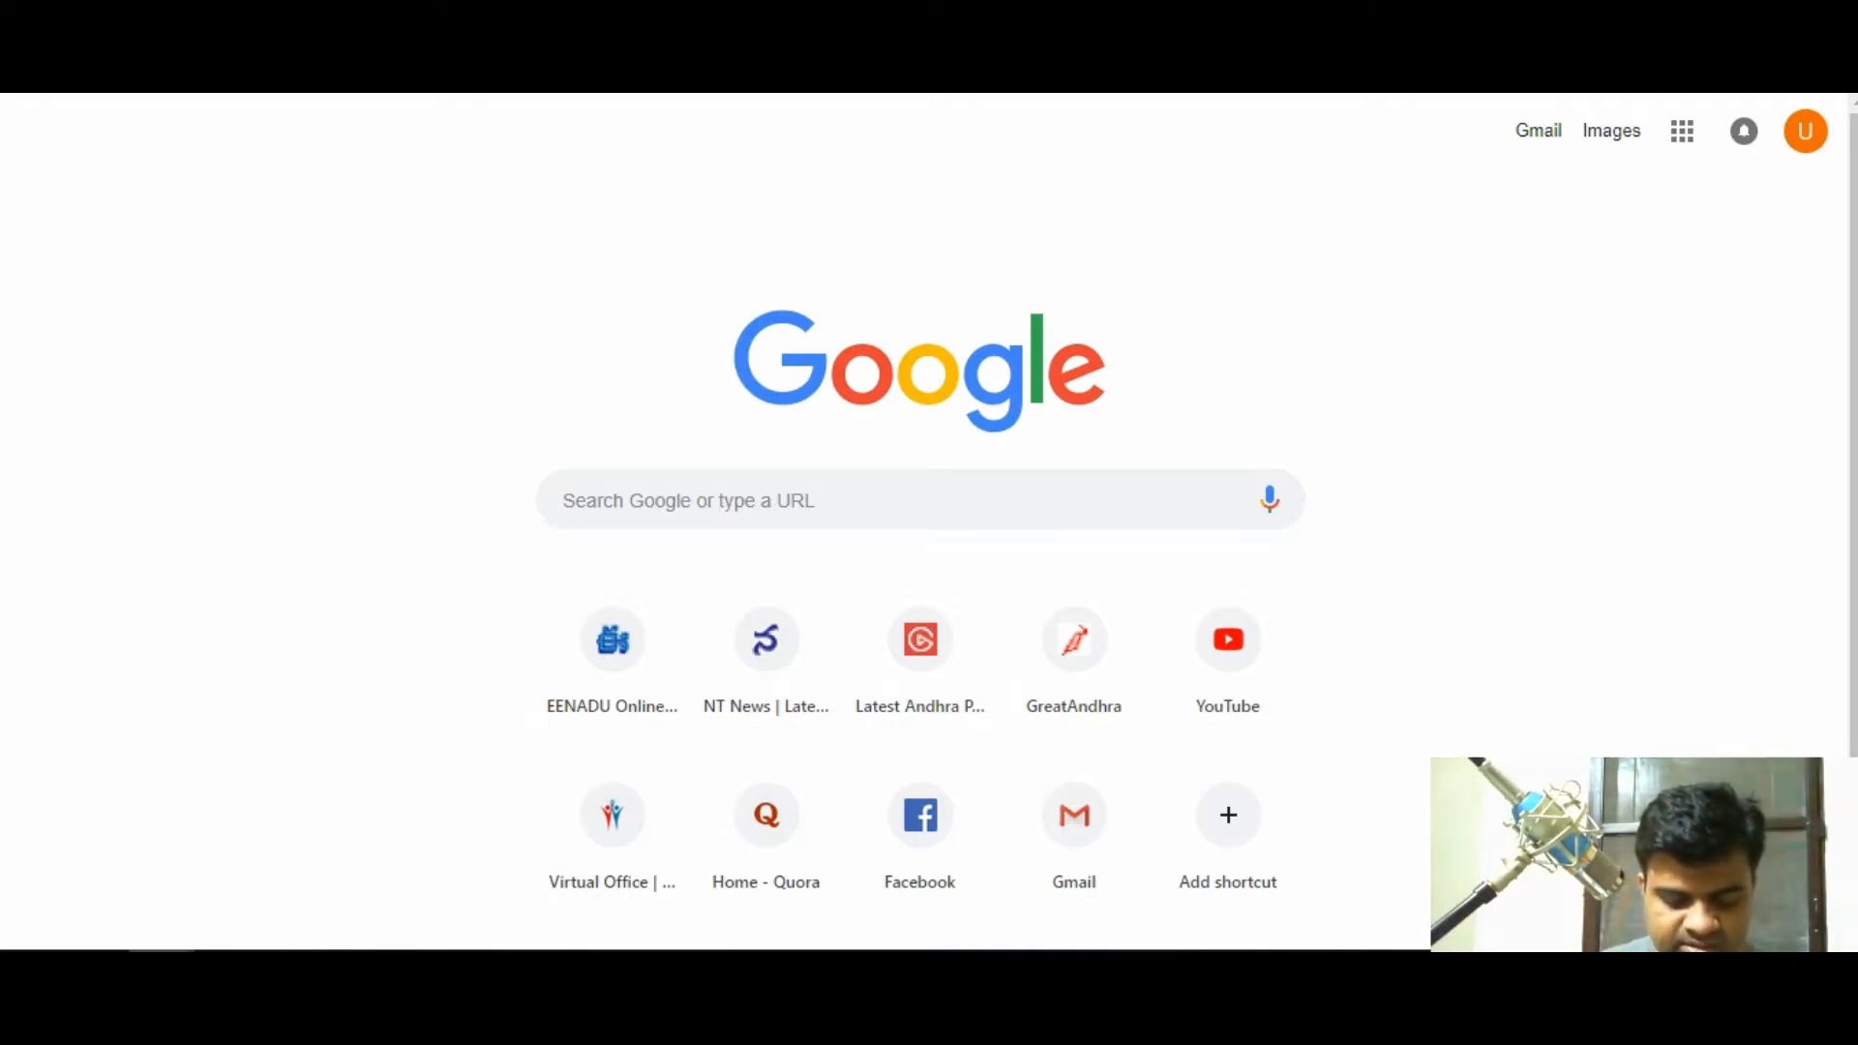
type("giphy")
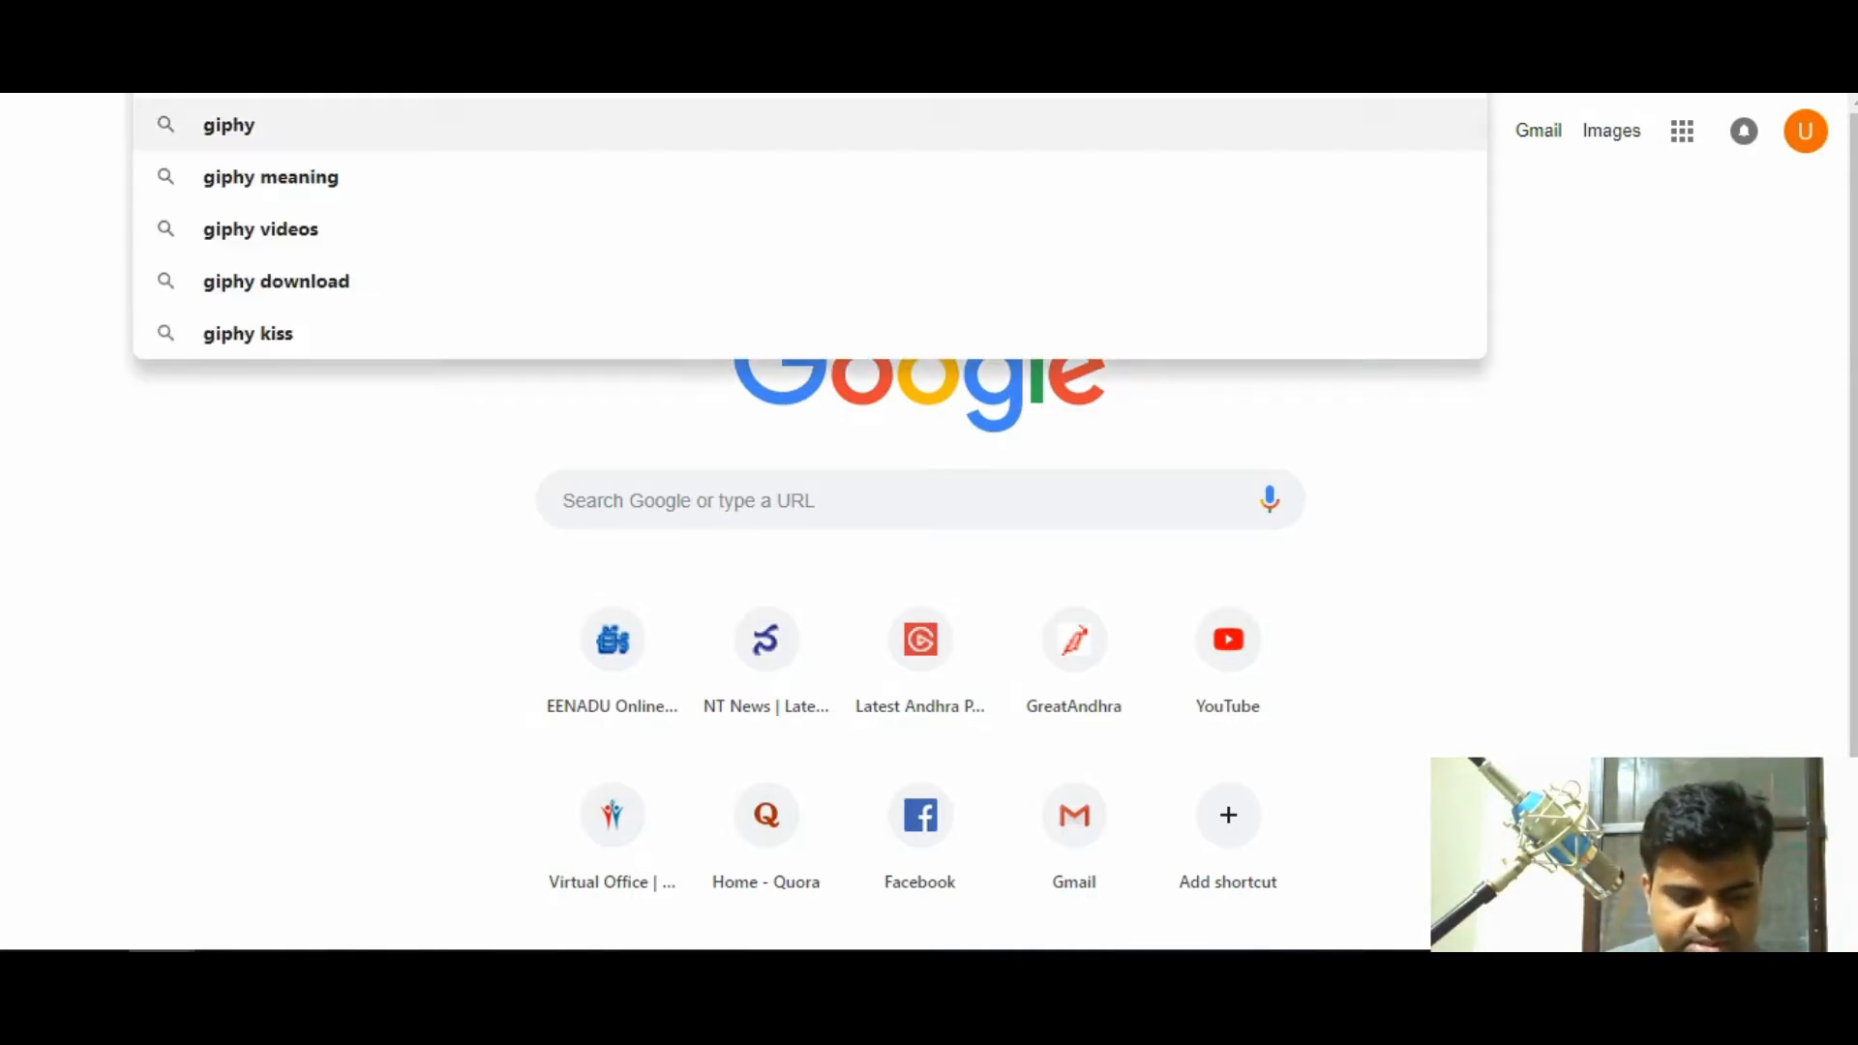
key("Return")
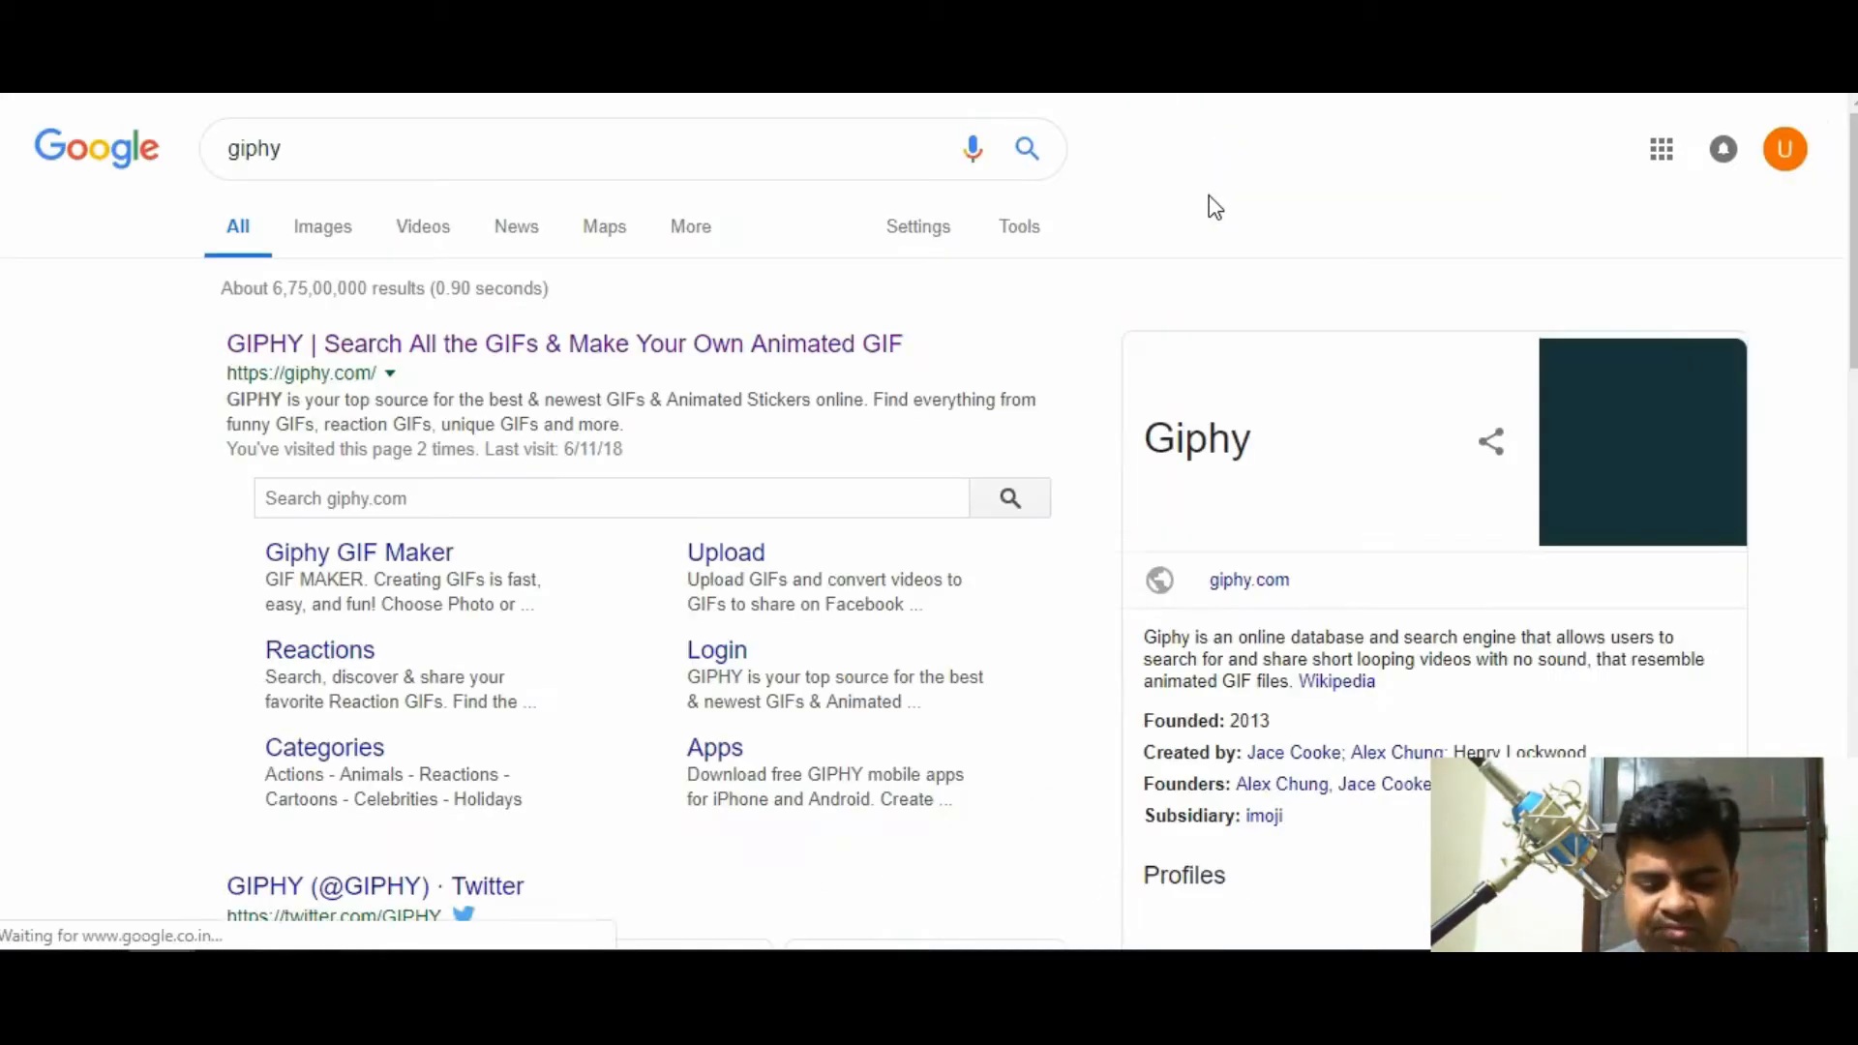
left_click(738, 346)
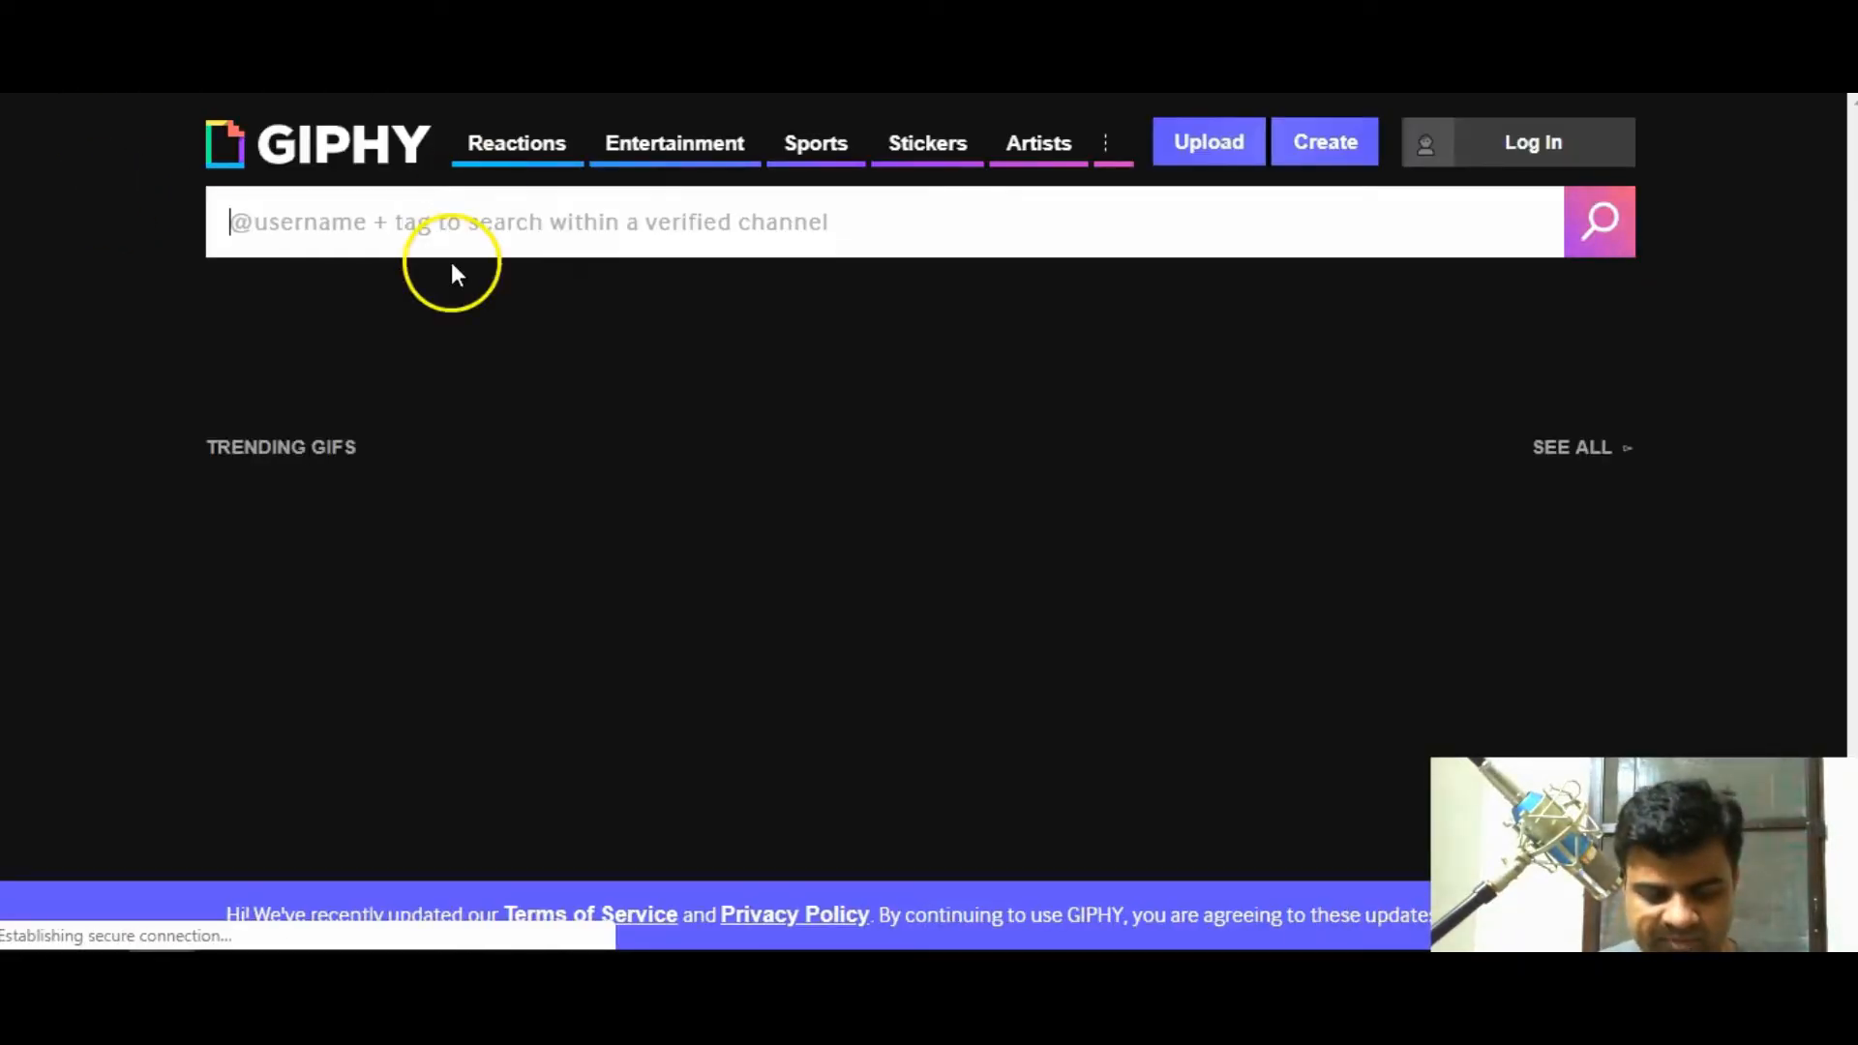
- Search GIPHY for "dog" and find the GIF of the smiling white dog in the results
left_click(479, 240)
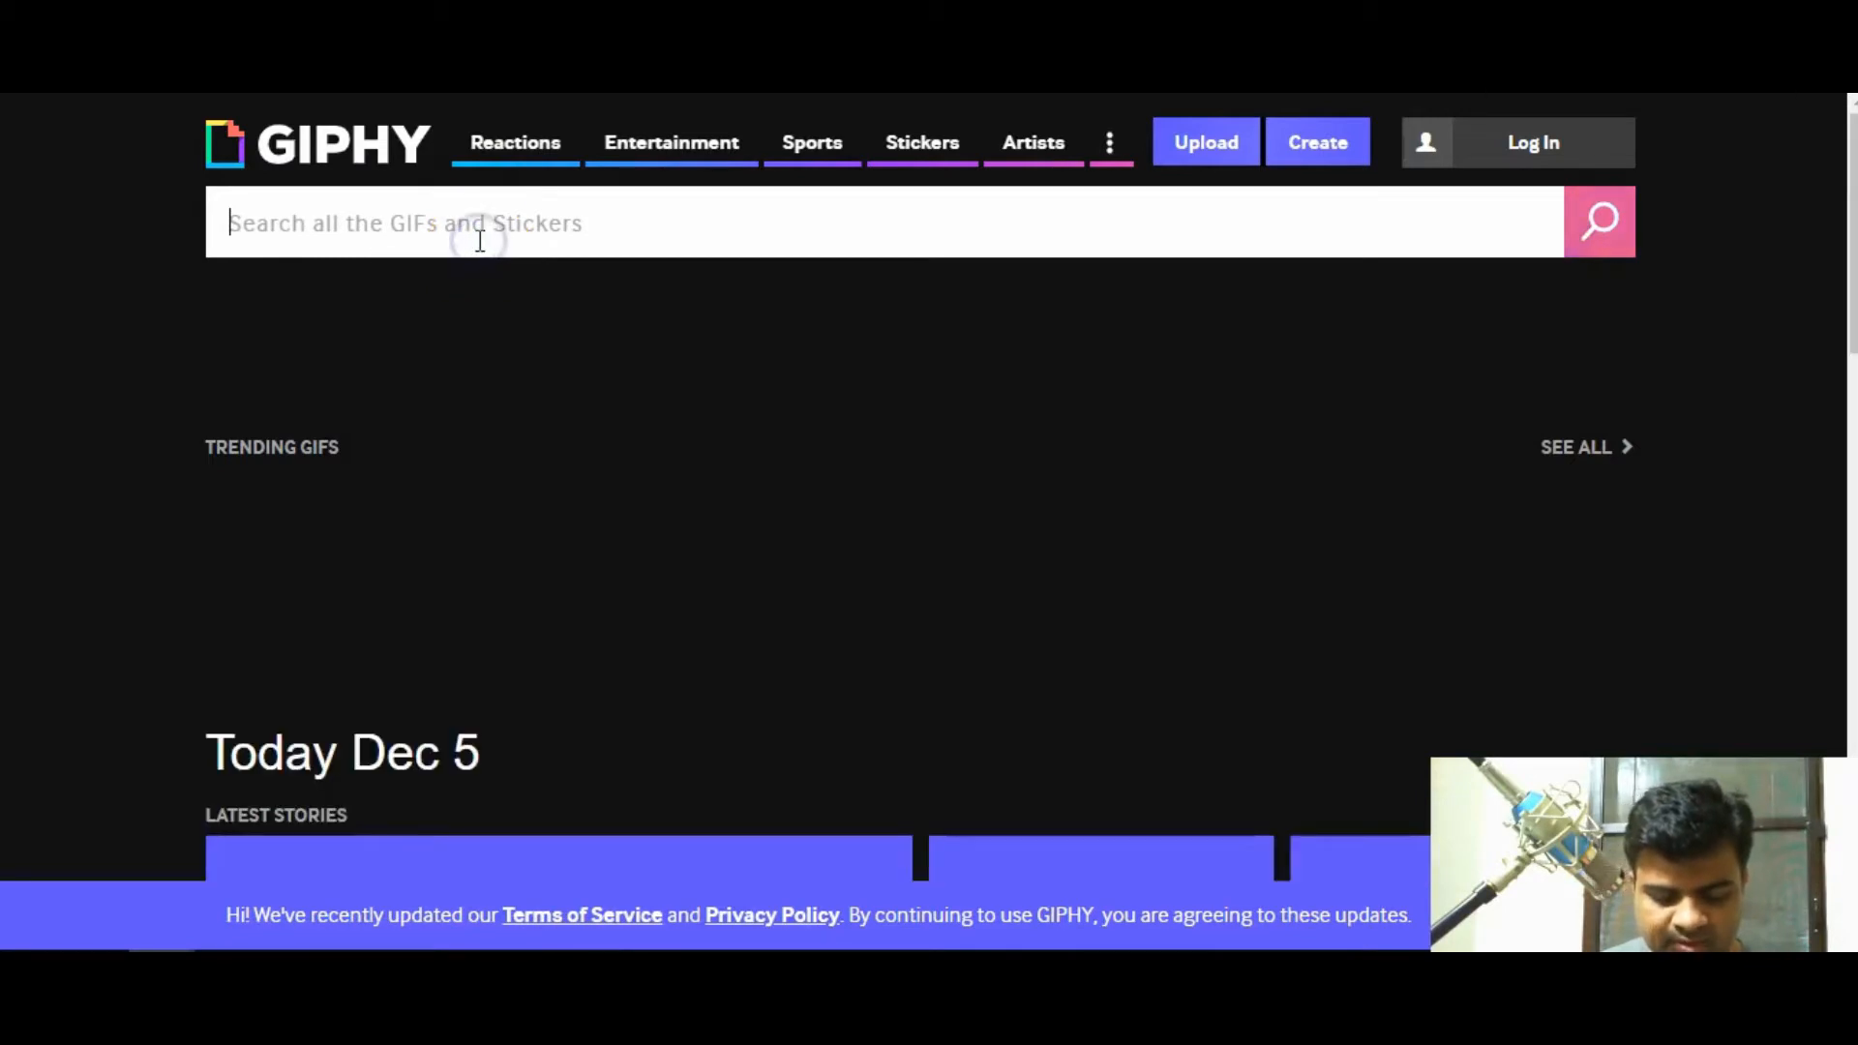
type("dog")
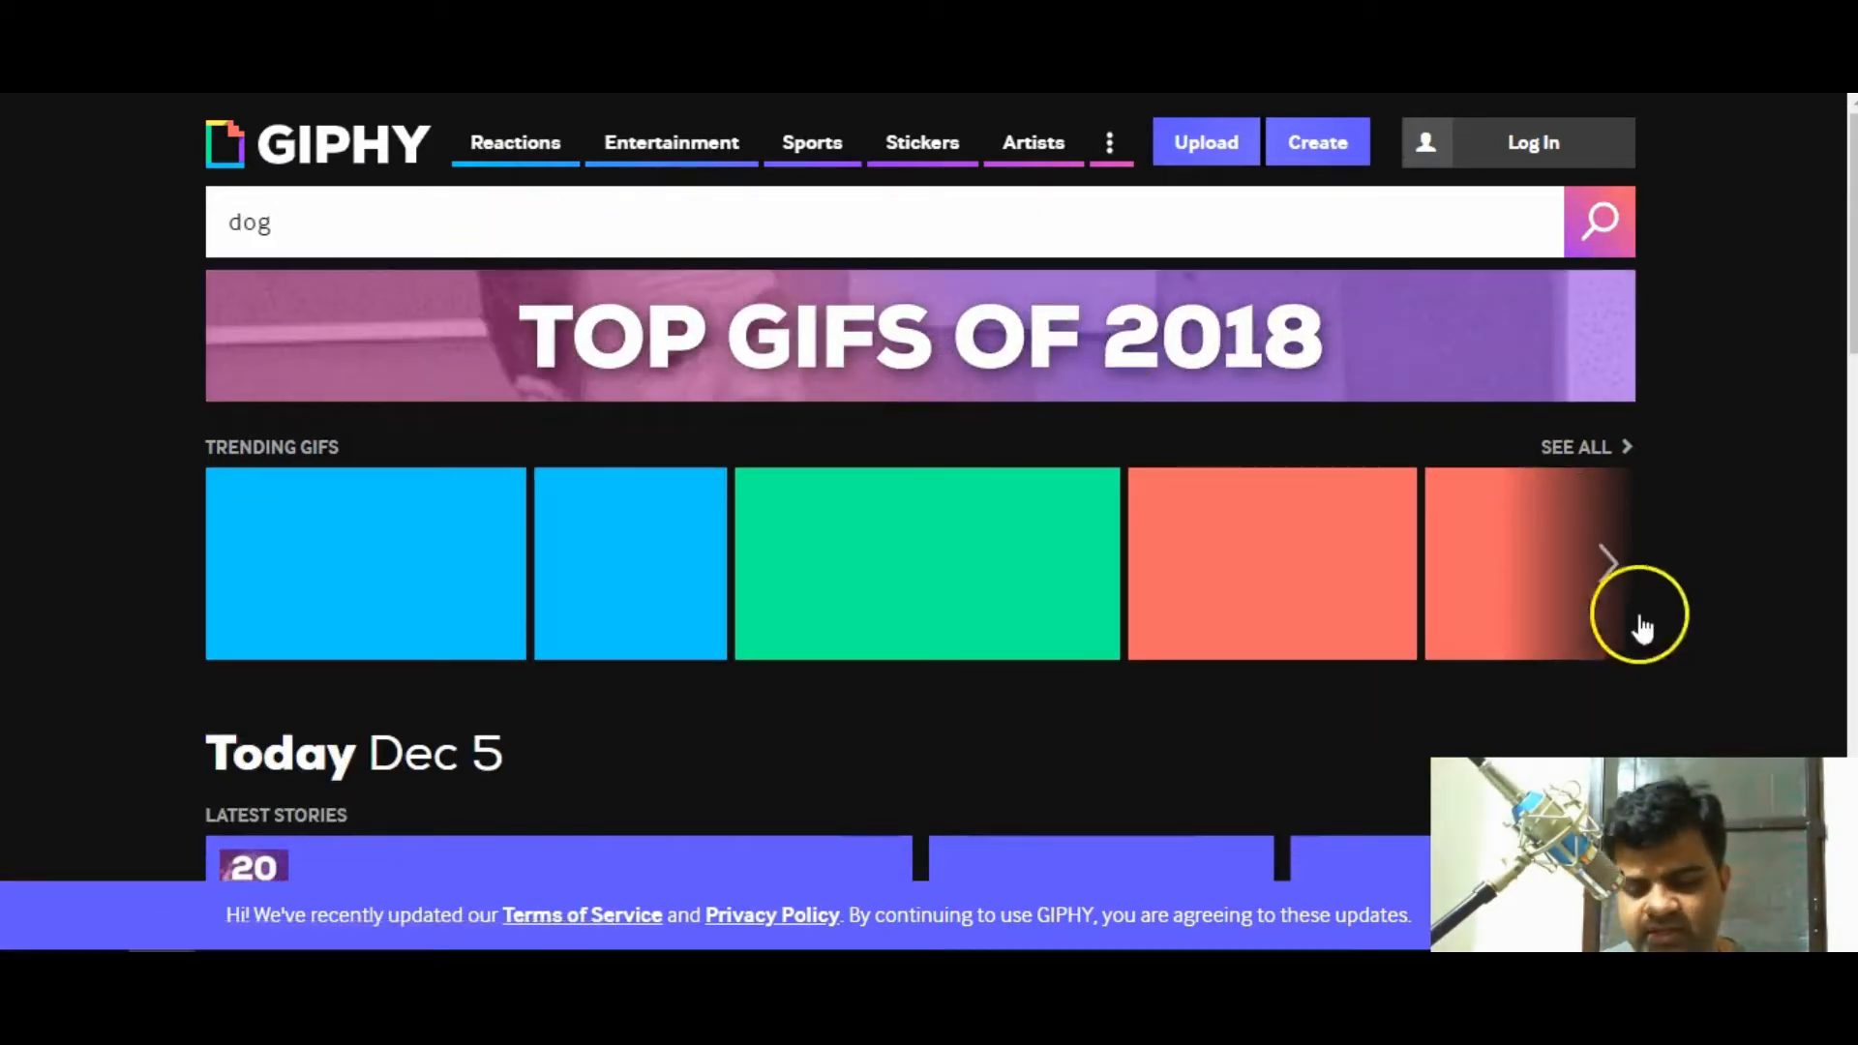
key("Return")
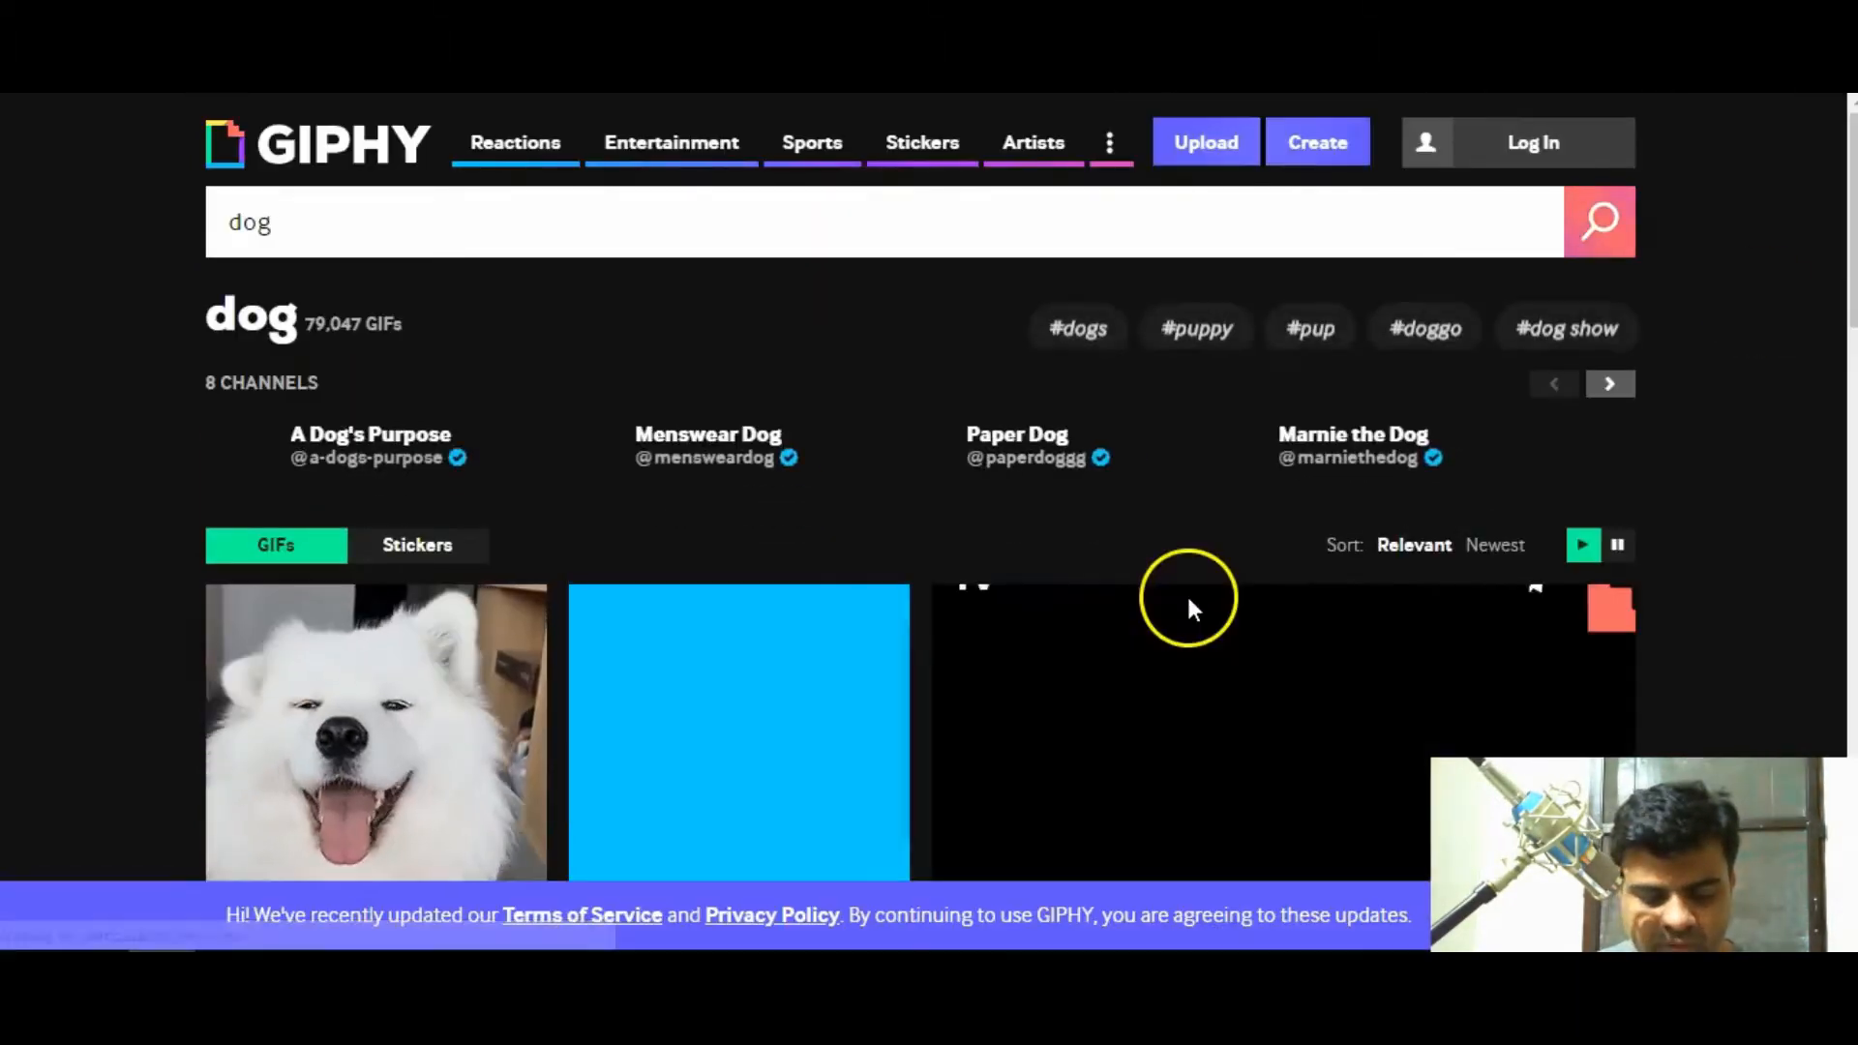
scroll(1186, 594, "down", 2)
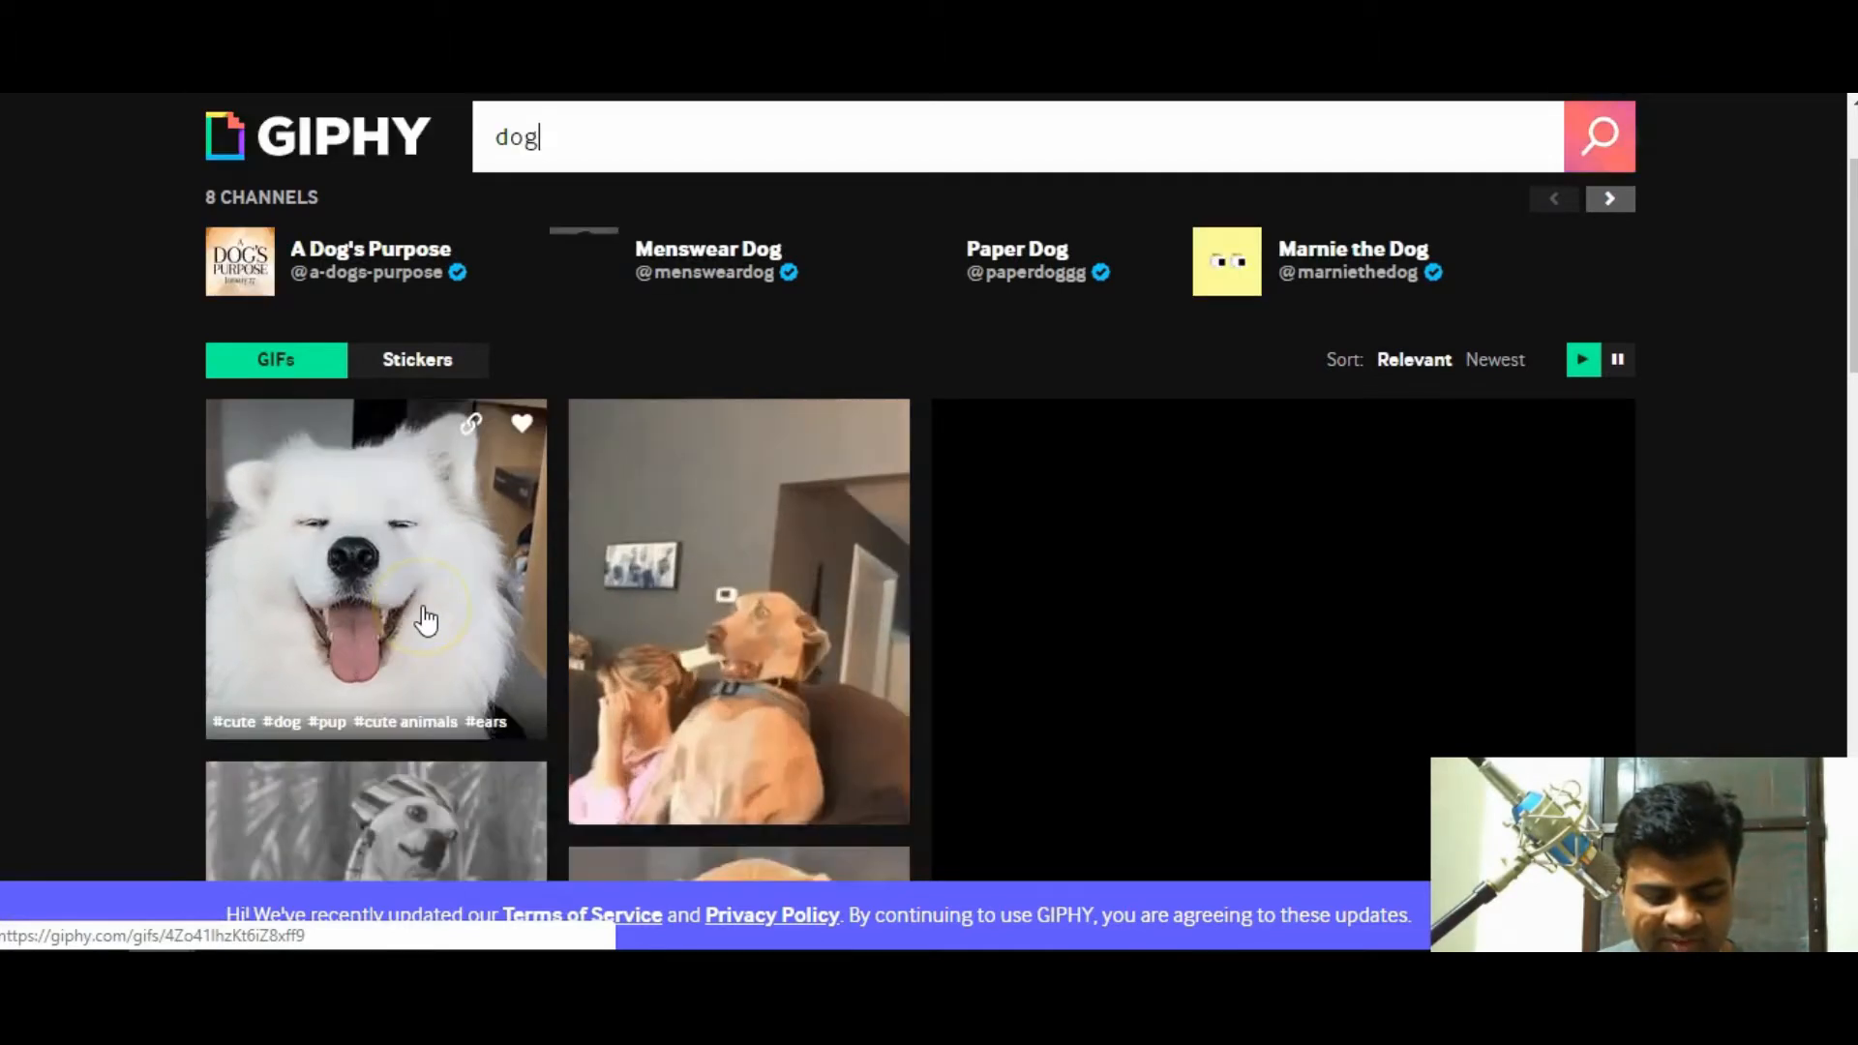
- Open the smiling white dog GIF on GIPHY and copy its direct GIF link
left_click(422, 612)
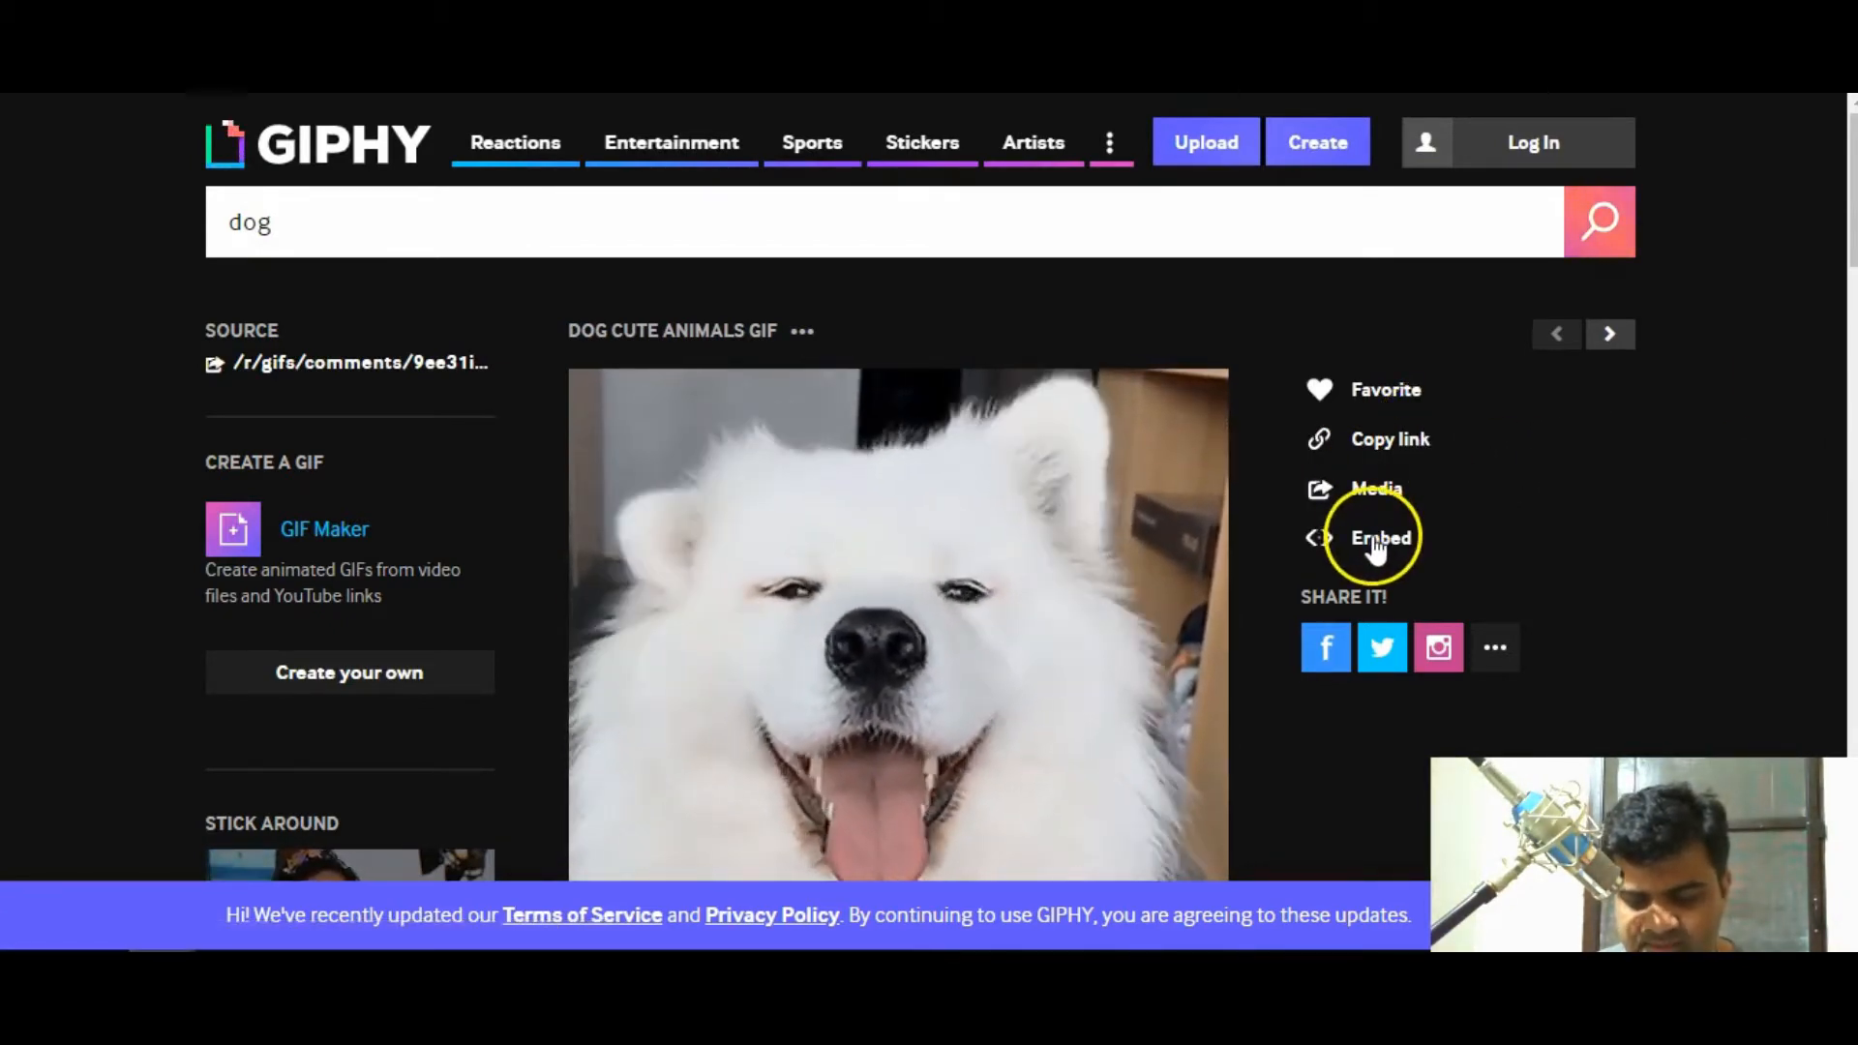
left_click(1385, 447)
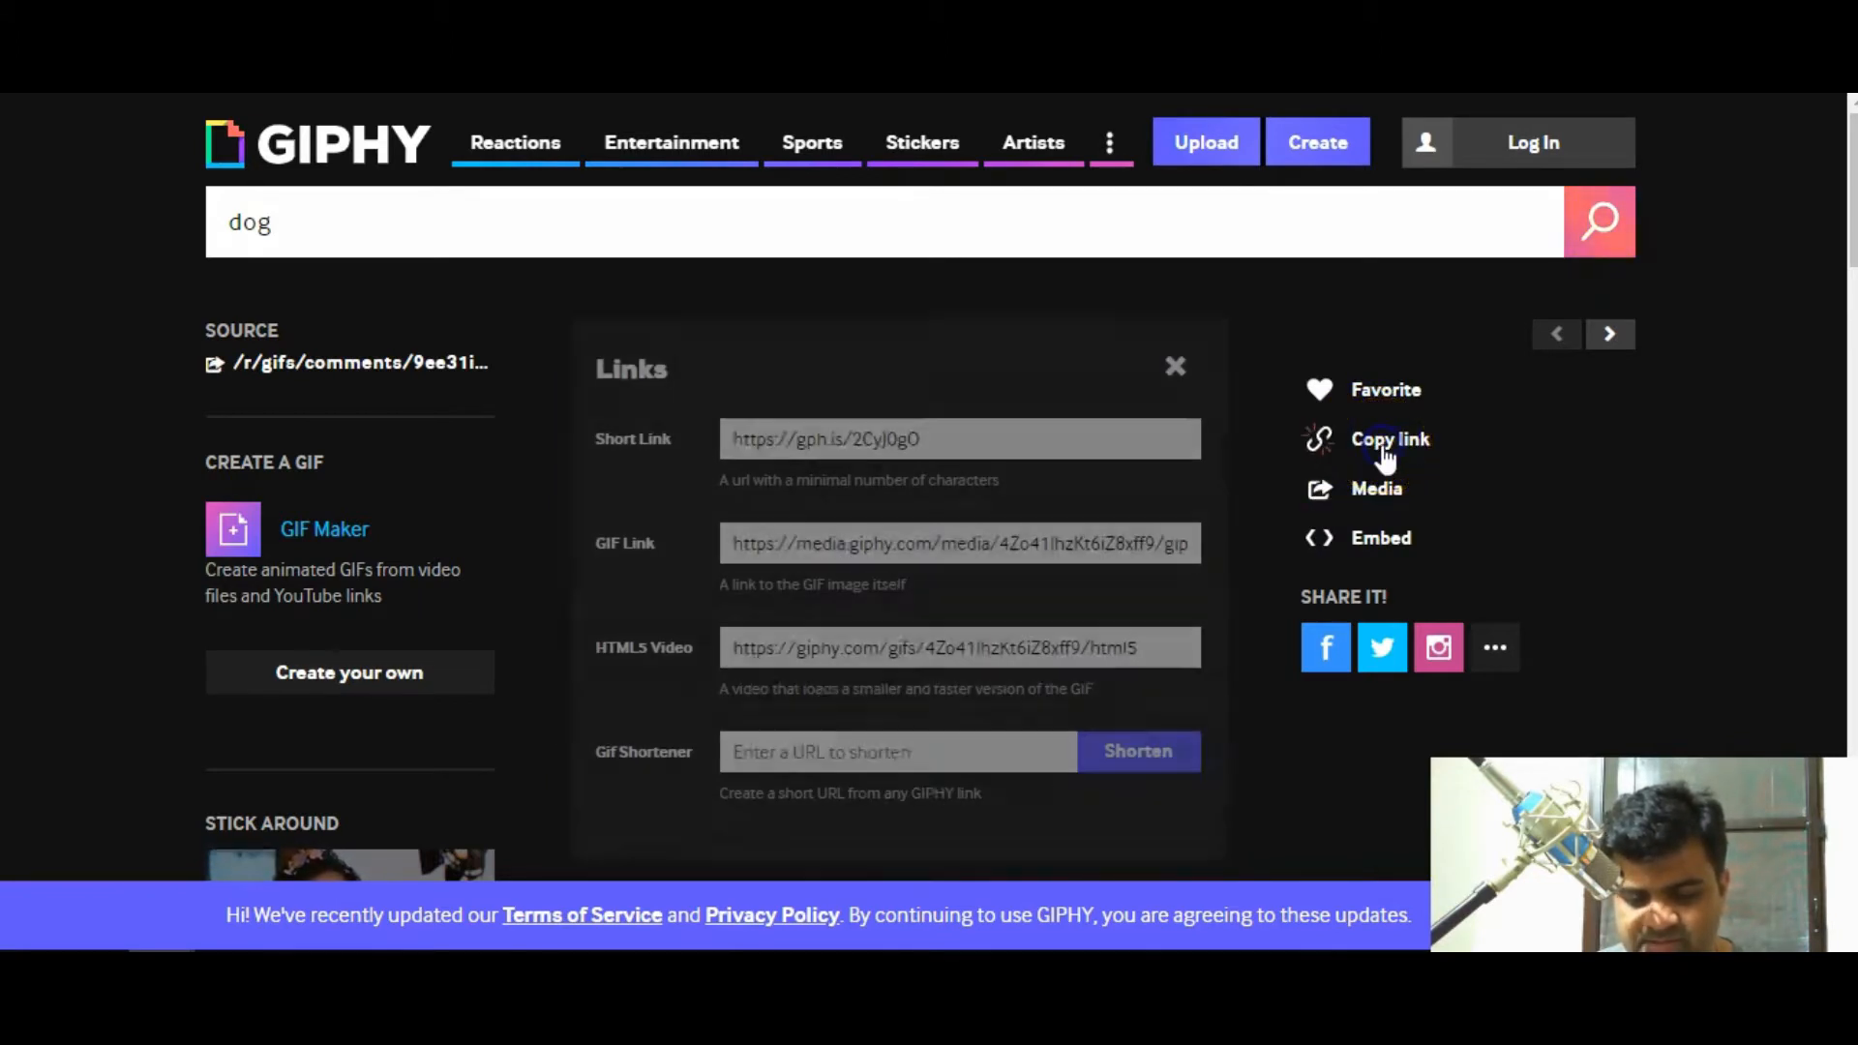
left_click(962, 545)
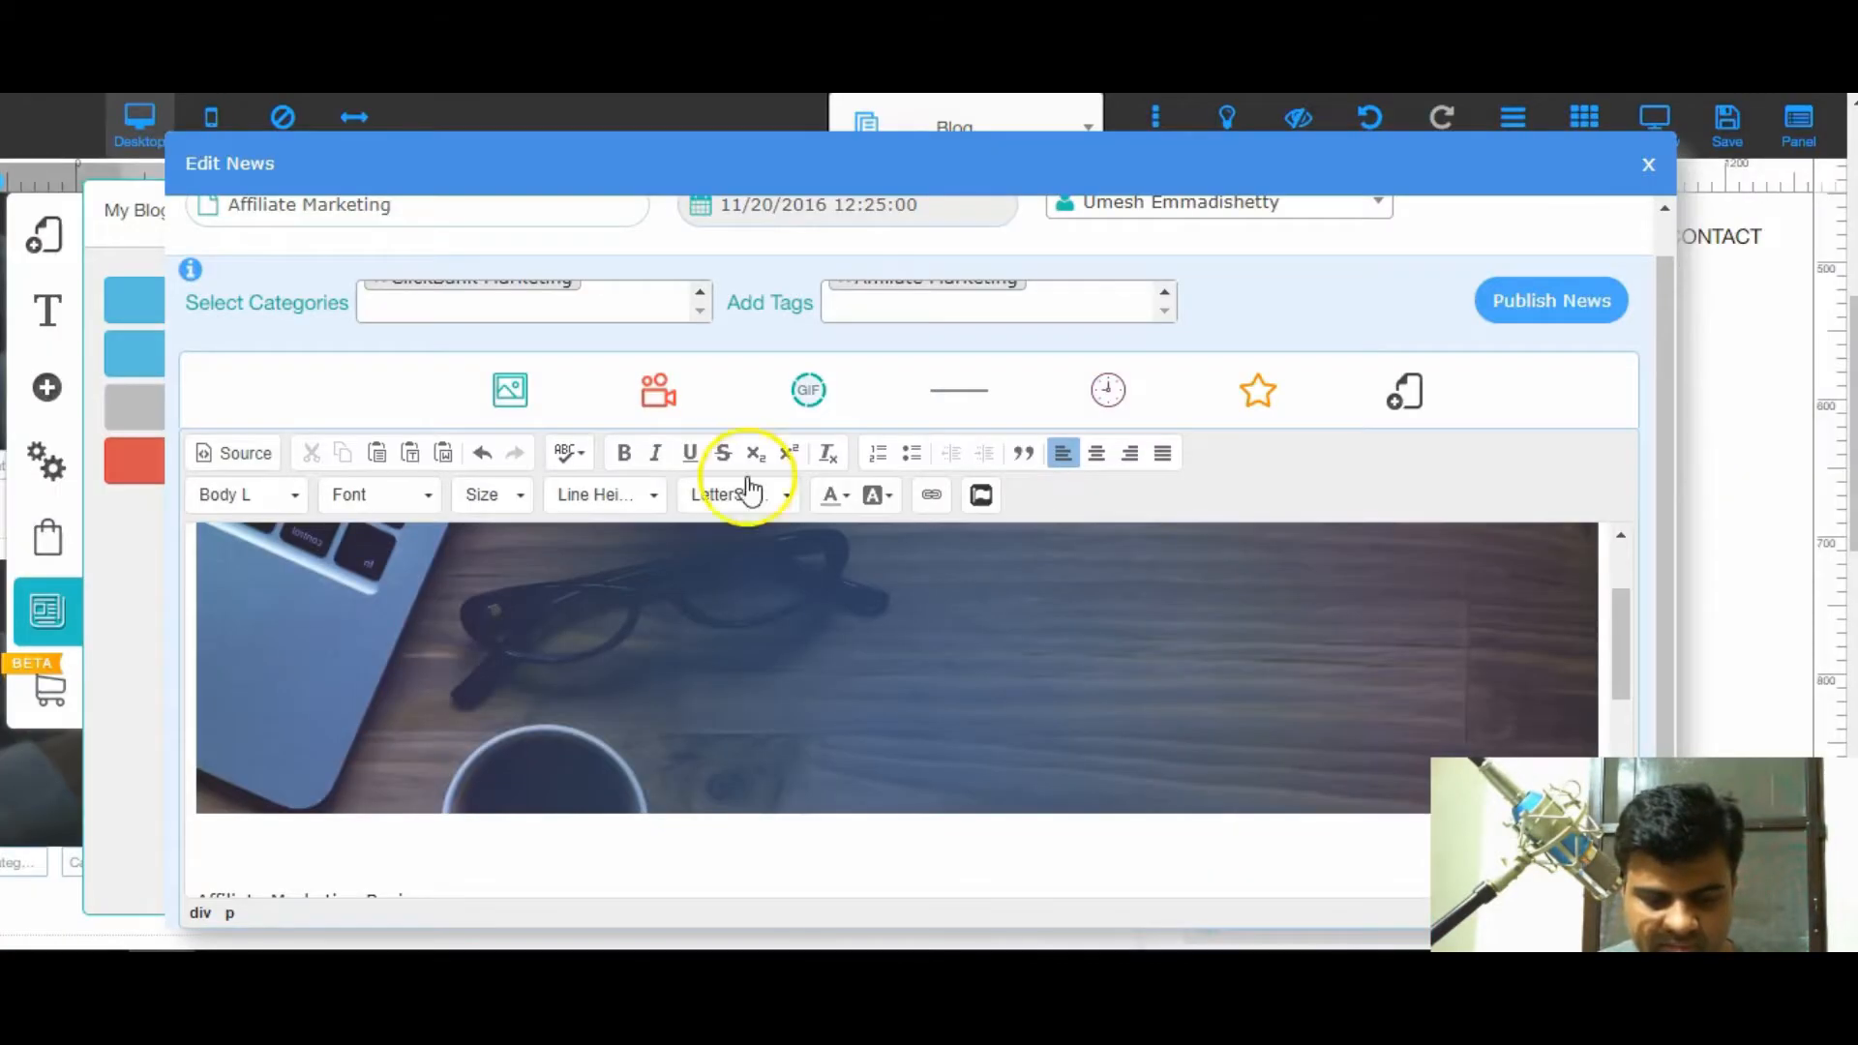
- Switch back to the website editor and paste the GIF link on its own line below the paragraph ending in "sales, and registrations."
scroll(891, 630, "down", 5)
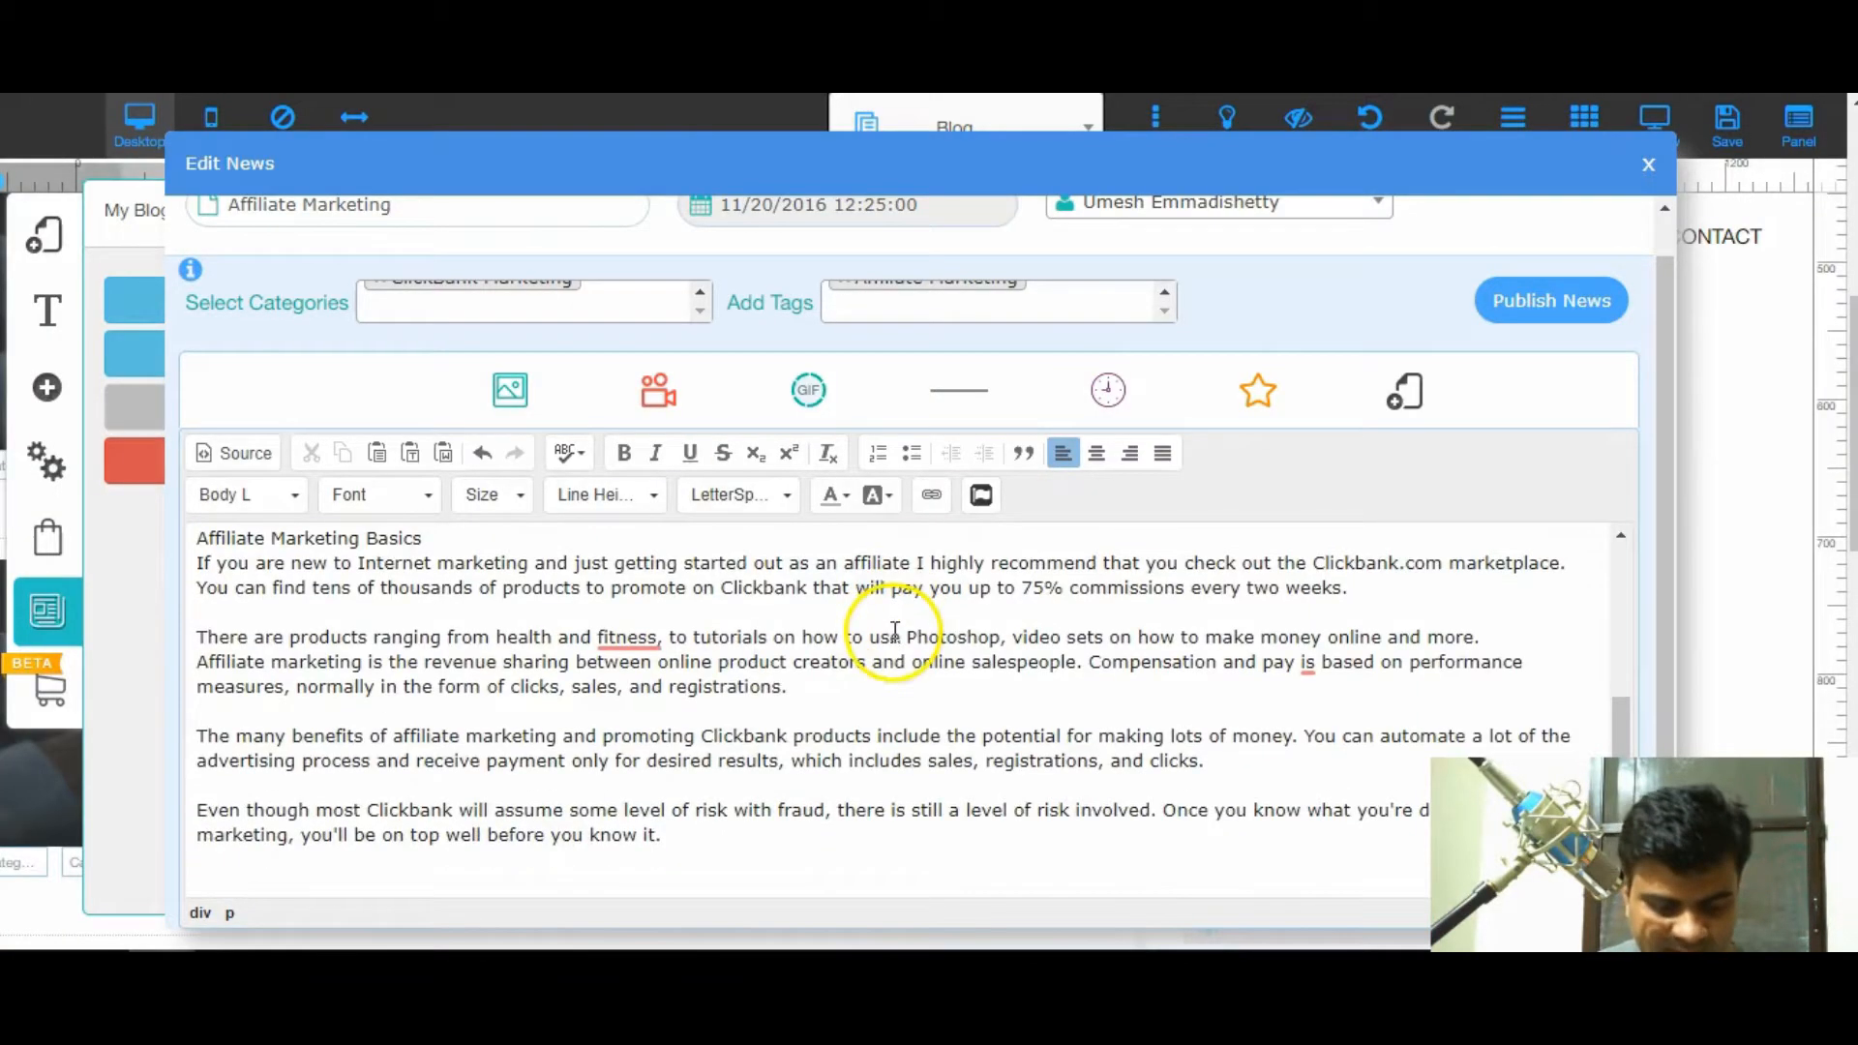
left_click(846, 681)
key("Return")
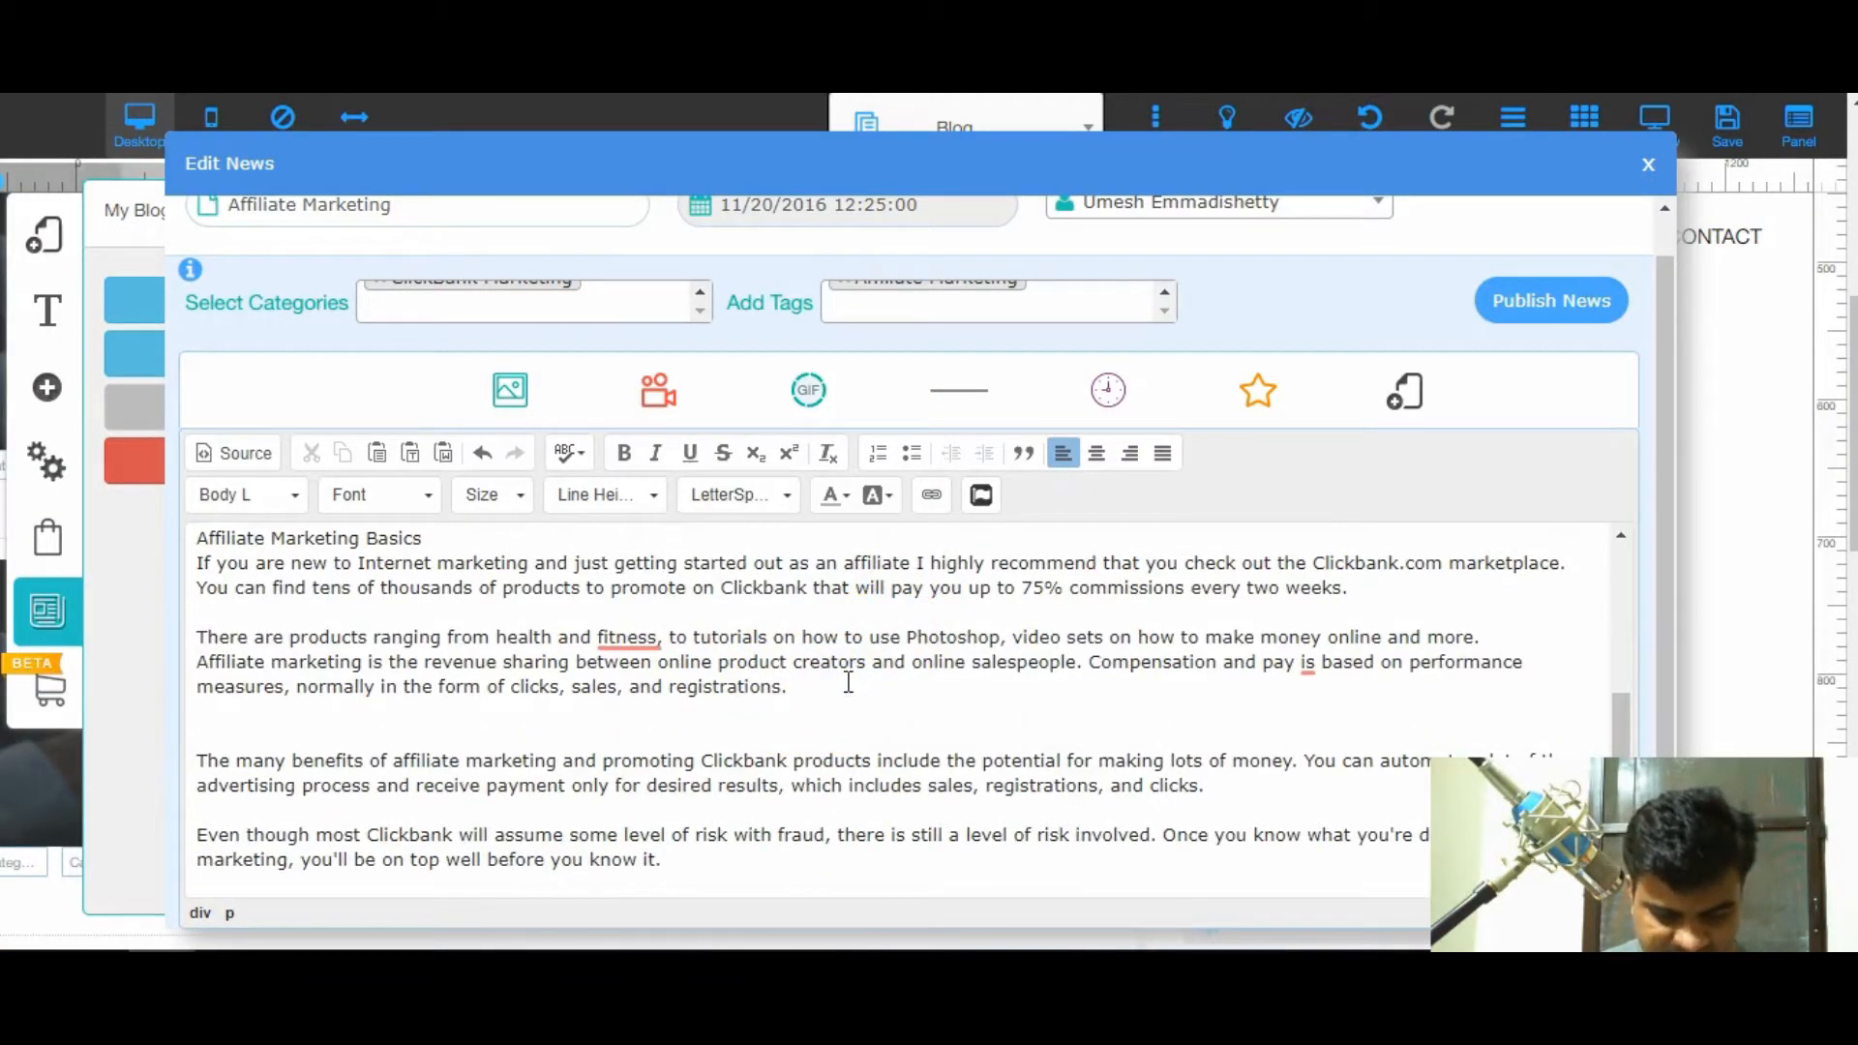
key("Return")
key("ctrl+v")
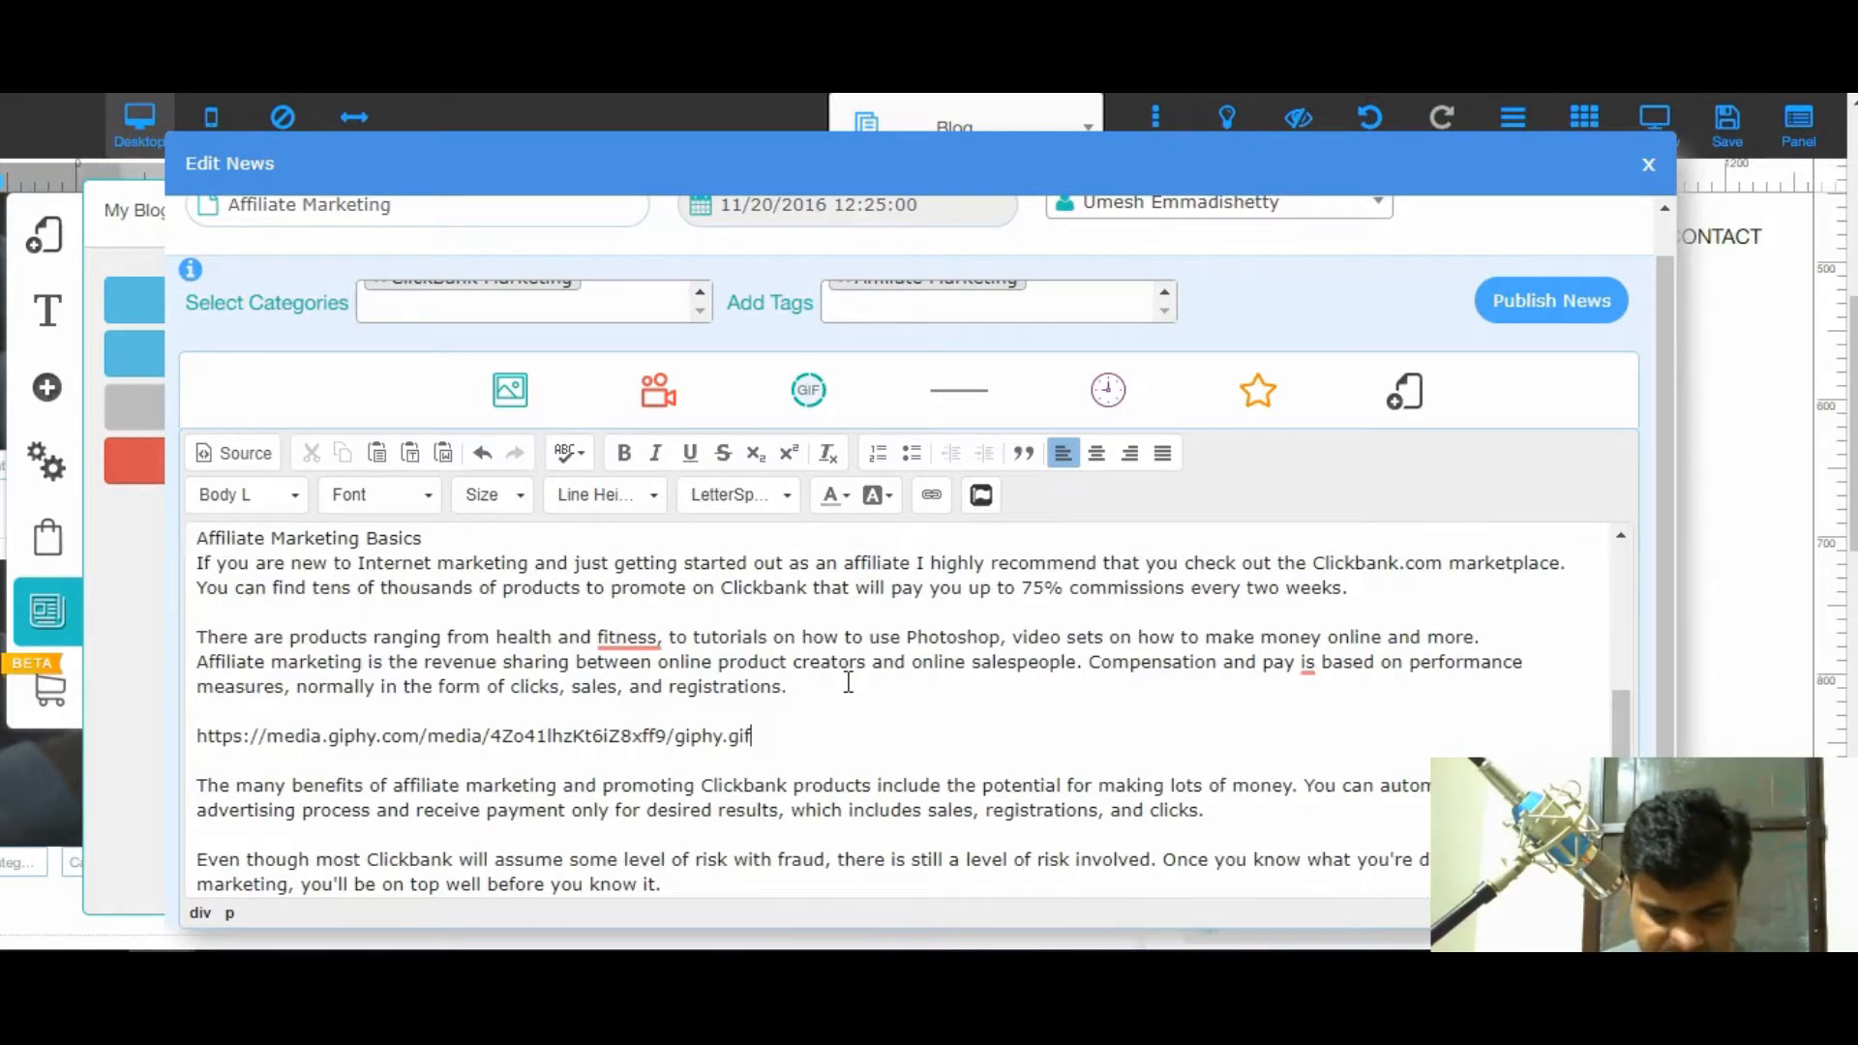
key("Return")
- Look over the edited Affiliate Marketing article and publish the news post
scroll(1186, 598, "up", 10)
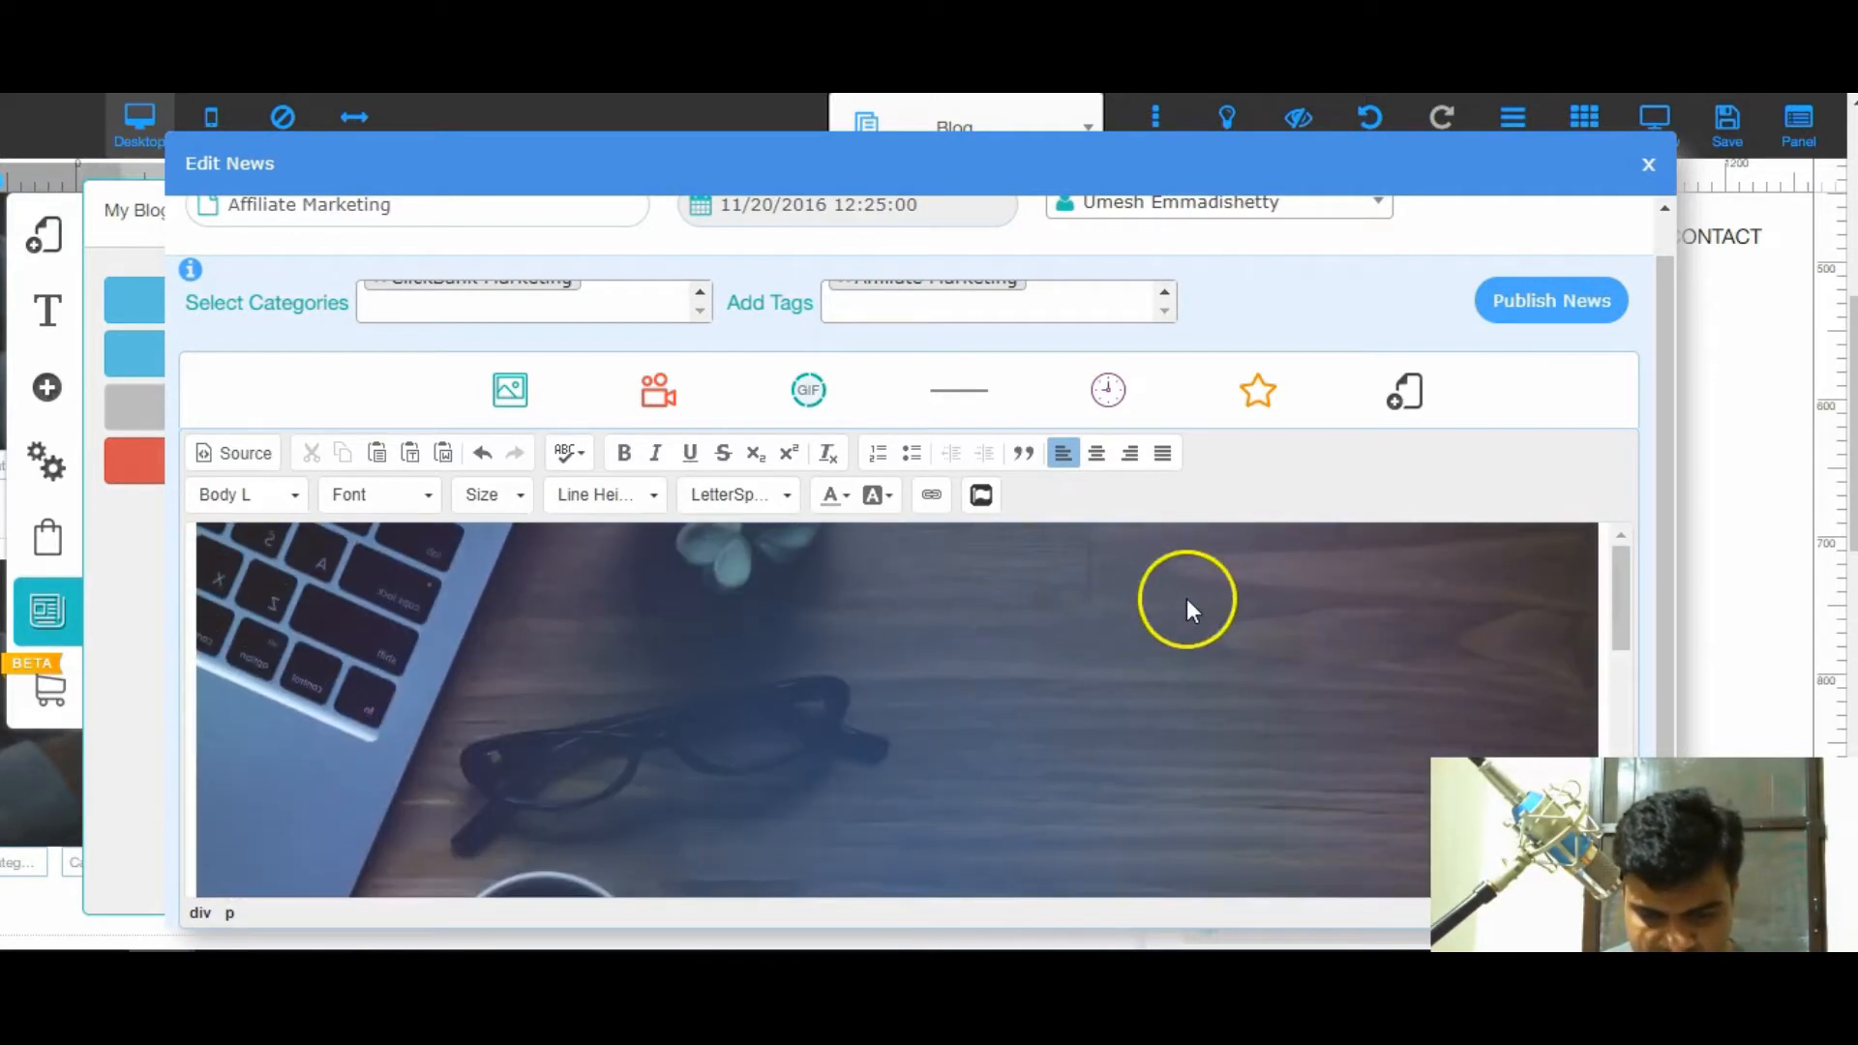
scroll(1189, 600, "down", 1)
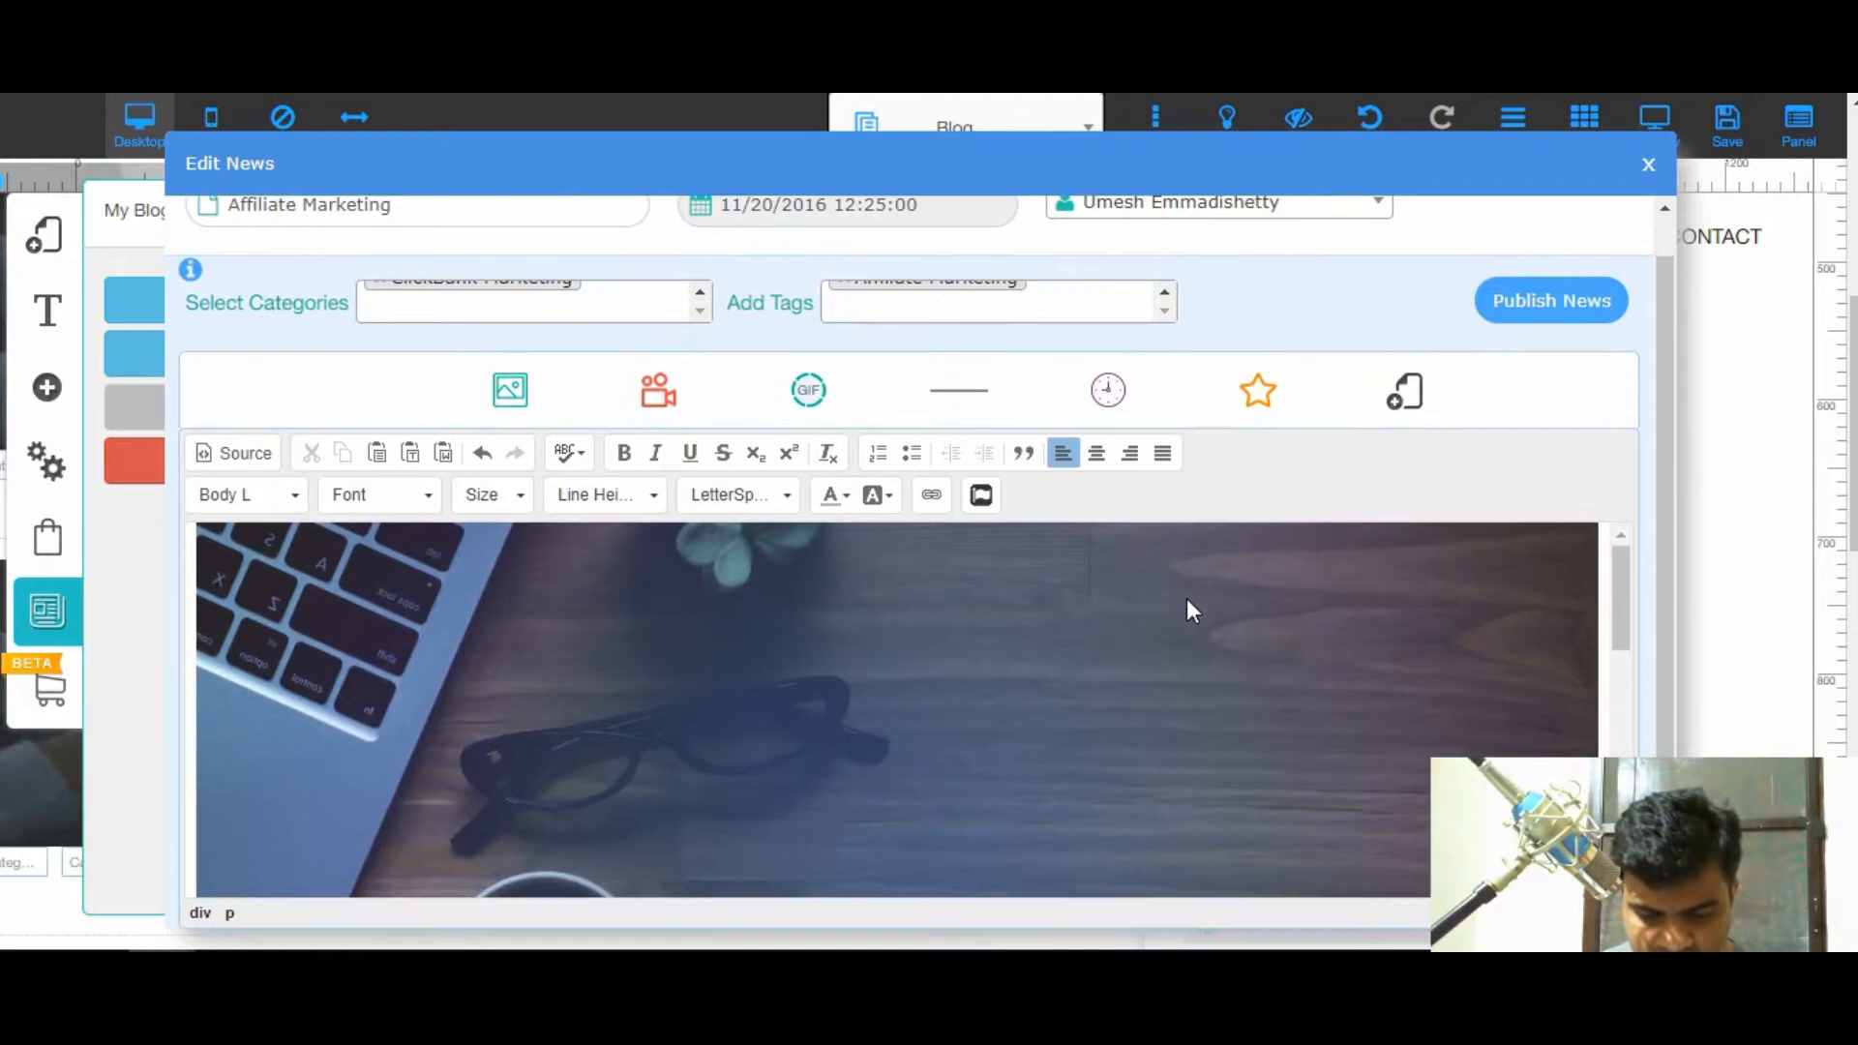
left_click(1039, 743)
scroll(1476, 761, "down", 3)
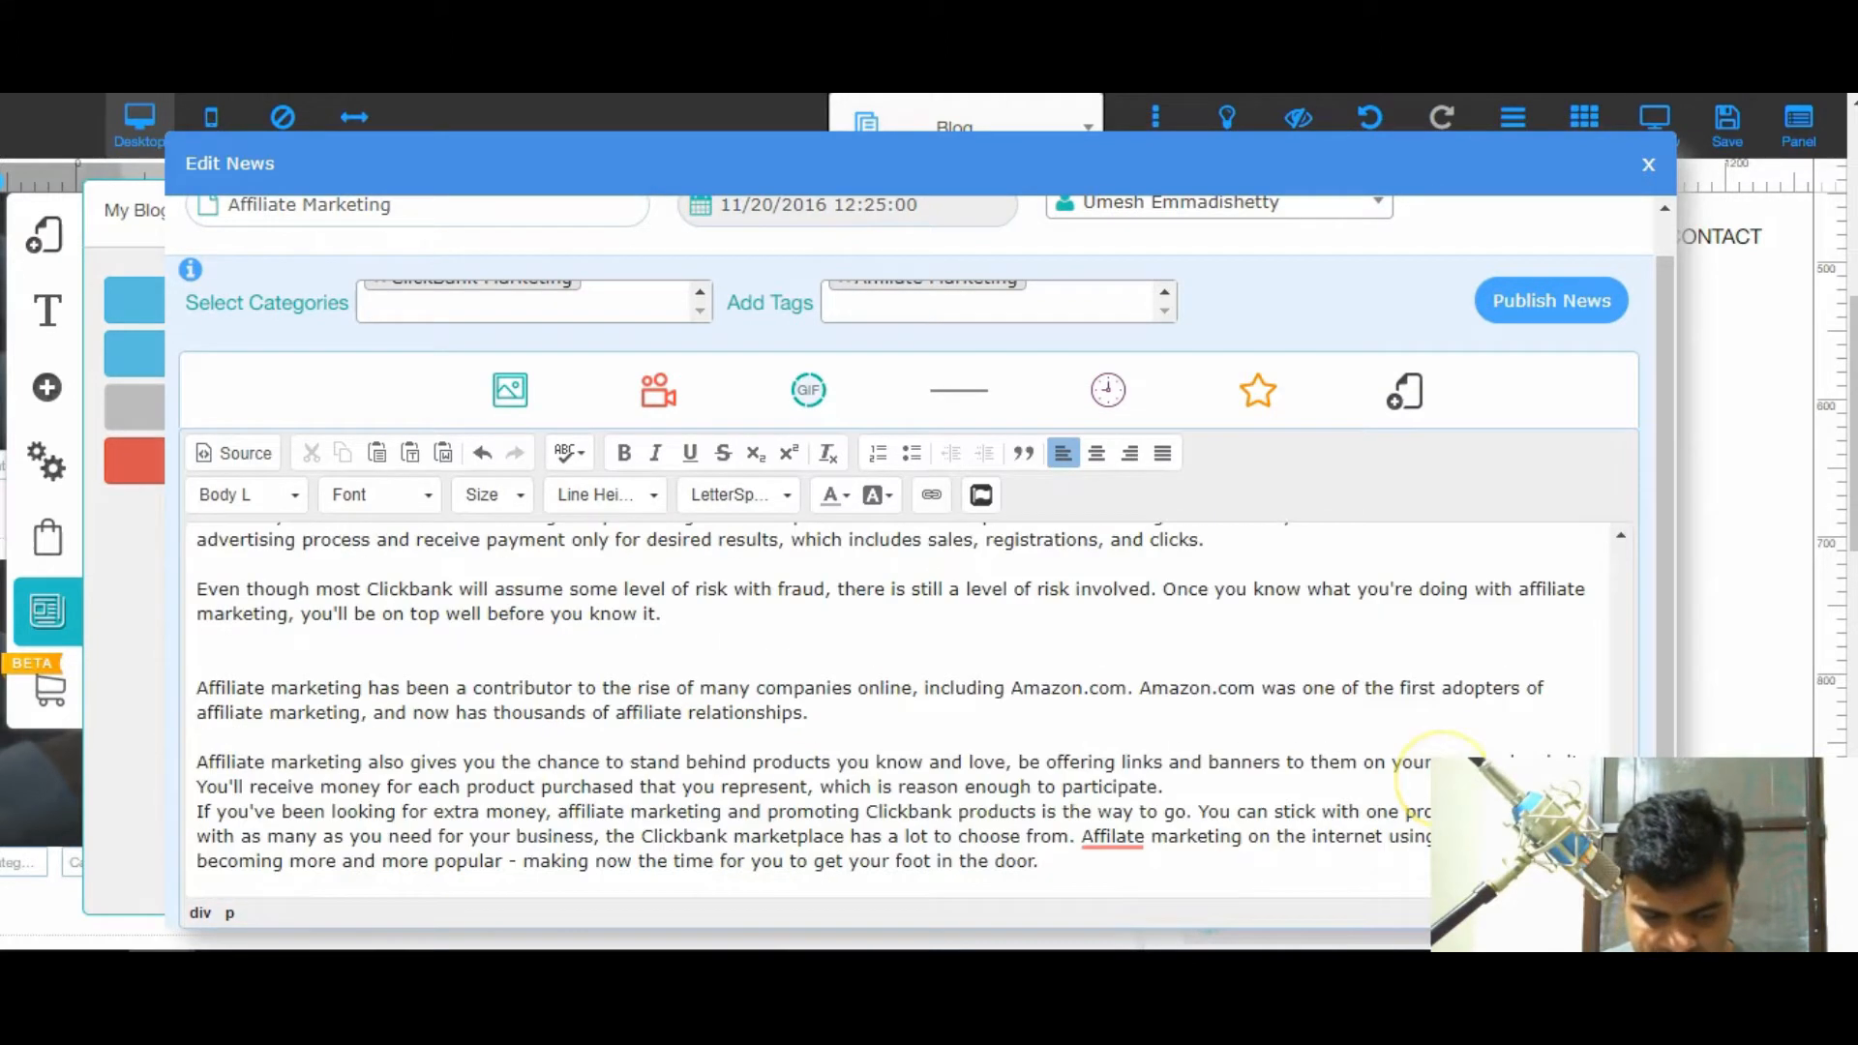
left_click(355, 596)
scroll(539, 497, "up", 1)
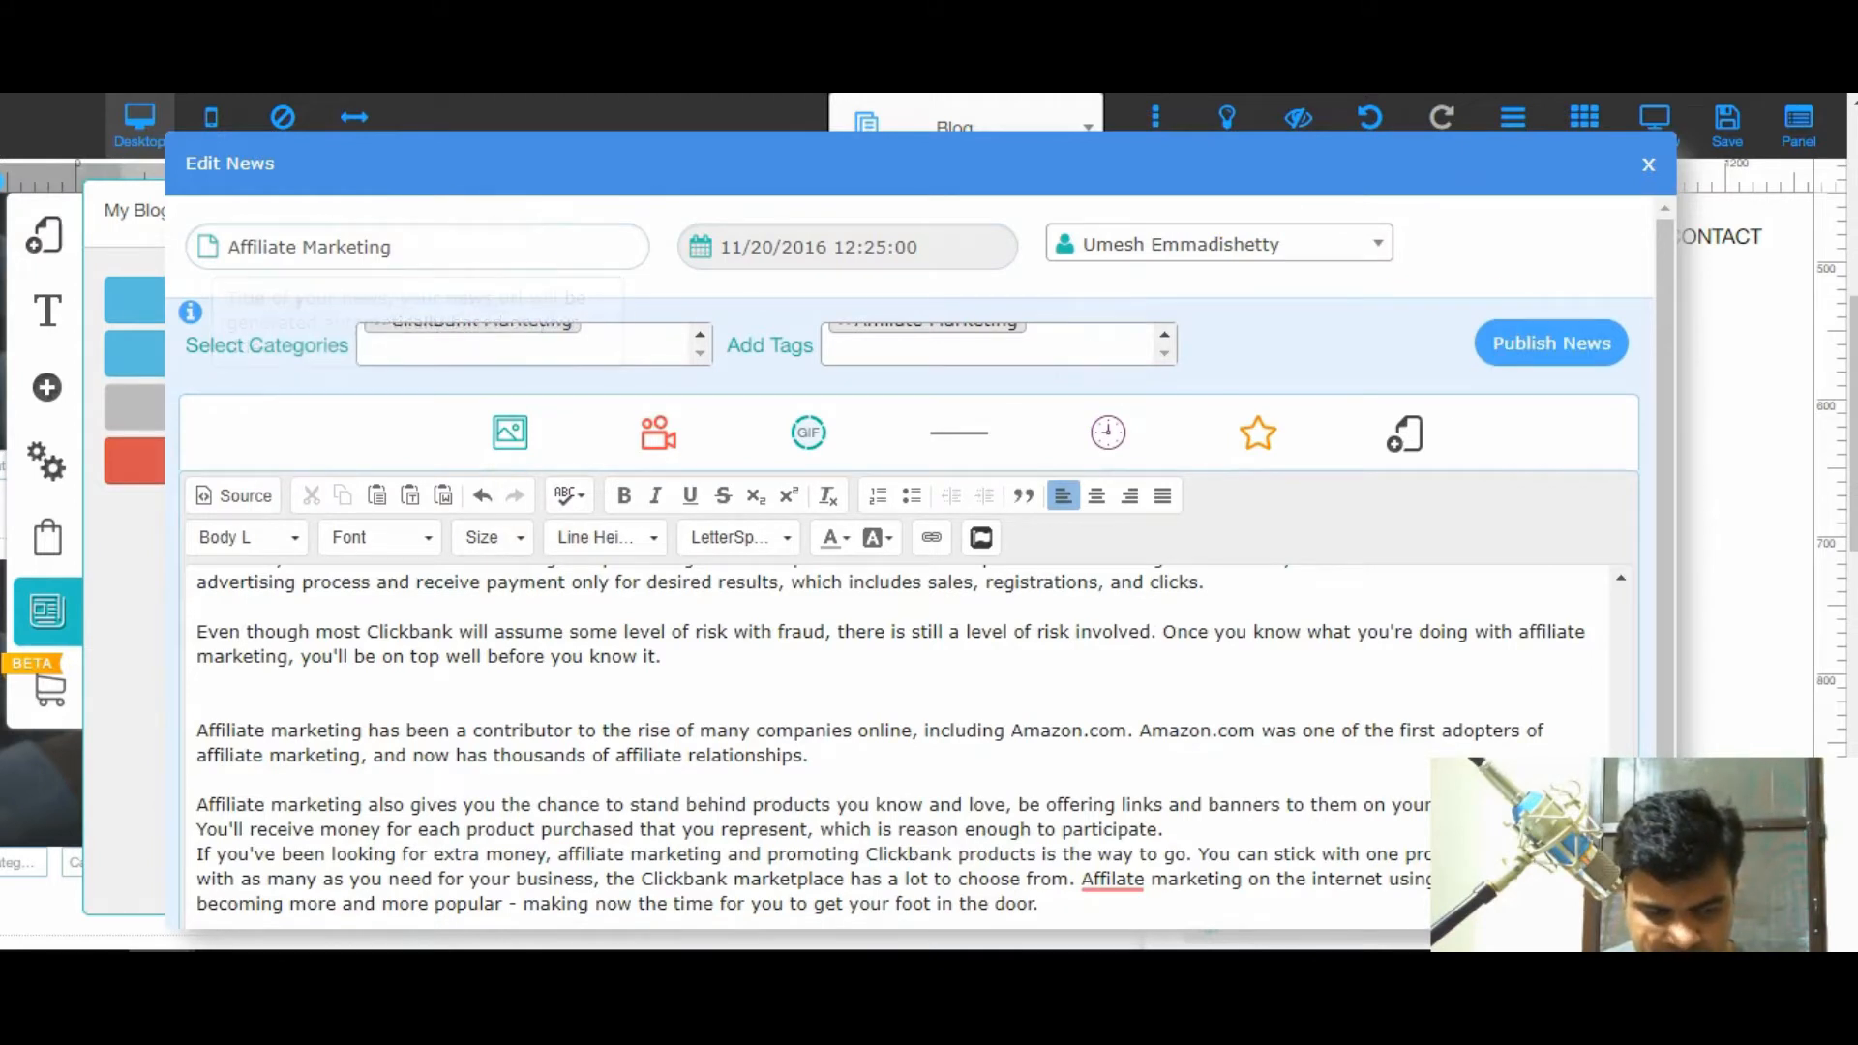
scroll(1476, 745, "up", 2)
scroll(1338, 506, "up", 4)
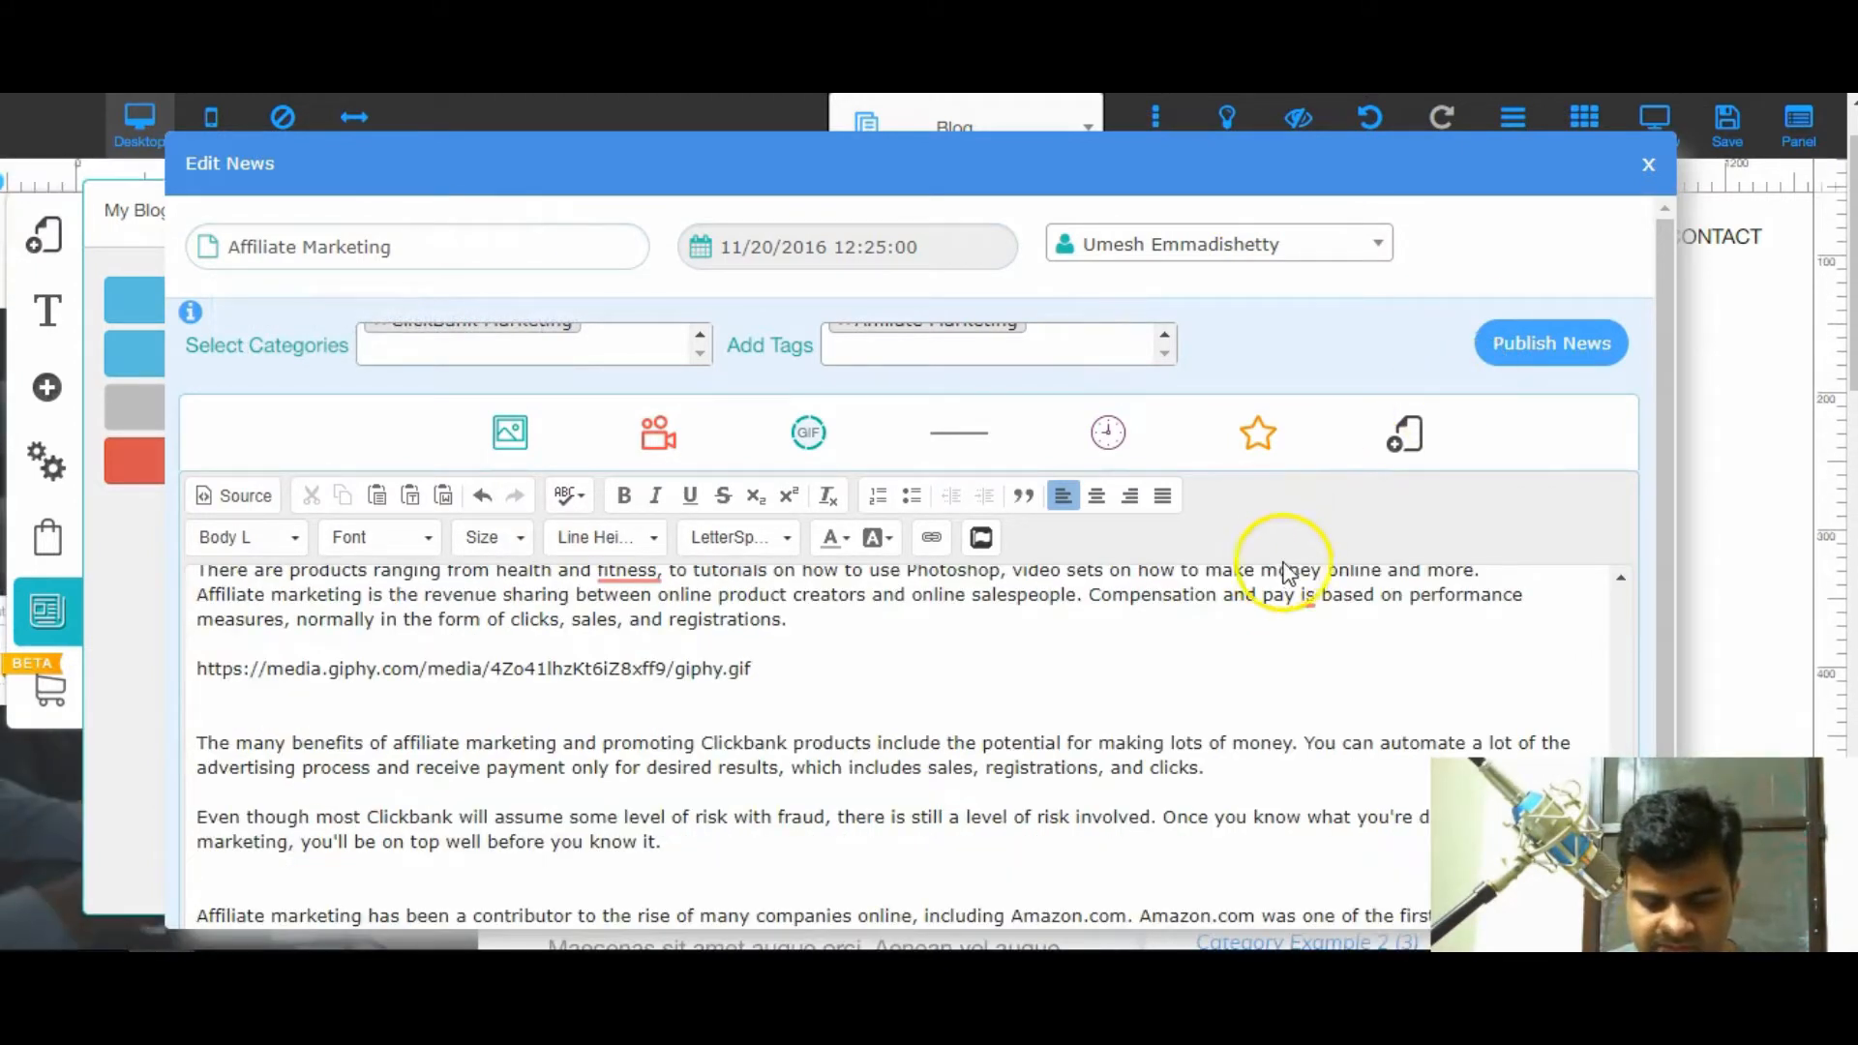
left_click(1537, 347)
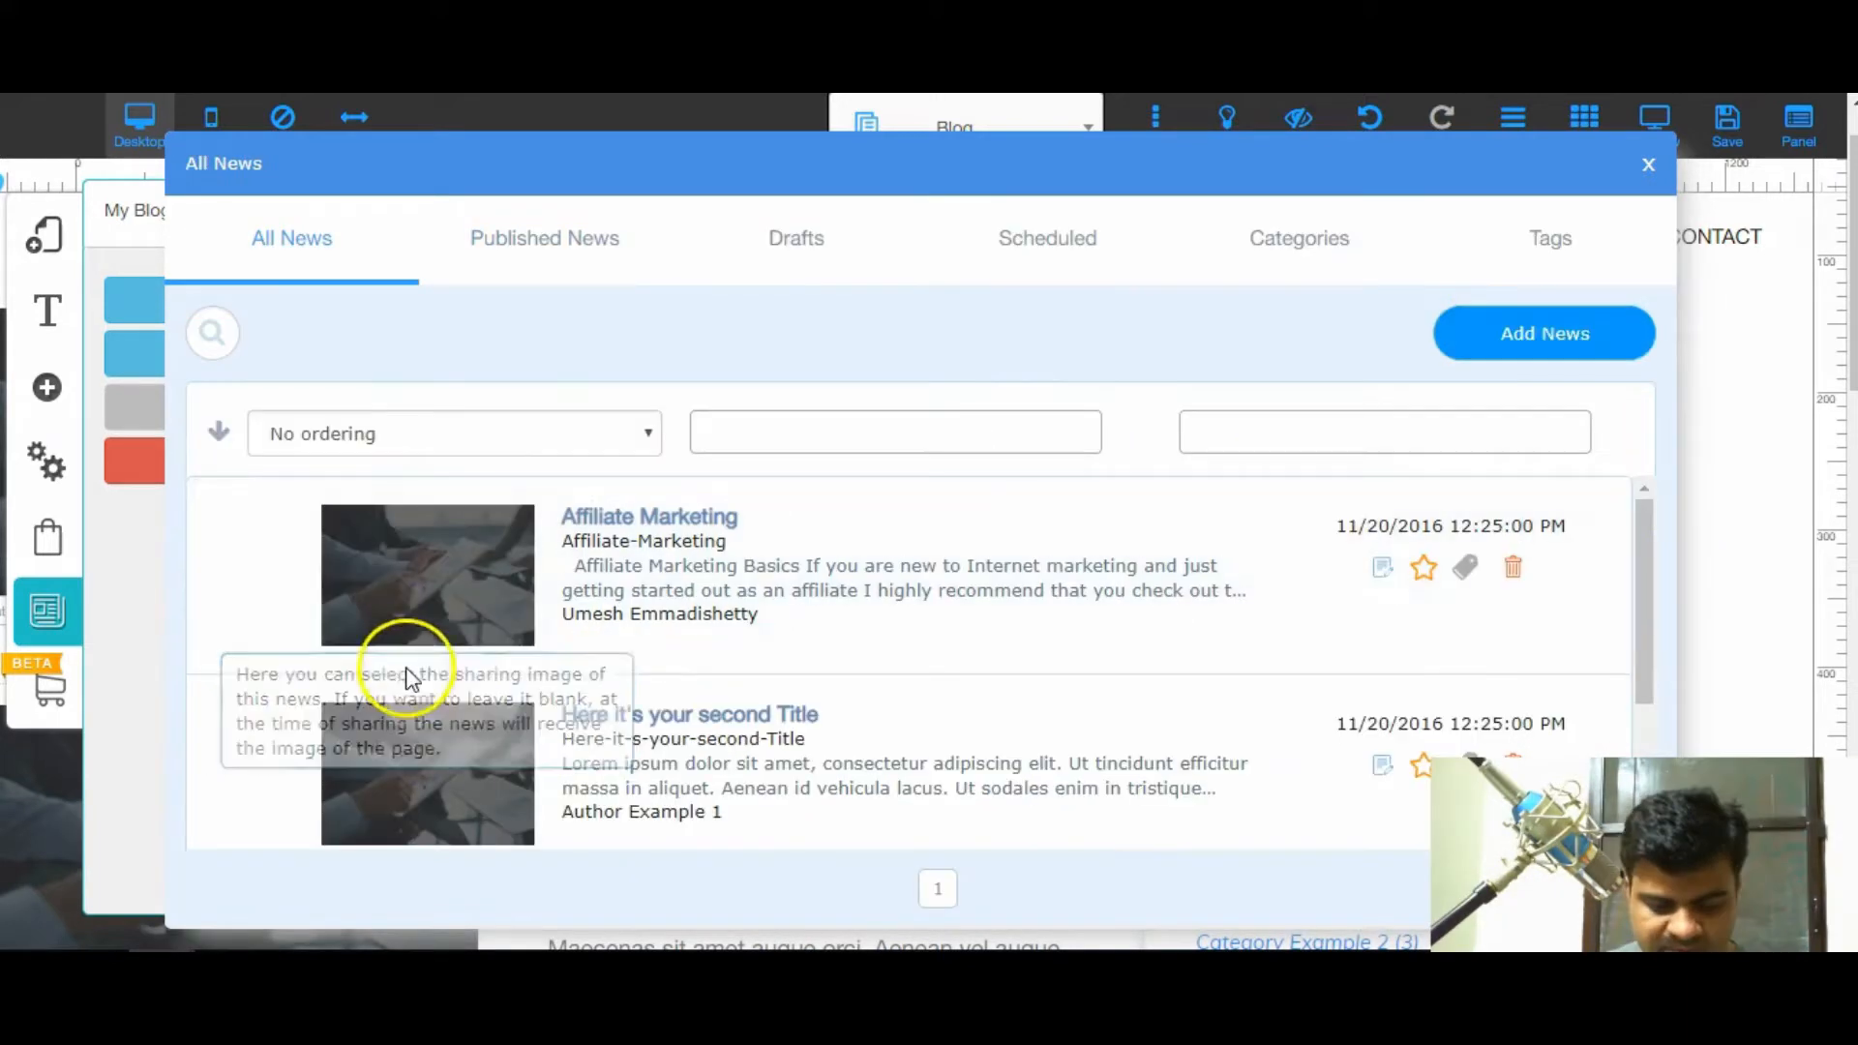
- Close the news list, save the site changes and close the My Blog settings
left_click(1648, 165)
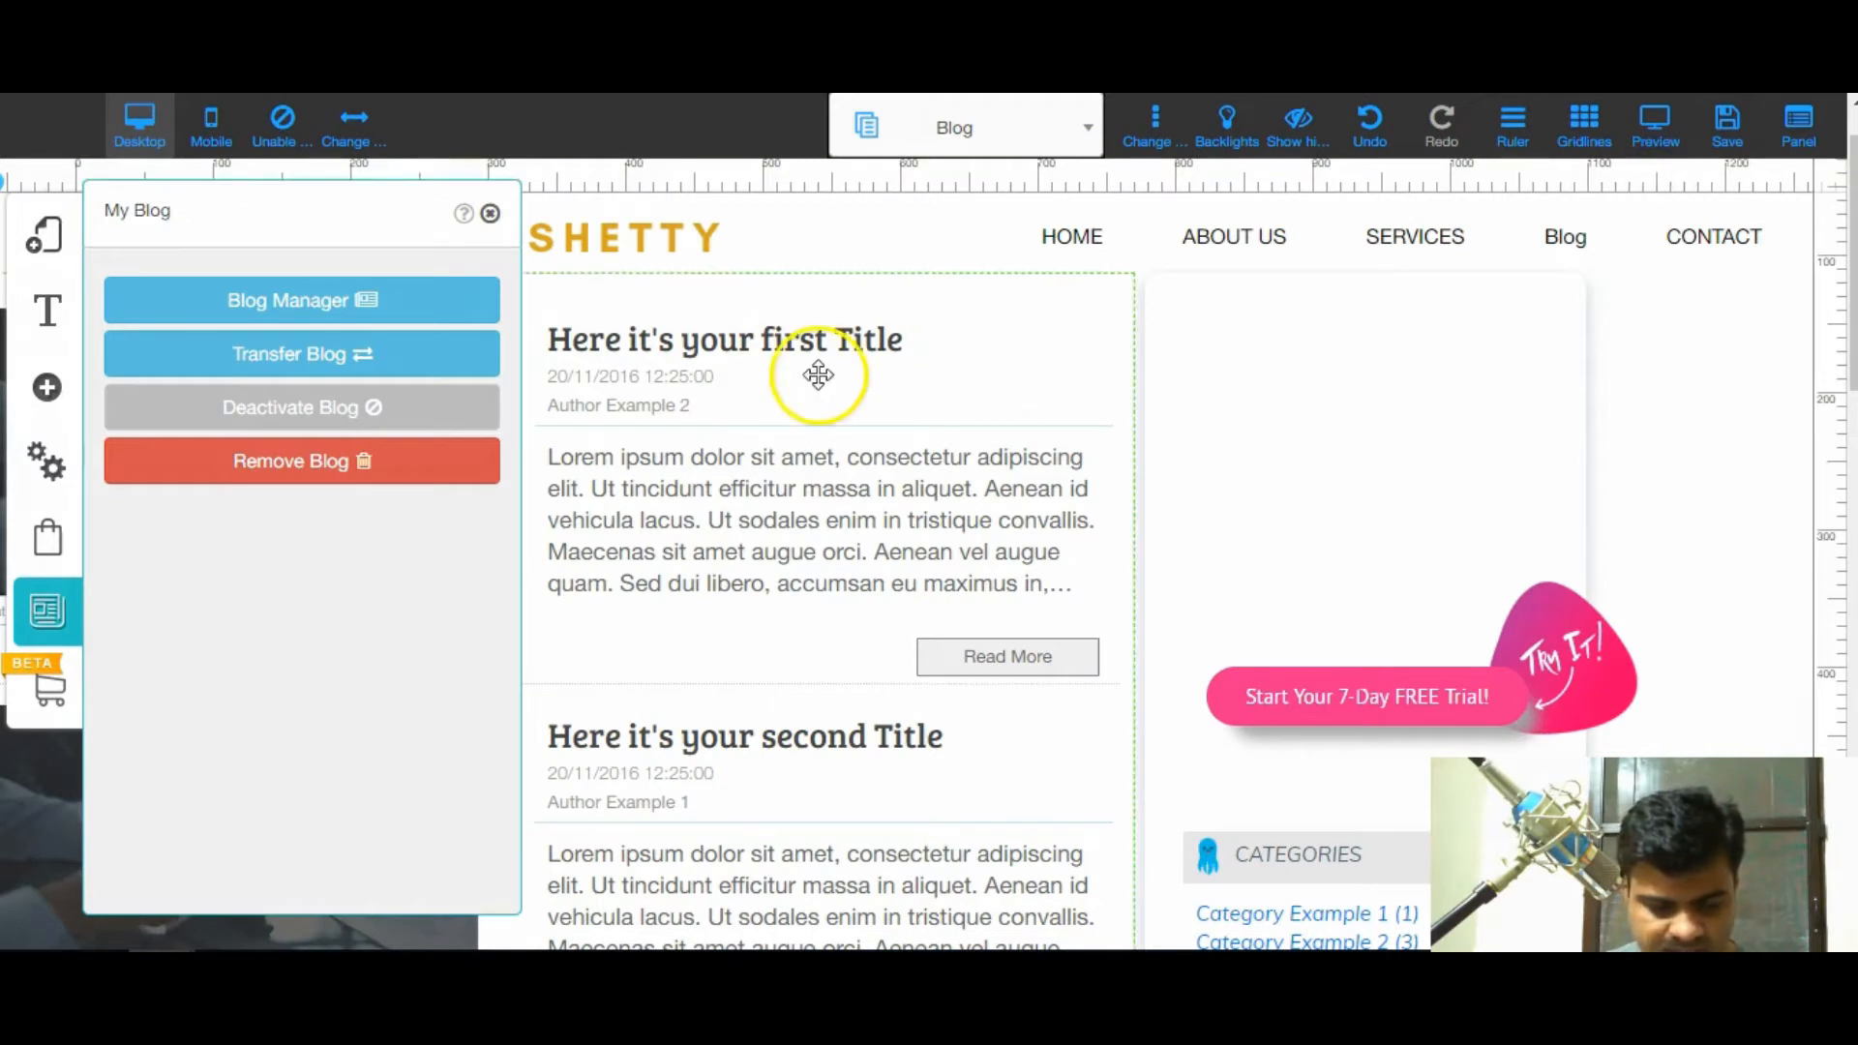
left_click(1712, 155)
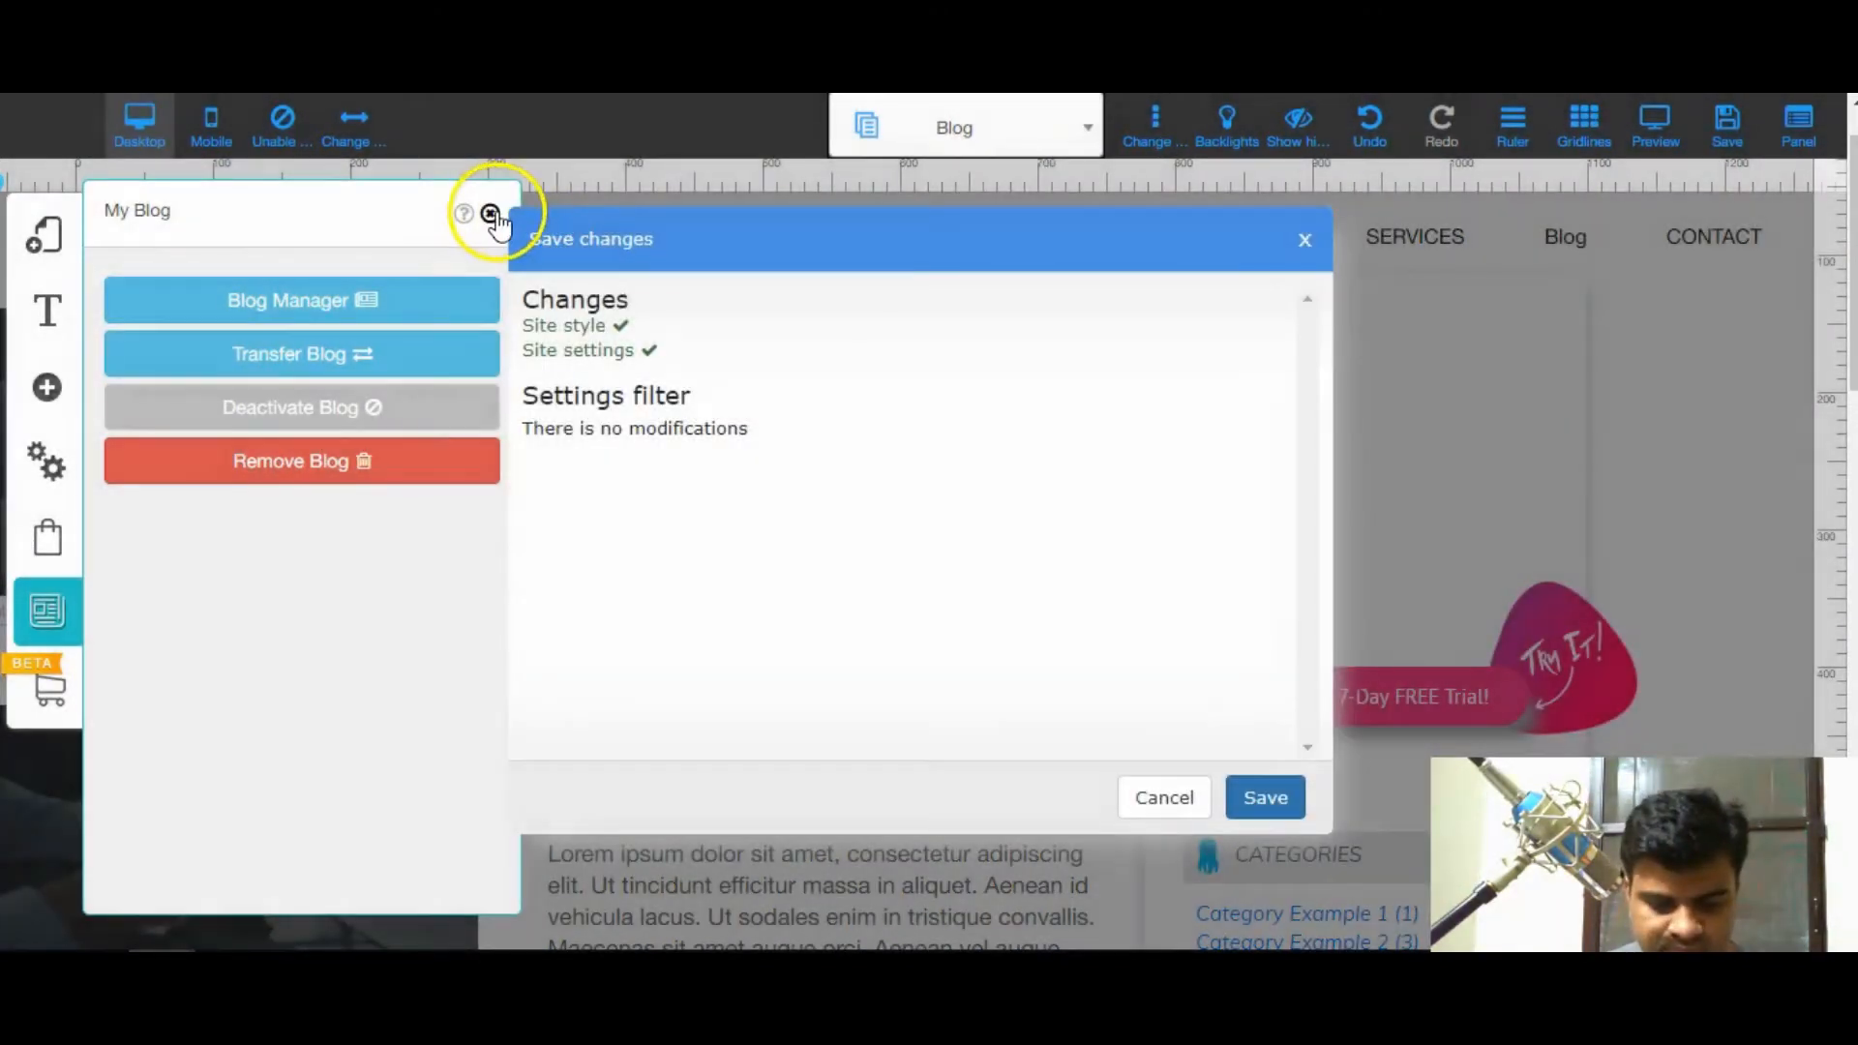
left_click(1264, 797)
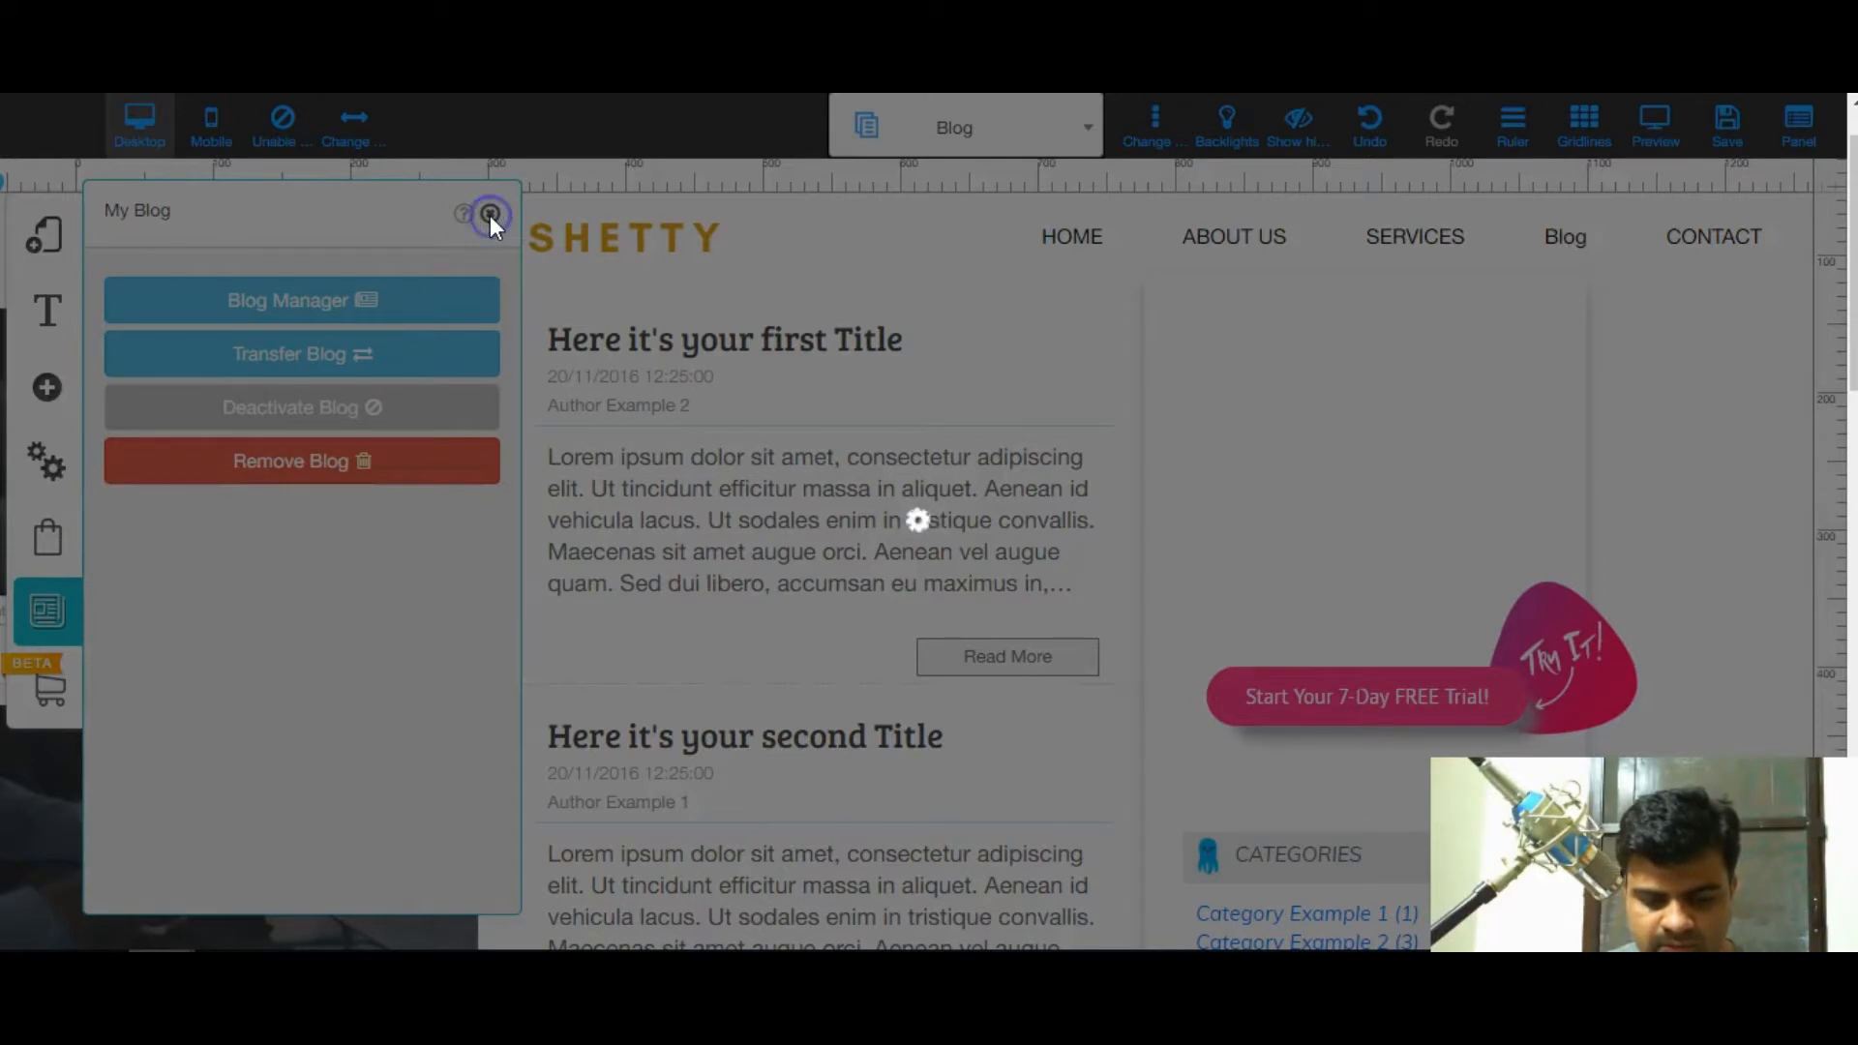
left_click(489, 214)
left_click(1097, 451)
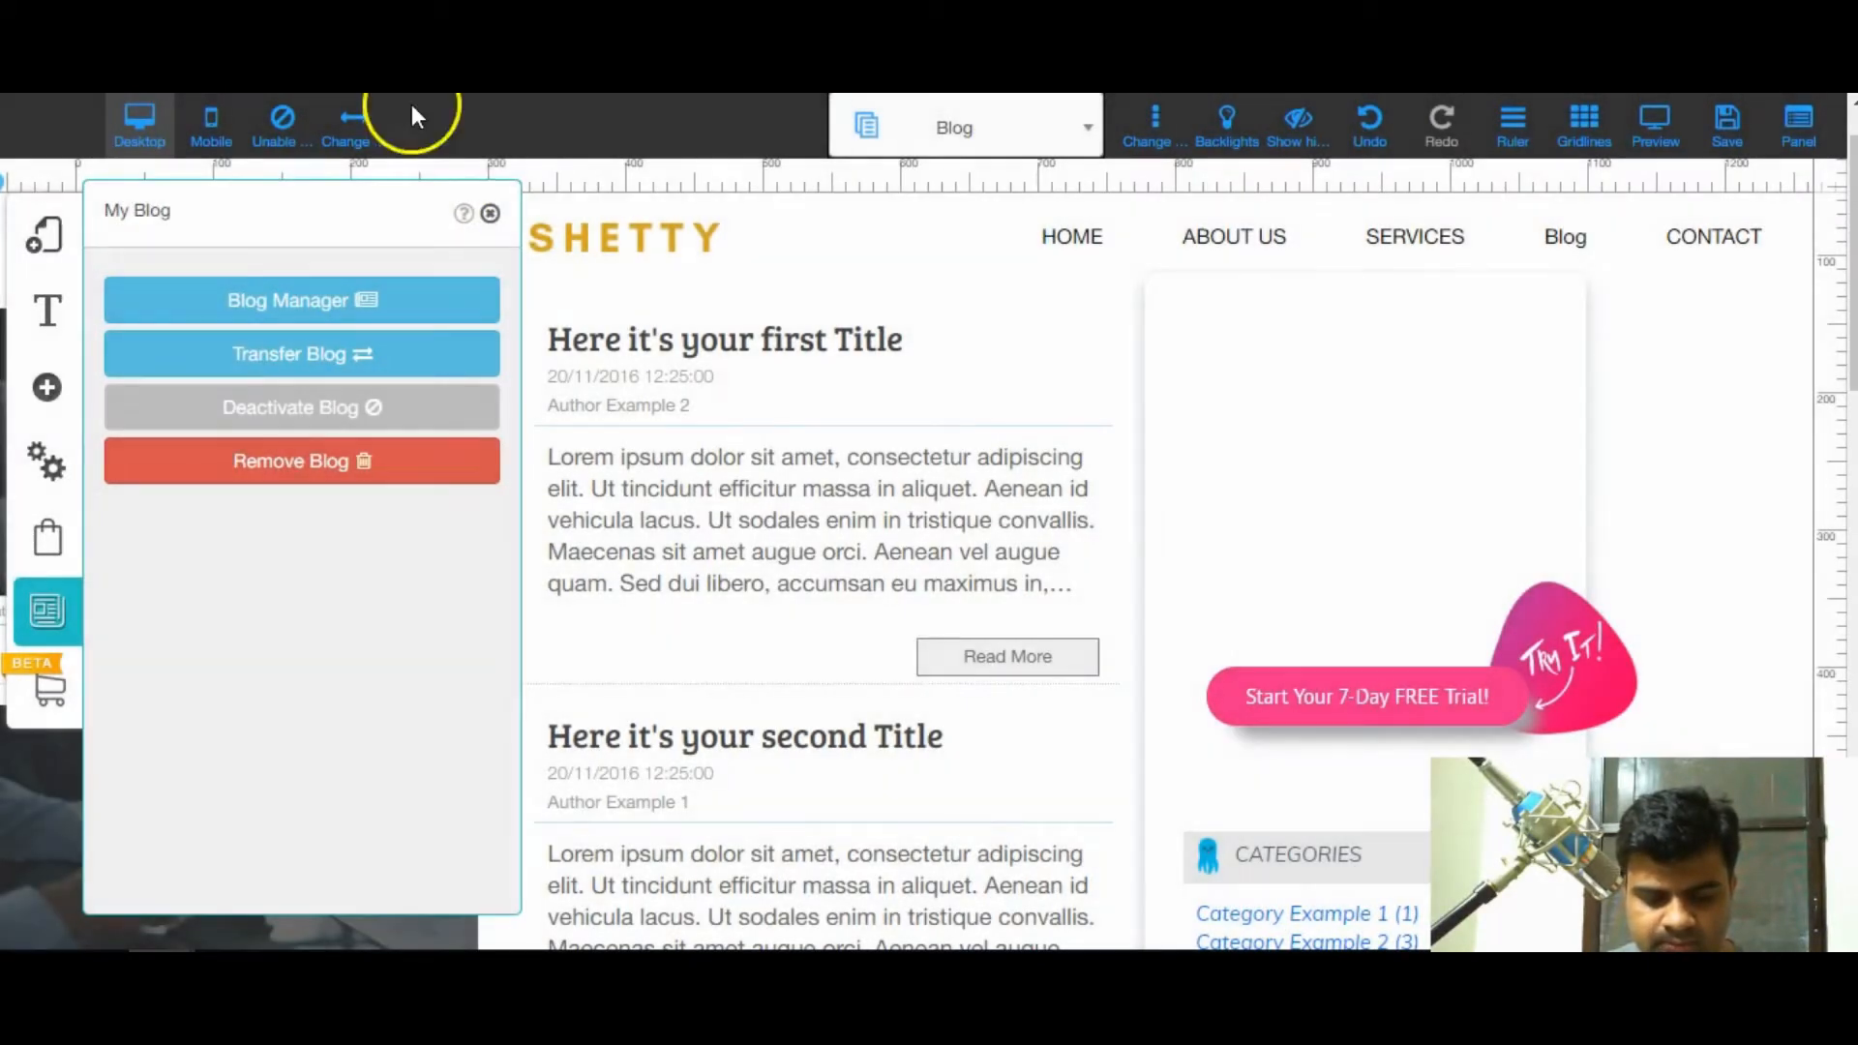
left_click(487, 209)
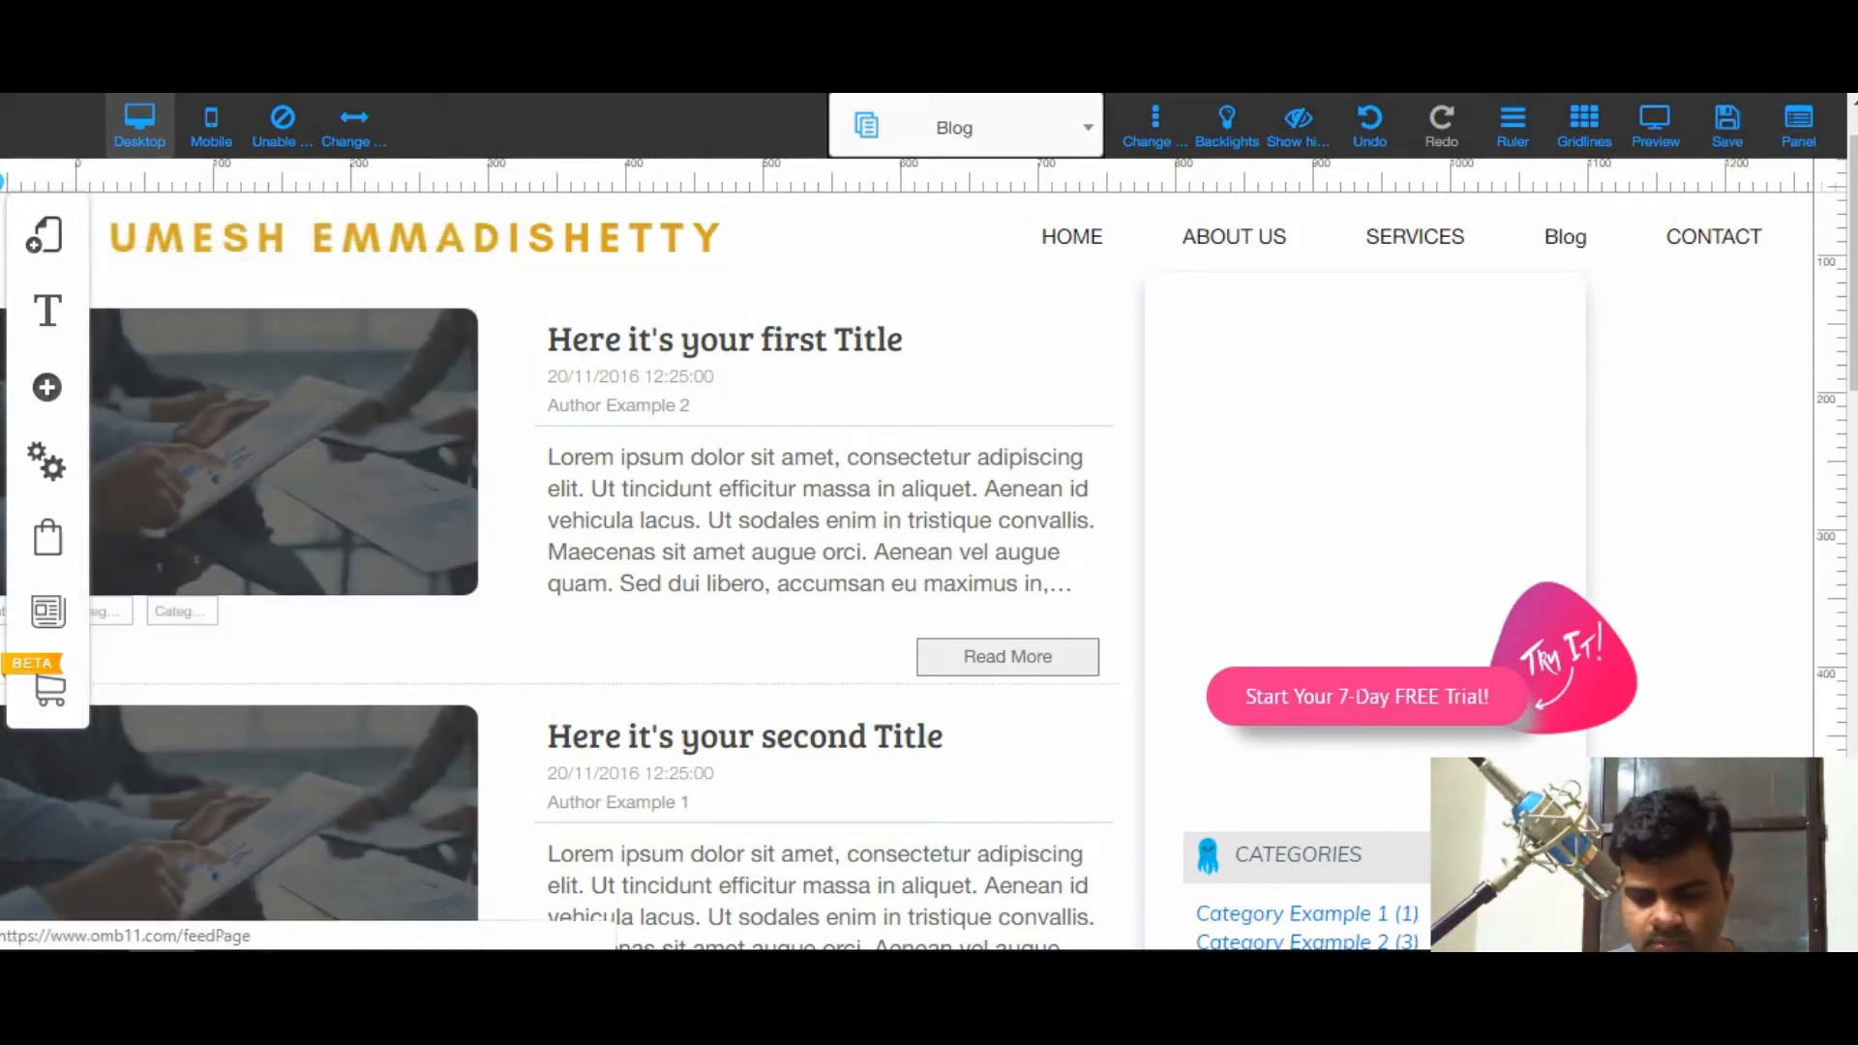
- Preview the blog, open the full Affiliate Marketing post and examine how the pasted GIF link is displayed
left_click(1658, 118)
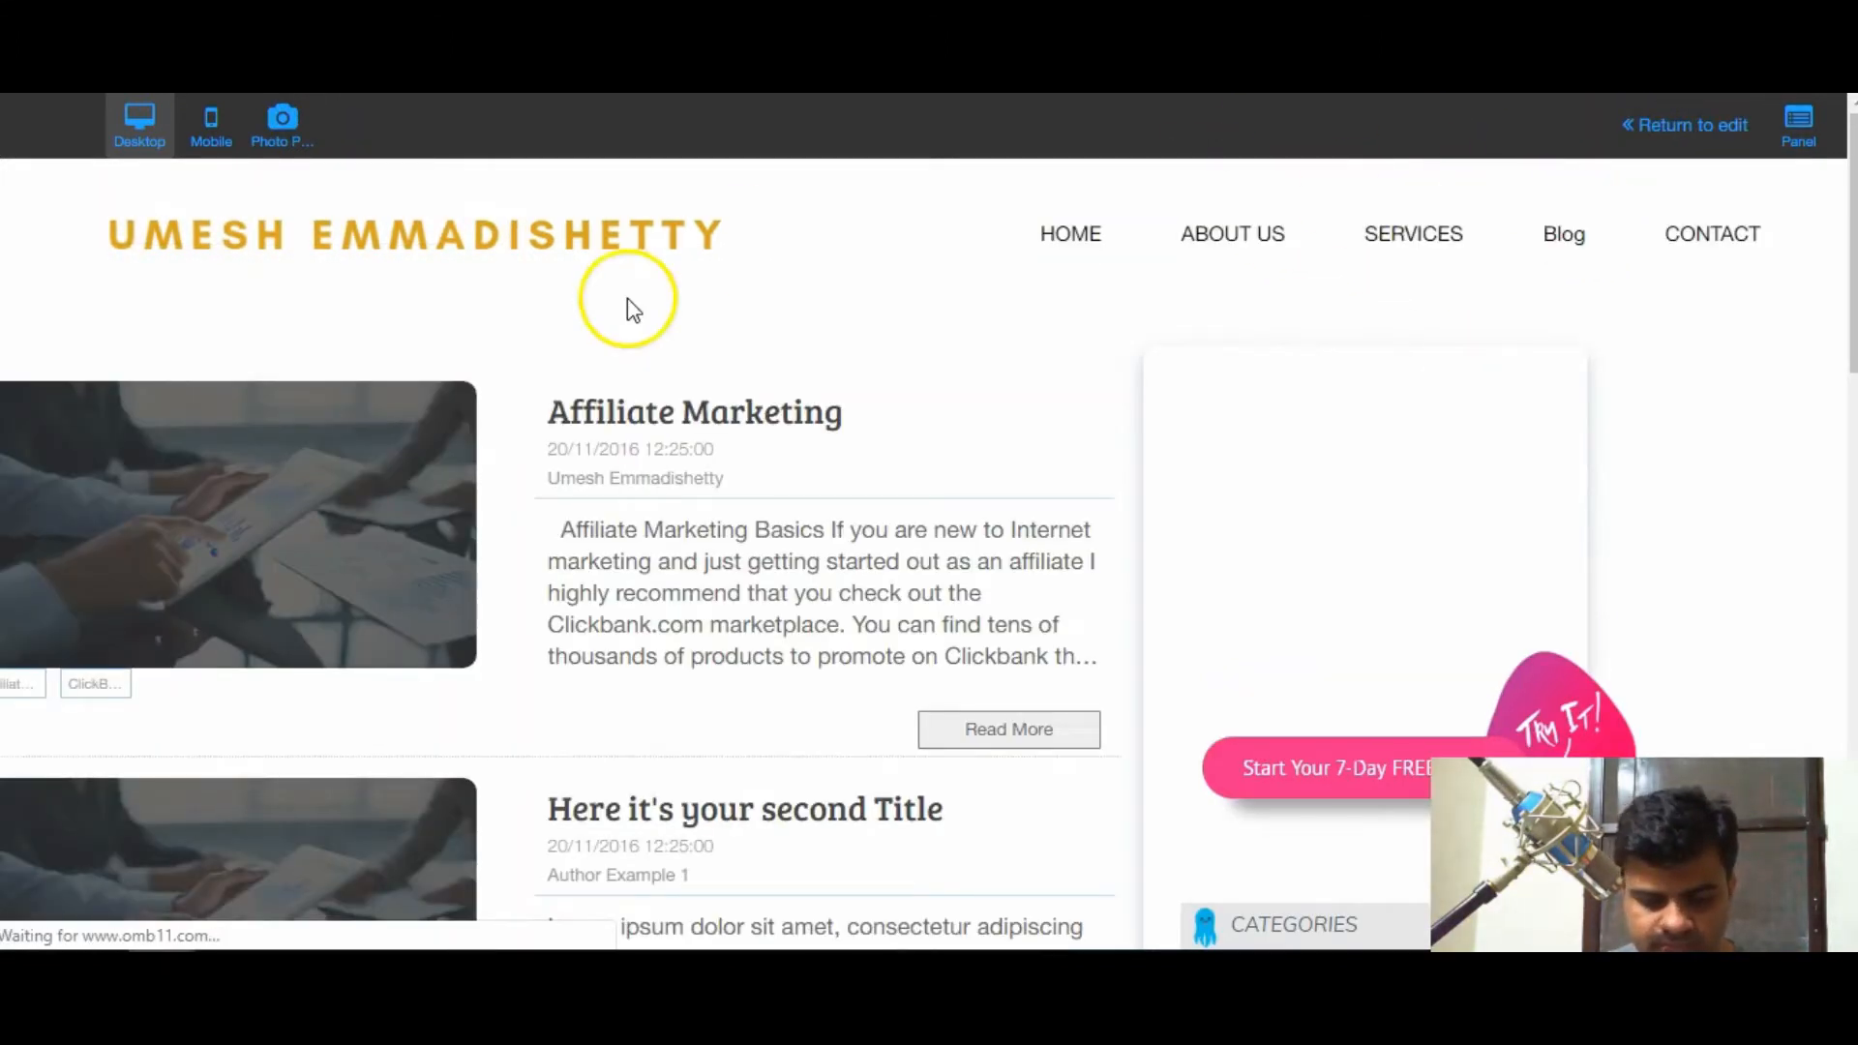
left_click(976, 736)
scroll(979, 740, "down", 5)
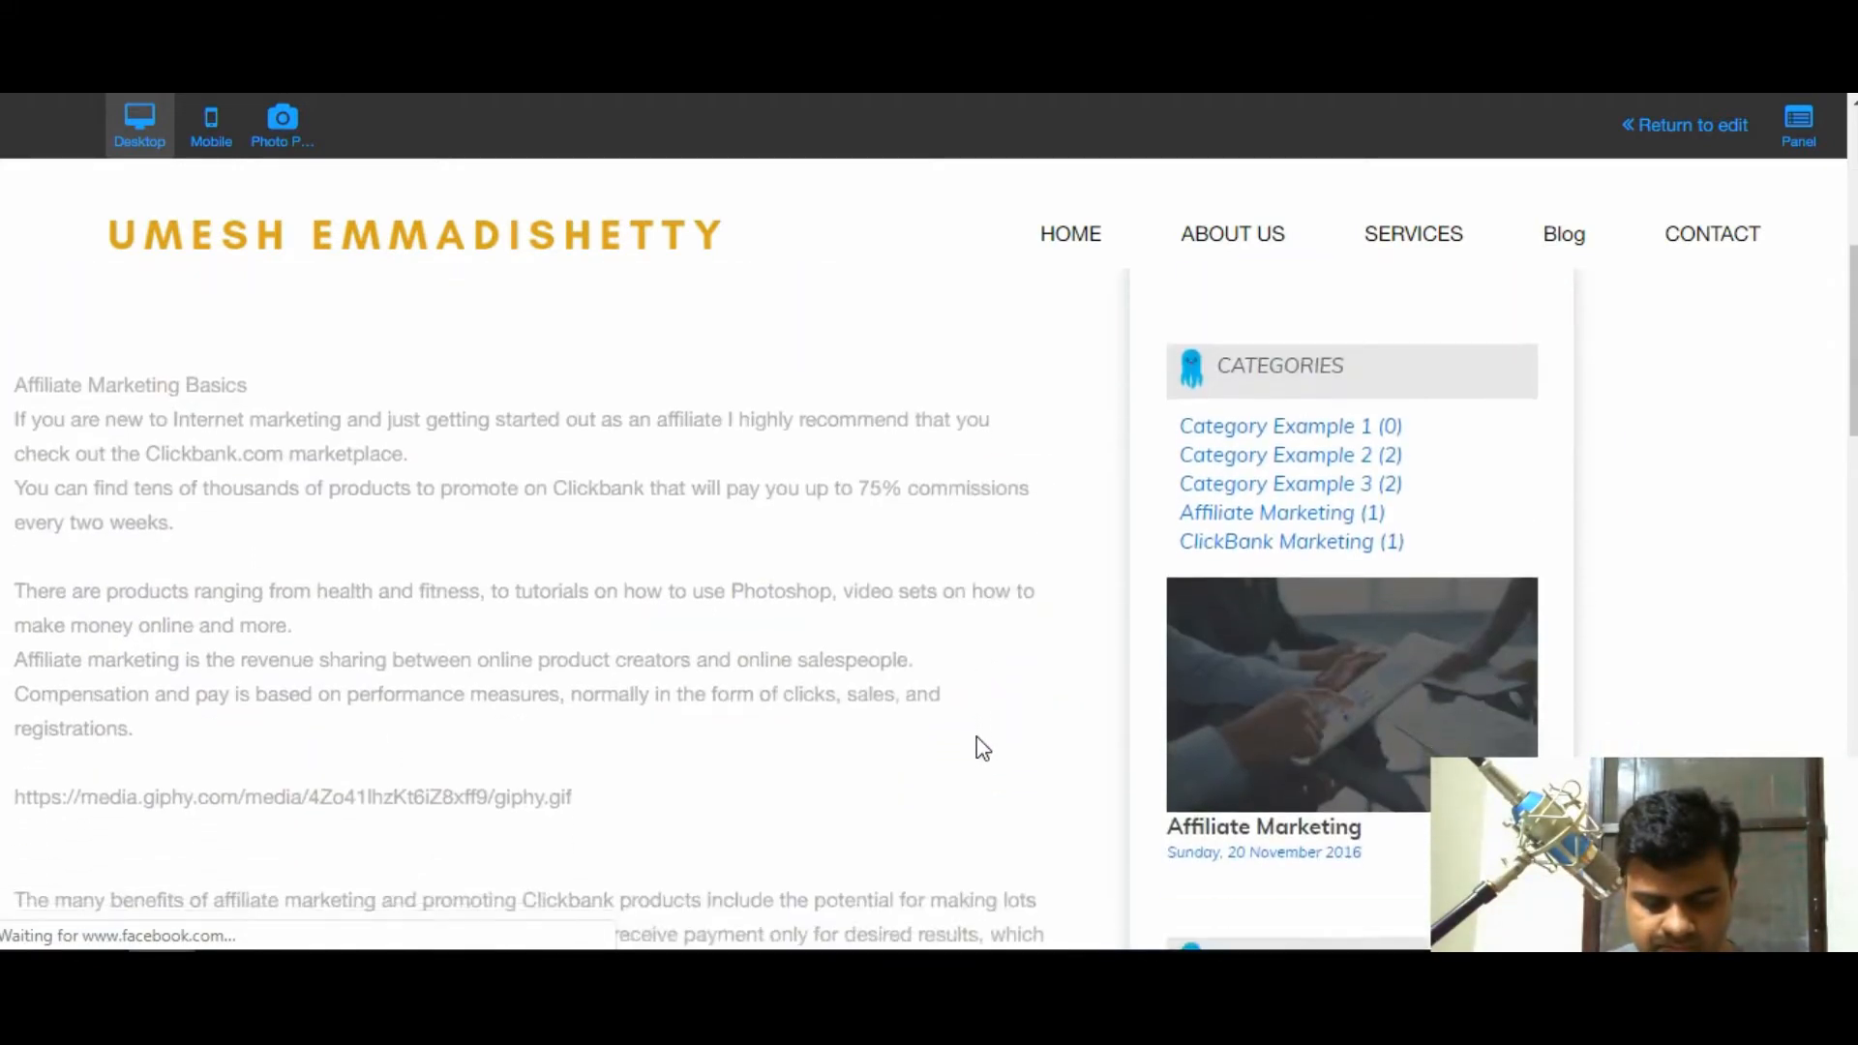
scroll(978, 738, "down", 3)
left_click(271, 498)
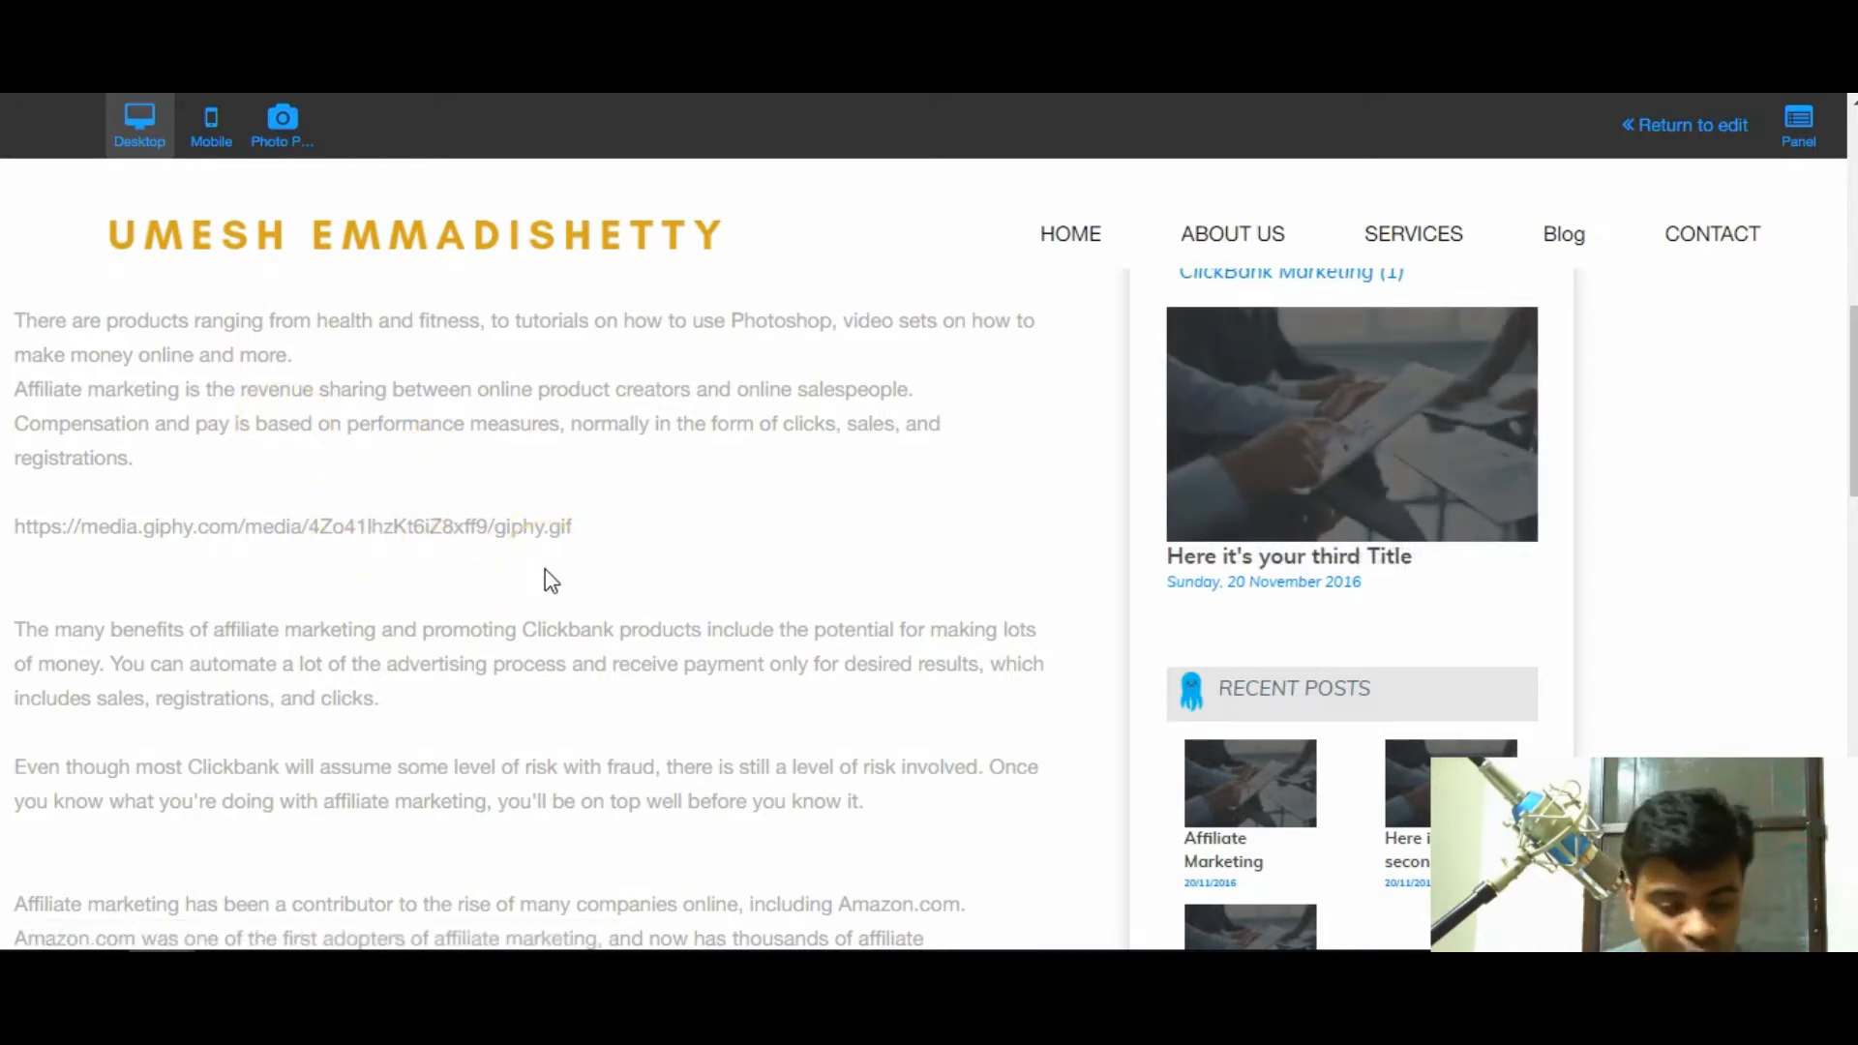
scroll(547, 581, "up", 5)
scroll(548, 581, "down", 7)
scroll(548, 581, "up", 4)
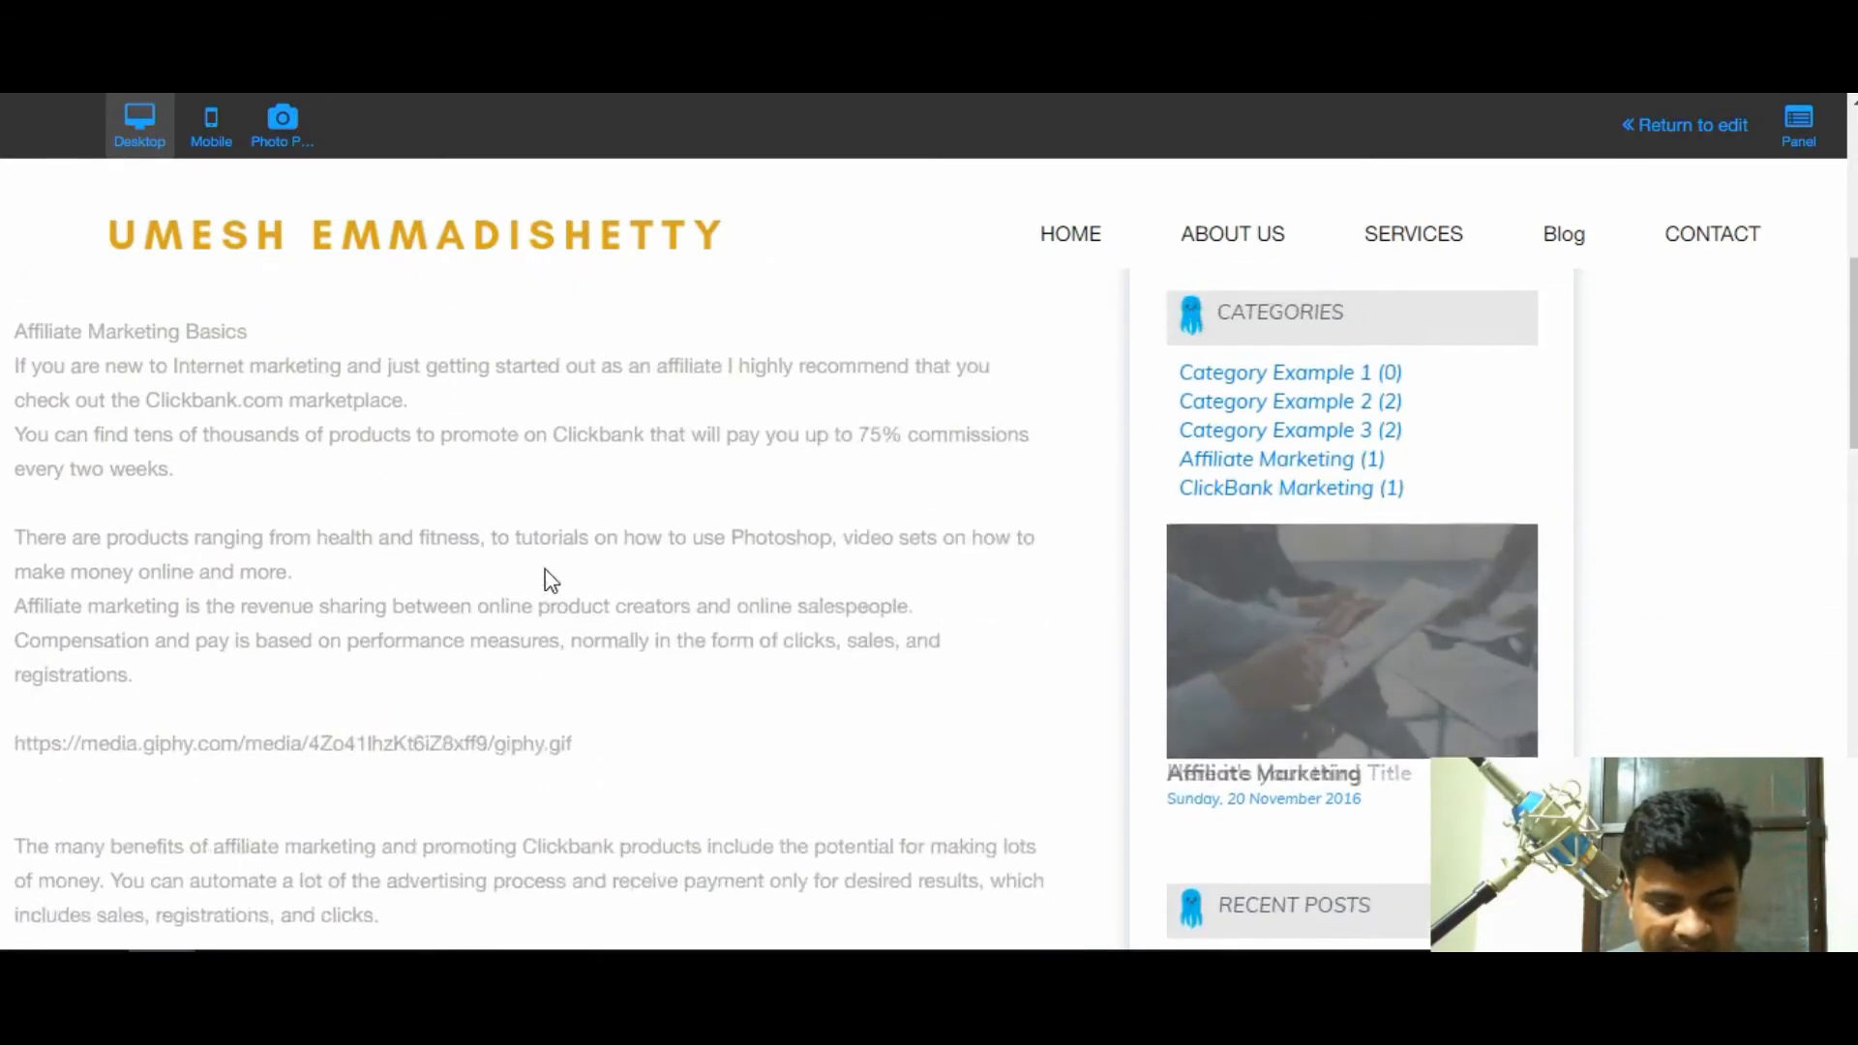
scroll(547, 581, "up", 1)
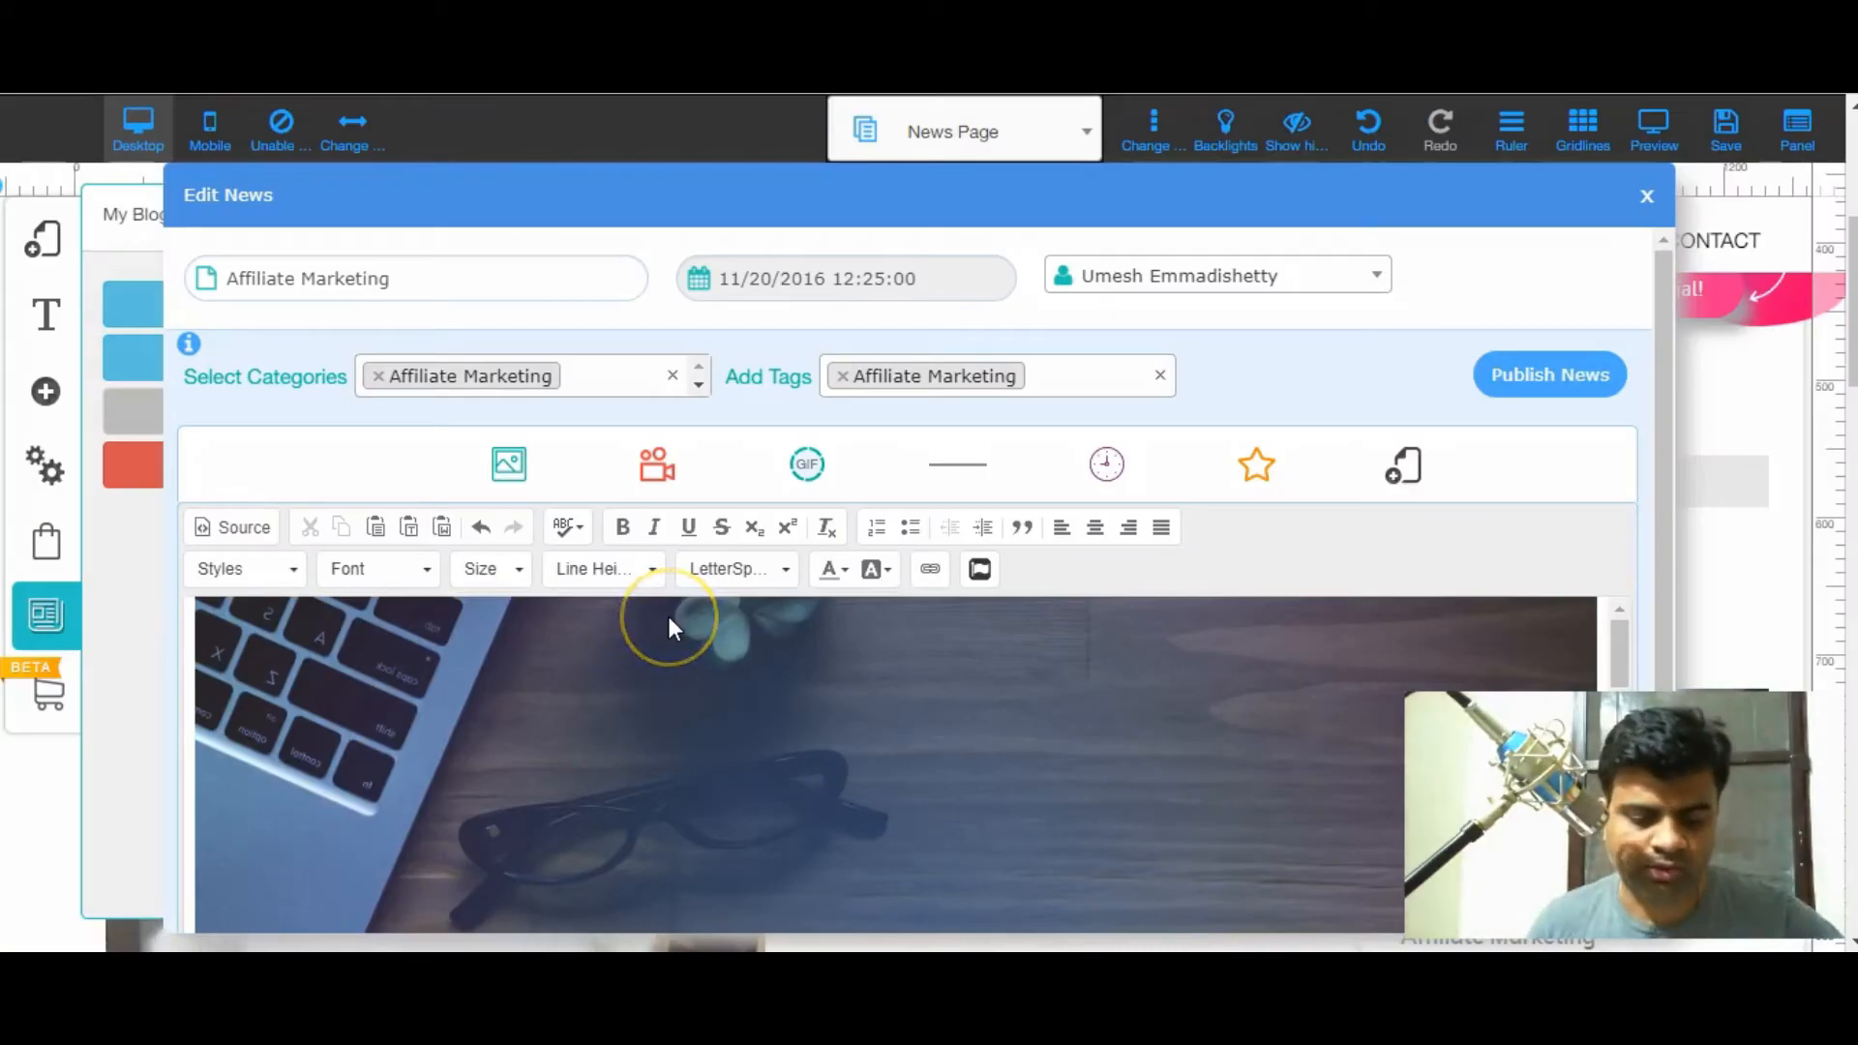
- Switch to GIPHY and copy the white dog GIF's iframe embed code
scroll(669, 617, "down", 3)
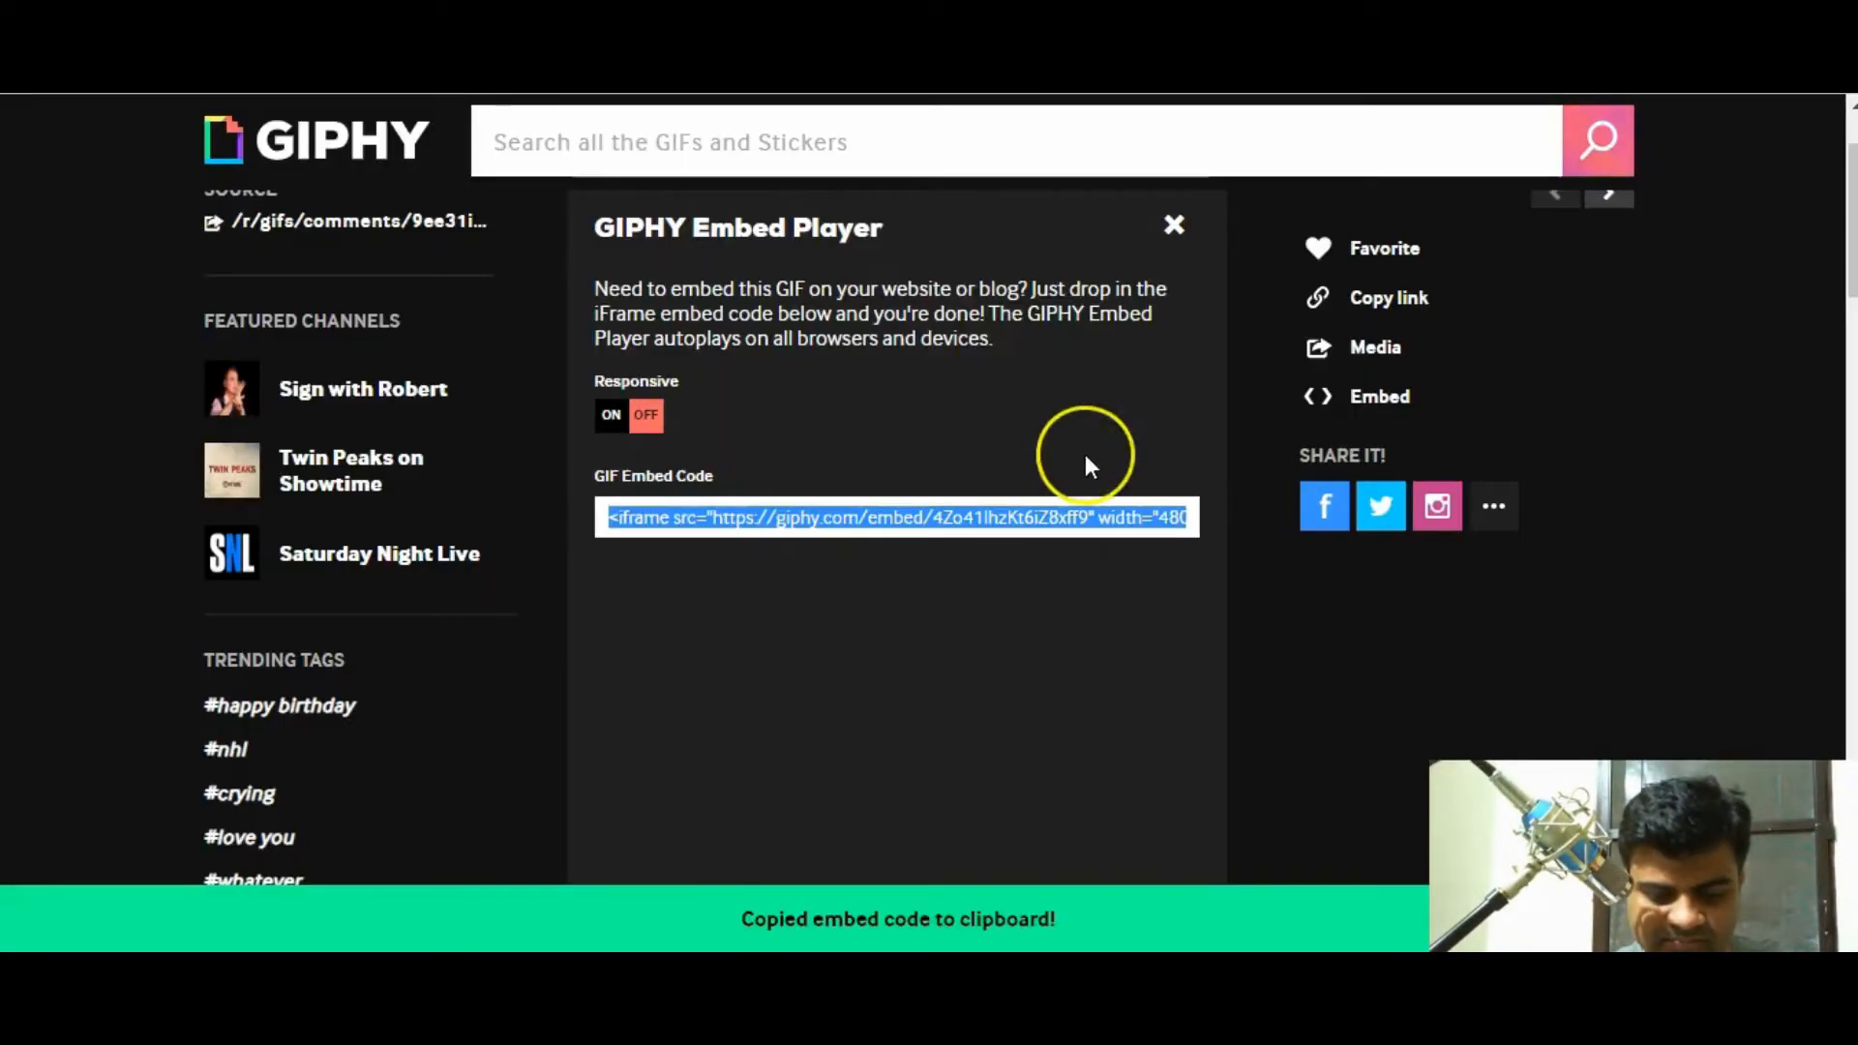
scroll(1084, 454, "up", 2)
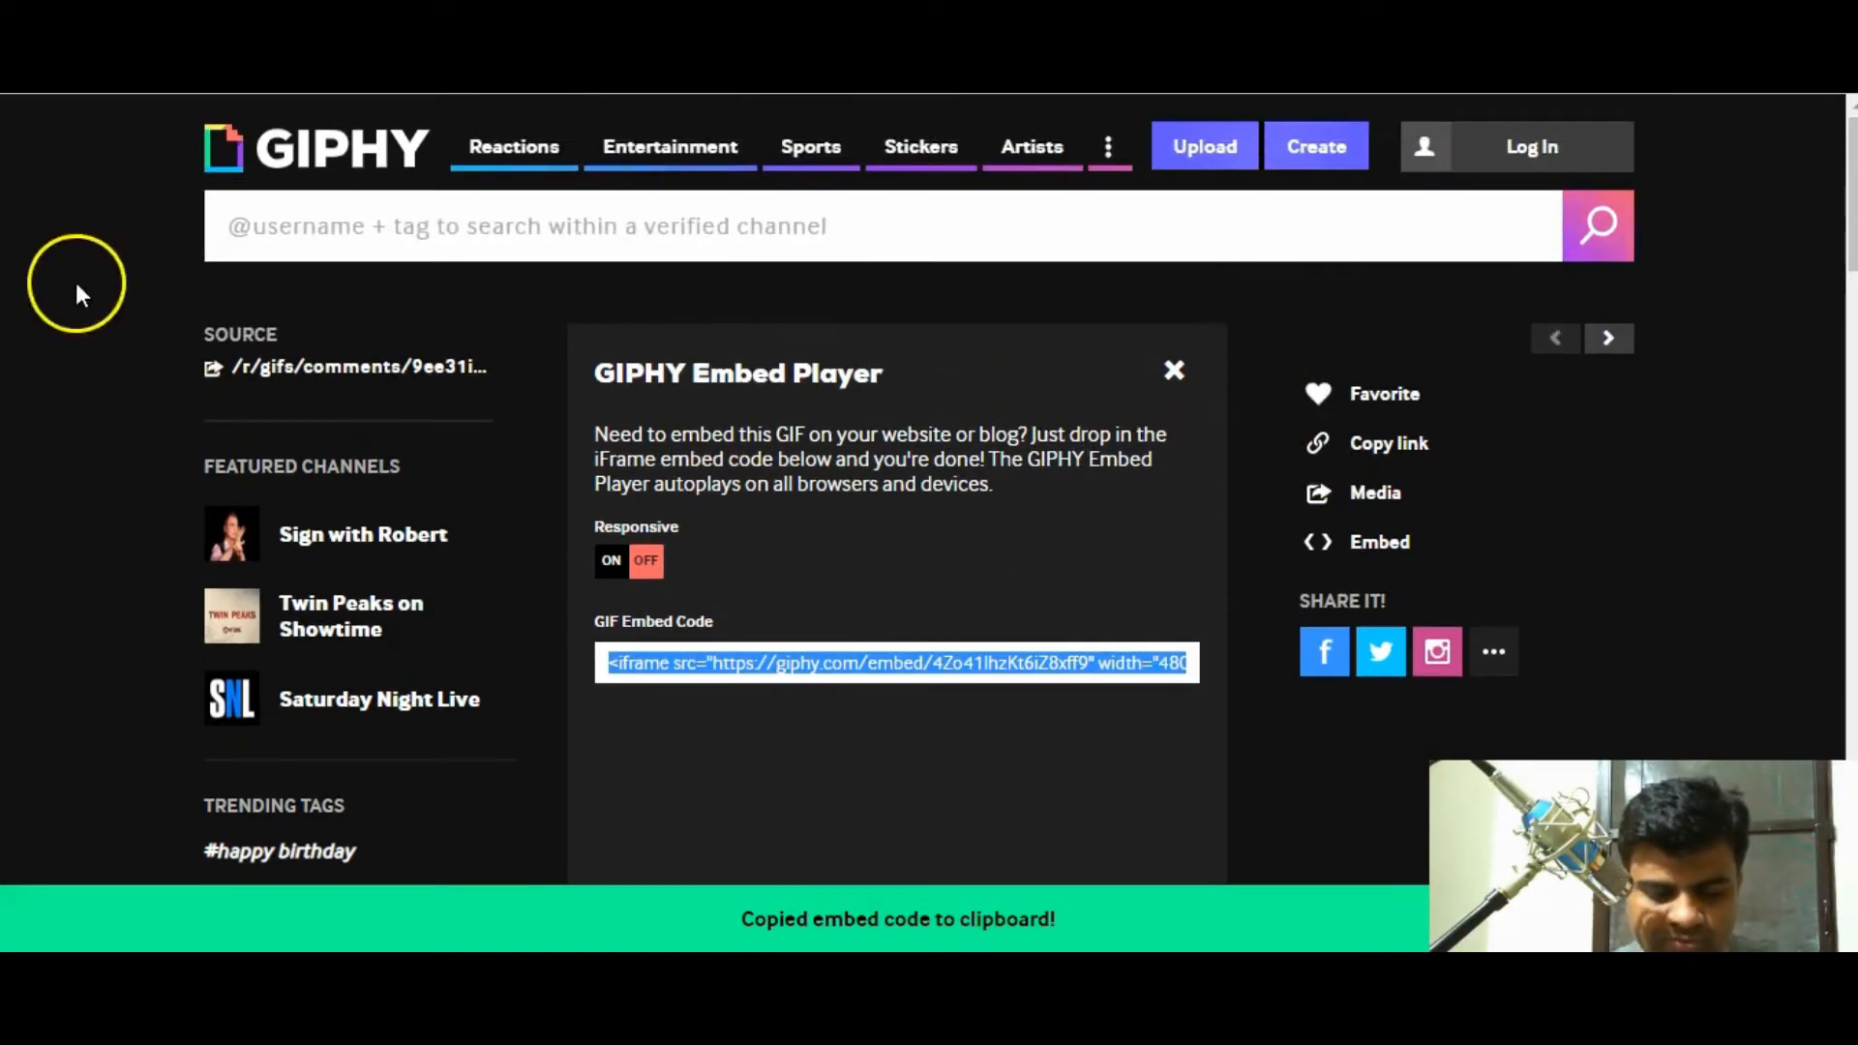
left_click(1393, 560)
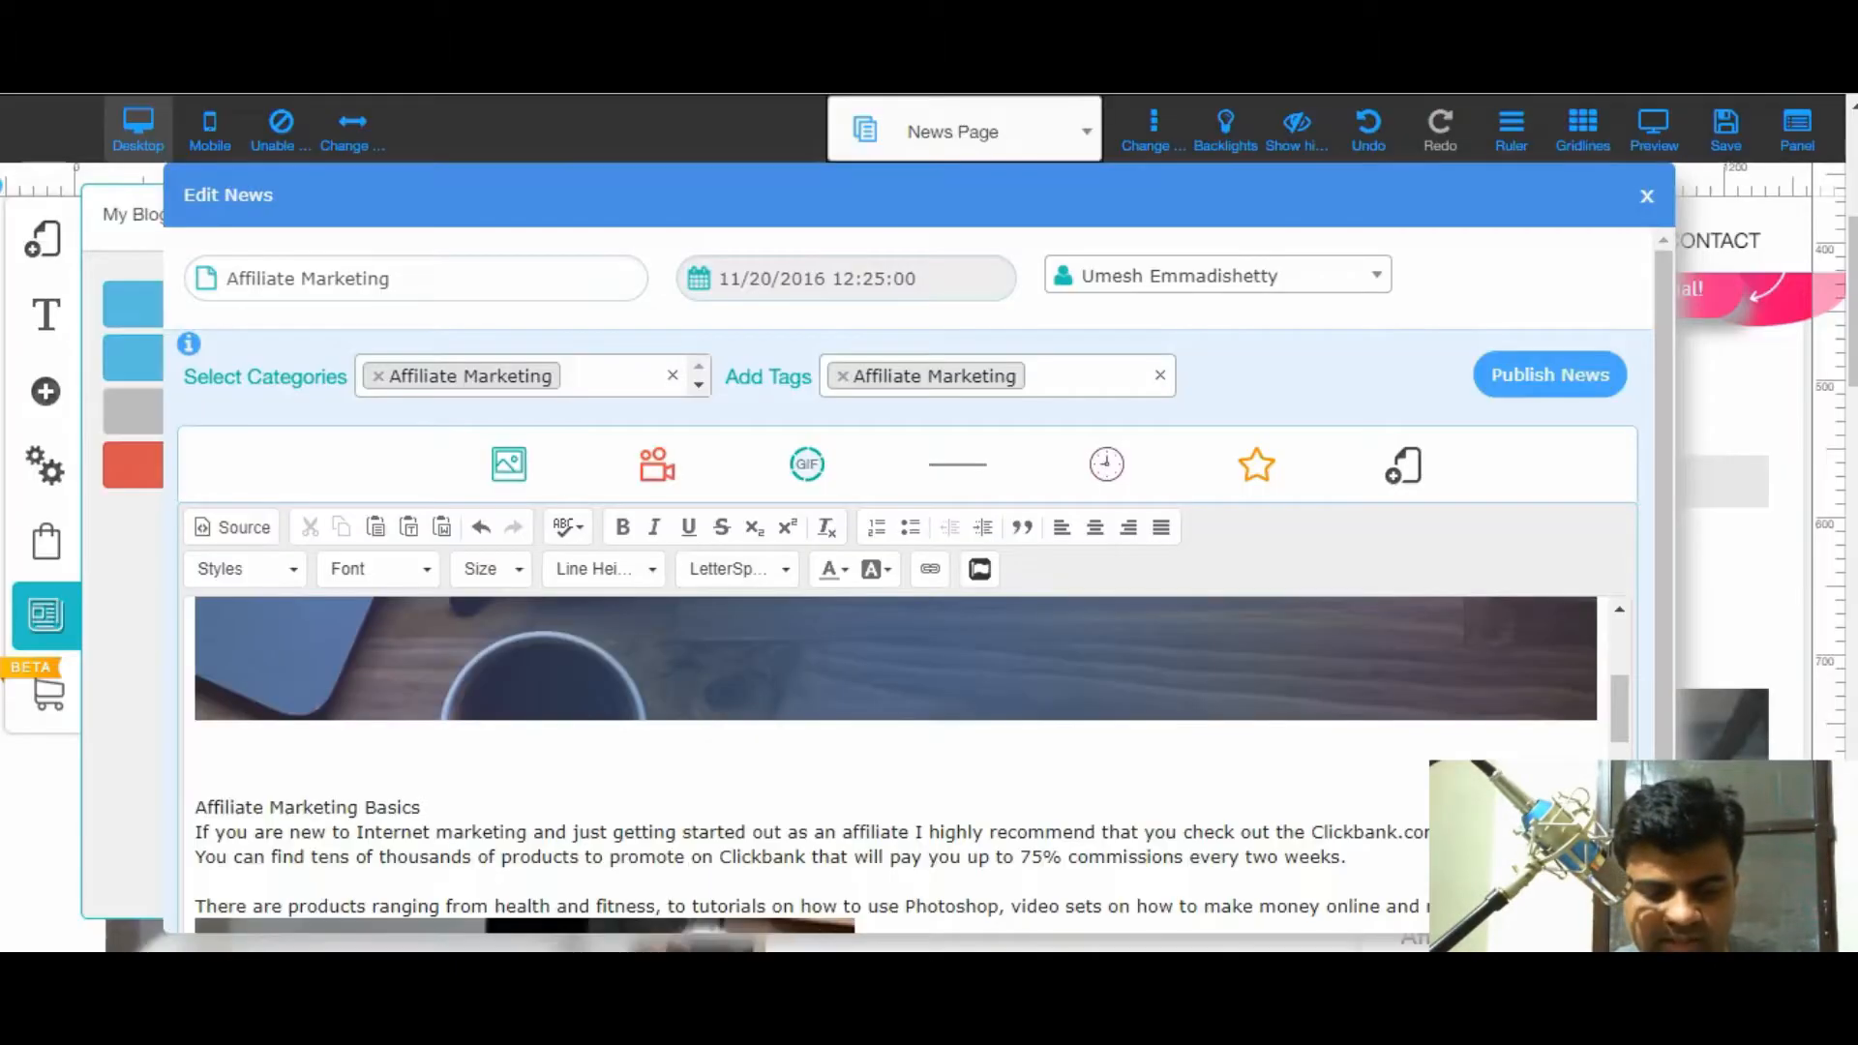
- Examine the embedded dog GIF in the Affiliate Marketing article and its iframe code in the article's HTML source
scroll(988, 802, "down", 3)
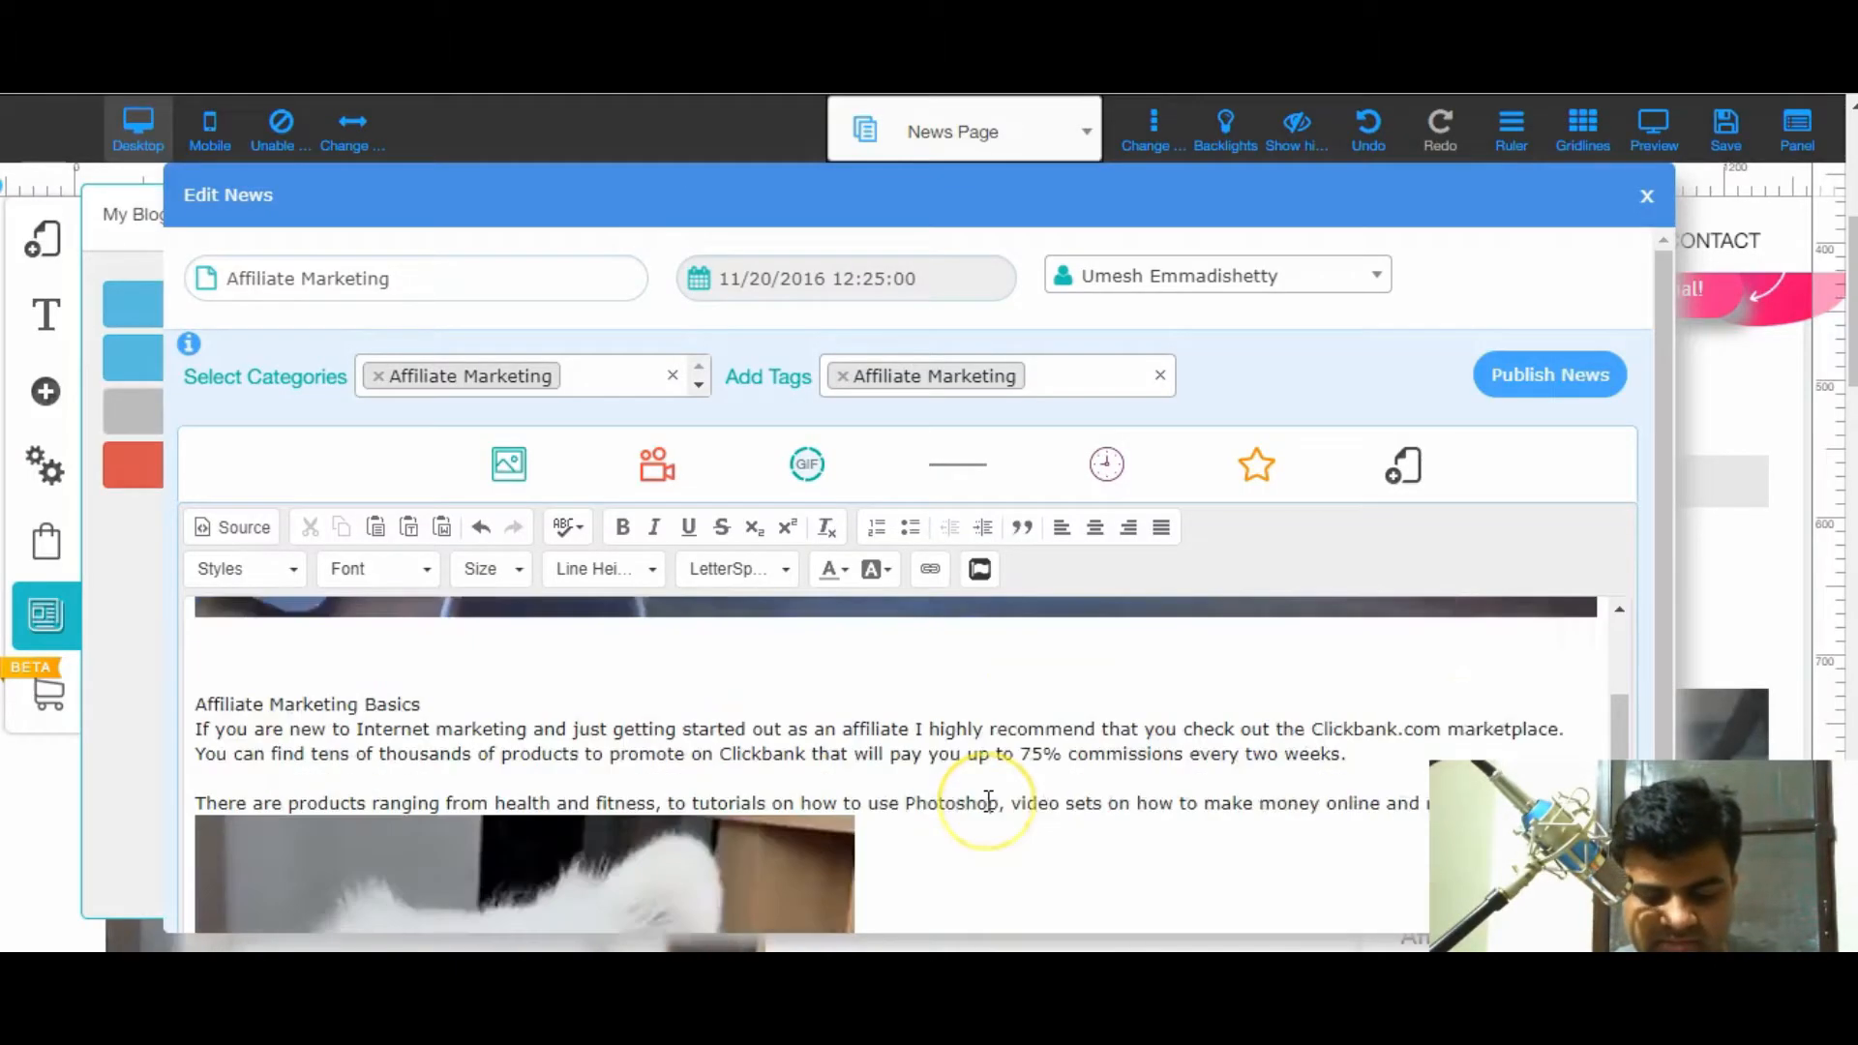
scroll(988, 802, "up", 2)
scroll(988, 802, "down", 2)
scroll(988, 802, "down", 3)
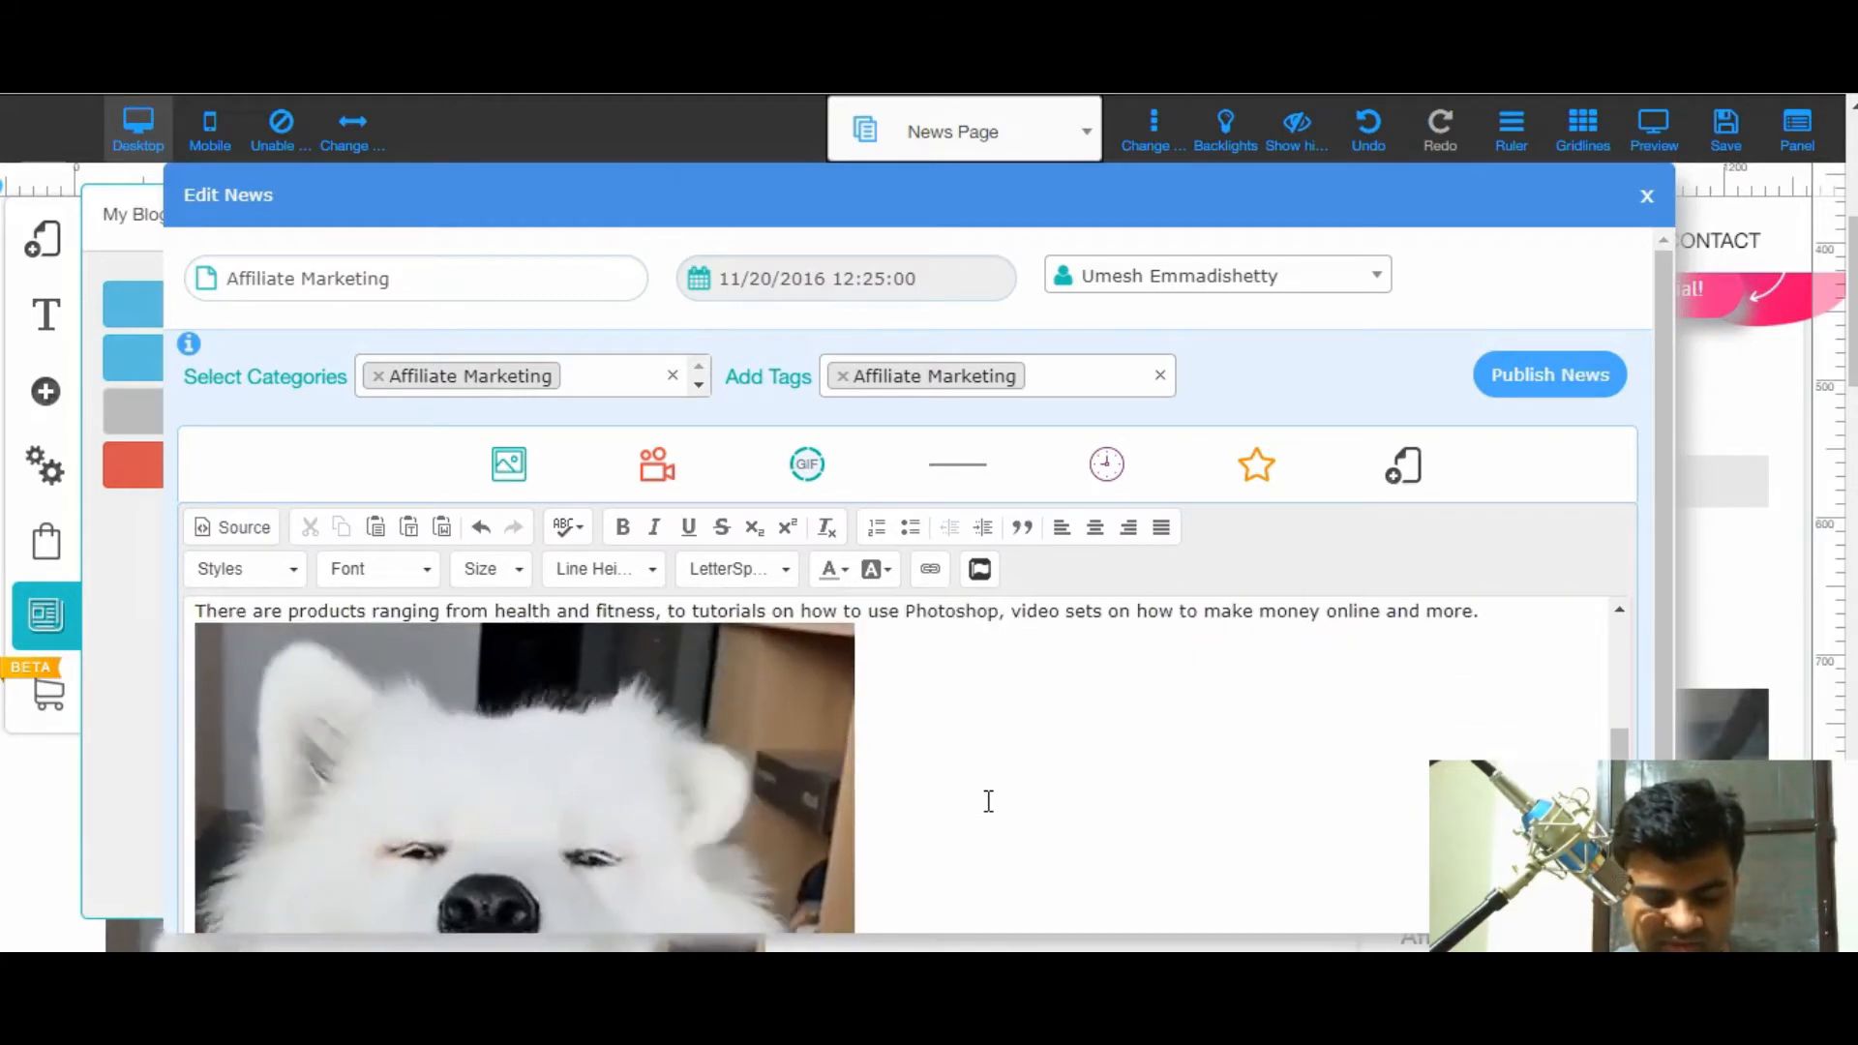
scroll(971, 771, "up", 5)
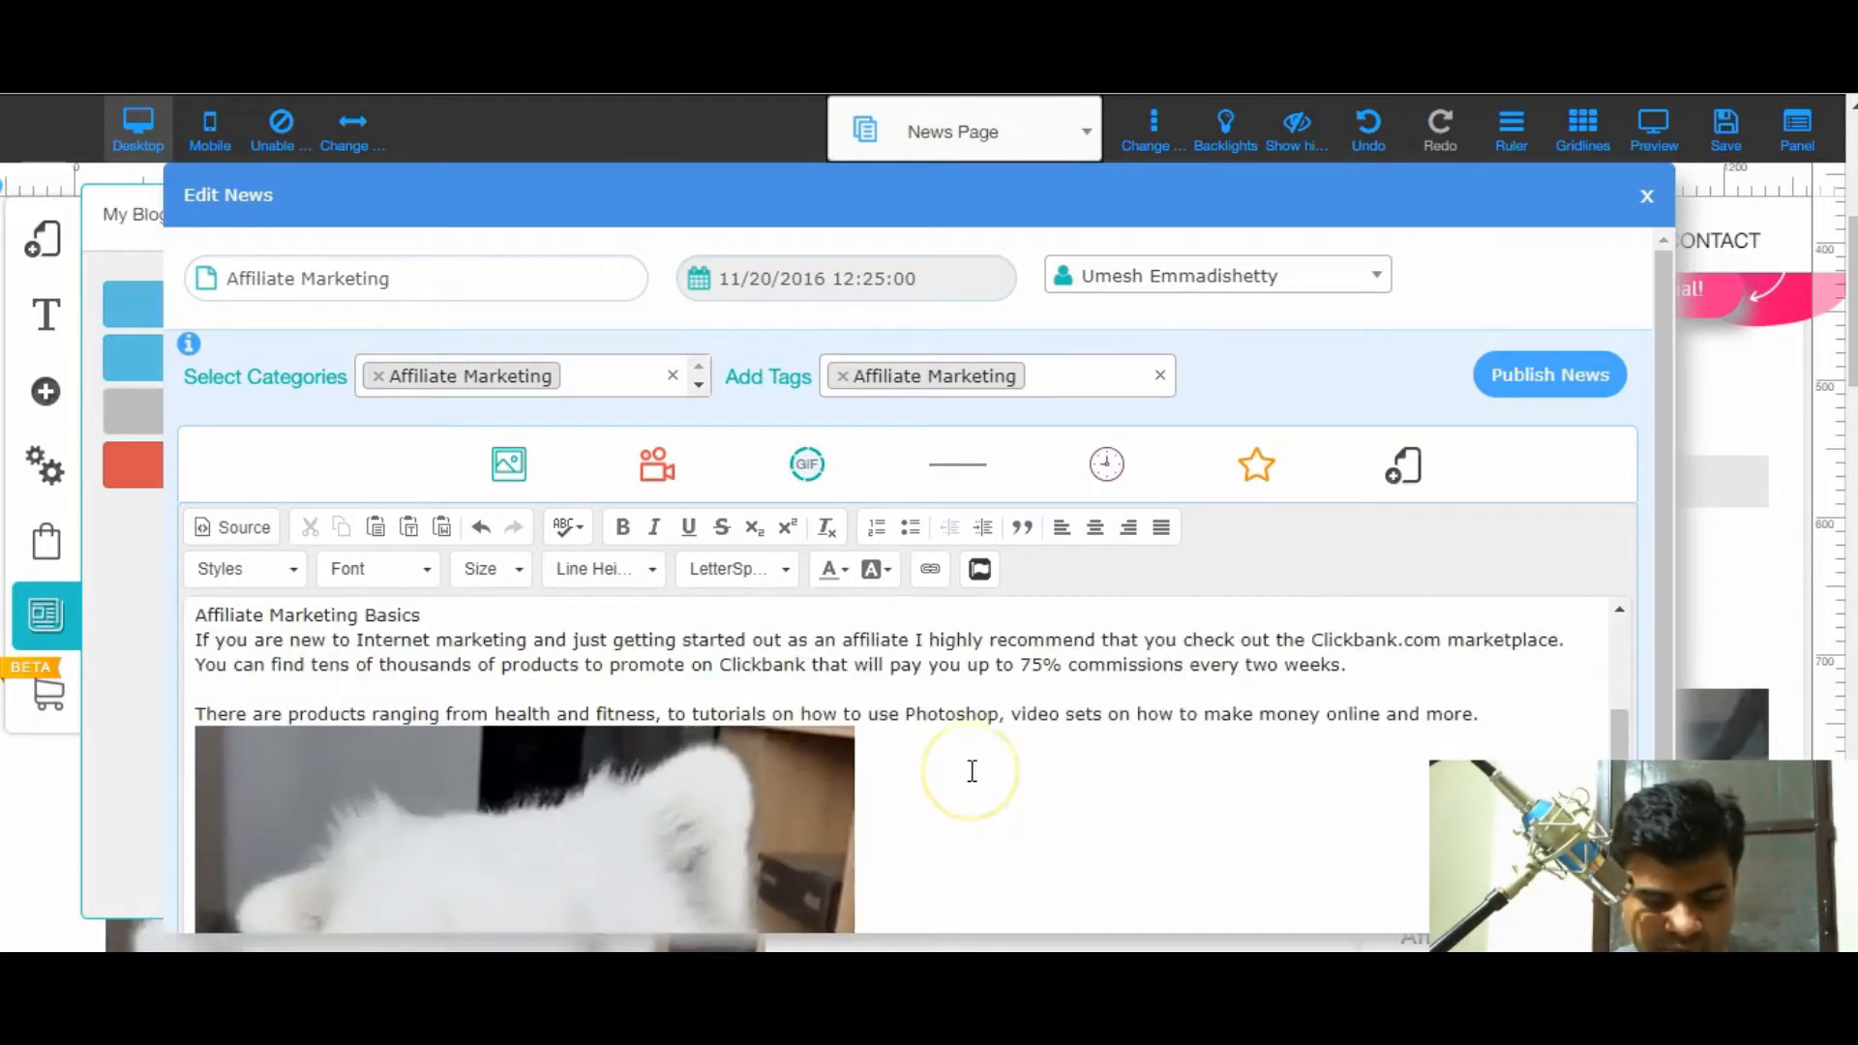
left_click(240, 532)
scroll(728, 784, "down", 5)
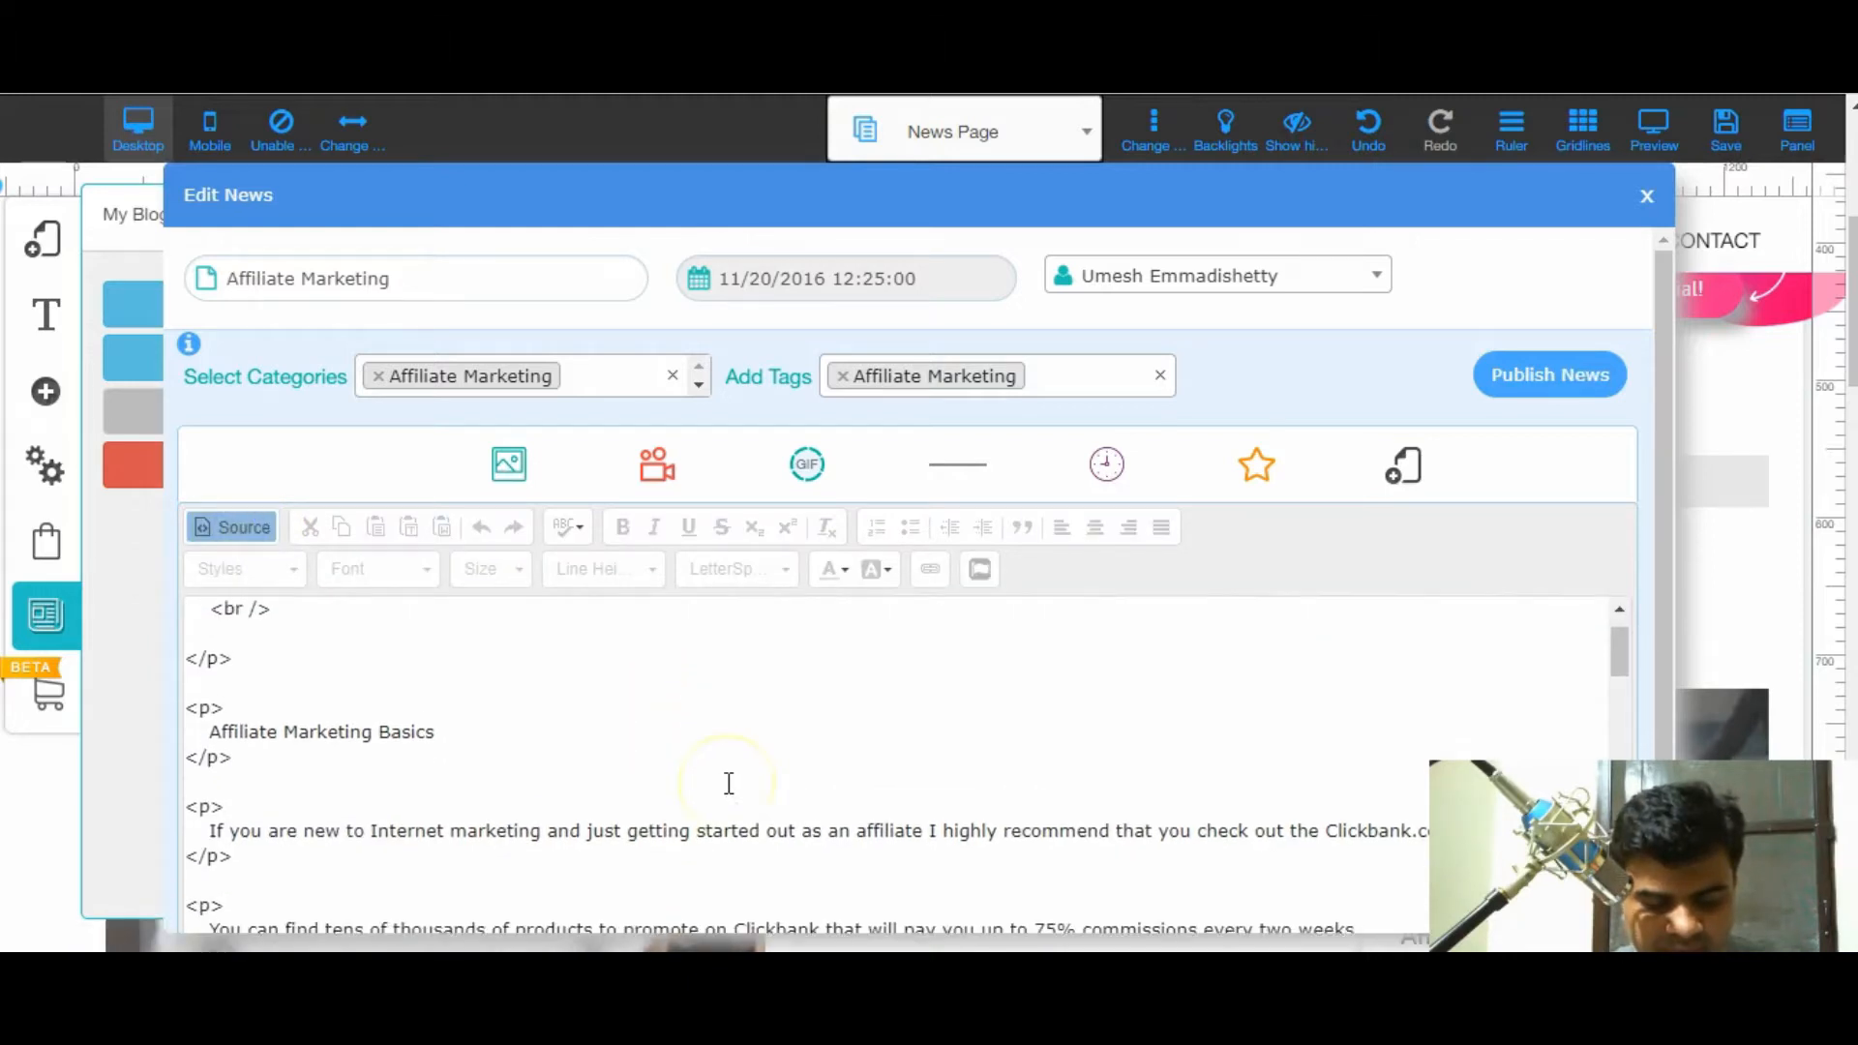
scroll(729, 784, "down", 2)
scroll(728, 784, "up", 5)
scroll(728, 782, "down", 3)
scroll(728, 782, "down", 4)
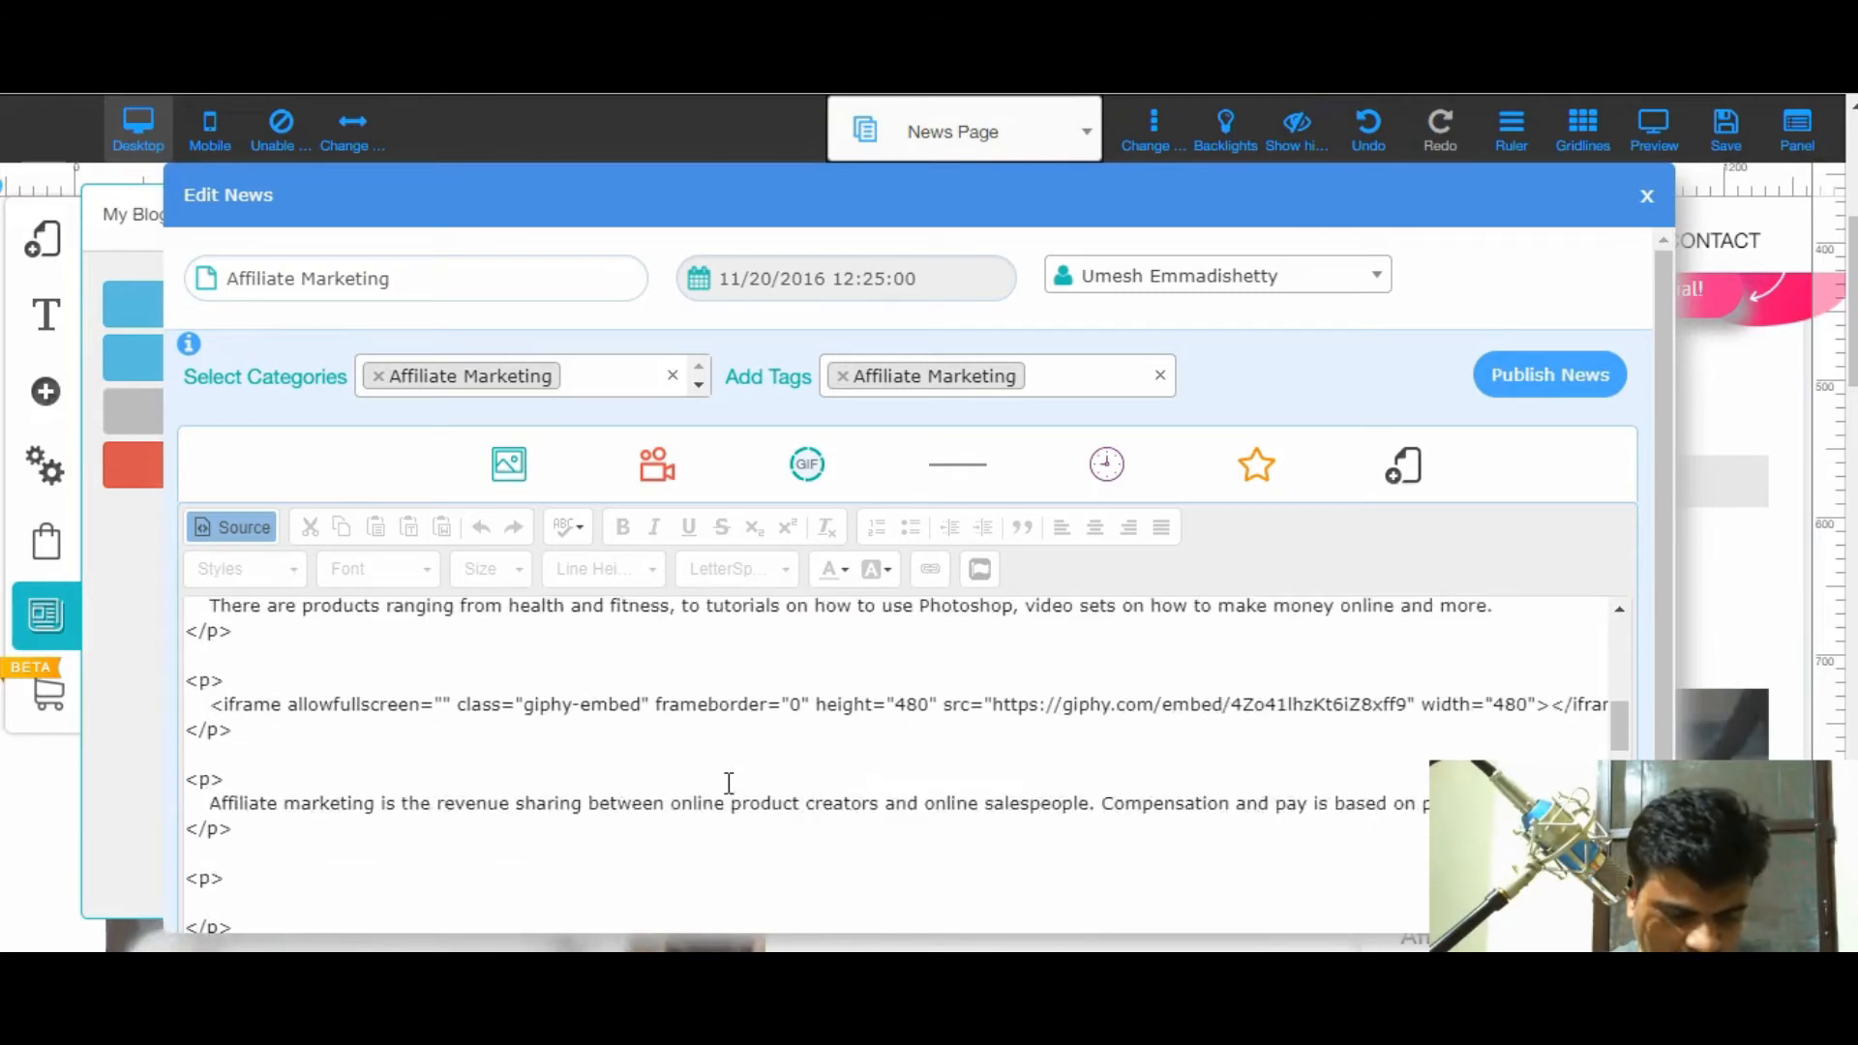
scroll(729, 784, "up", 2)
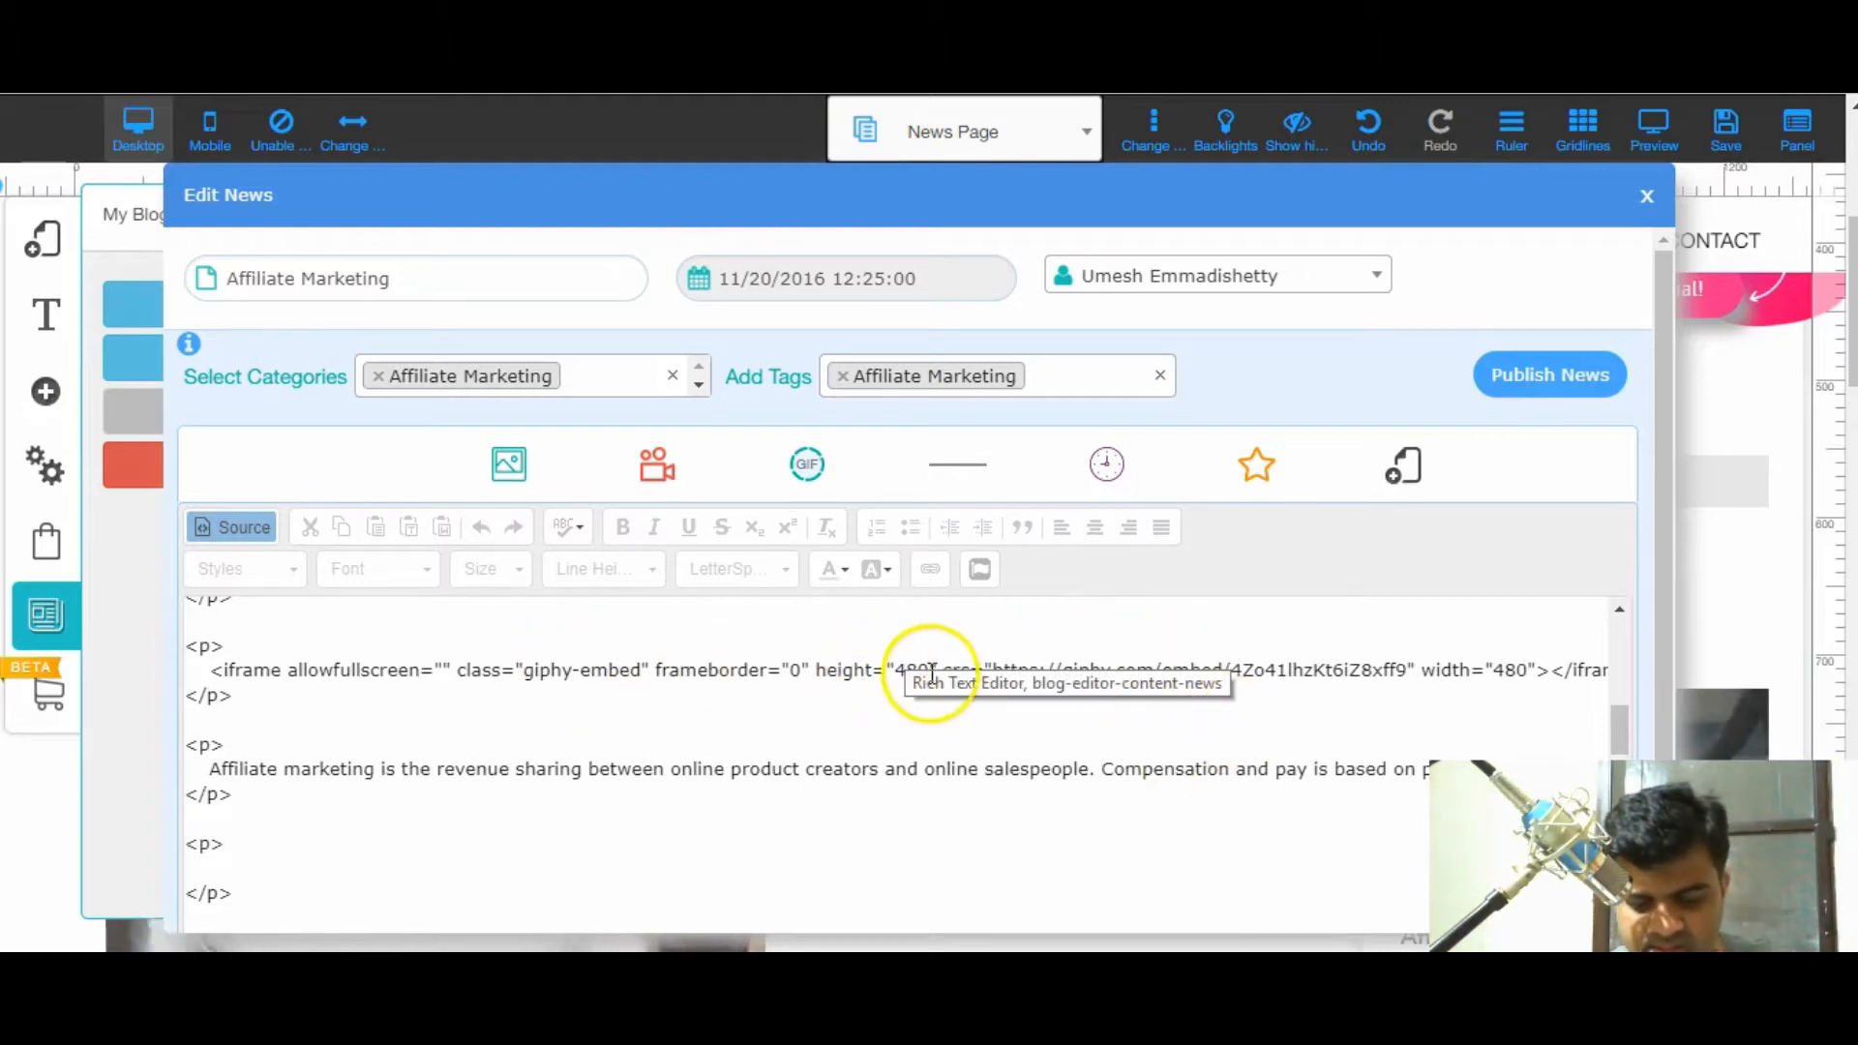
- Publish the Affiliate Marketing article, close the news list and My Blog settings, and check the embedded dog GIF on the page
left_click(863, 715)
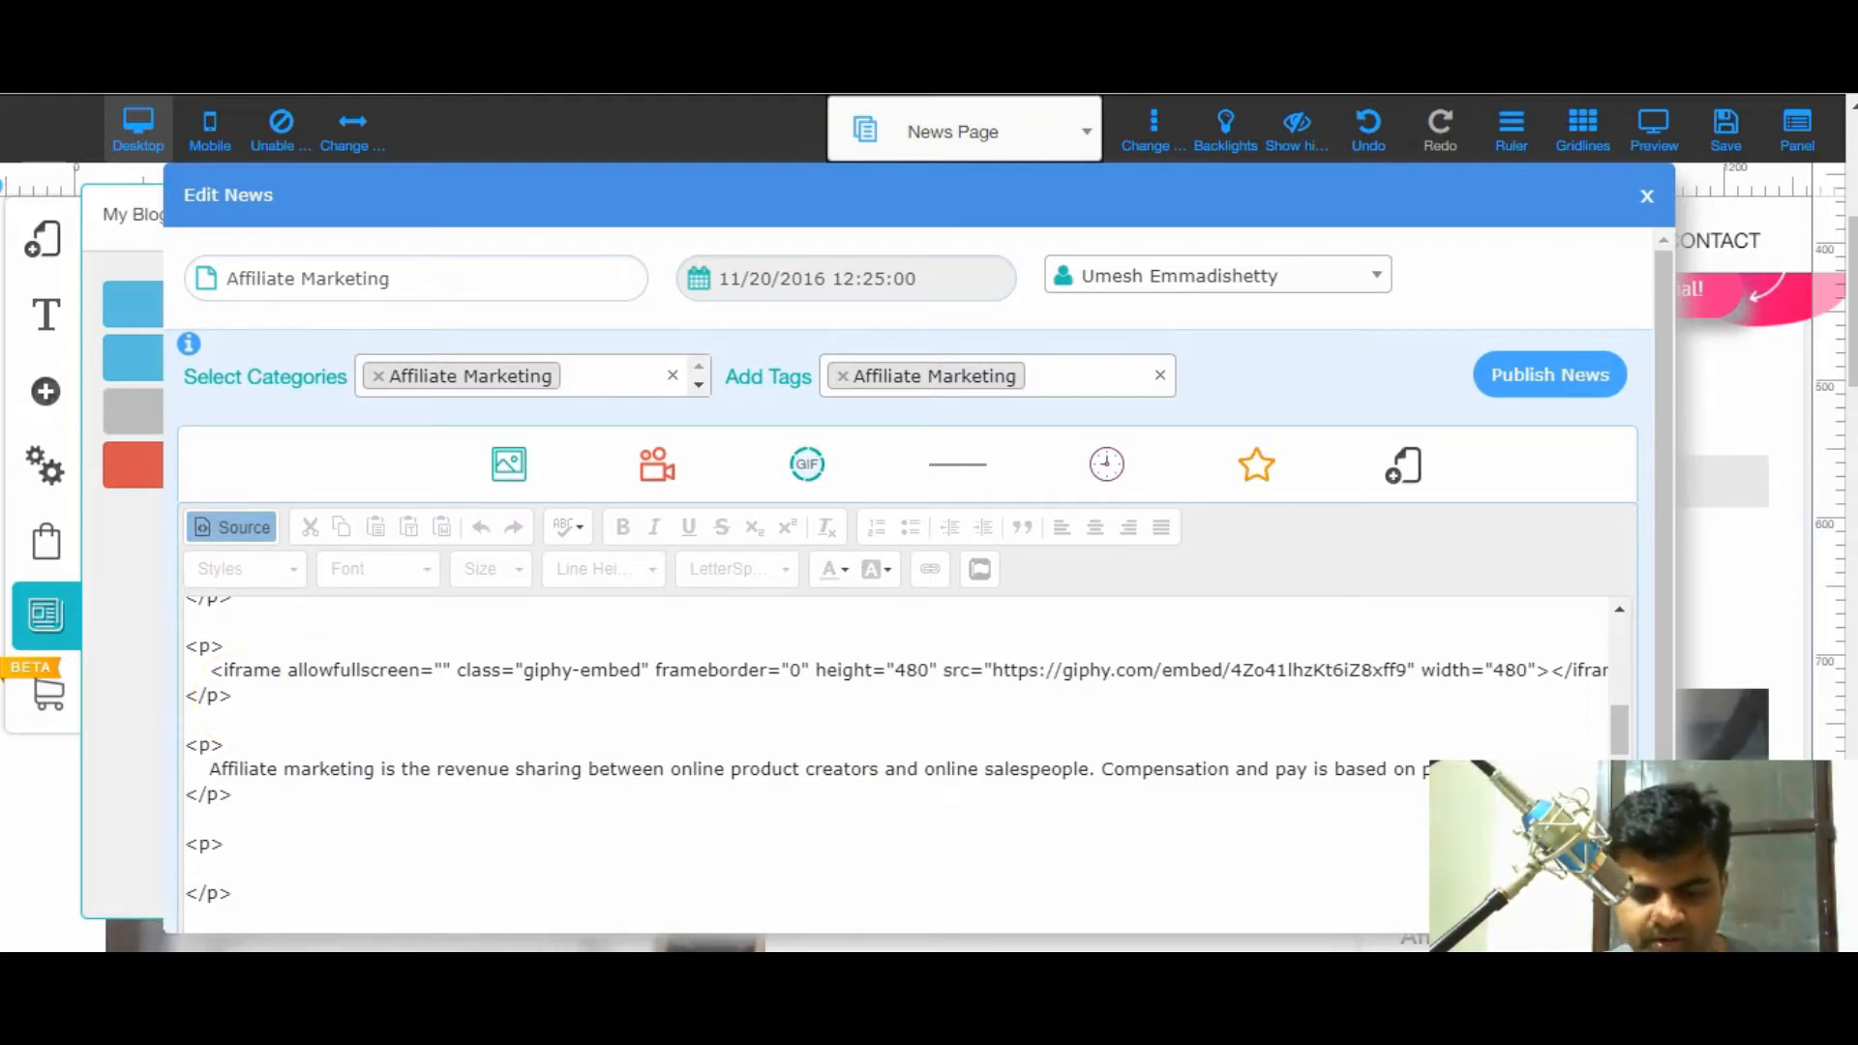
key("ctrl+Tab")
key("ctrl+Tab")
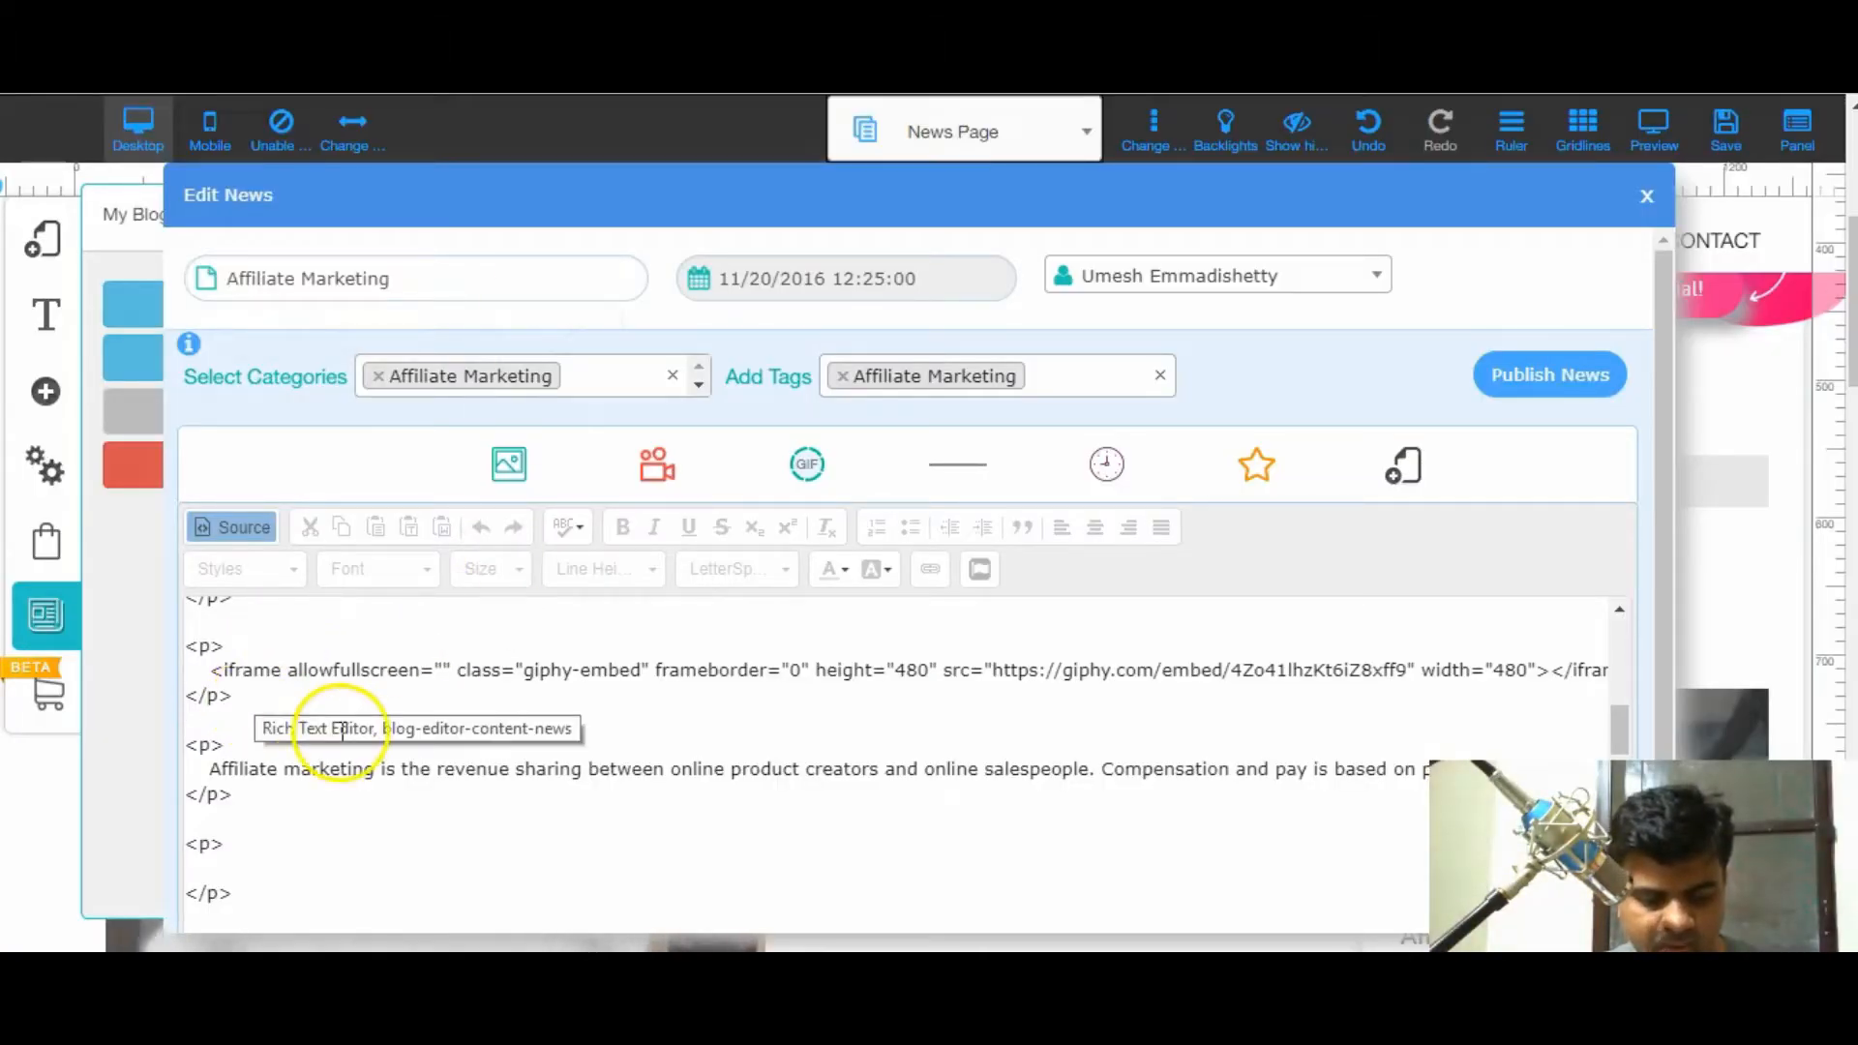
key("ctrl+v")
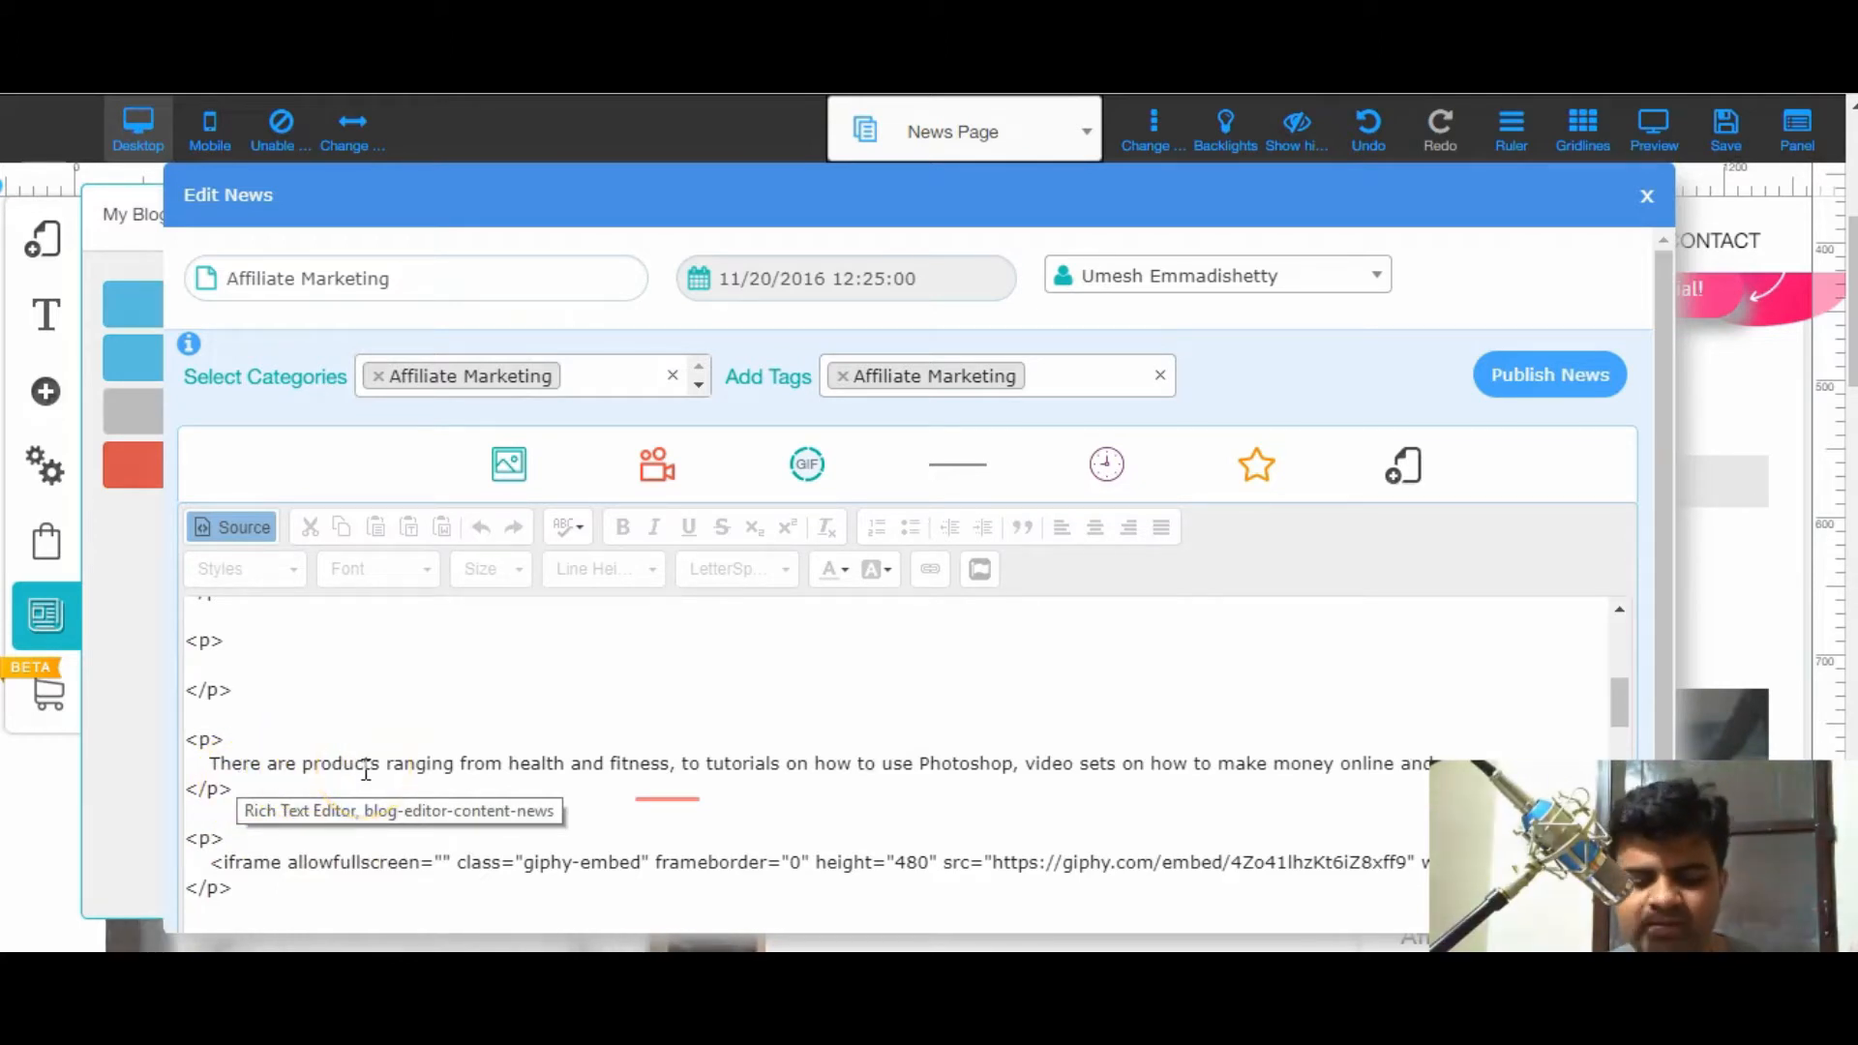
left_click(1598, 389)
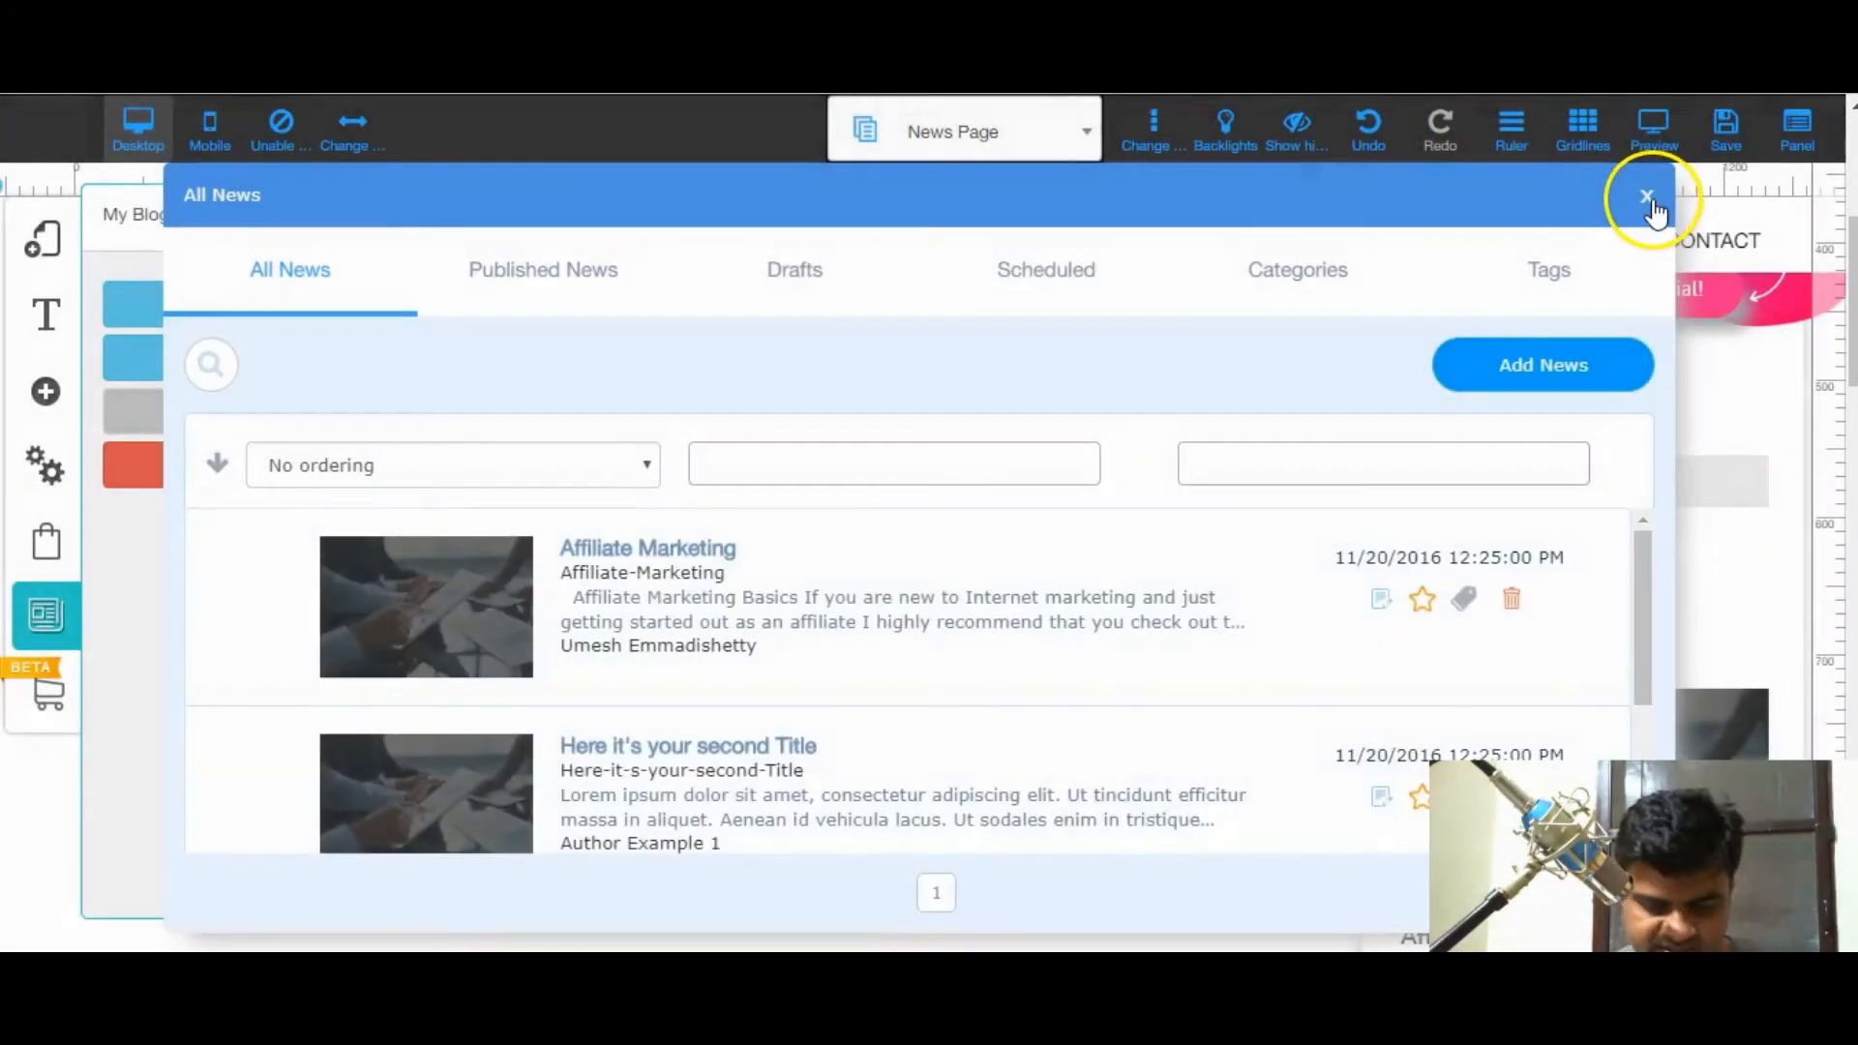
left_click(1649, 198)
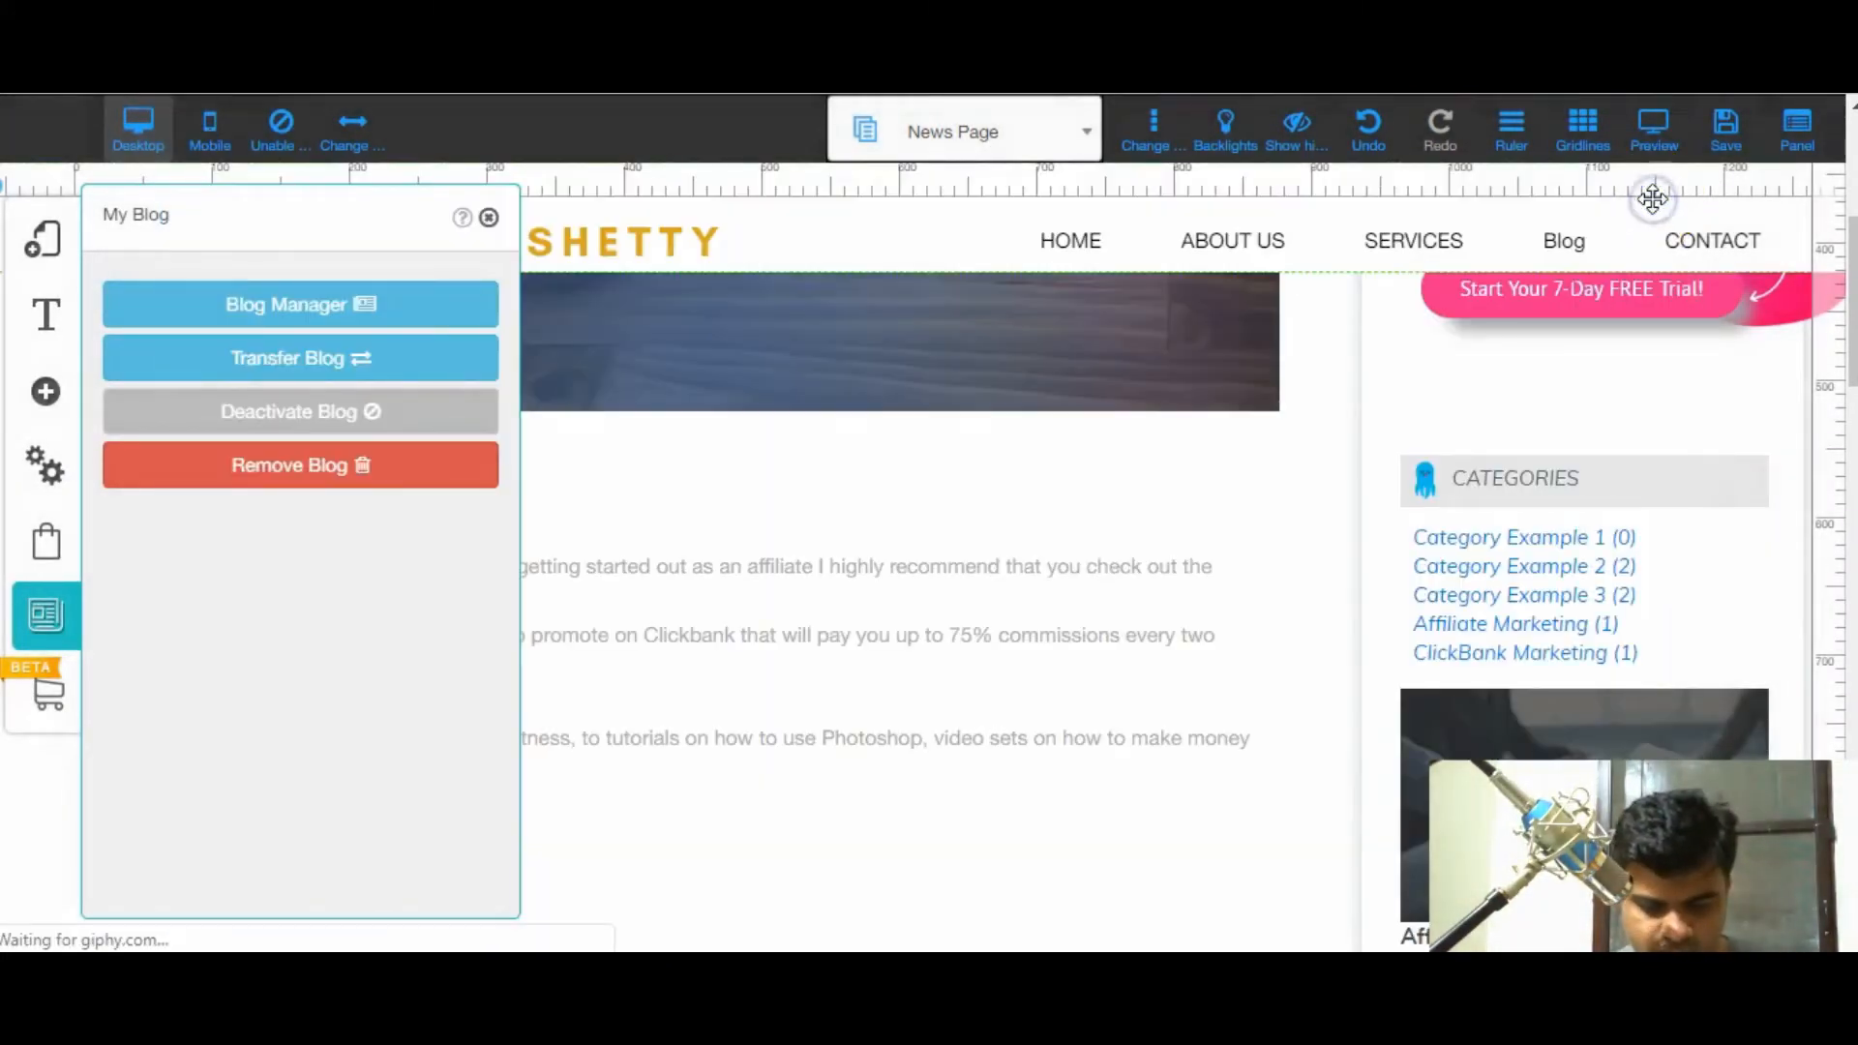
left_click(490, 220)
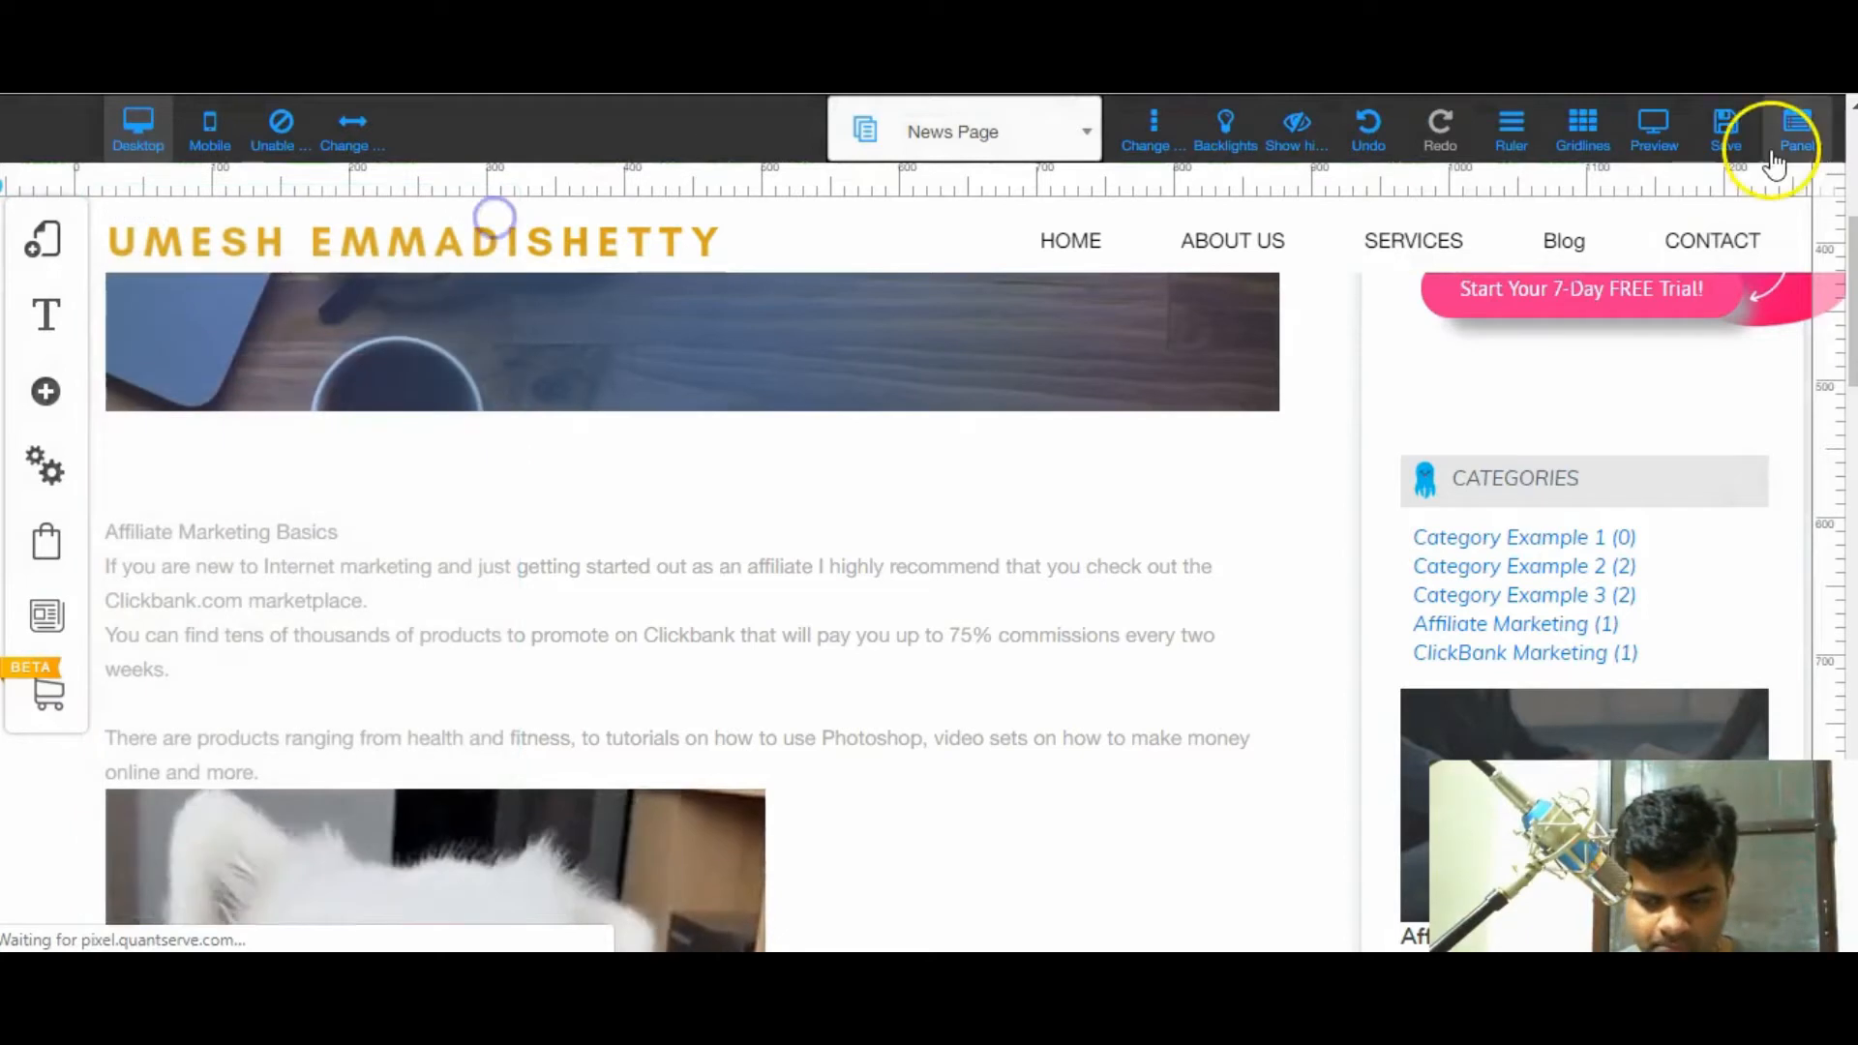
scroll(1007, 576, "down", 4)
scroll(1010, 576, "down", 1)
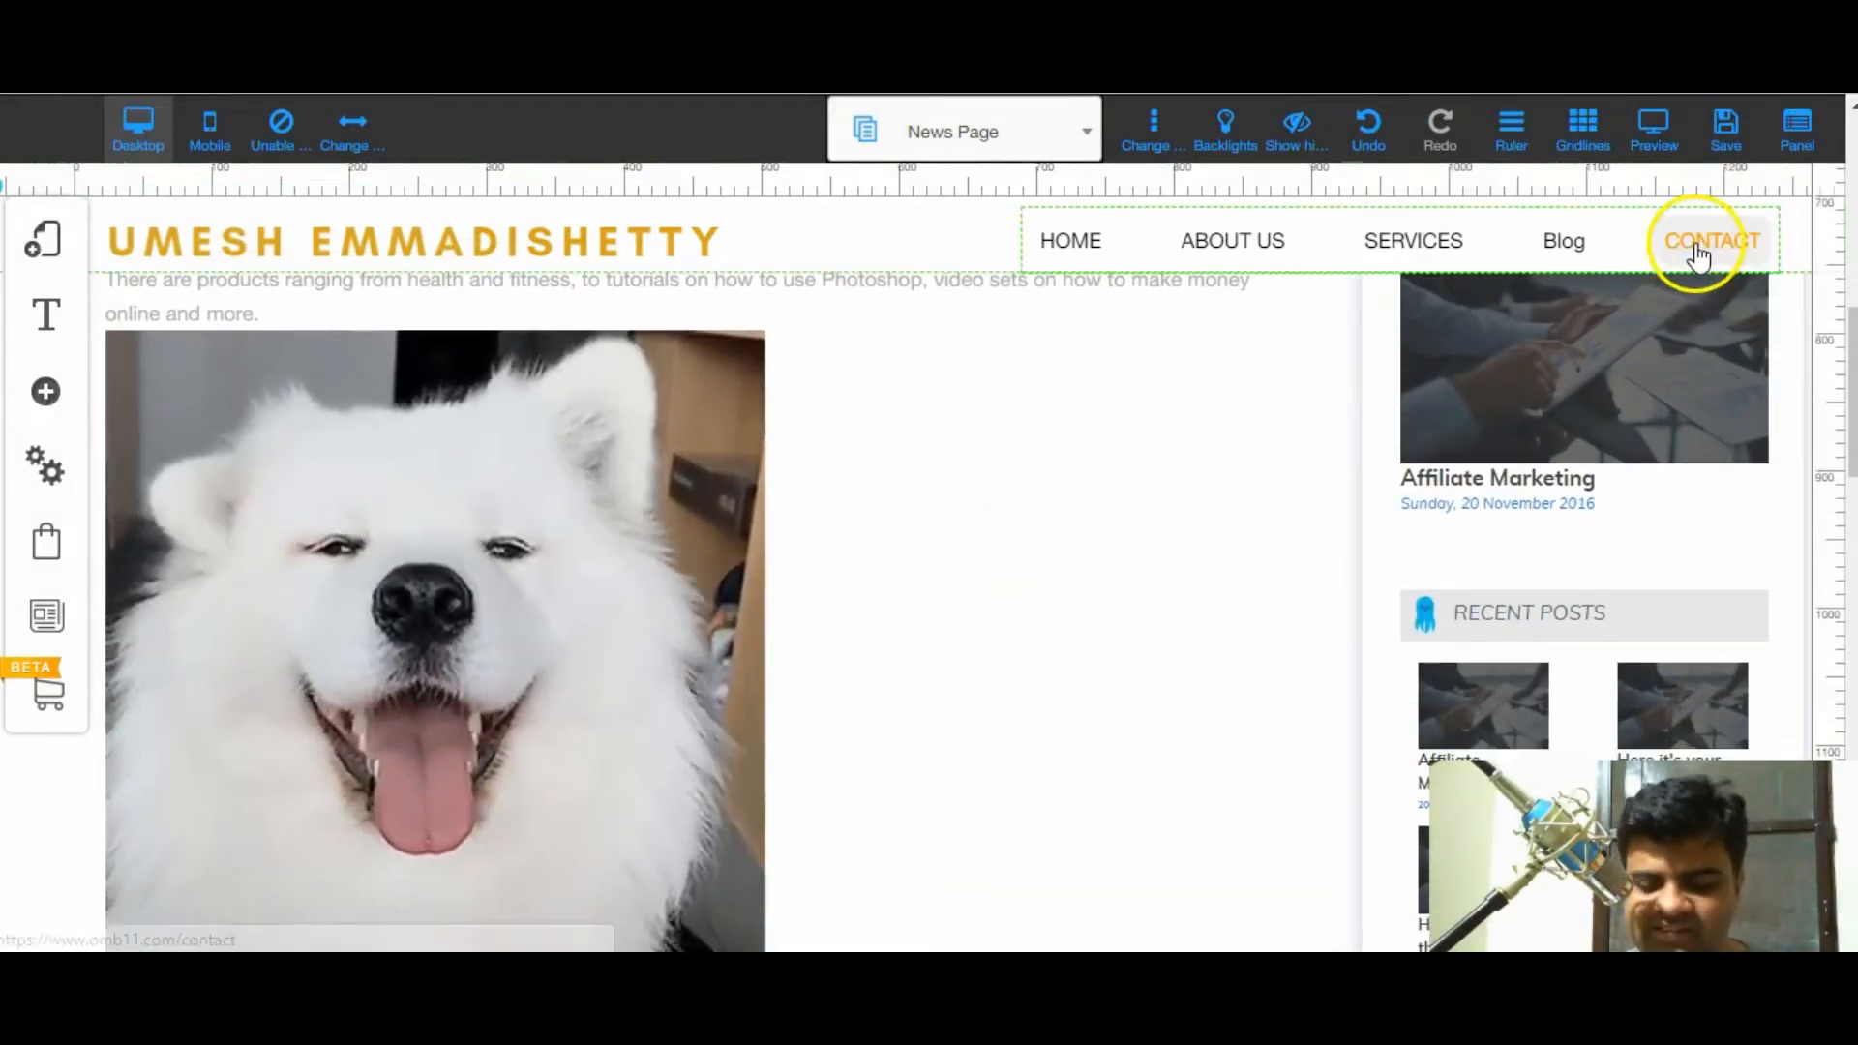
left_click(1708, 145)
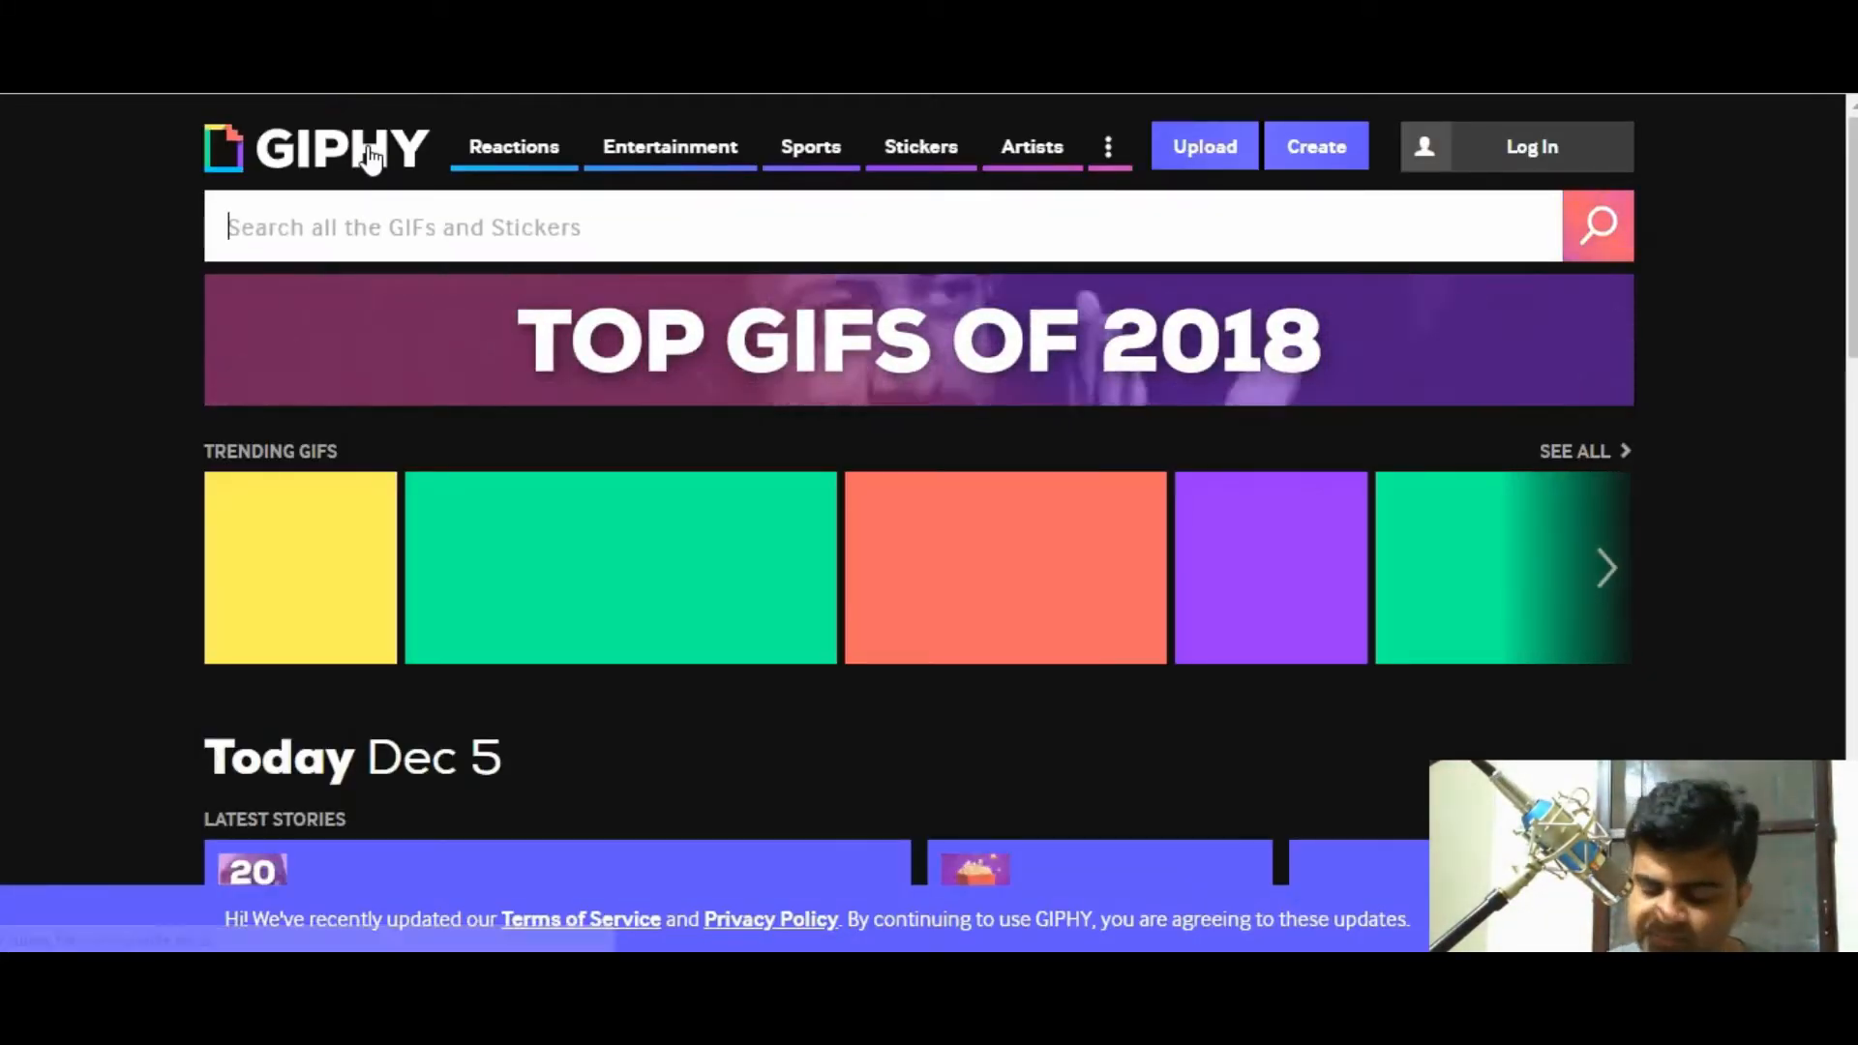
left_click(434, 239)
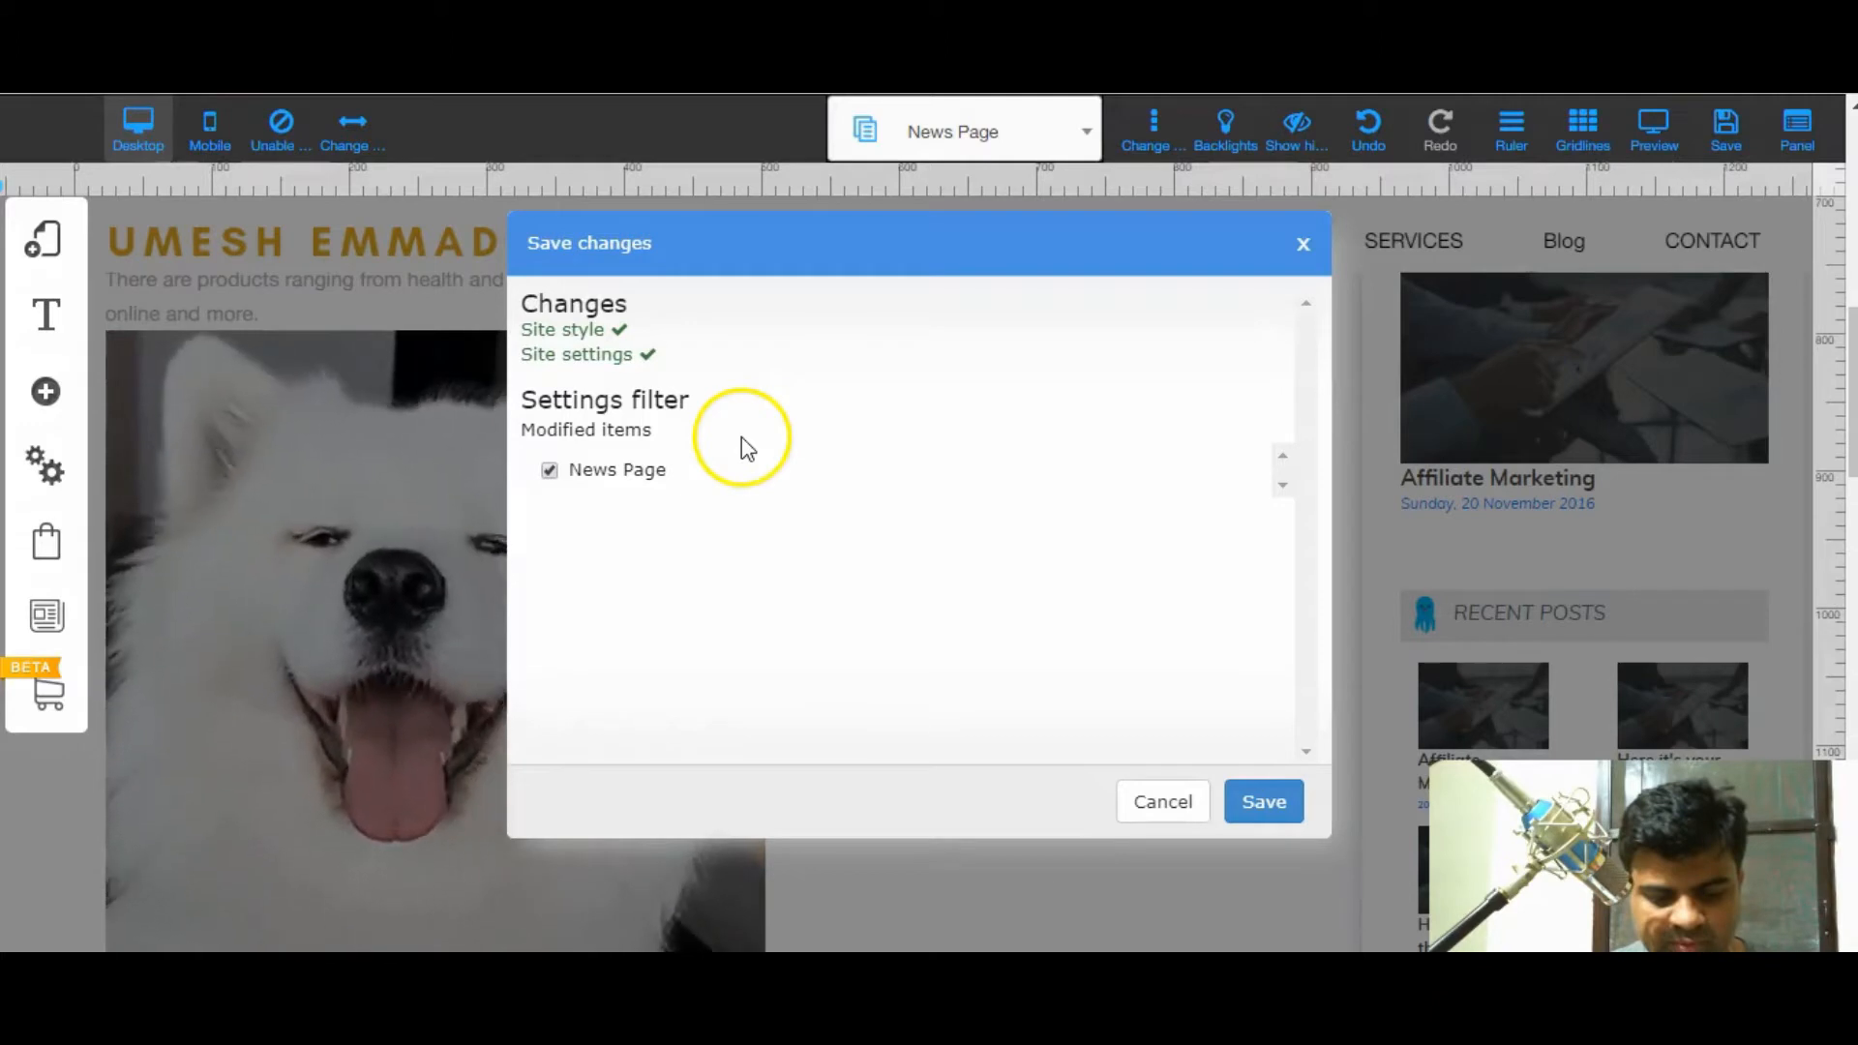
left_click(1305, 247)
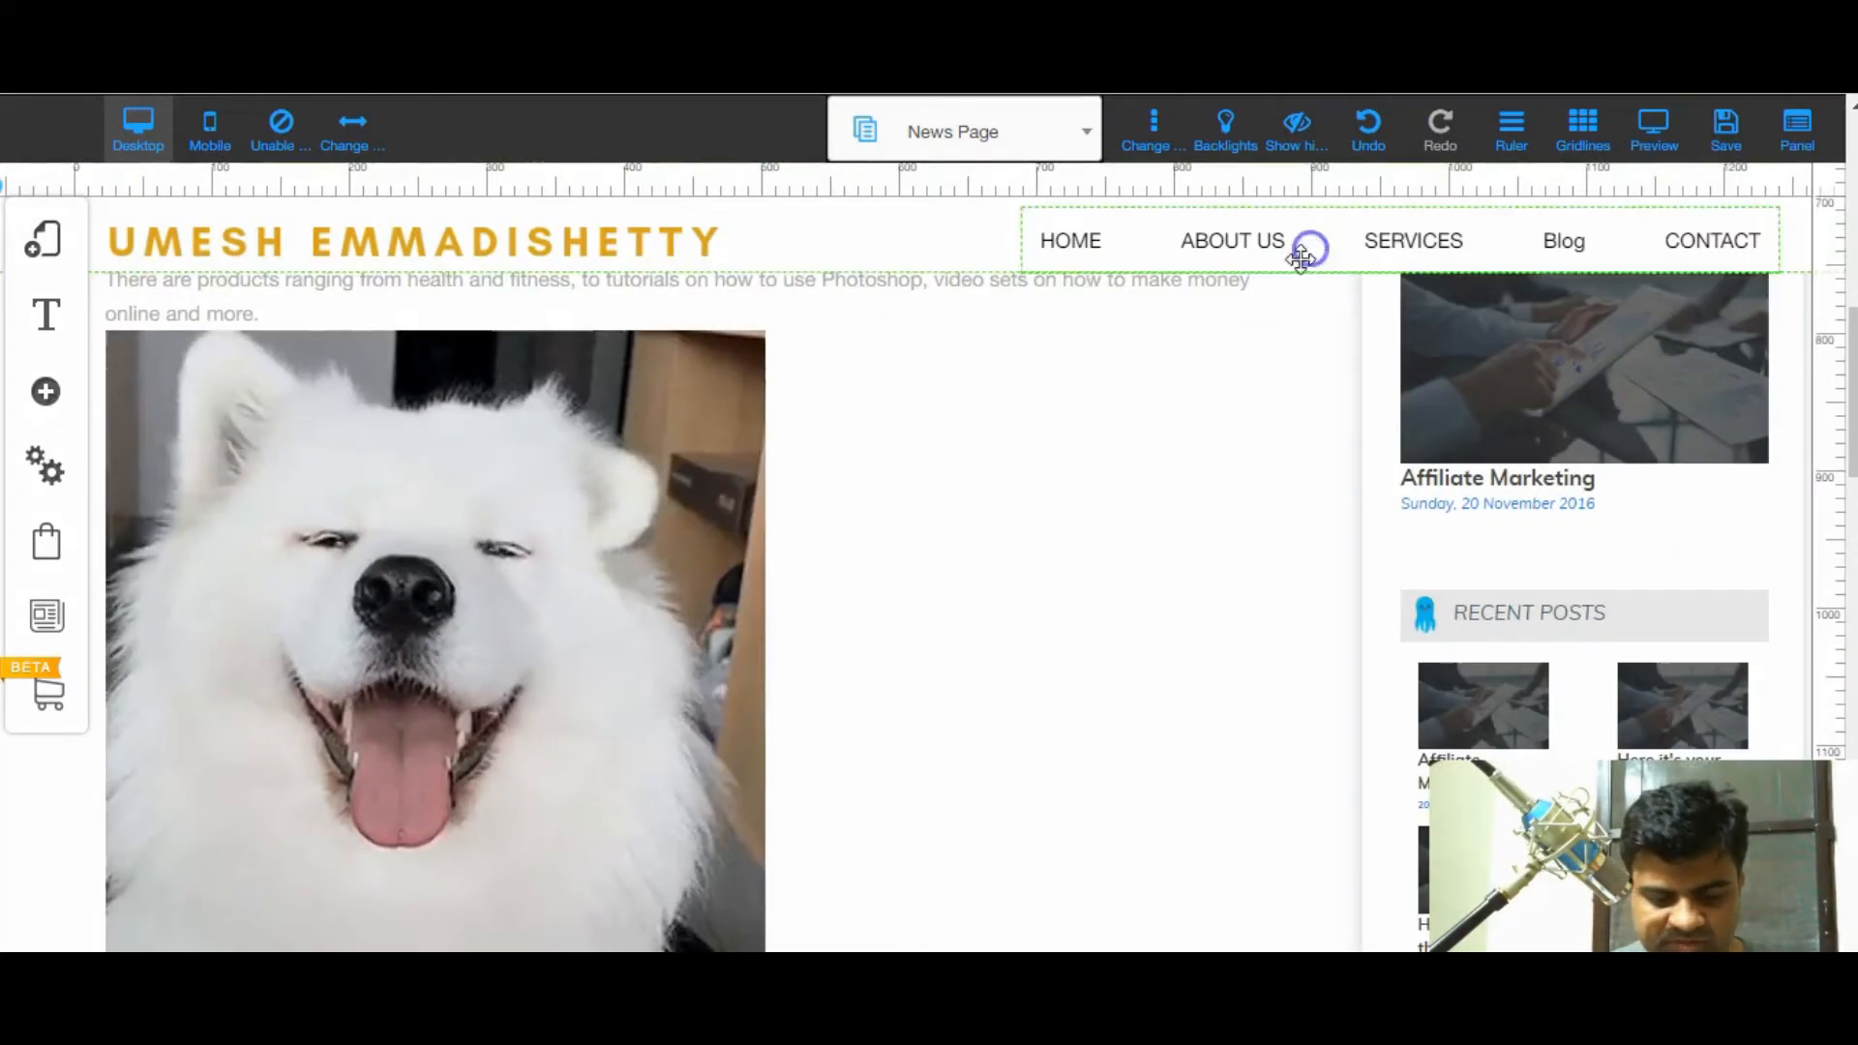
- Look over the article's header image and open the Pexels stock photo website in the browser
scroll(1224, 460, "up", 10)
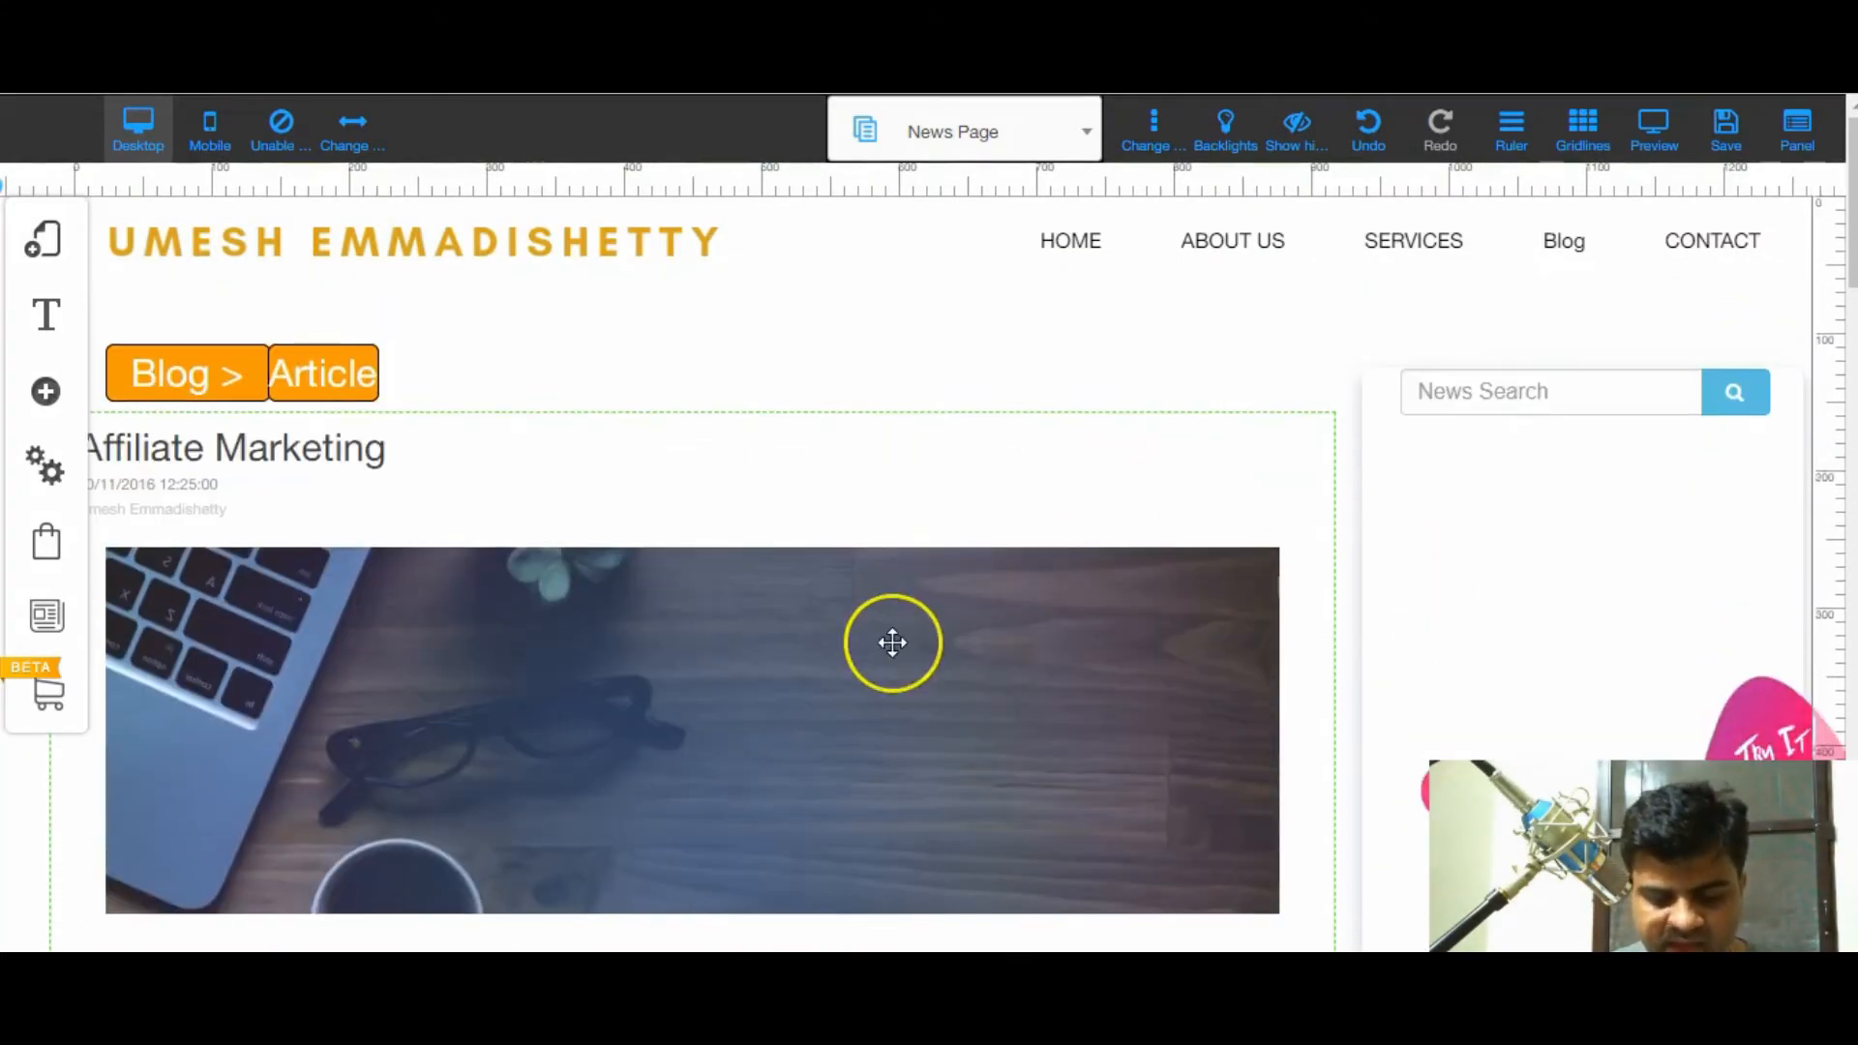
scroll(894, 643, "down", 3)
scroll(892, 643, "up", 1)
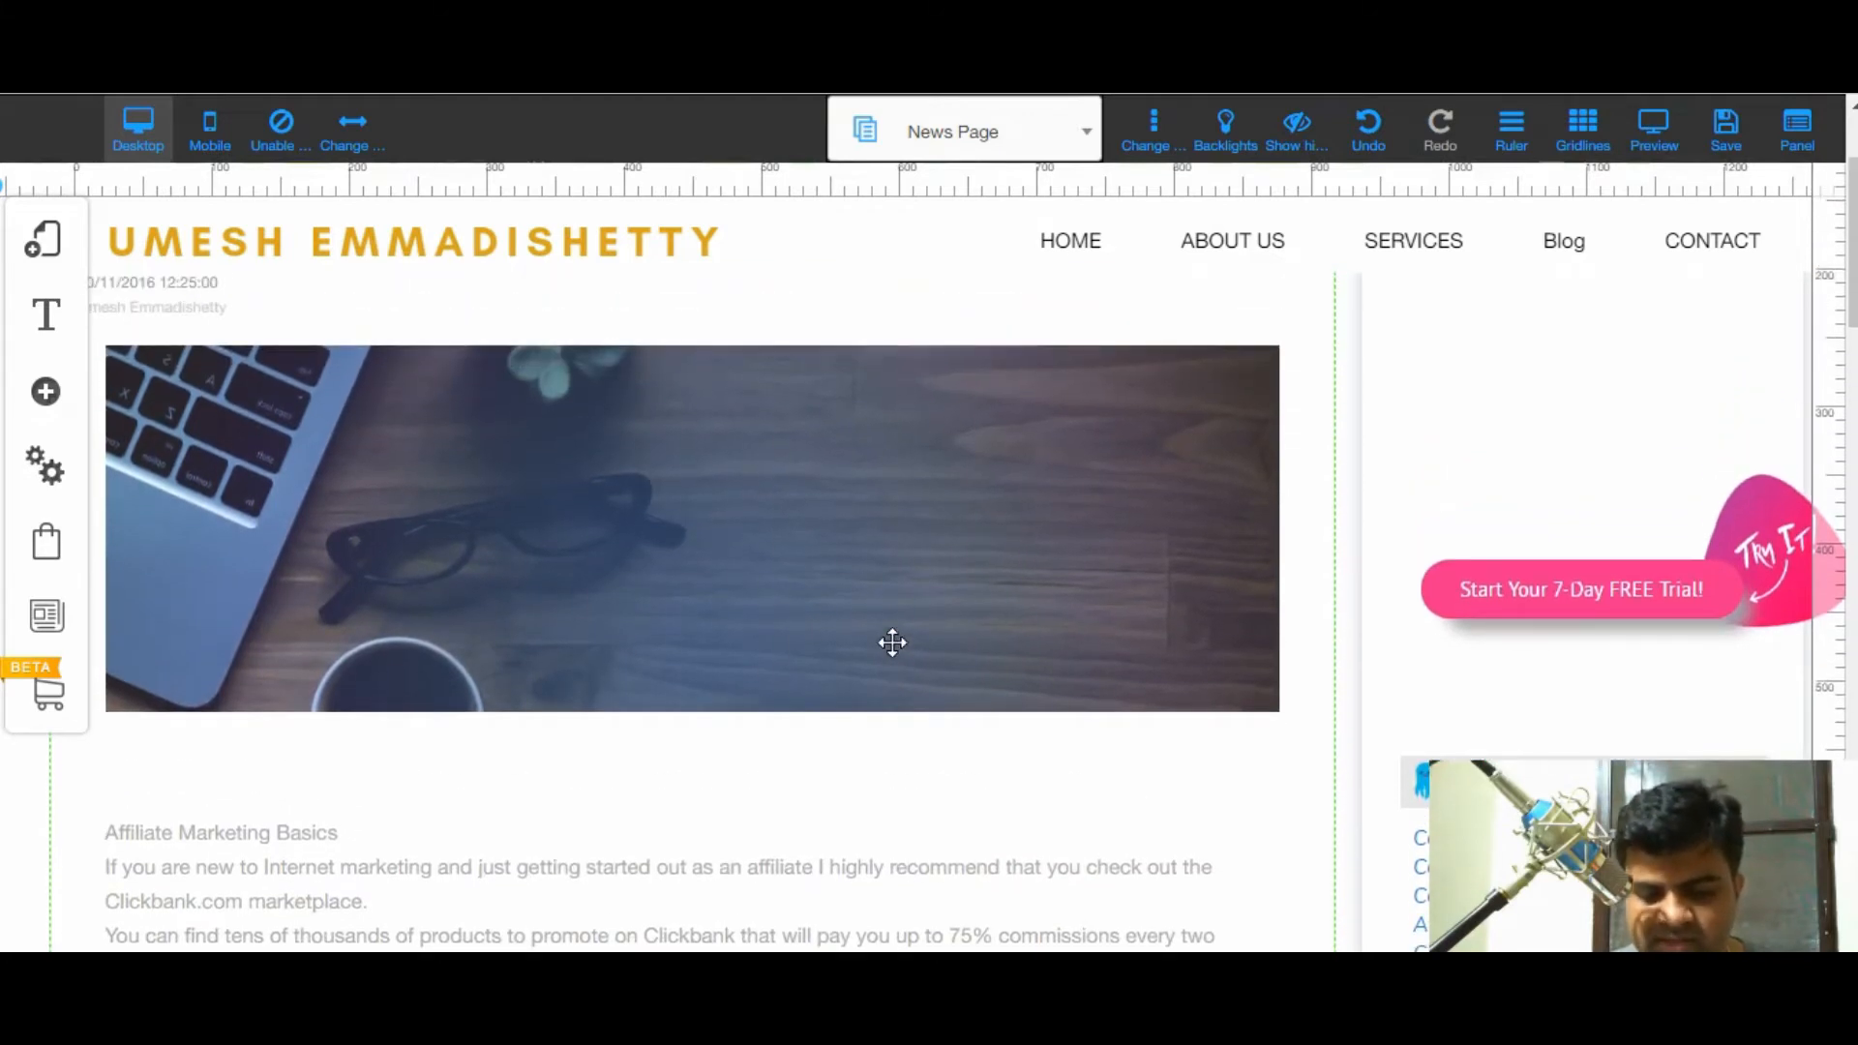
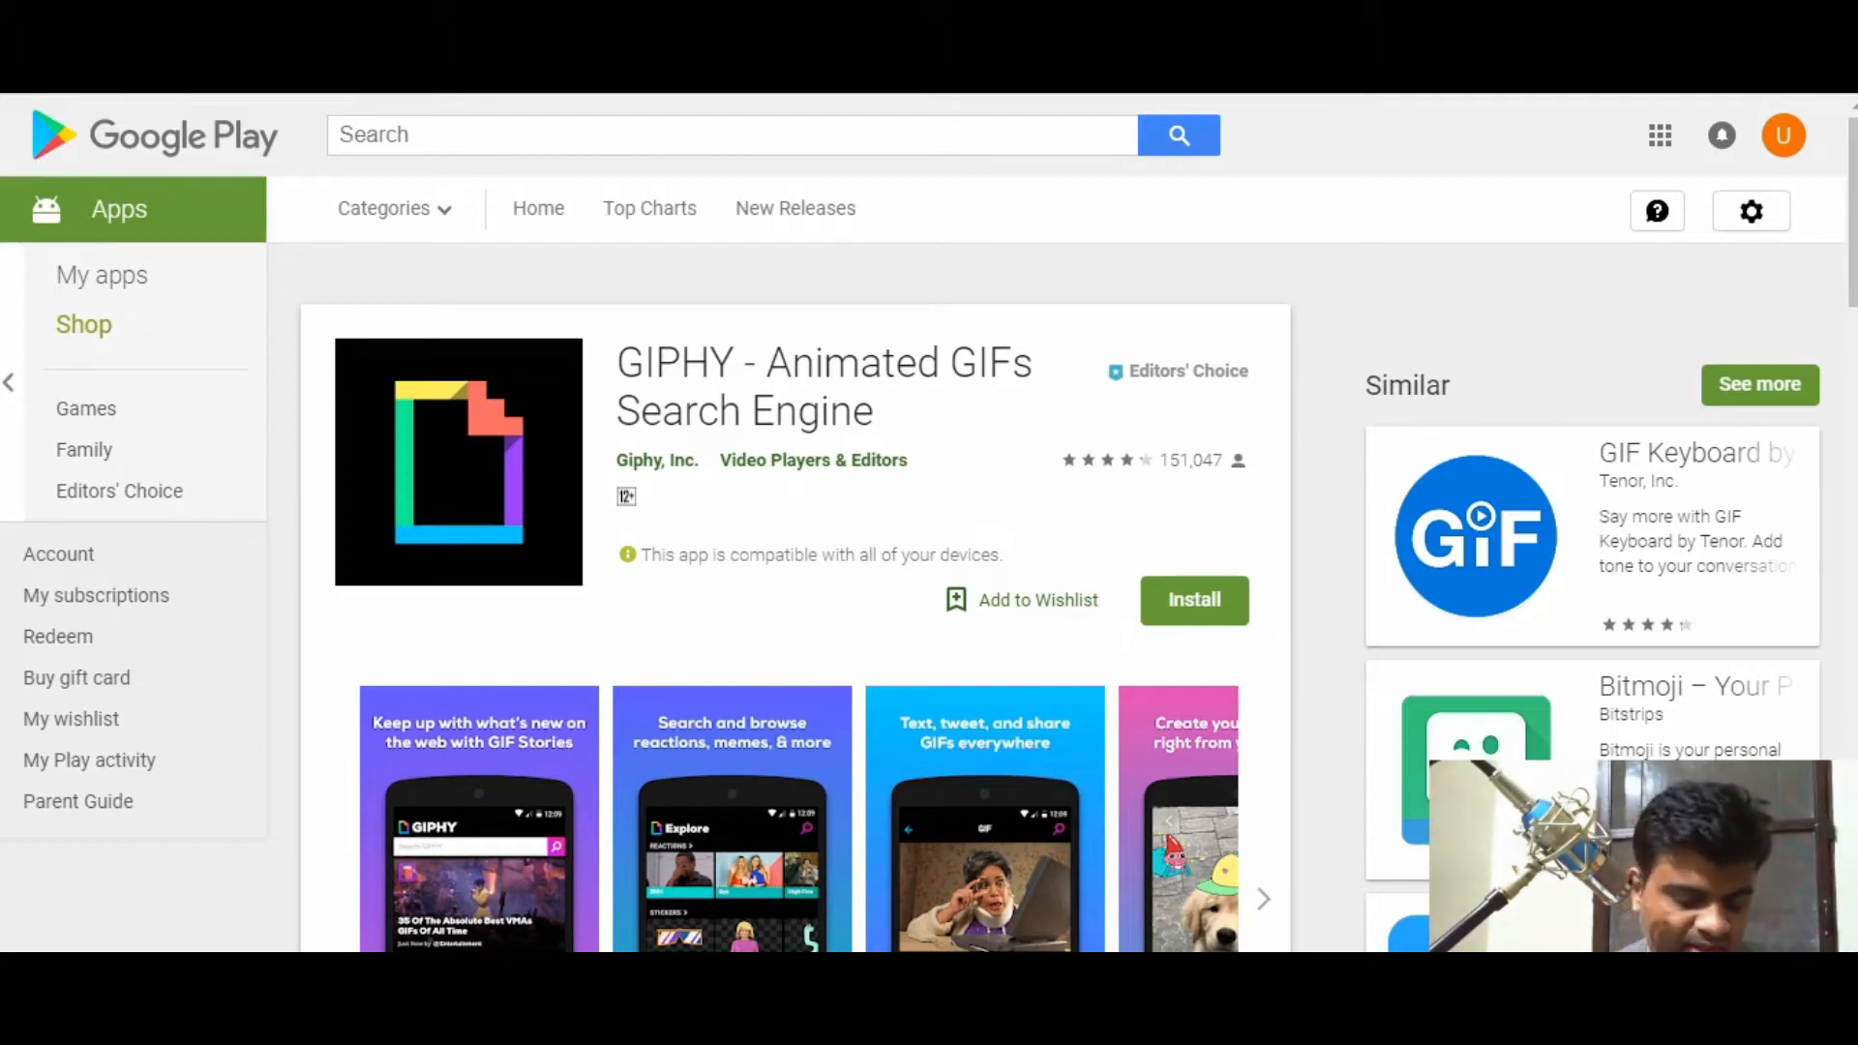
type("p")
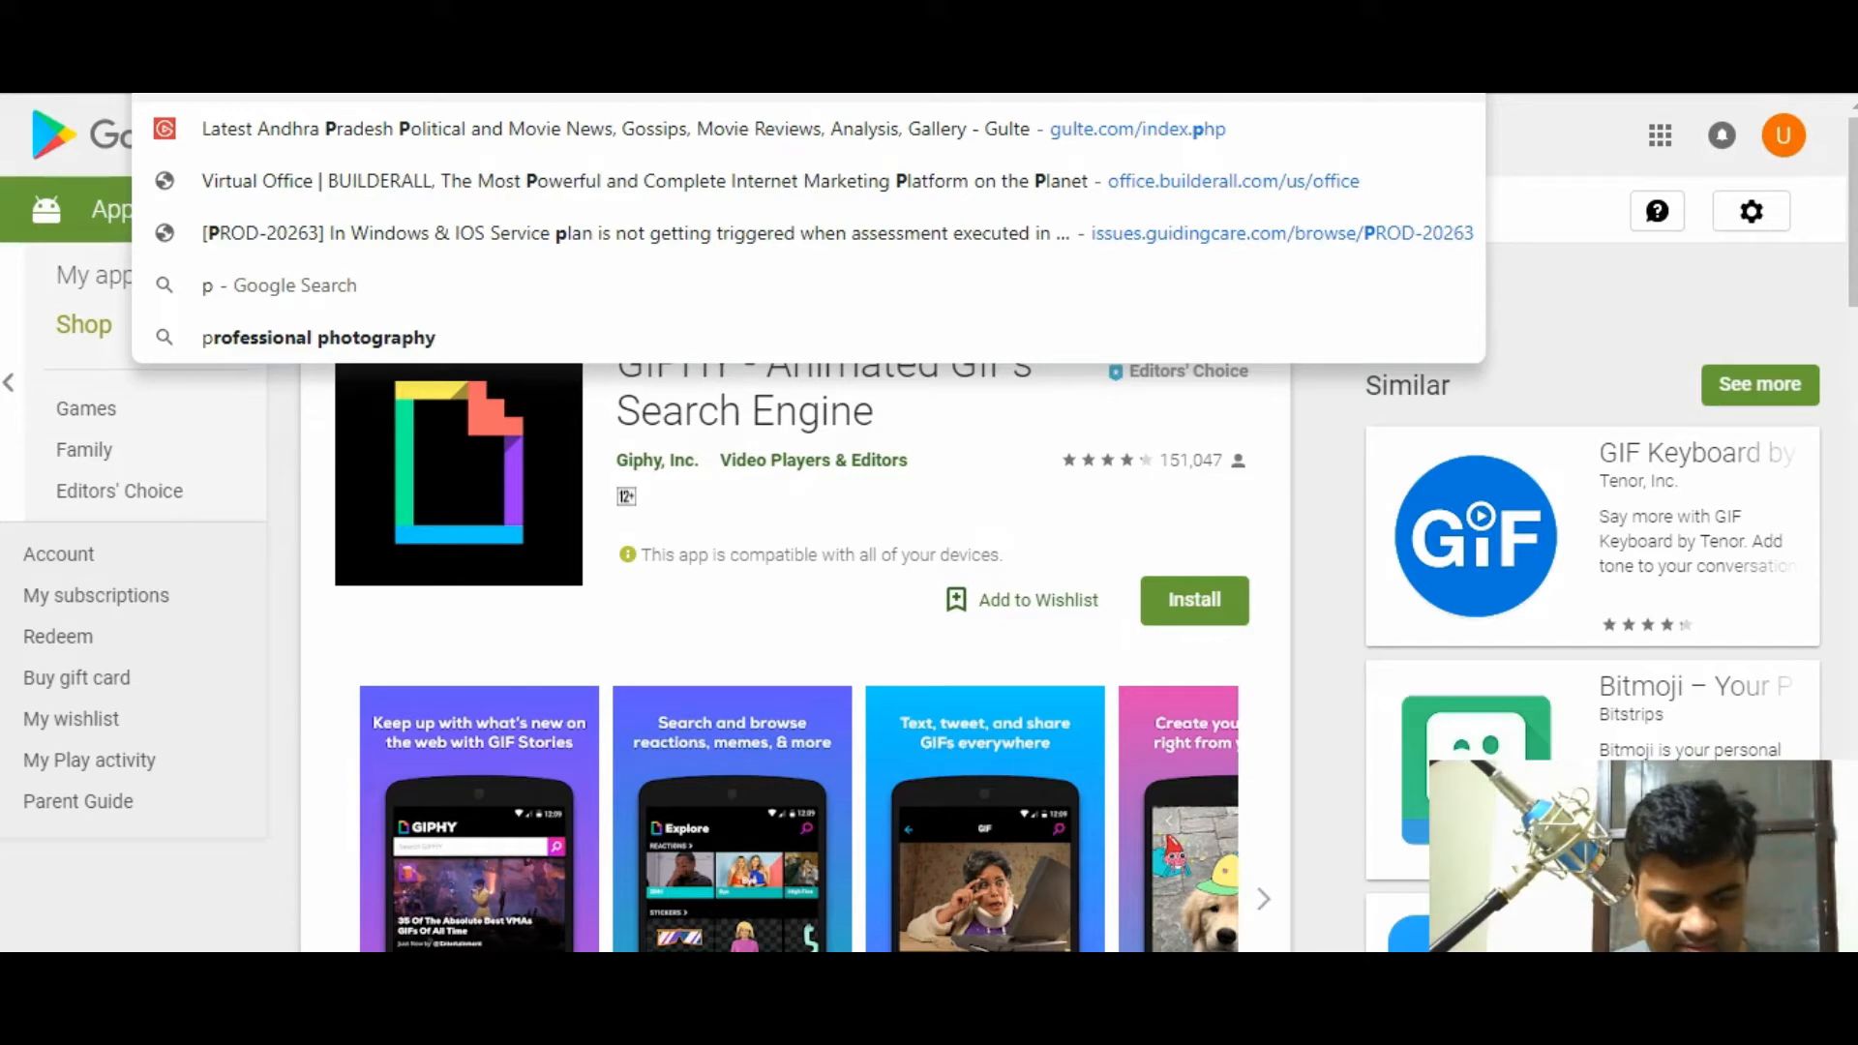
type("exels")
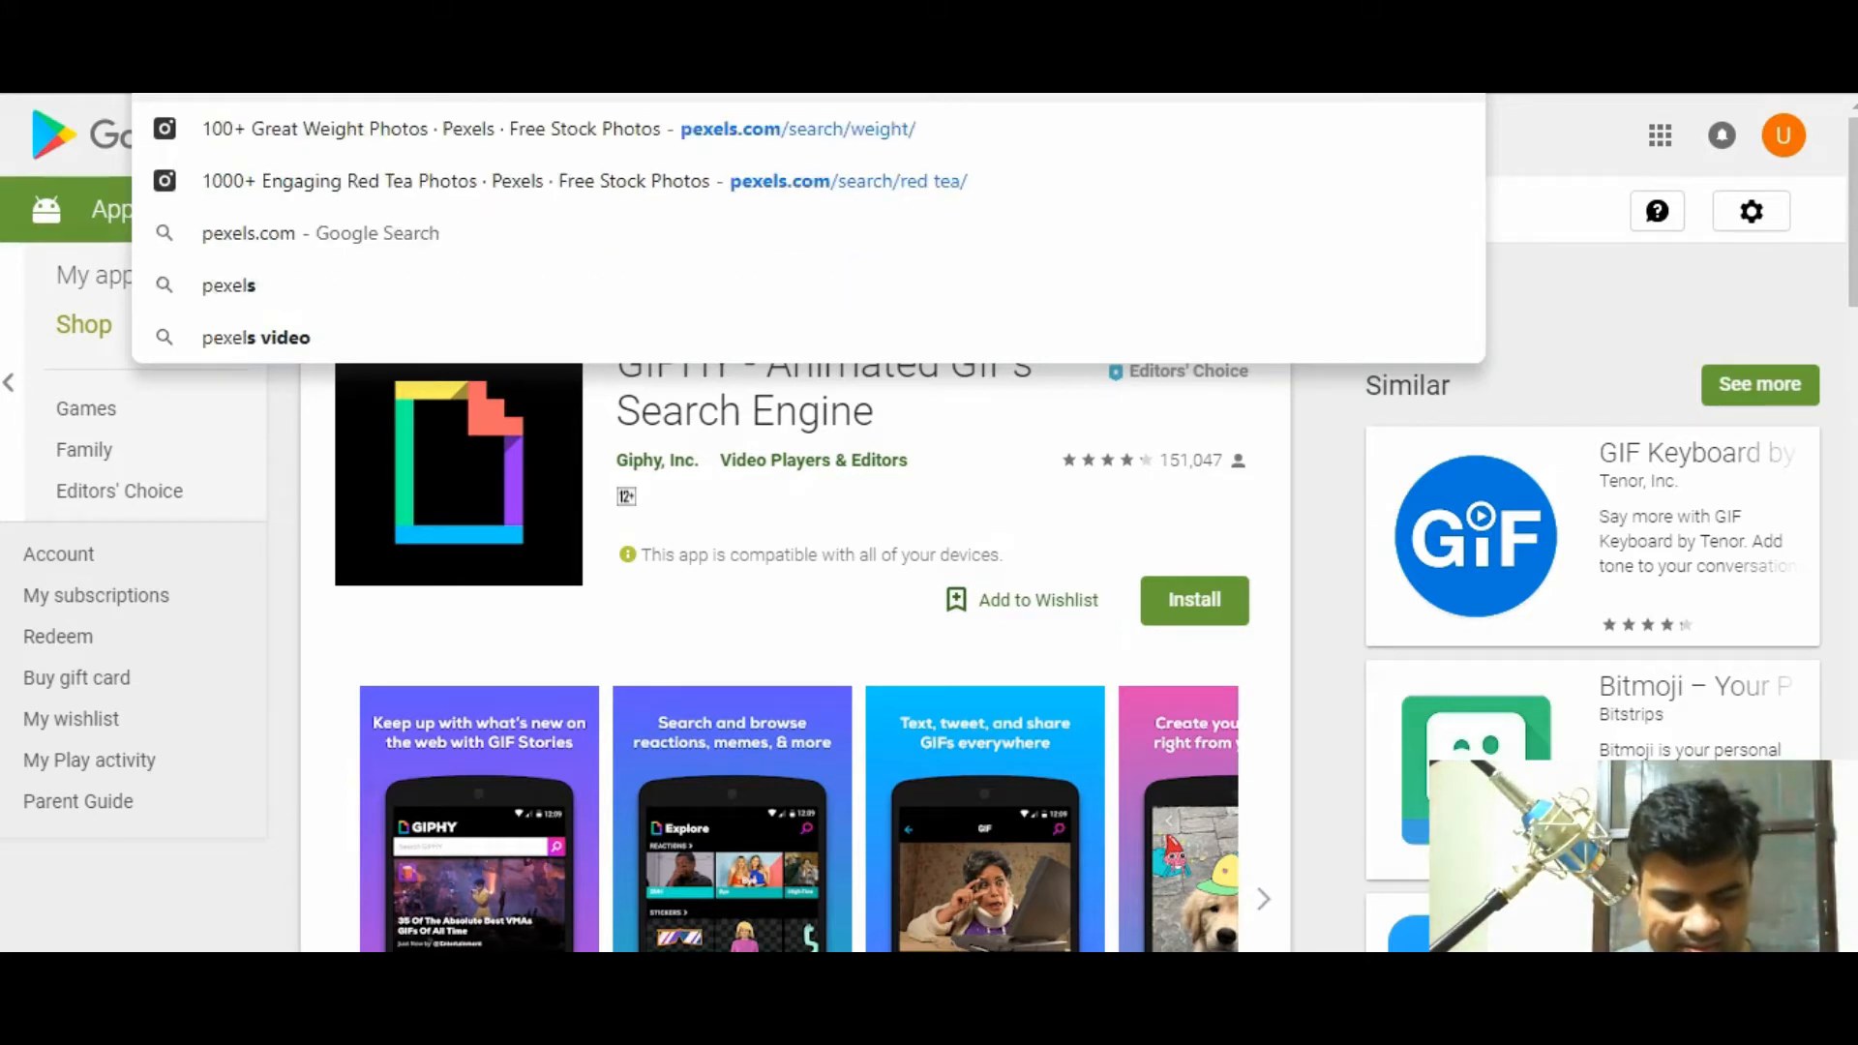
key("Return")
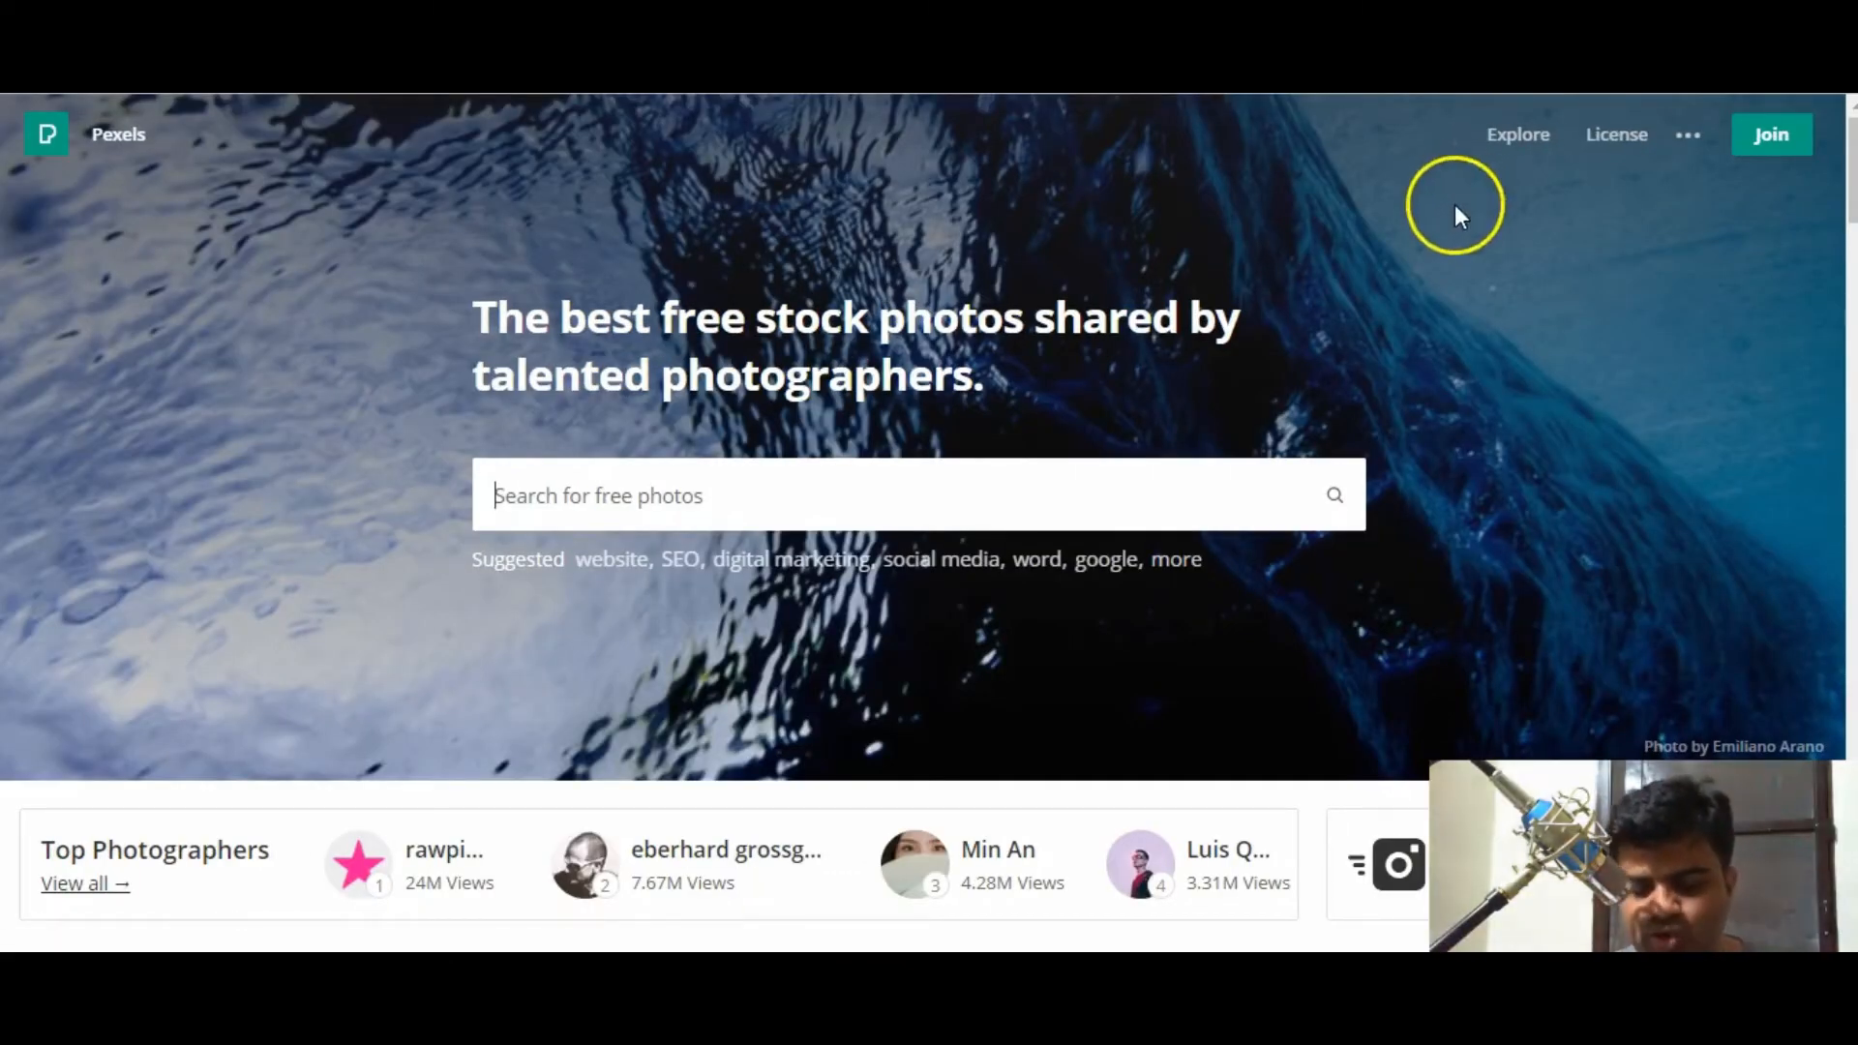
- Search the free stock photos for "affiliate"
left_click(1136, 470)
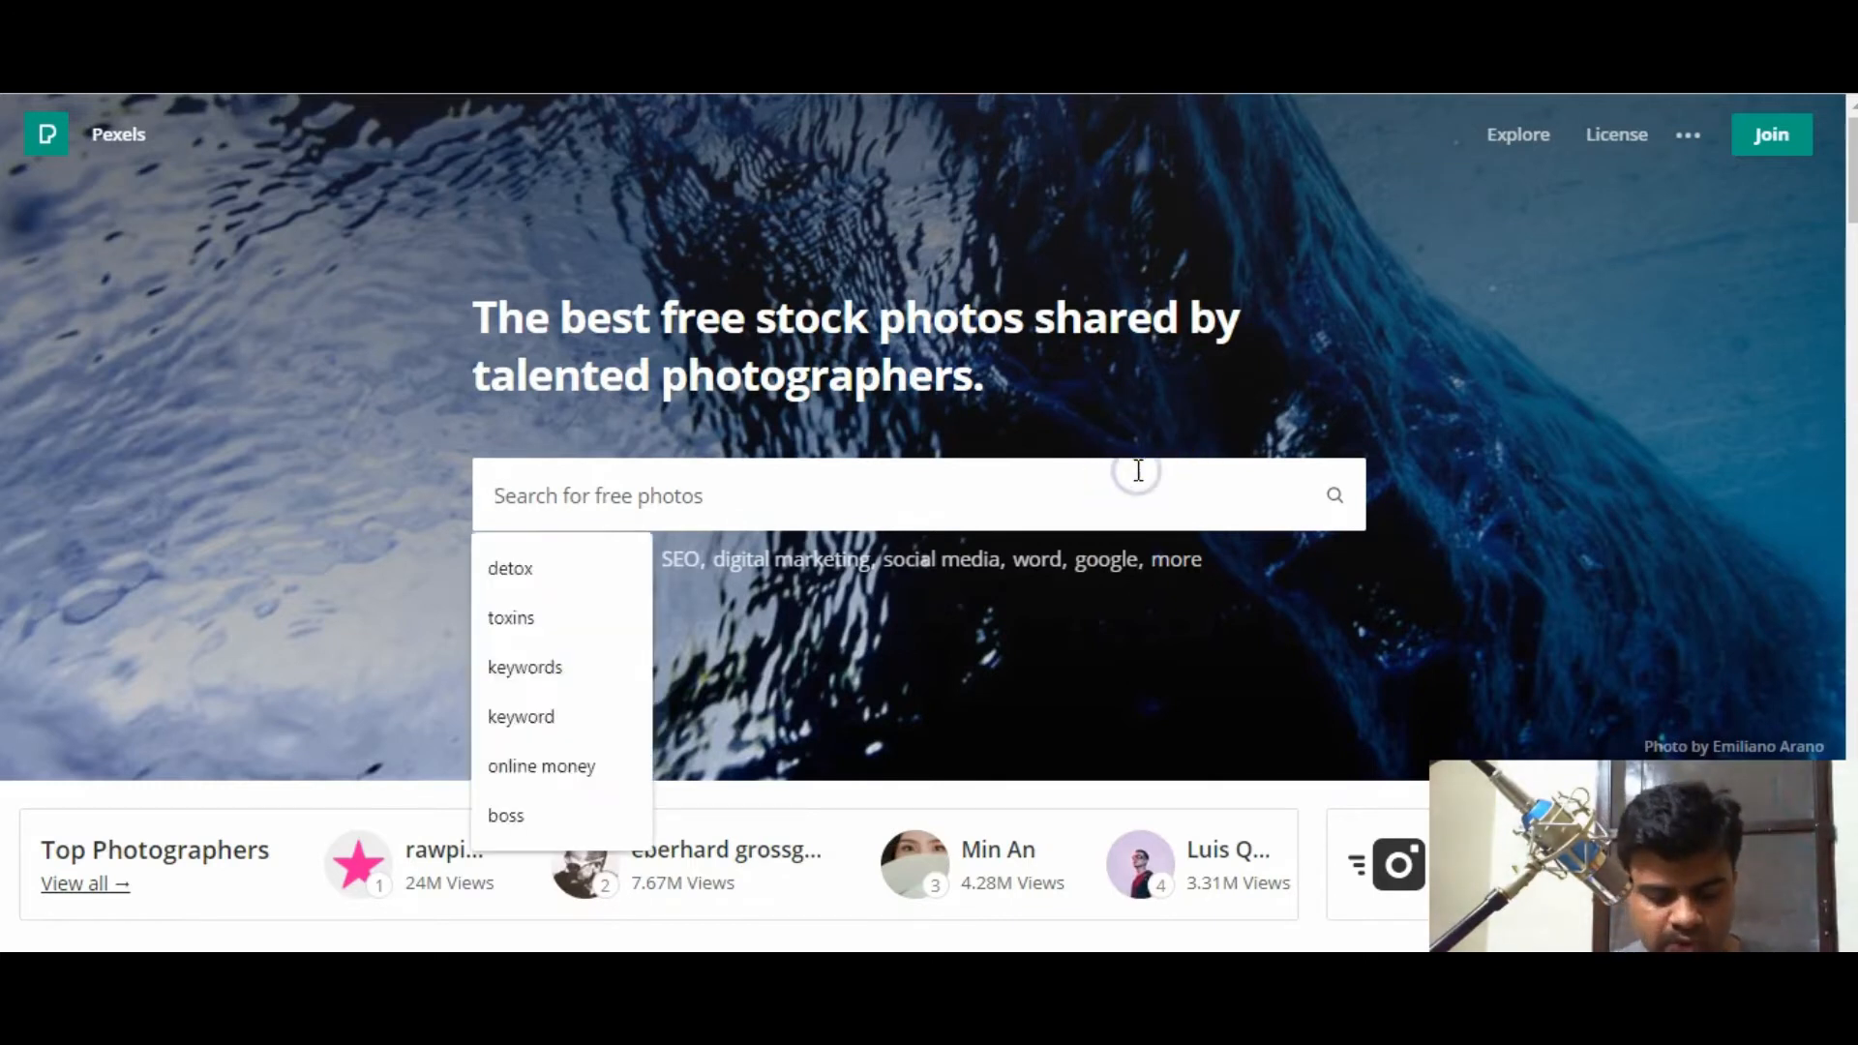
type("affiliate")
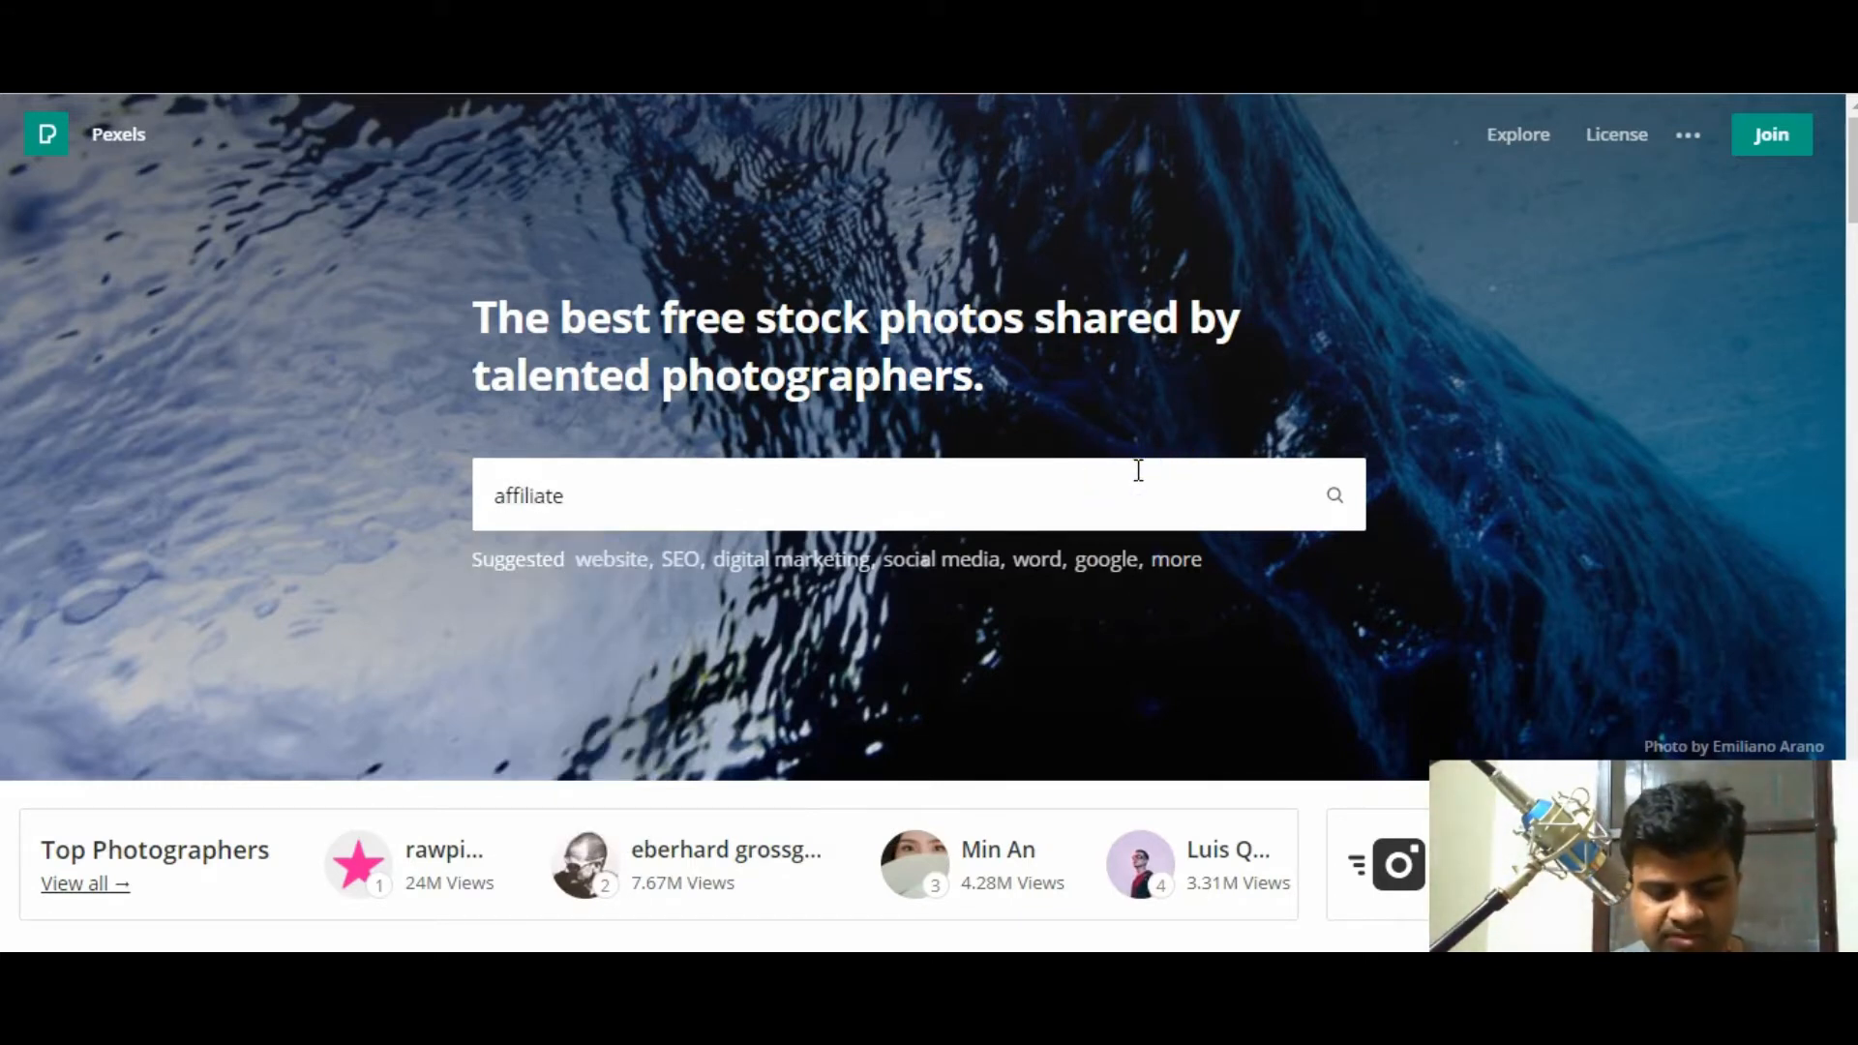
key("Return")
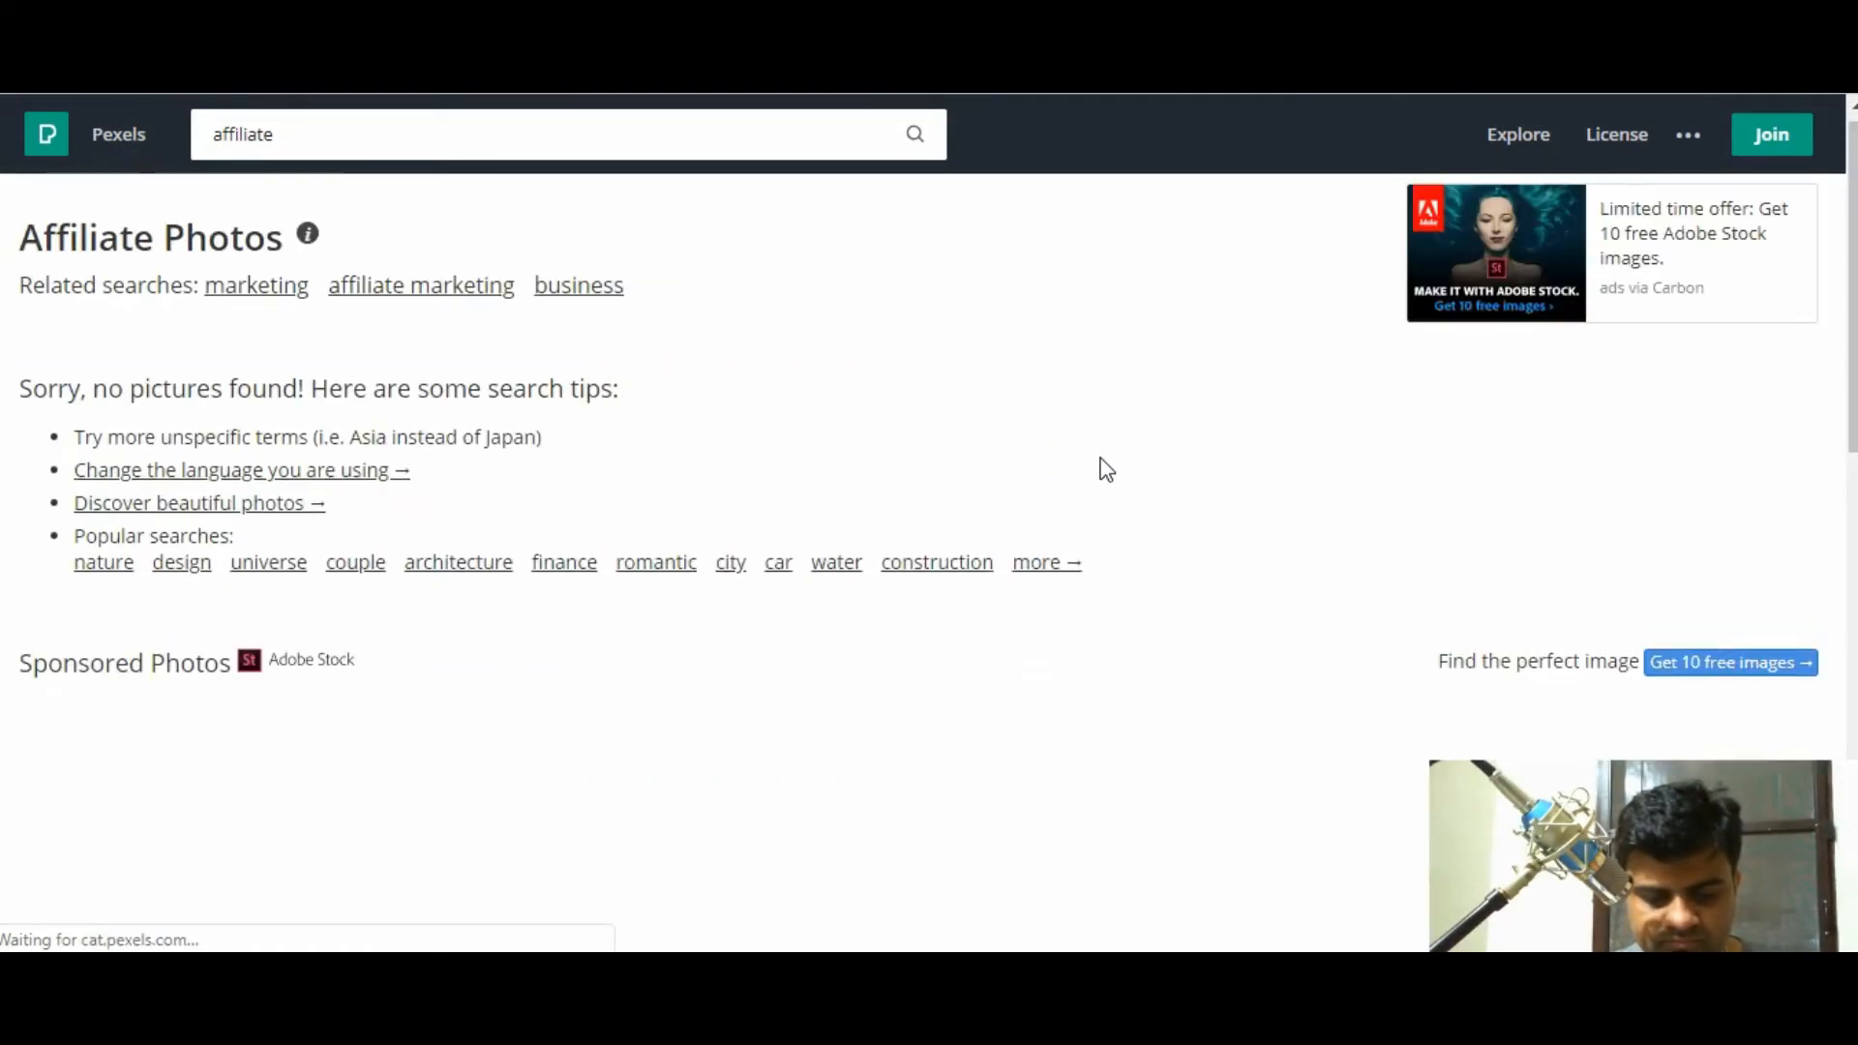
- Replace the photo search term with "marketing" and run the search
left_click(579, 129)
type("marketing")
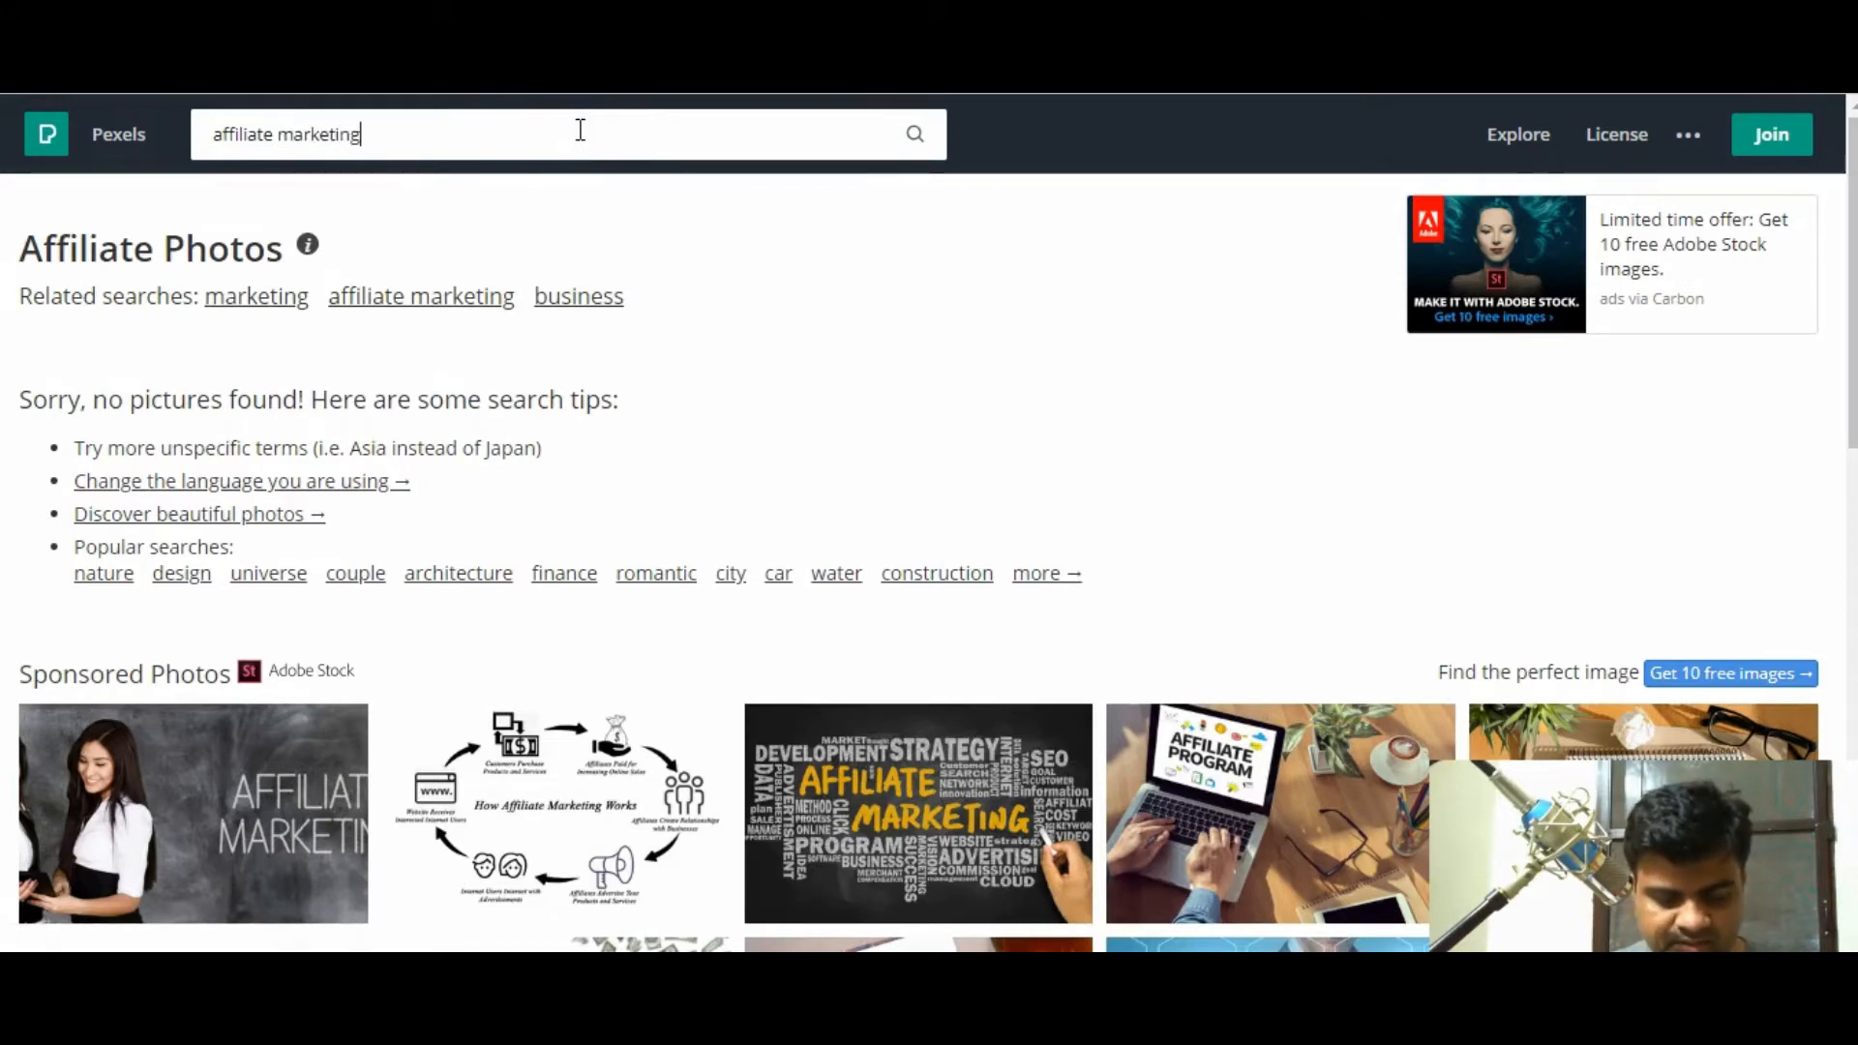
key("BackSpace")
type("mark")
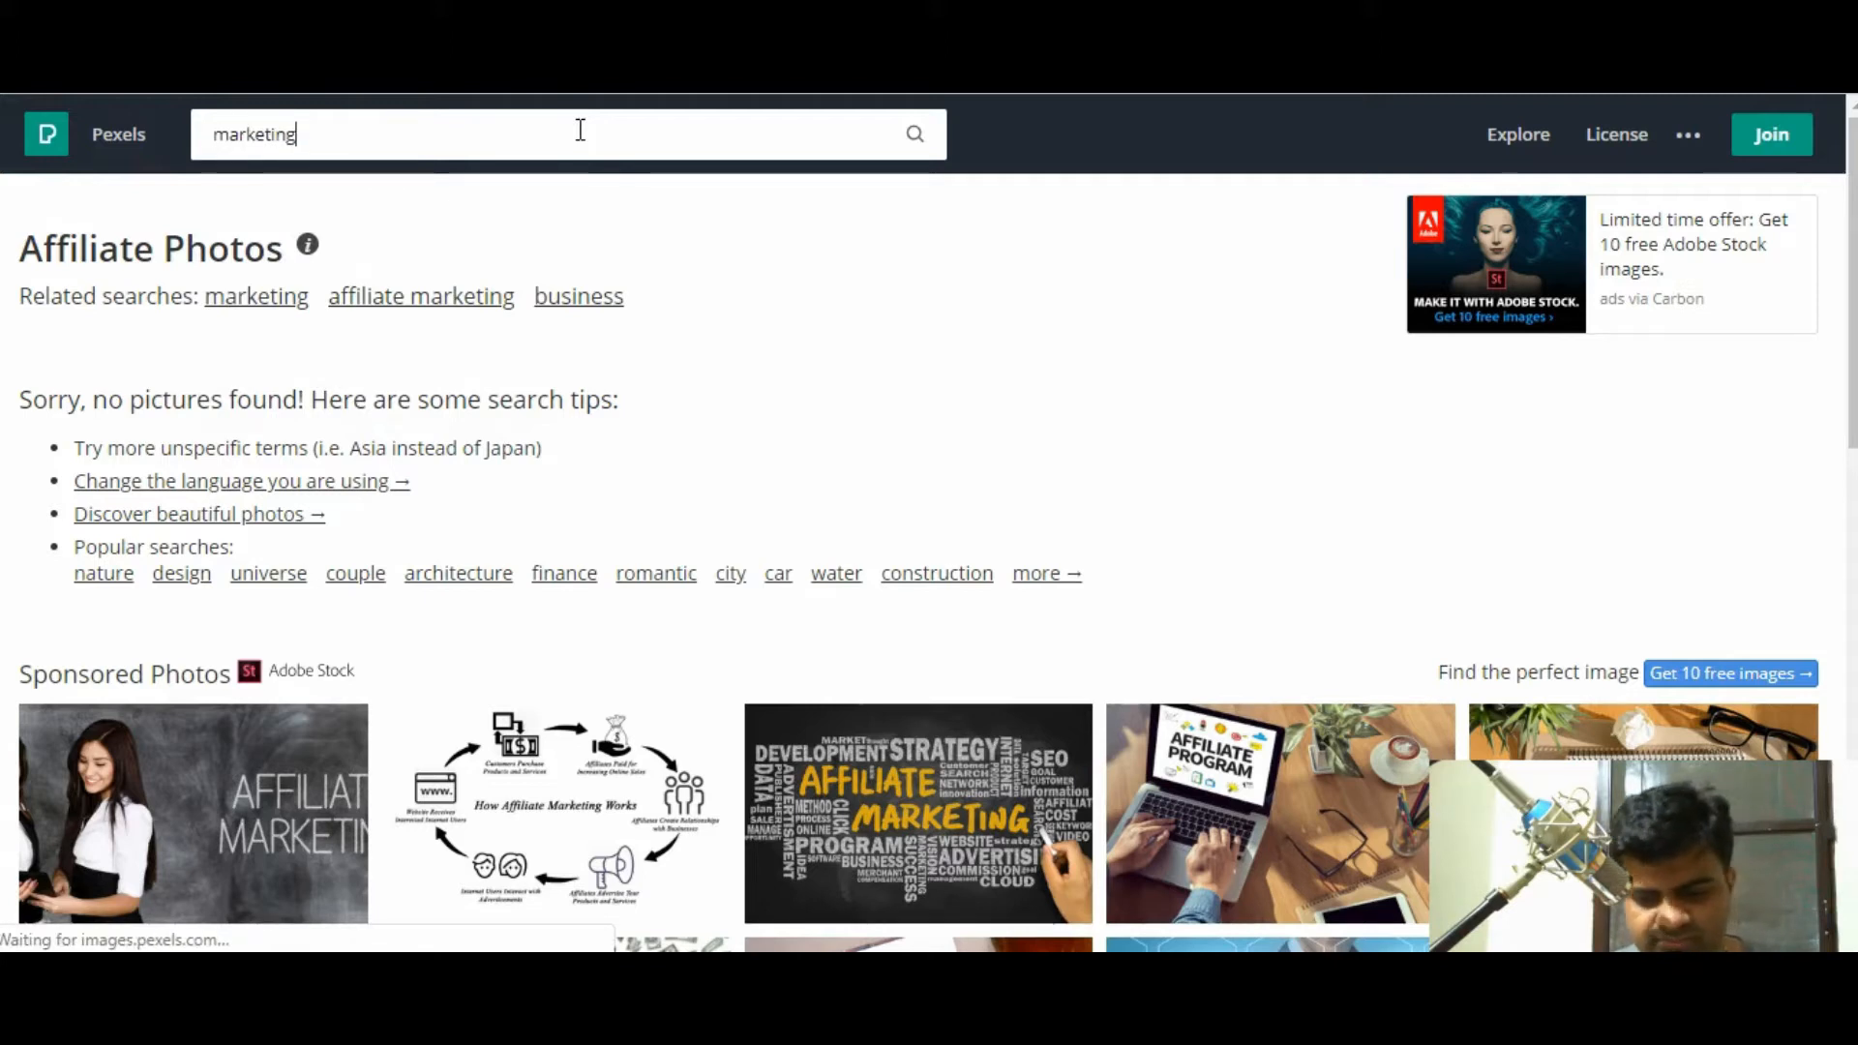
key("Return")
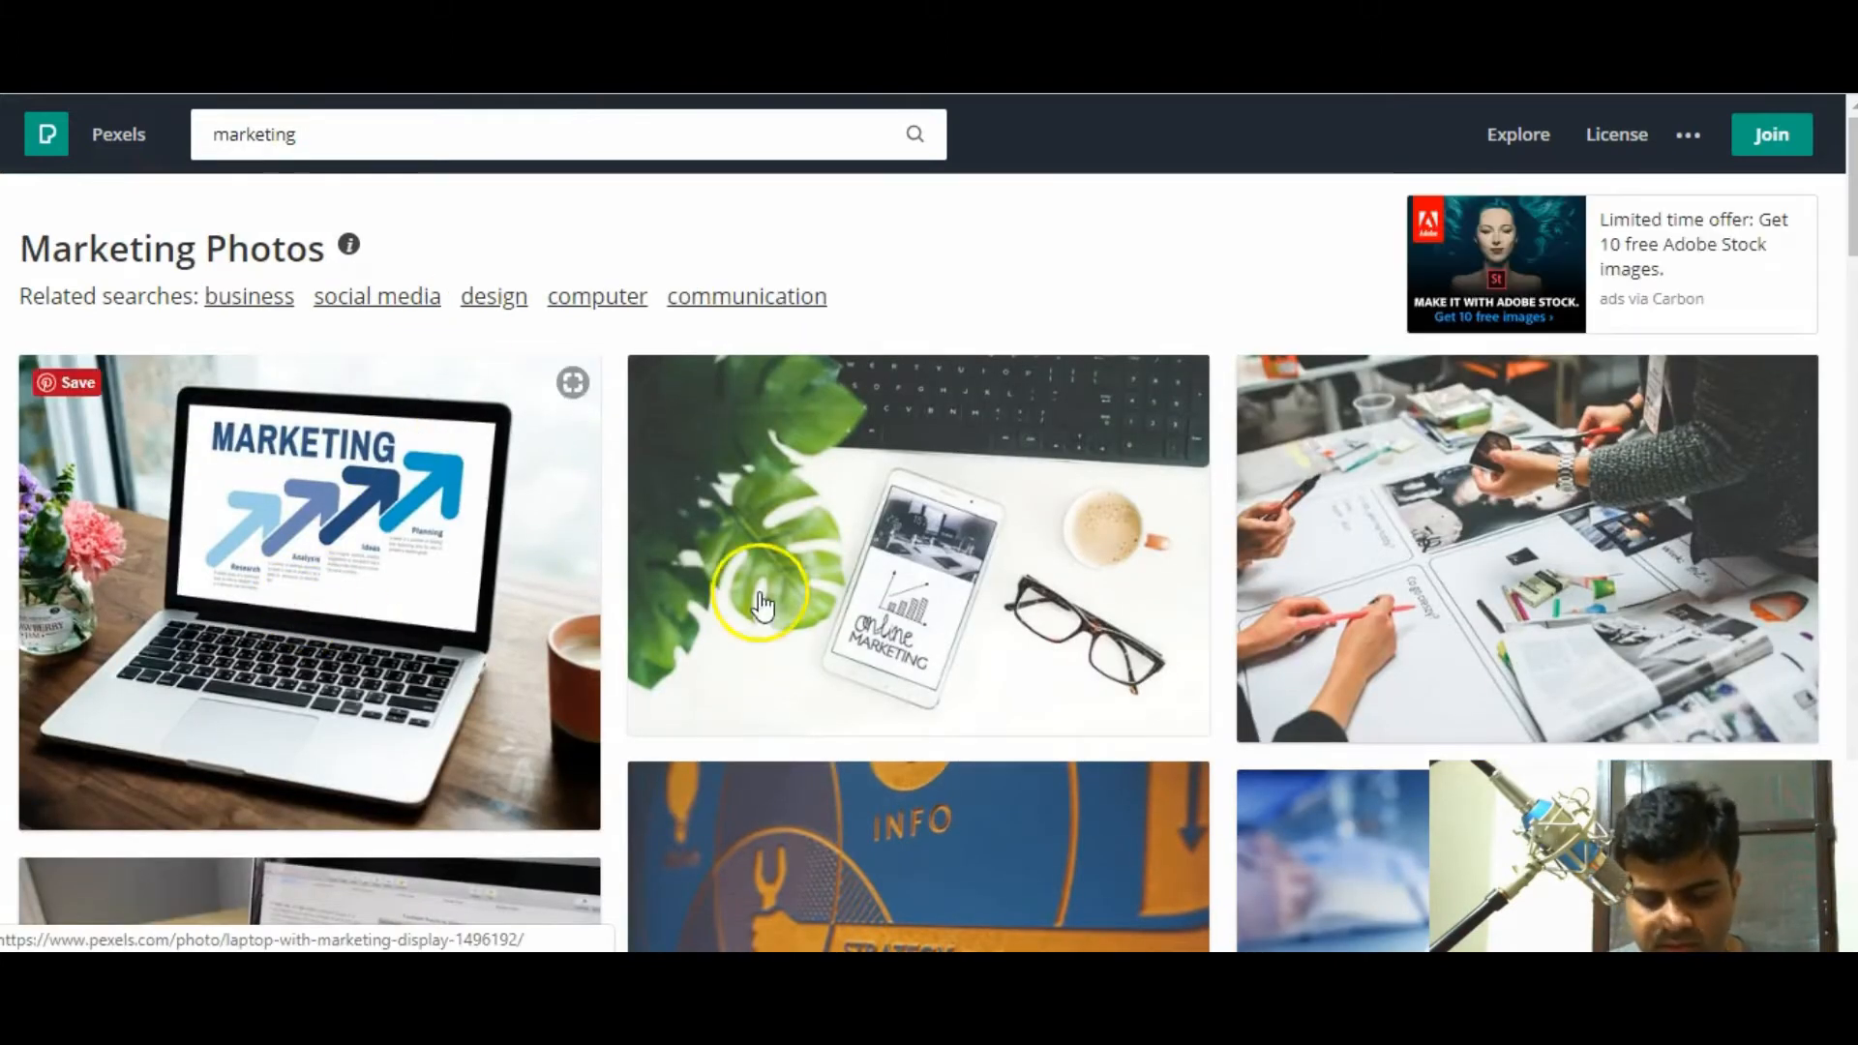
- Download the blue and gold "STRATEGY" board photo from the marketing results as the JPEG image board-marketing-strategy-6229
scroll(871, 575, "down", 5)
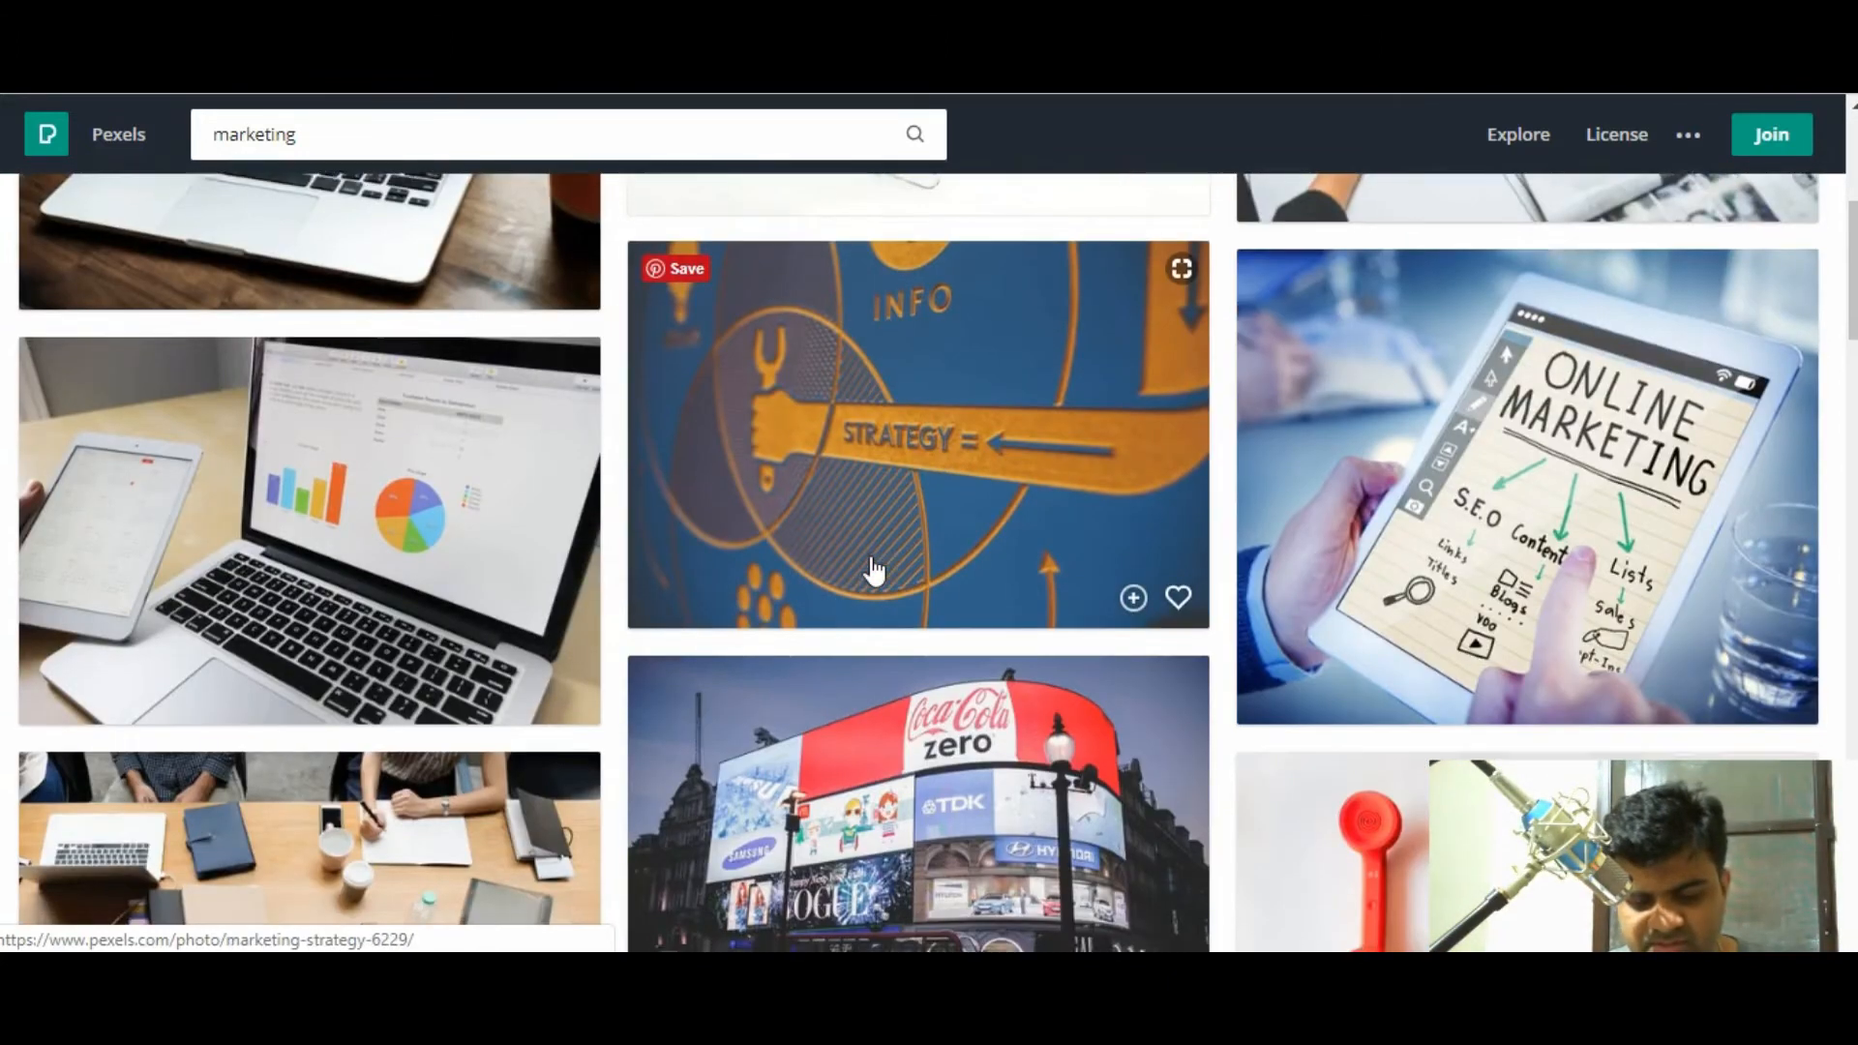
scroll(873, 570, "down", 3)
scroll(874, 569, "up", 5)
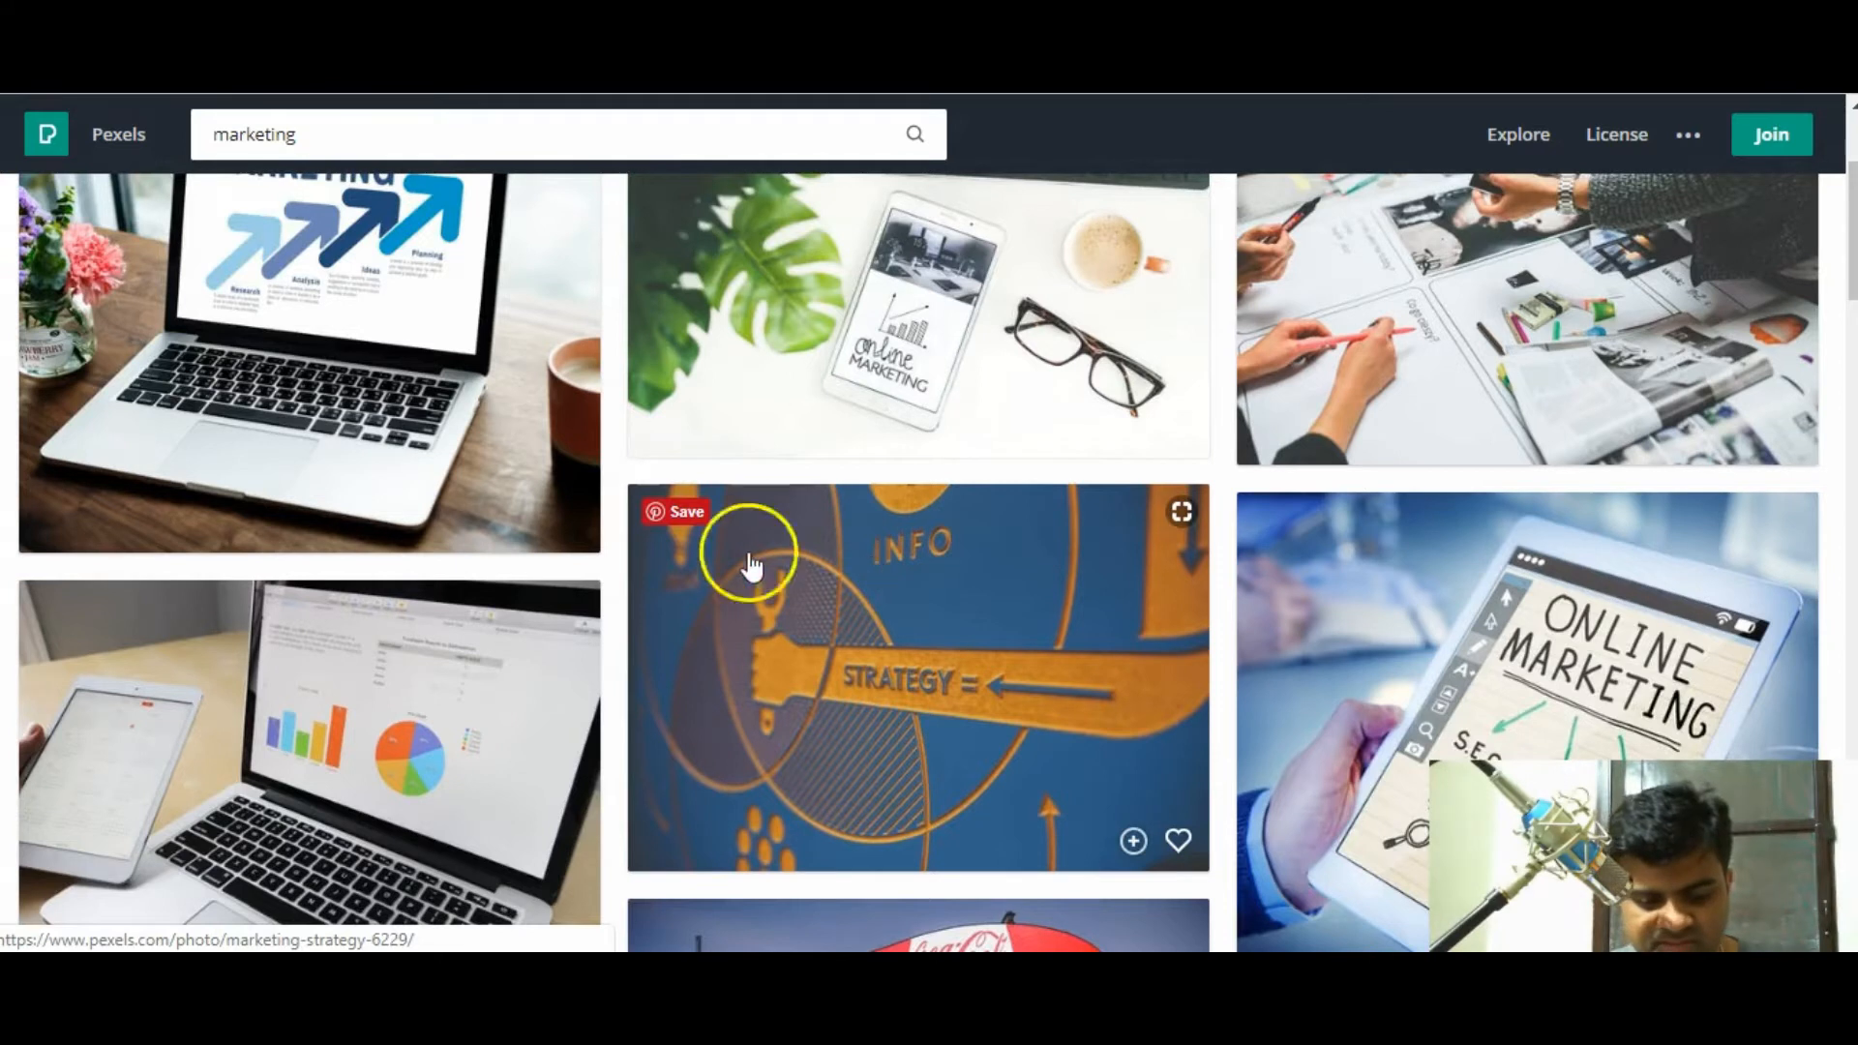
scroll(882, 708, "down", 2)
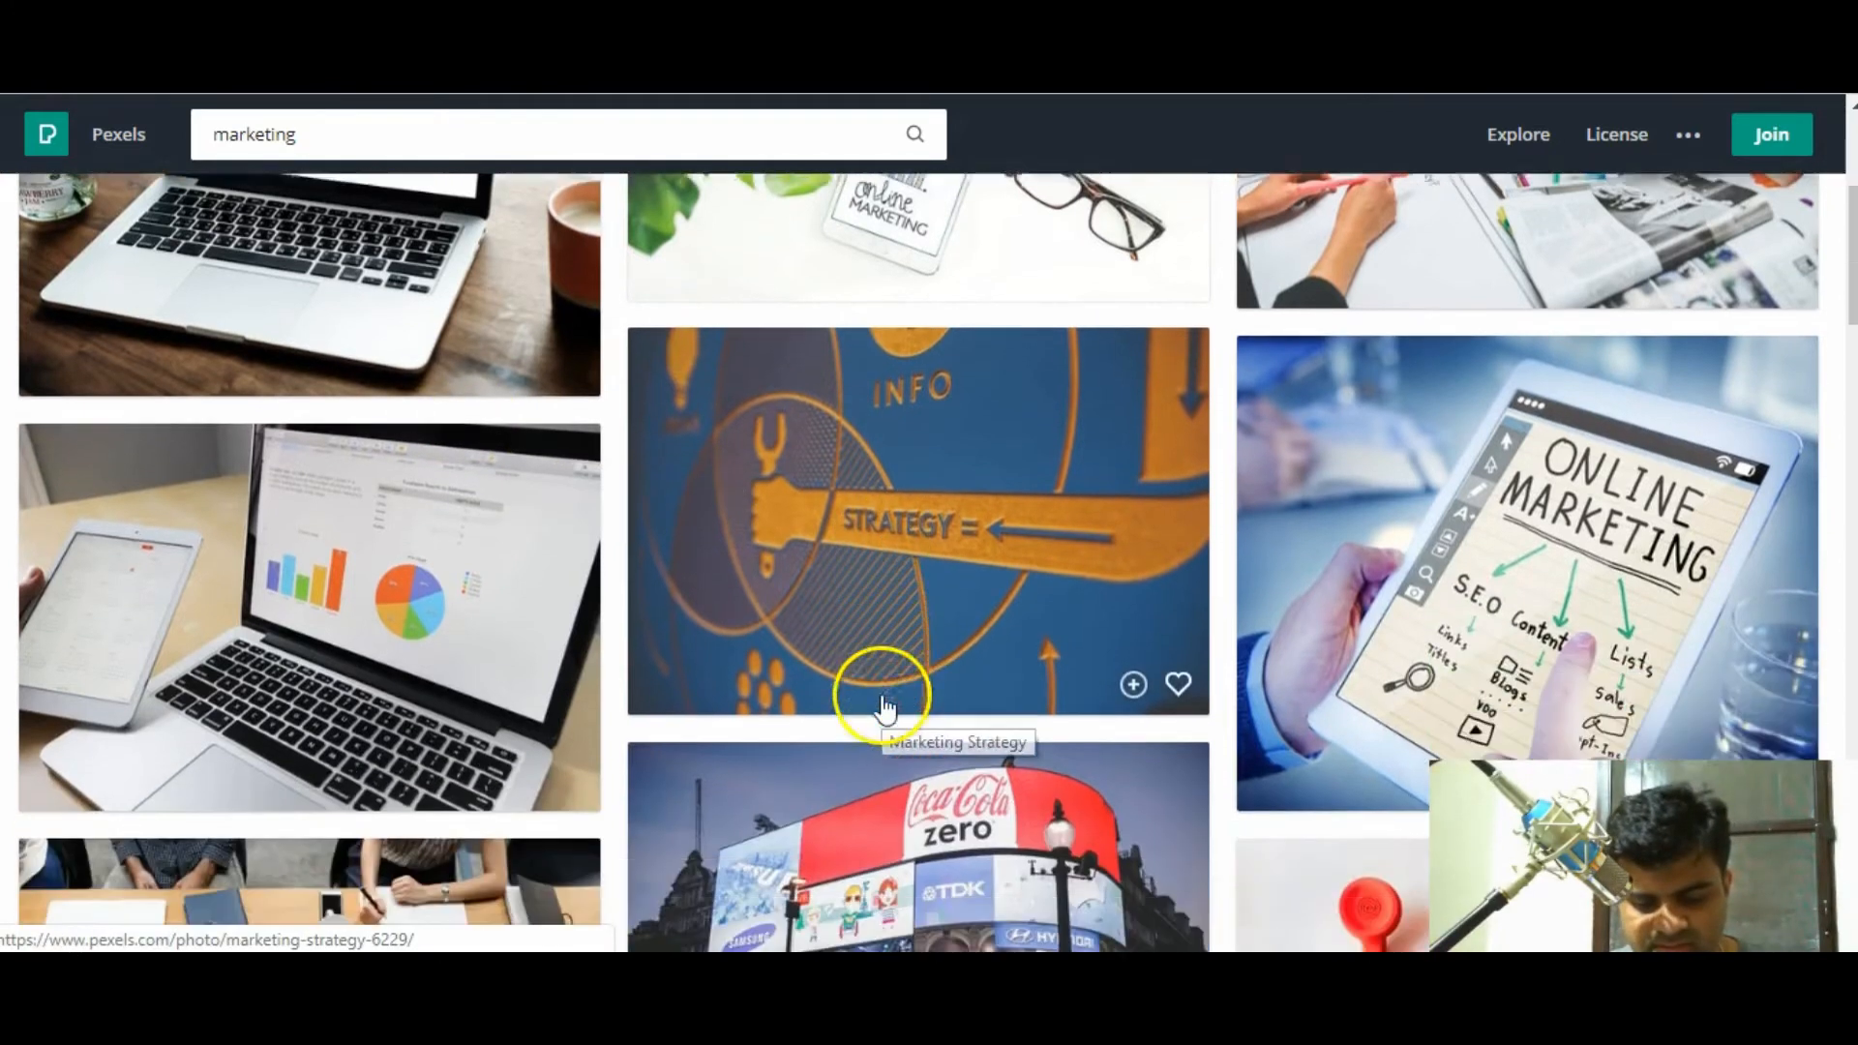
left_click(954, 456)
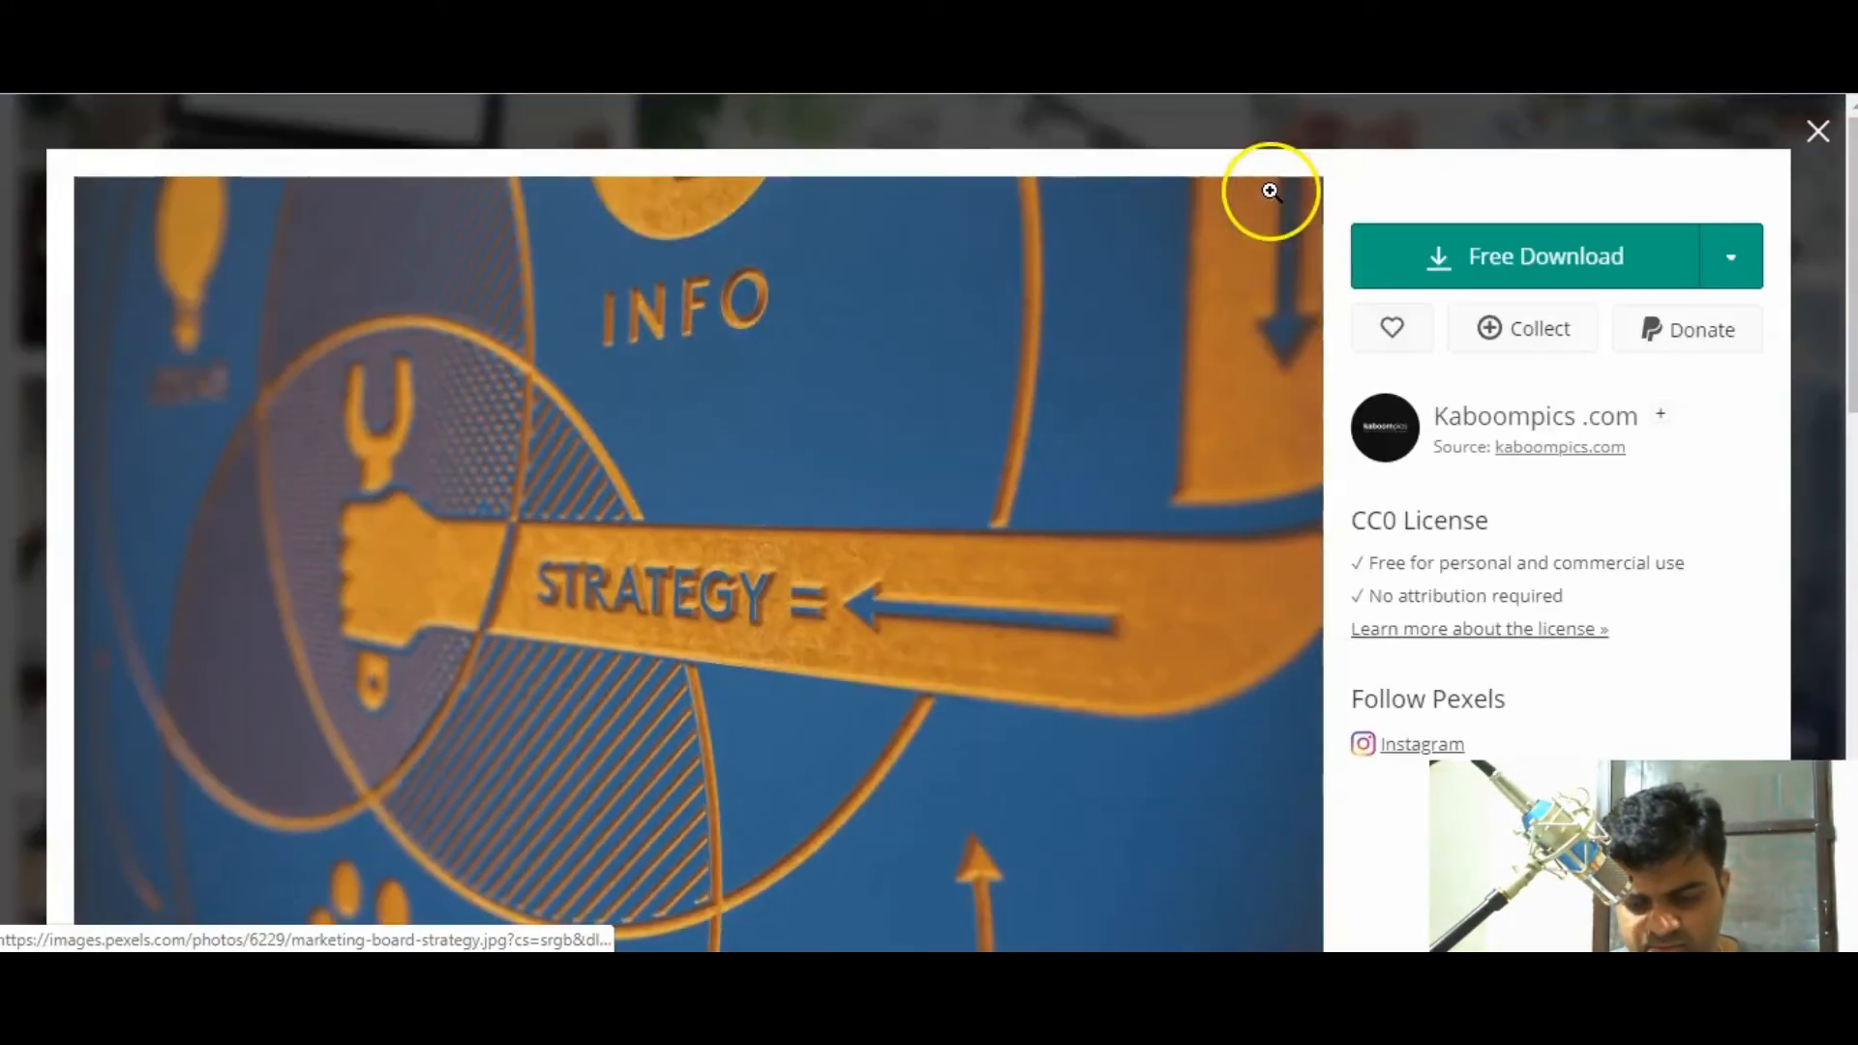
left_click(1553, 400)
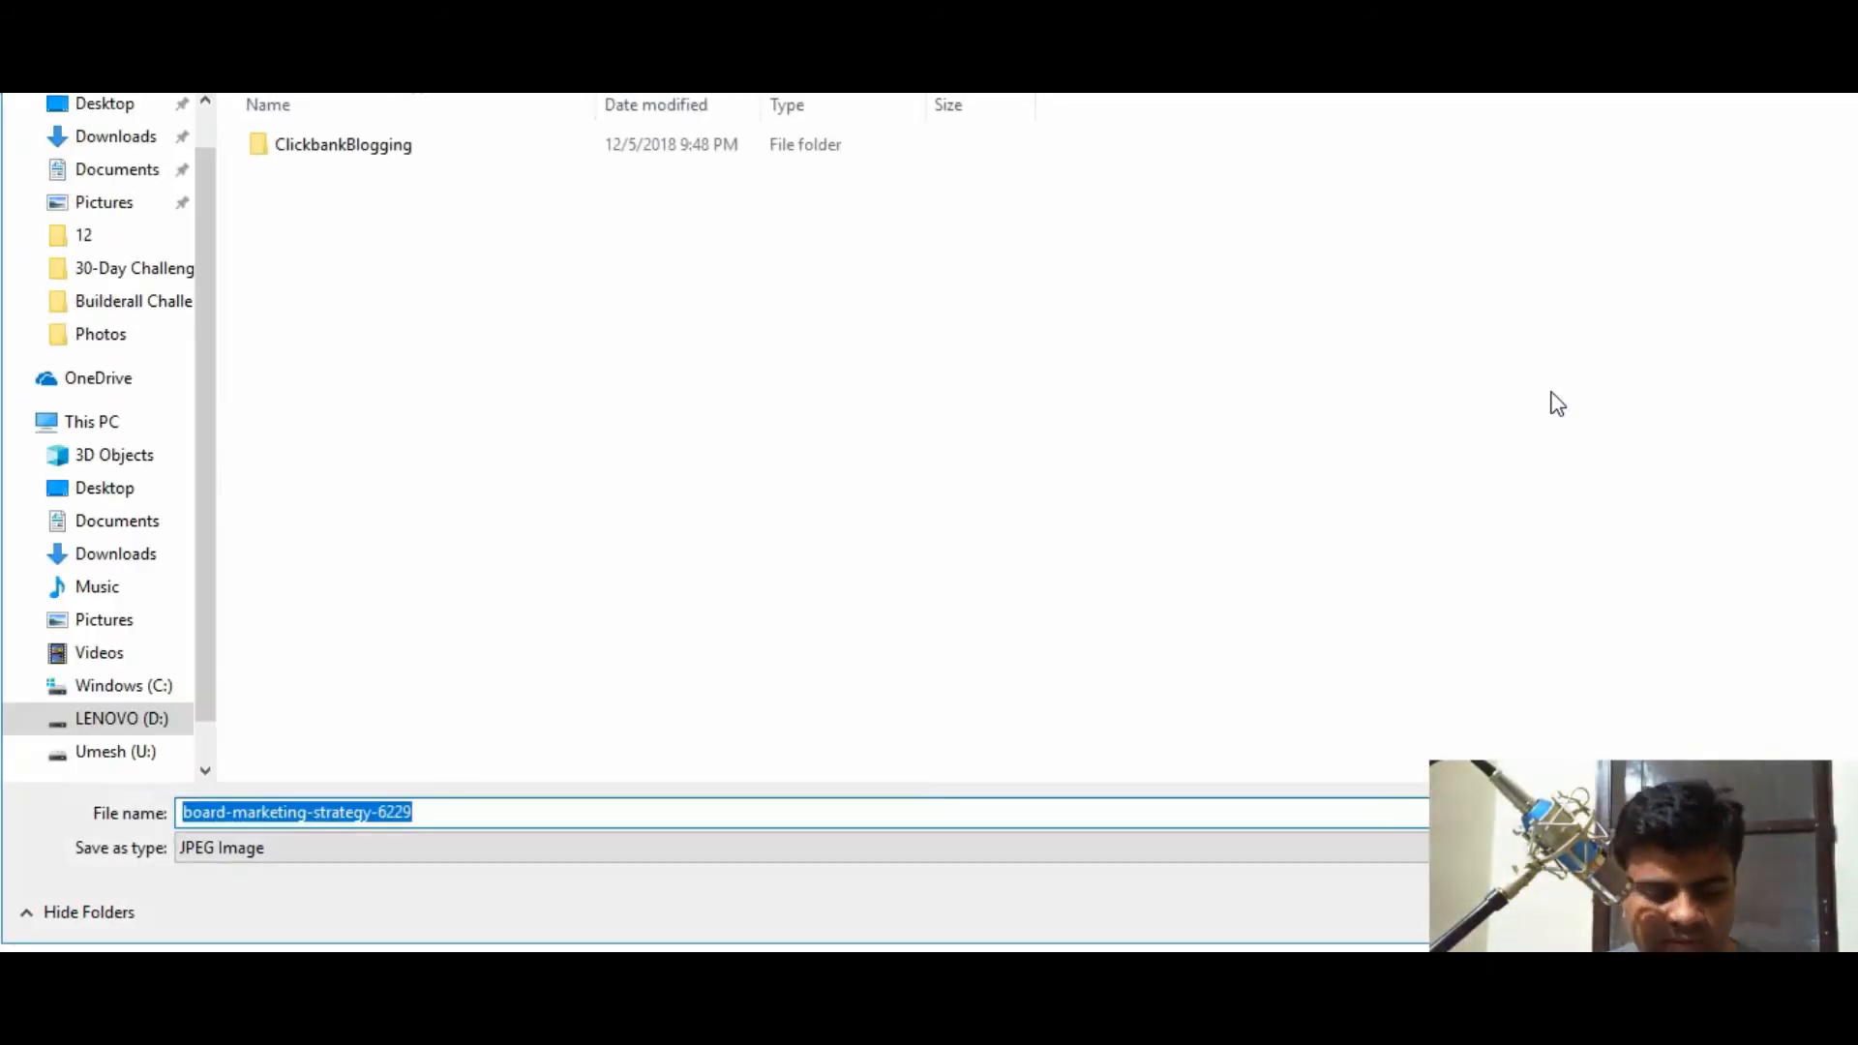
double_click(385, 146)
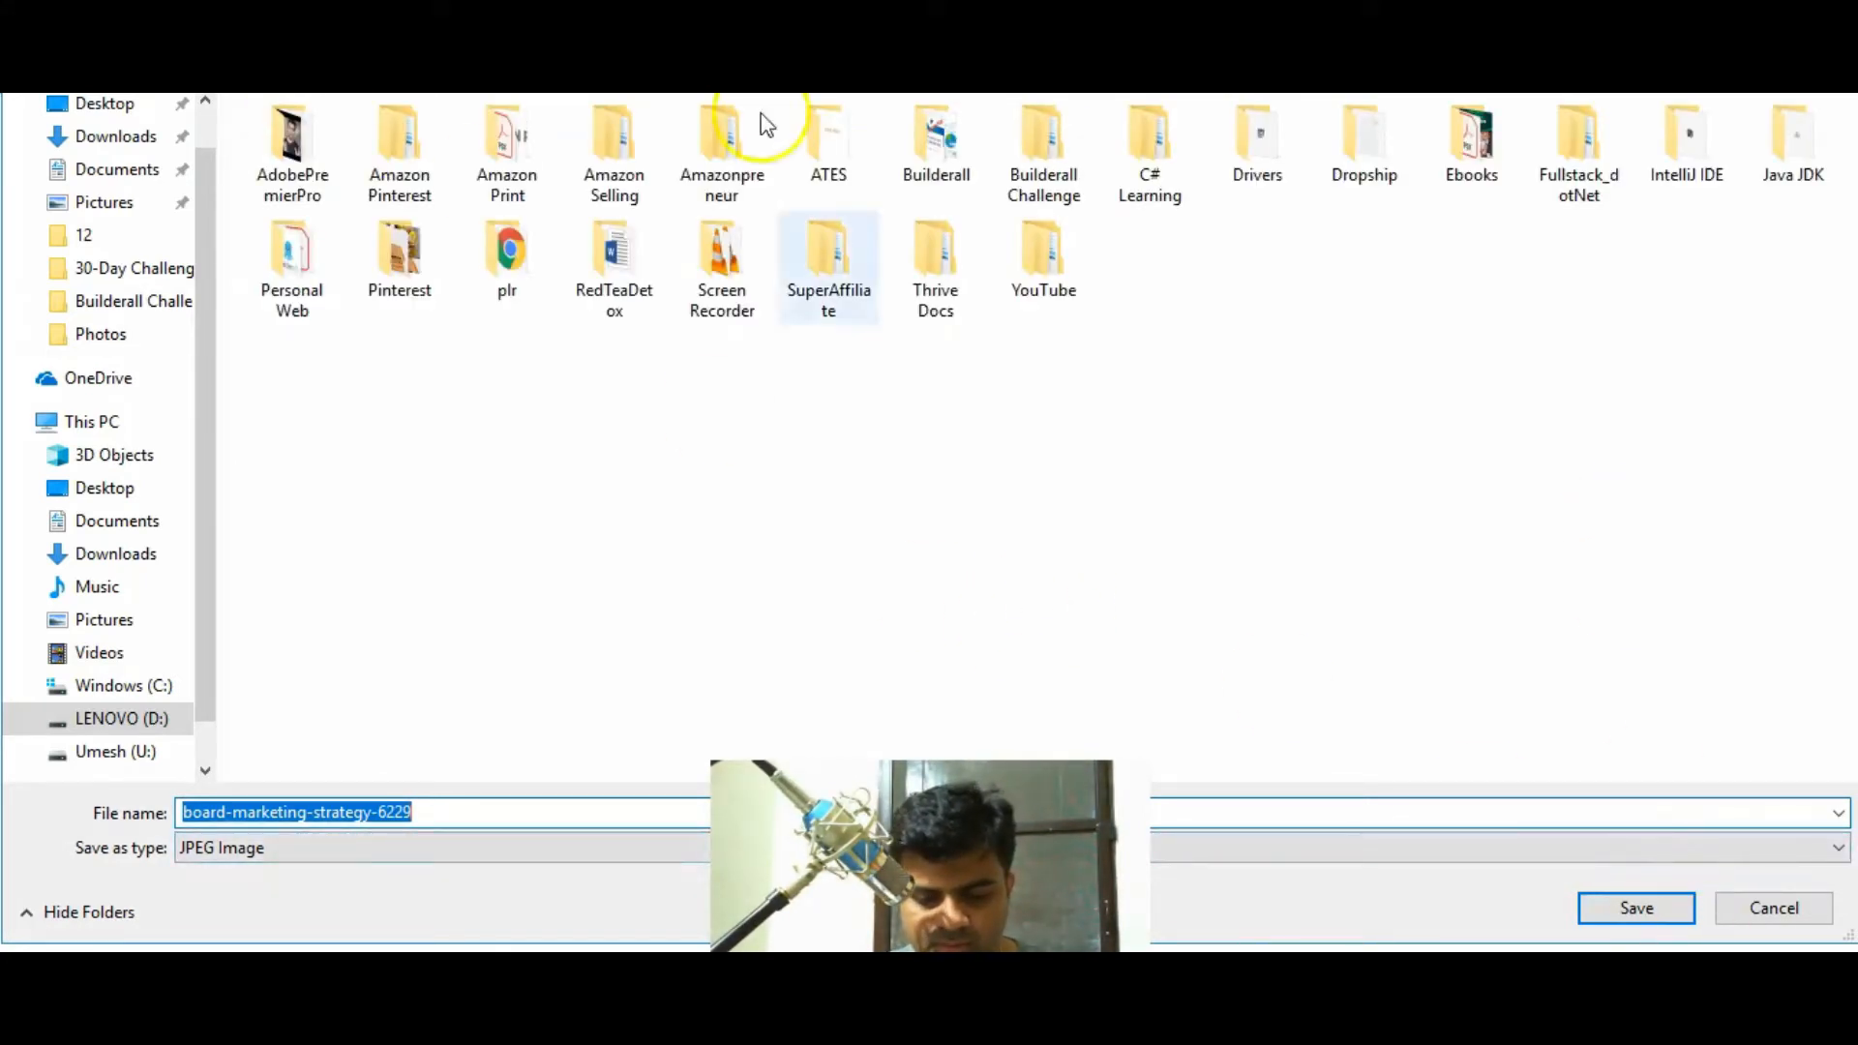
left_click(1635, 907)
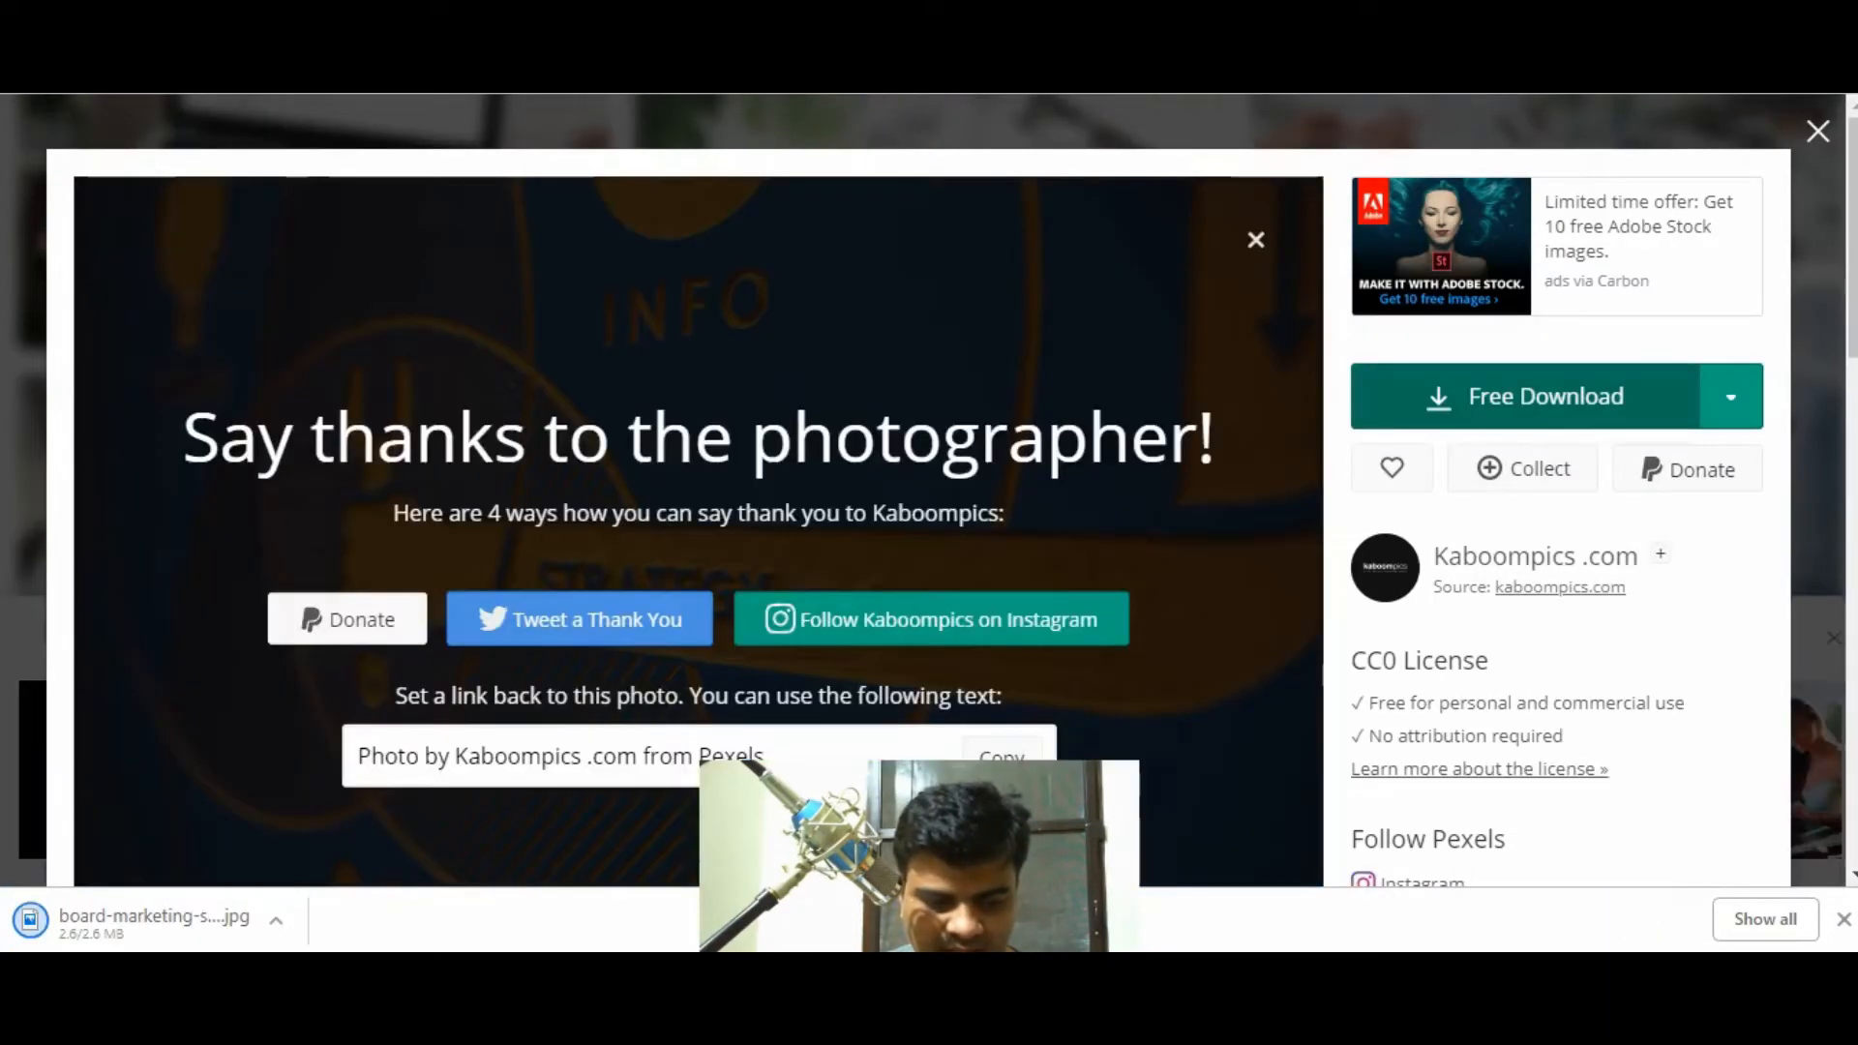
- Switch back to the site editor and reopen the Affiliate Marketing article for editing at its header image
key("ctrl+Tab")
scroll(883, 582, "up", 3)
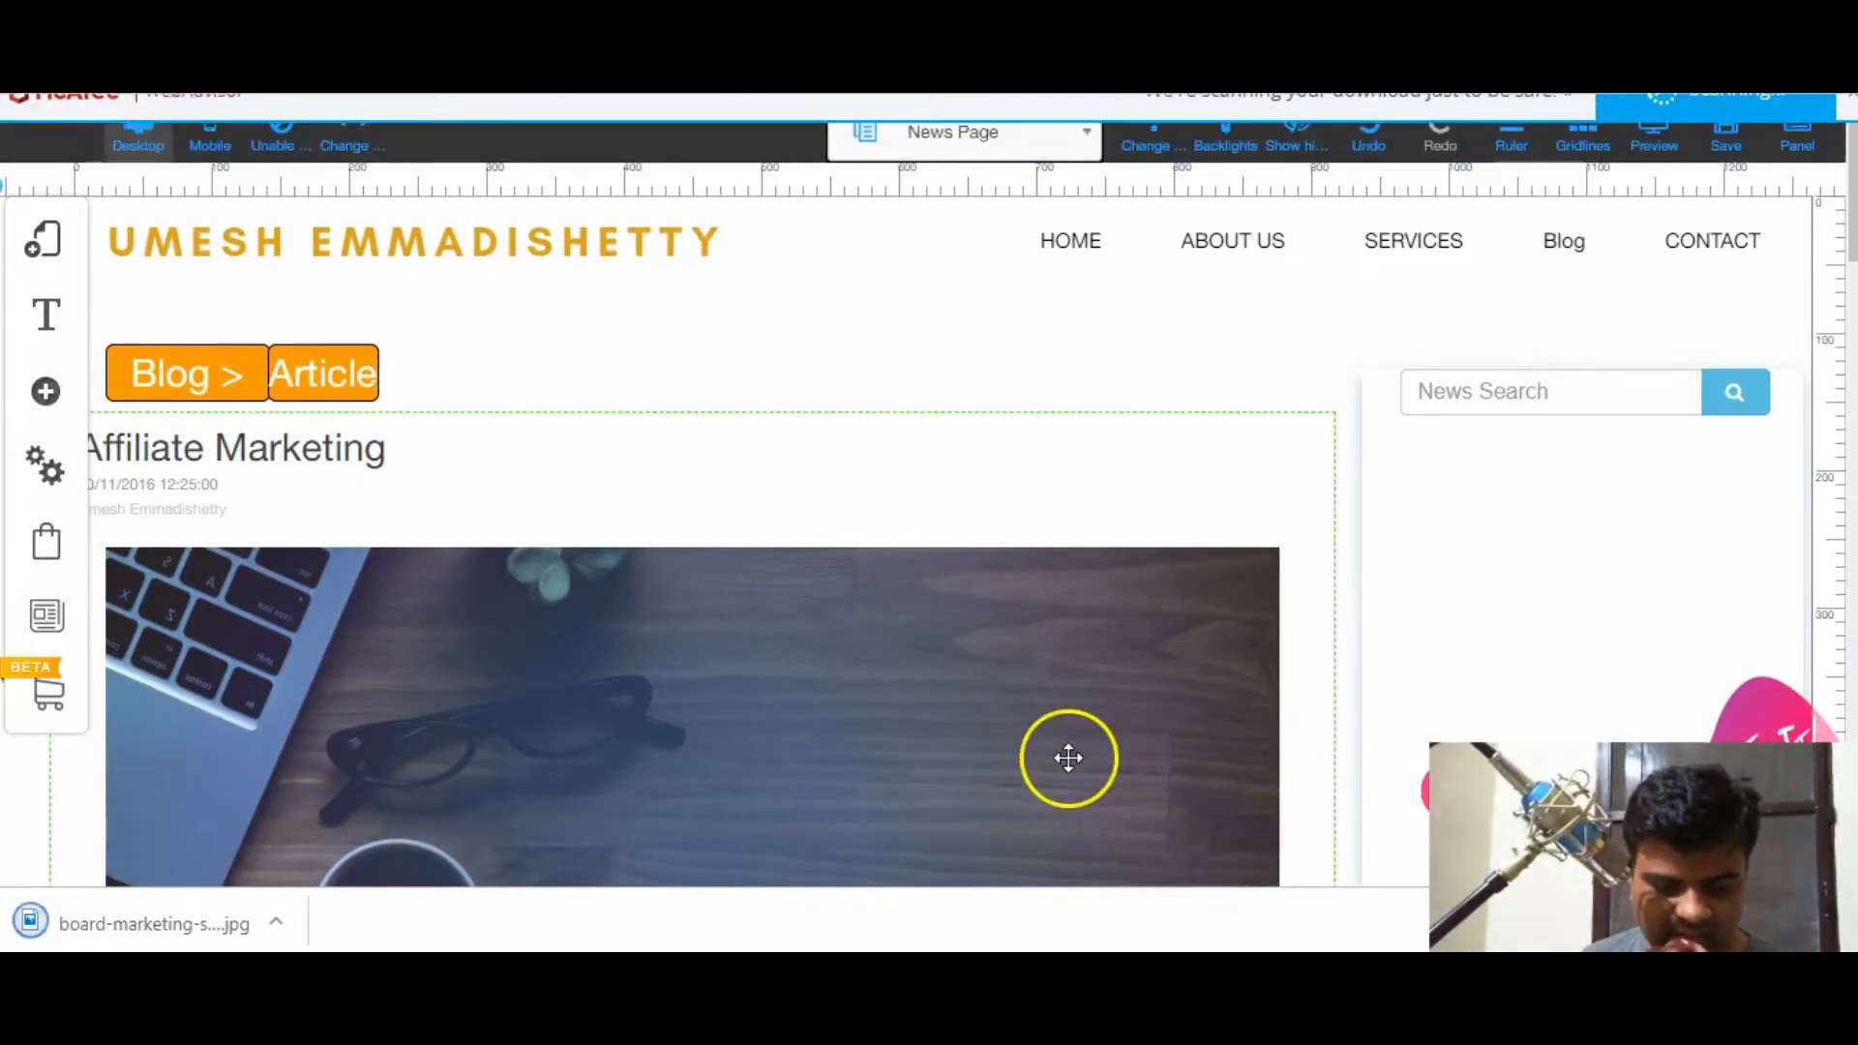
left_click(43, 397)
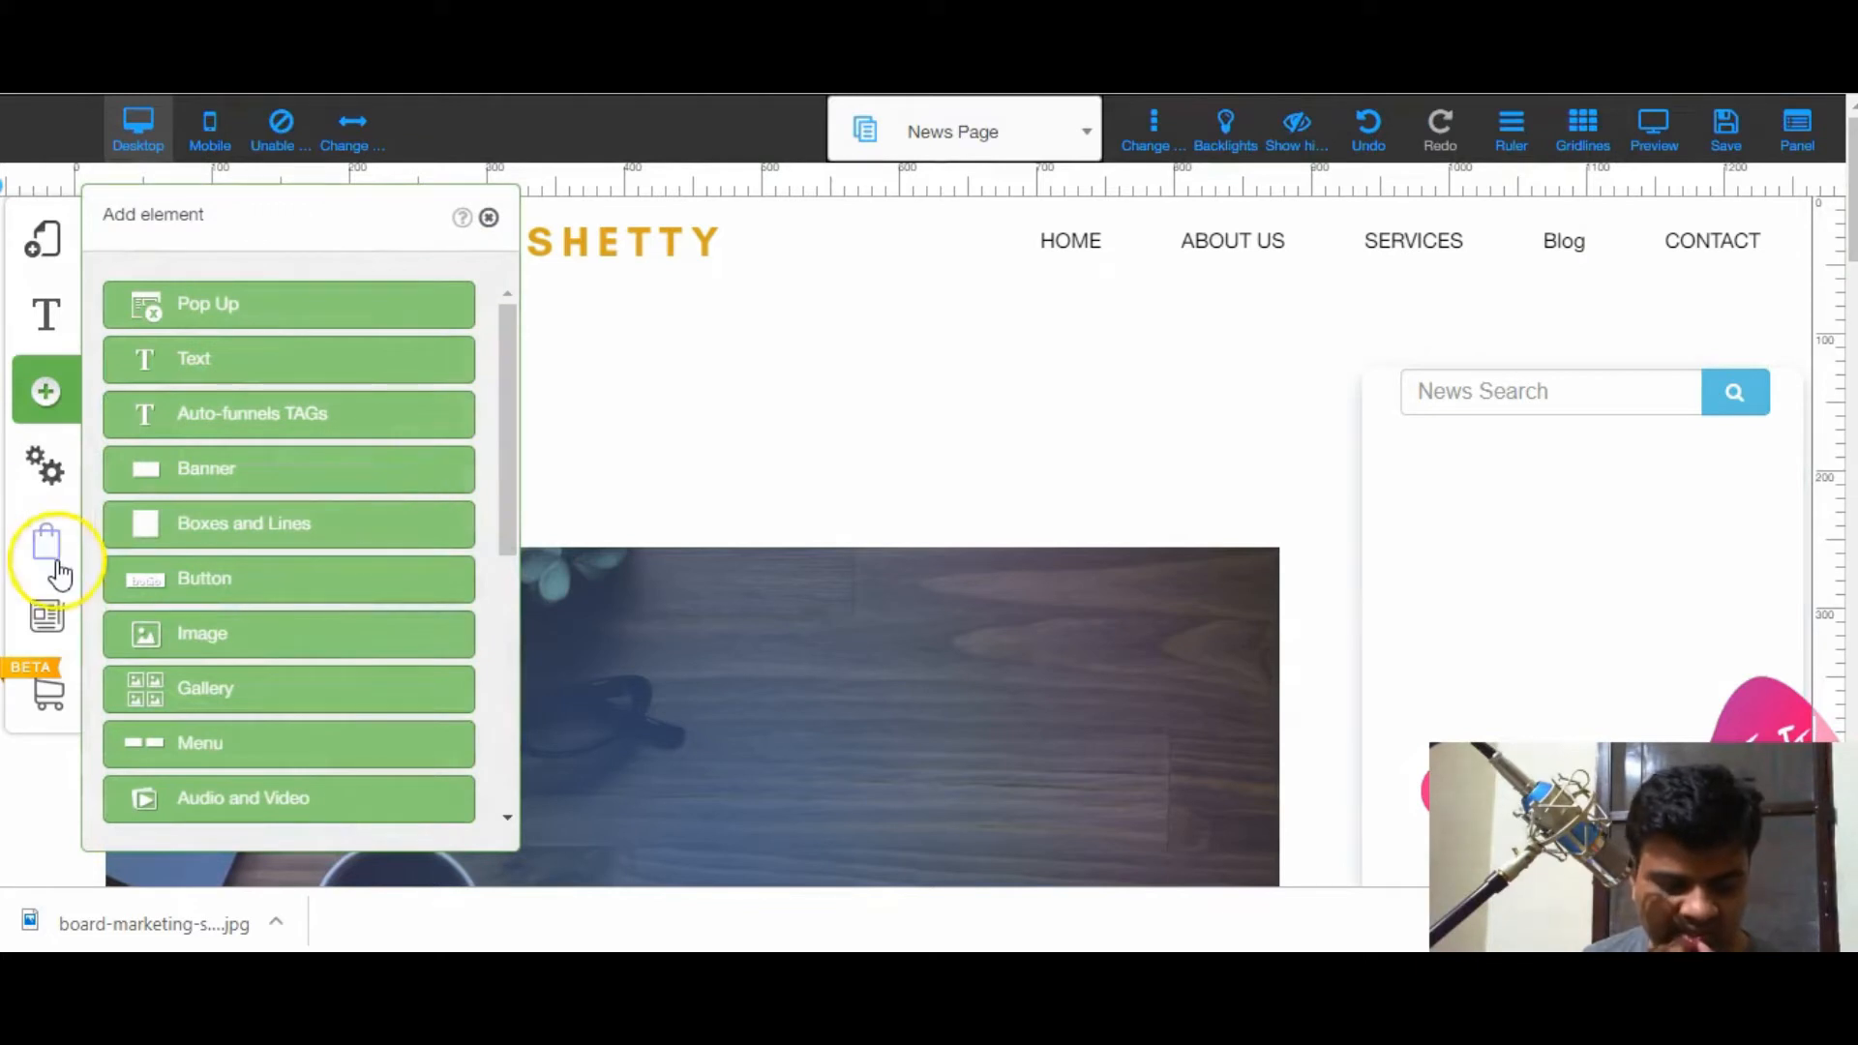
left_click(334, 302)
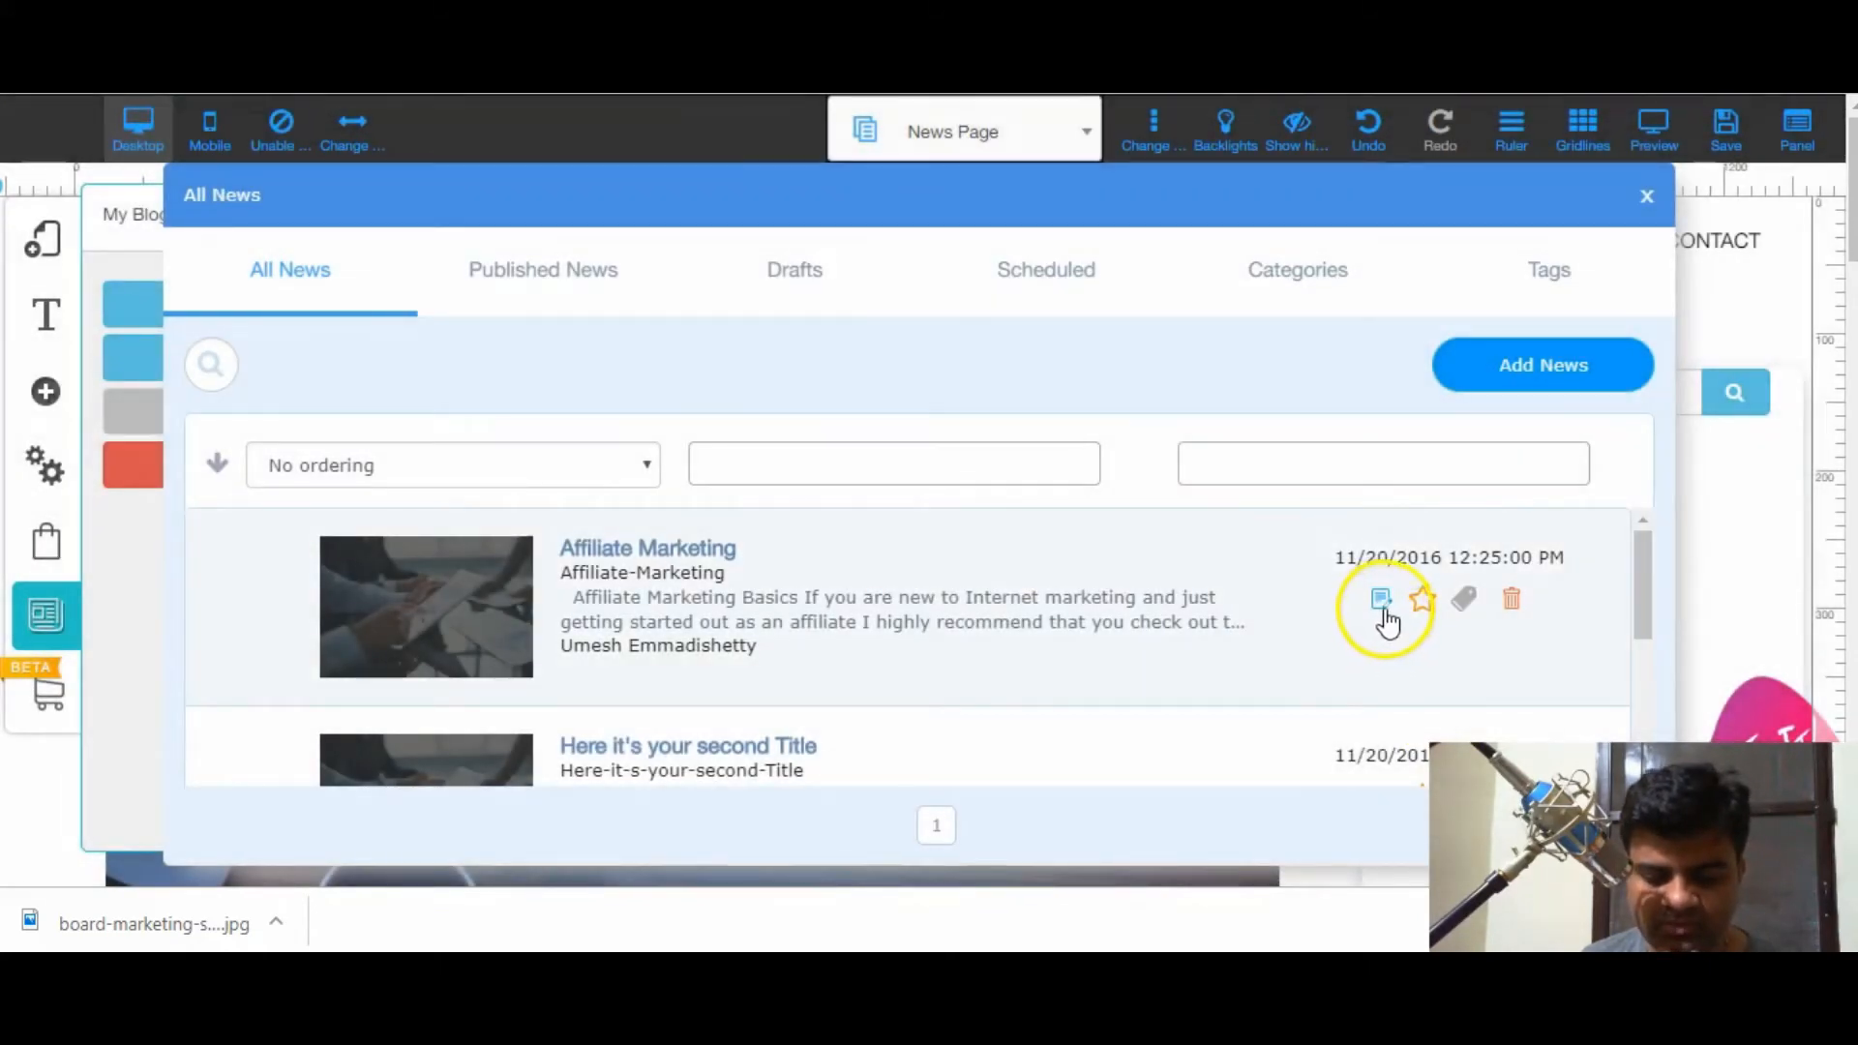
left_click(1381, 604)
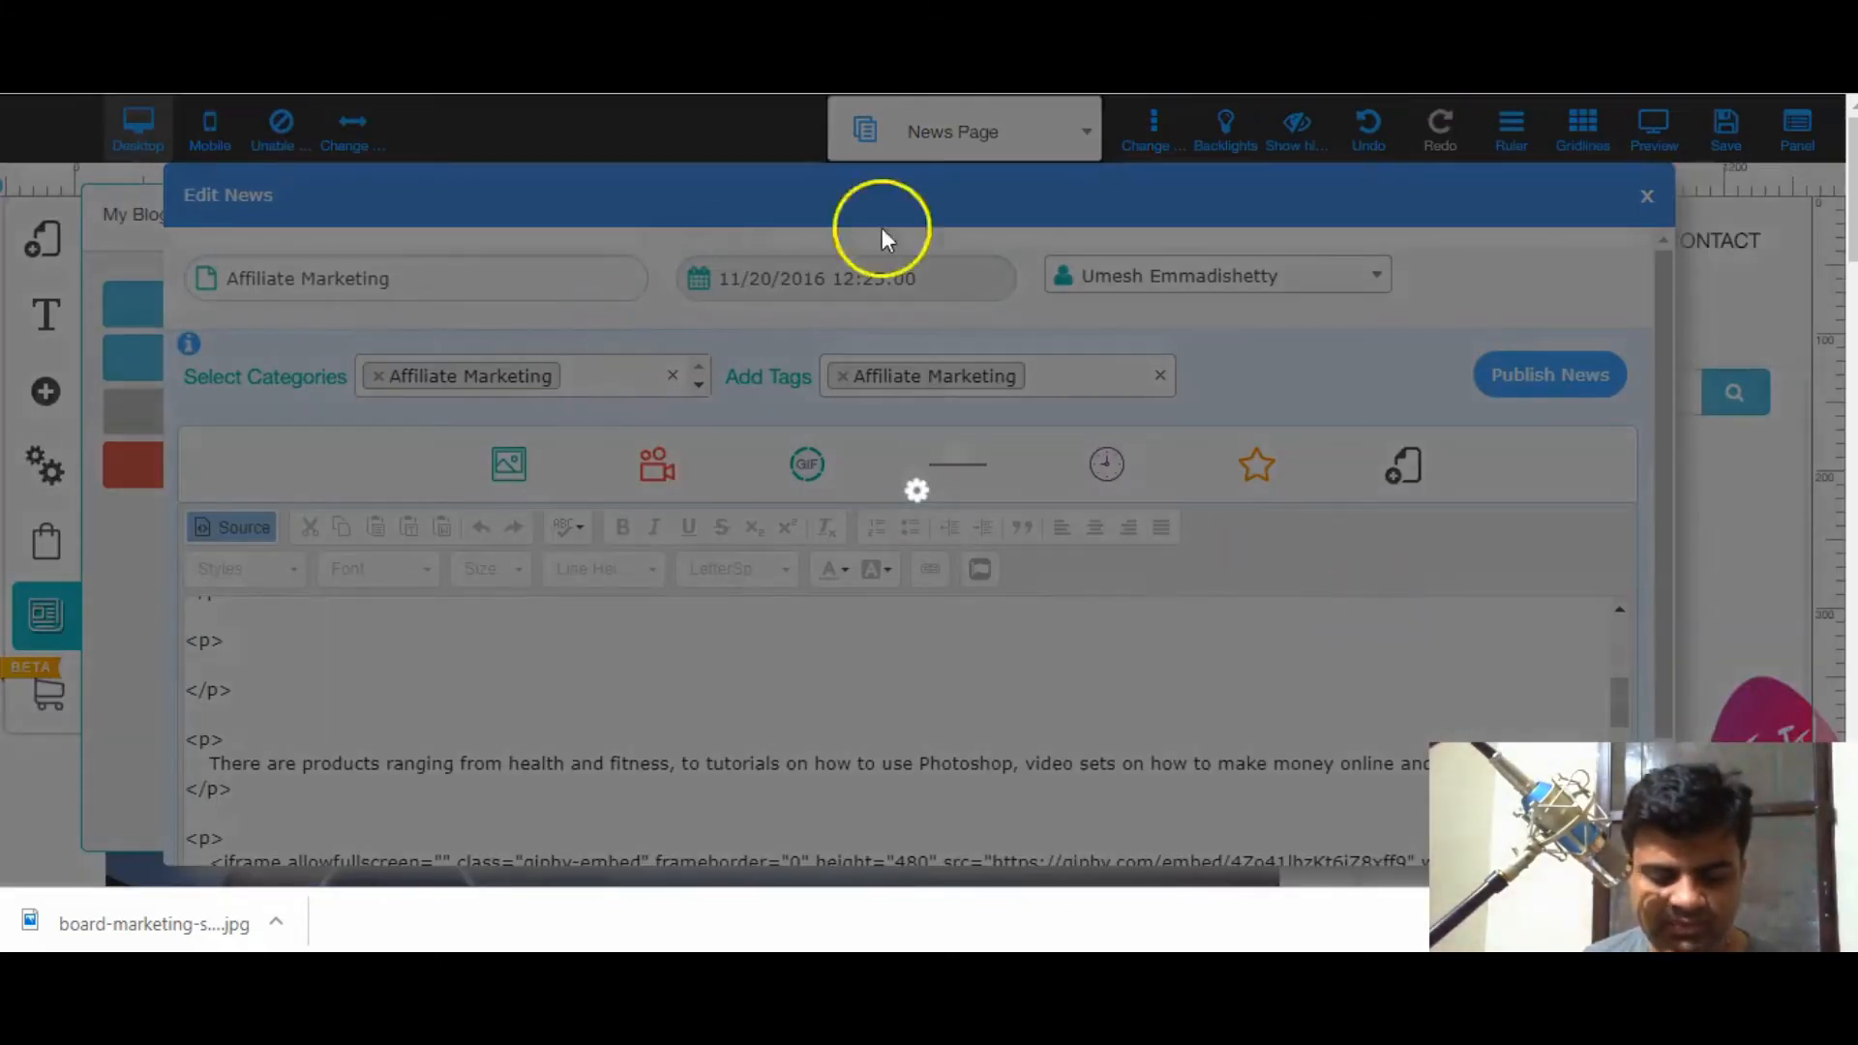
scroll(1386, 755, "down", 4)
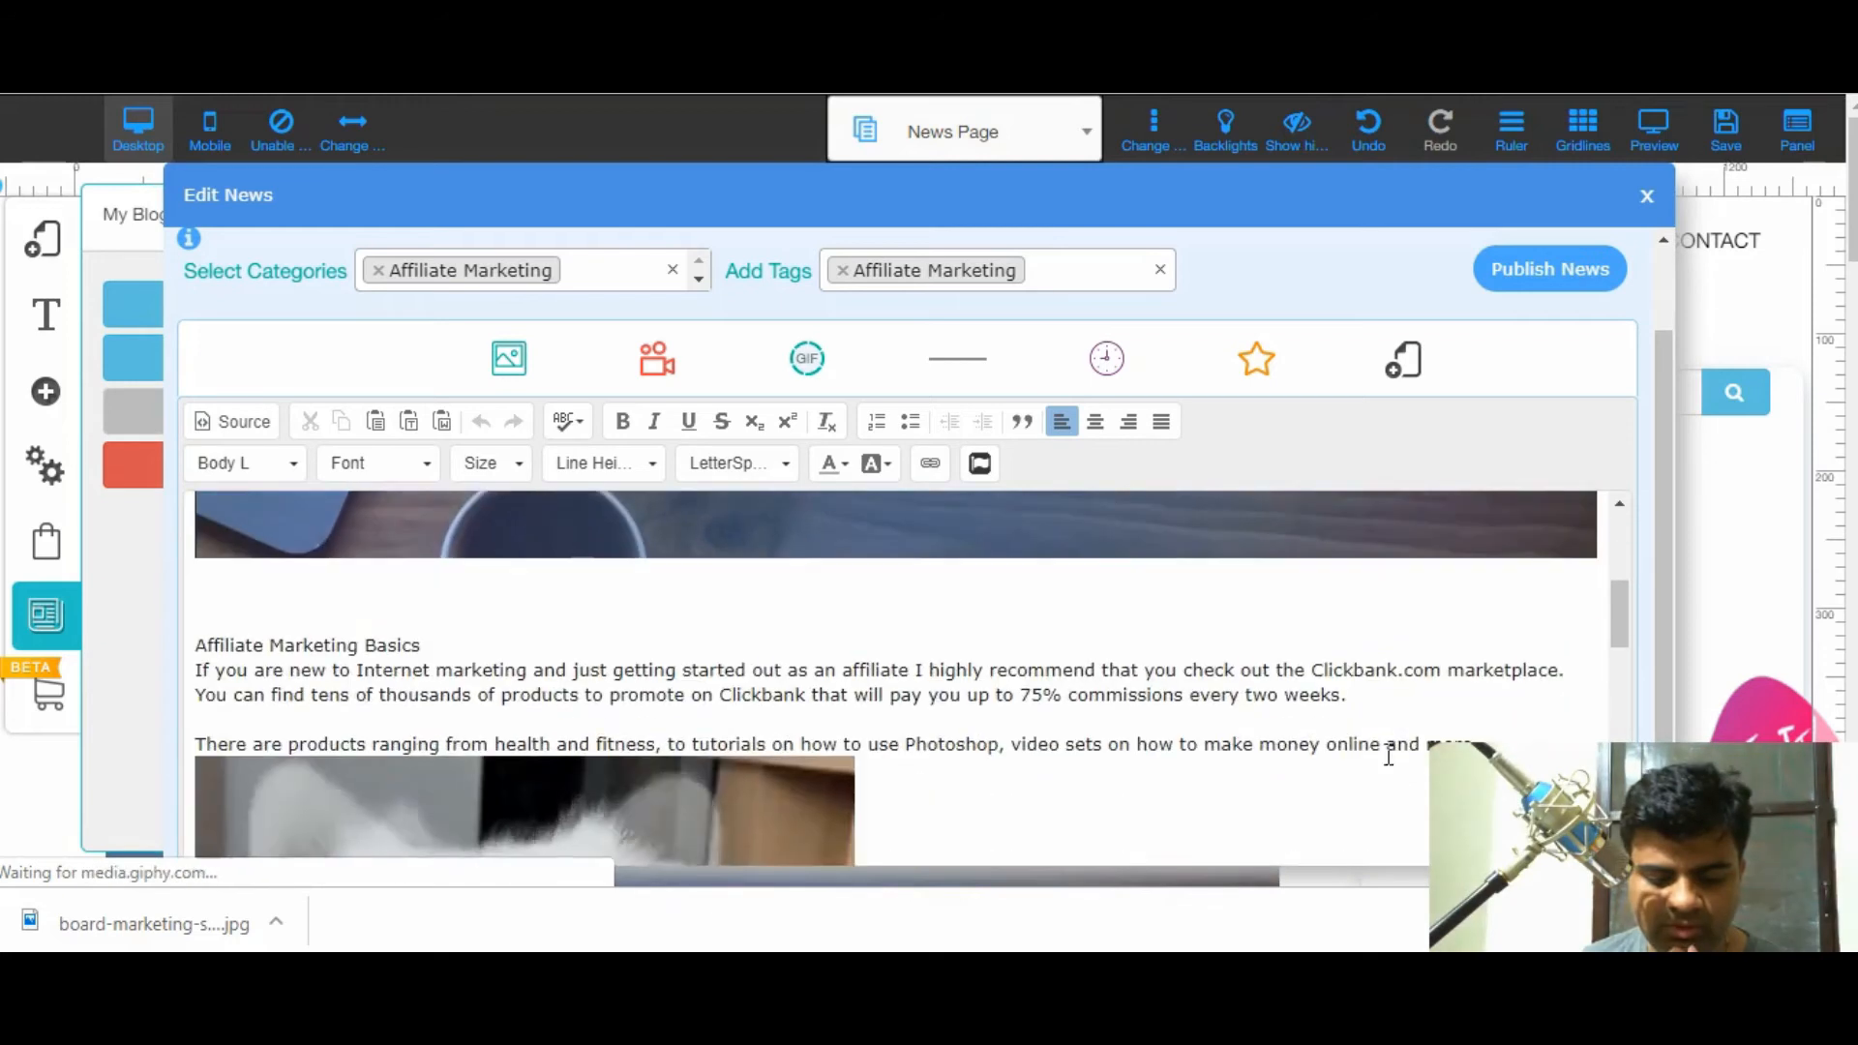
scroll(1258, 561, "up", 3)
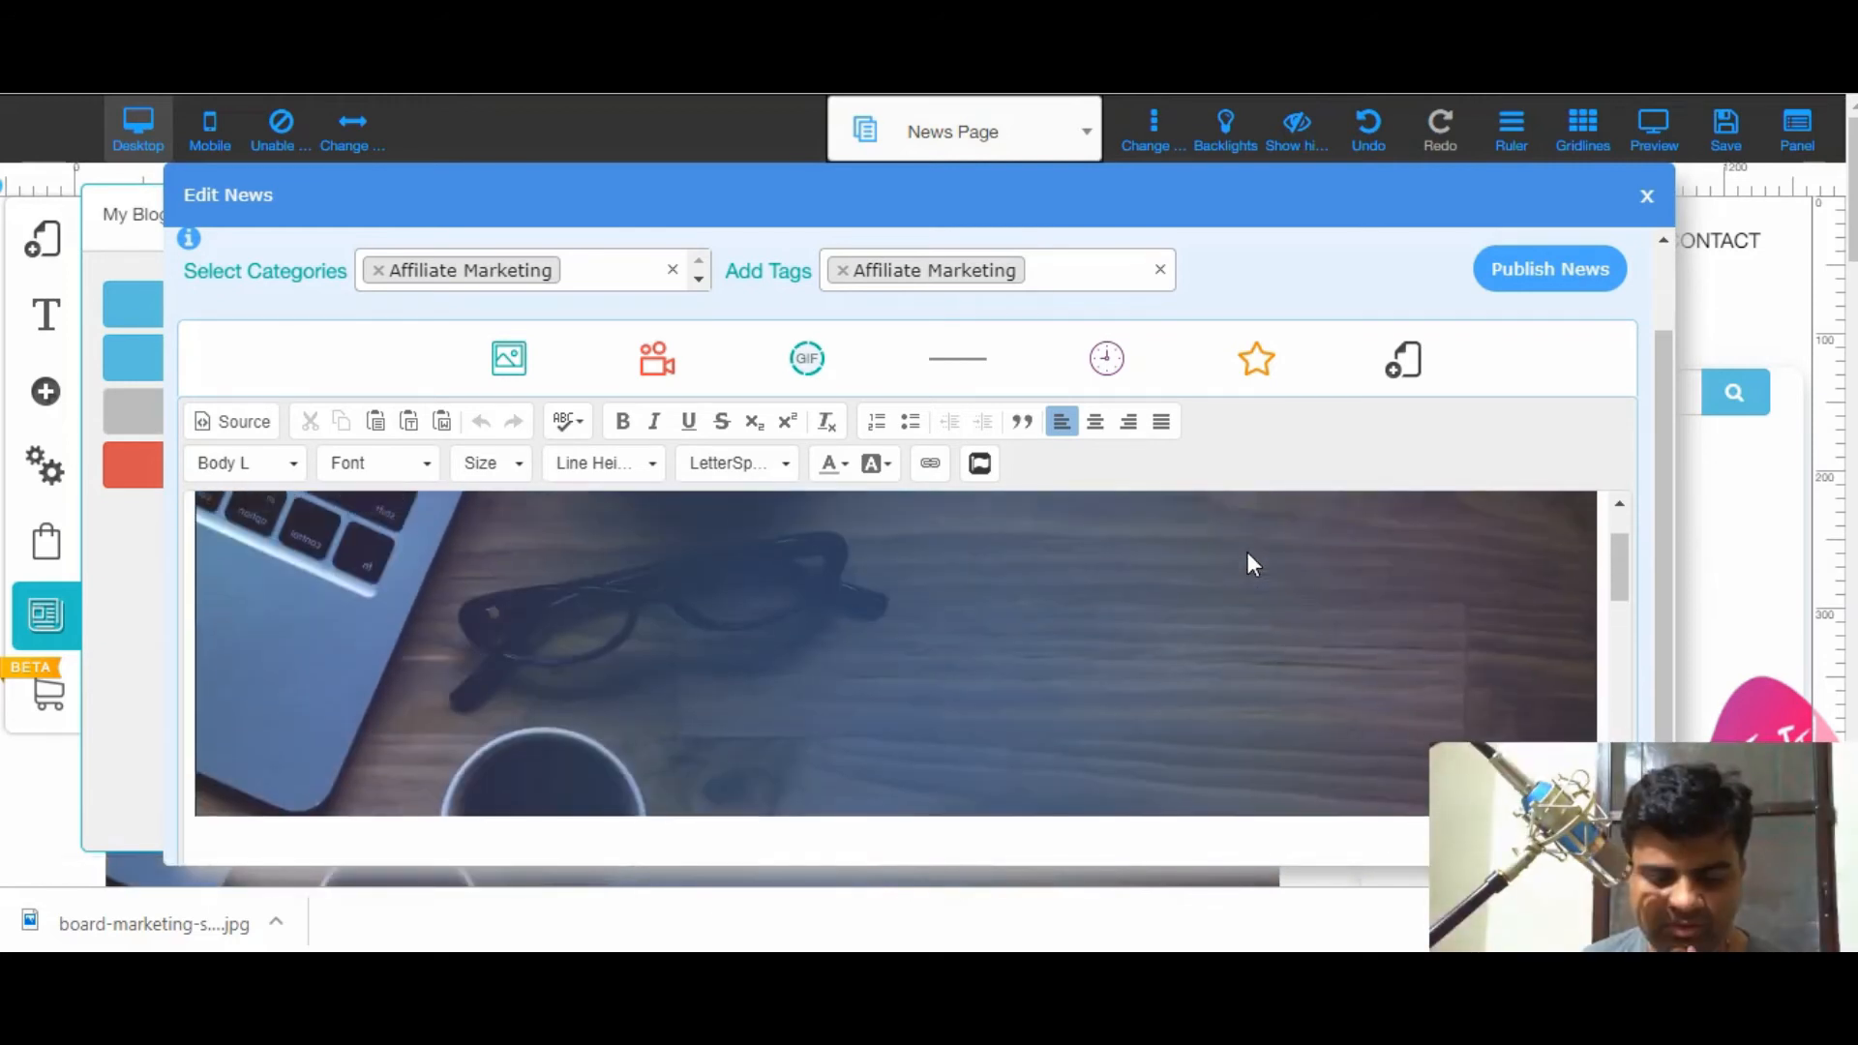
- Delete the laptop-and-glasses header image above the text of the Affiliate Marketing article
left_click(1246, 552)
scroll(1247, 553, "up", 1)
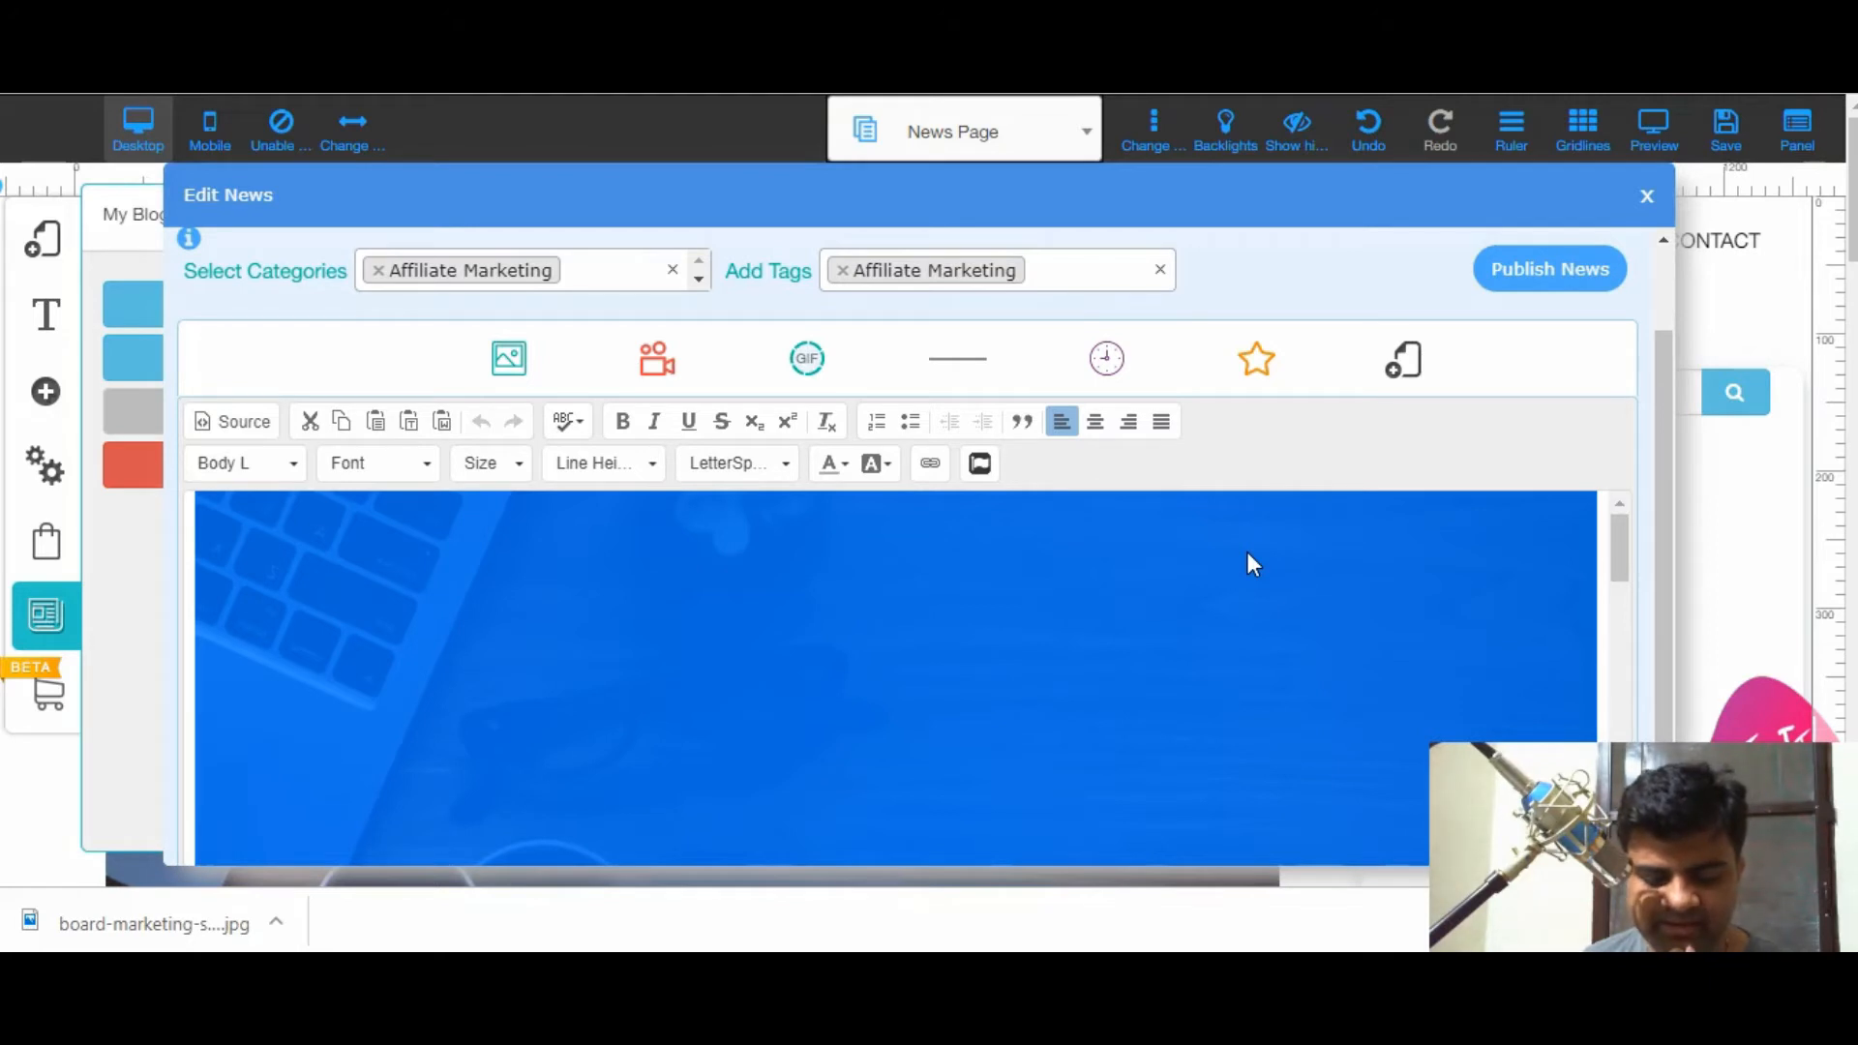
key("Delete")
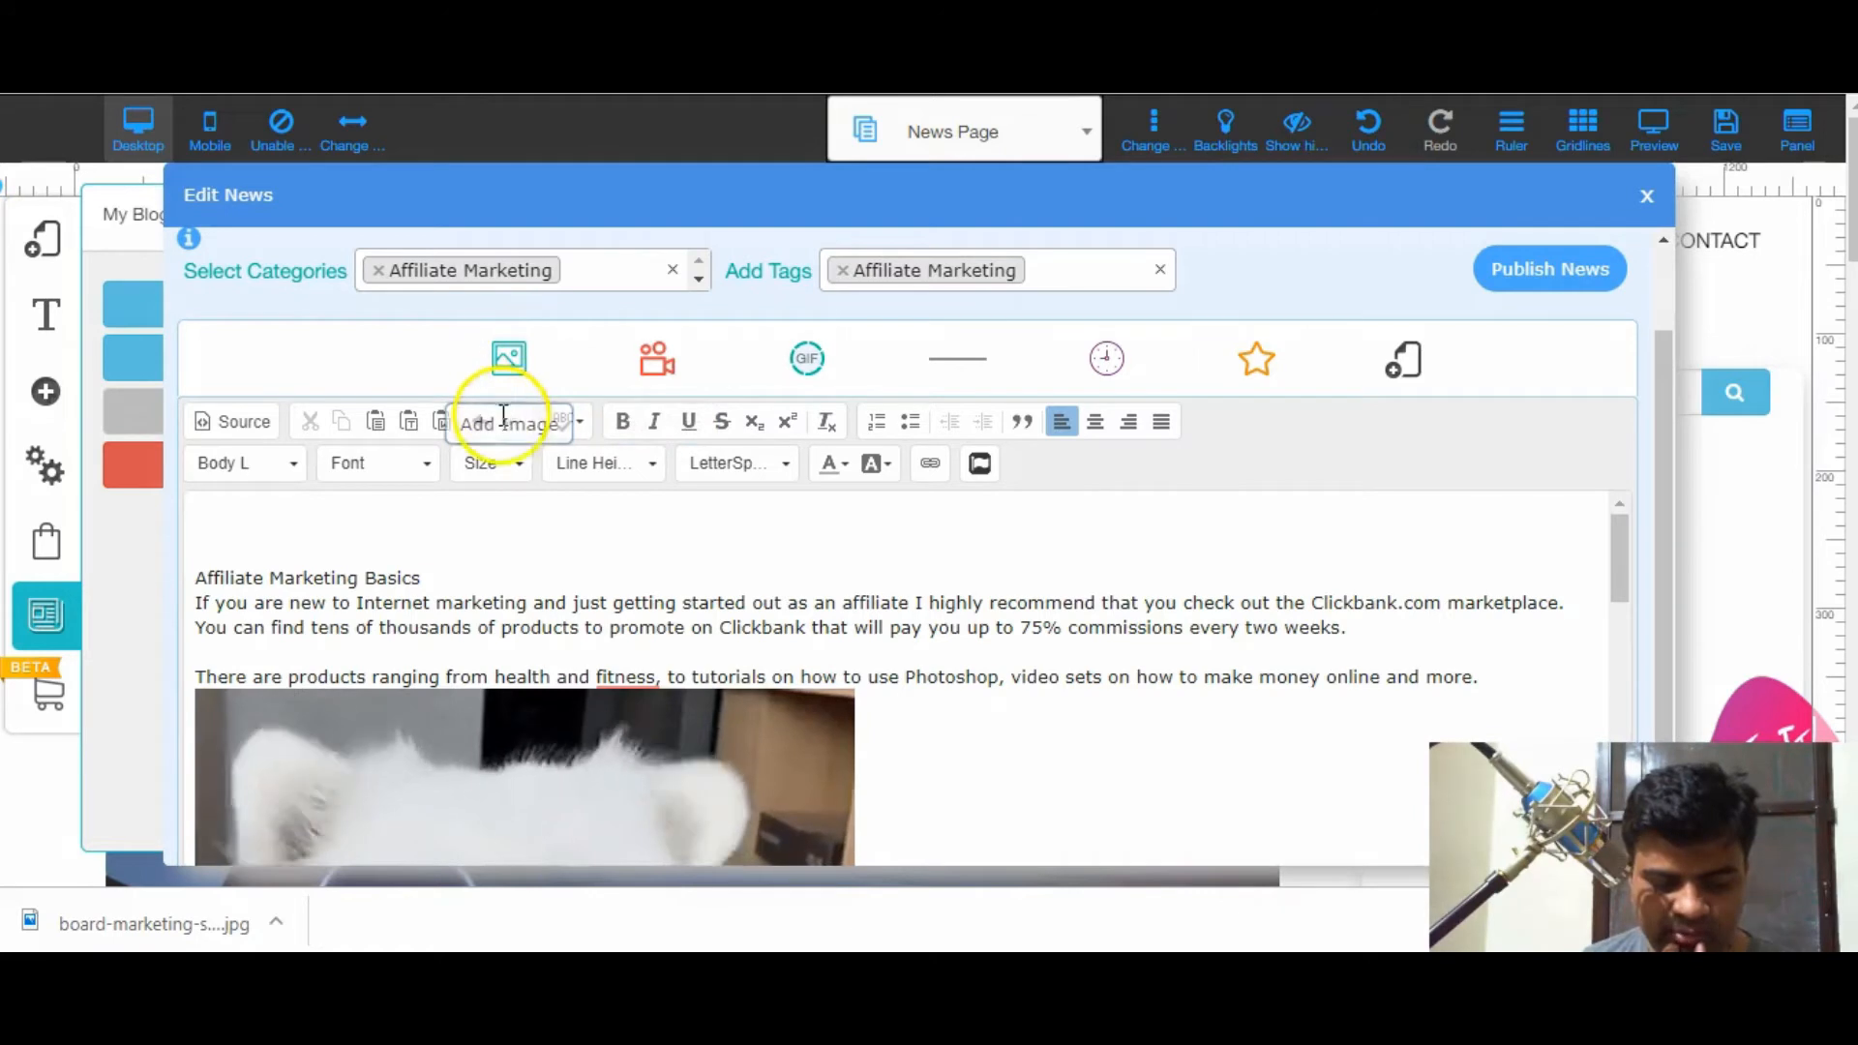
- Open the image library for the article and upload board-marketing-strategy-6229 to the 30-Day Chall... directory
scroll(504, 390, "up", 1)
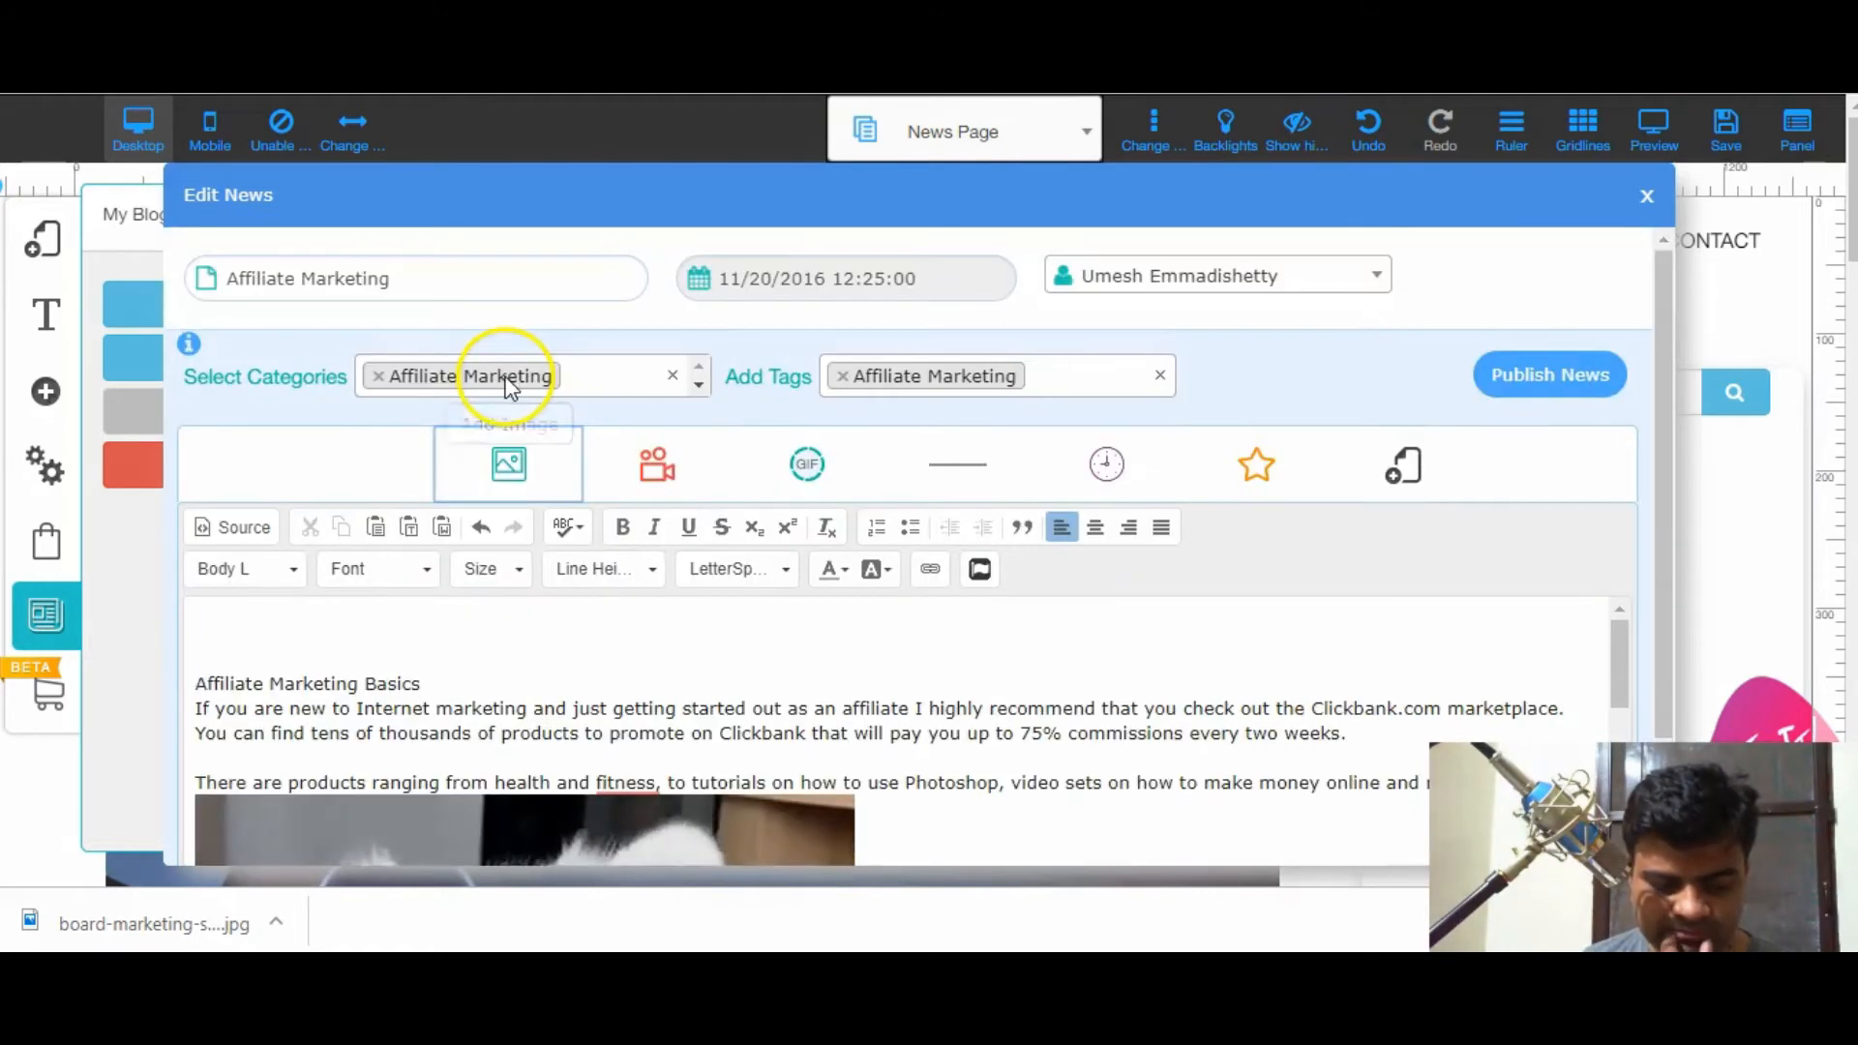
left_click(511, 462)
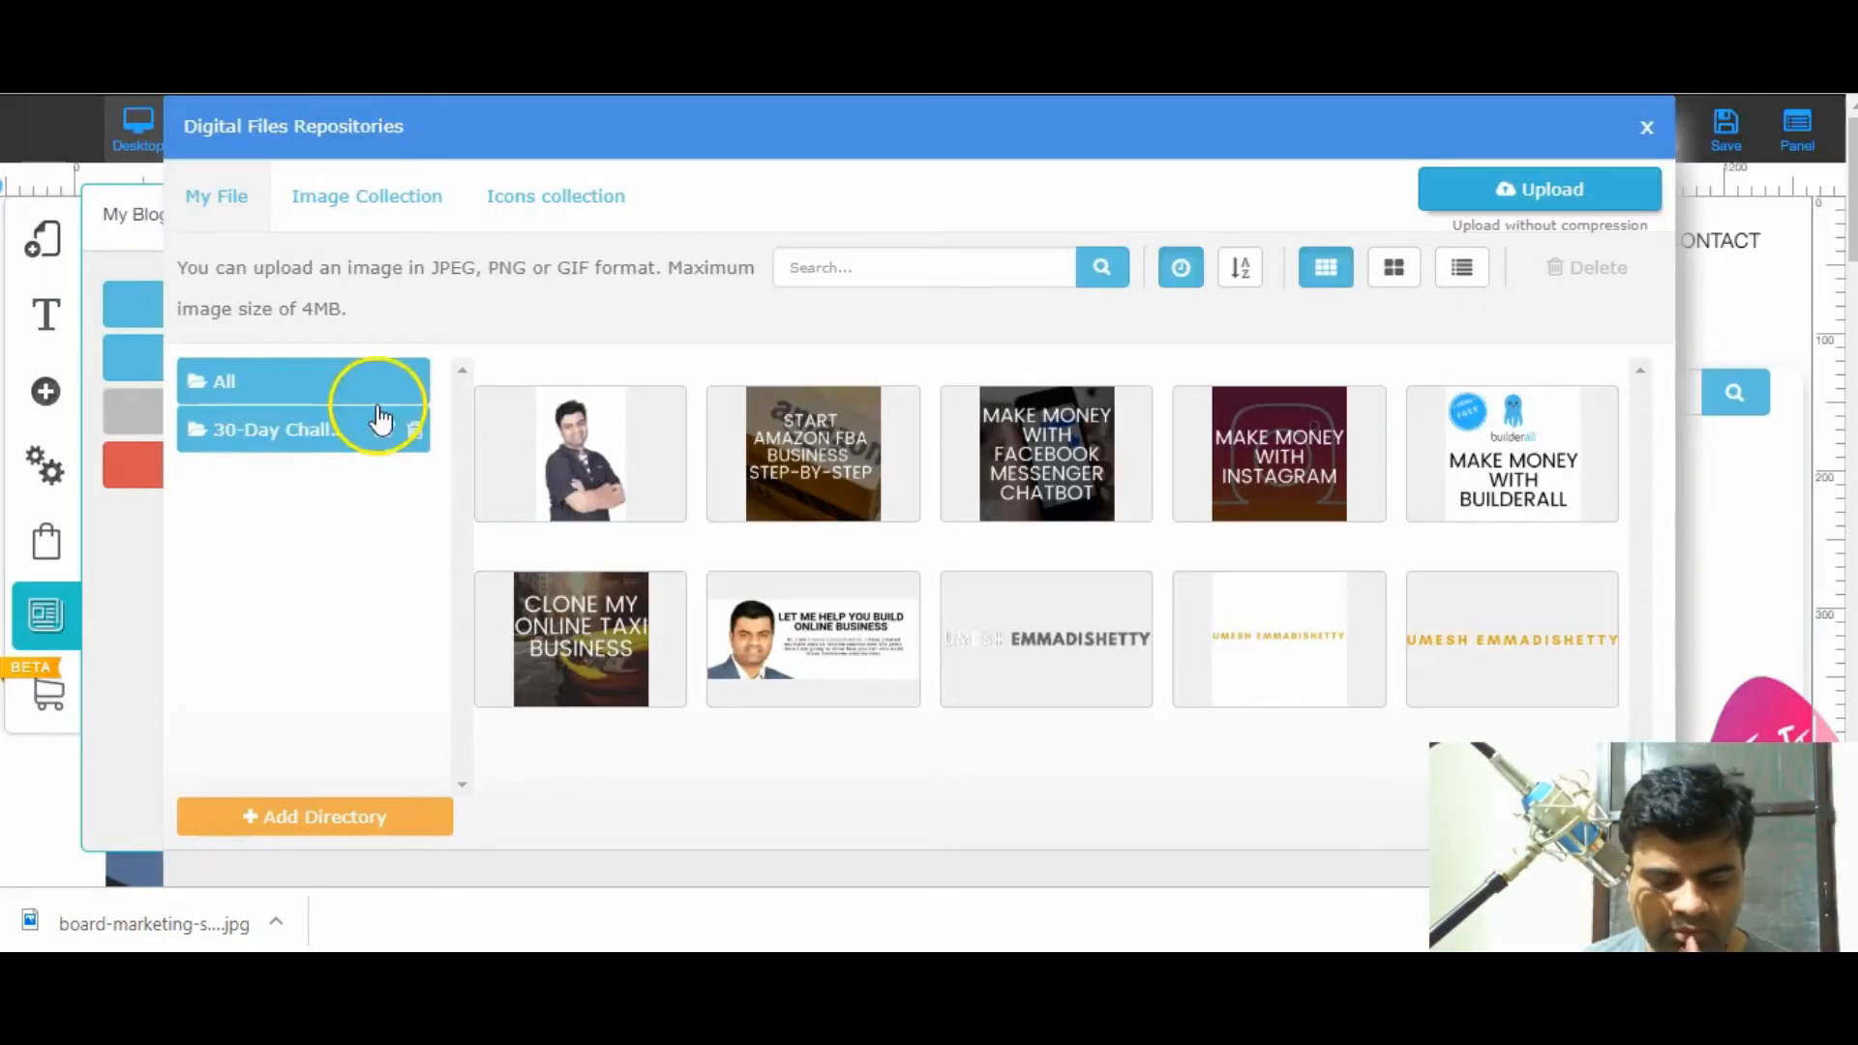
left_click(352, 431)
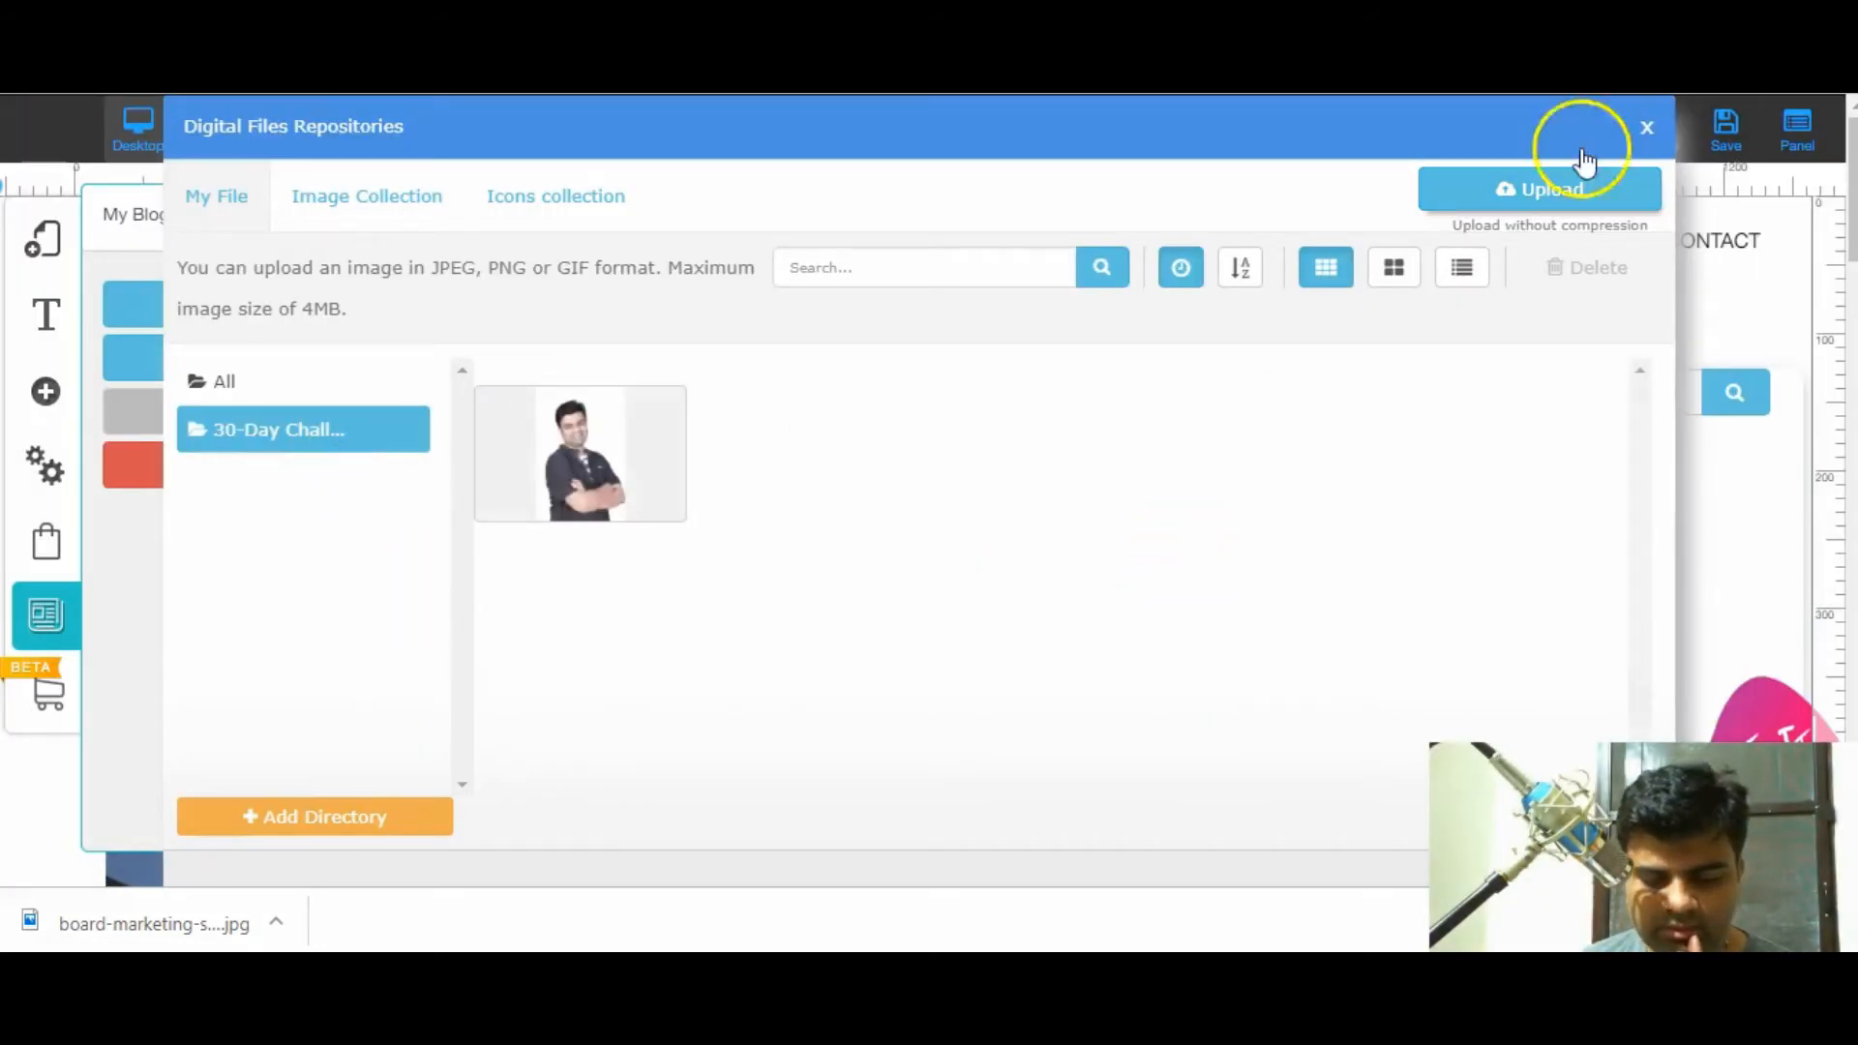
left_click(1592, 198)
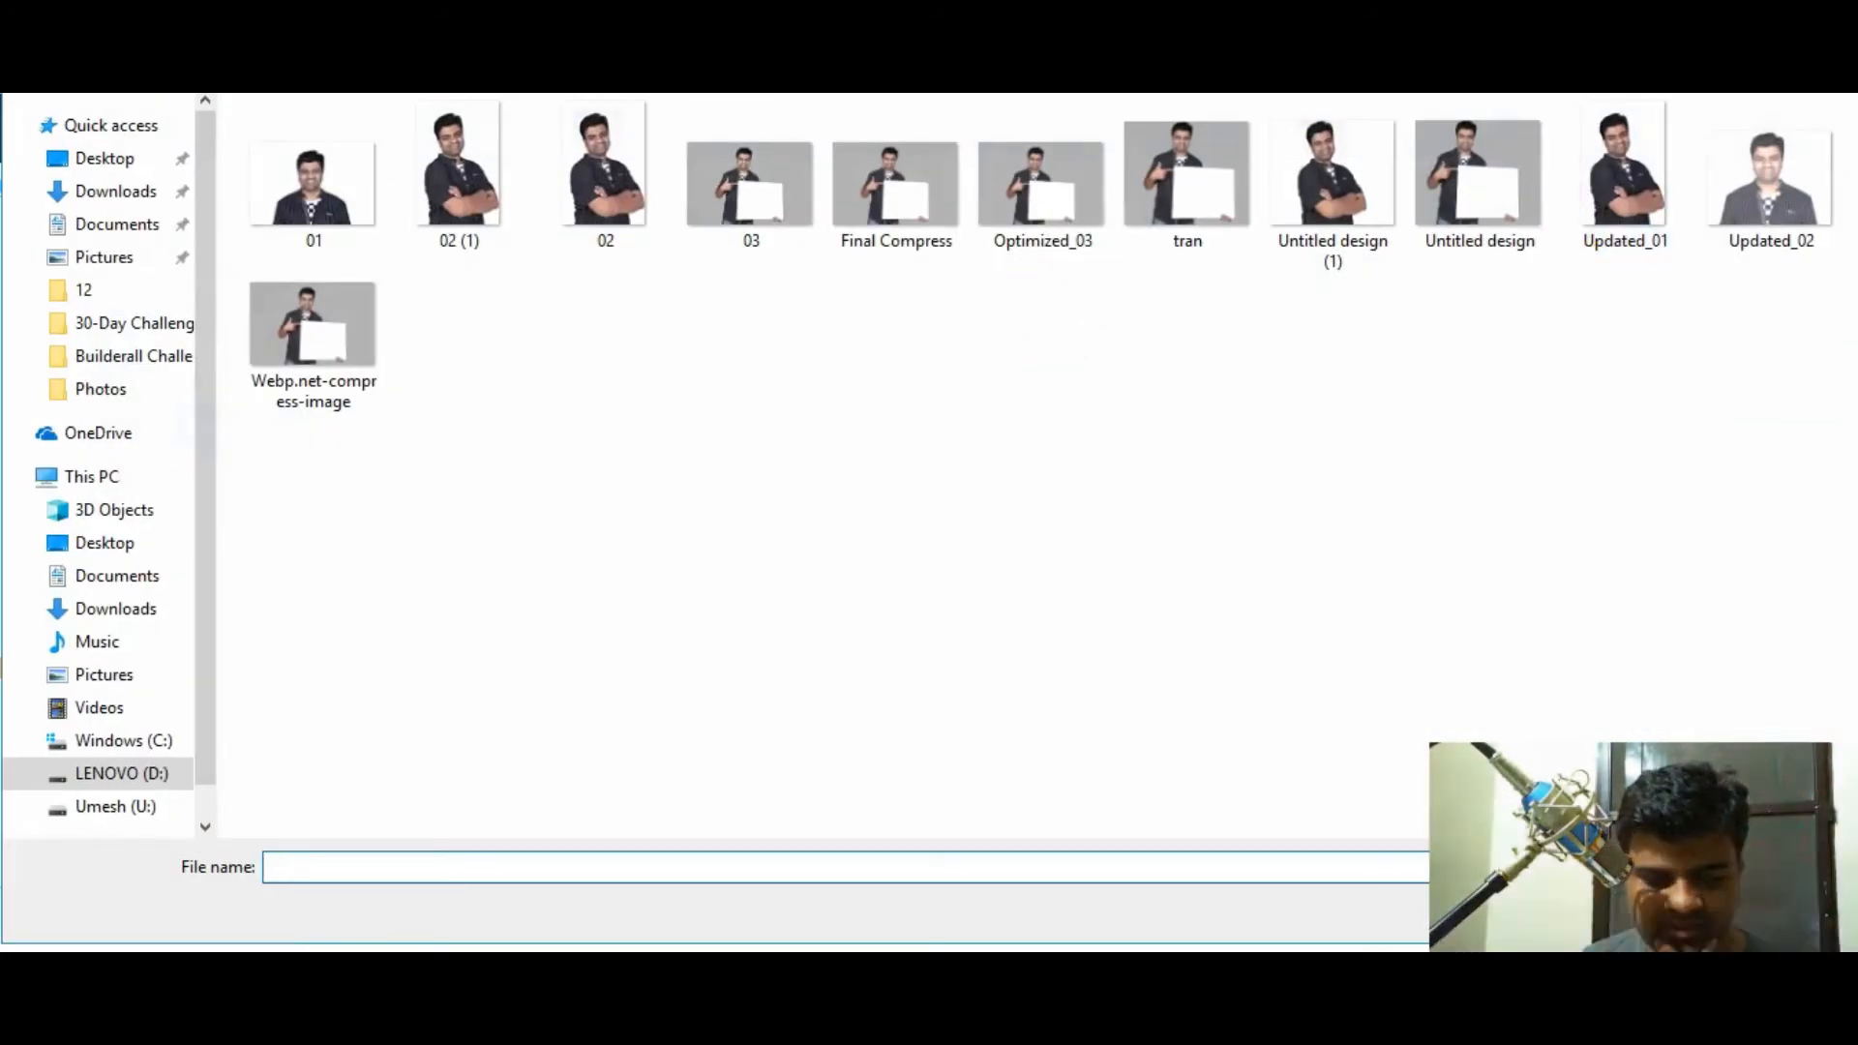
key("alt+Up")
left_click(1032, 263)
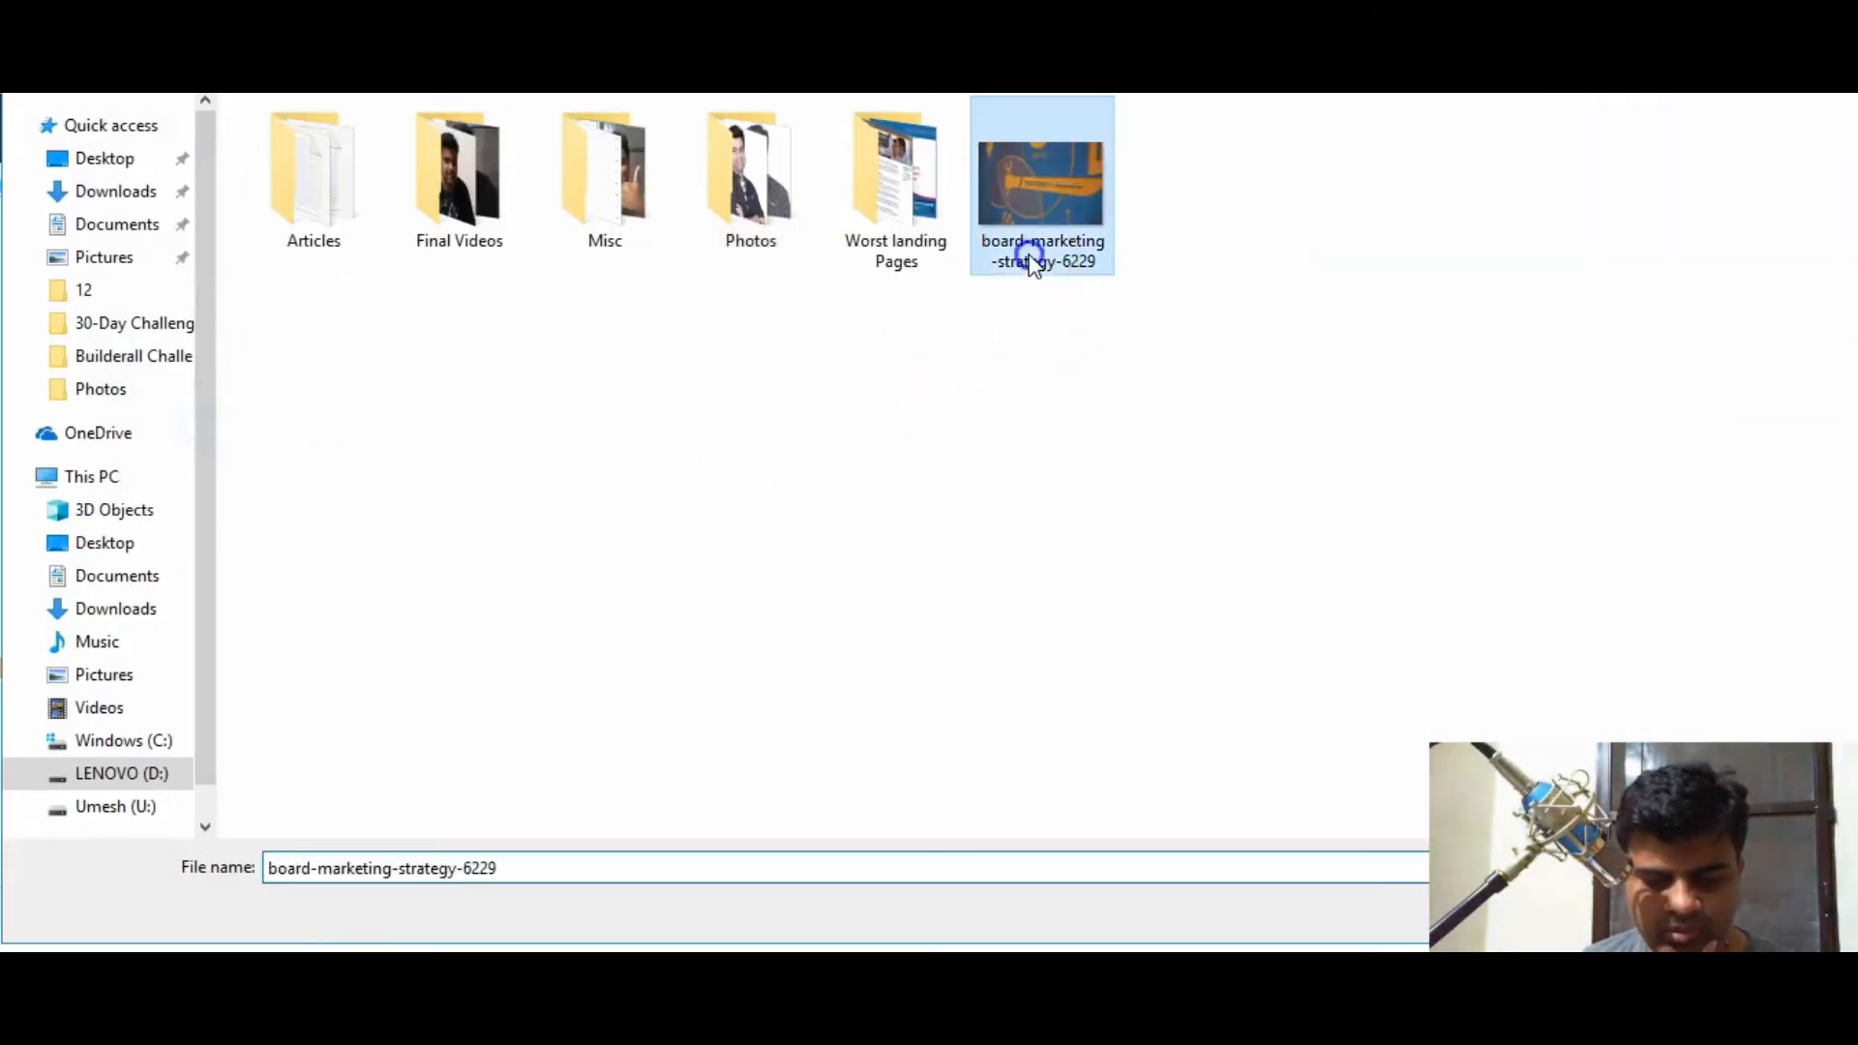
double_click(1044, 177)
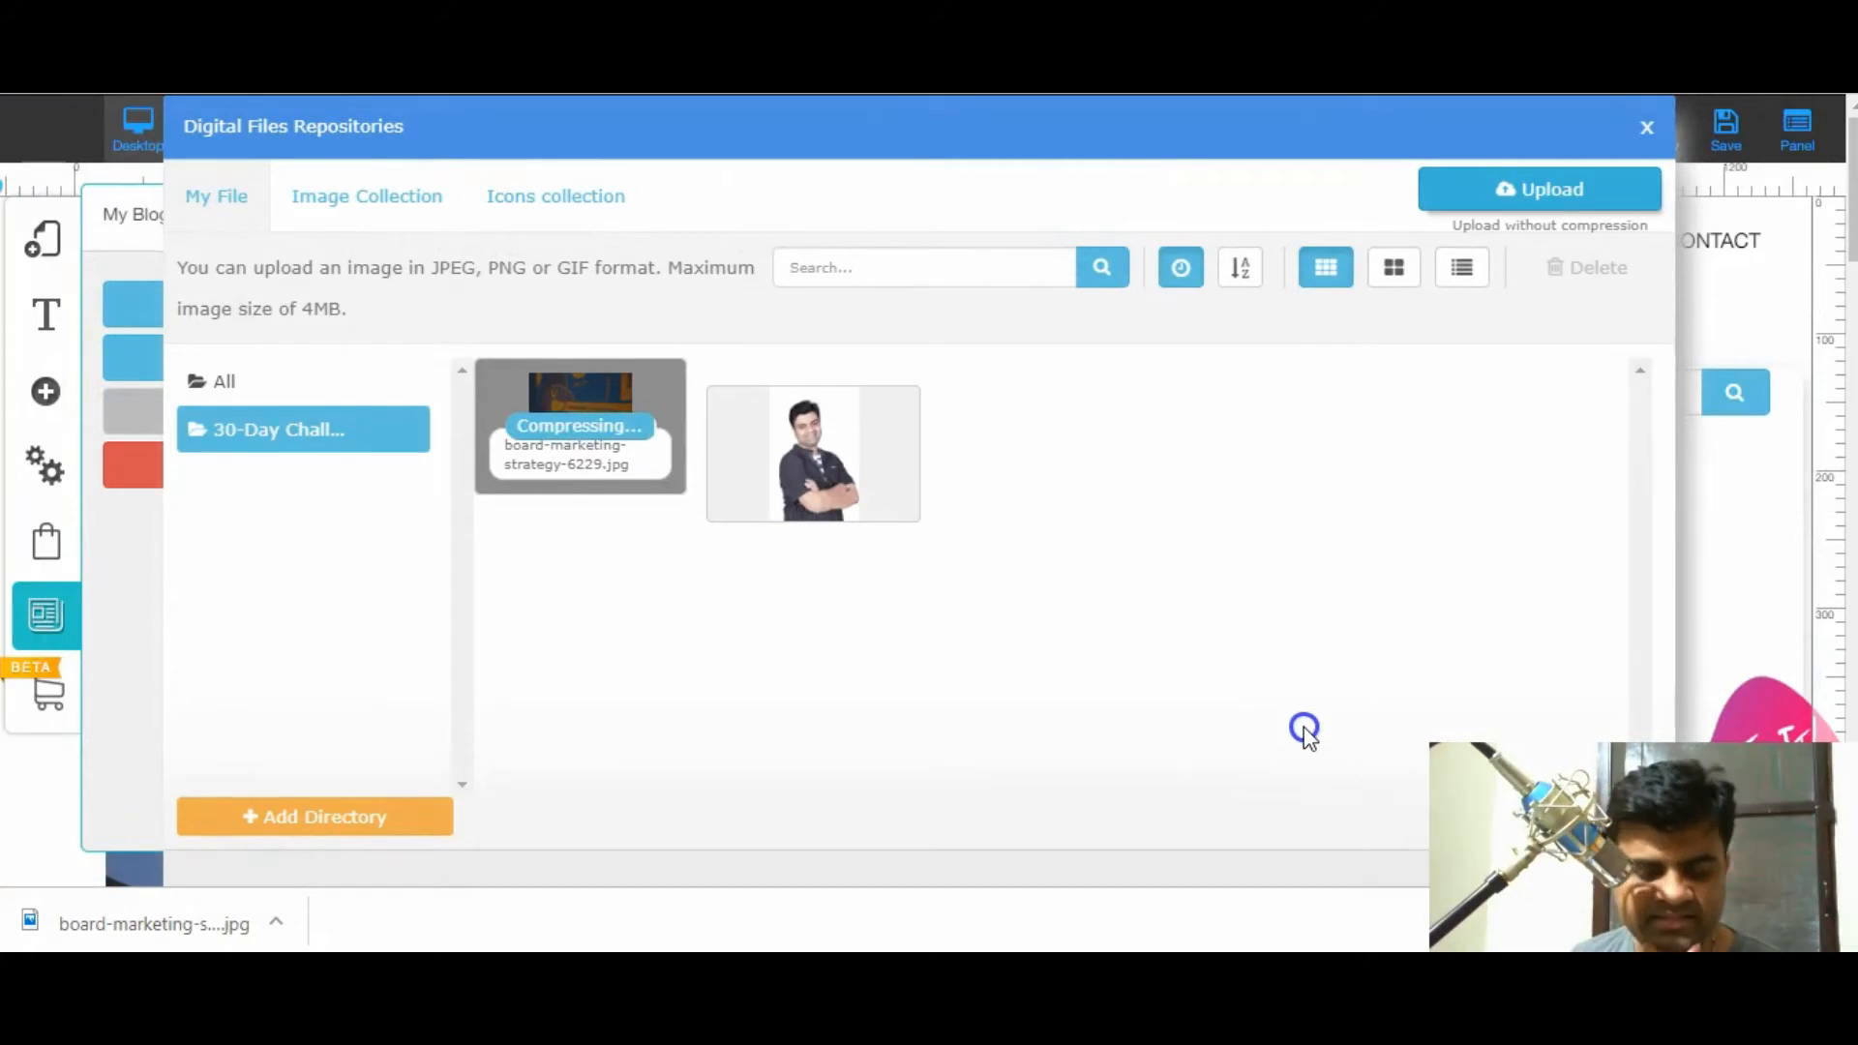
left_click(1072, 624)
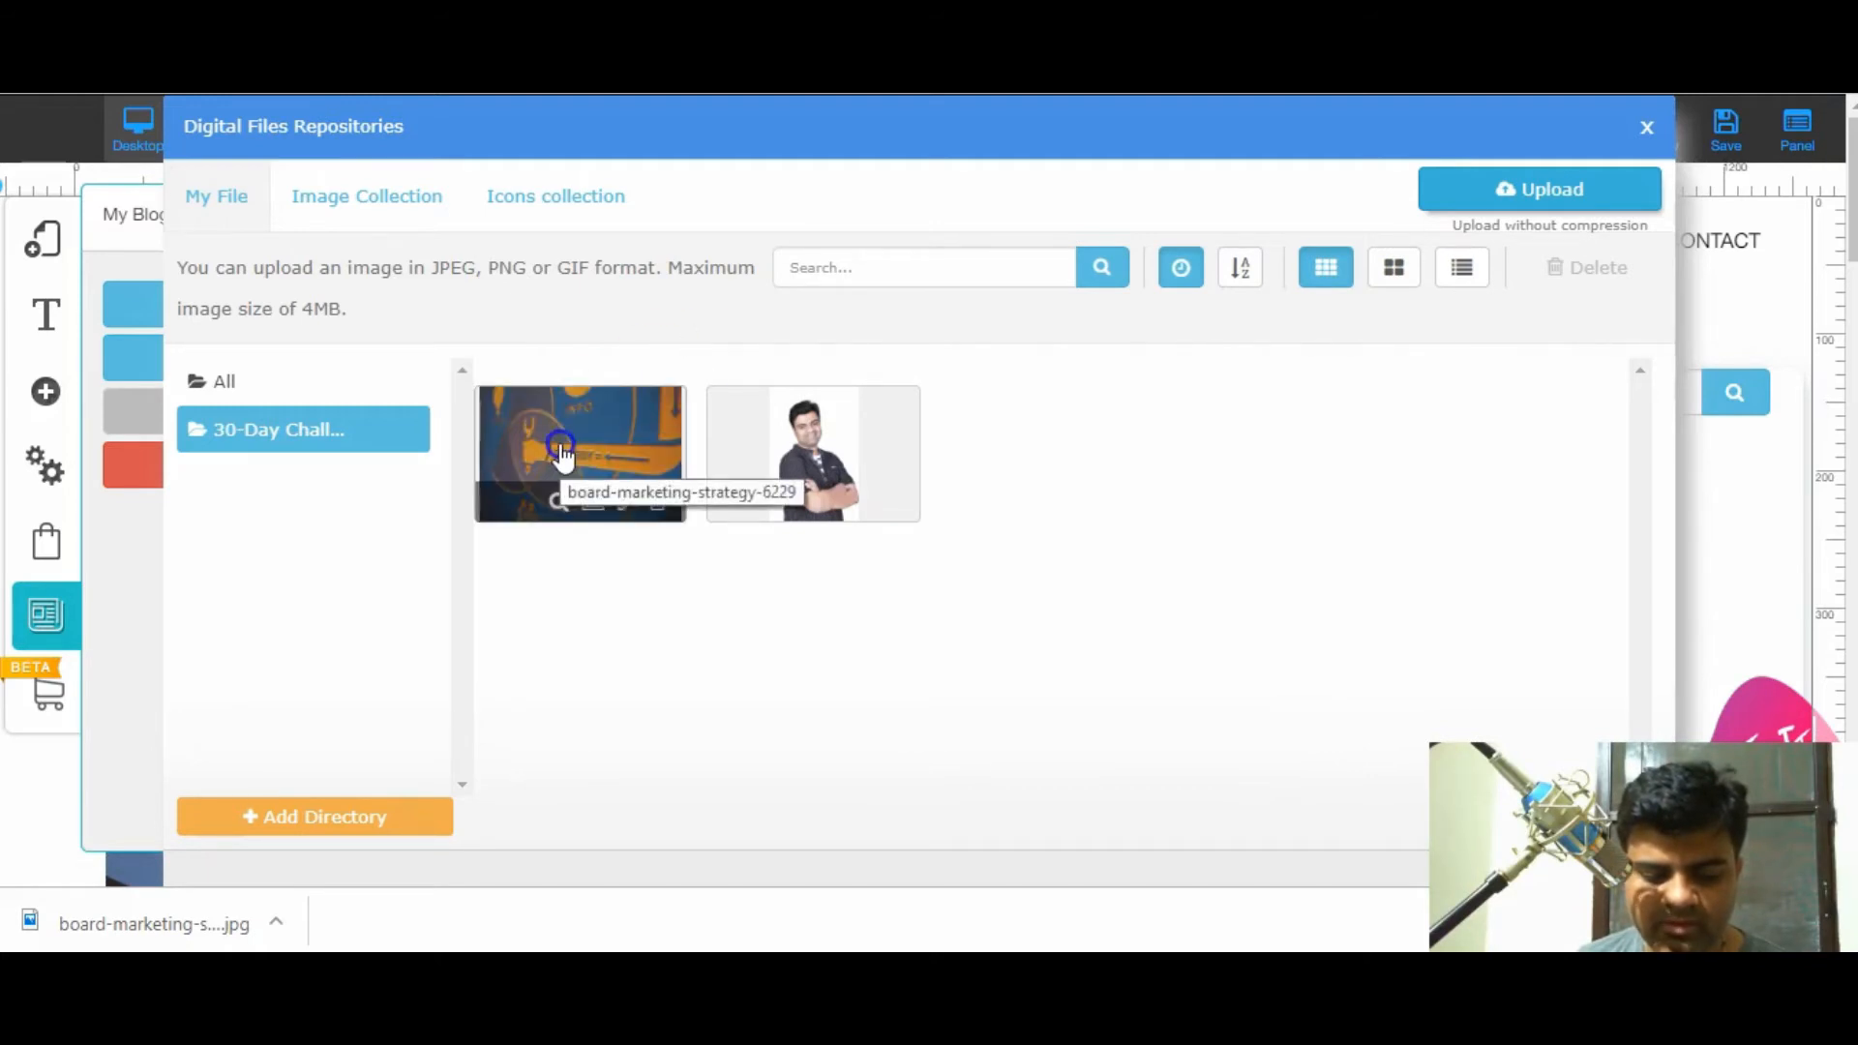
- Insert the uploaded board-marketing-strategy-6229 image above the "Affiliate Marketing Basics" text
left_click(560, 455)
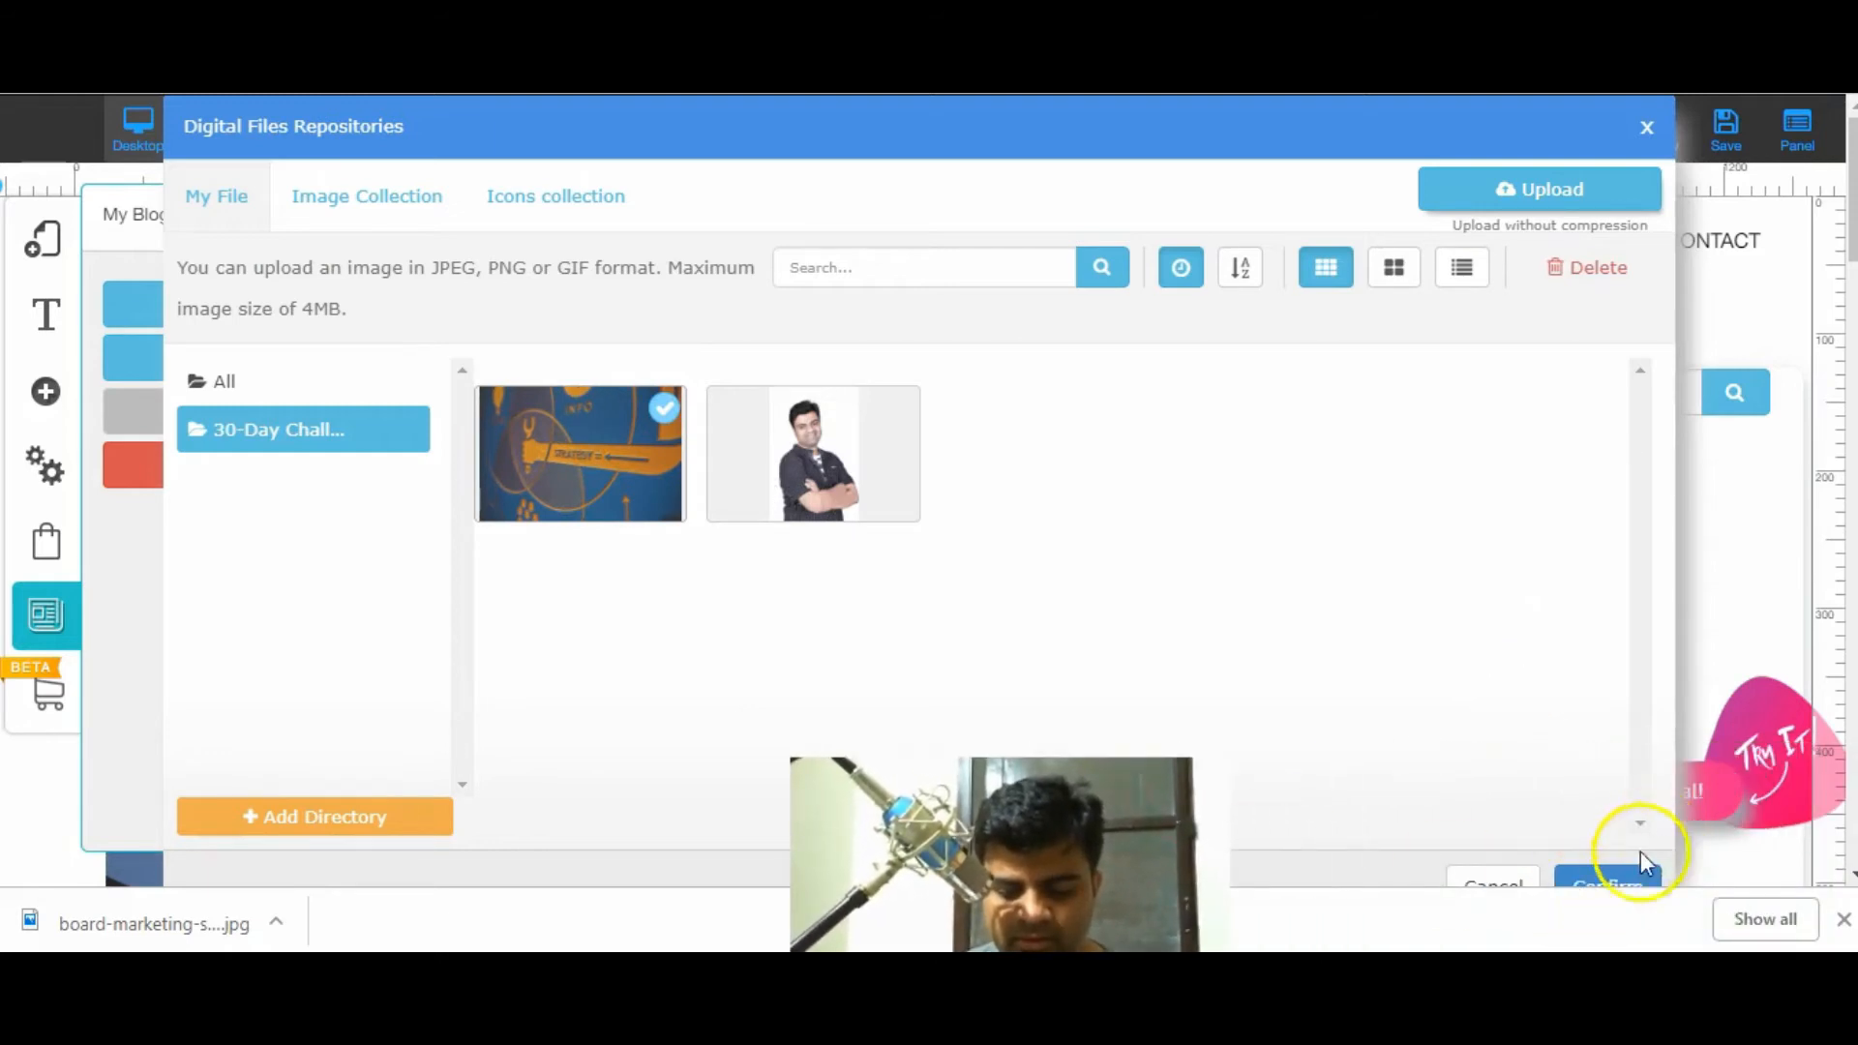
left_click(1612, 881)
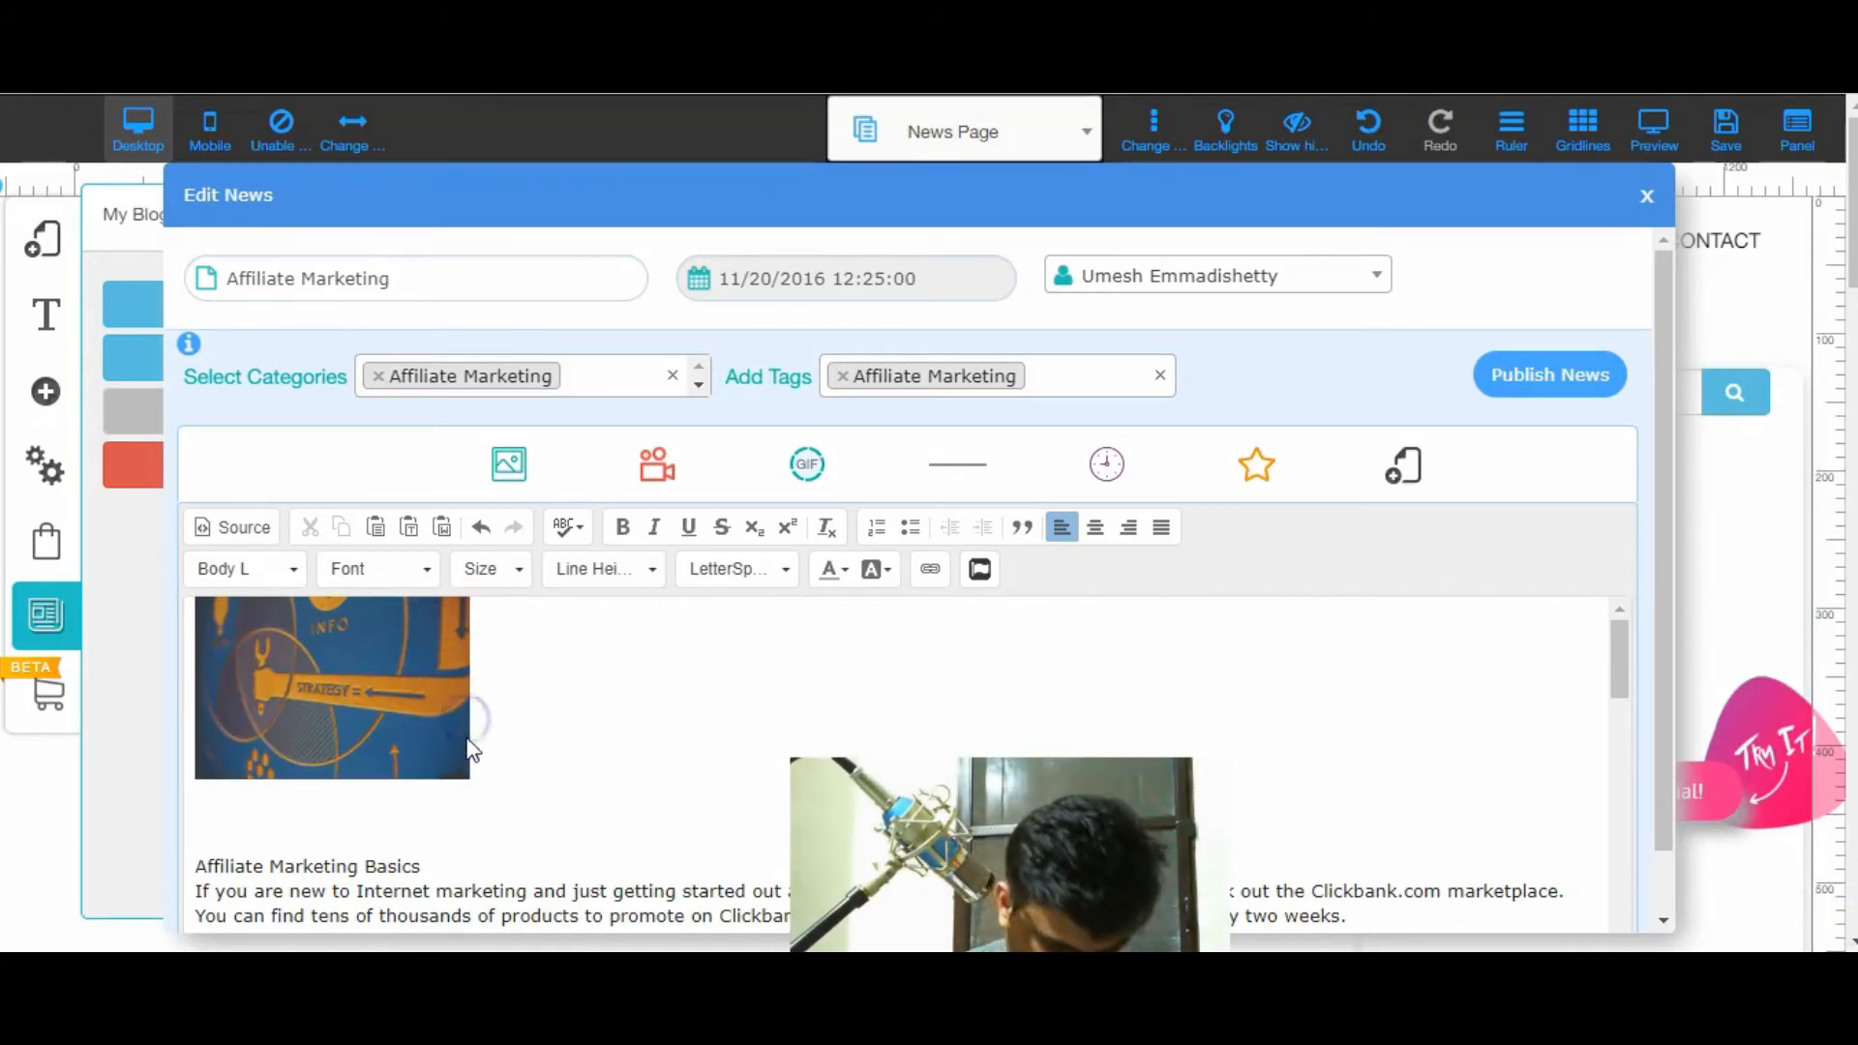
left_click(466, 782)
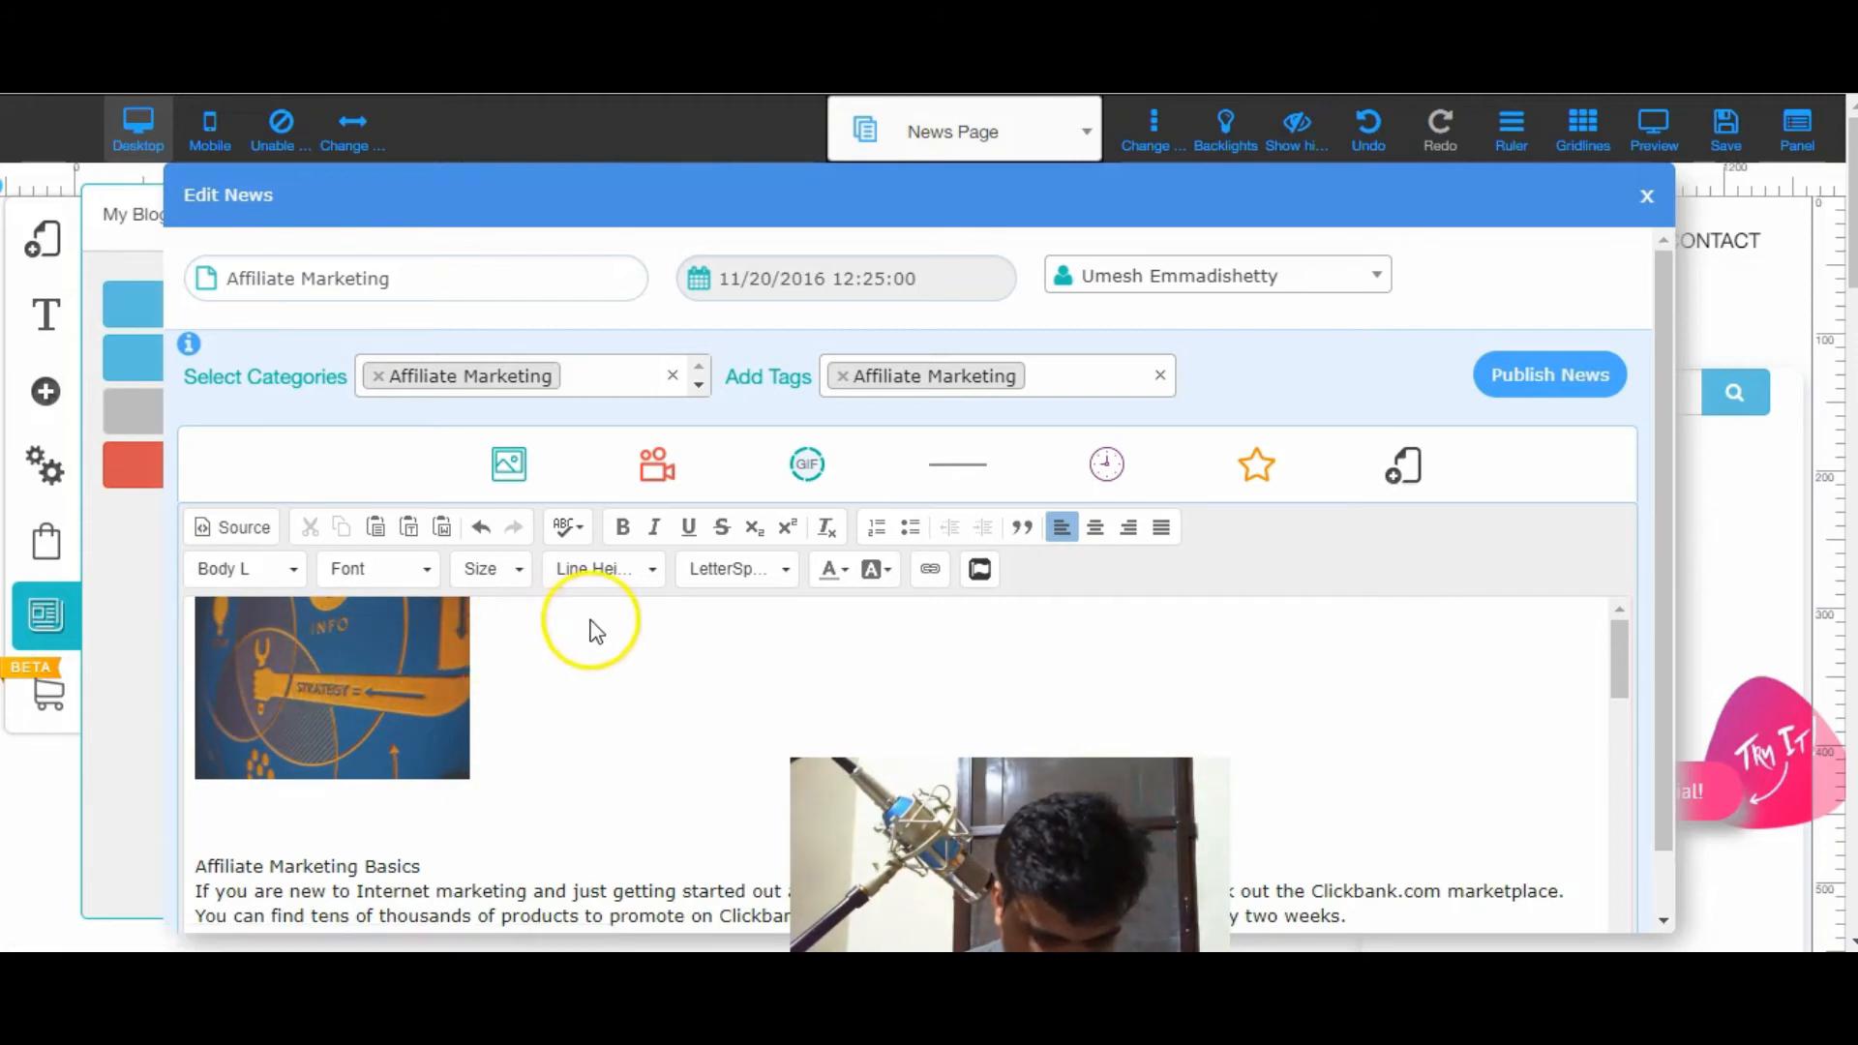
left_click(427, 660)
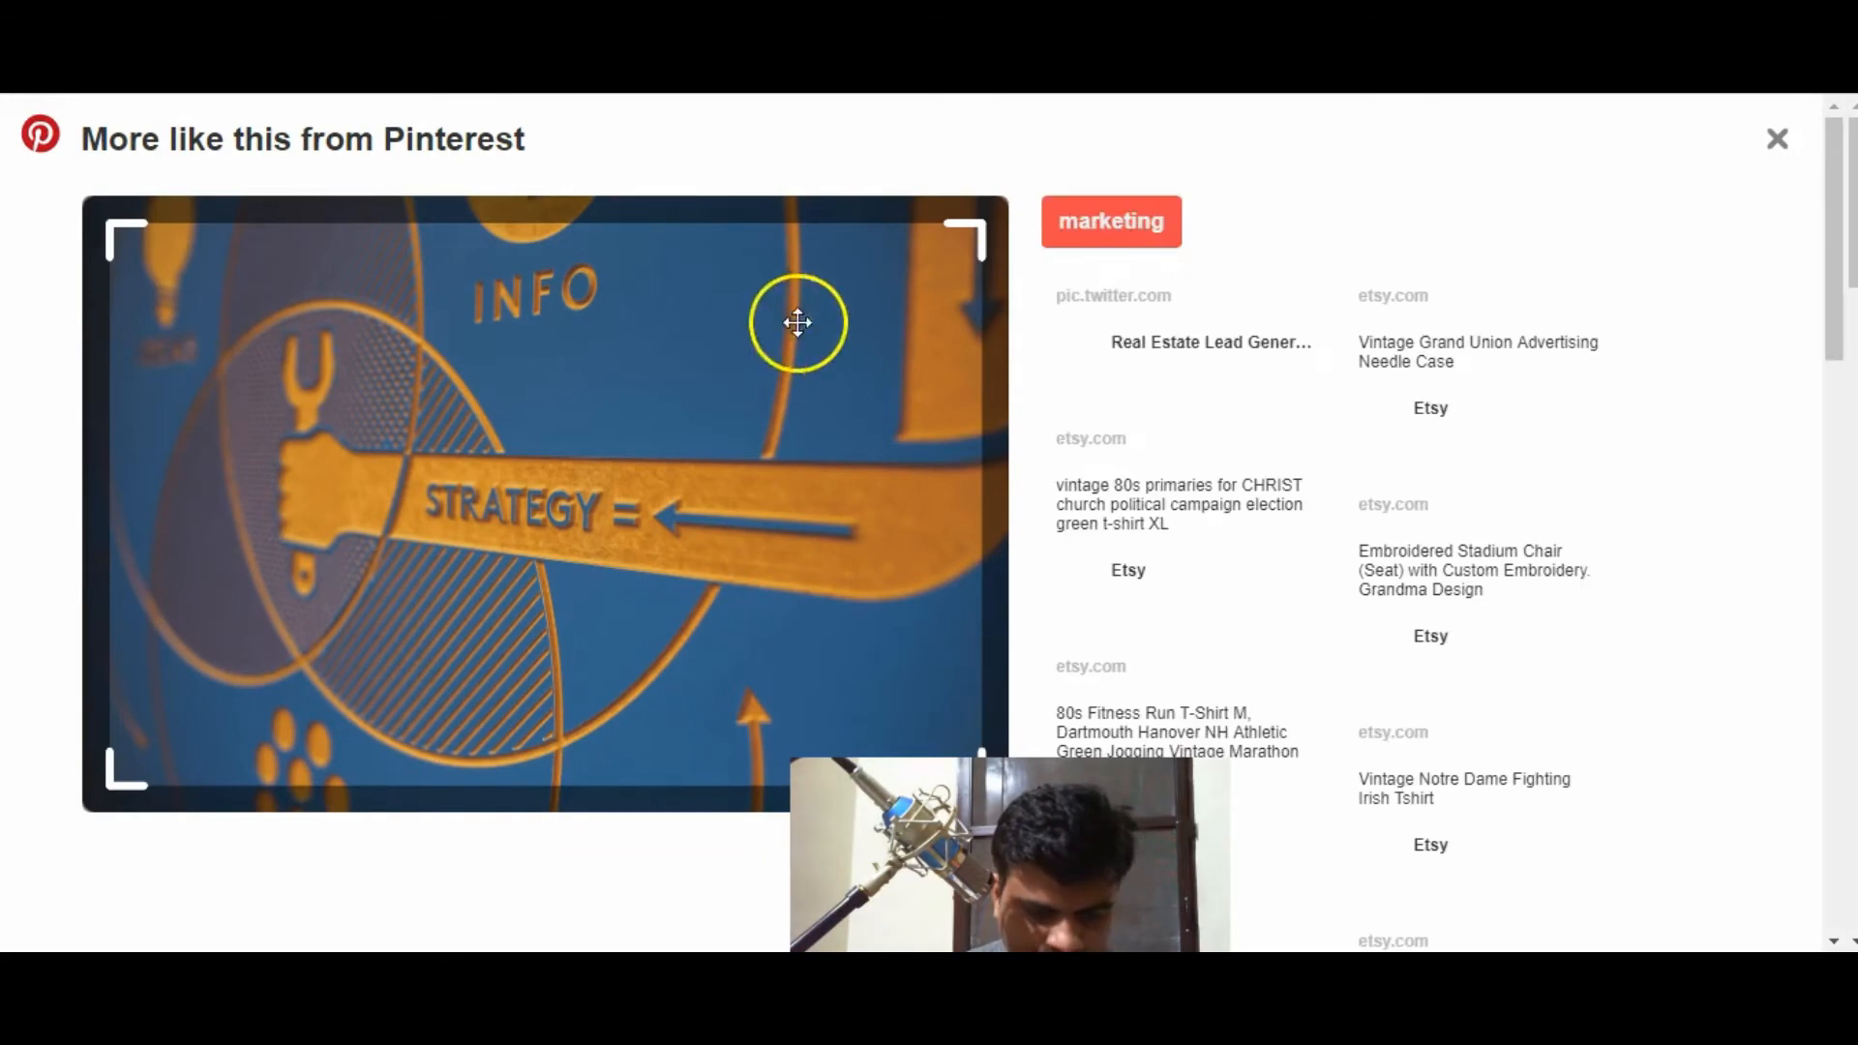
left_click(1781, 131)
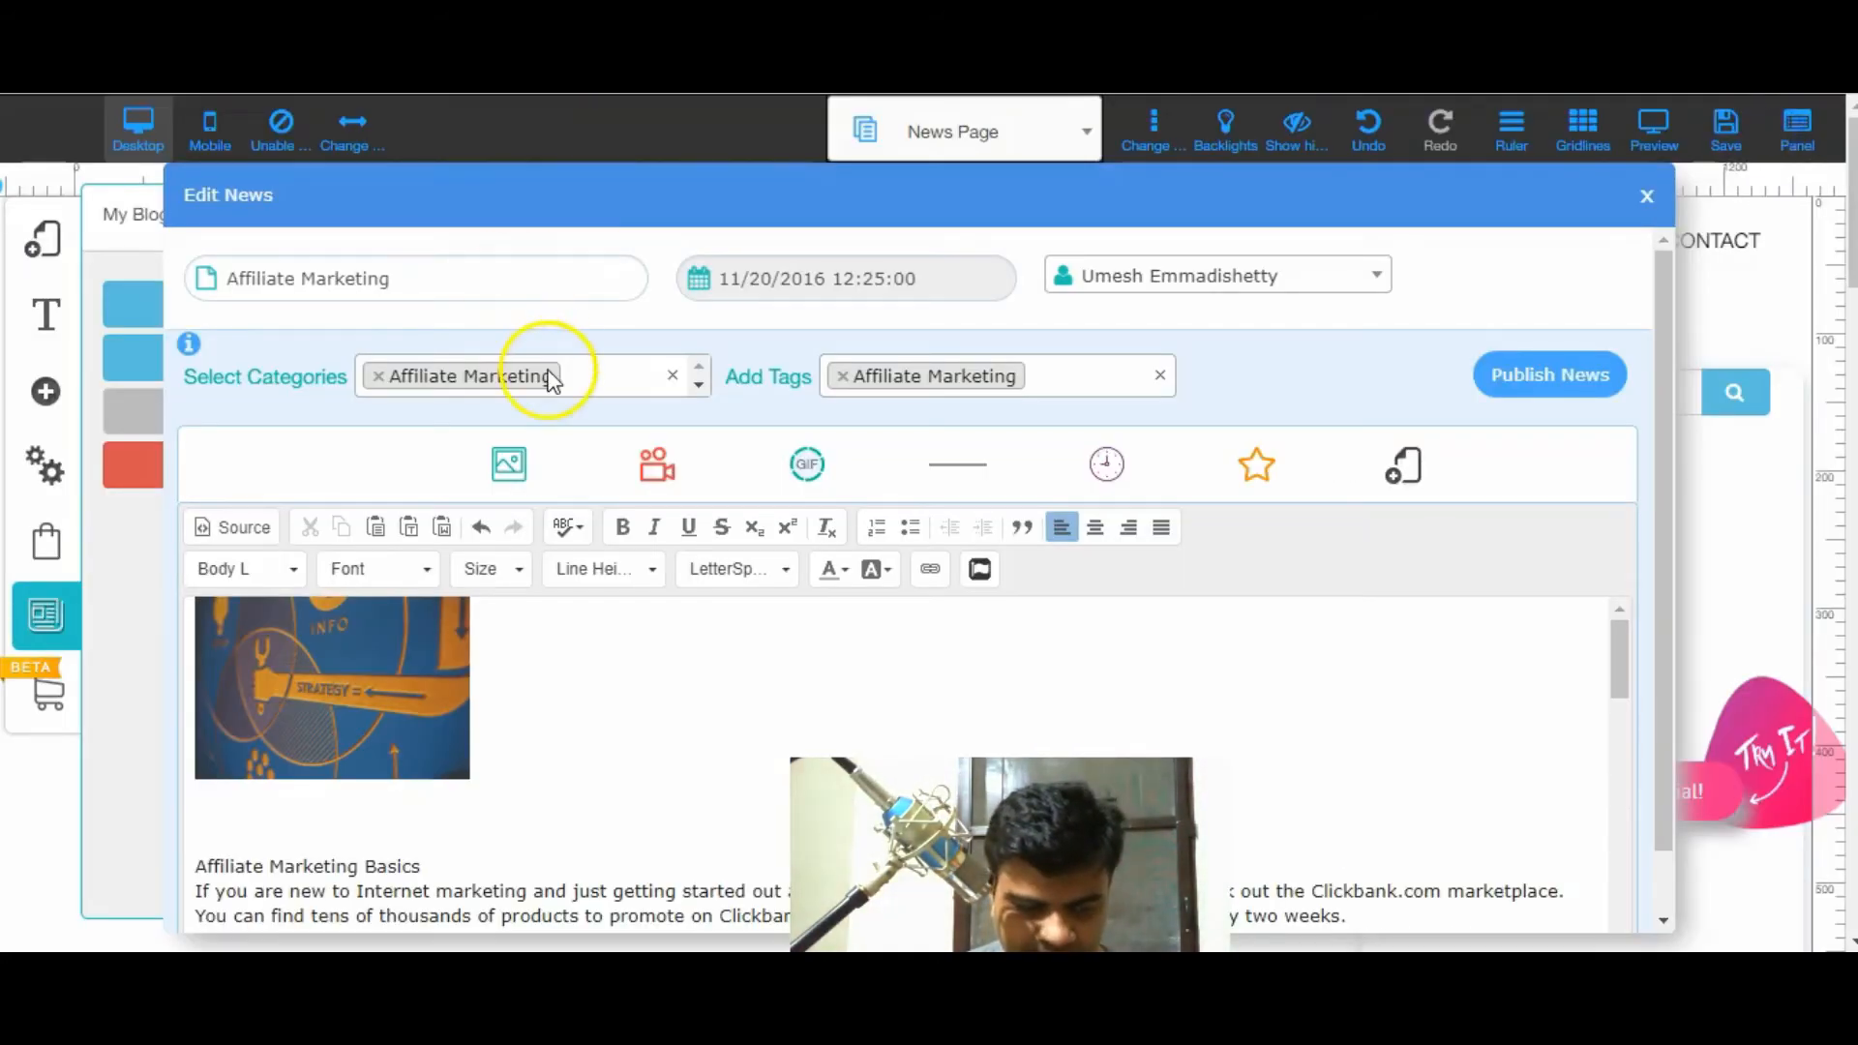
- Enlarge the inserted strategy image to a width of about 670 in its image properties, with center as its position
left_click(433, 685)
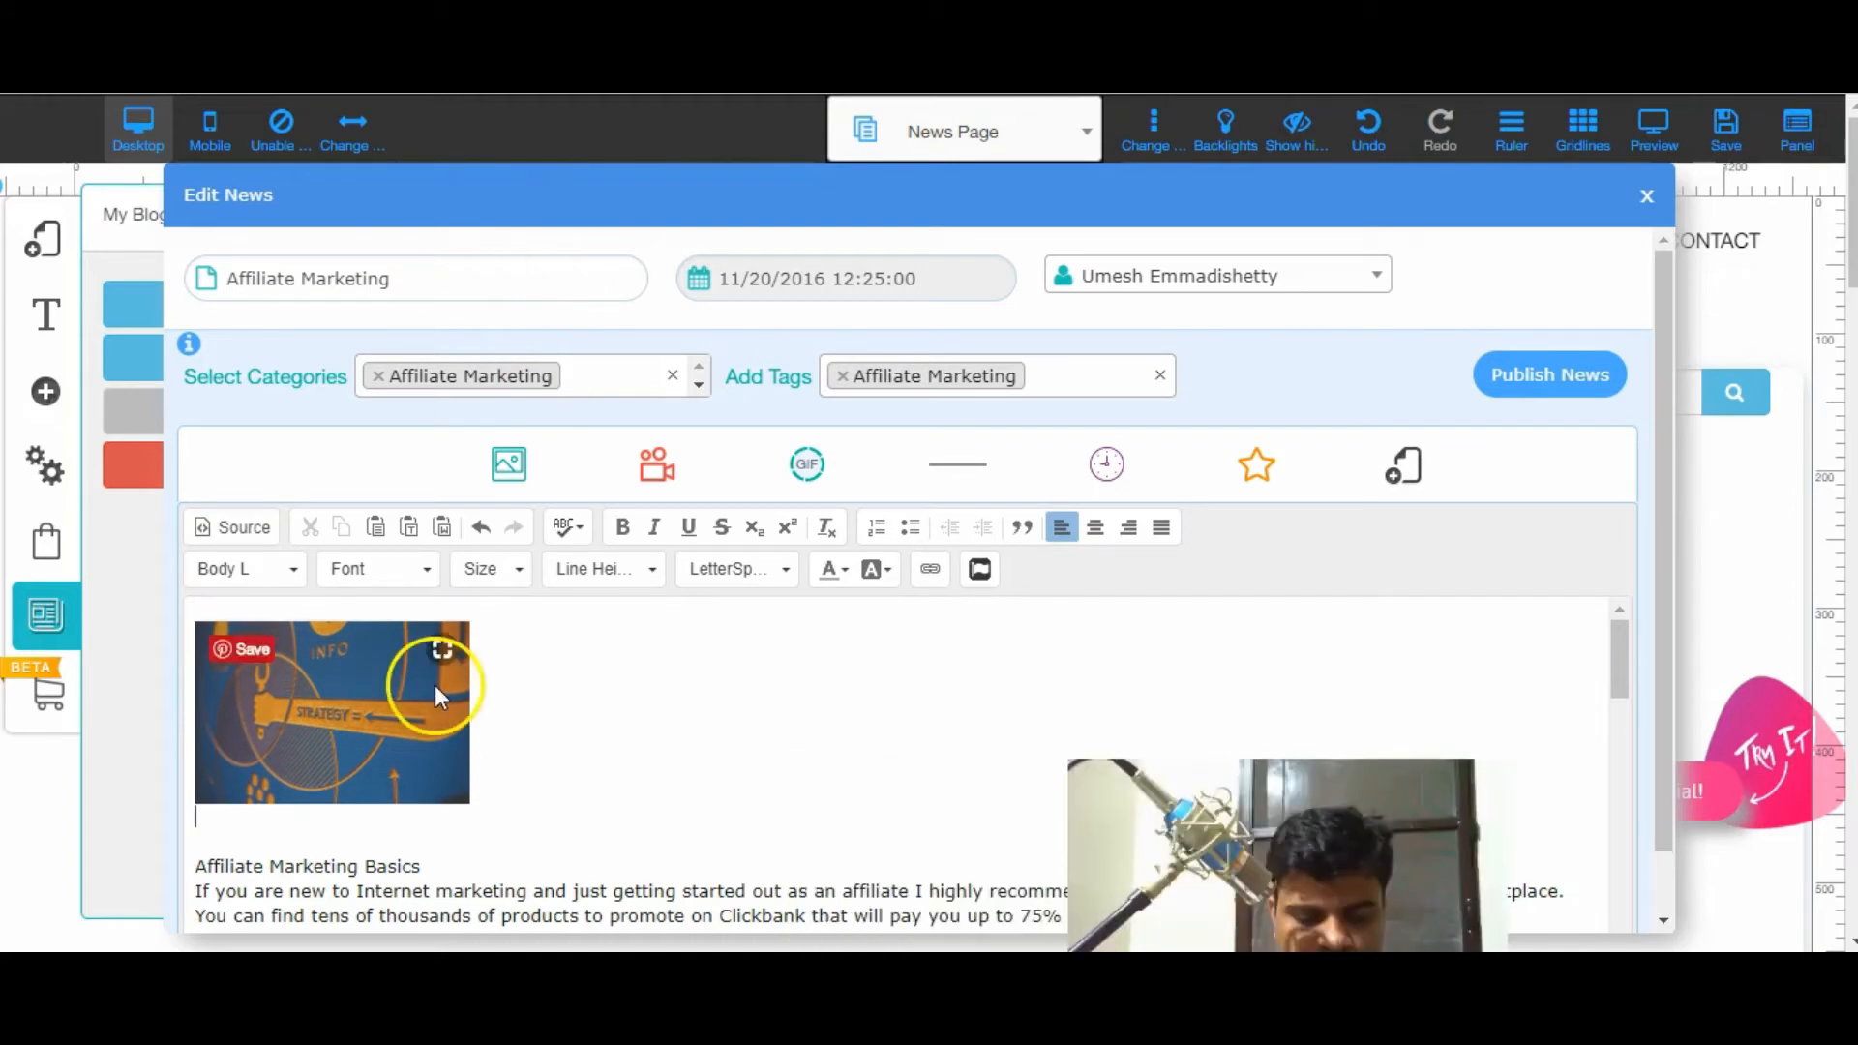
left_click(402, 712)
right_click(403, 712)
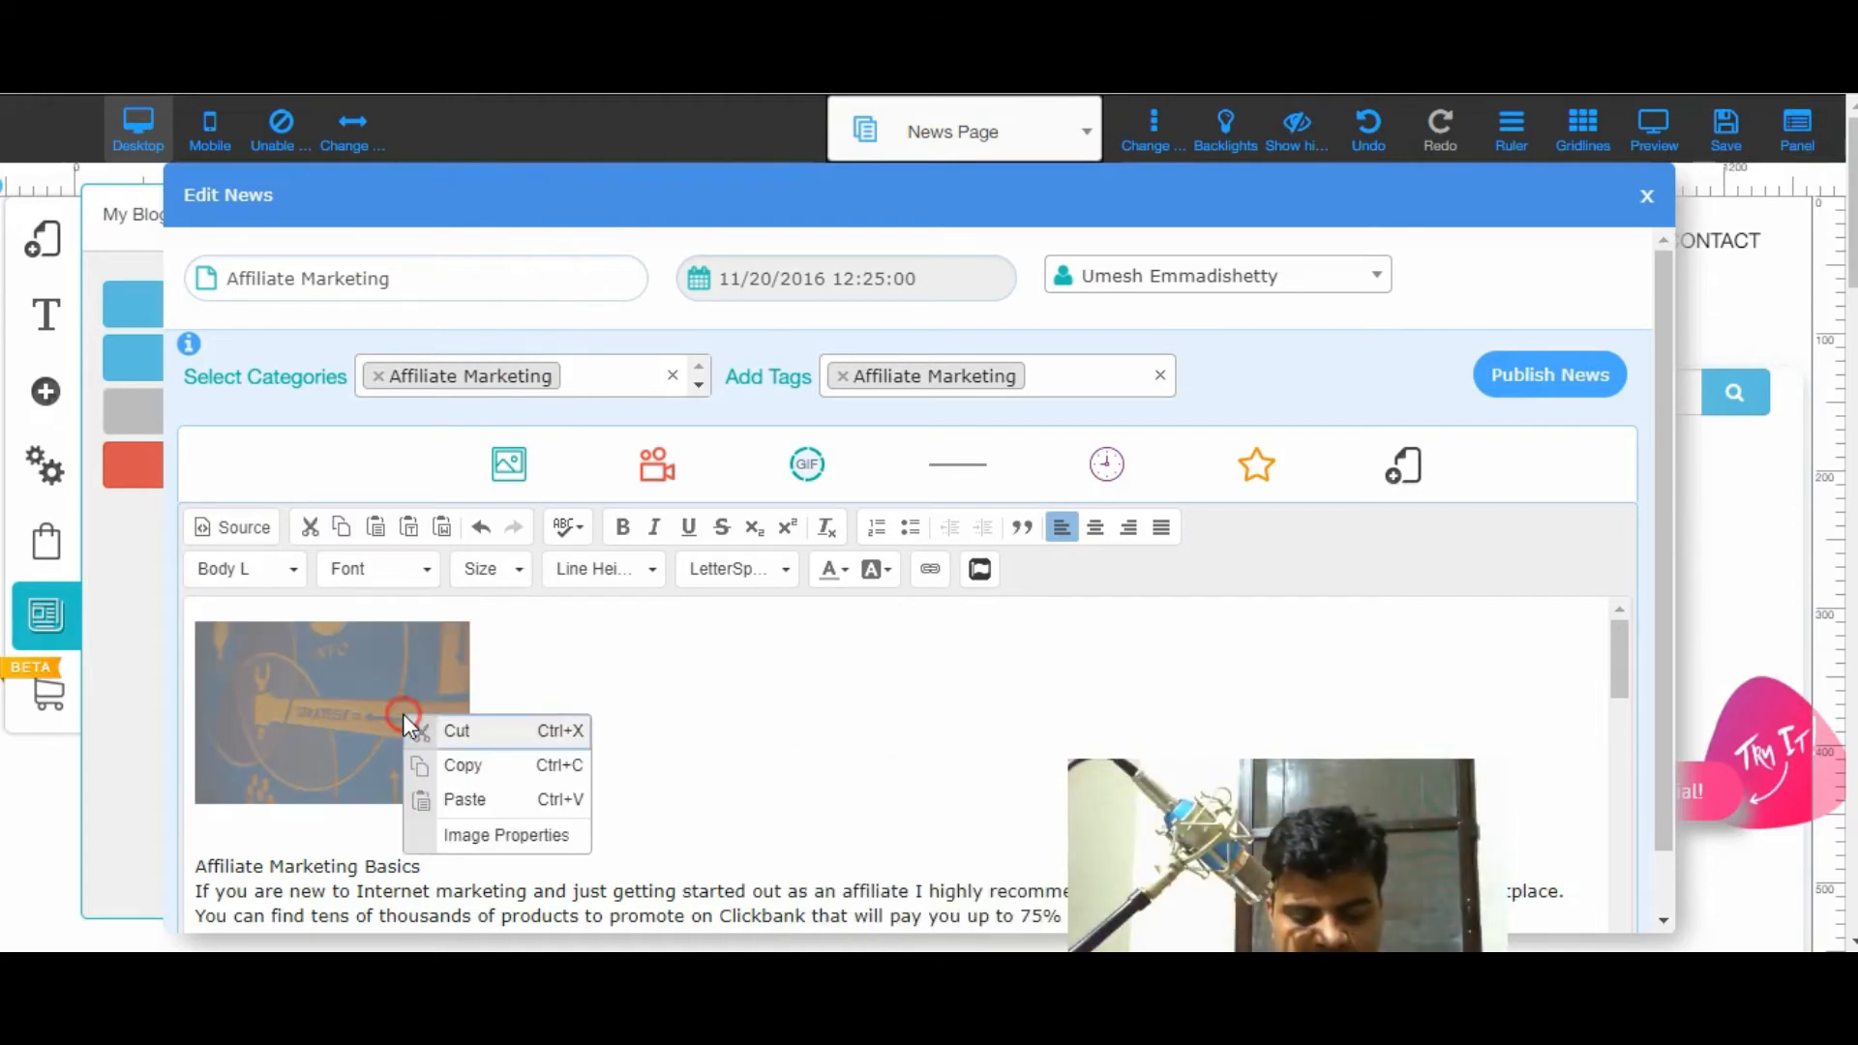
left_click(498, 838)
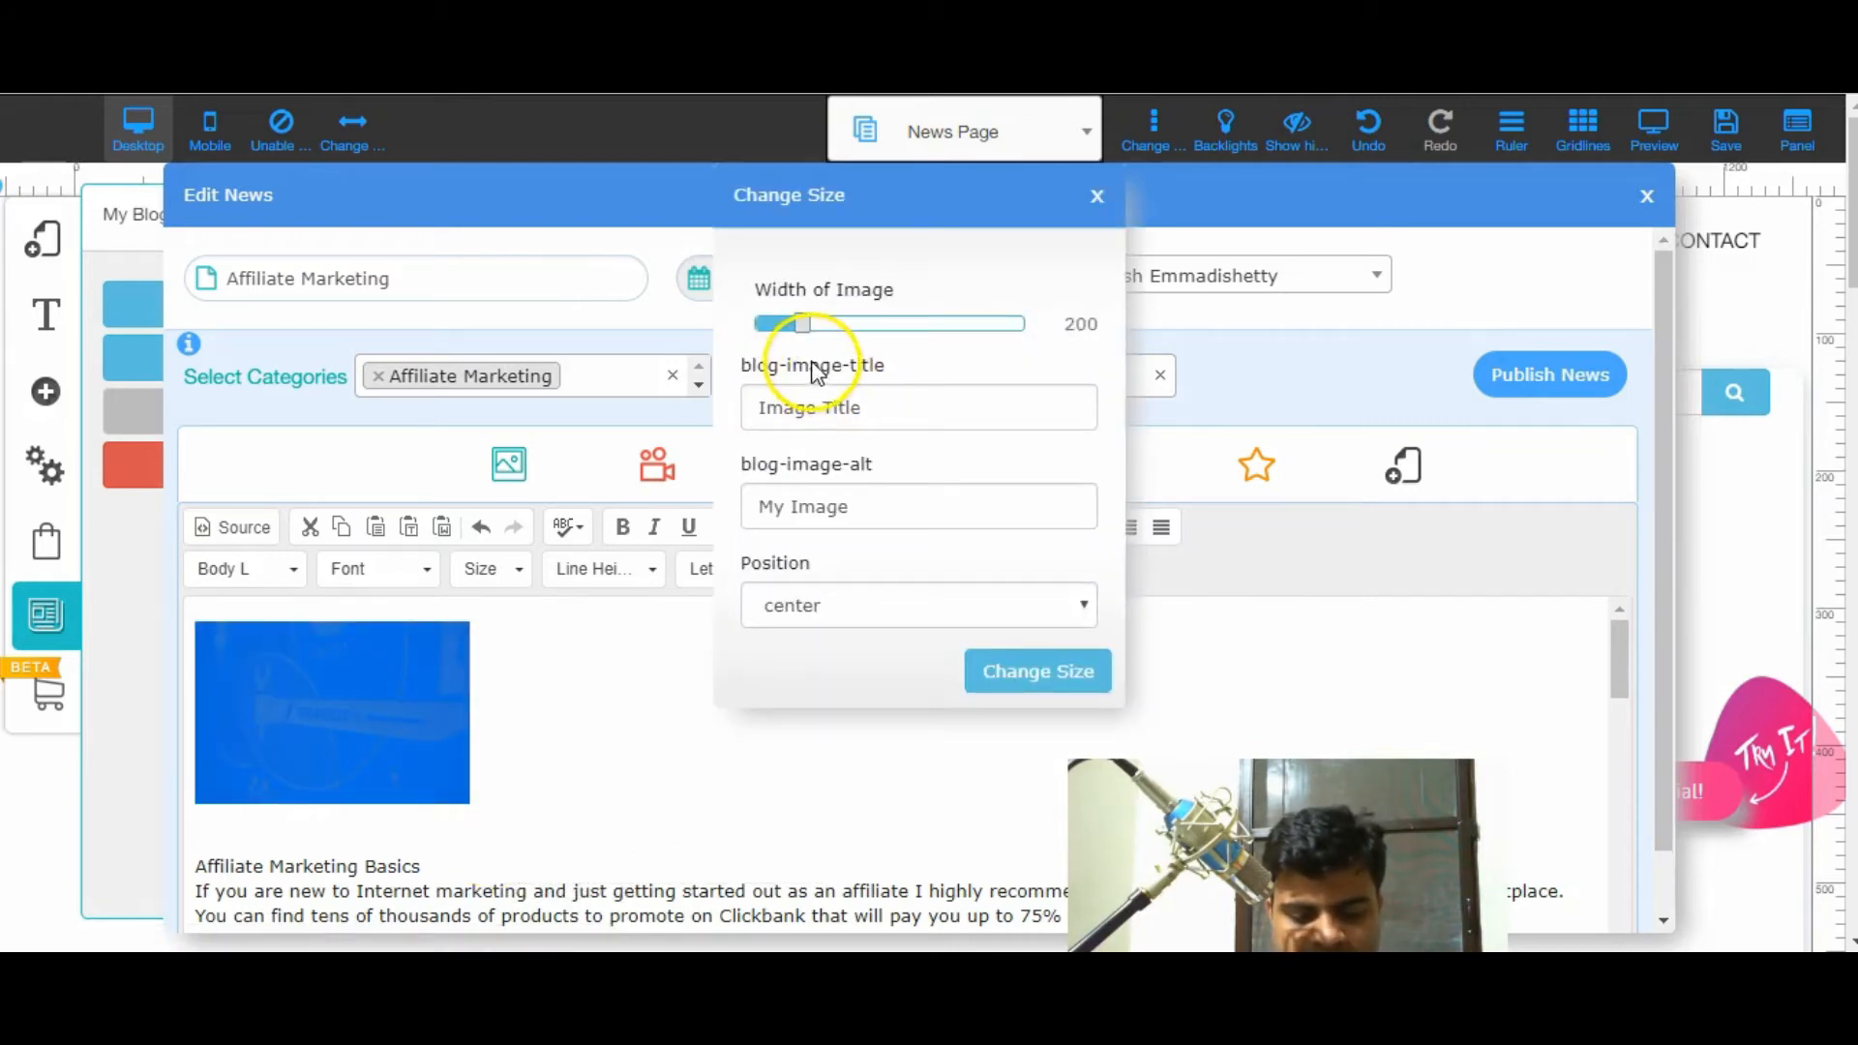
left_click(809, 329)
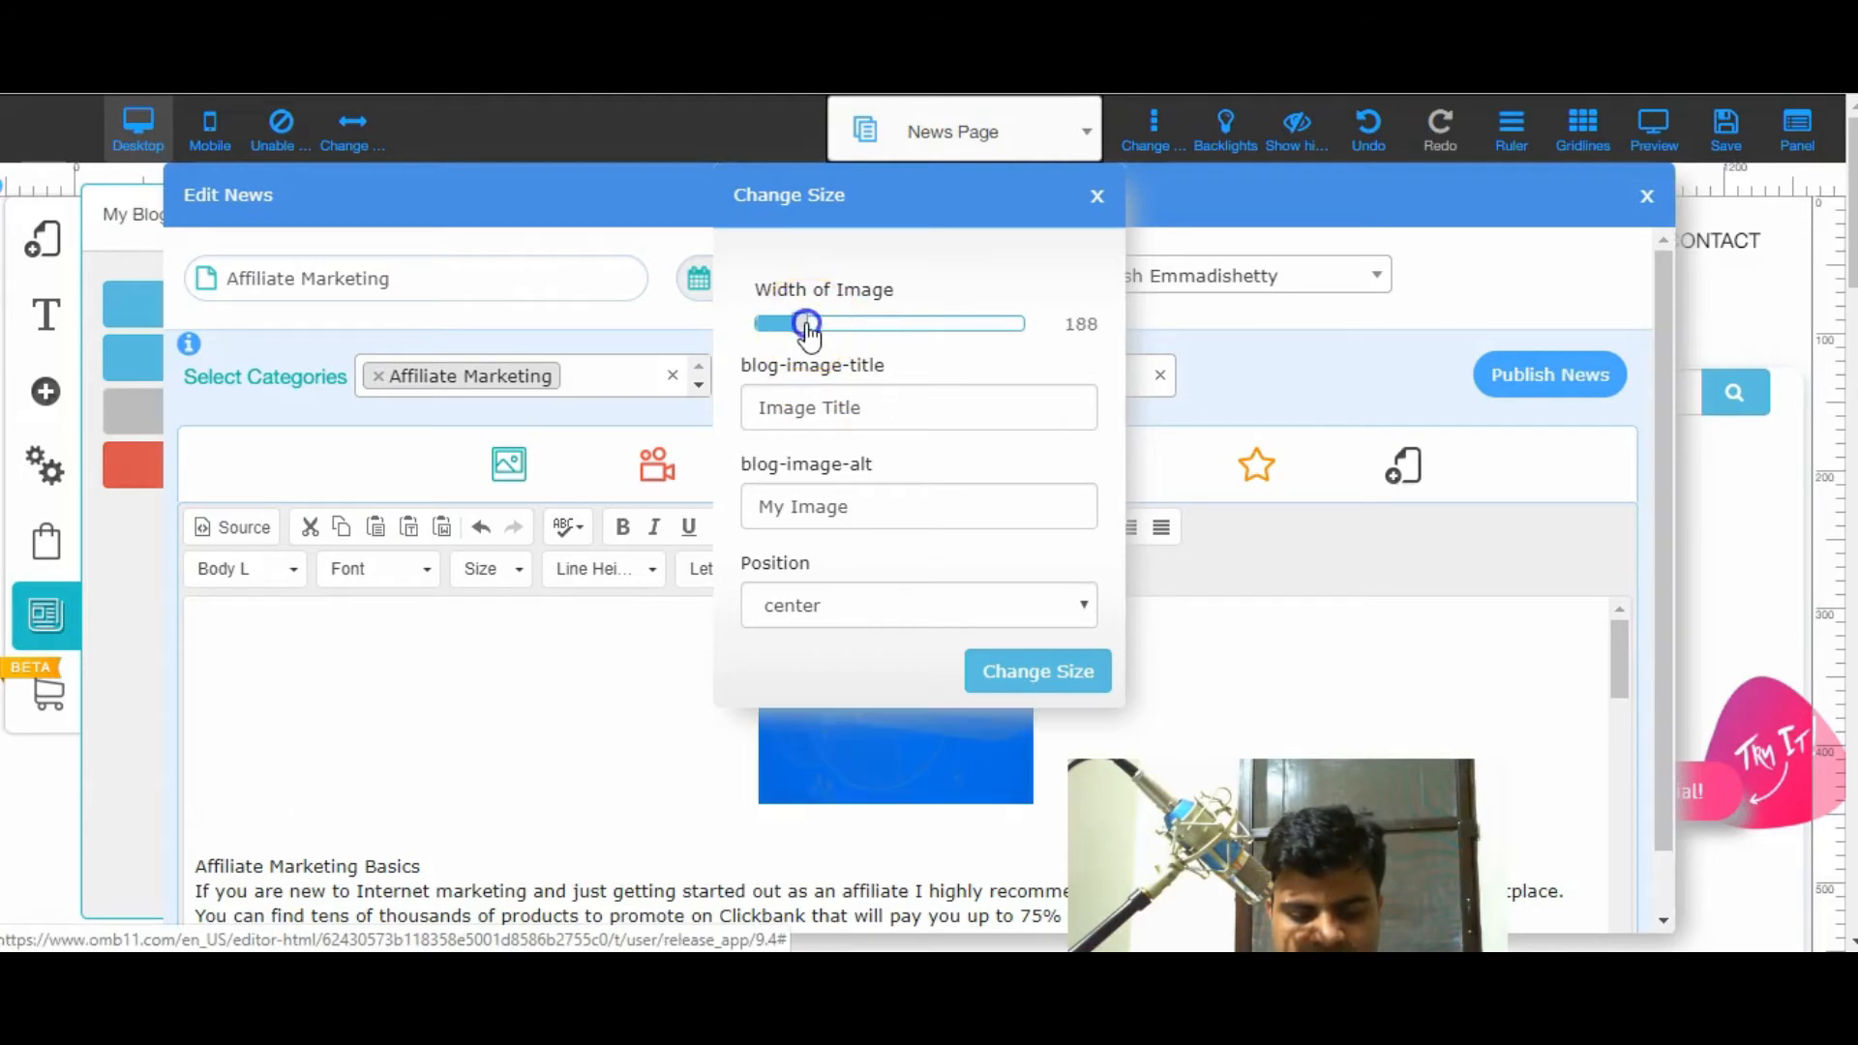
left_click_drag(808, 331, 934, 340)
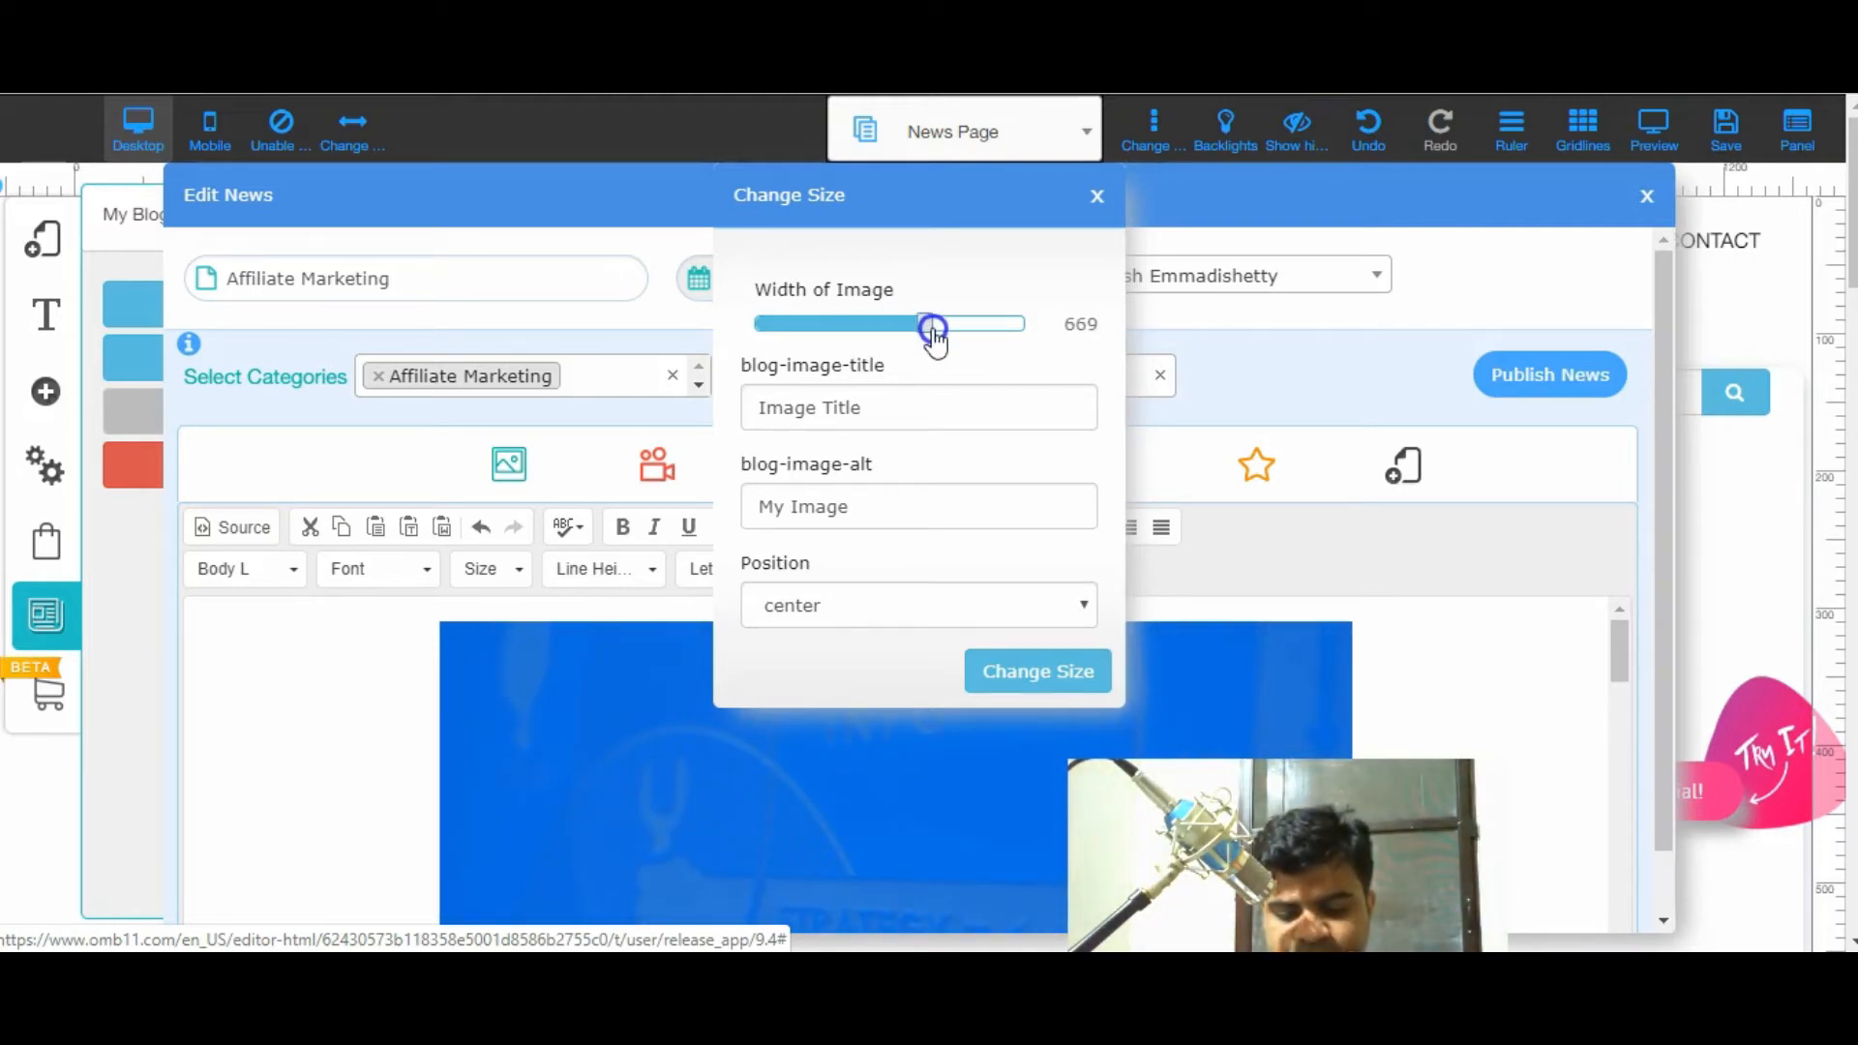
left_click(1072, 687)
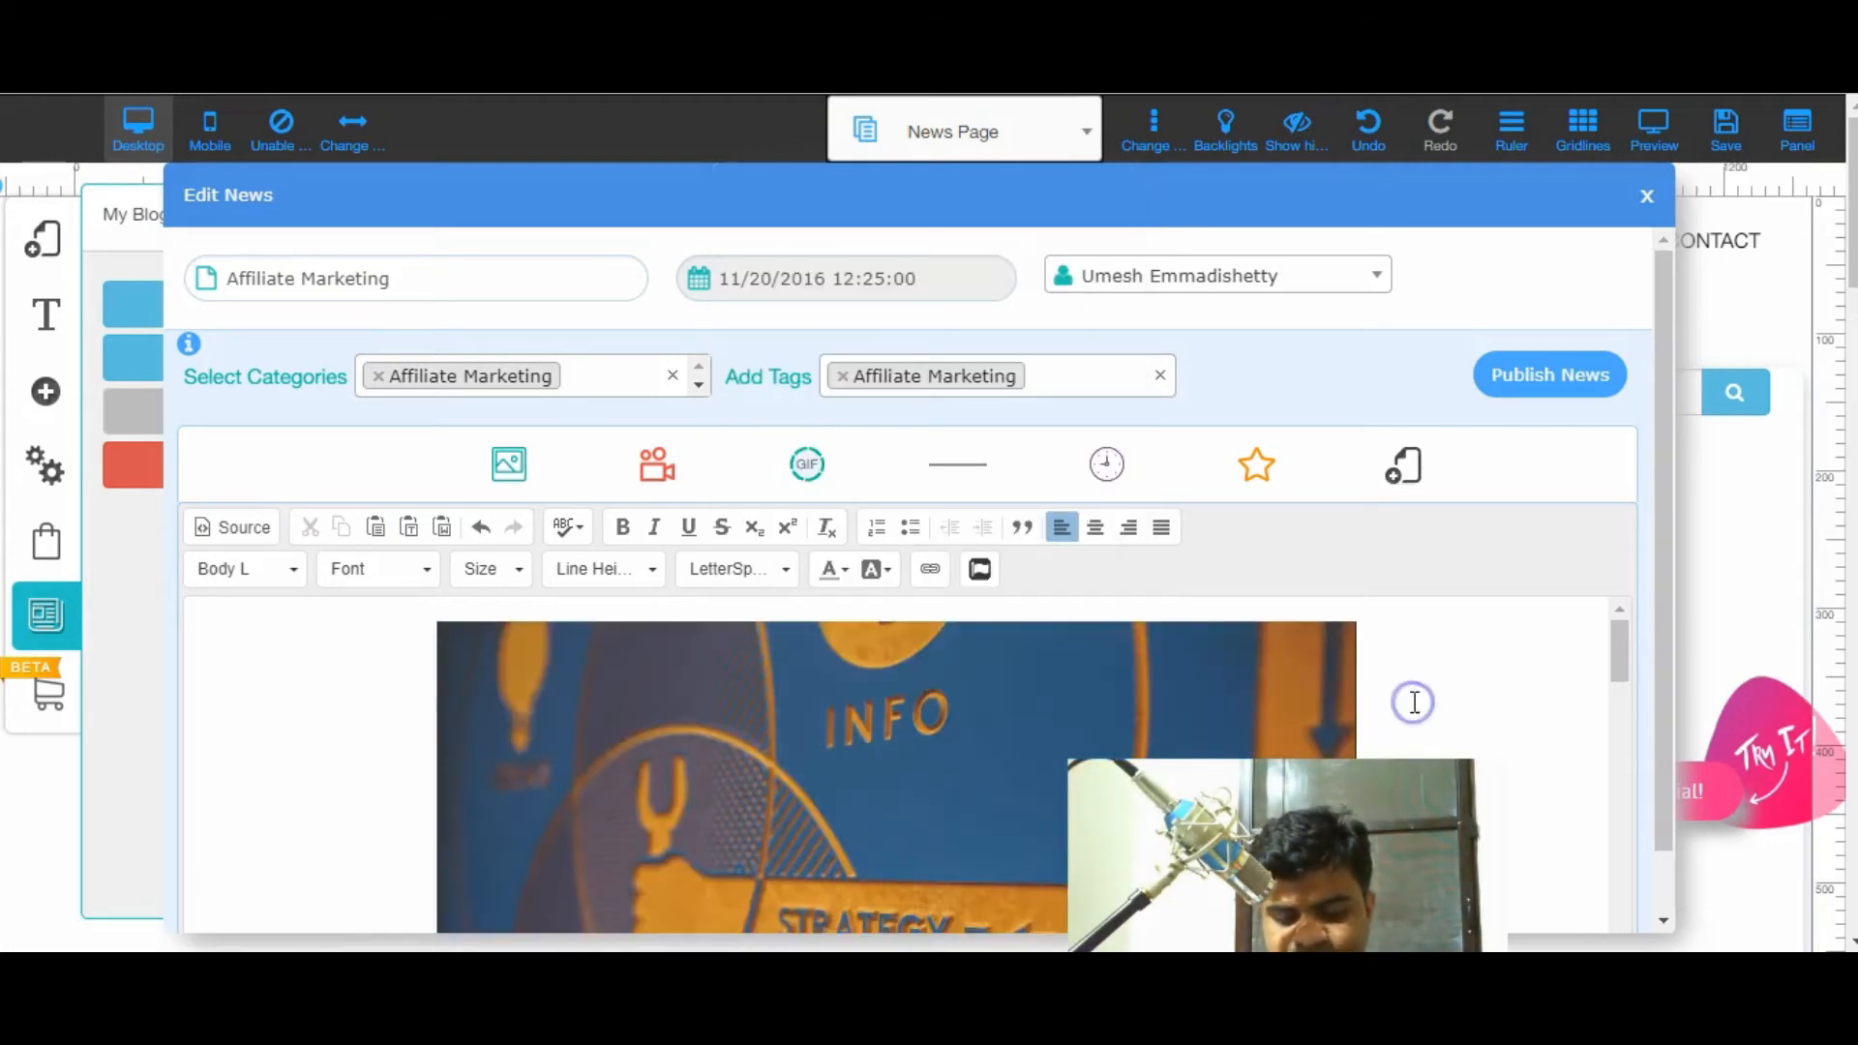
- Add a horizontal line between the strategy image and the "Affiliate Marketing Basics" heading
scroll(1414, 703, "down", 5)
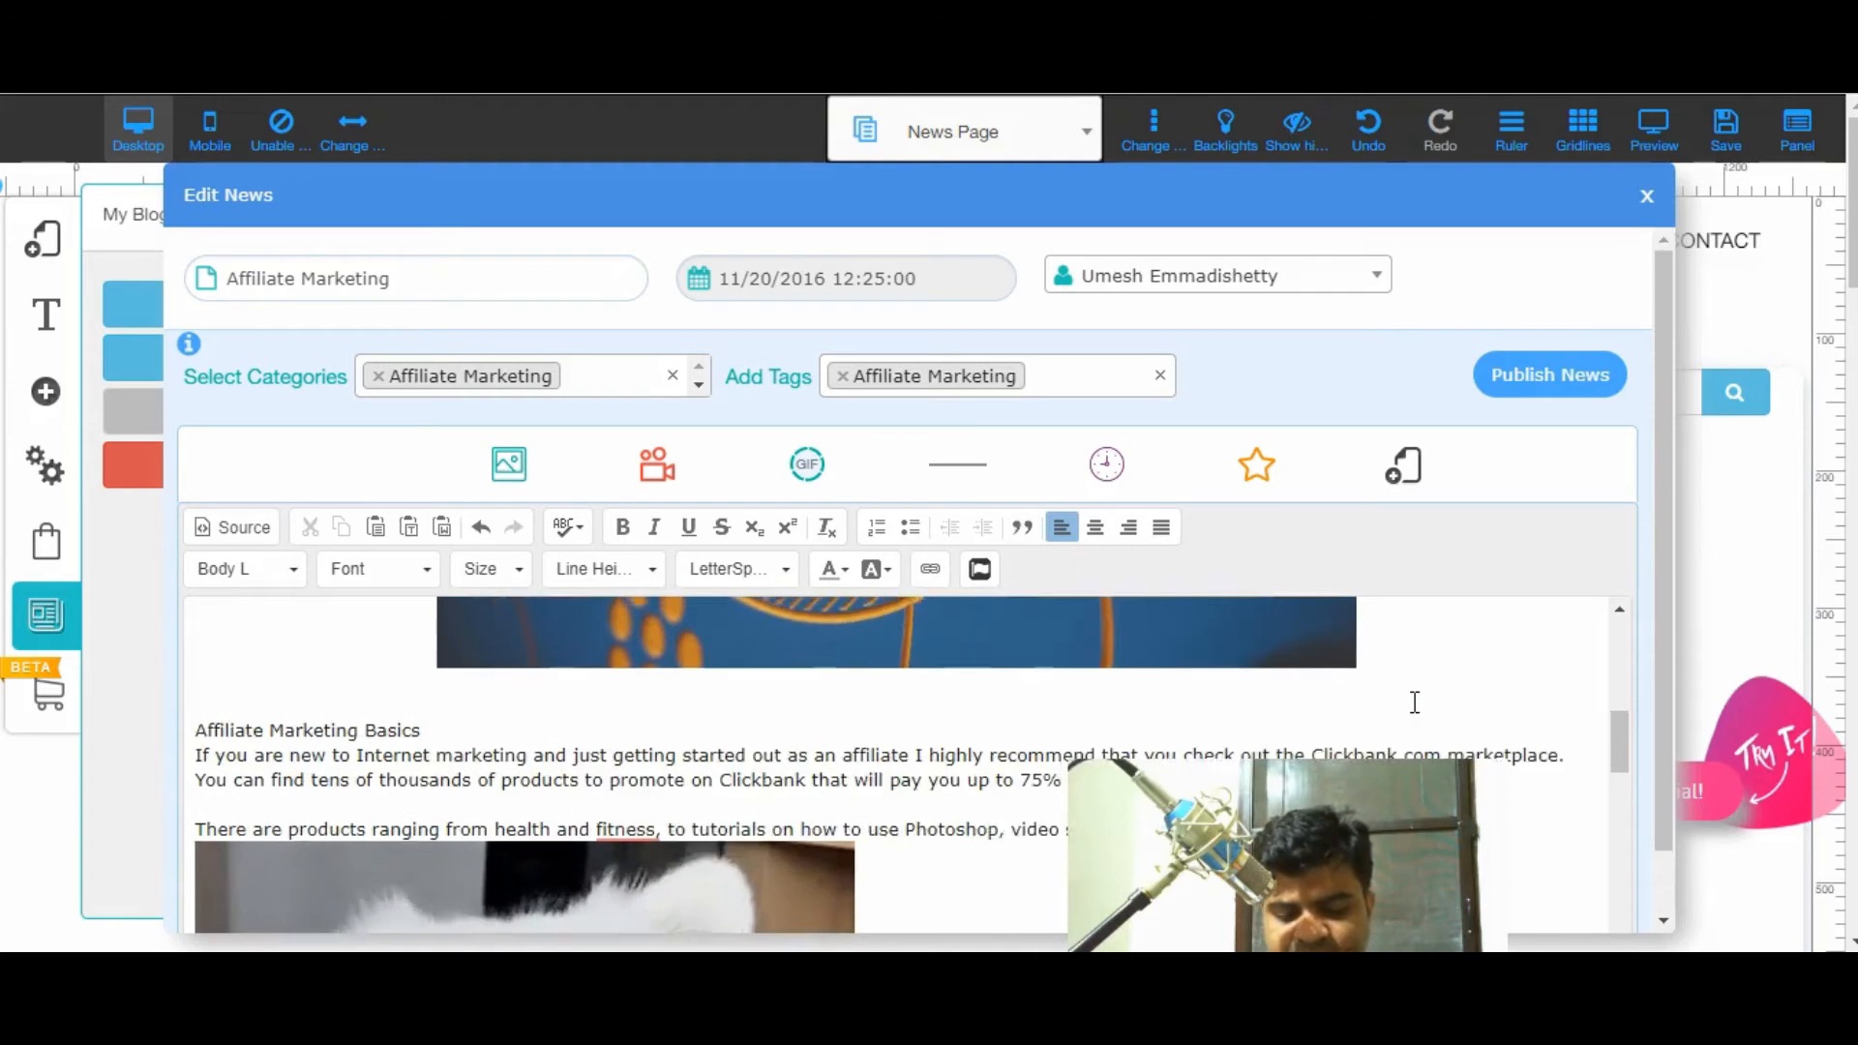
scroll(1415, 703, "up", 2)
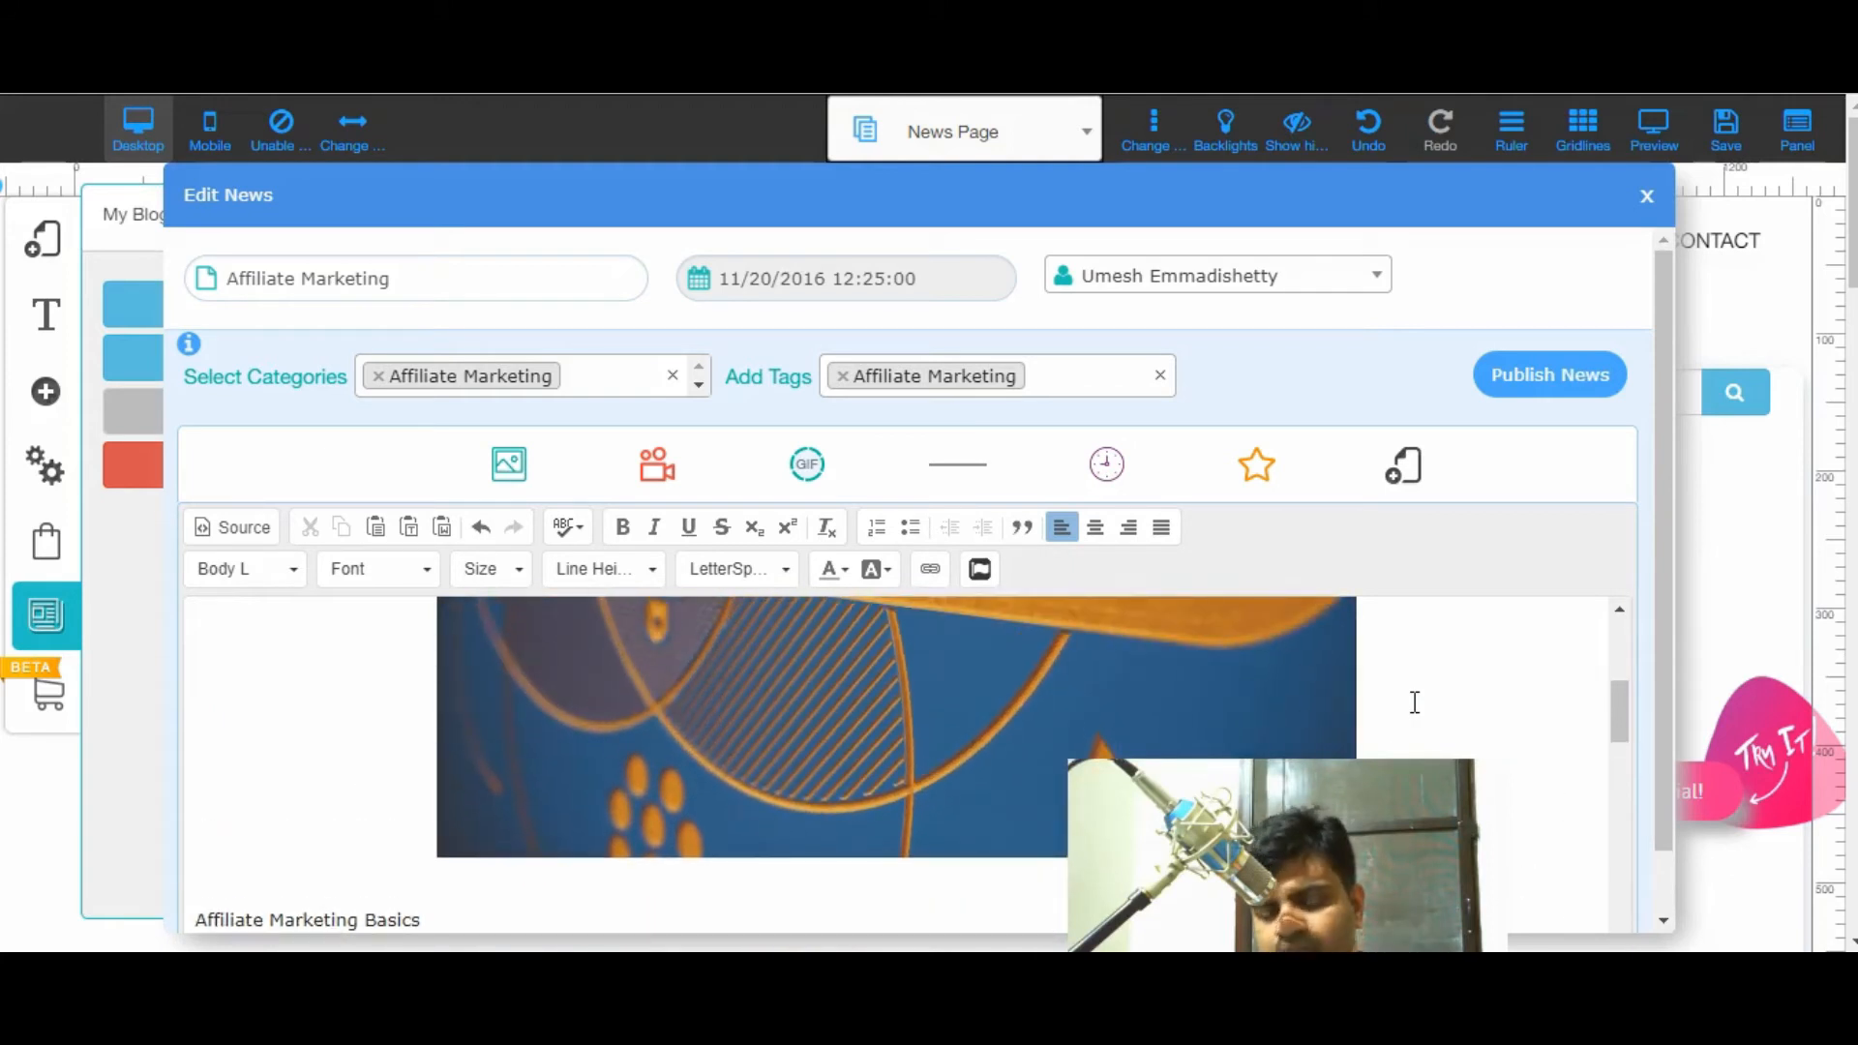
scroll(1415, 703, "down", 2)
scroll(1415, 703, "down", 3)
scroll(1414, 703, "down", 3)
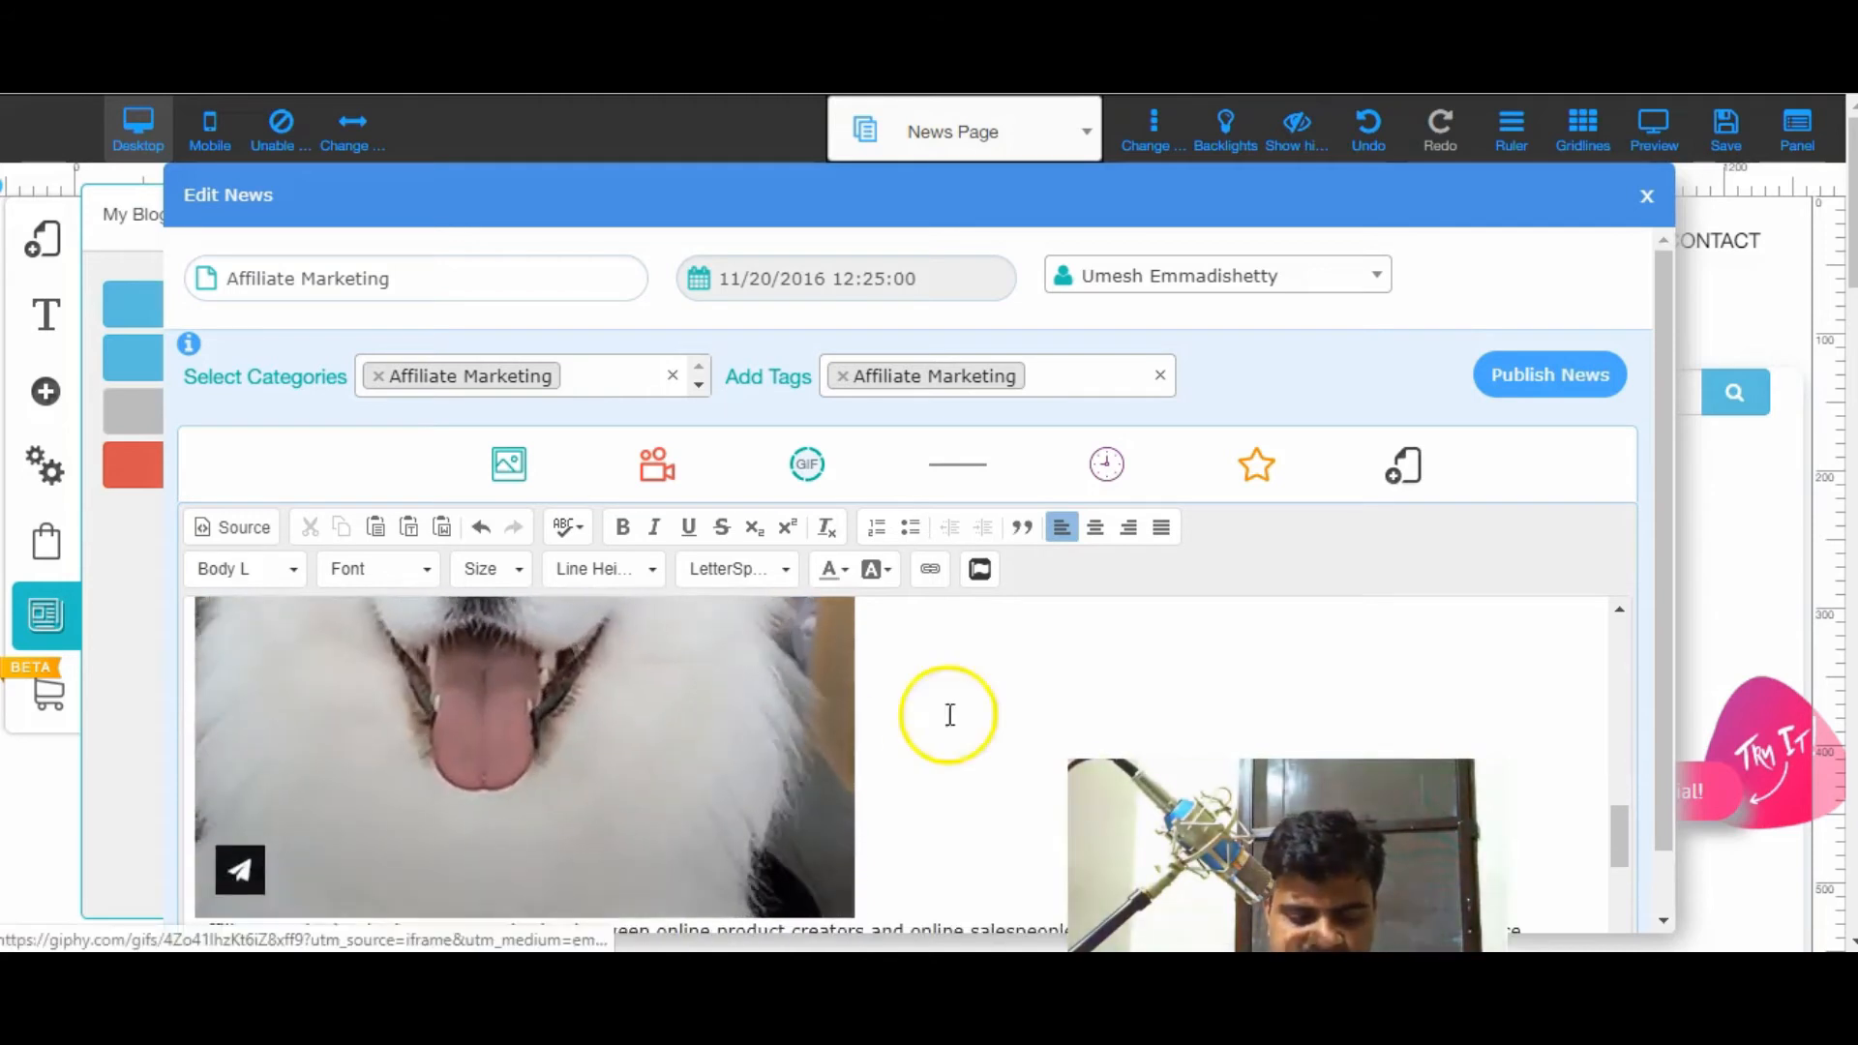
scroll(1020, 713, "up", 1)
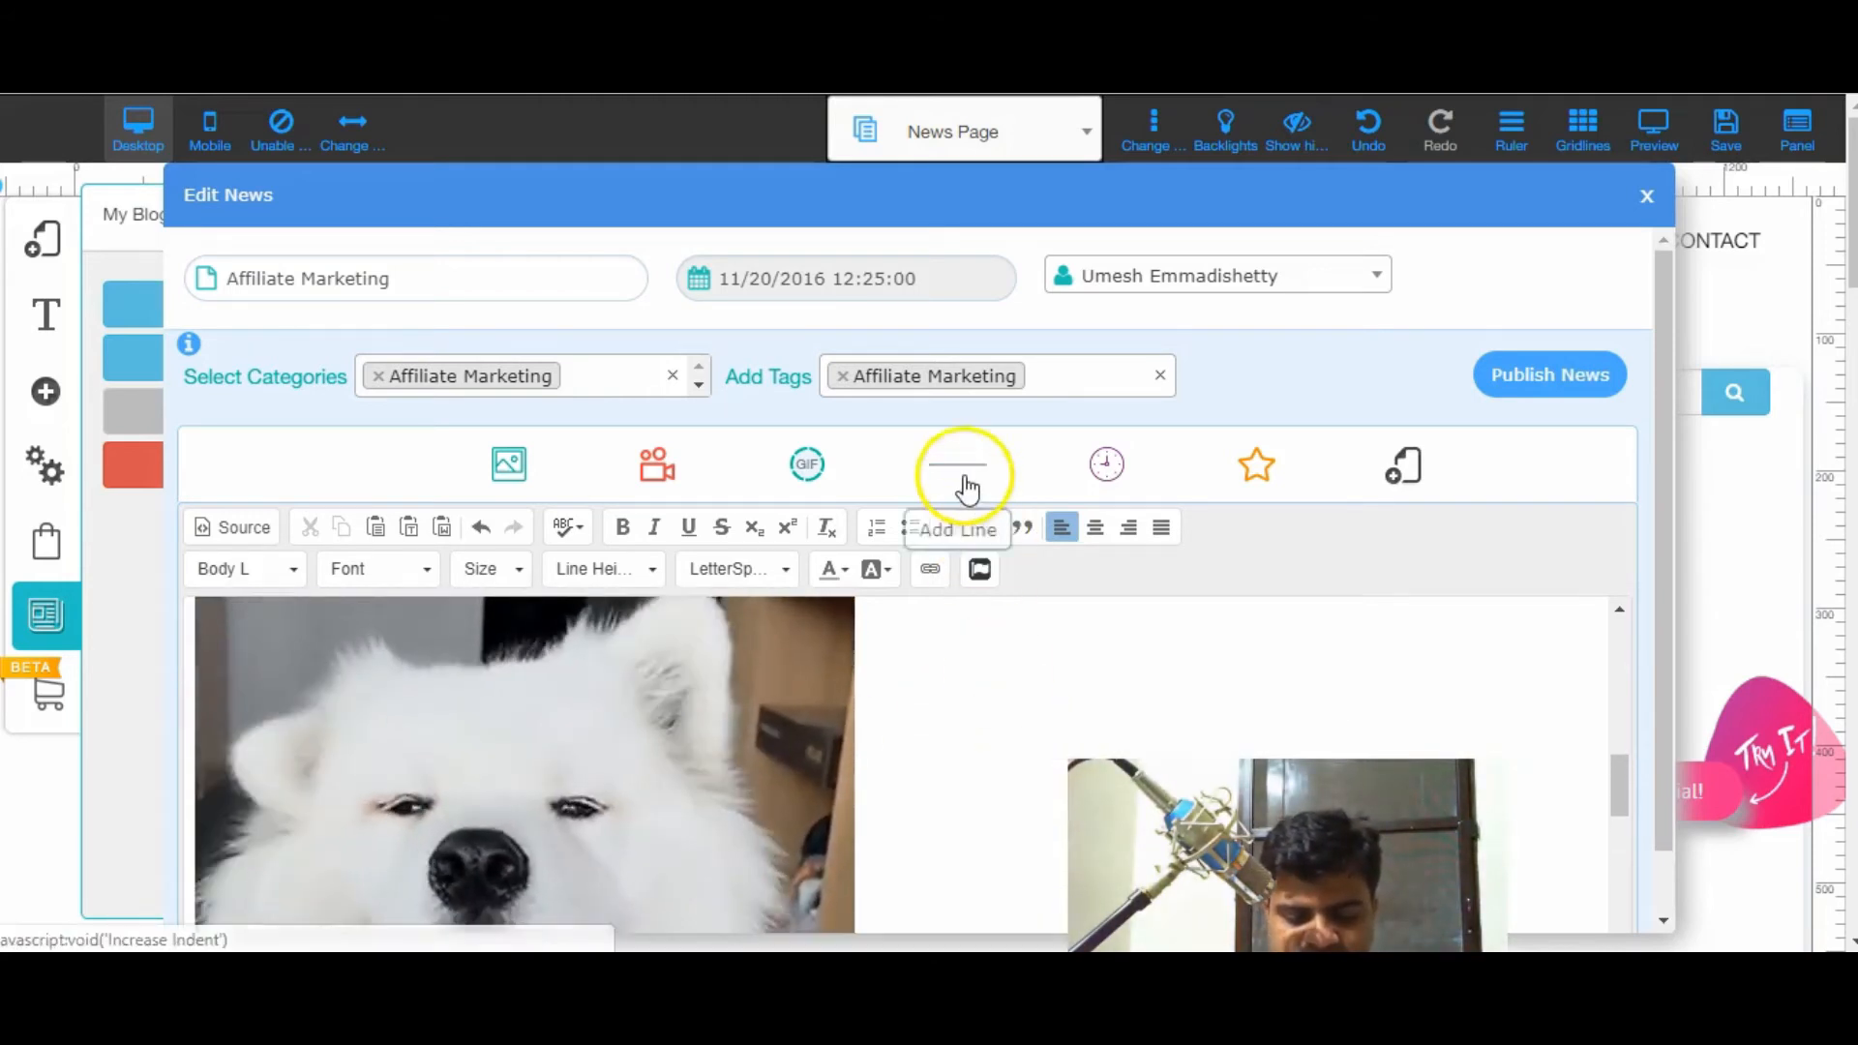
left_click(966, 488)
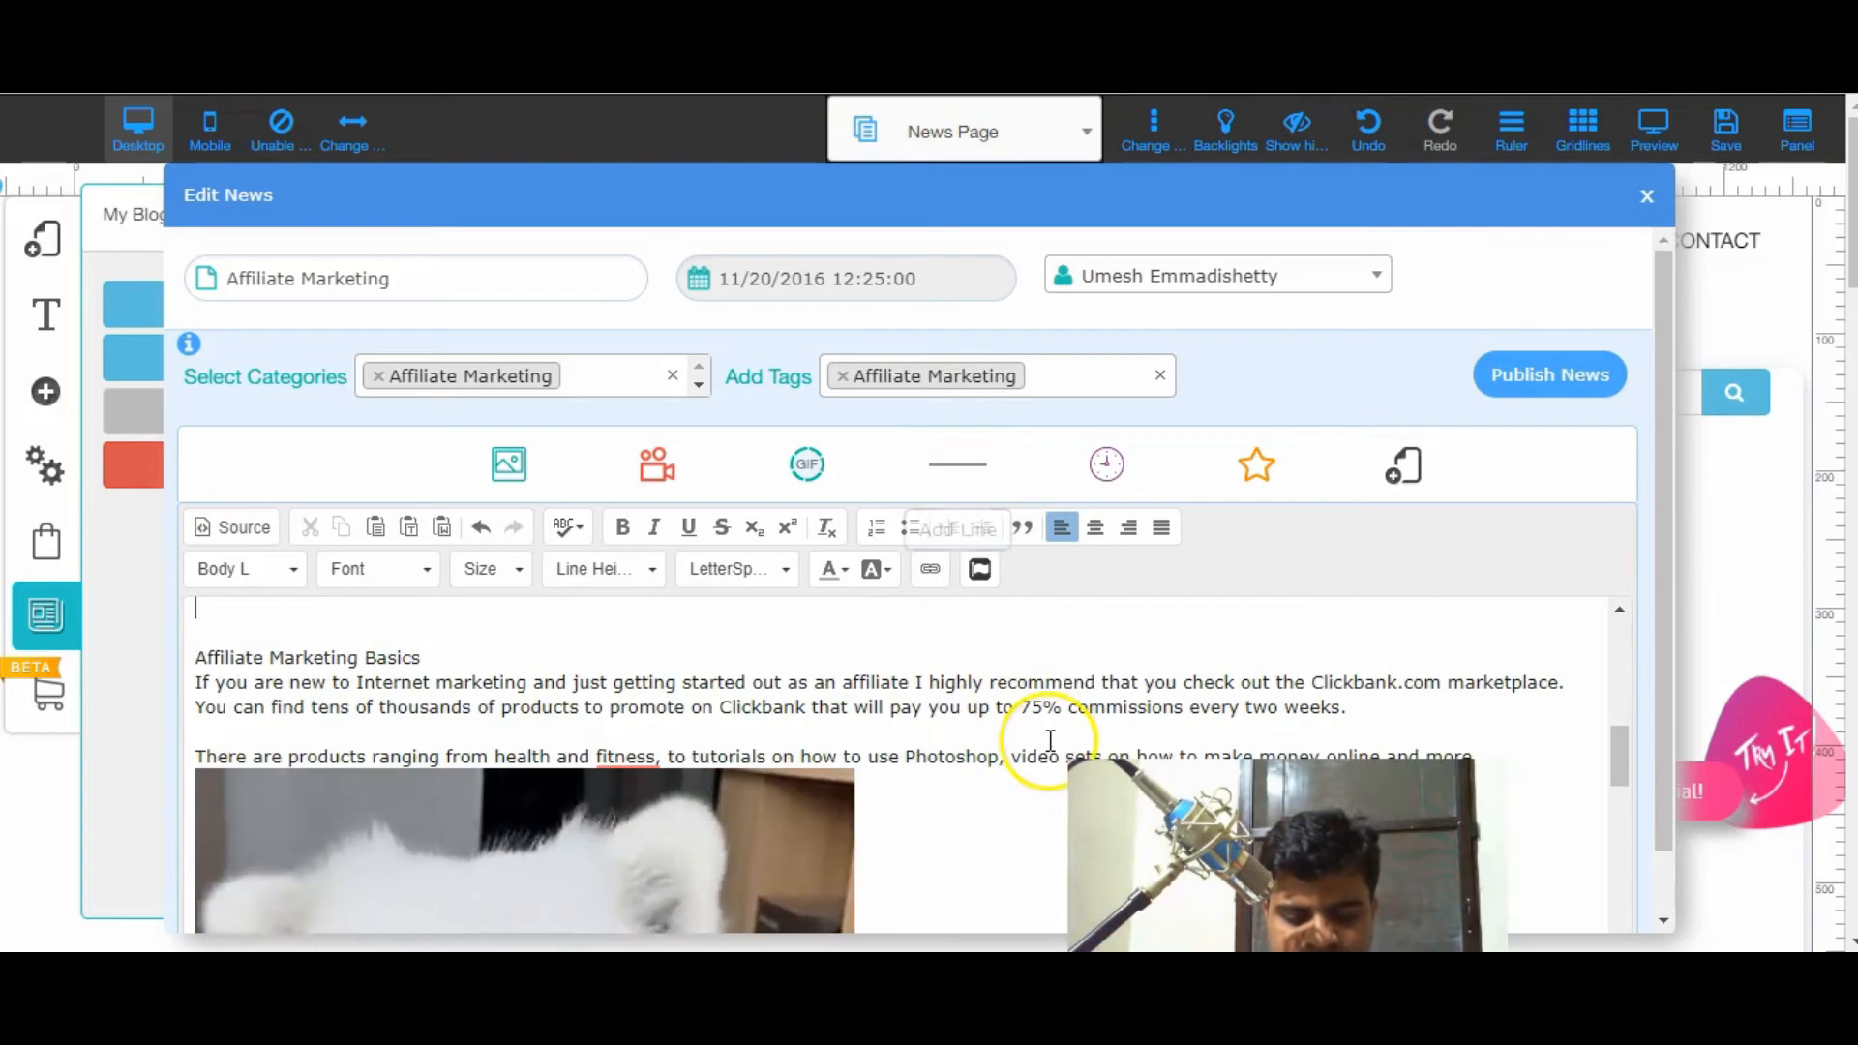
scroll(1050, 740, "up", 2)
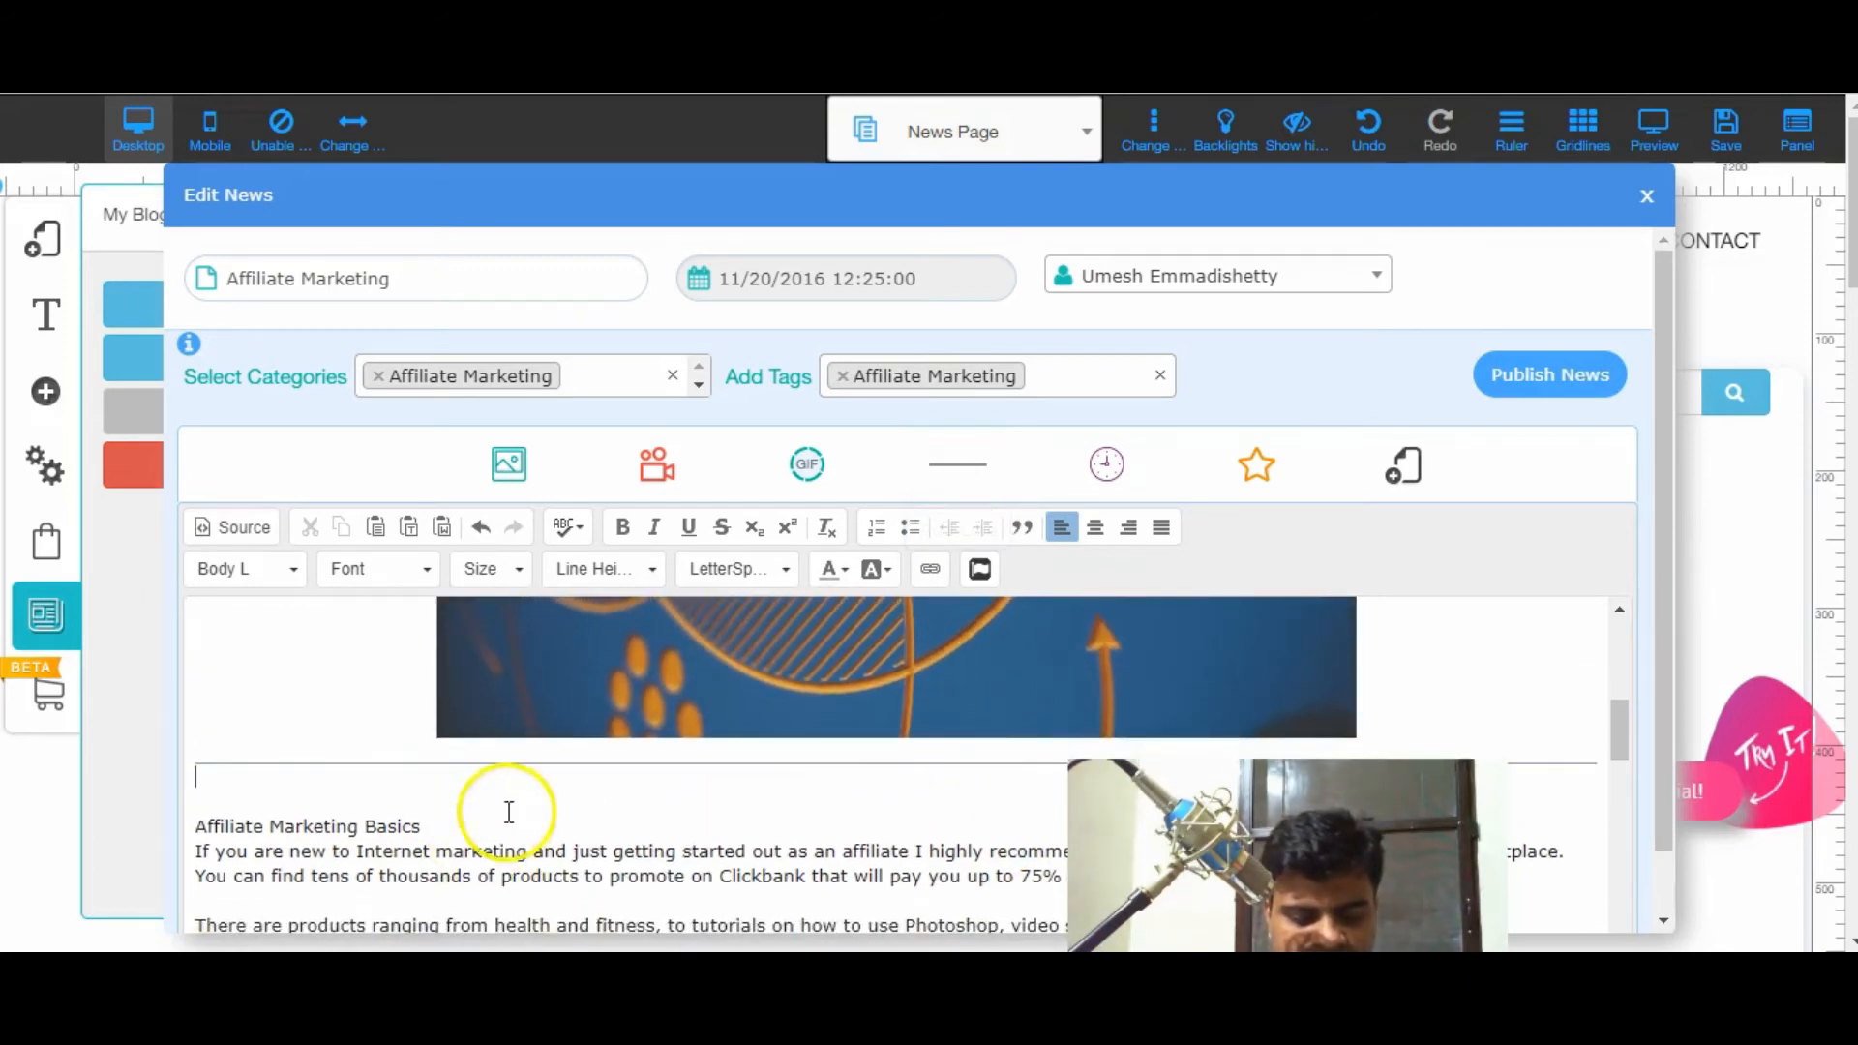
- Try to select the horizontal line below the strategy image, and undo its insertion
right_click(556, 763)
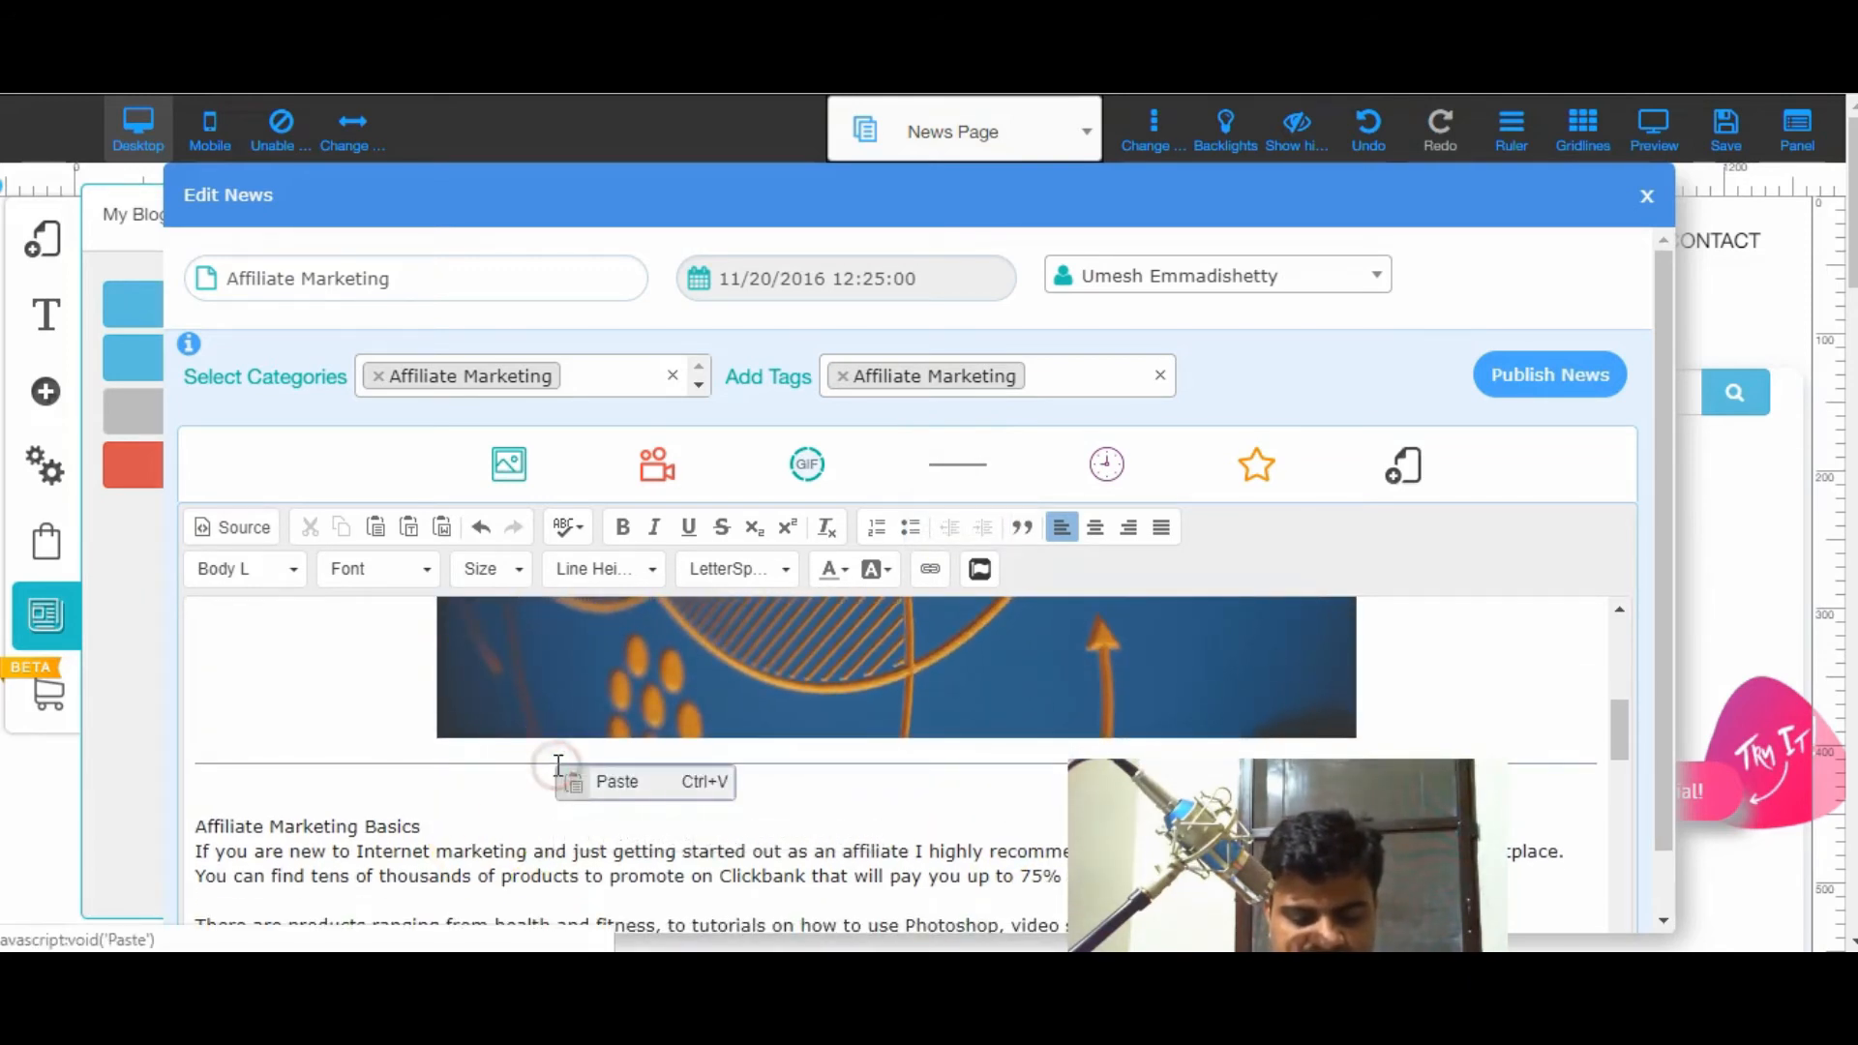
left_click(260, 764)
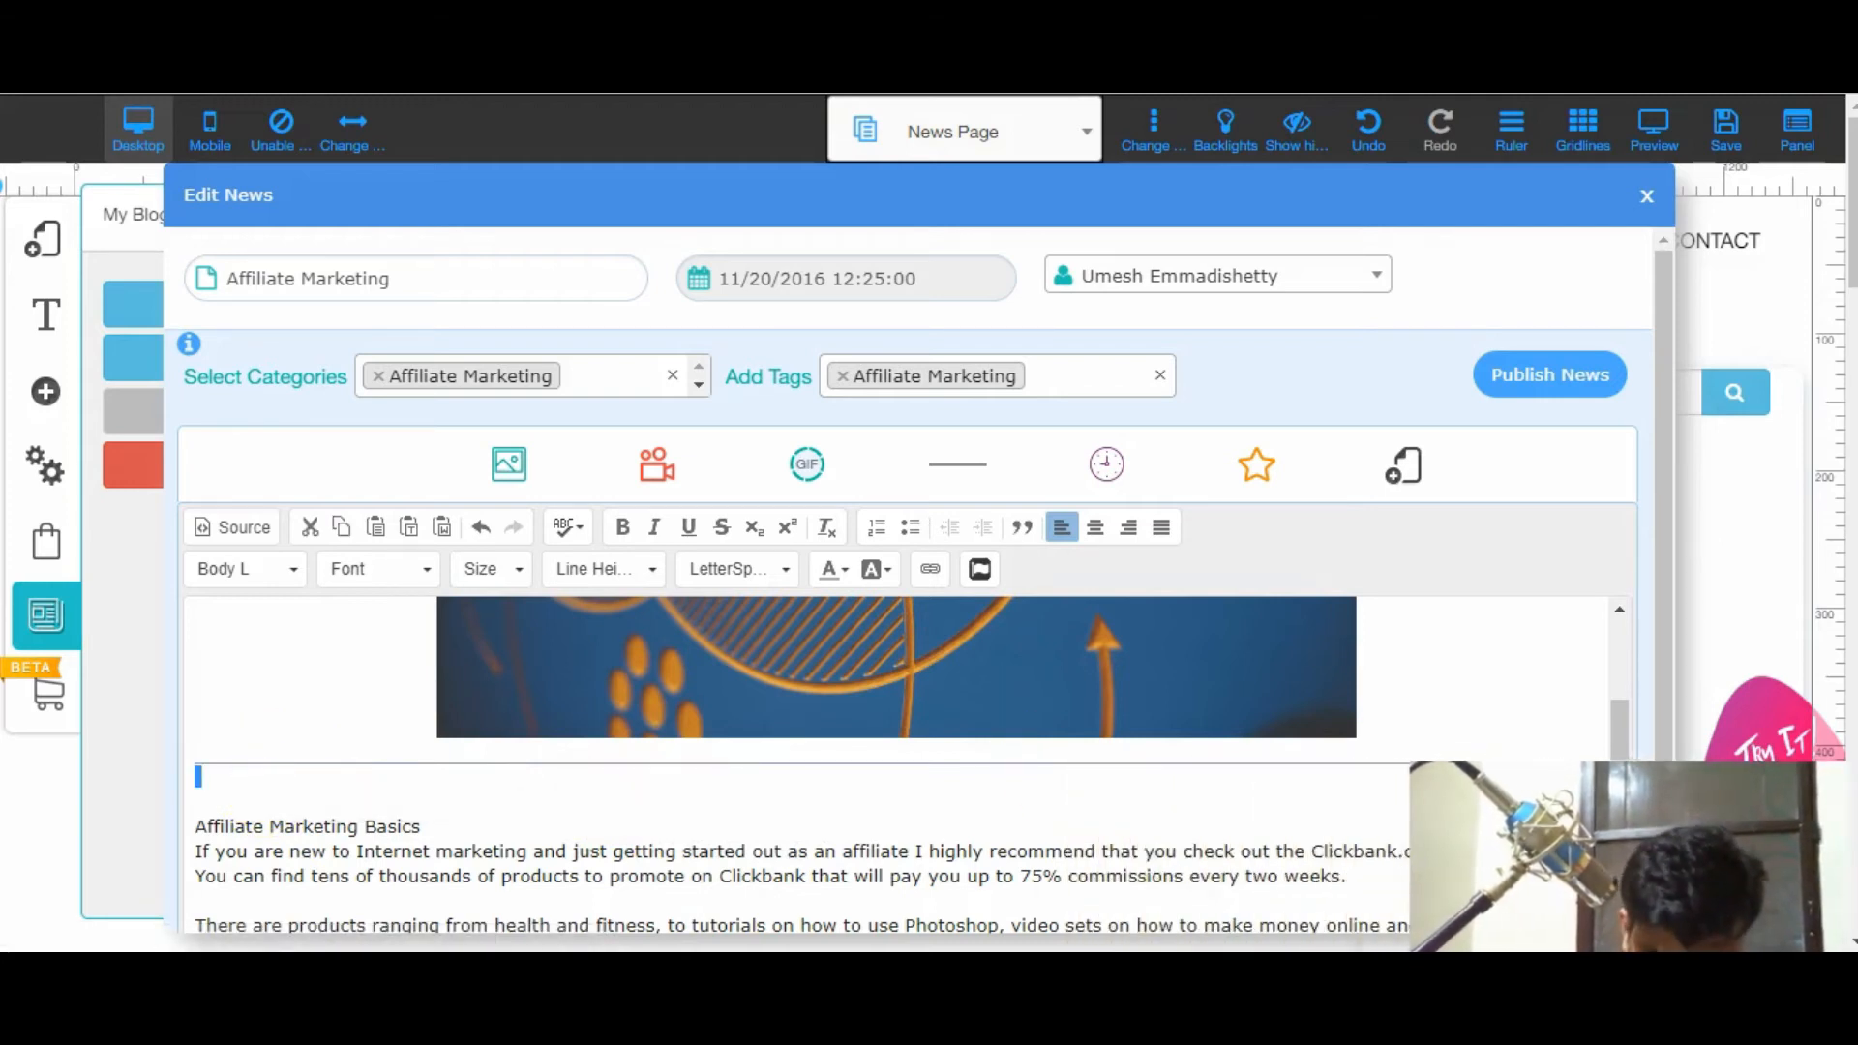
left_click(1283, 774)
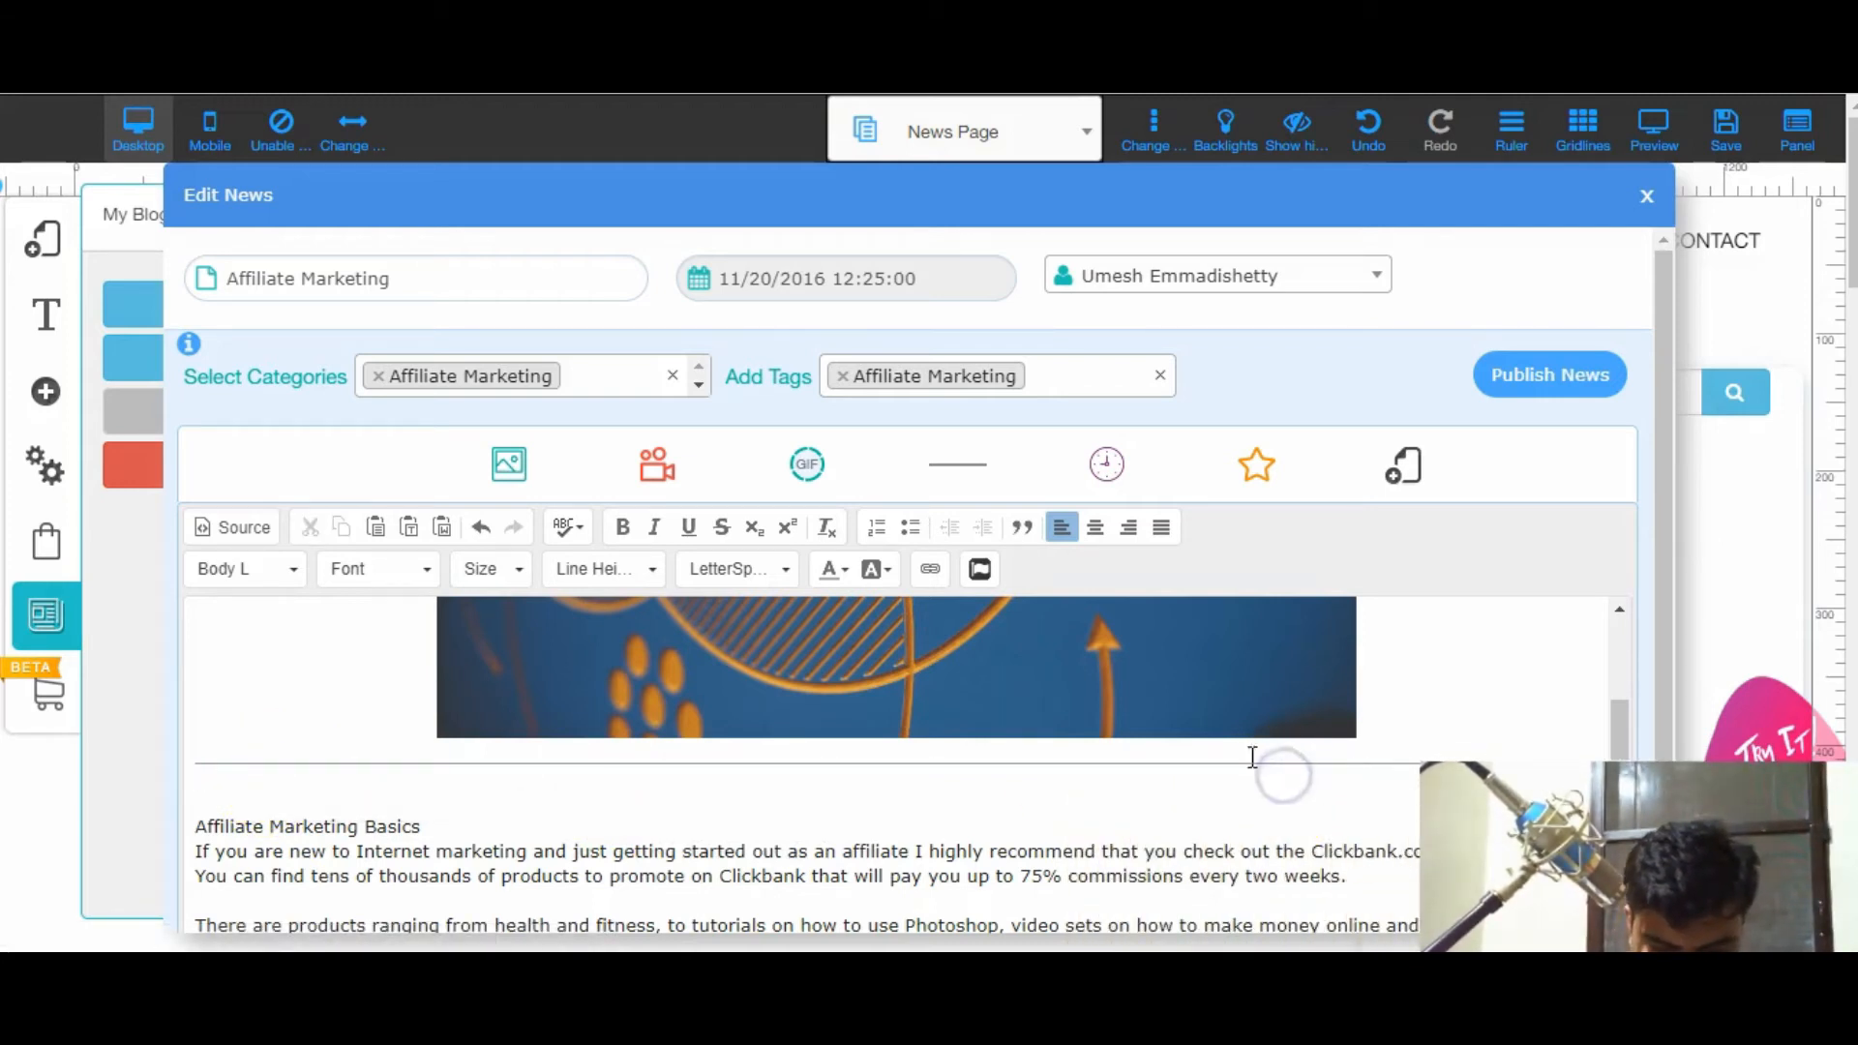
left_click(1248, 768)
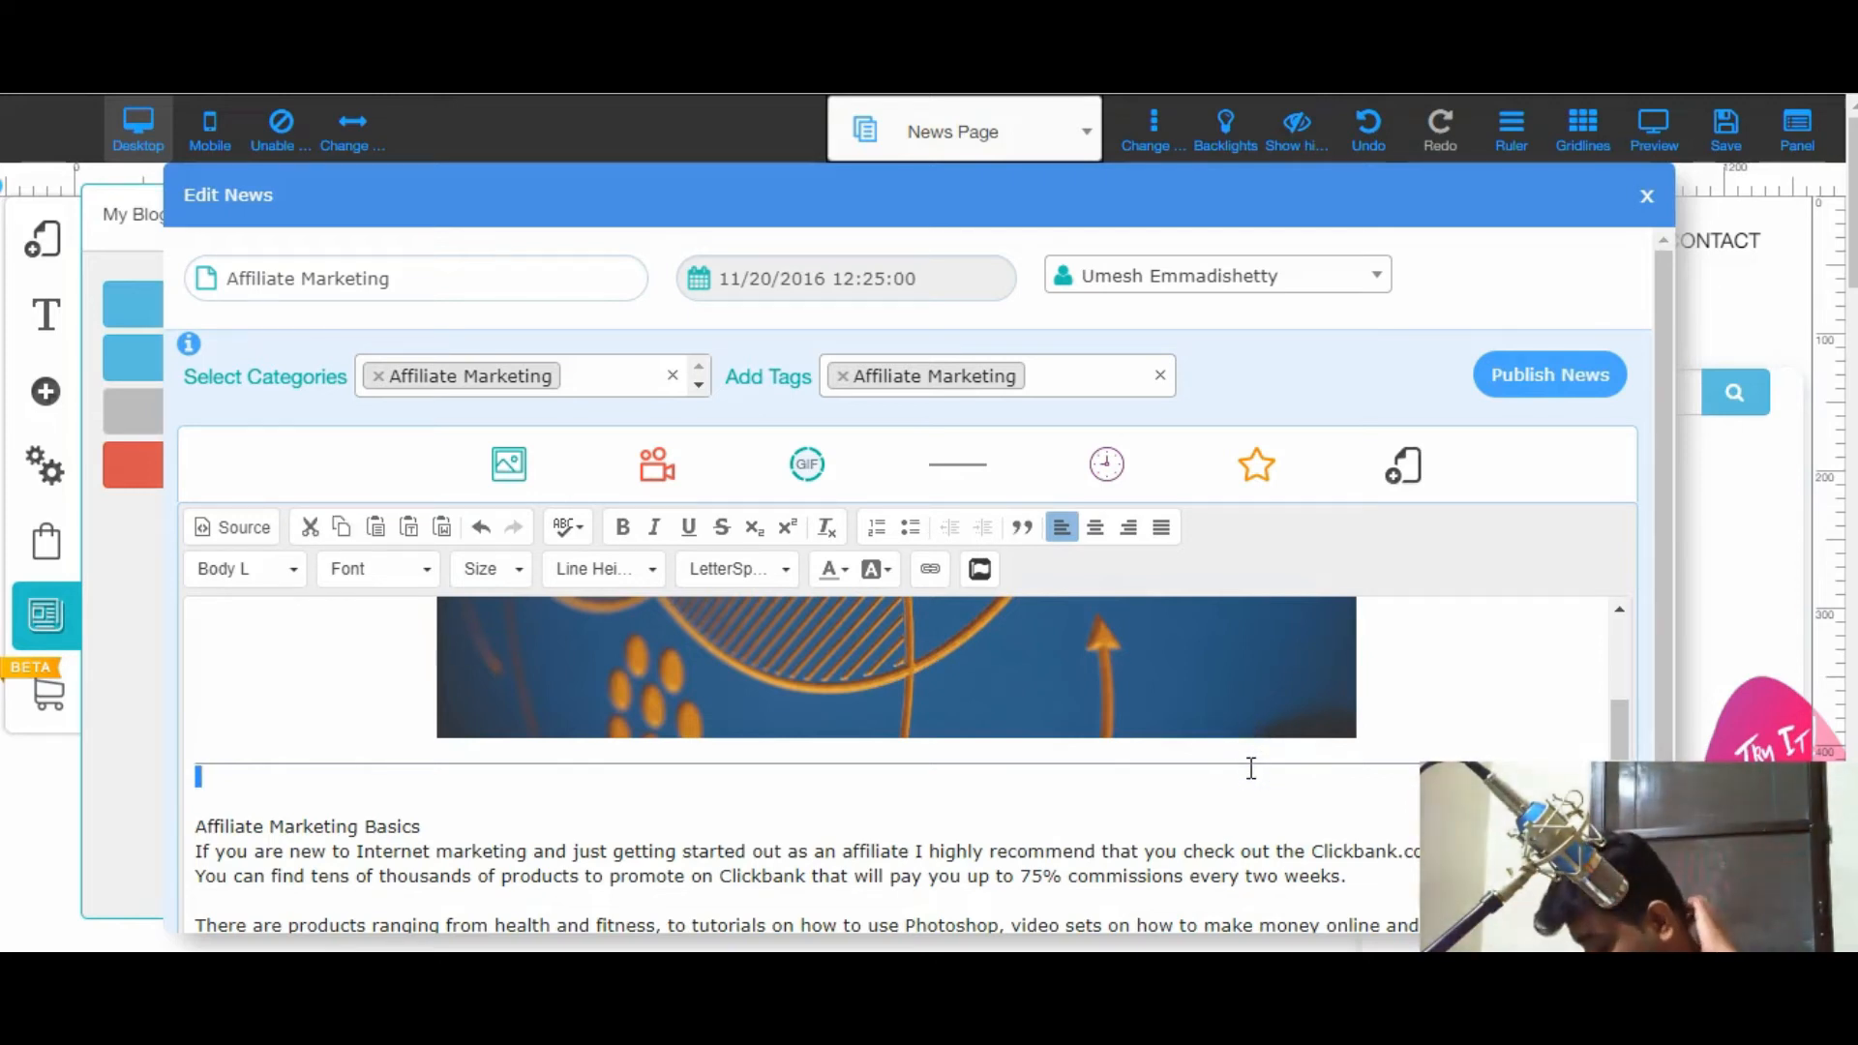
left_click(1108, 774)
key("ctrl+z")
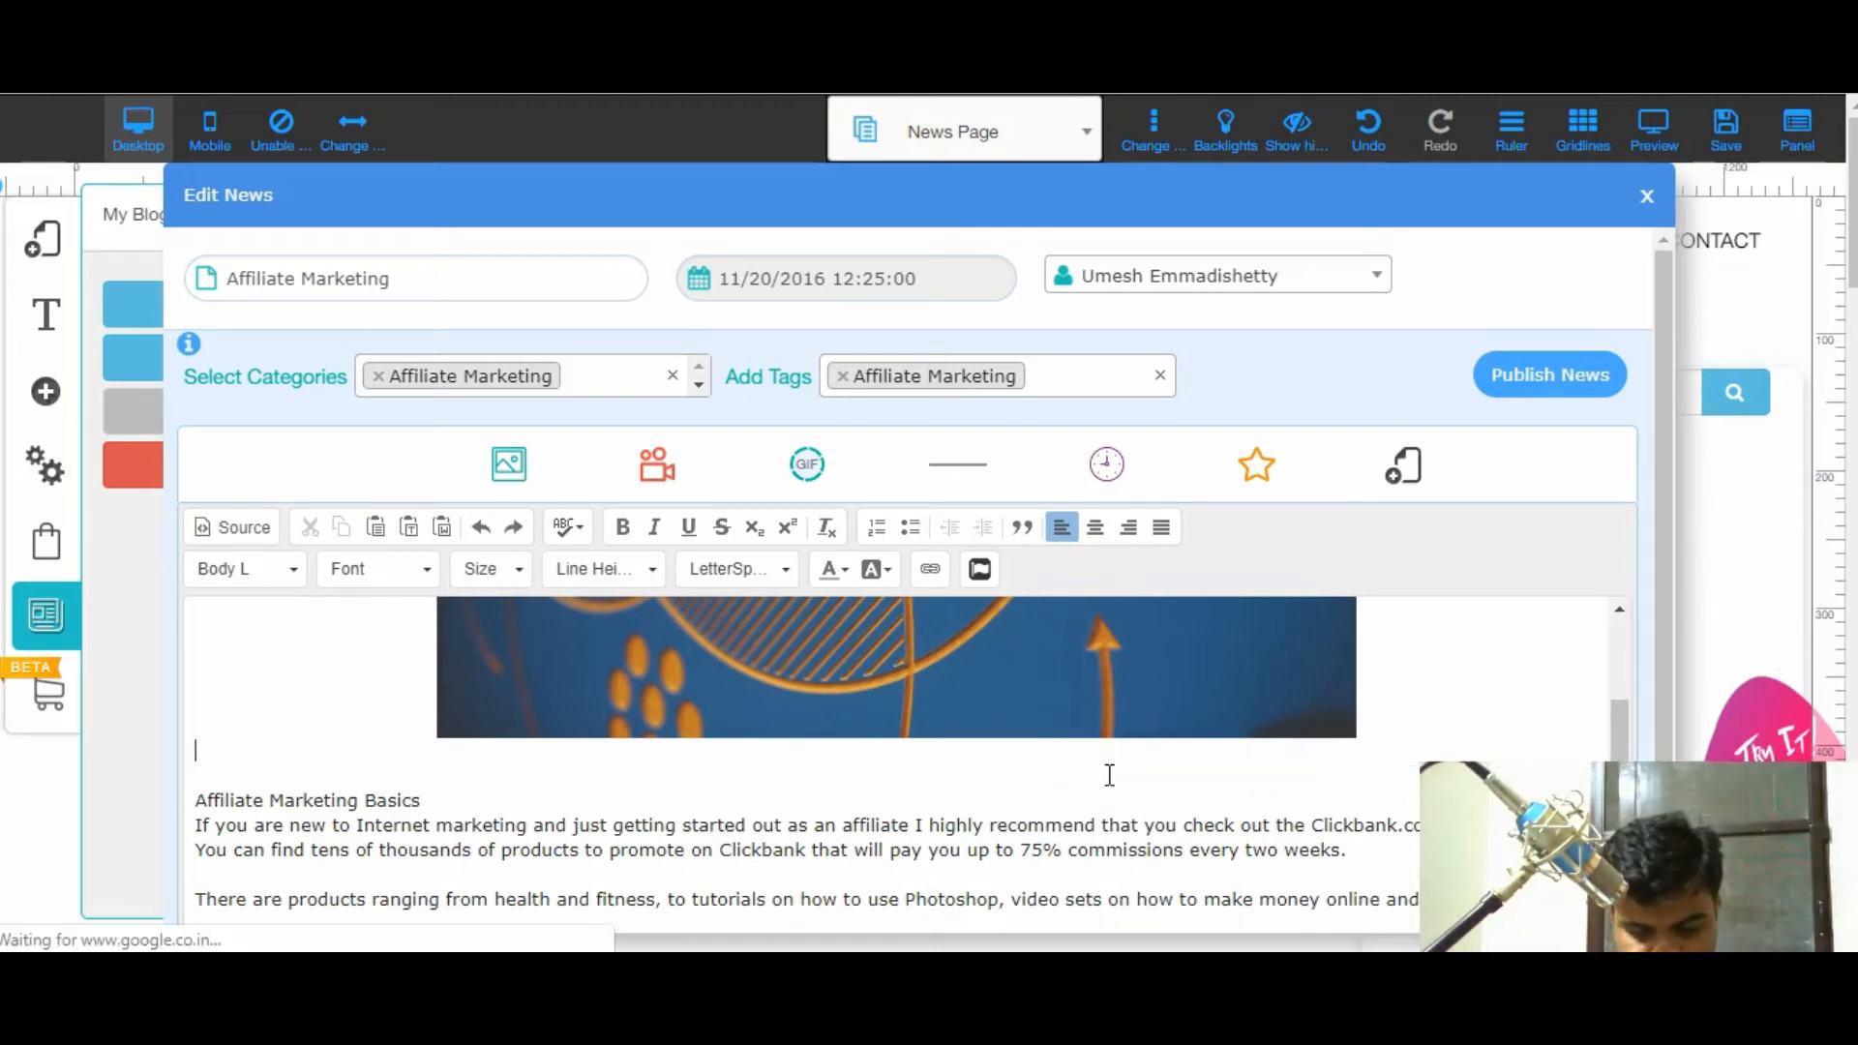
- Check what the schedule, prominence and page options do, and publish the edited Affiliate Marketing article
mouse_move(1106, 469)
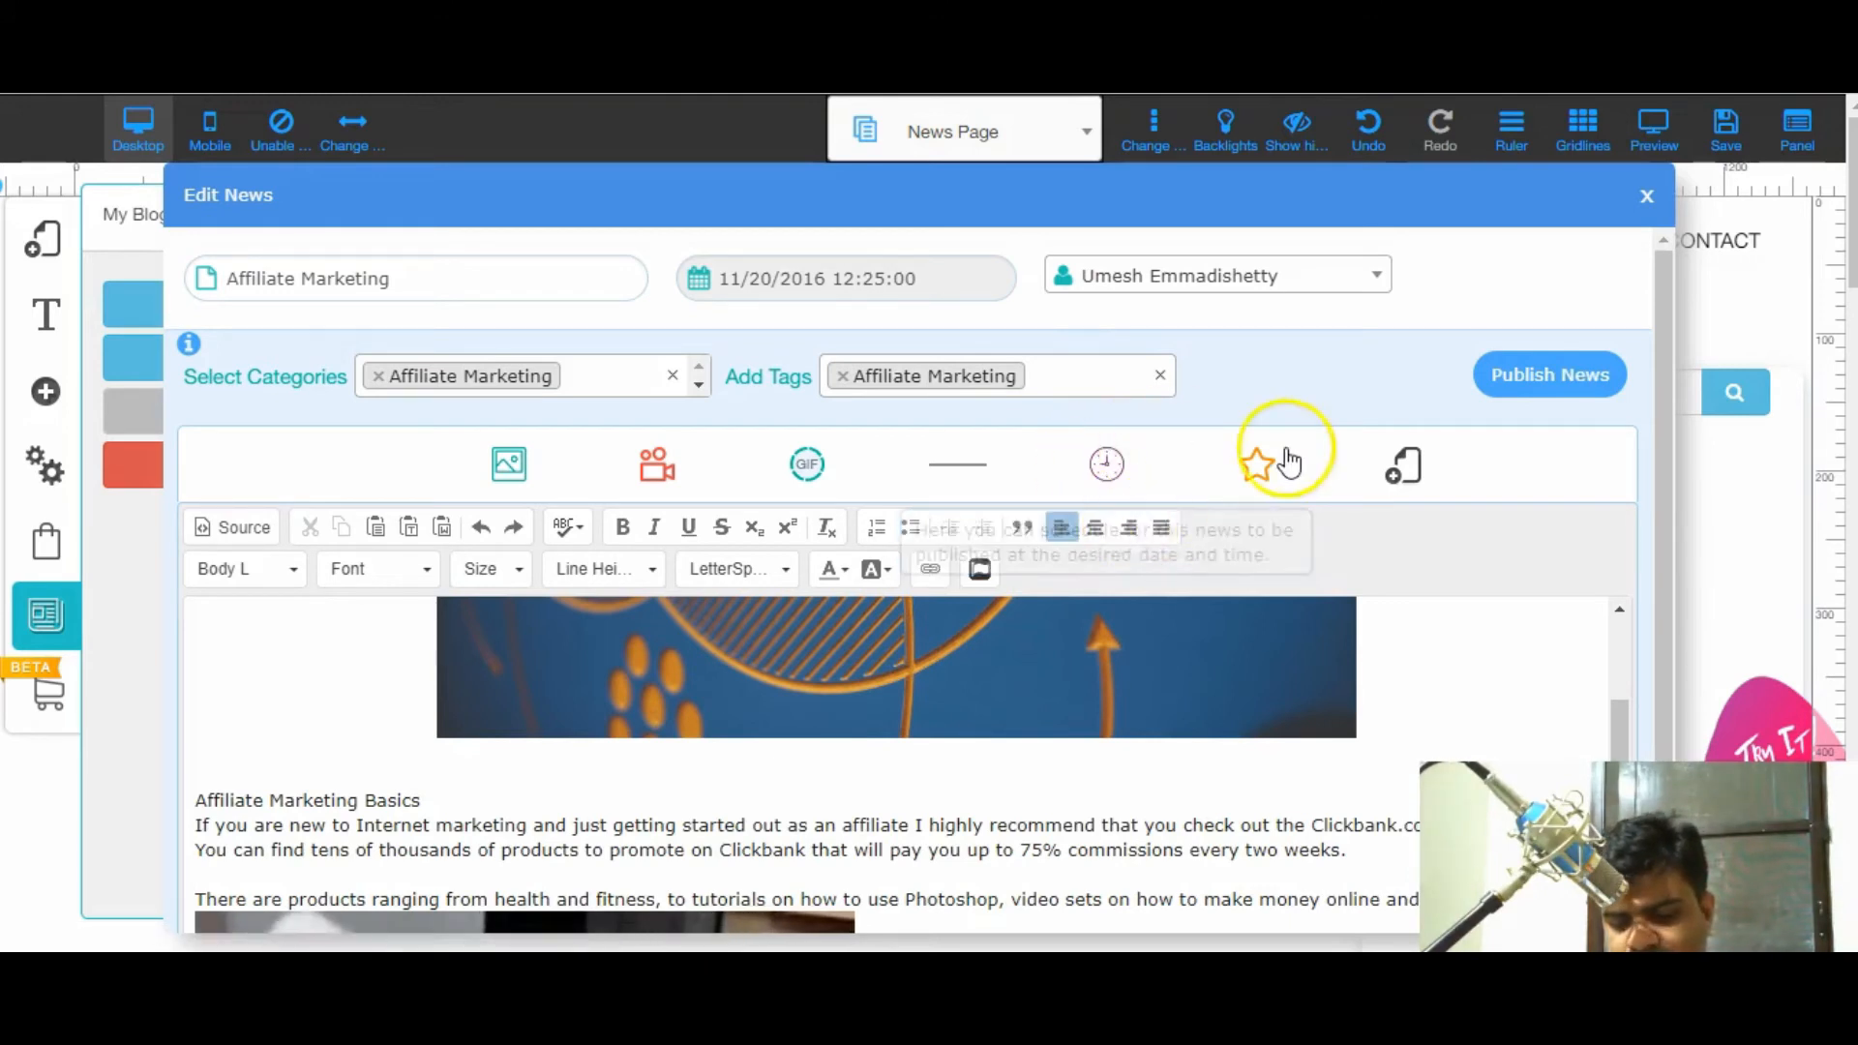
mouse_move(1259, 484)
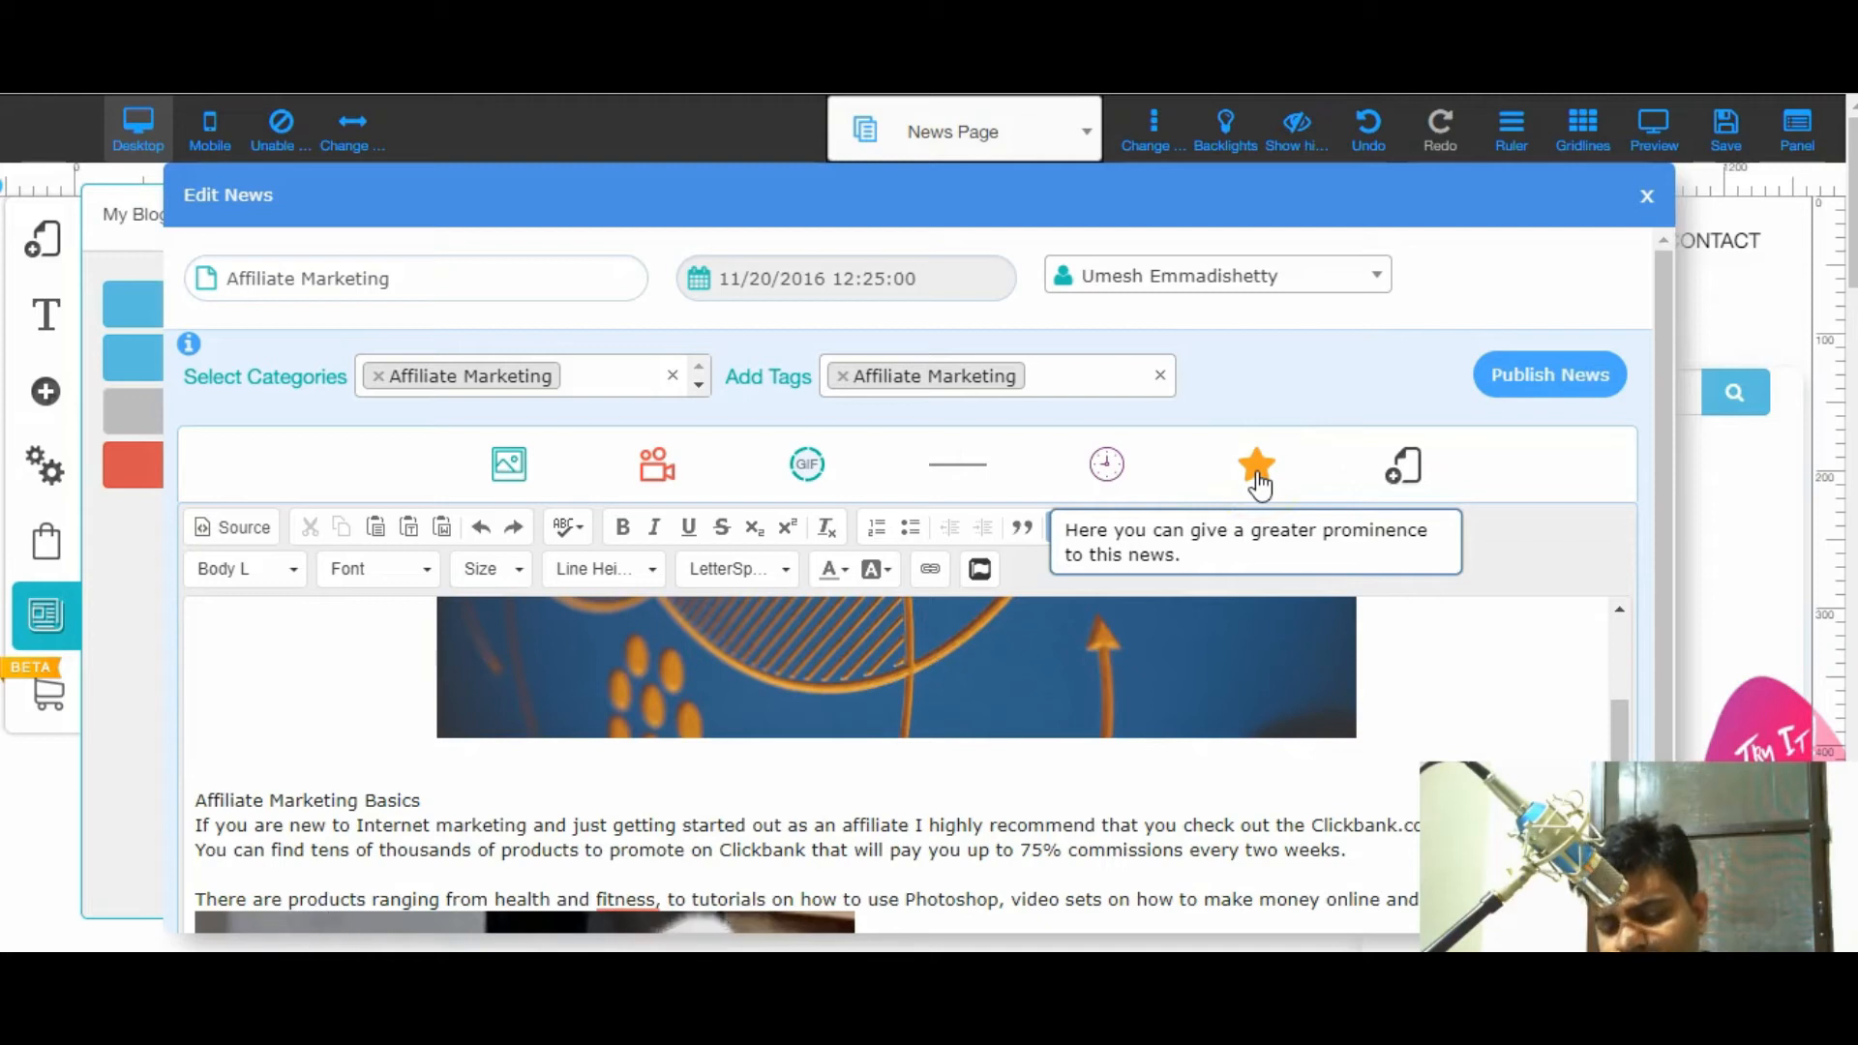
mouse_move(1456, 471)
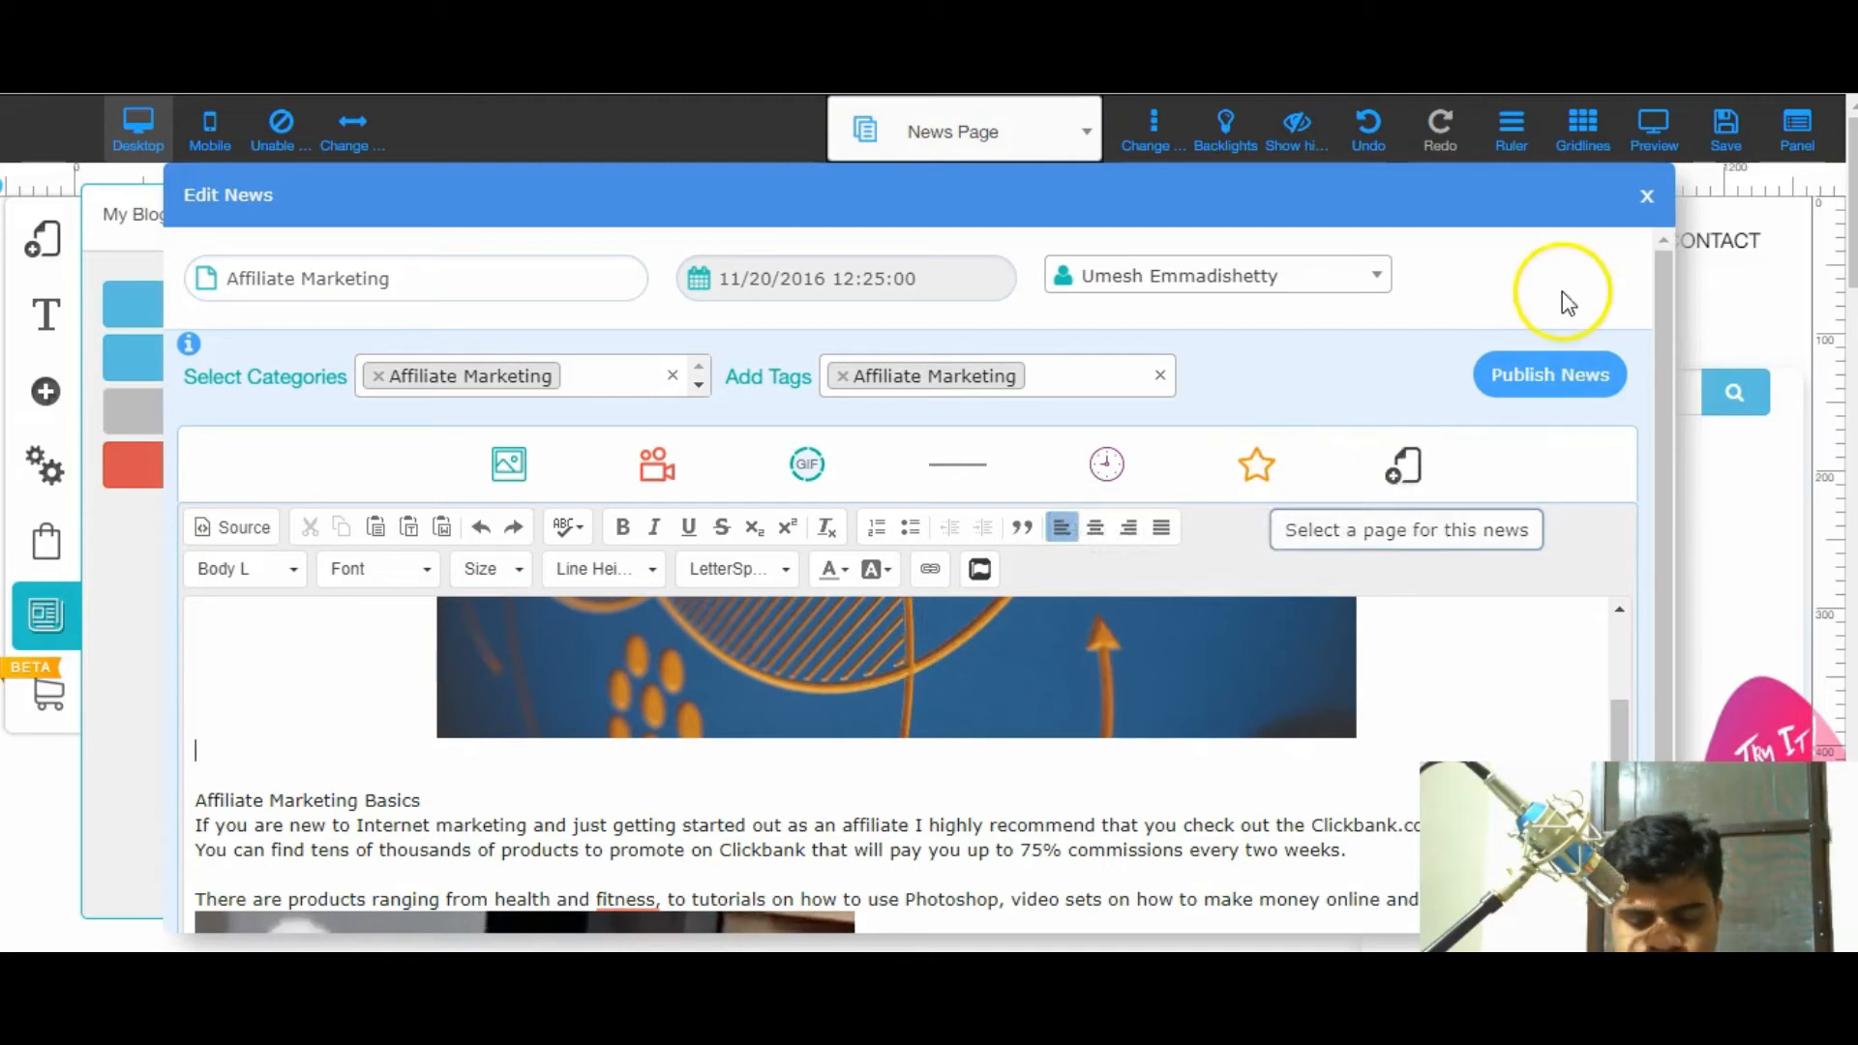
left_click(1560, 375)
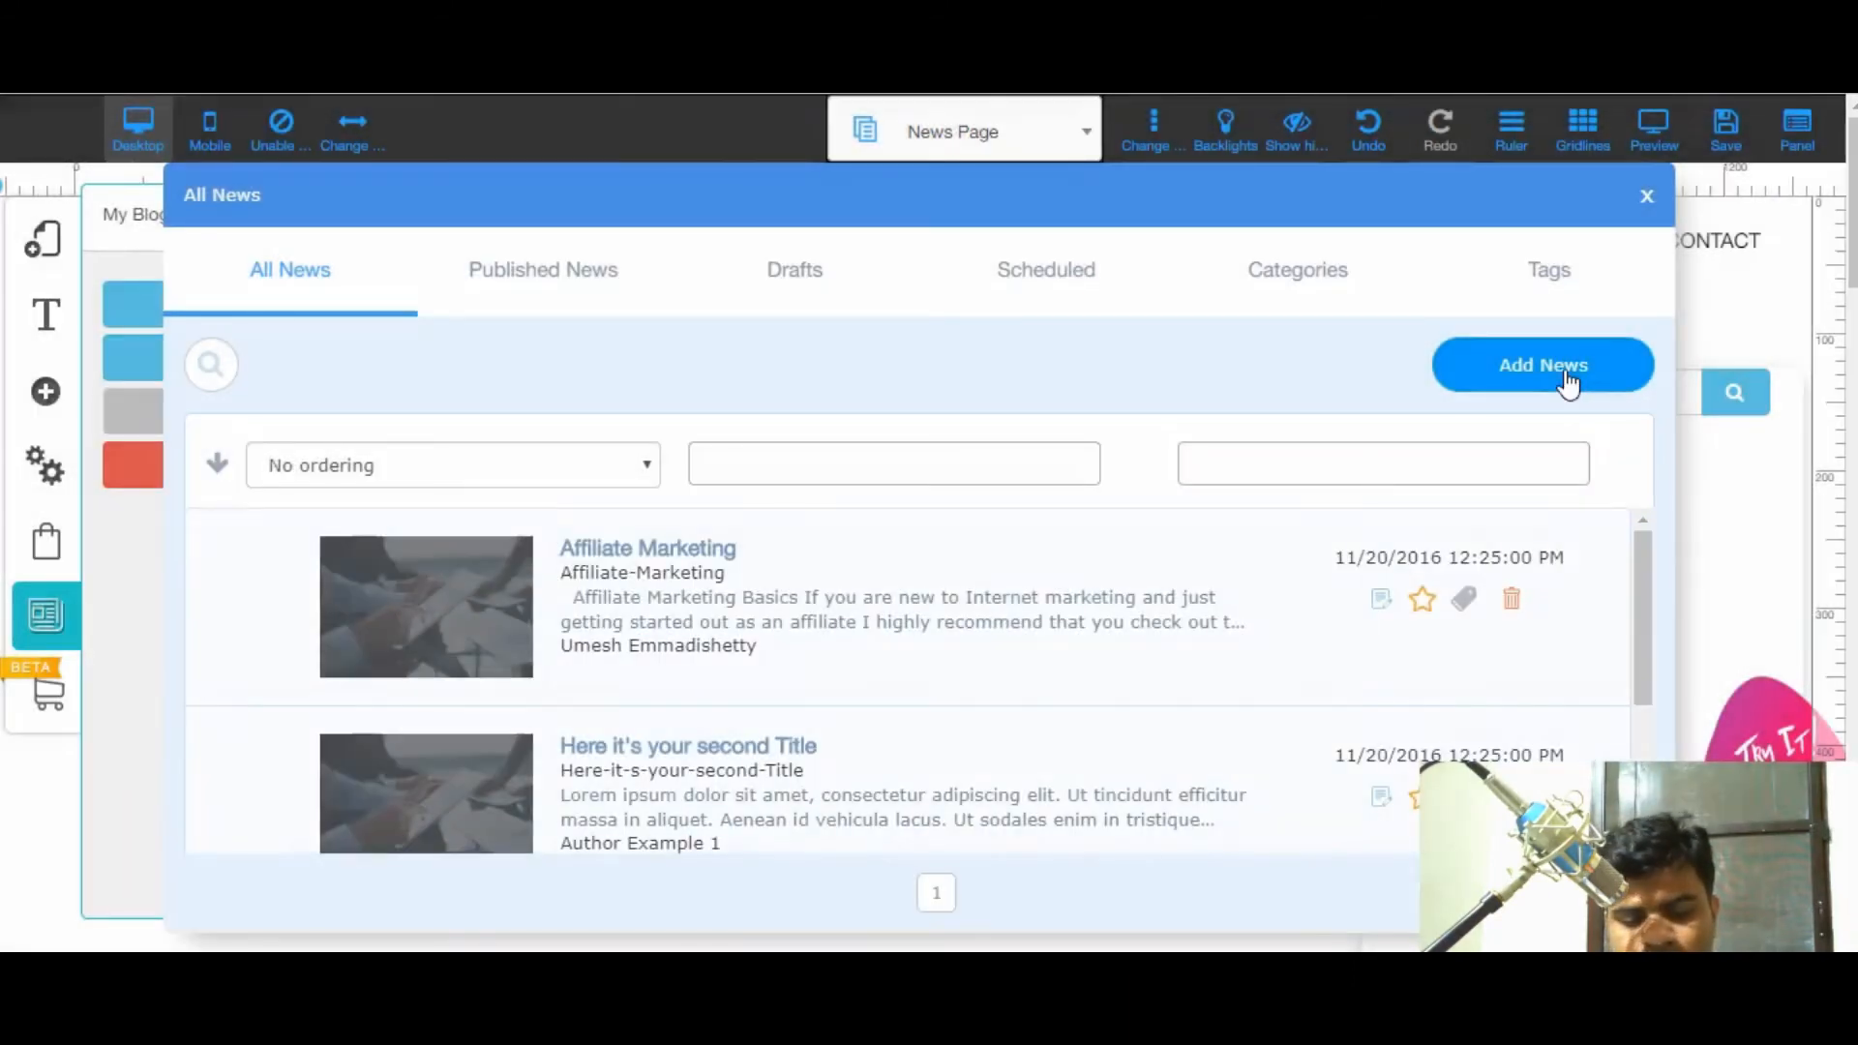
- Look through the published, draft and scheduled news and the category and tag lists, and close the blog manager
left_click(547, 284)
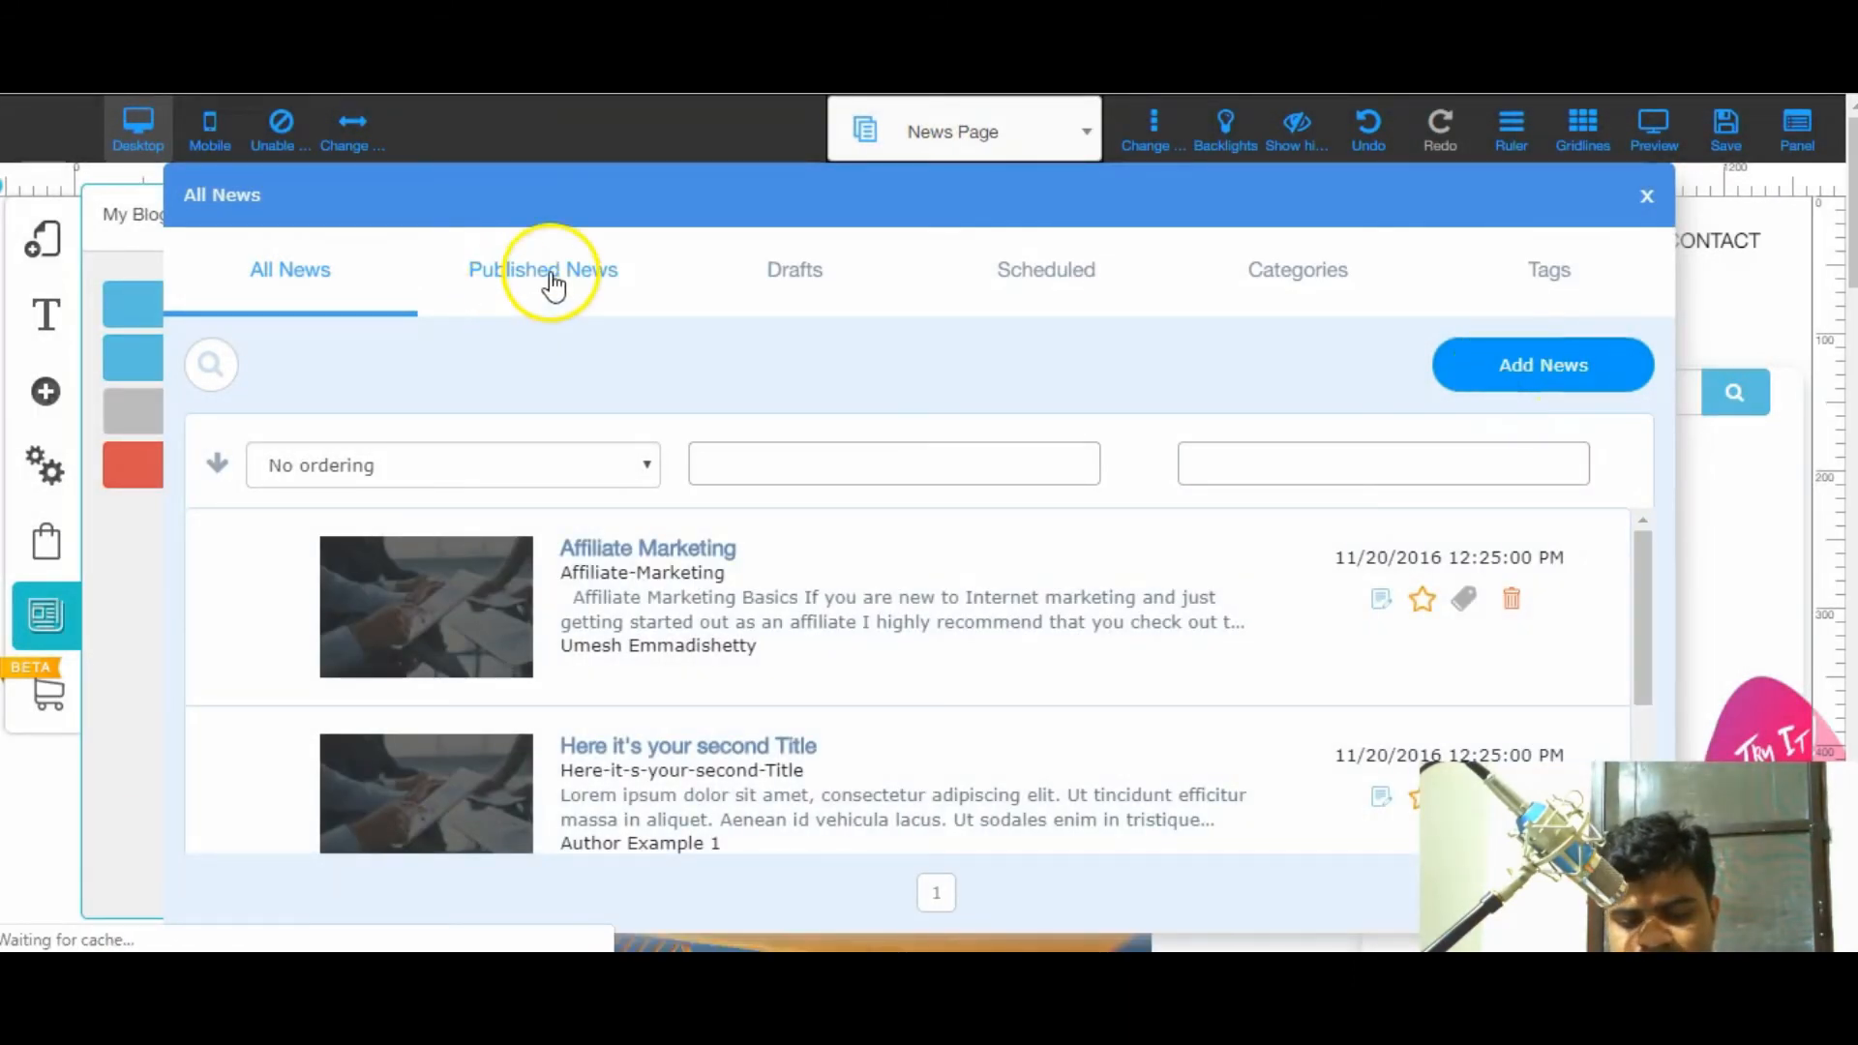
left_click(767, 283)
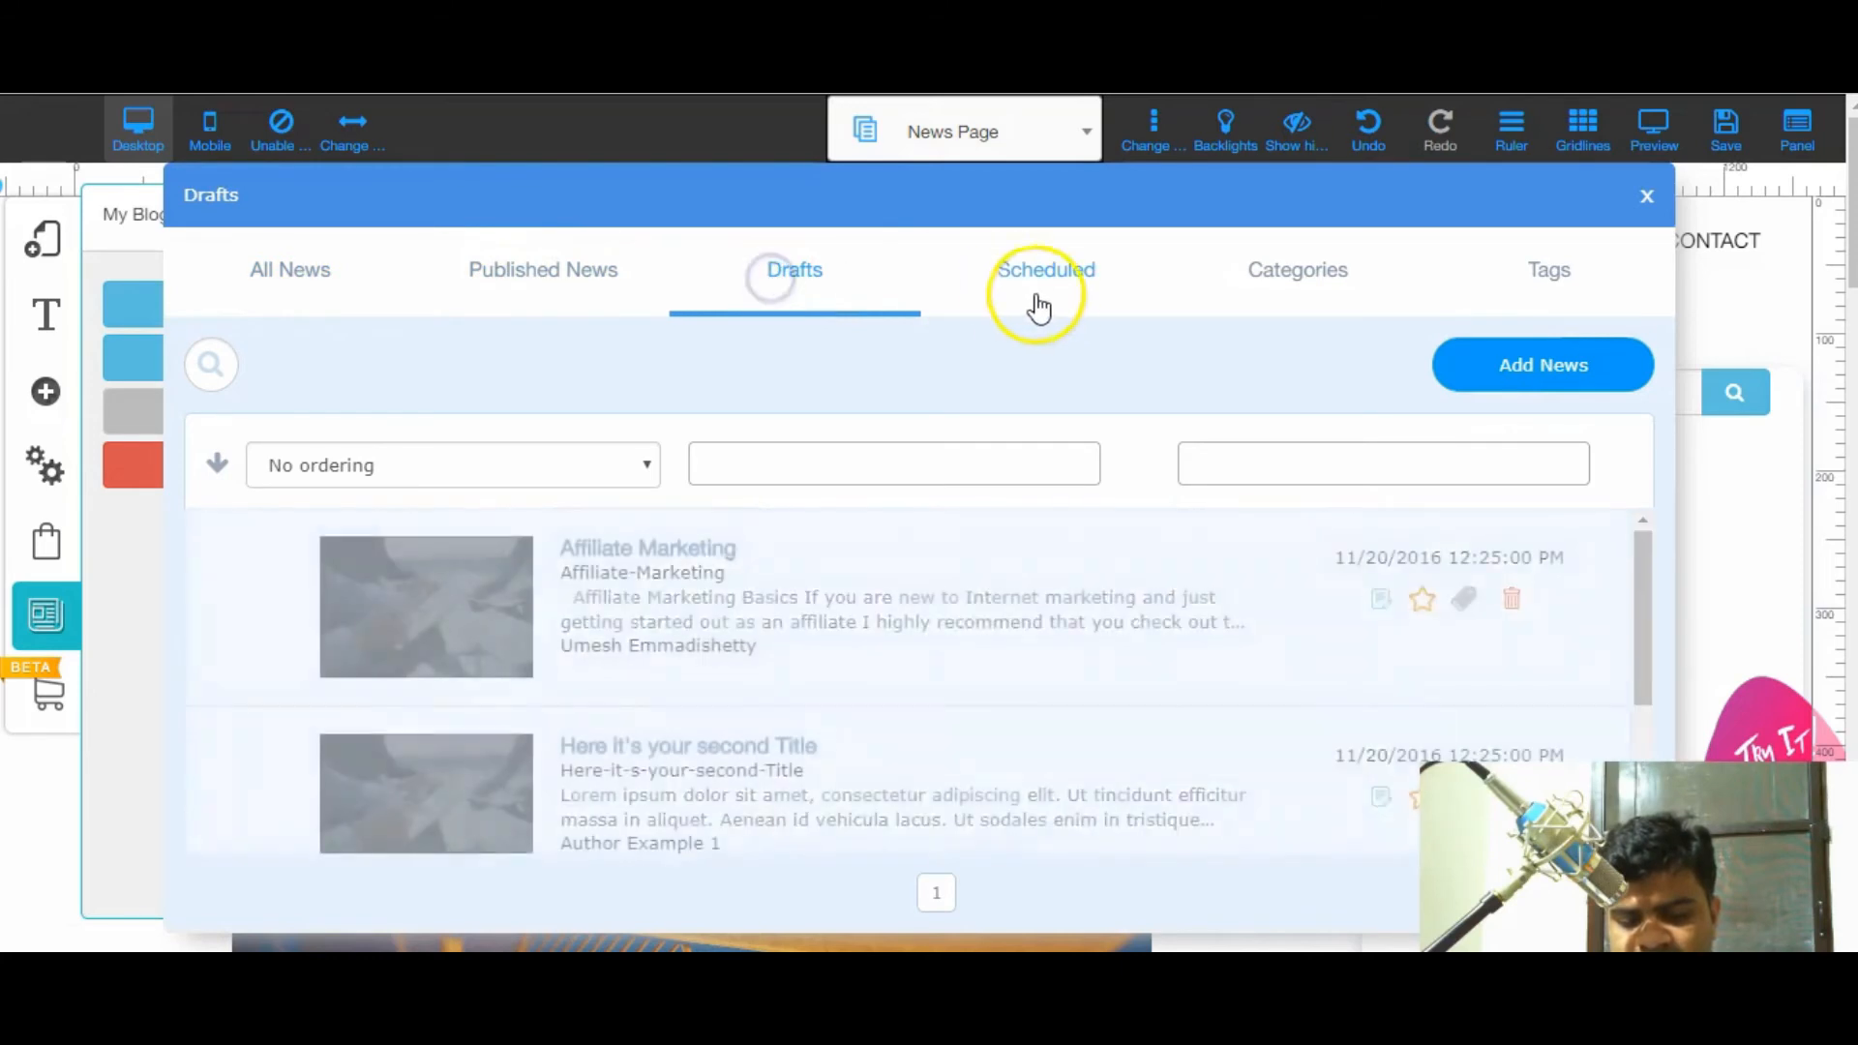
left_click(1037, 269)
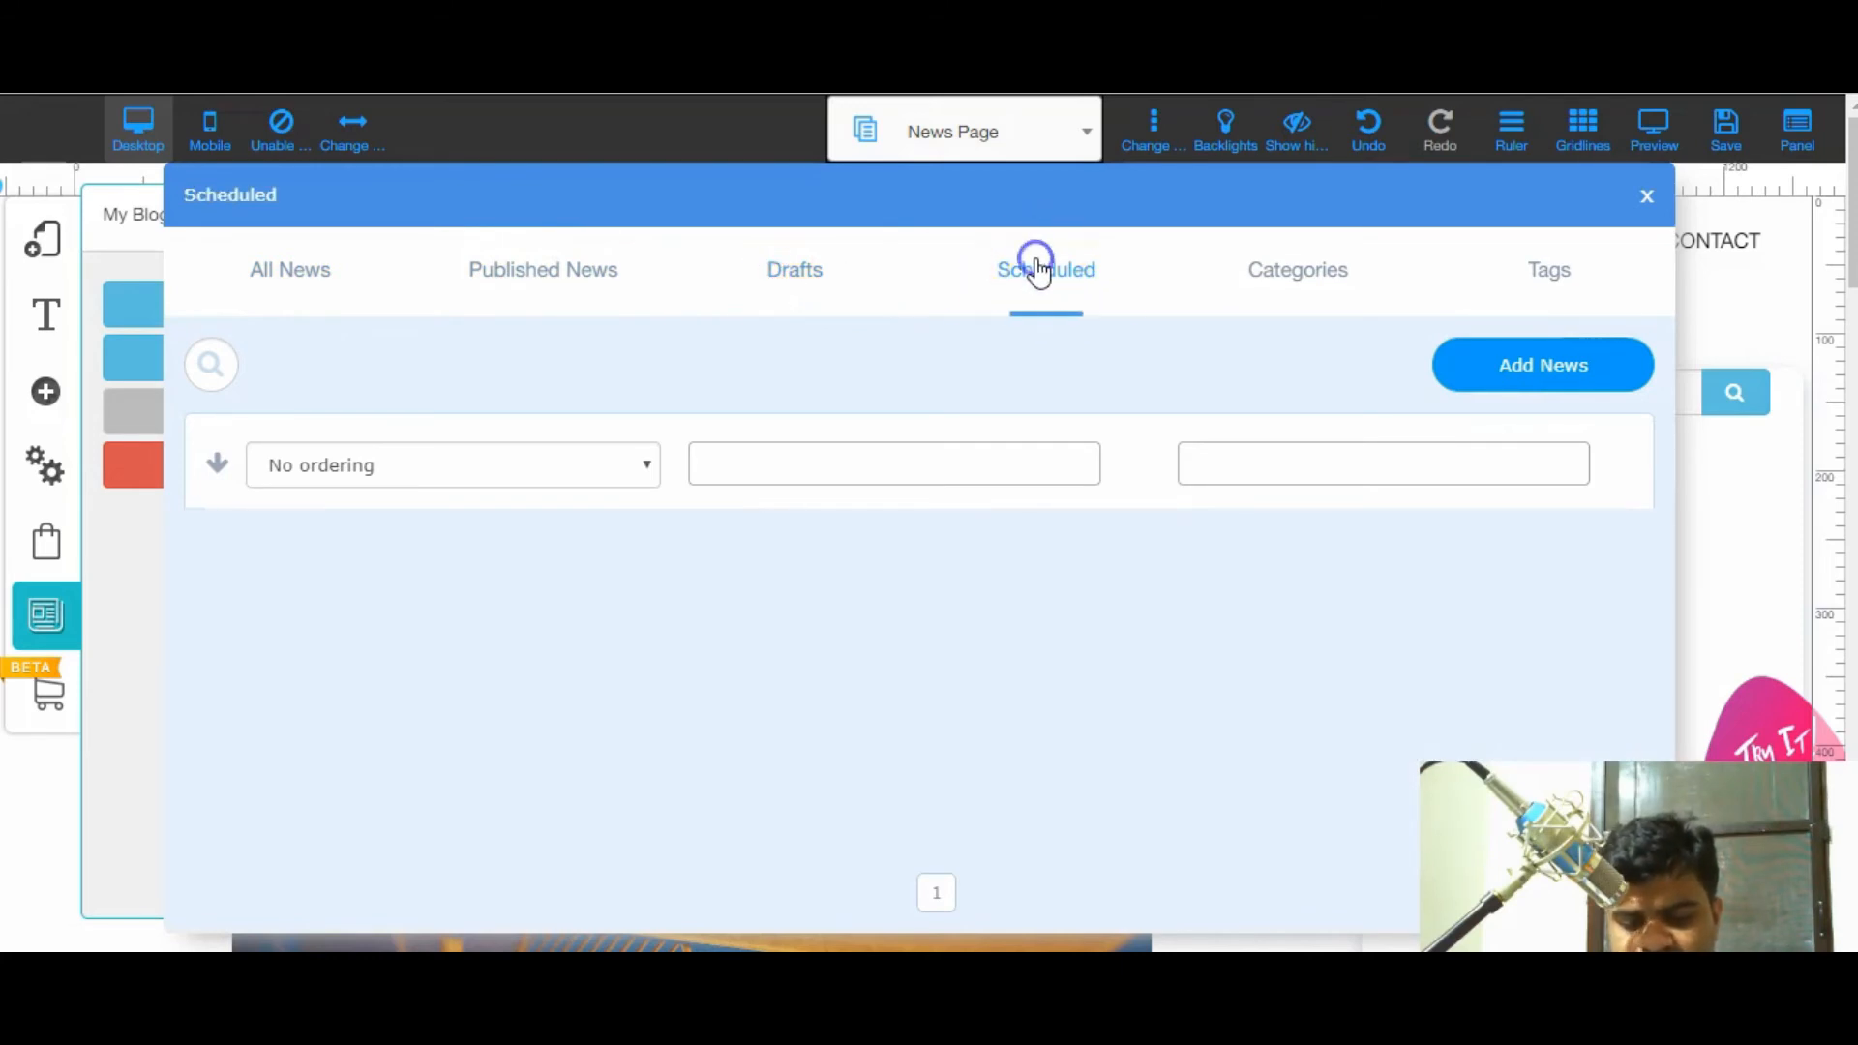
left_click(1230, 276)
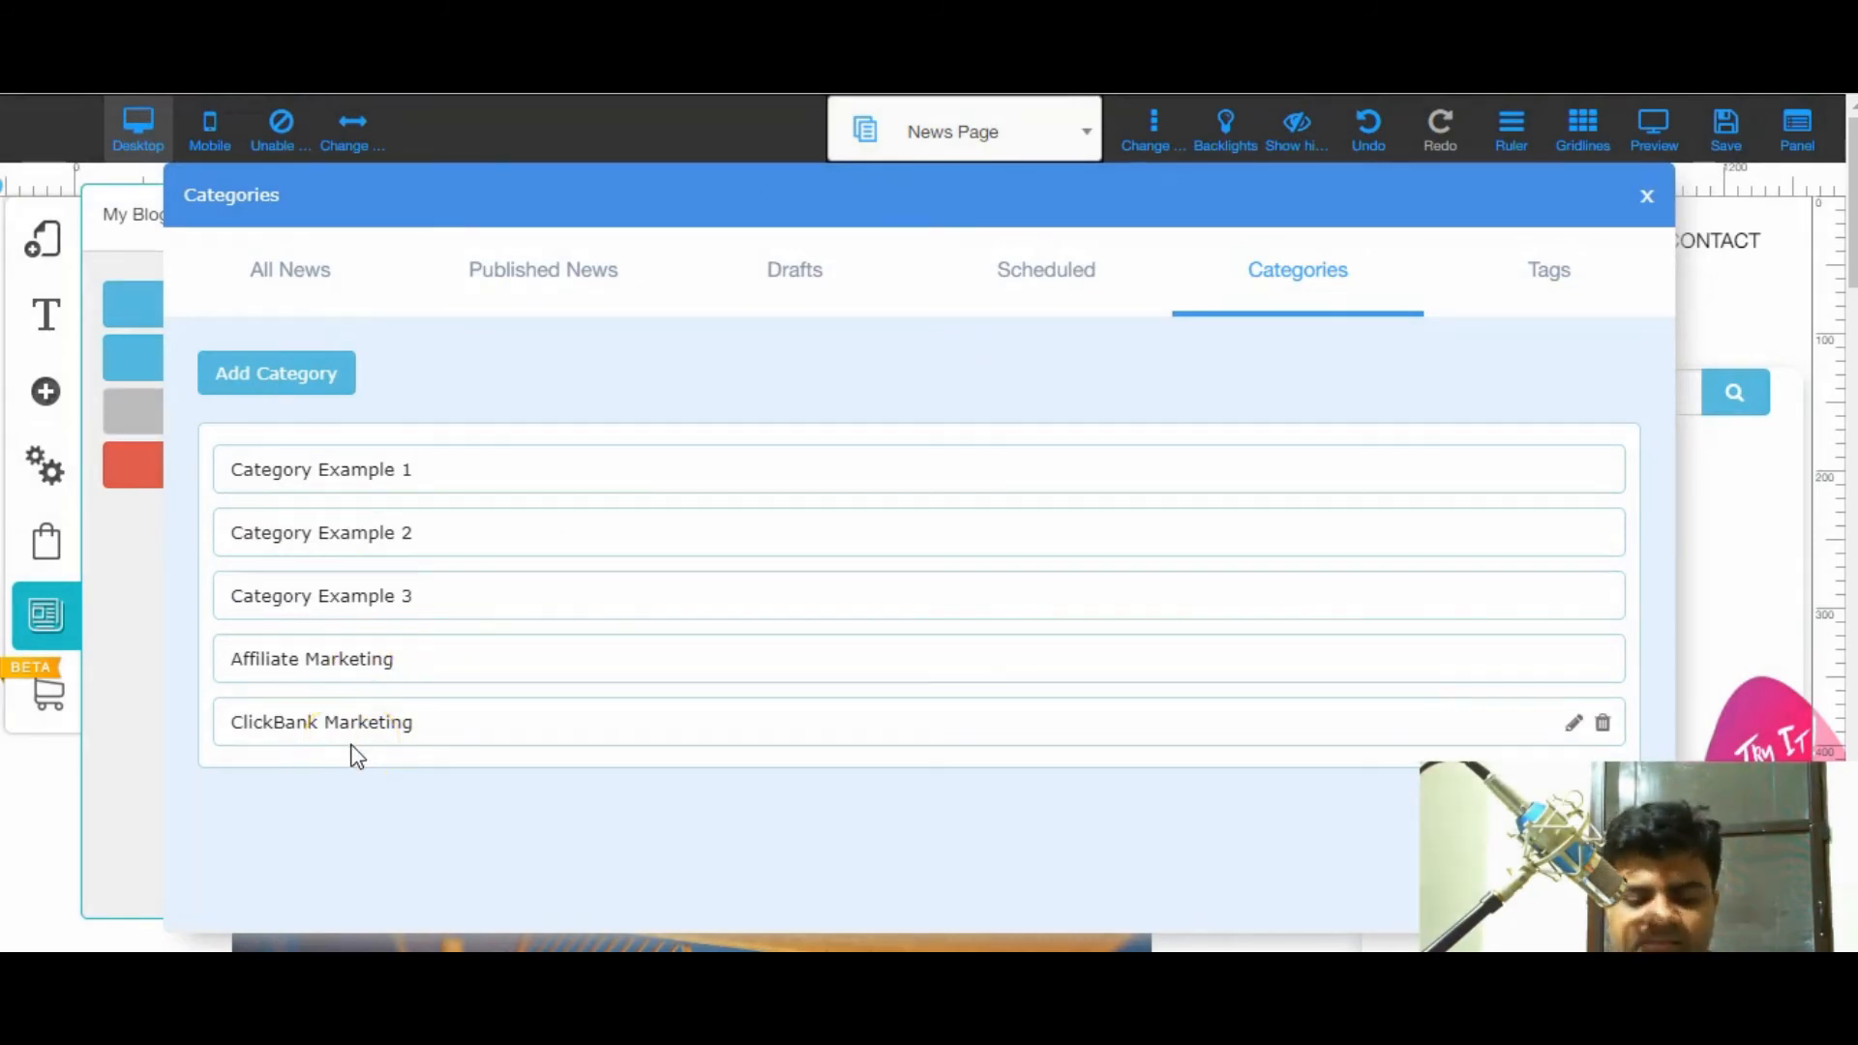
left_click(1567, 276)
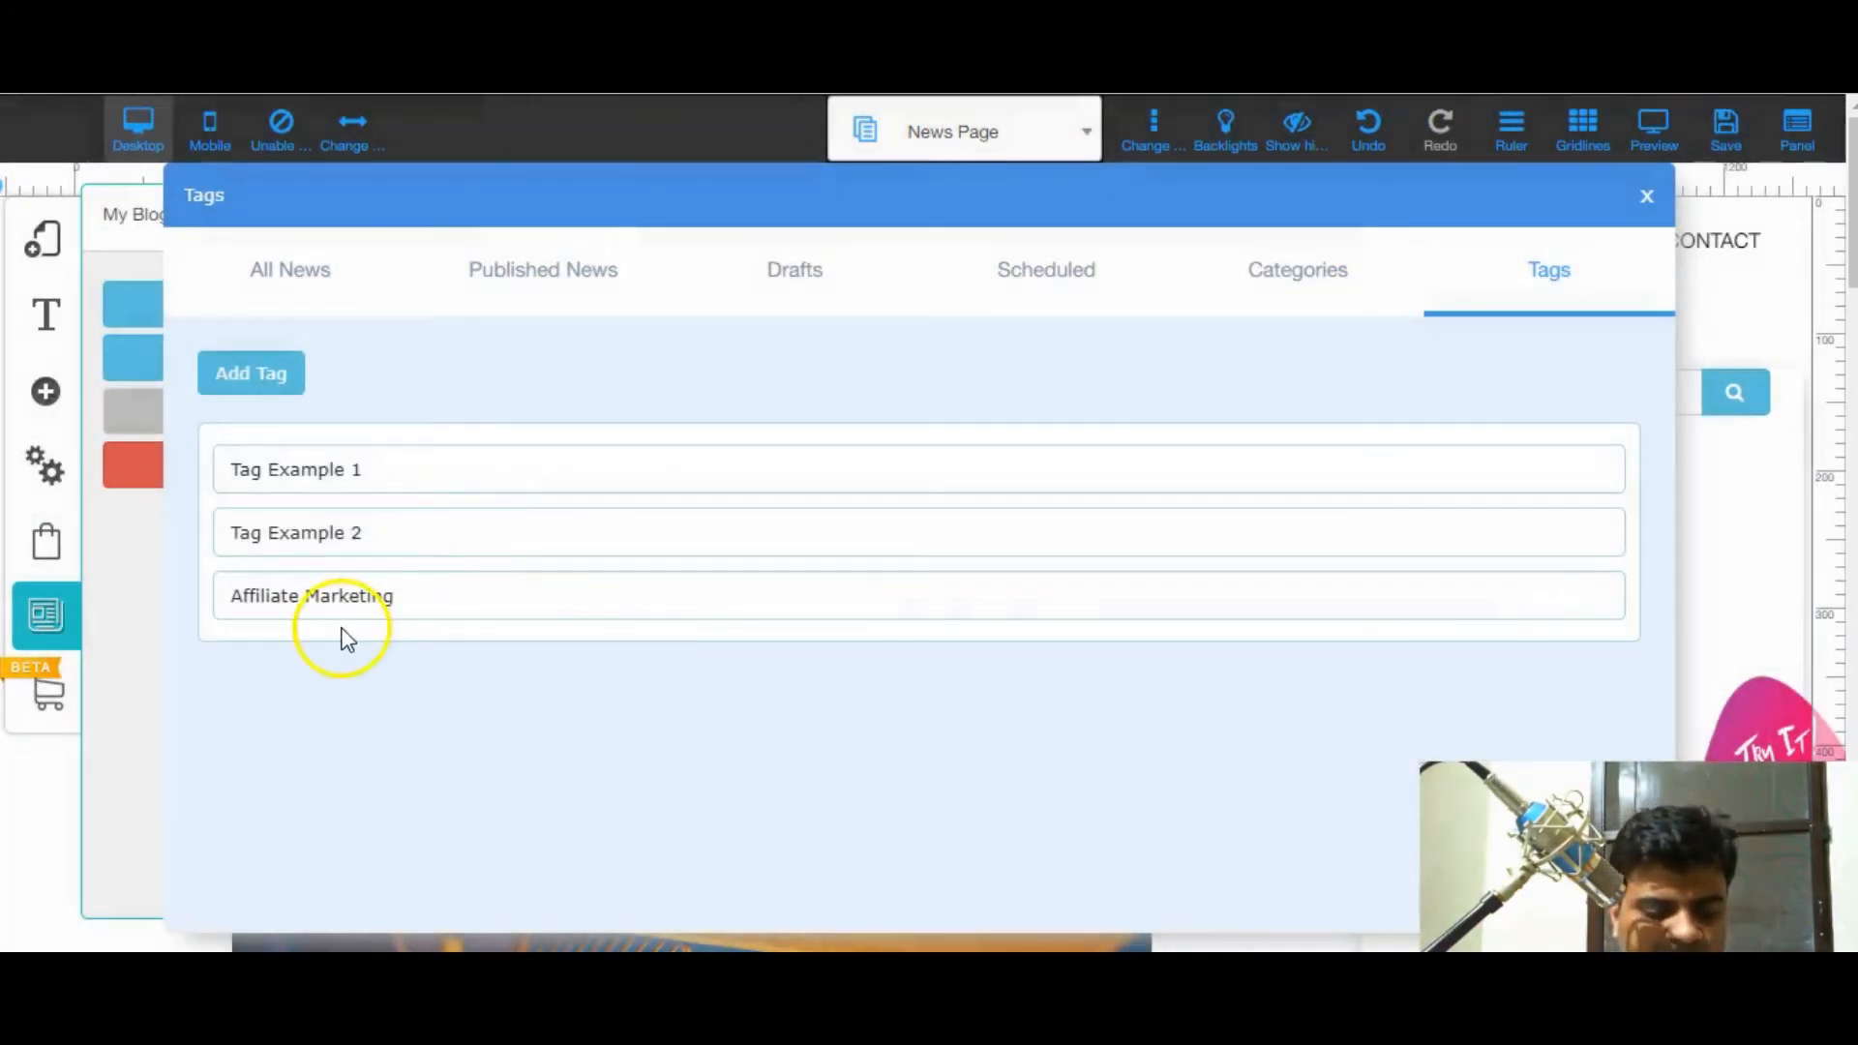
left_click(1646, 201)
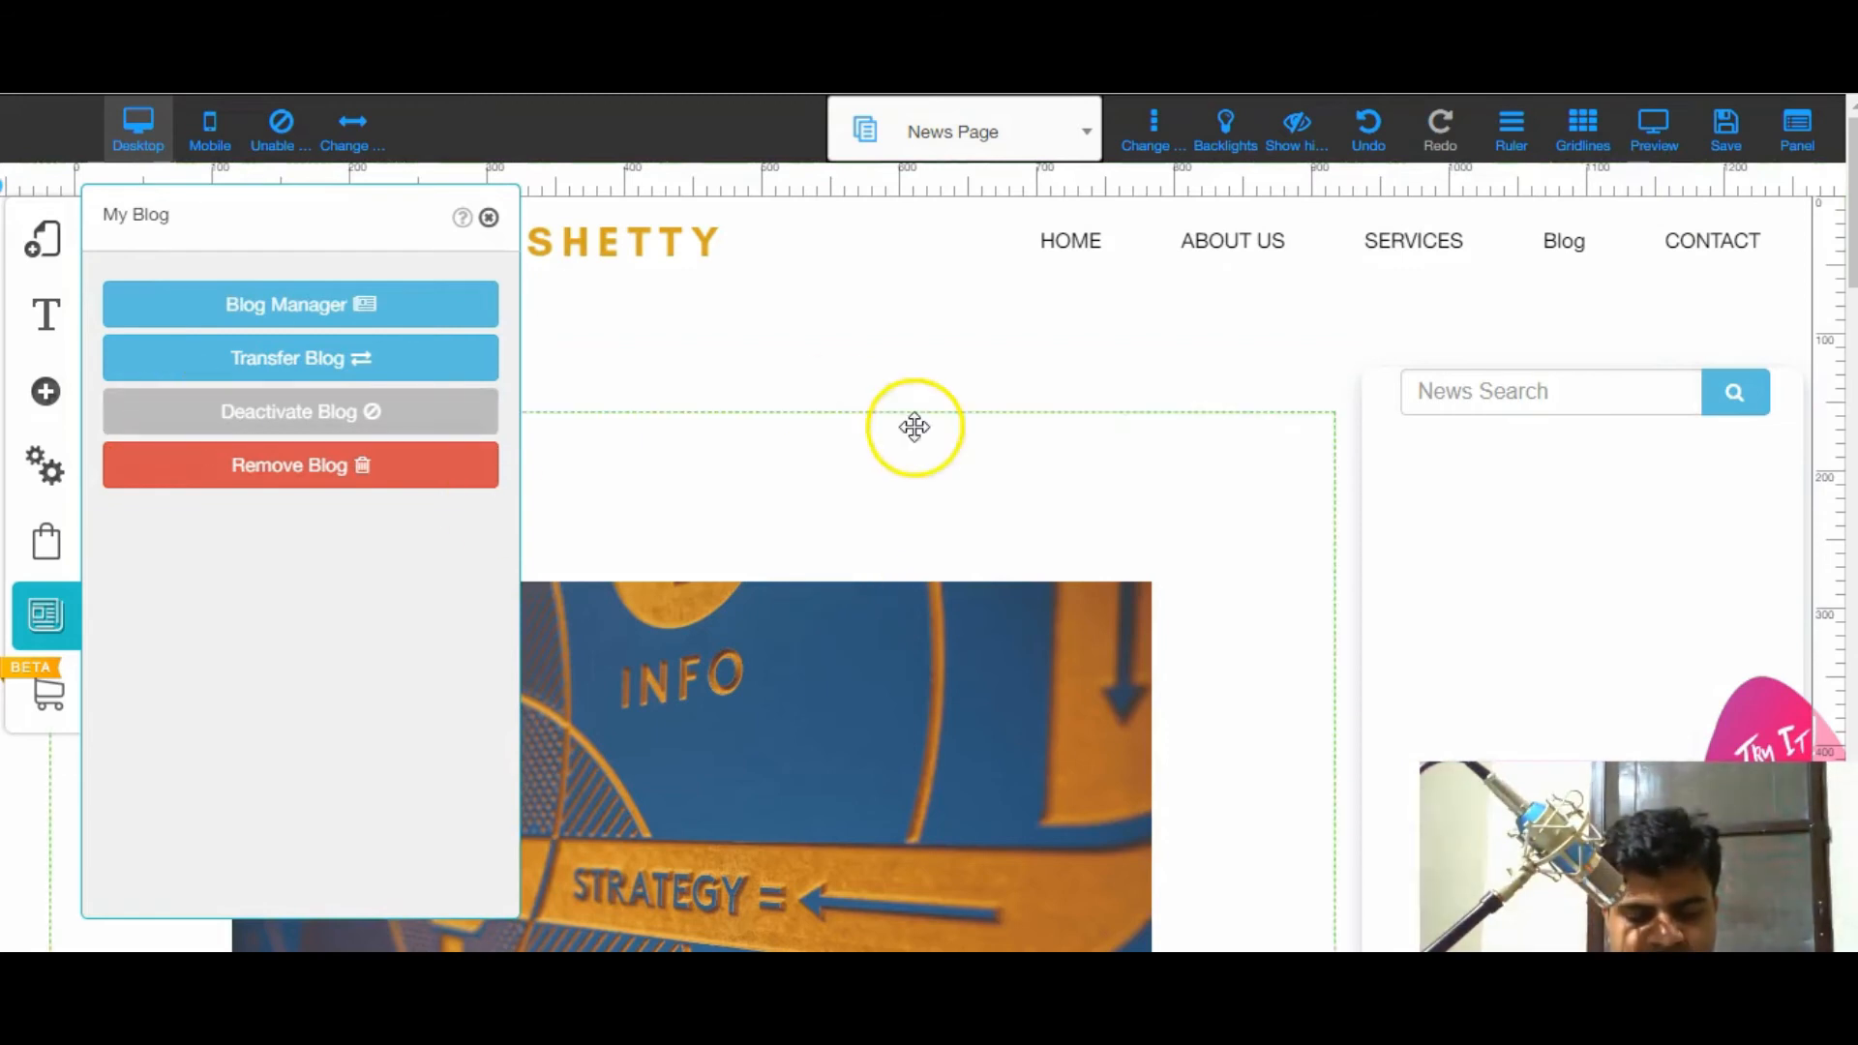
- Reopen the blog manager's list of all news and check the sharing image option of the Affiliate Marketing post
left_click(914, 427)
scroll(915, 427, "down", 2)
scroll(914, 427, "up", 2)
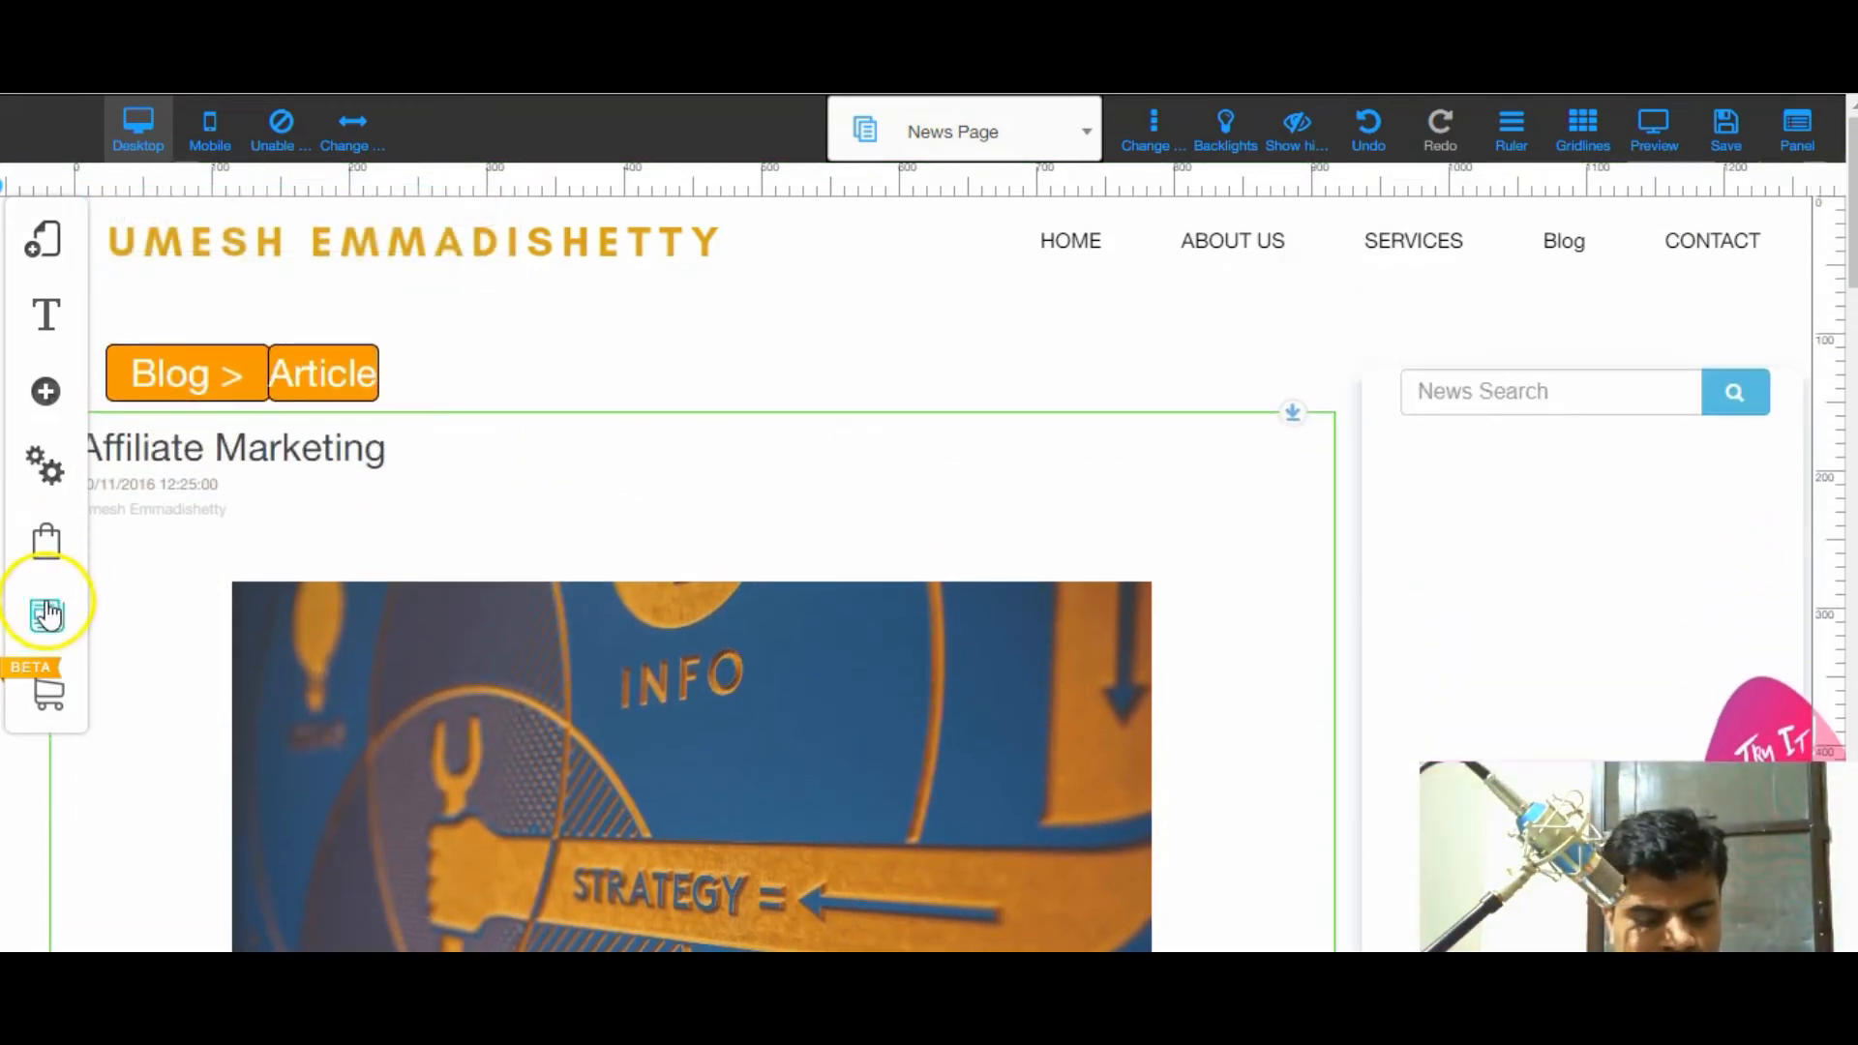
left_click(47, 612)
left_click(295, 303)
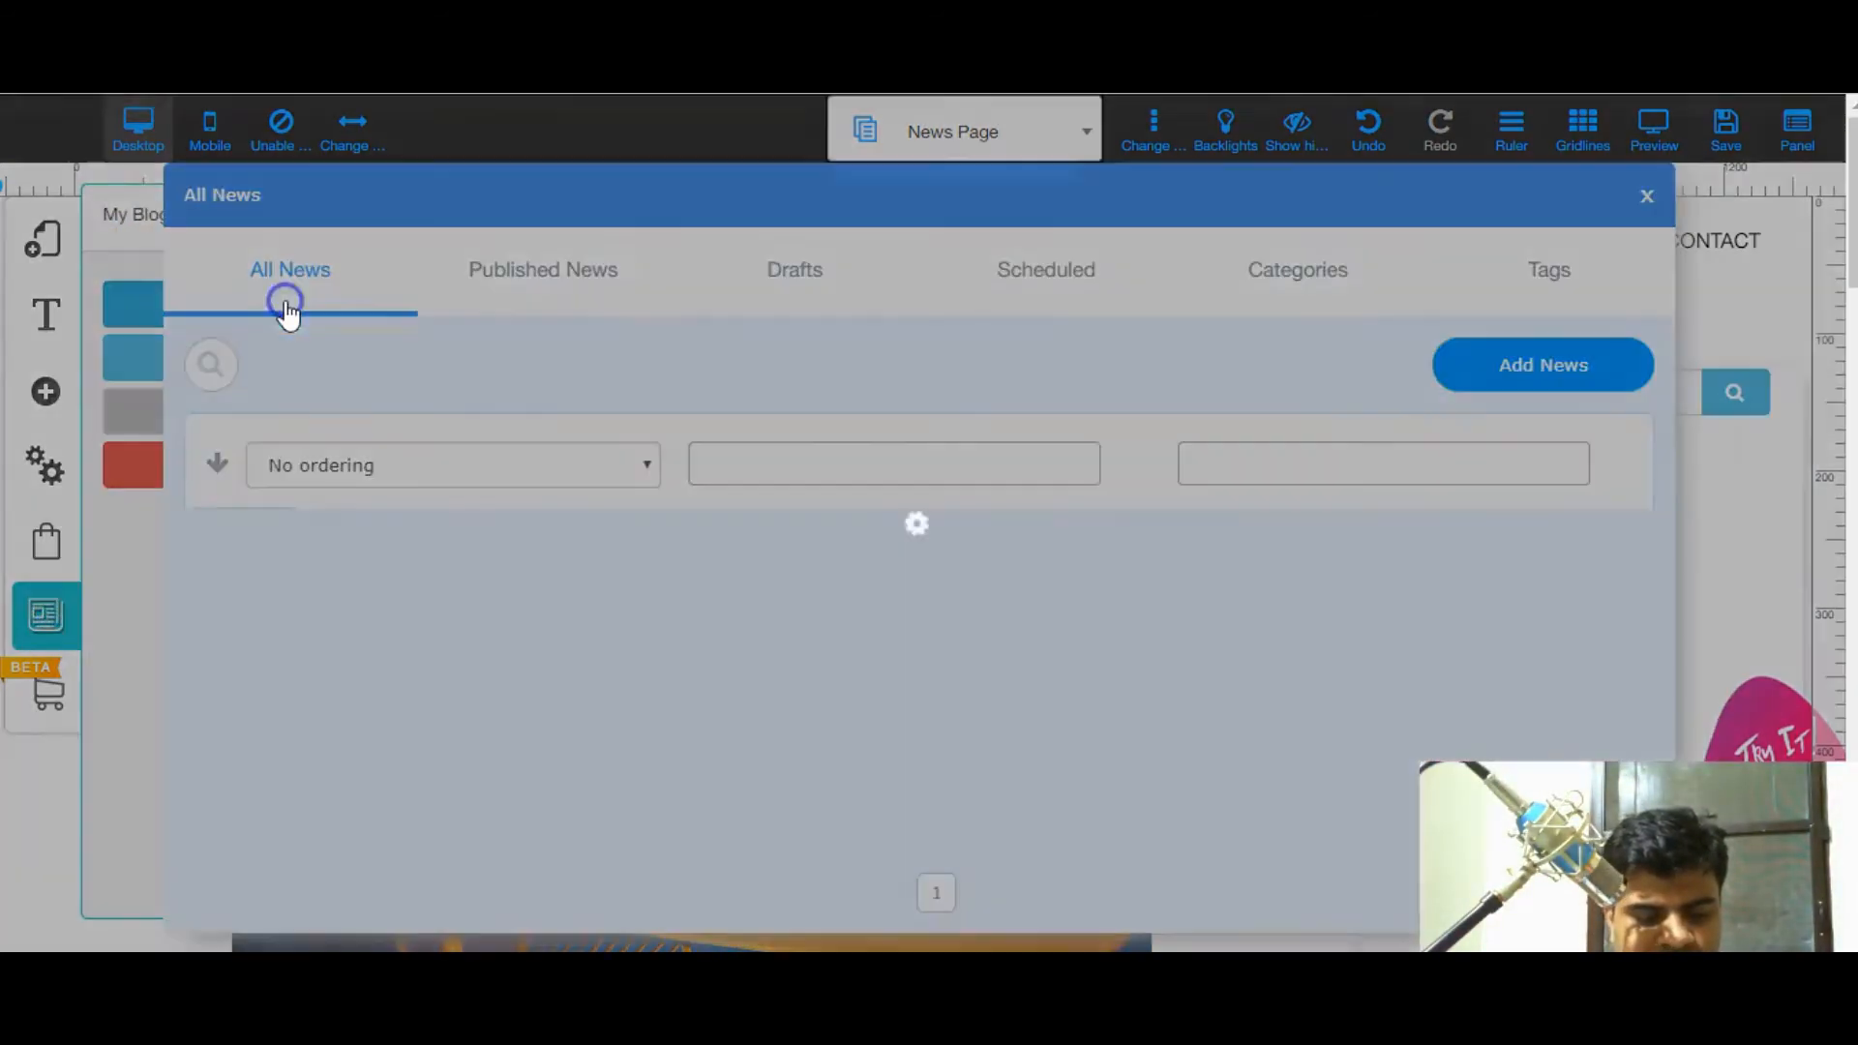
mouse_move(485, 601)
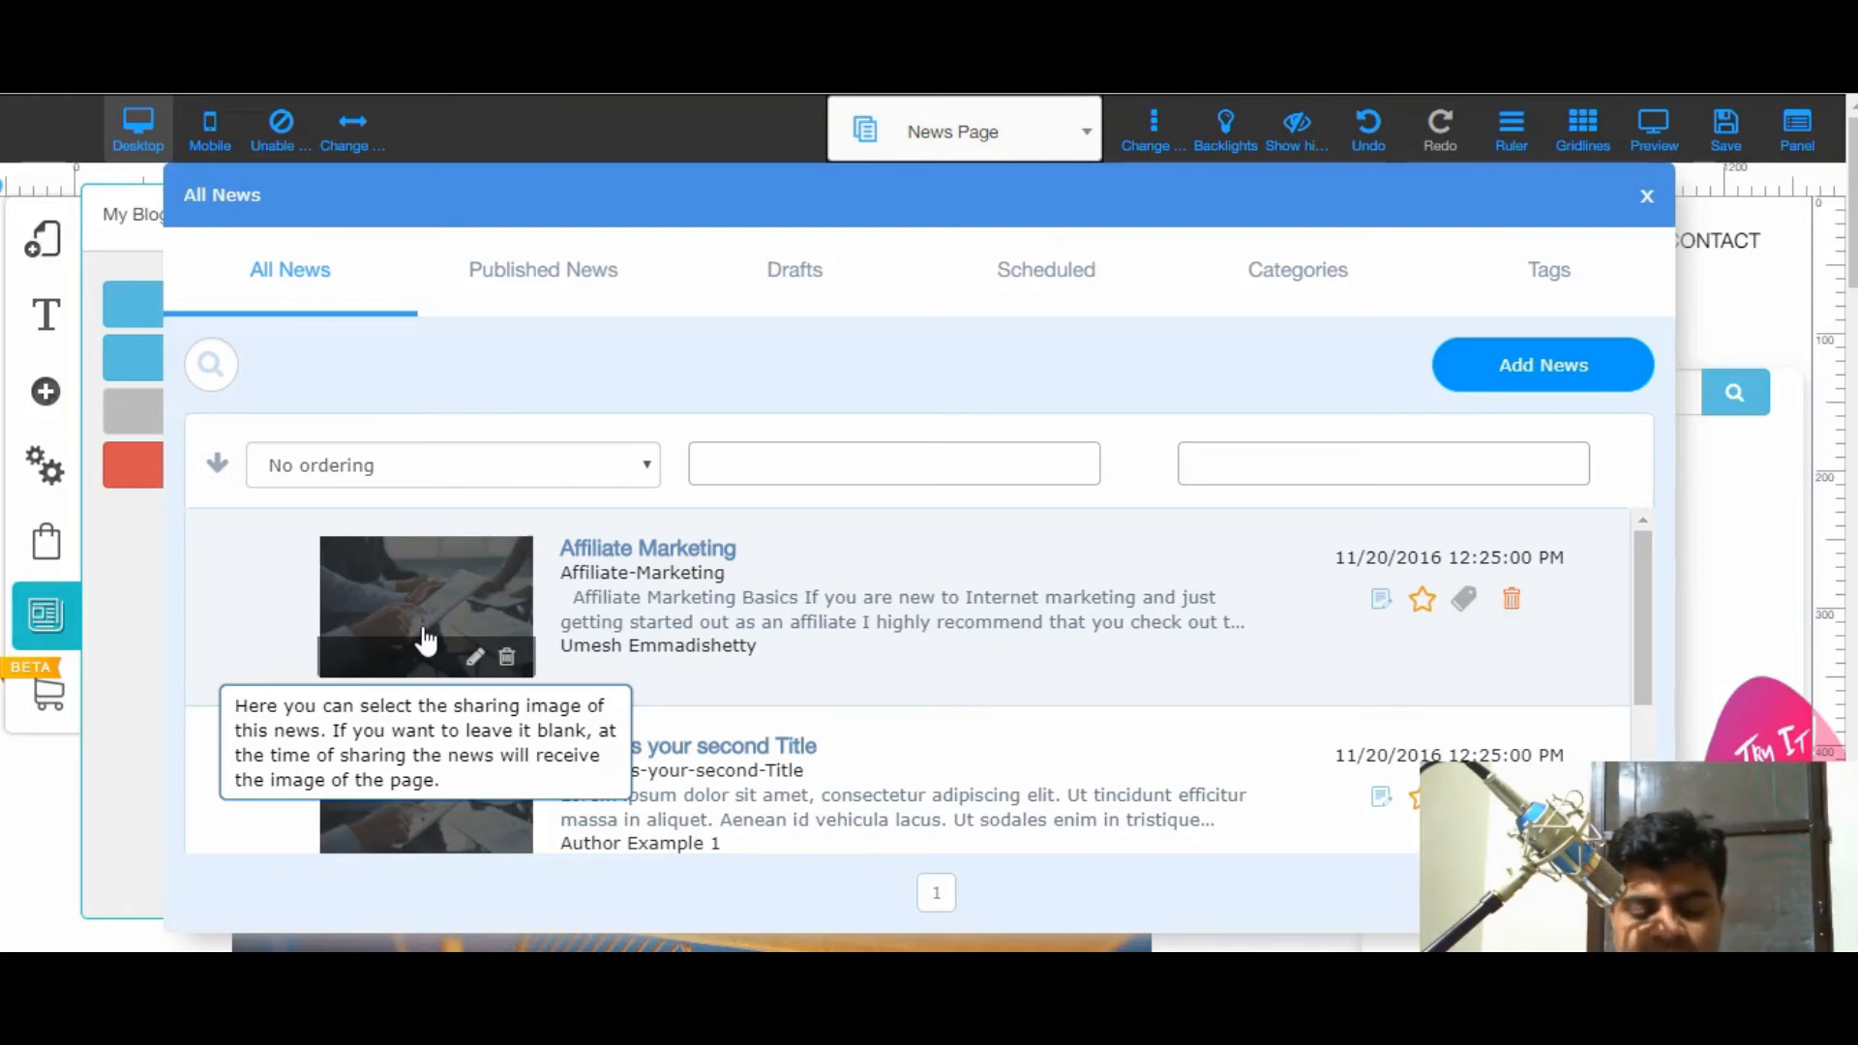
mouse_move(477, 653)
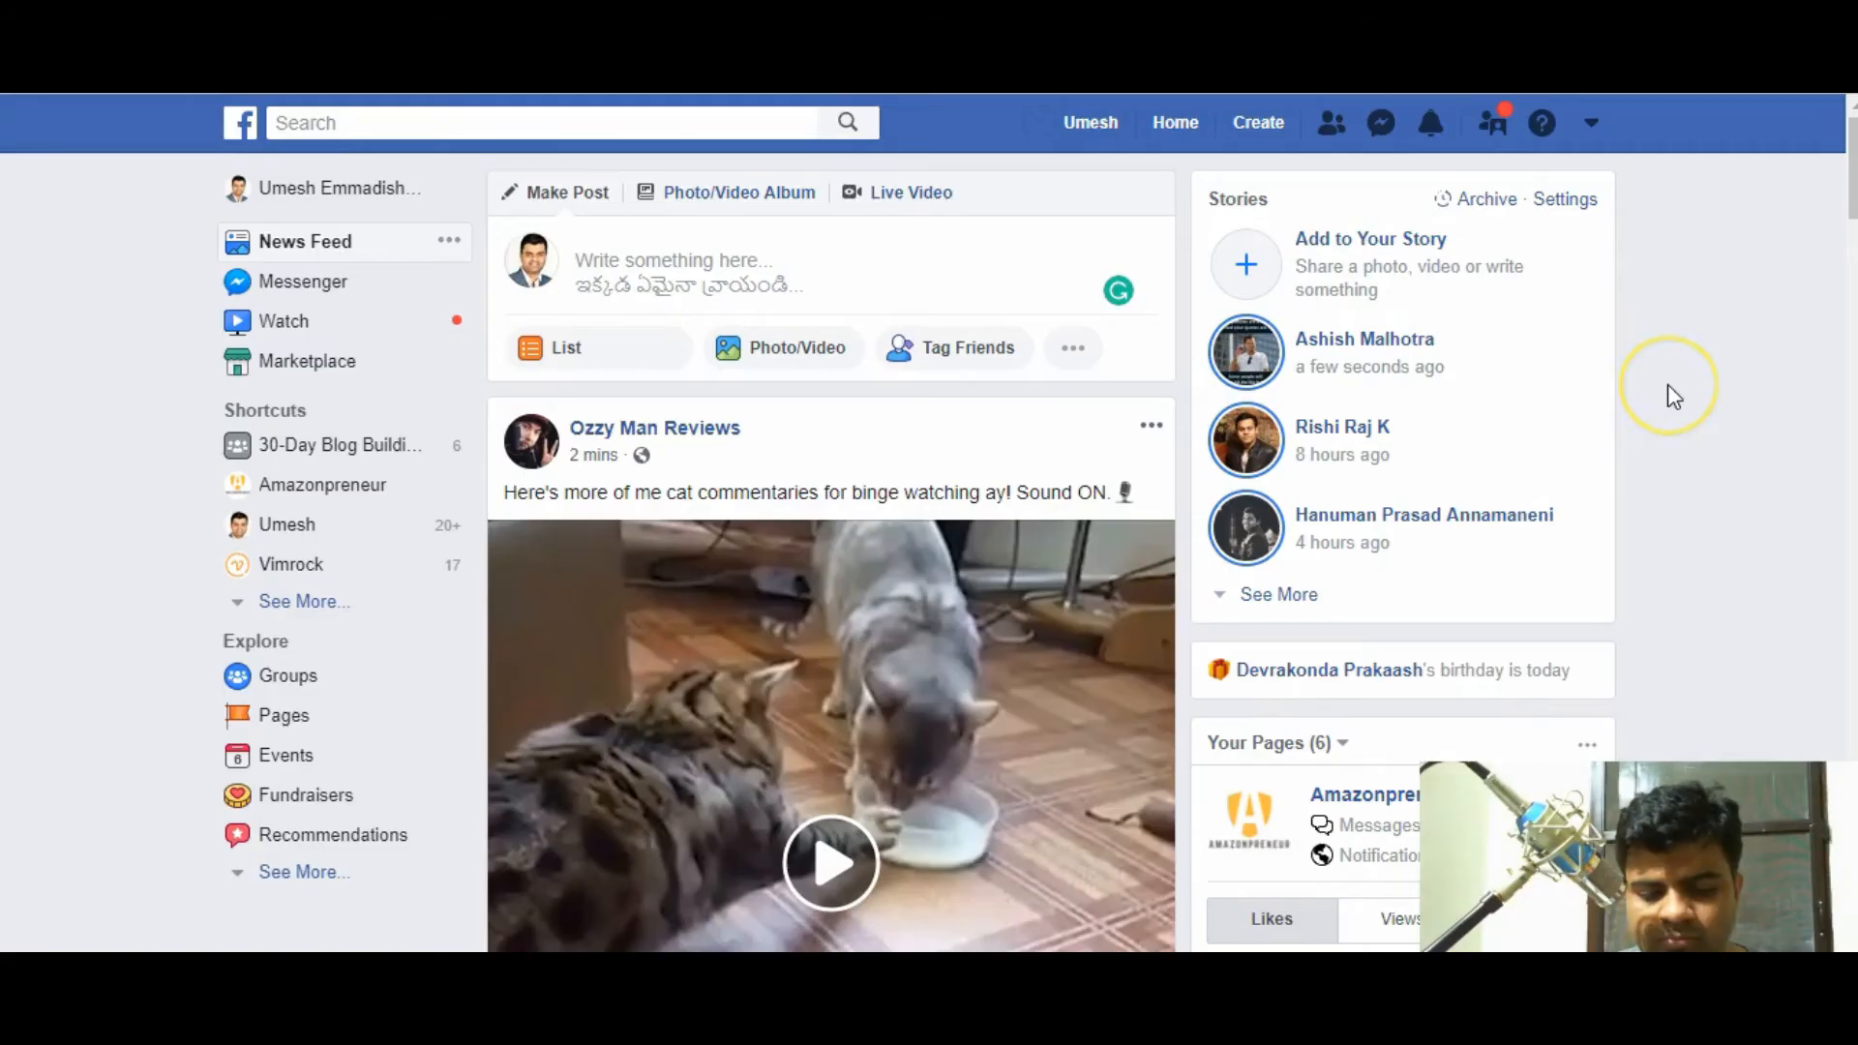
scroll(1669, 385, "down", 1)
scroll(1668, 385, "up", 1)
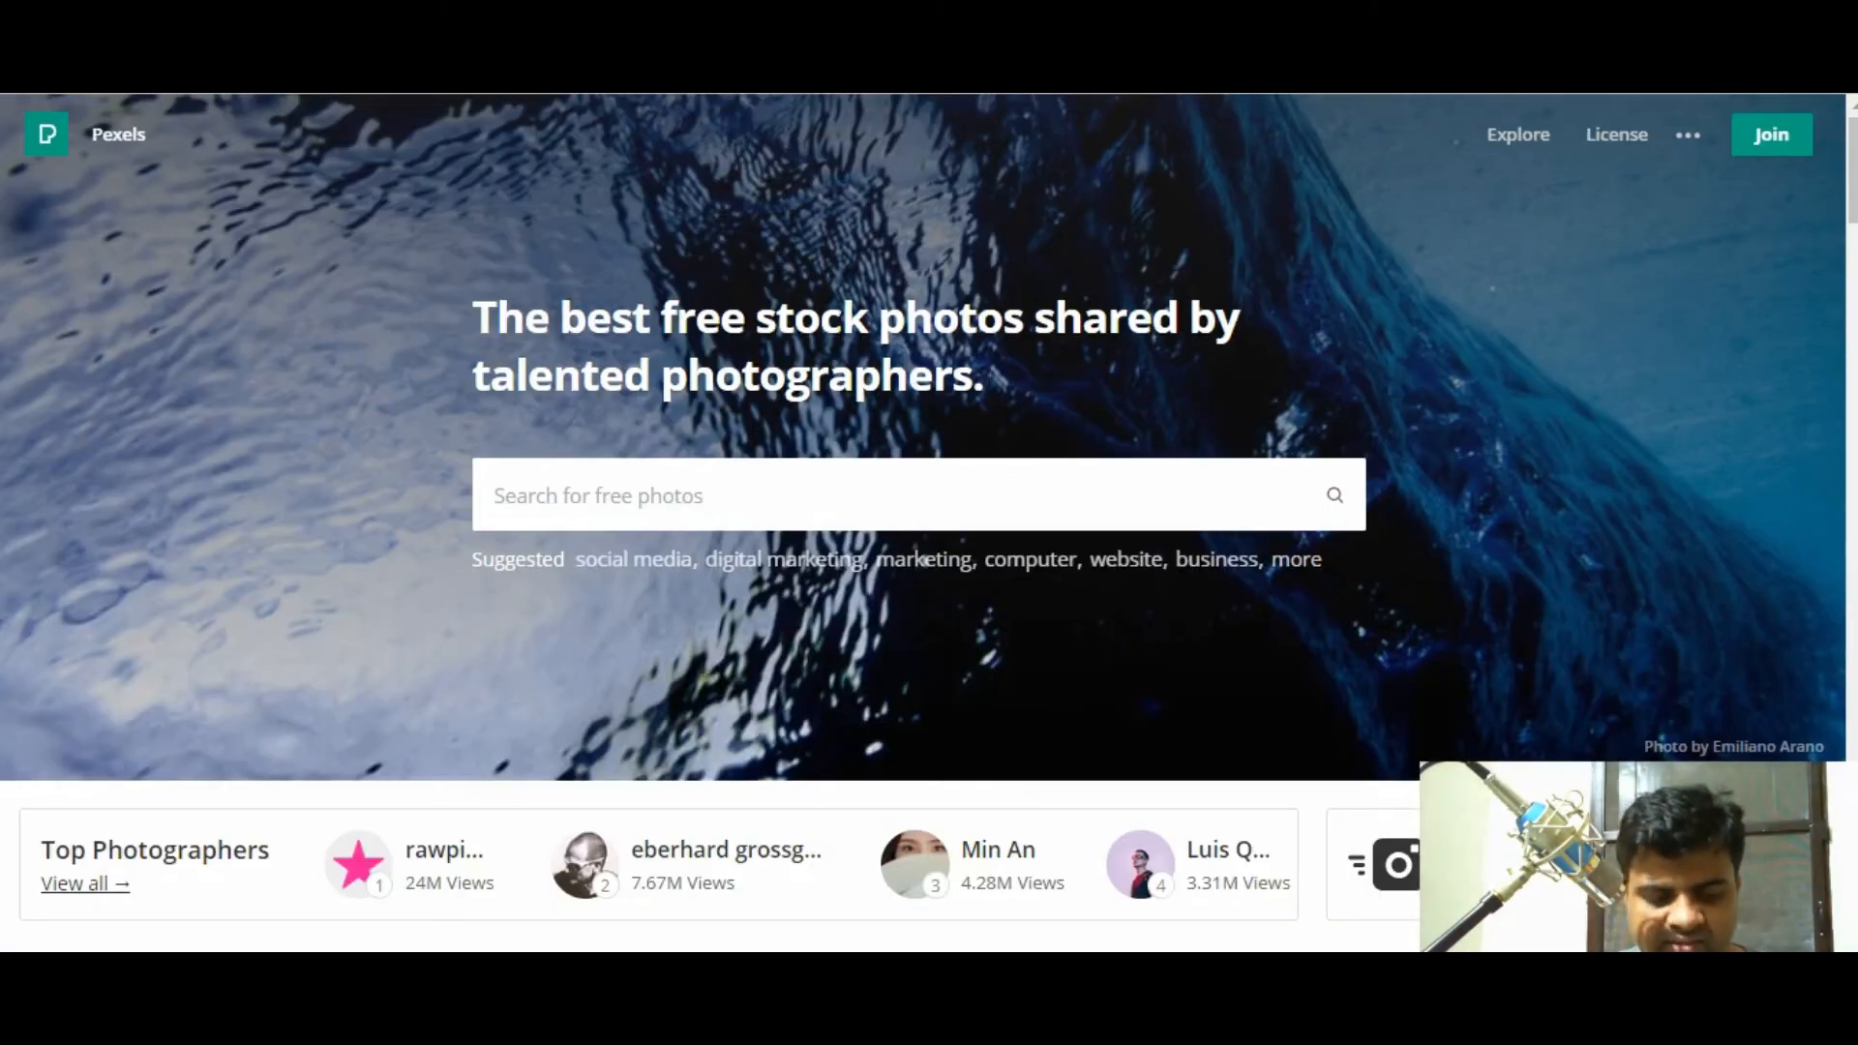
key("ctrl+t")
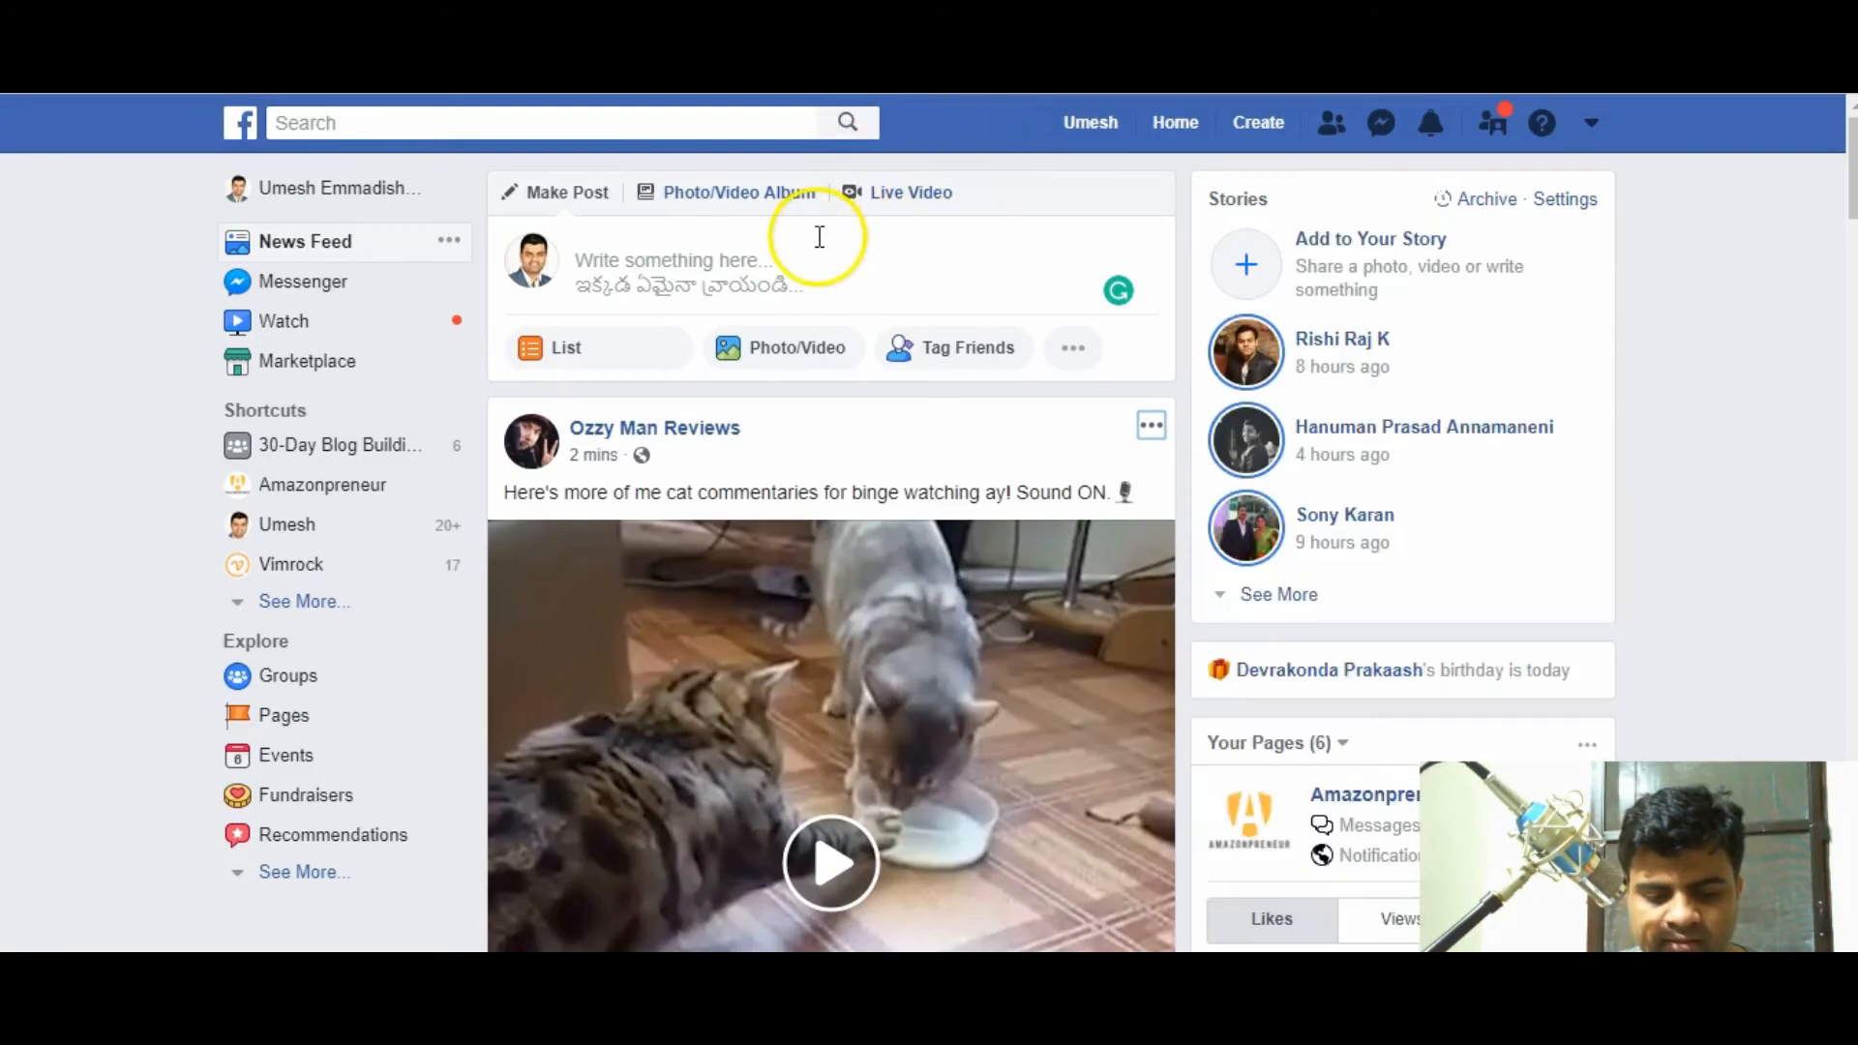
left_click(818, 234)
type("https://www.pexels.com/")
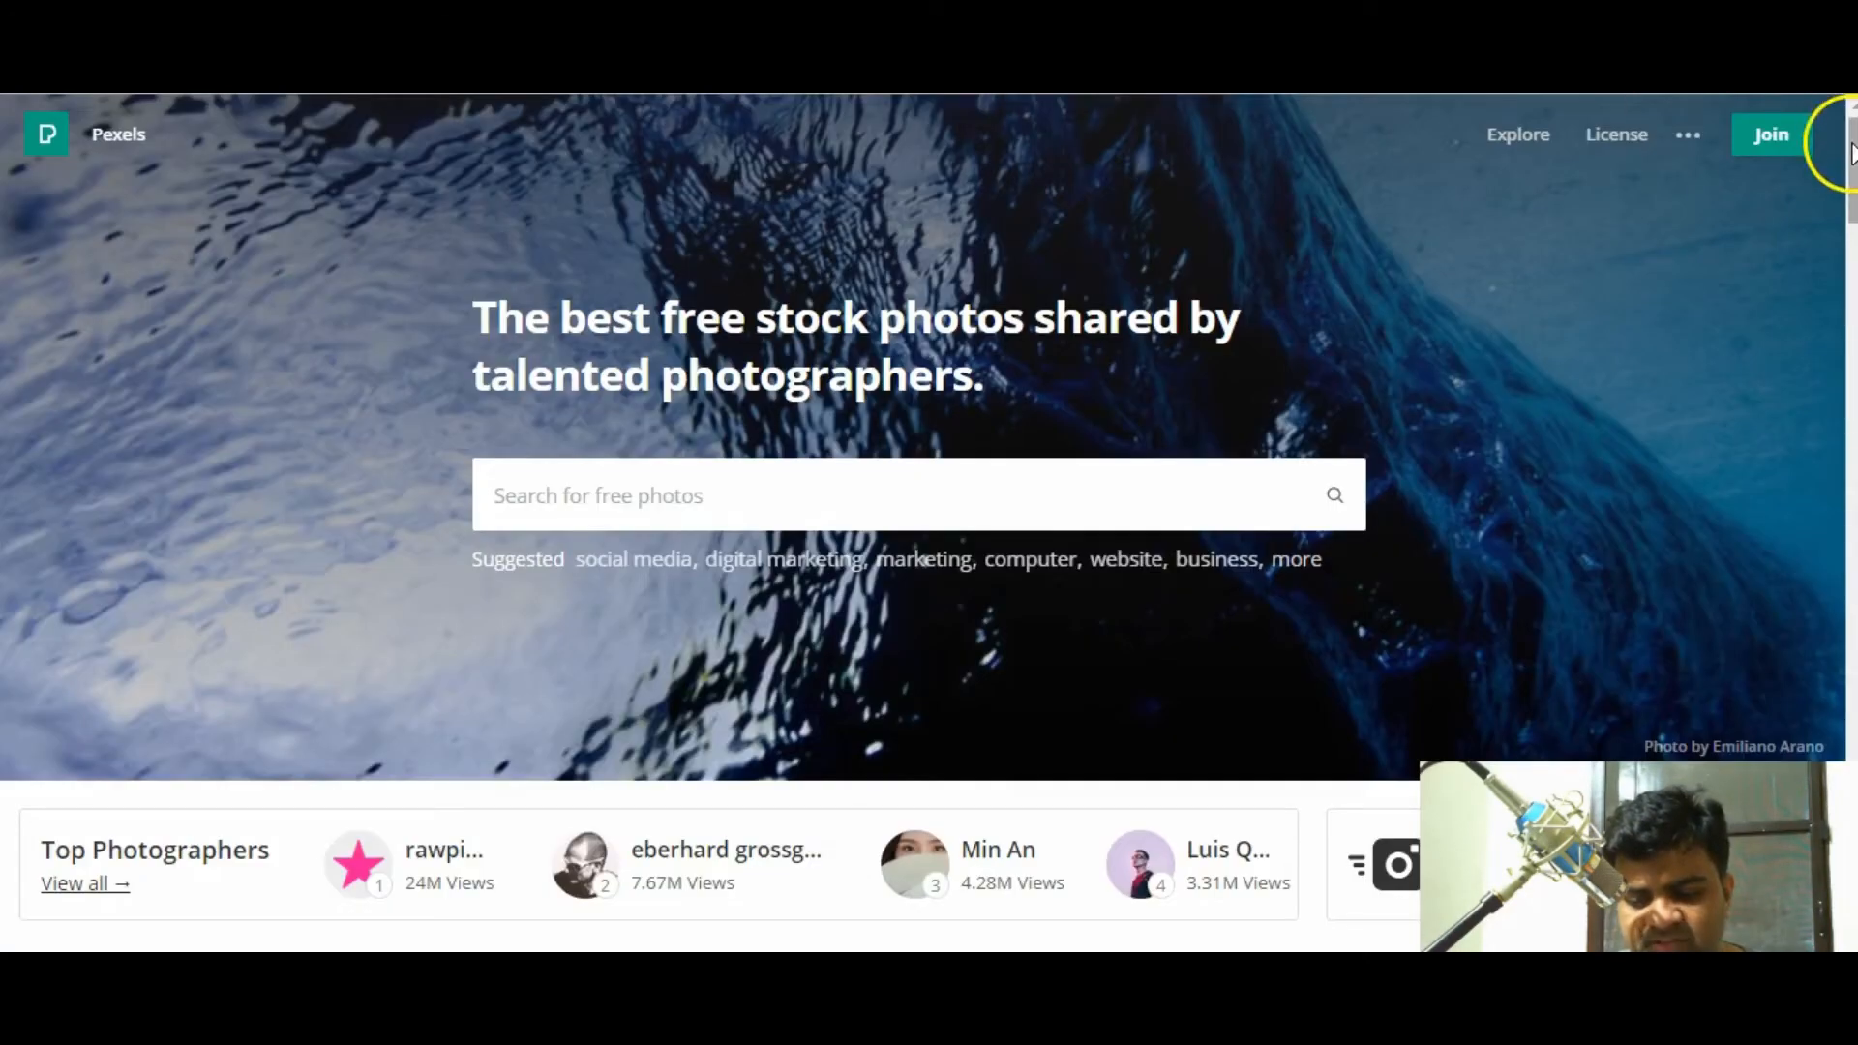
left_click_drag(1851, 146, 1851, 203)
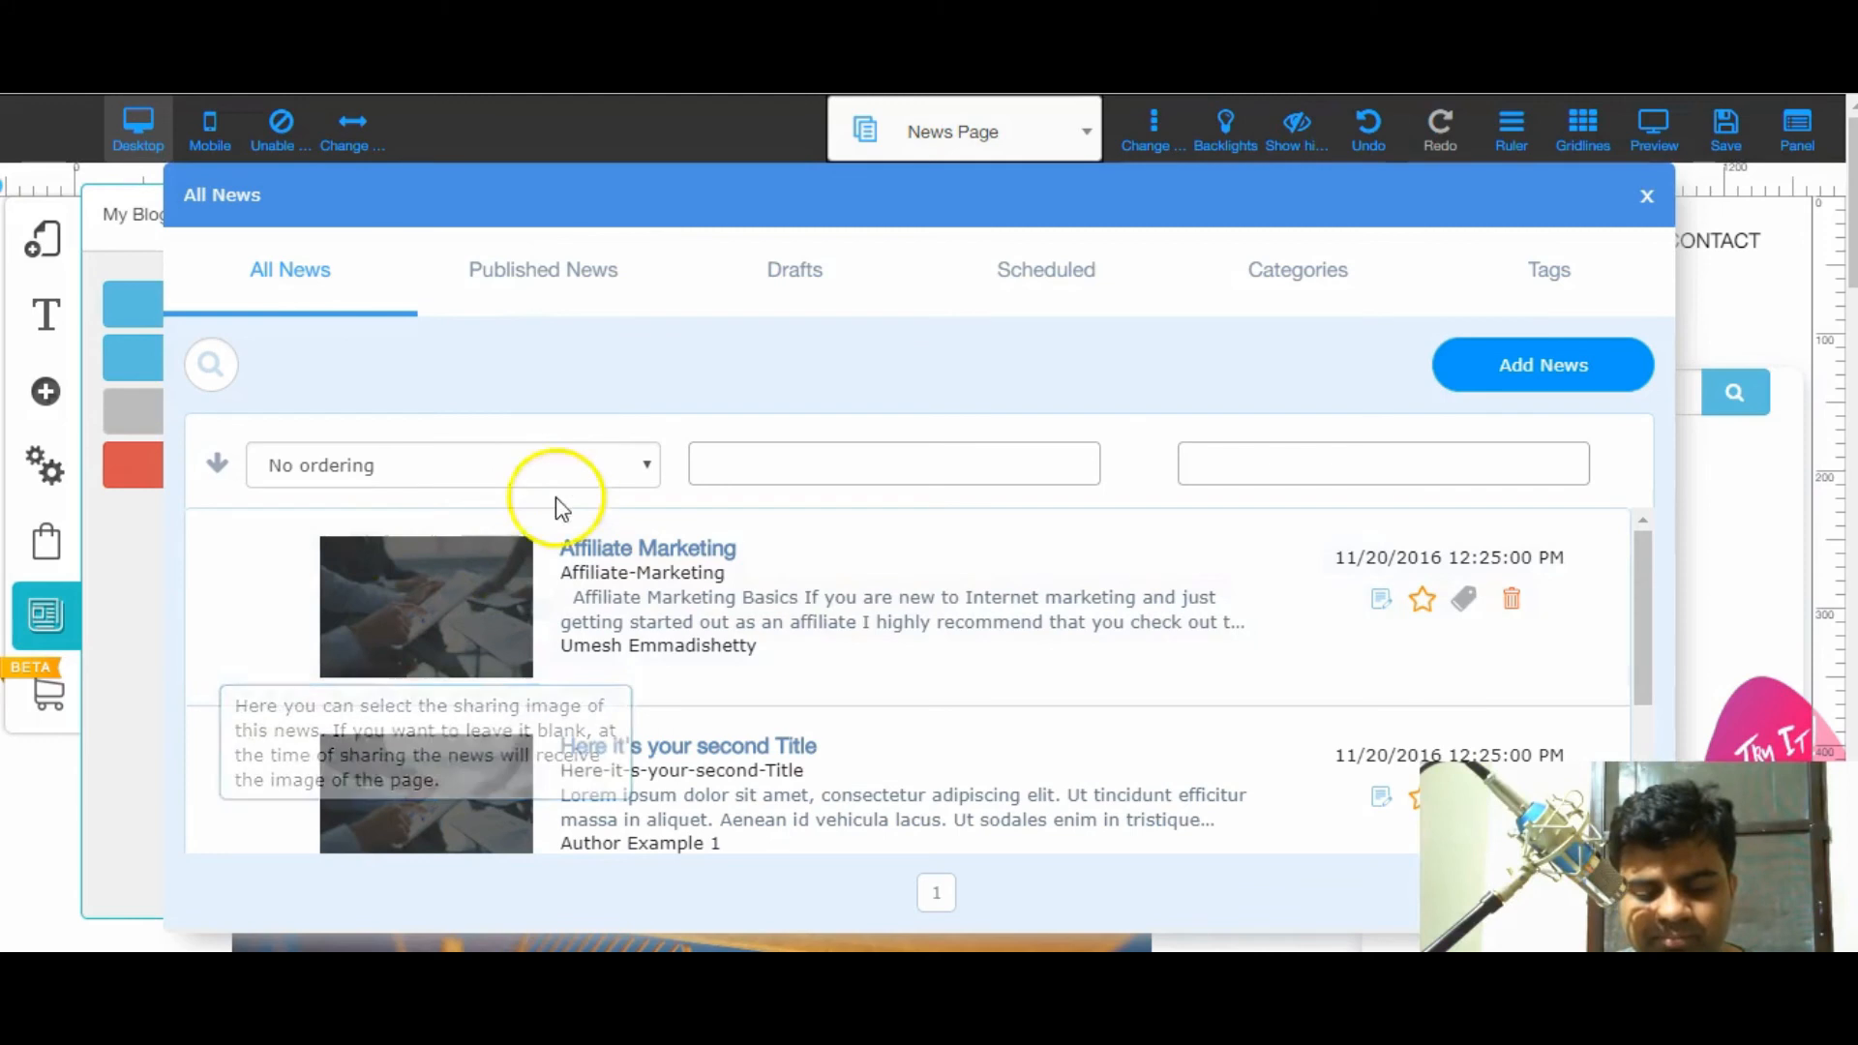
- Return to the website builder, recheck the sharing image option, close the blog panels and review the article page down to its comments
mouse_move(469, 651)
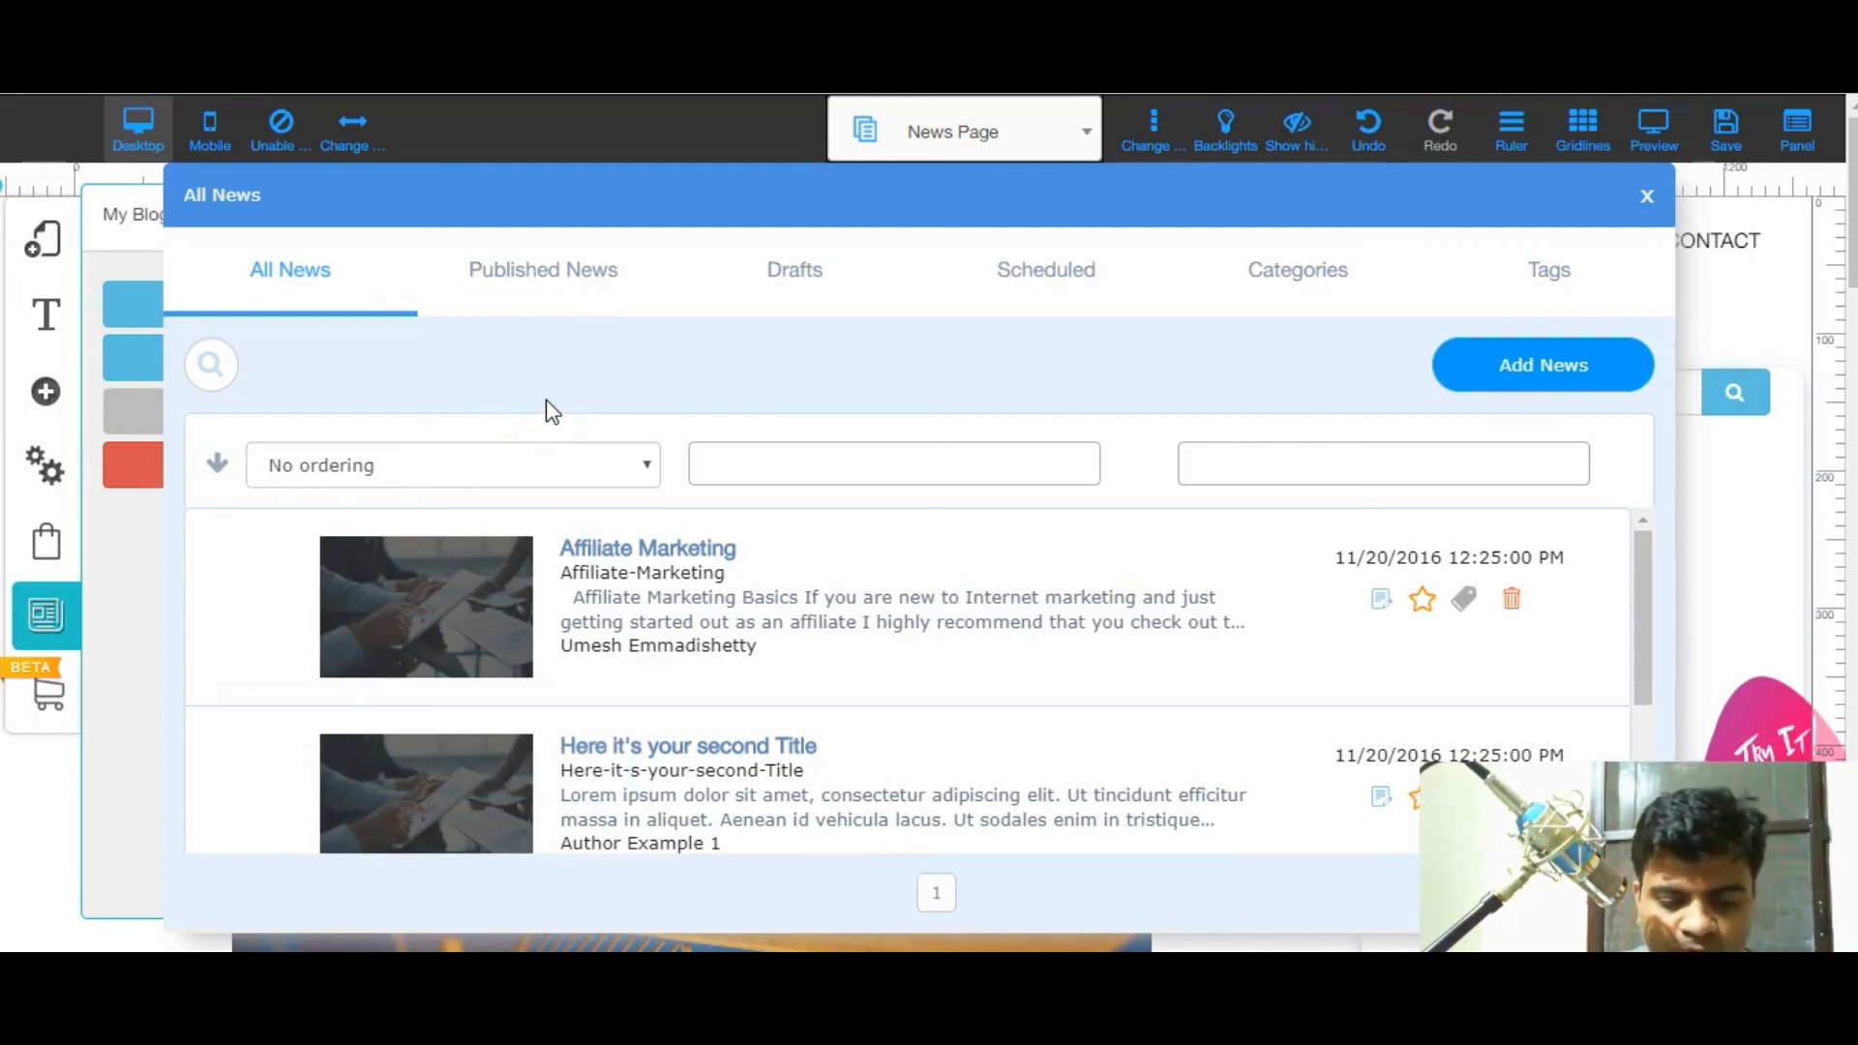
left_click(1647, 198)
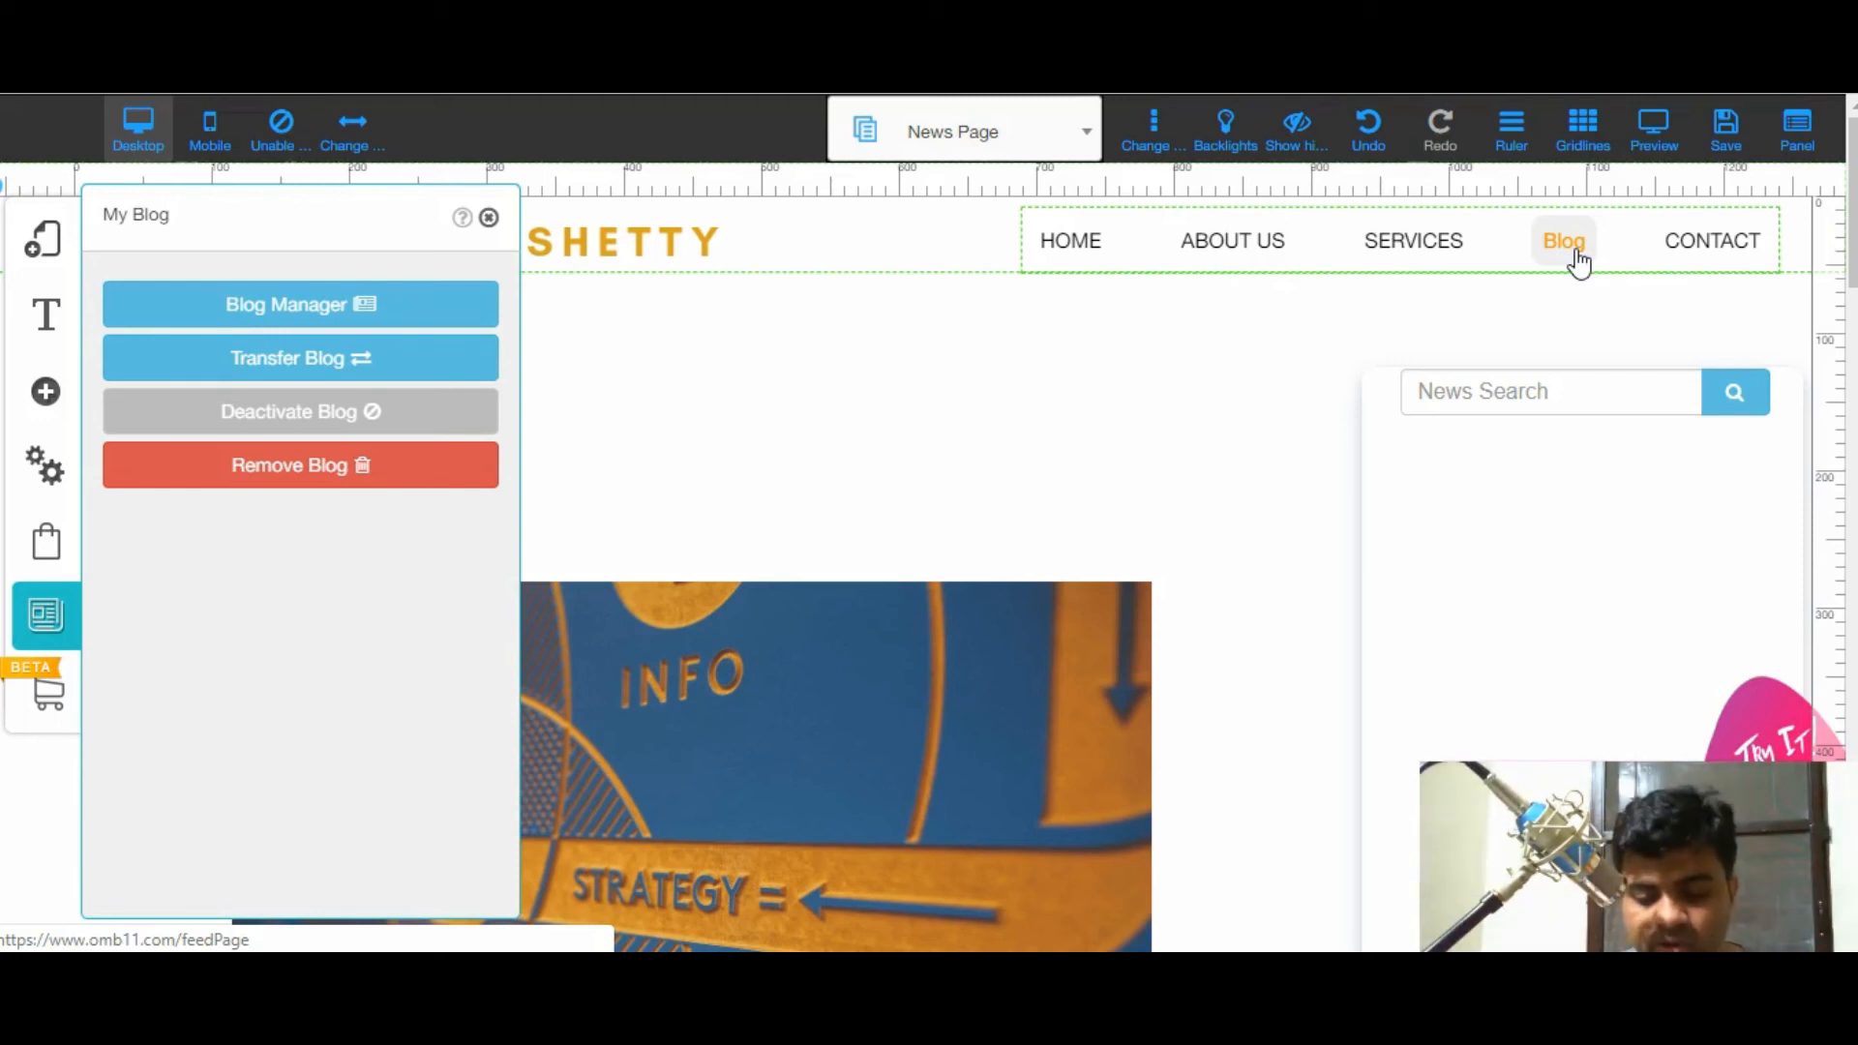
scroll(1229, 593, "down", 10)
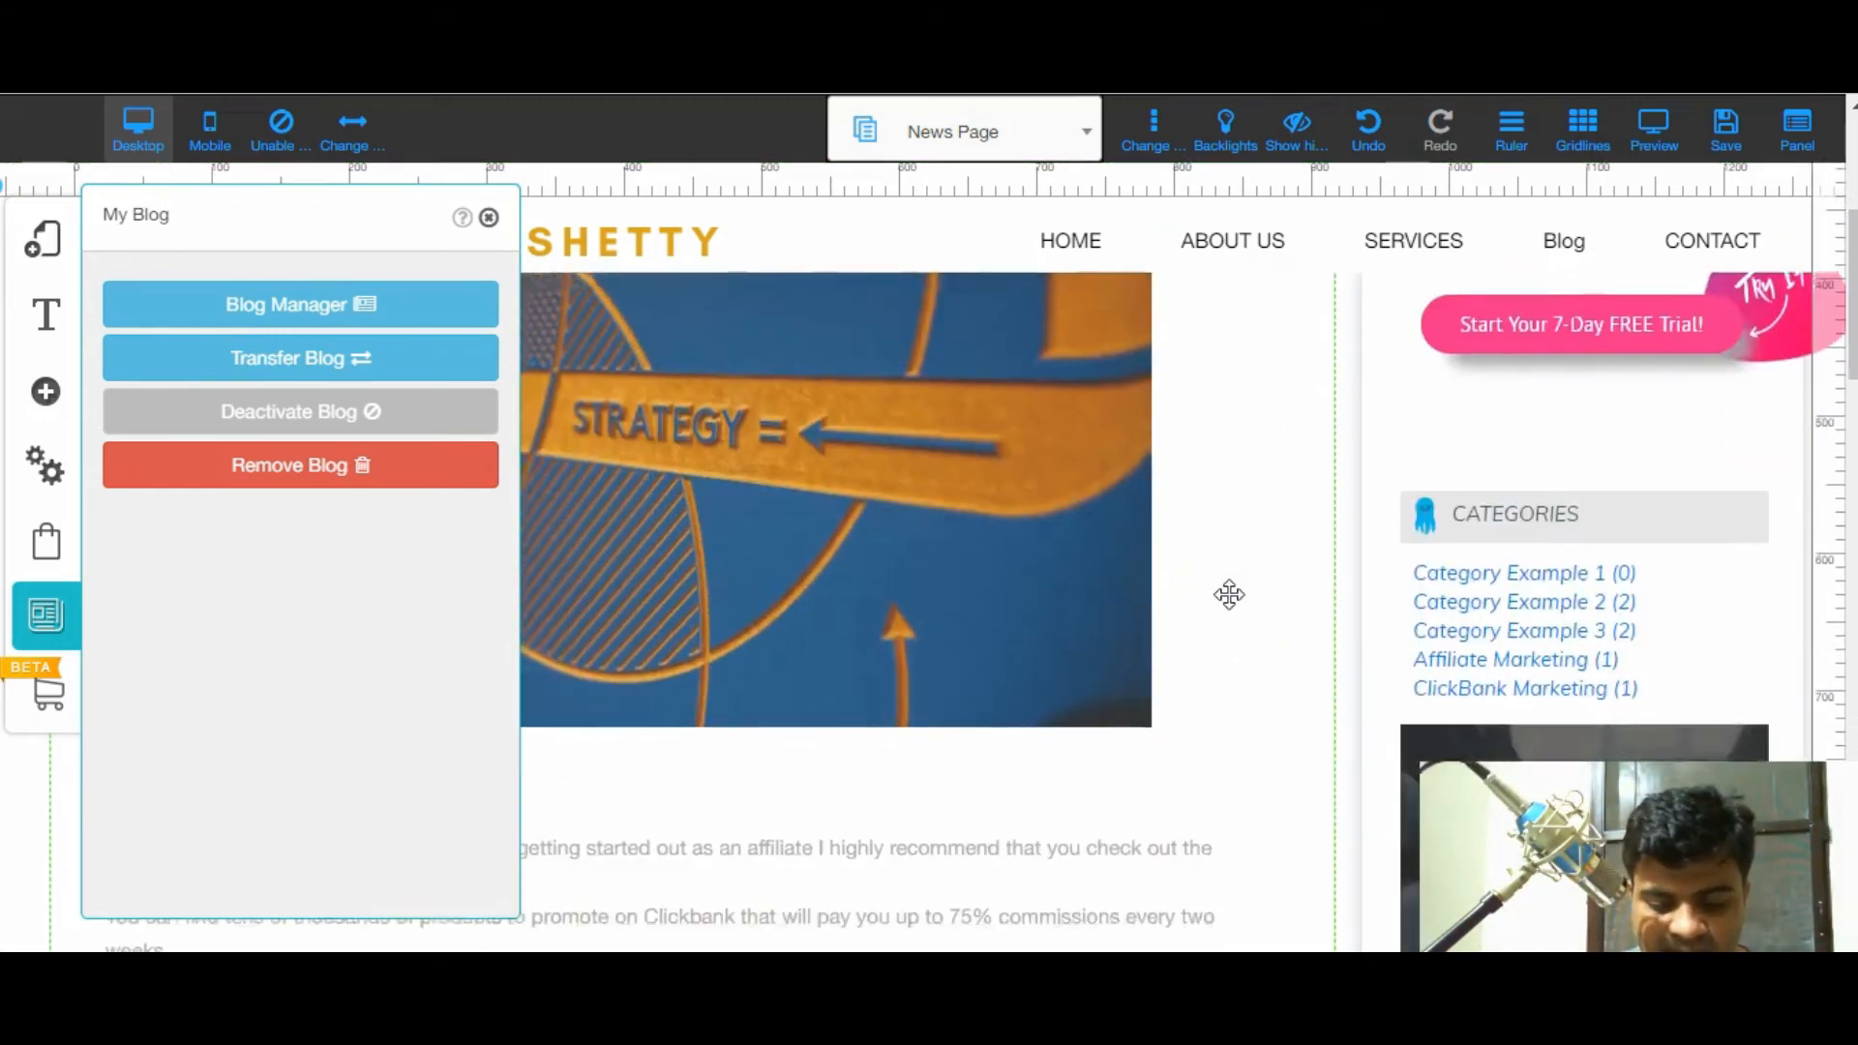
scroll(1229, 594, "down", 6)
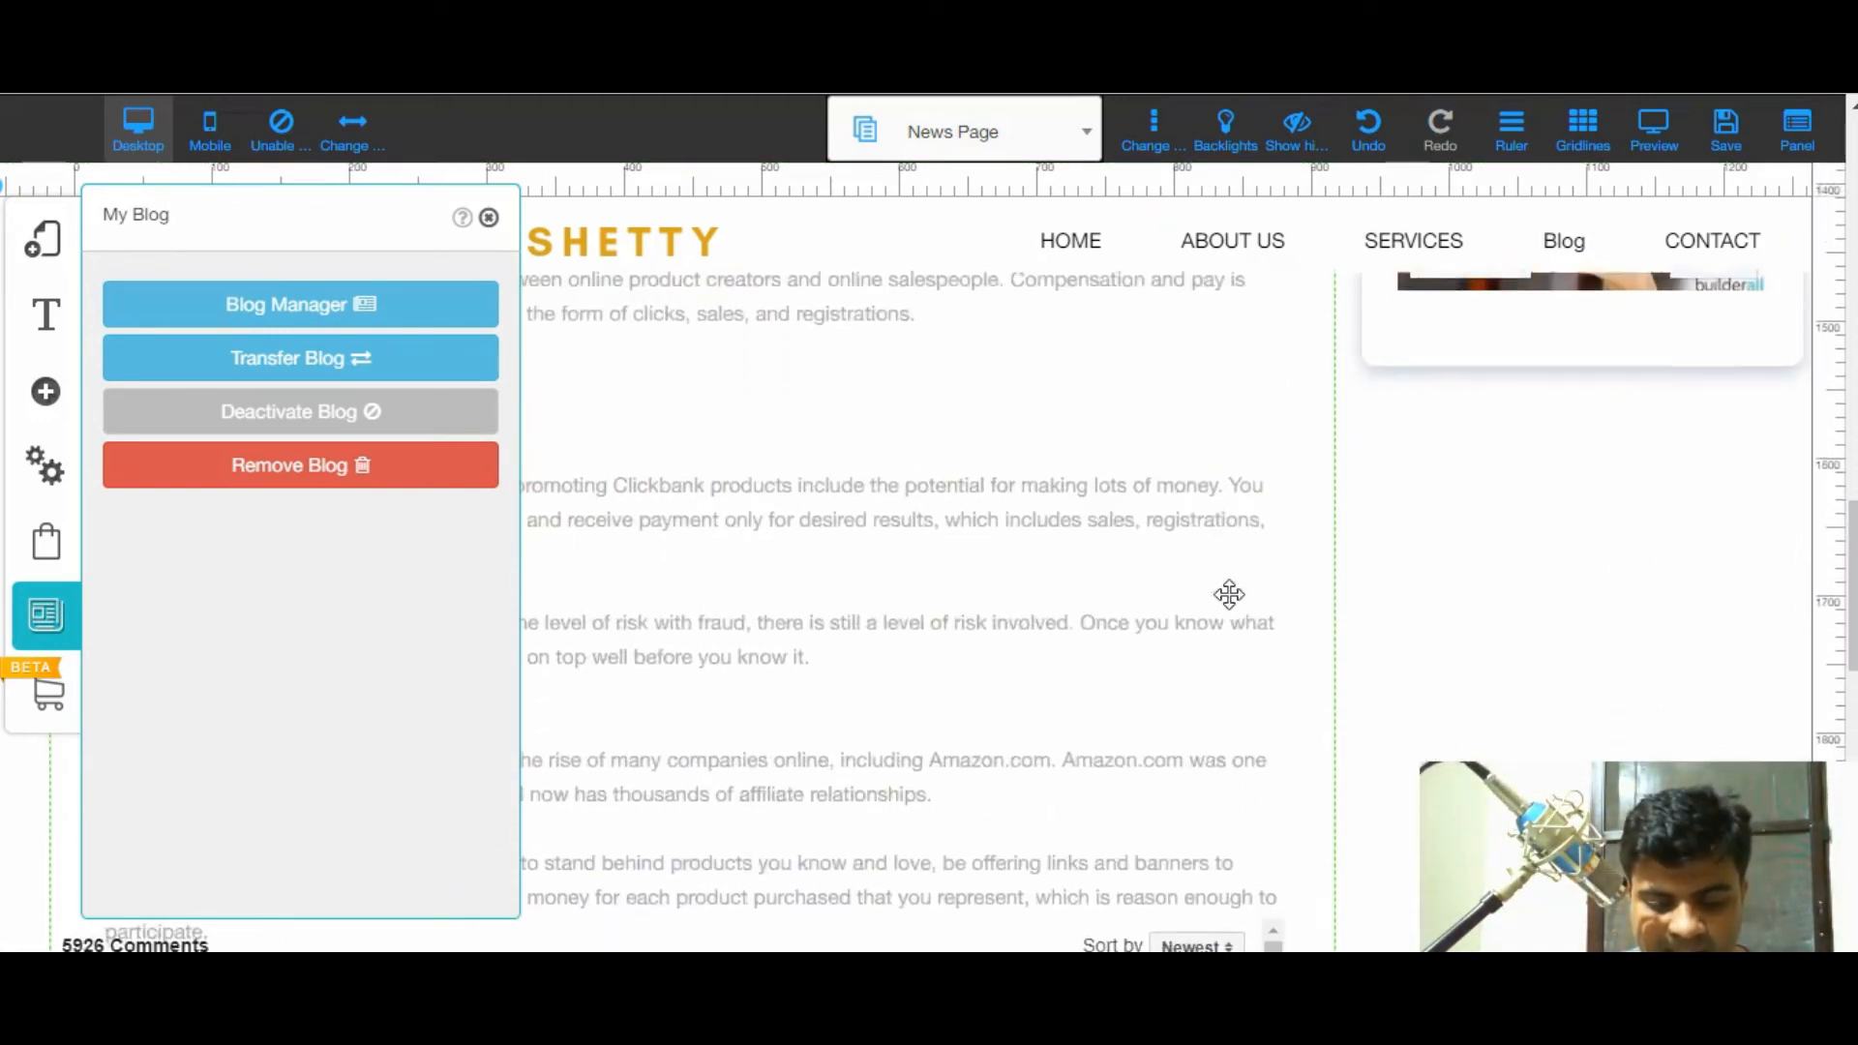
left_click(491, 219)
scroll(900, 594, "down", 7)
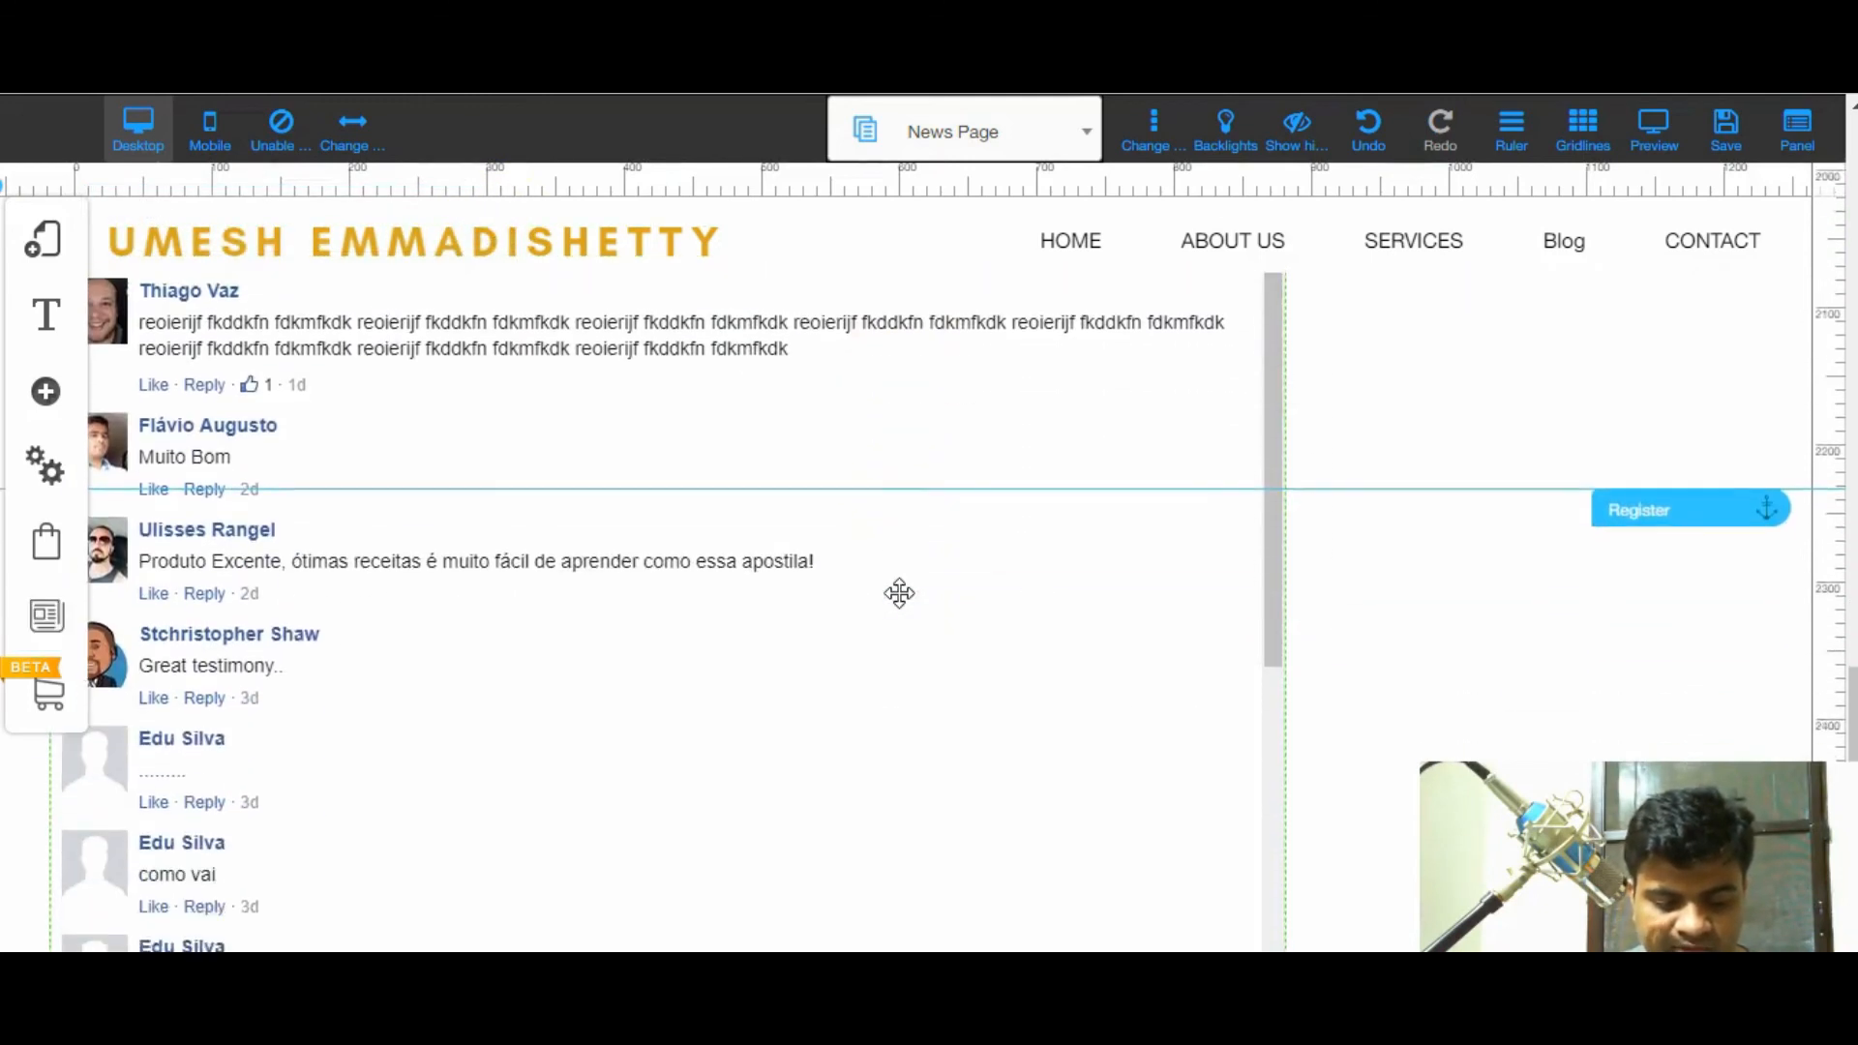
scroll(898, 592, "down", 2)
left_click(1374, 591)
scroll(1370, 583, "up", 20)
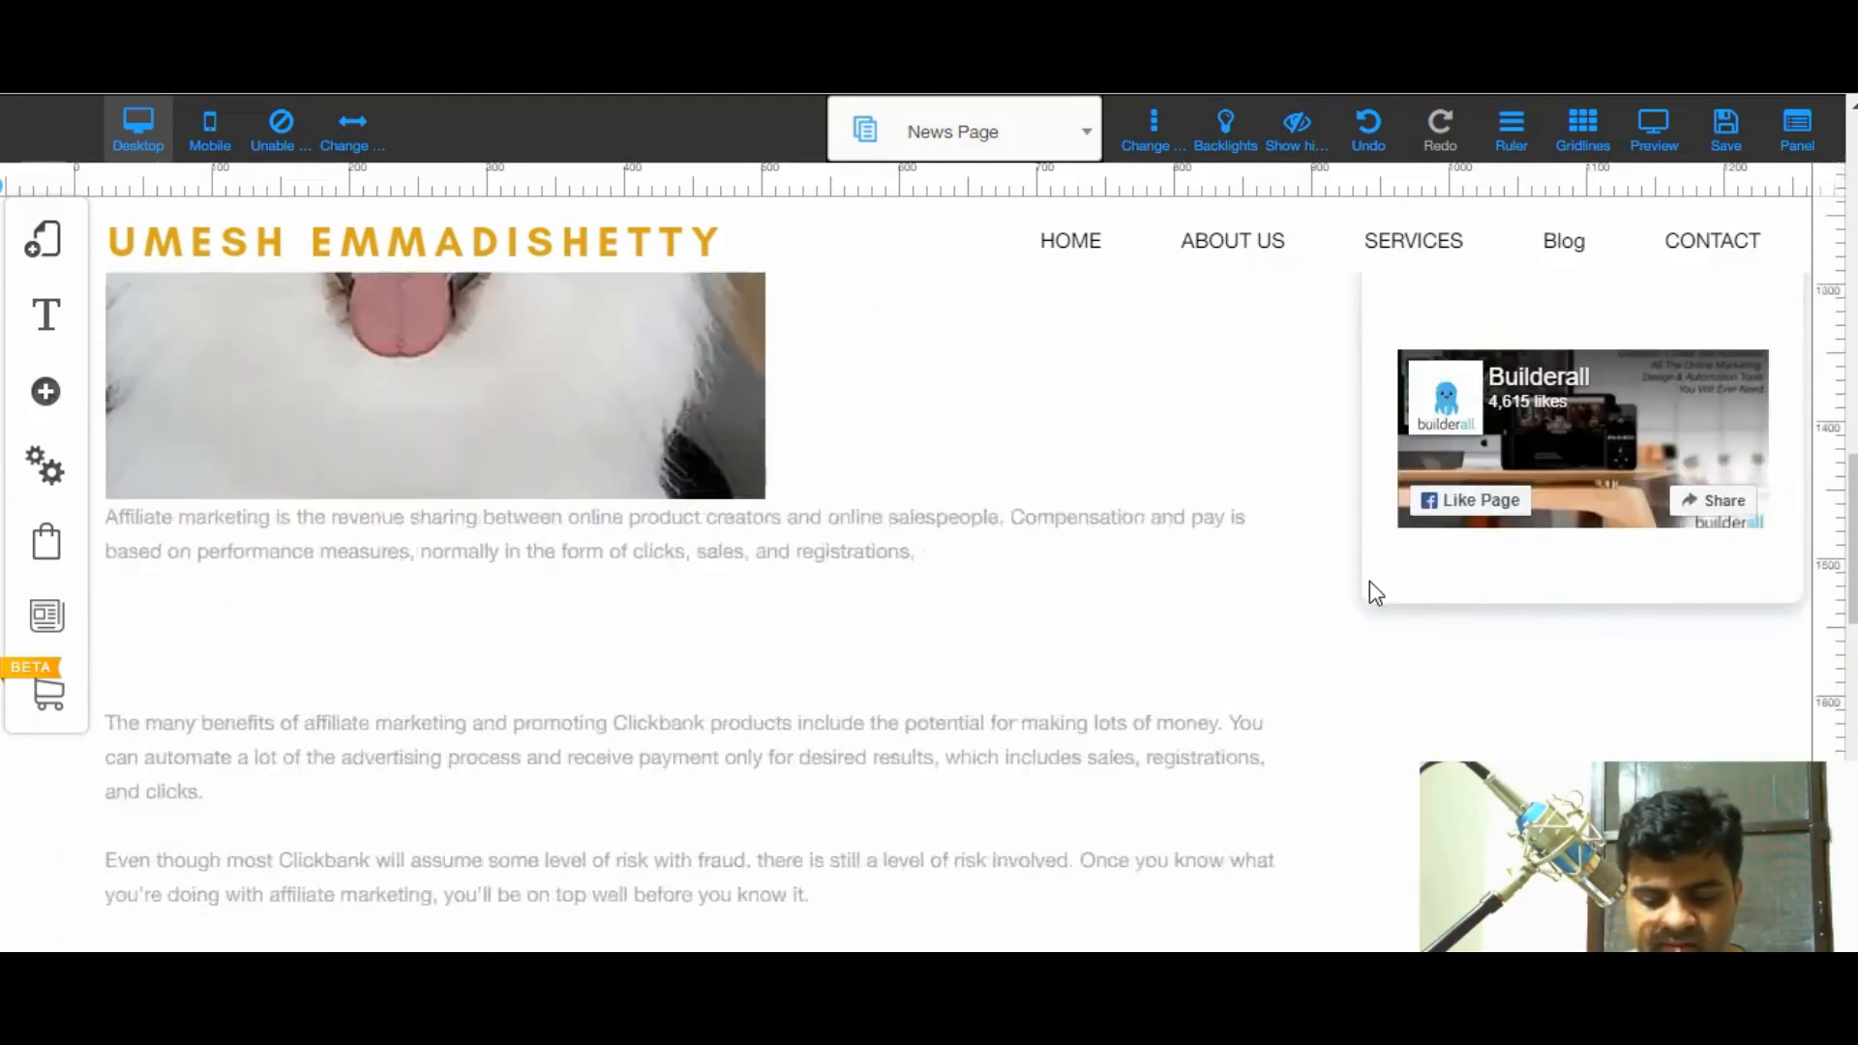
- Examine the news page sidebar's categories, featured article, recent posts and Facebook page box alongside the article text
scroll(1368, 581, "up", 2)
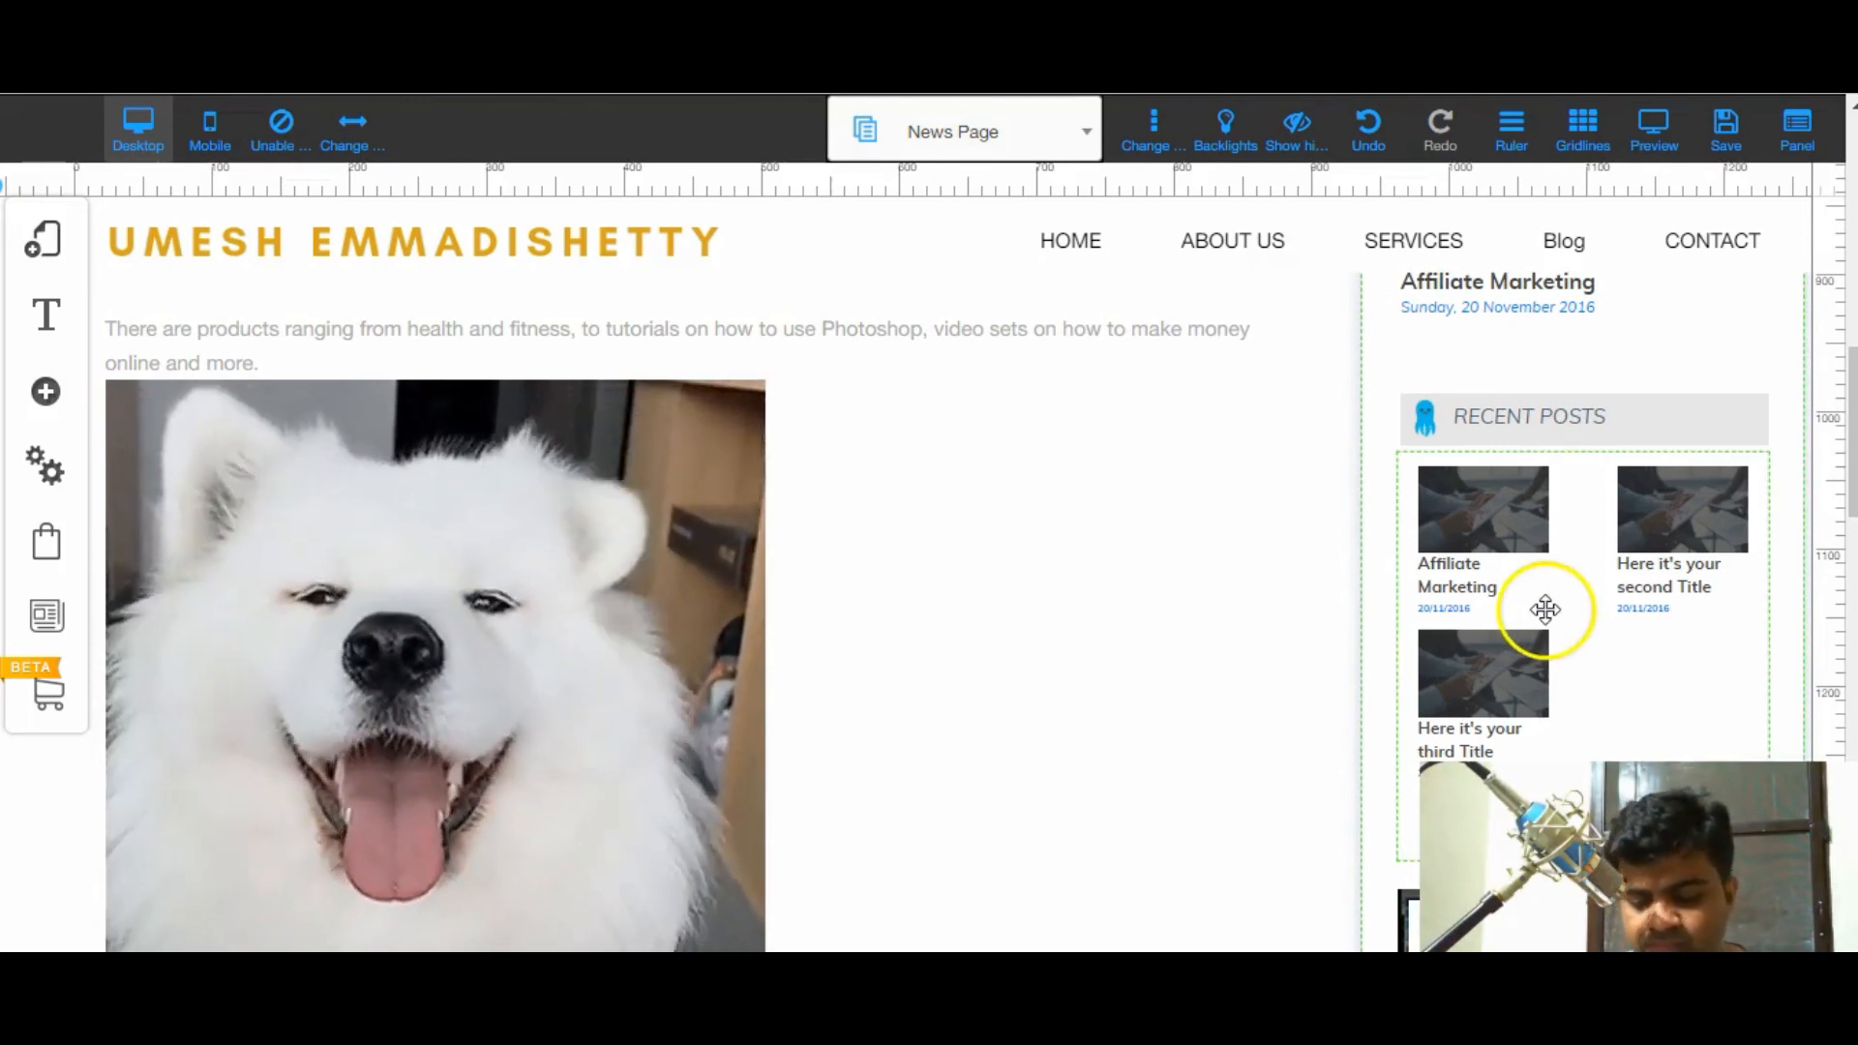
scroll(1545, 610, "down", 3)
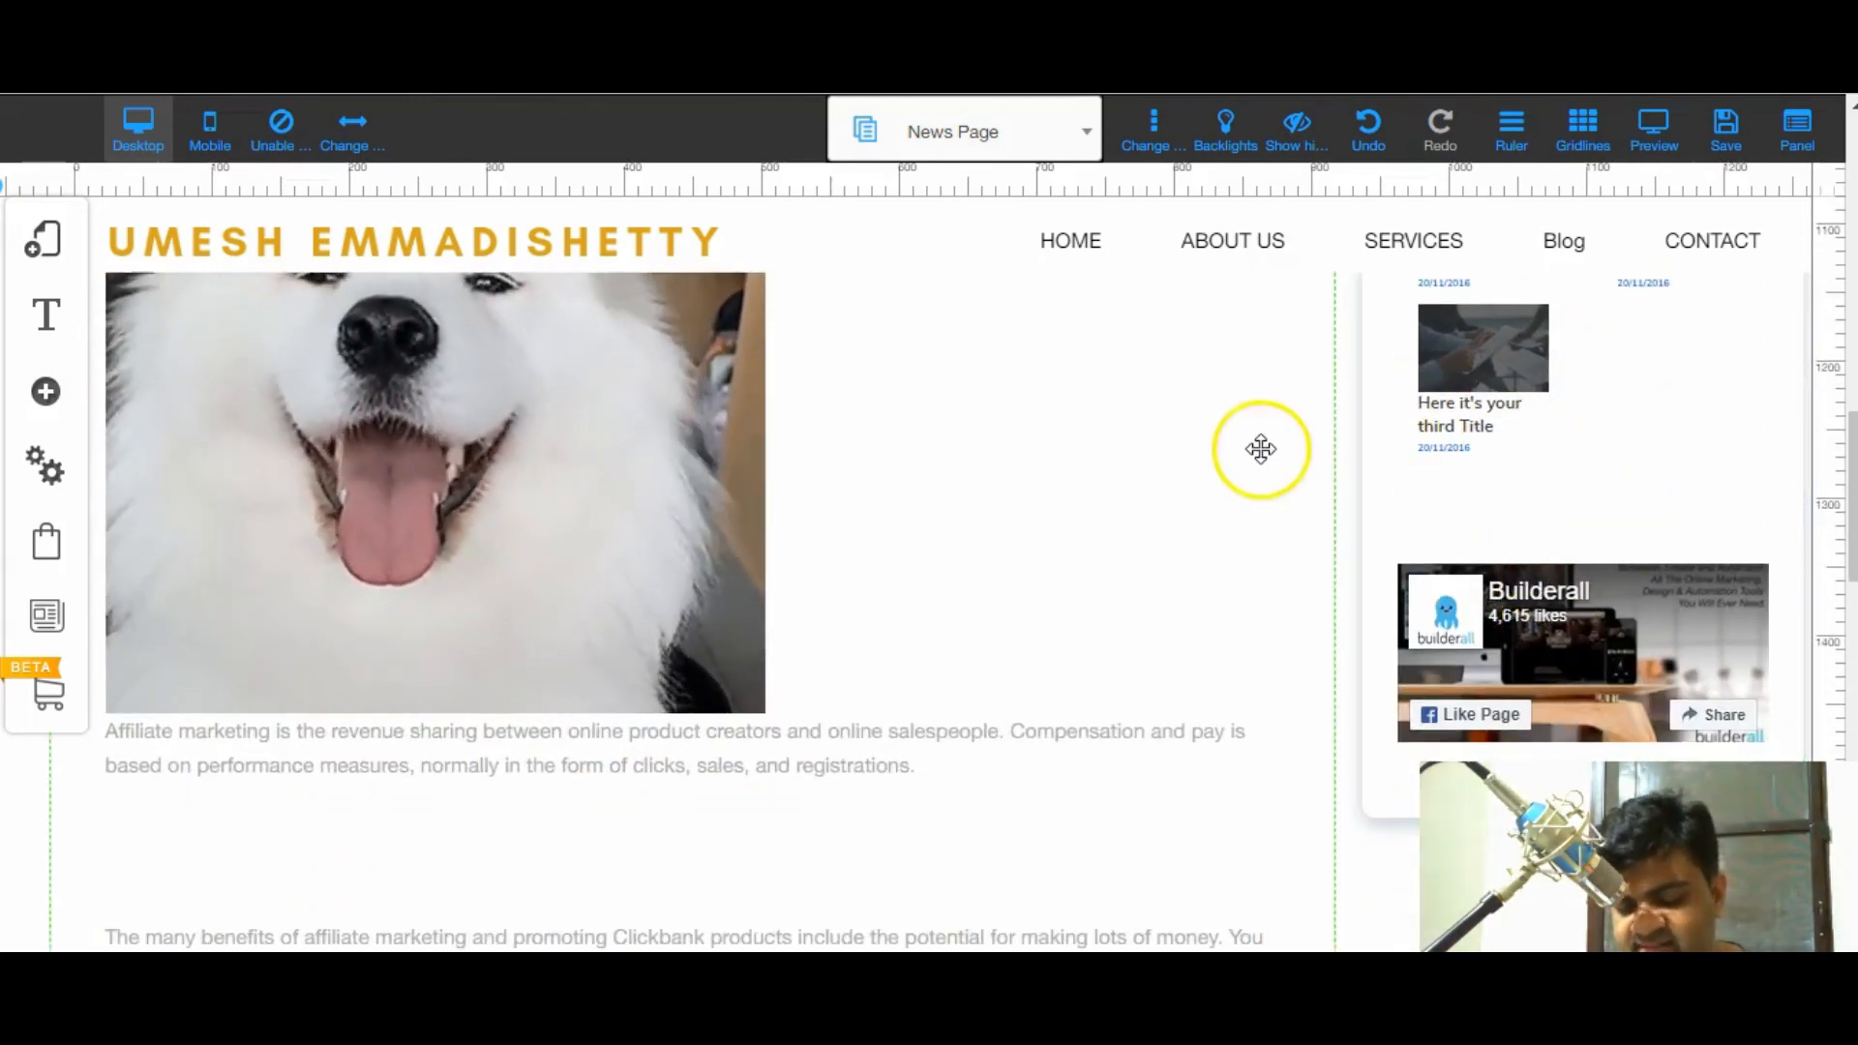
scroll(1260, 447, "up", 2)
scroll(1689, 492, "up", 2)
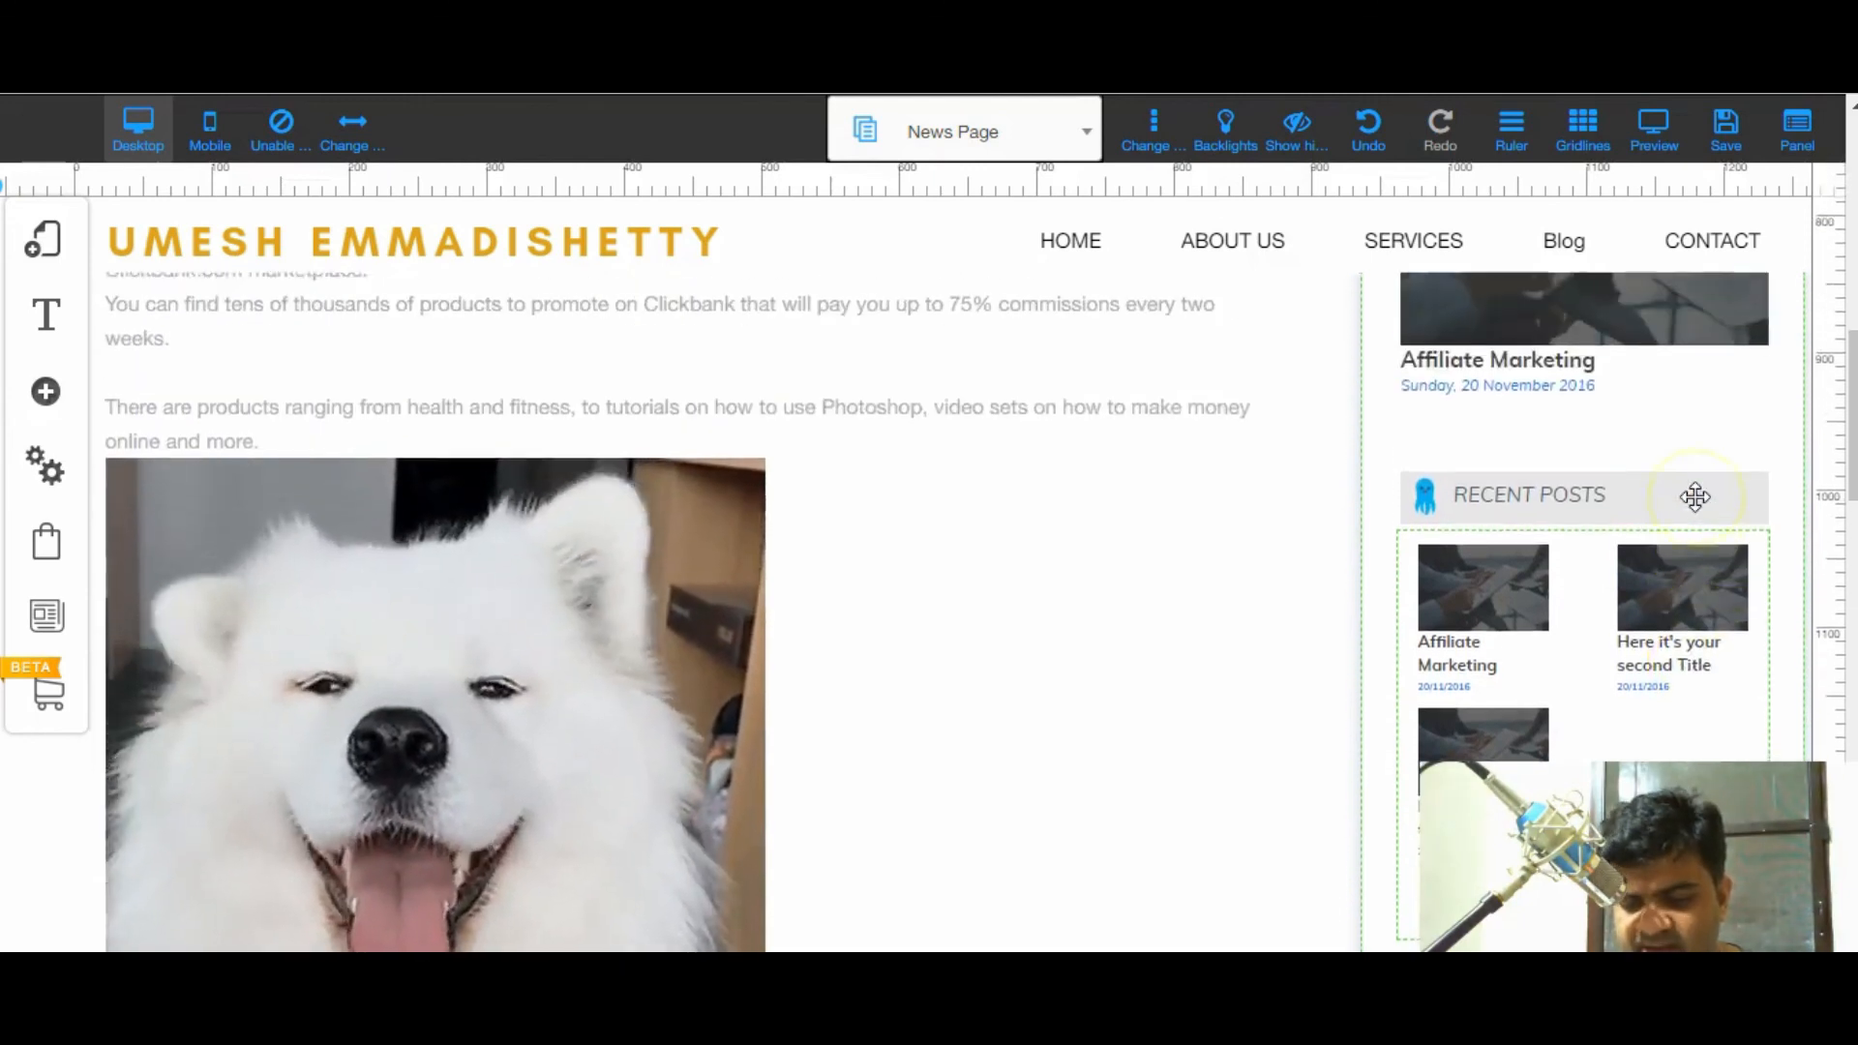
scroll(1694, 496, "down", 4)
scroll(1694, 496, "down", 2)
scroll(1341, 377, "up", 5)
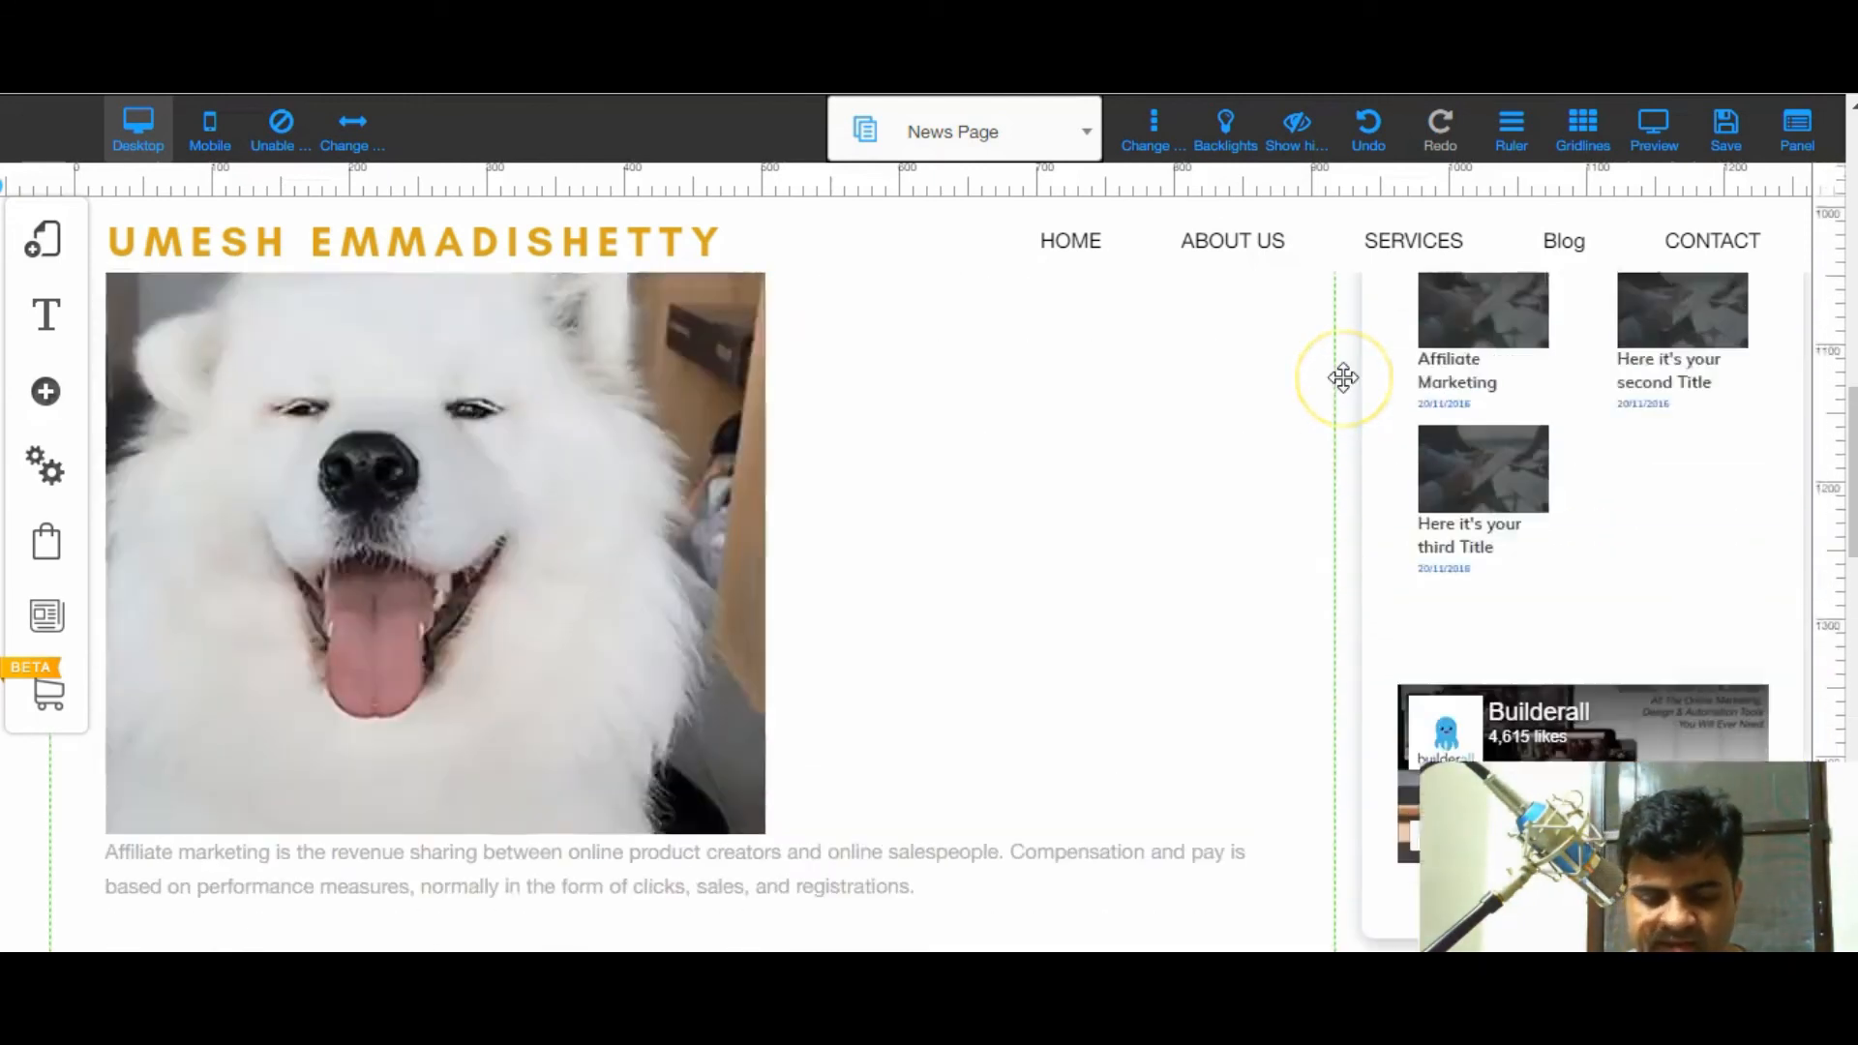
scroll(1343, 378, "up", 3)
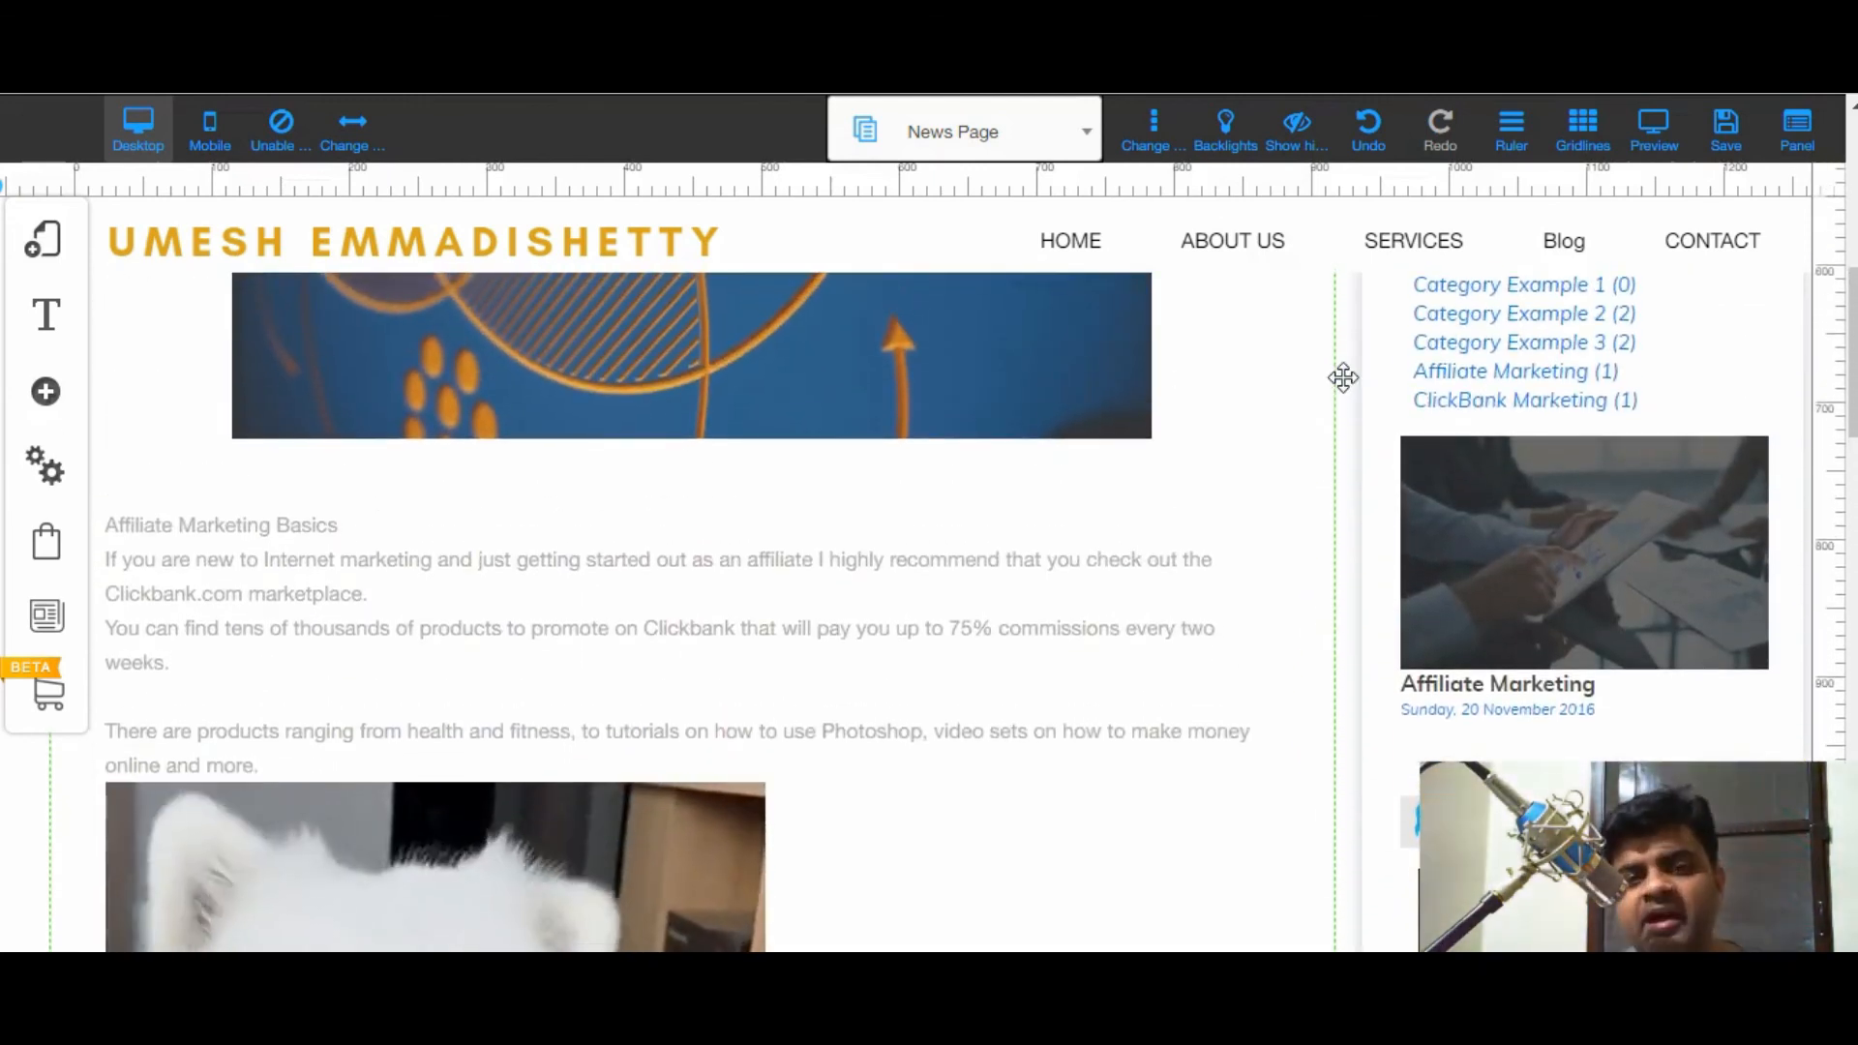